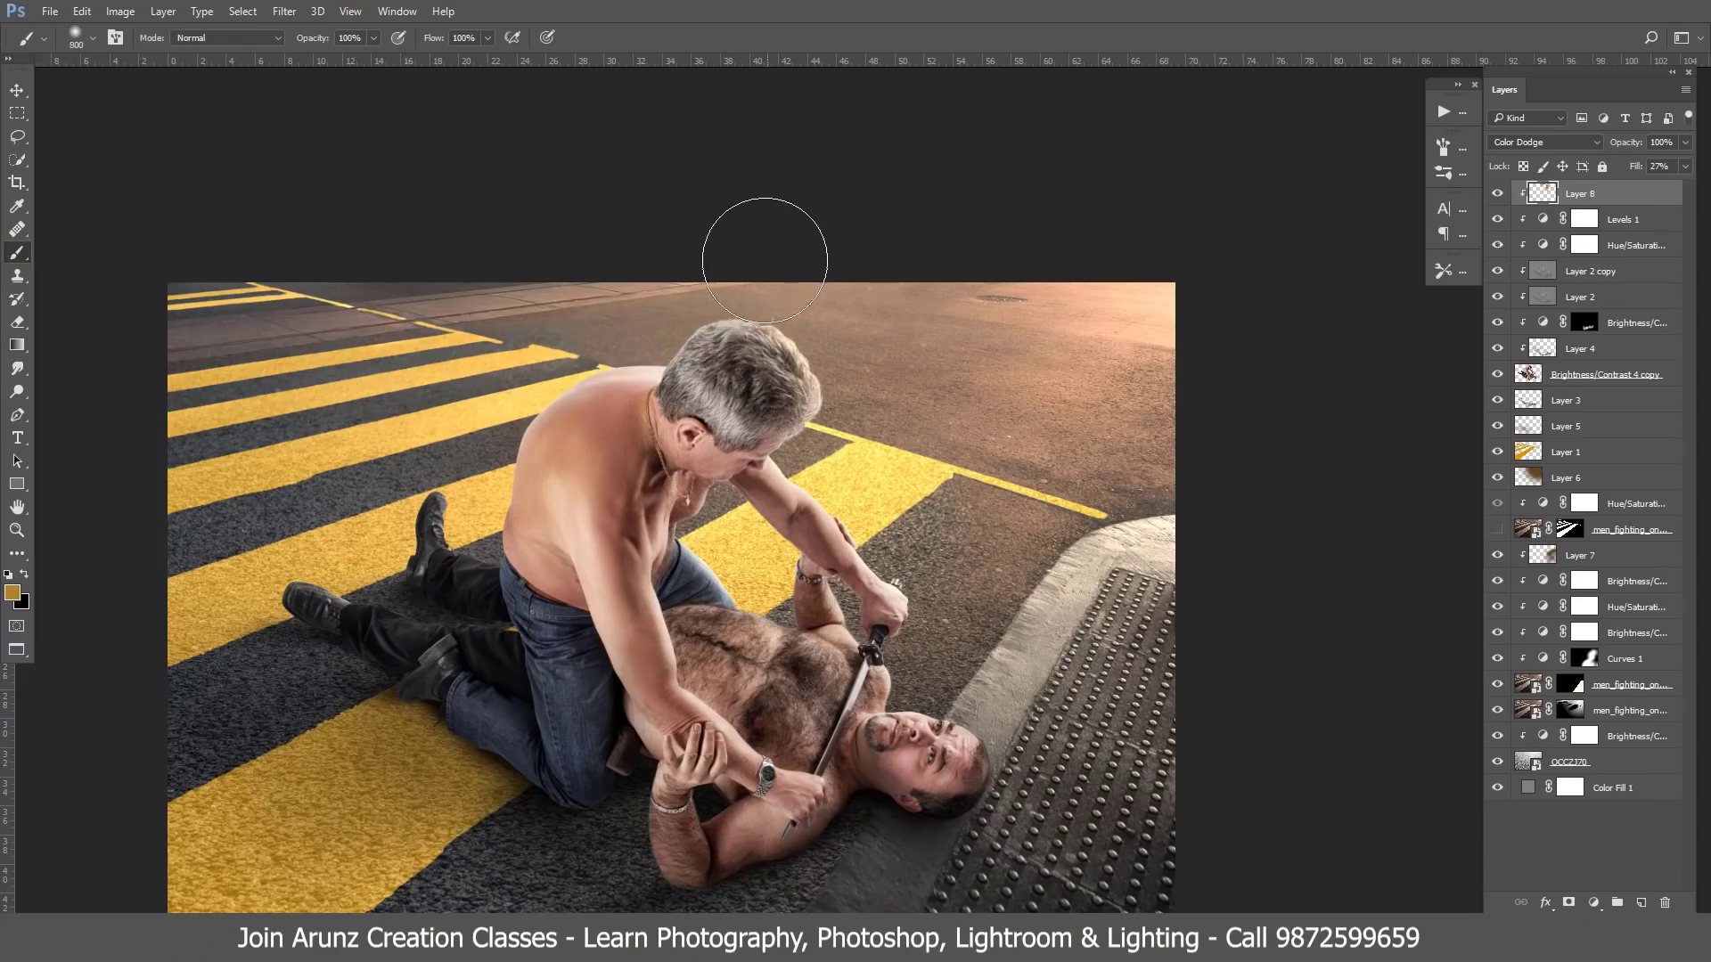
- Paint and erase Layer 8's Color Dodge glow on the fighters, resizing the brush for detail
{"action": "left_click", "coordinate": [17, 322]}
{"action": "key", "text": "bracketleft"}
{"action": "key", "text": "bracketleft"}
{"action": "key", "text": "bracketleft"}
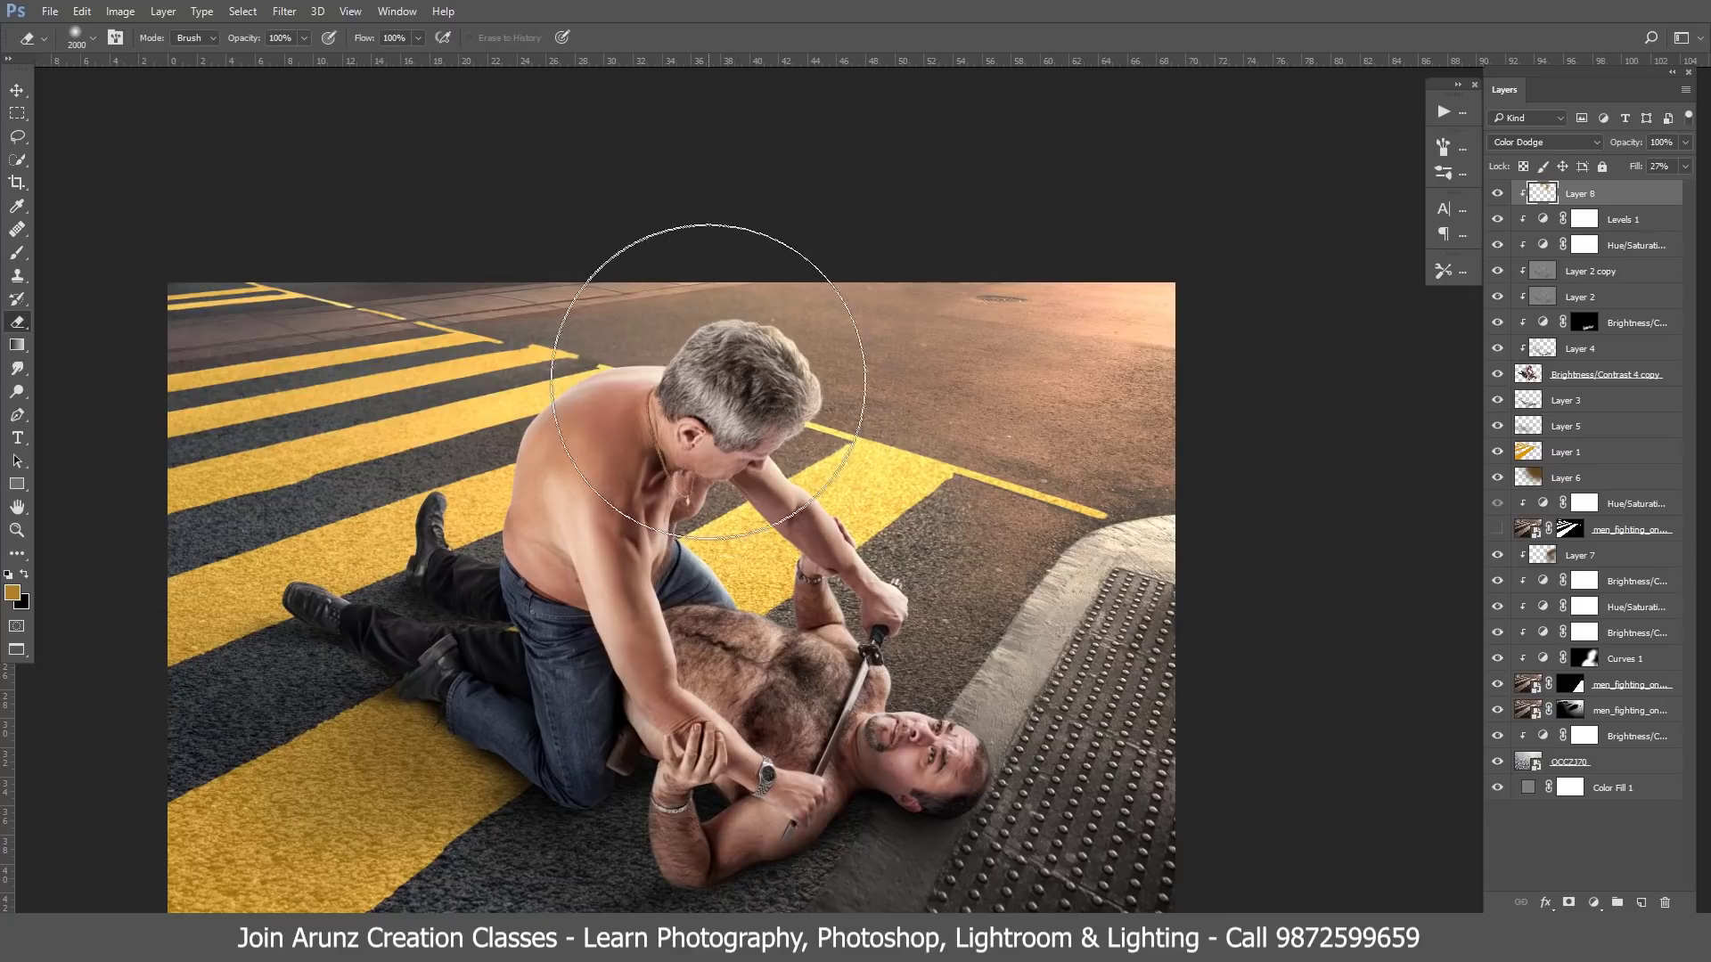
{"action": "left_click", "coordinate": [17, 252]}
{"action": "key", "text": "bracketleft"}
{"action": "key", "text": "bracketleft"}
{"action": "key", "text": "bracketleft"}
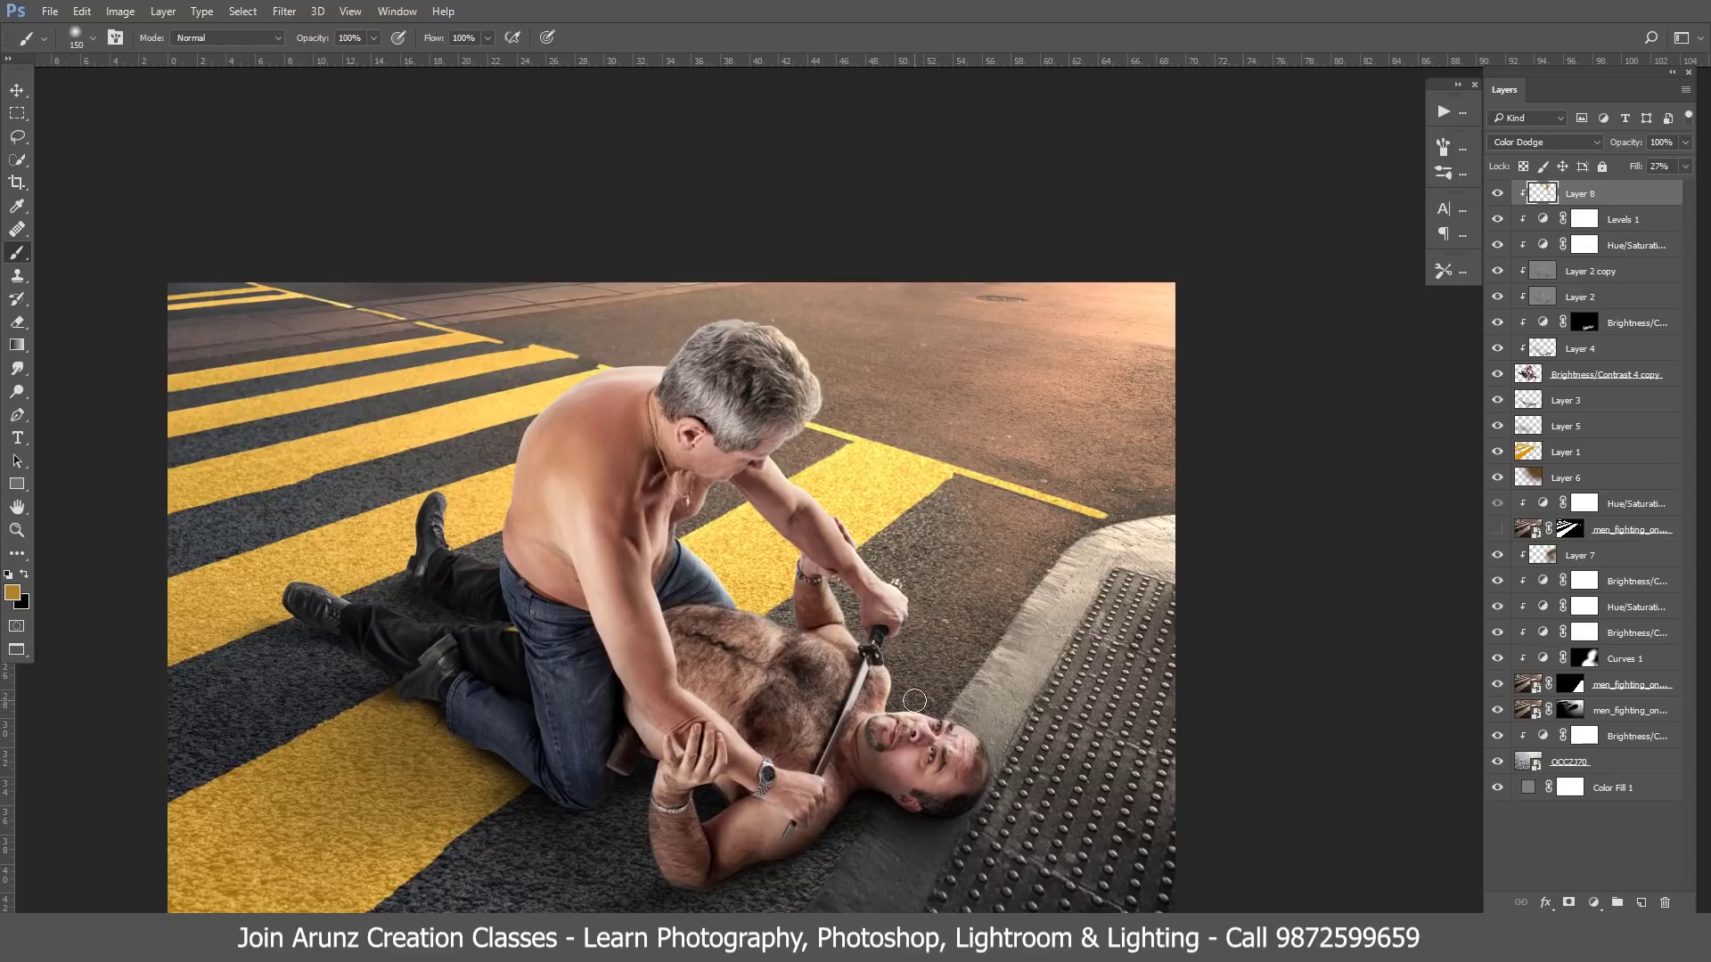
{"action": "key", "text": "bracketright"}
{"action": "key", "text": "bracketright"}
{"action": "key", "text": "bracketright"}
{"action": "key", "text": "bracketleft"}
{"action": "key", "text": "bracketleft"}
{"action": "key", "text": "bracketleft"}
- Erase excess glow from the lying man's face and raise Layer 8's Fill slightly
{"action": "left_click", "coordinate": [17, 322]}
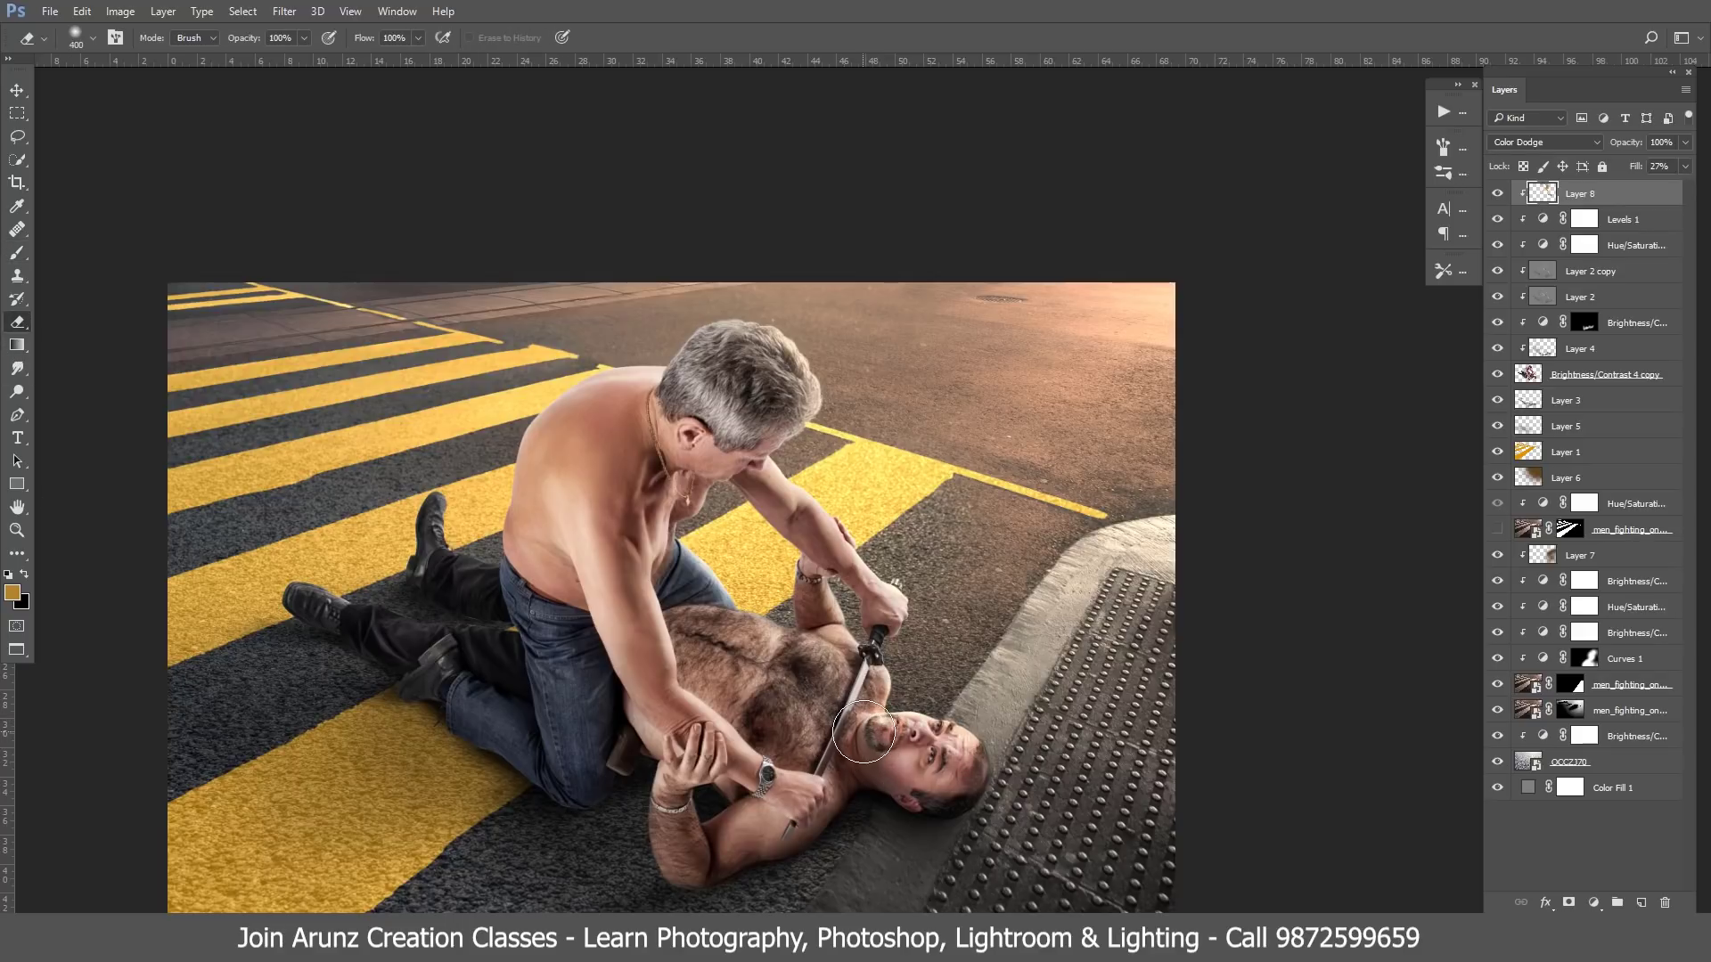
{"action": "key", "text": "bracketright"}
{"action": "key", "text": "bracketright"}
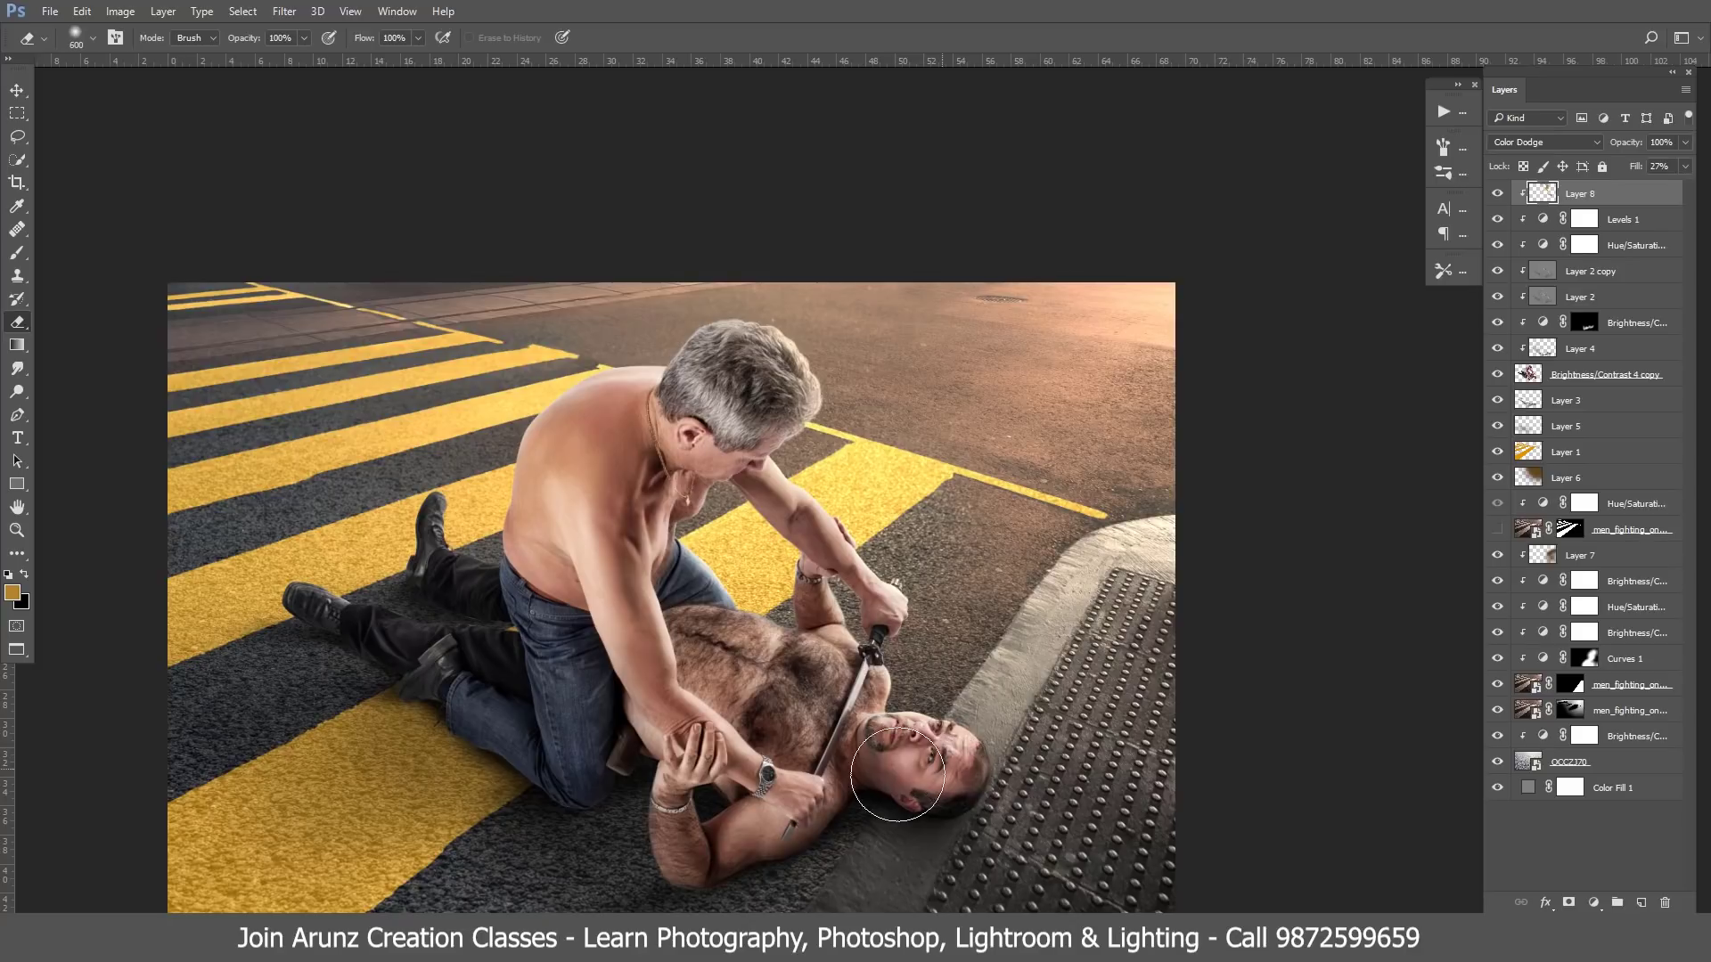
{"action": "left_click", "coordinate": [17, 252]}
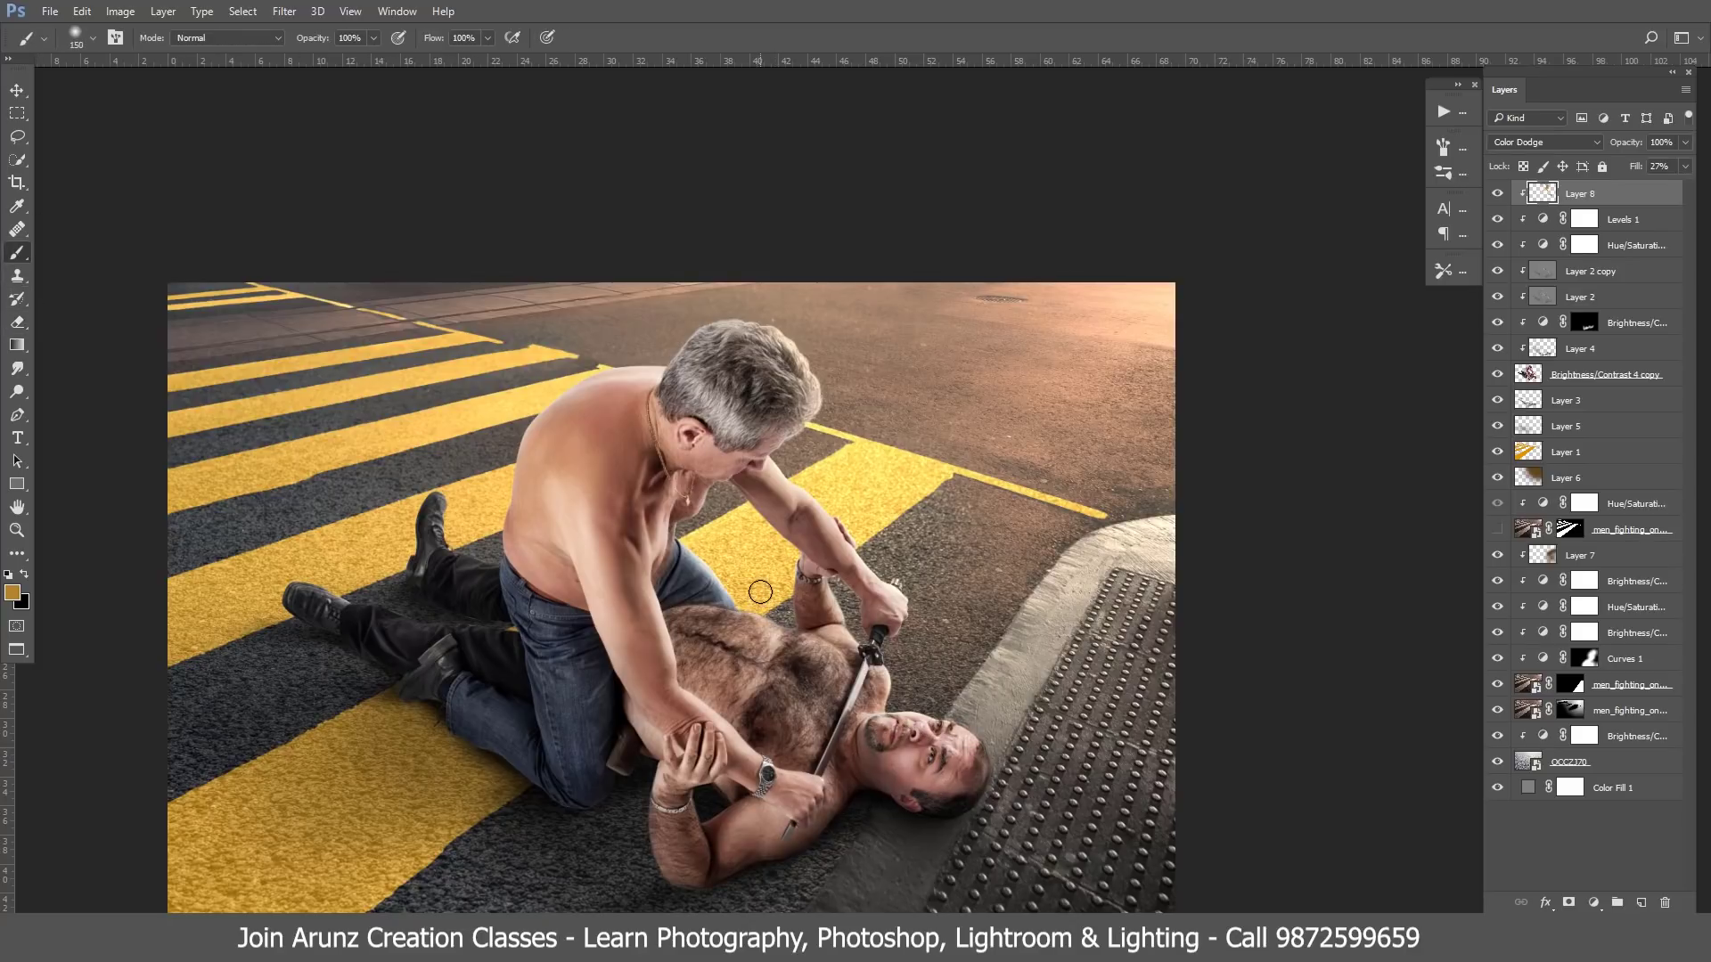
{"action": "key", "text": "bracketleft"}
{"action": "key", "text": "bracketleft"}
{"action": "key", "text": "bracketleft"}
{"action": "left_click", "coordinate": [17, 322]}
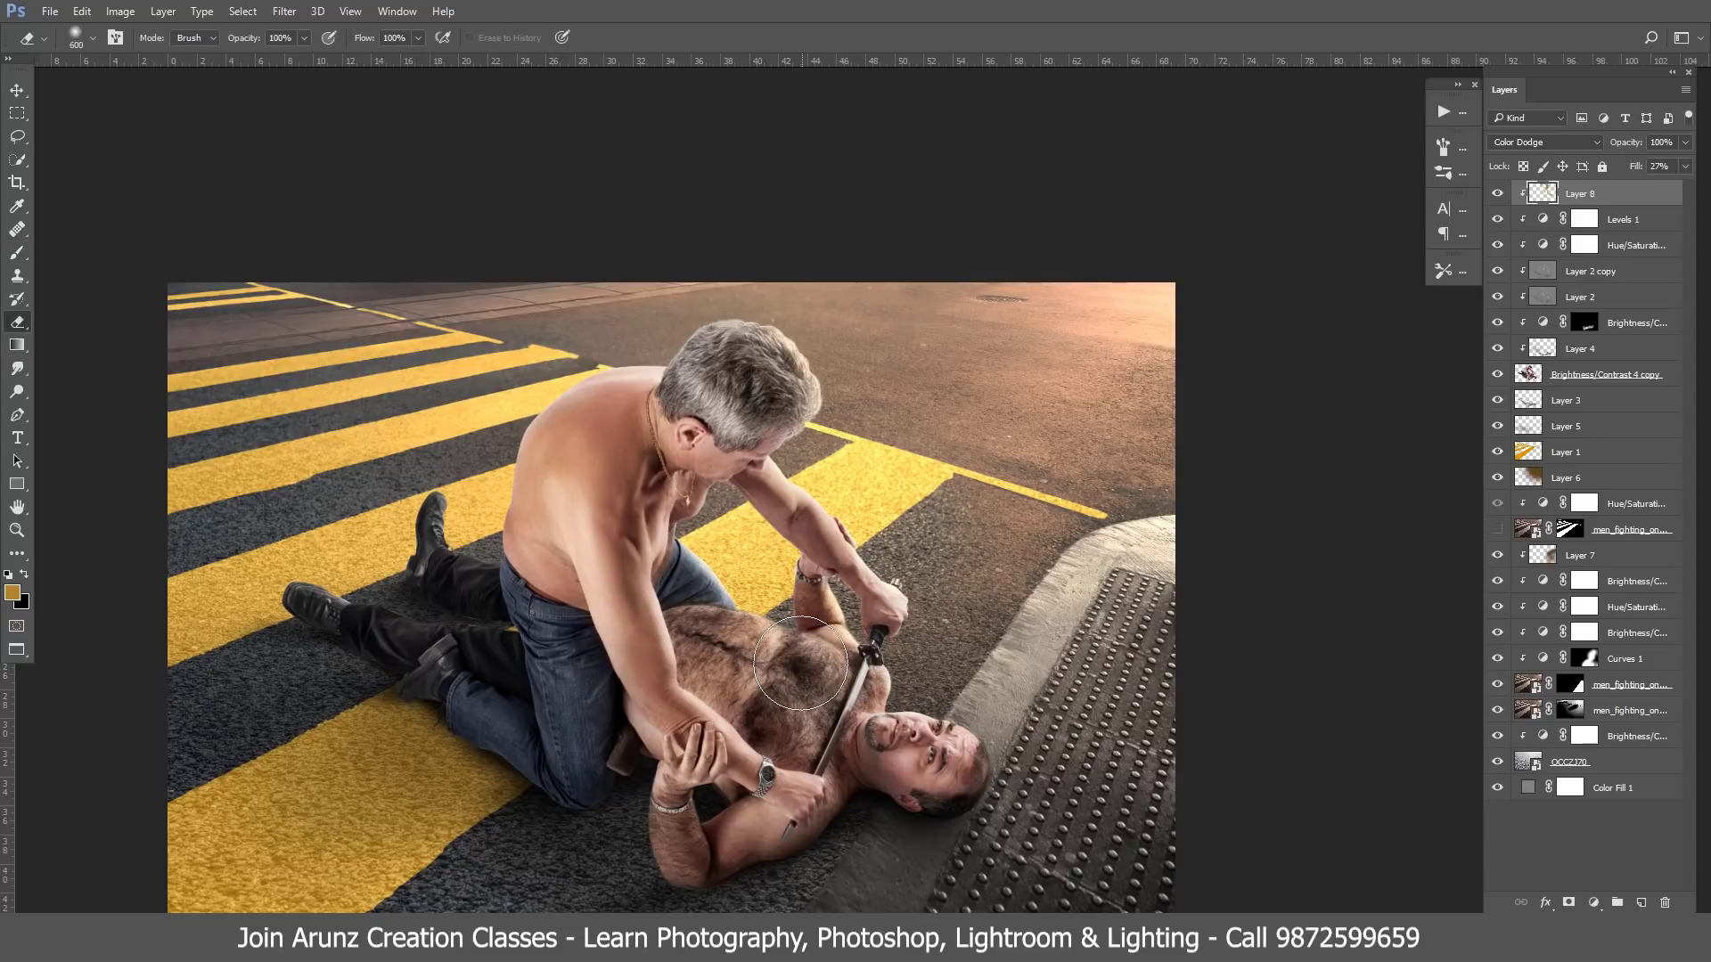
{"action": "left_click", "coordinate": [1685, 167]}
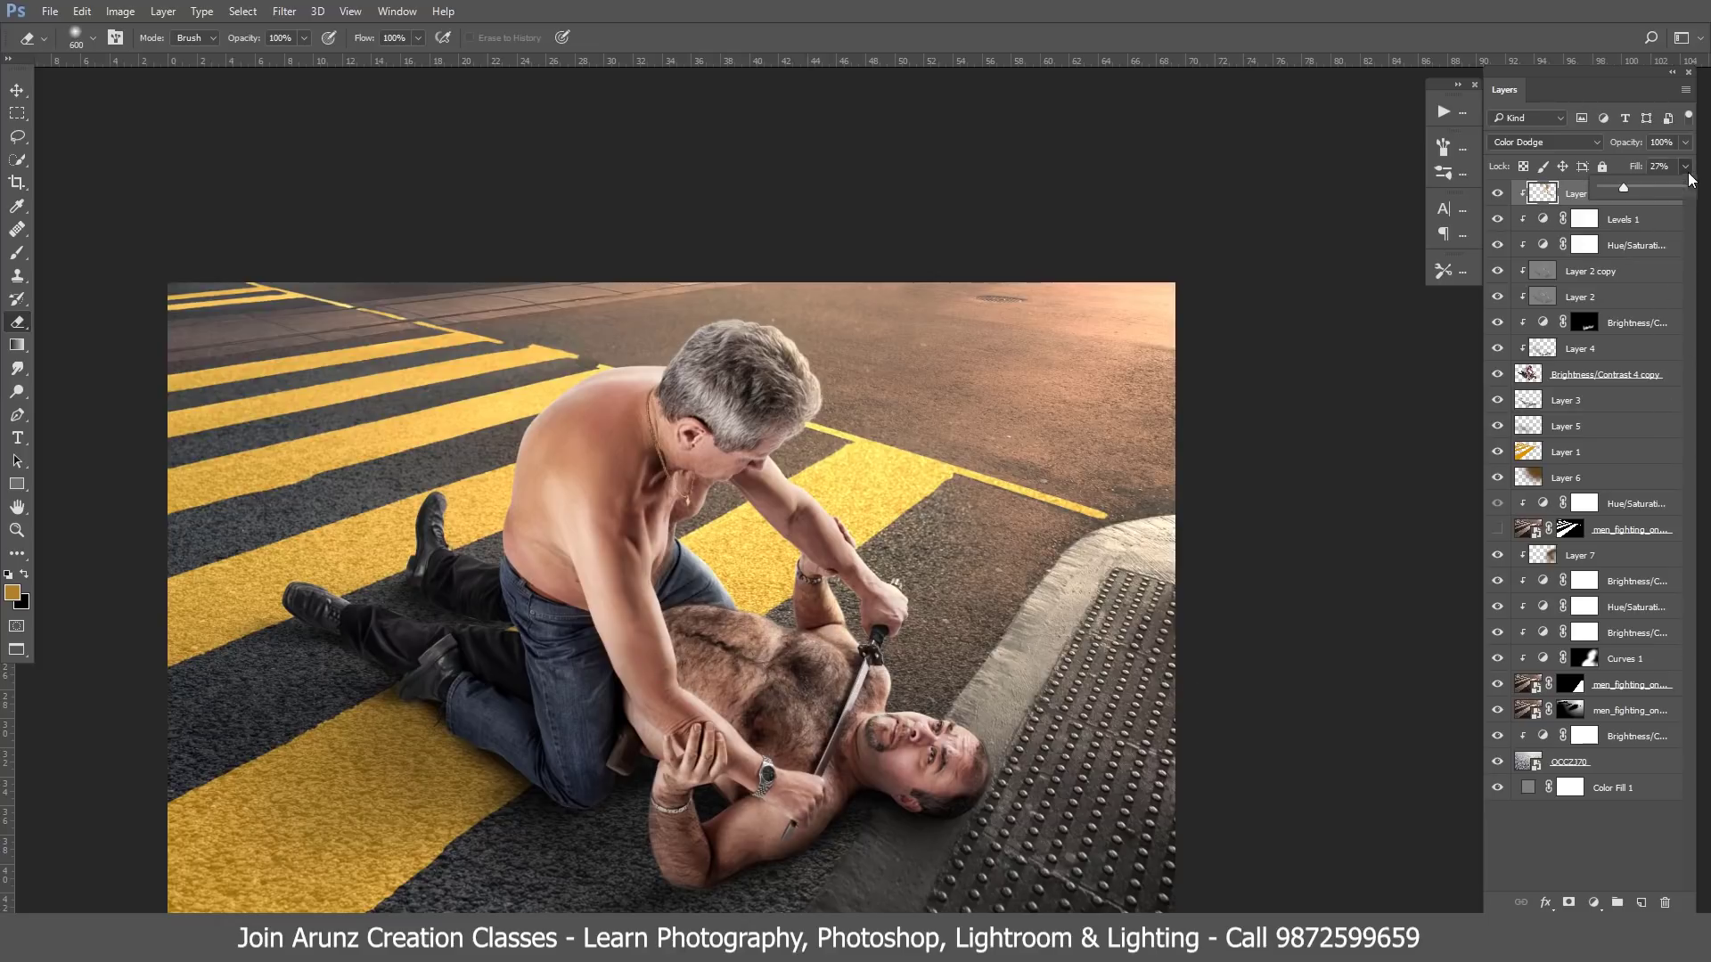
{"action": "left_click_drag", "start_coordinate": [1619, 191], "coordinate": [1664, 189]}
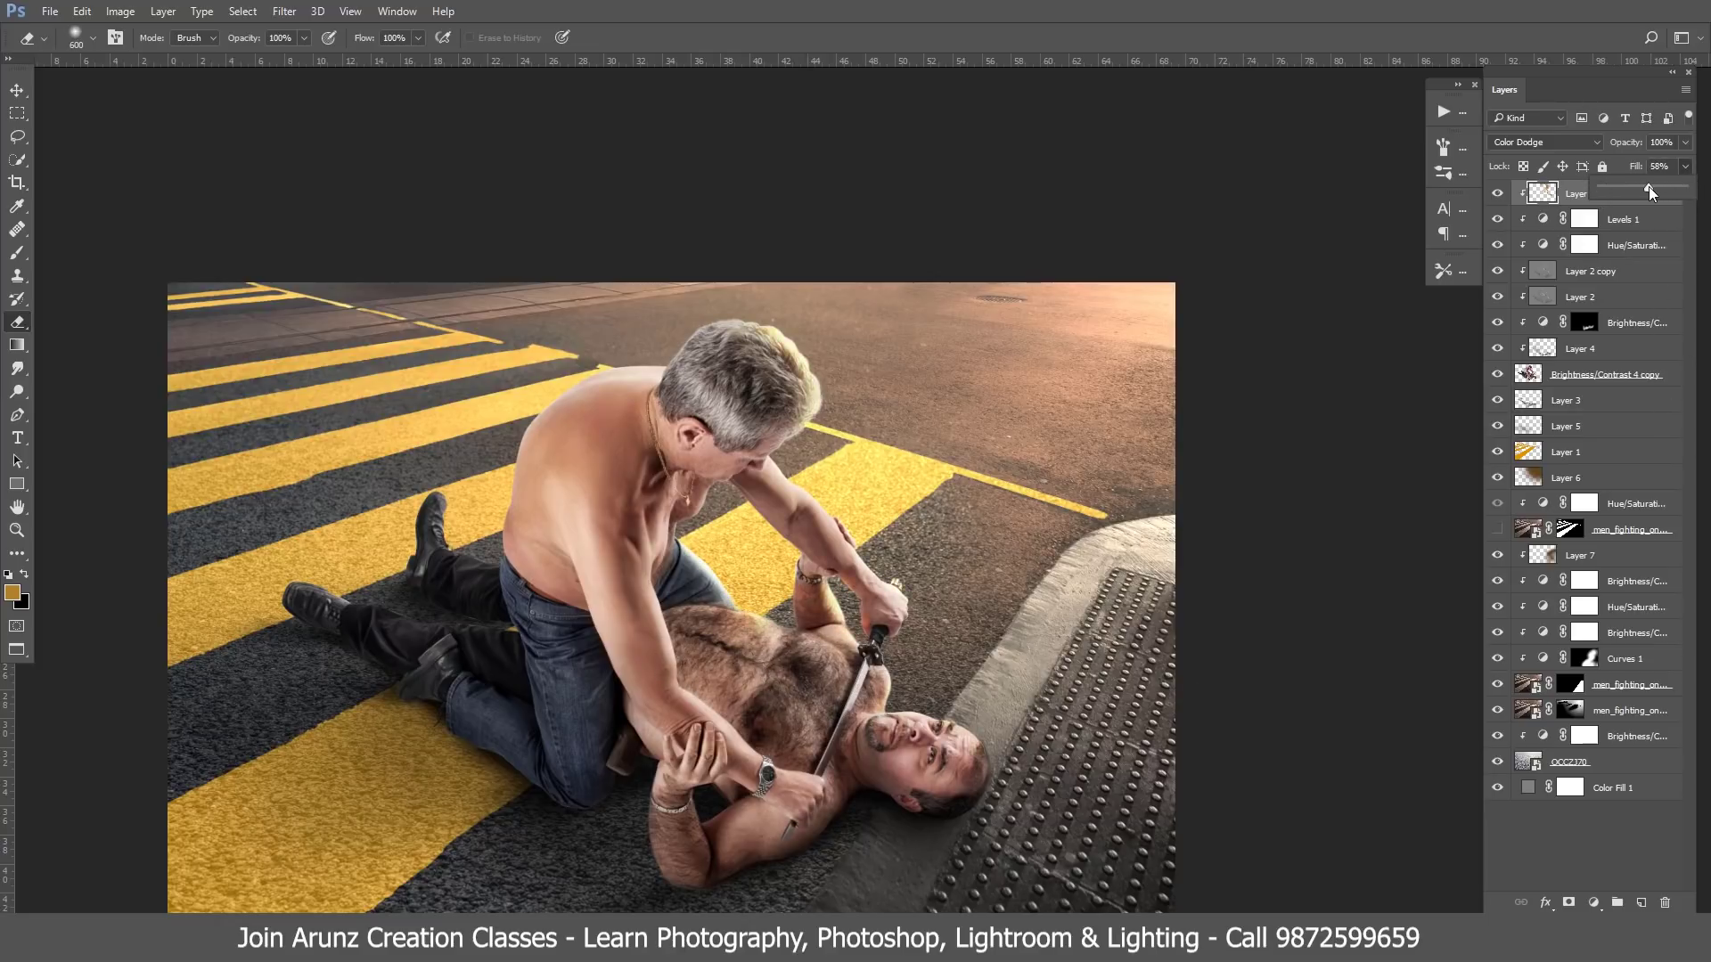
- Add a new layer clipped to the glow layer and set a lighter gold foreground colour
{"action": "left_click", "coordinate": [1640, 903]}
{"action": "left_click", "coordinate": [1589, 203], "text": "alt"}
{"action": "scroll", "coordinate": [1122, 713], "scroll_direction": "up", "scroll_amount": 1}
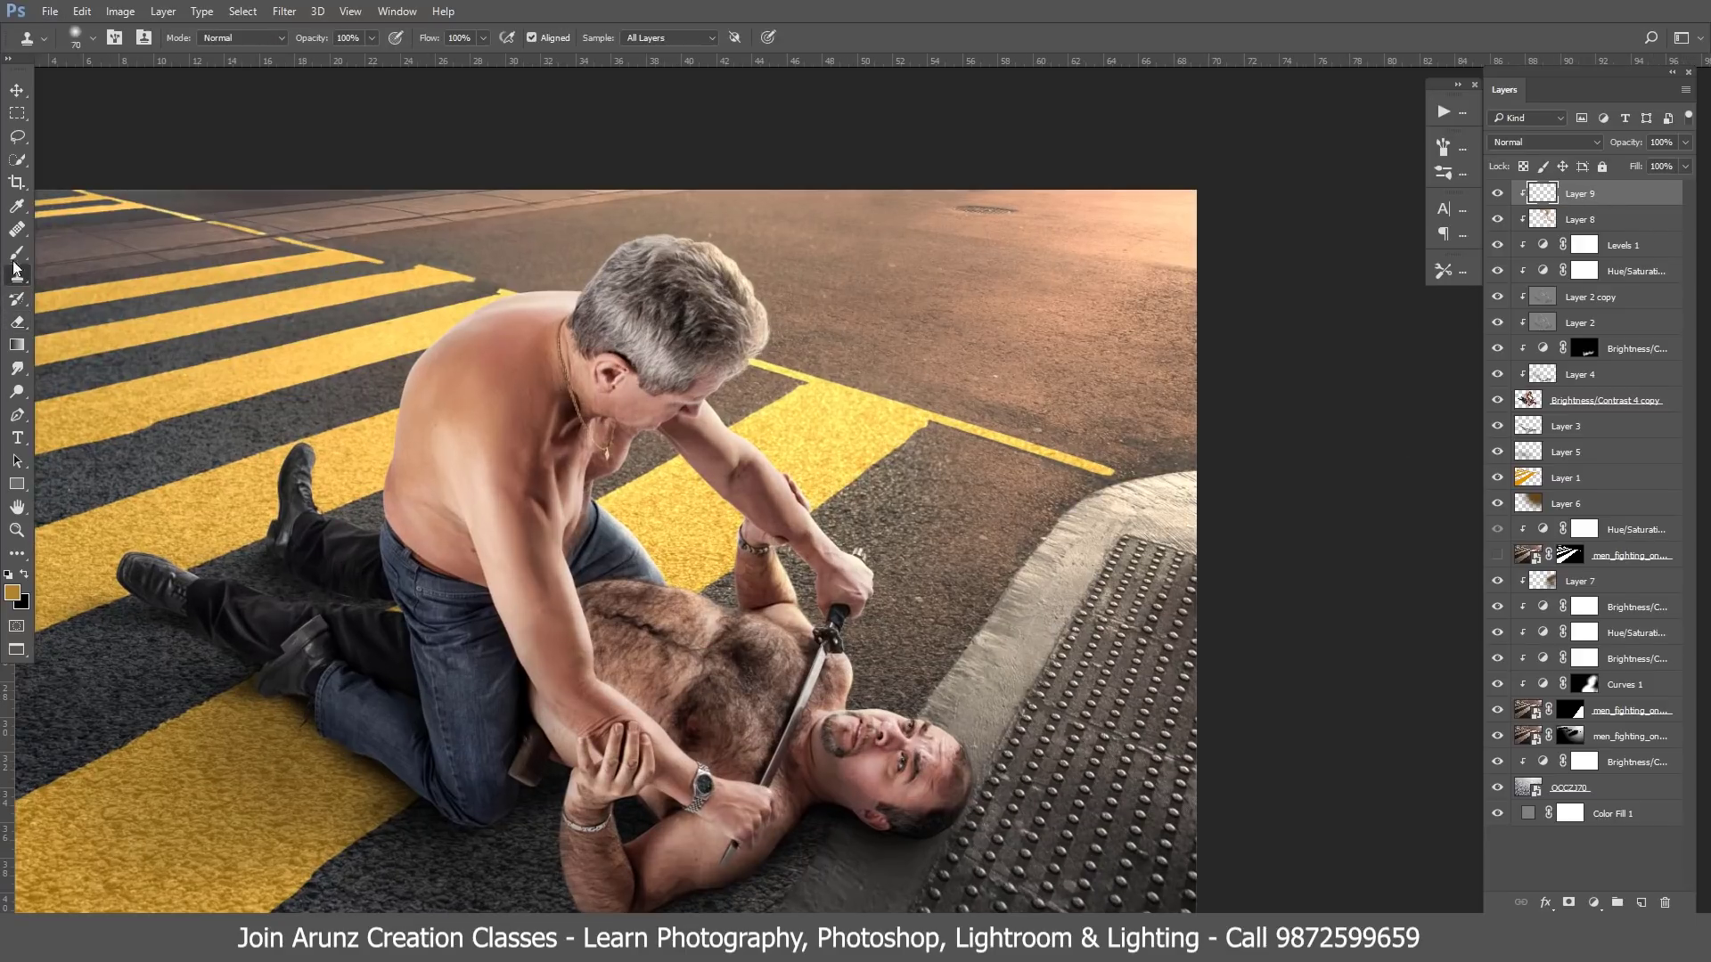
{"action": "left_click", "coordinate": [13, 592]}
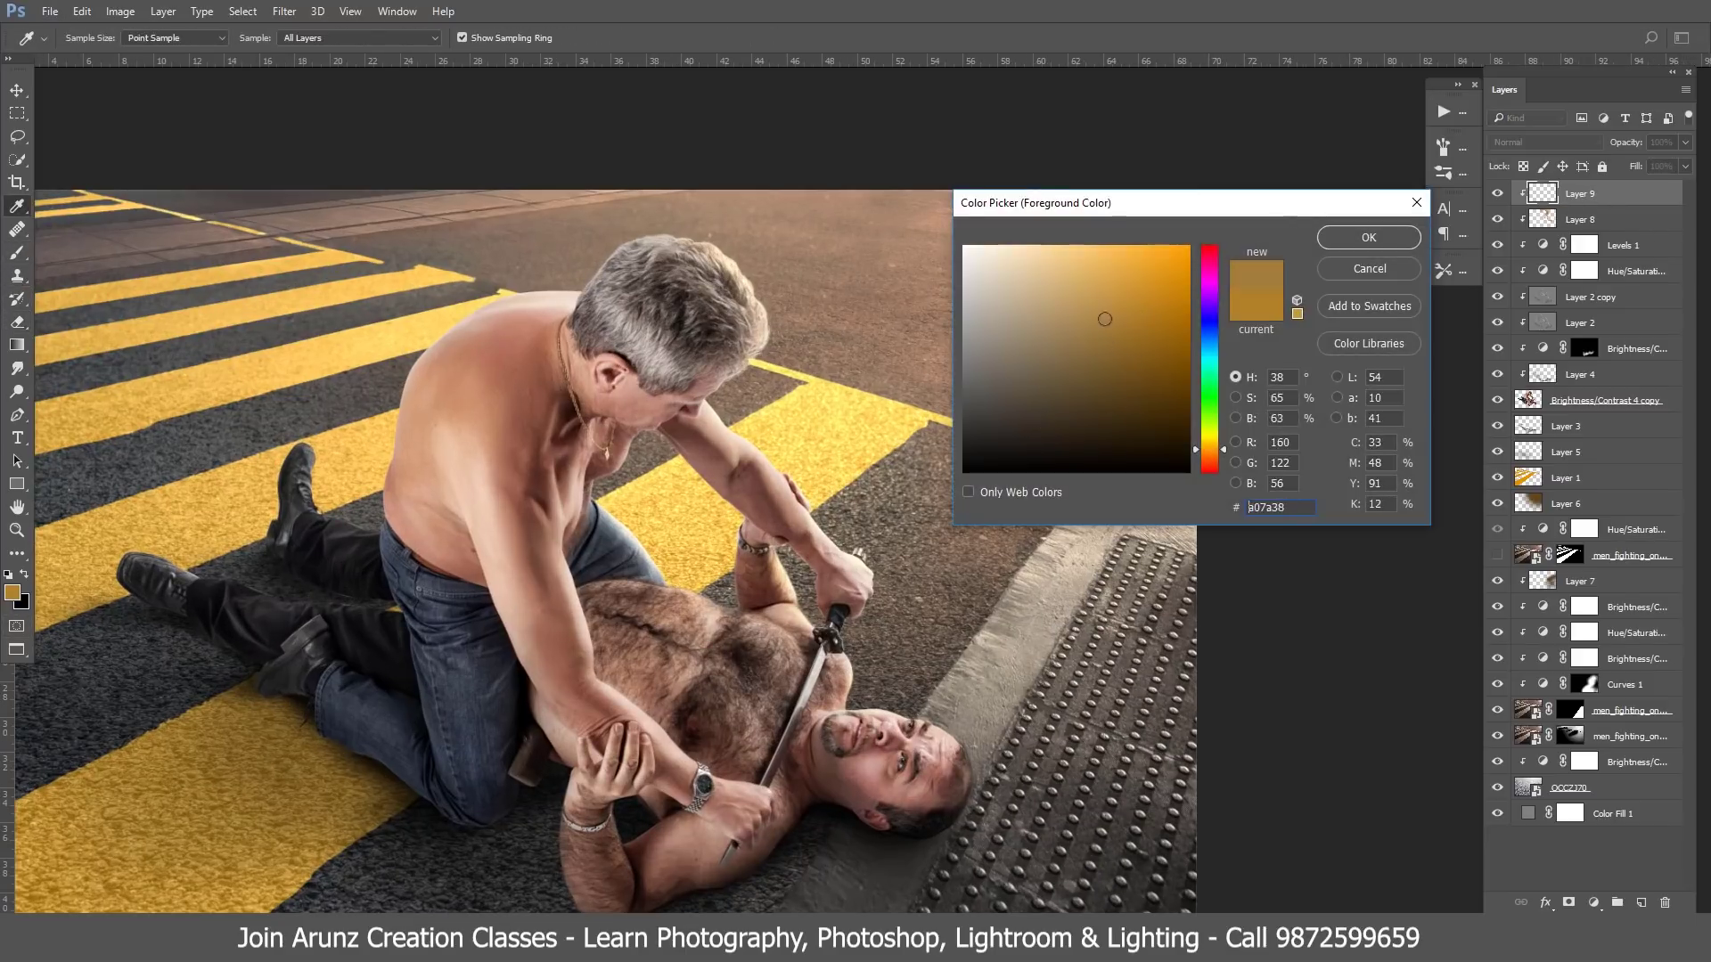
{"action": "left_click", "coordinate": [1098, 272]}
{"action": "left_click", "coordinate": [1365, 238]}
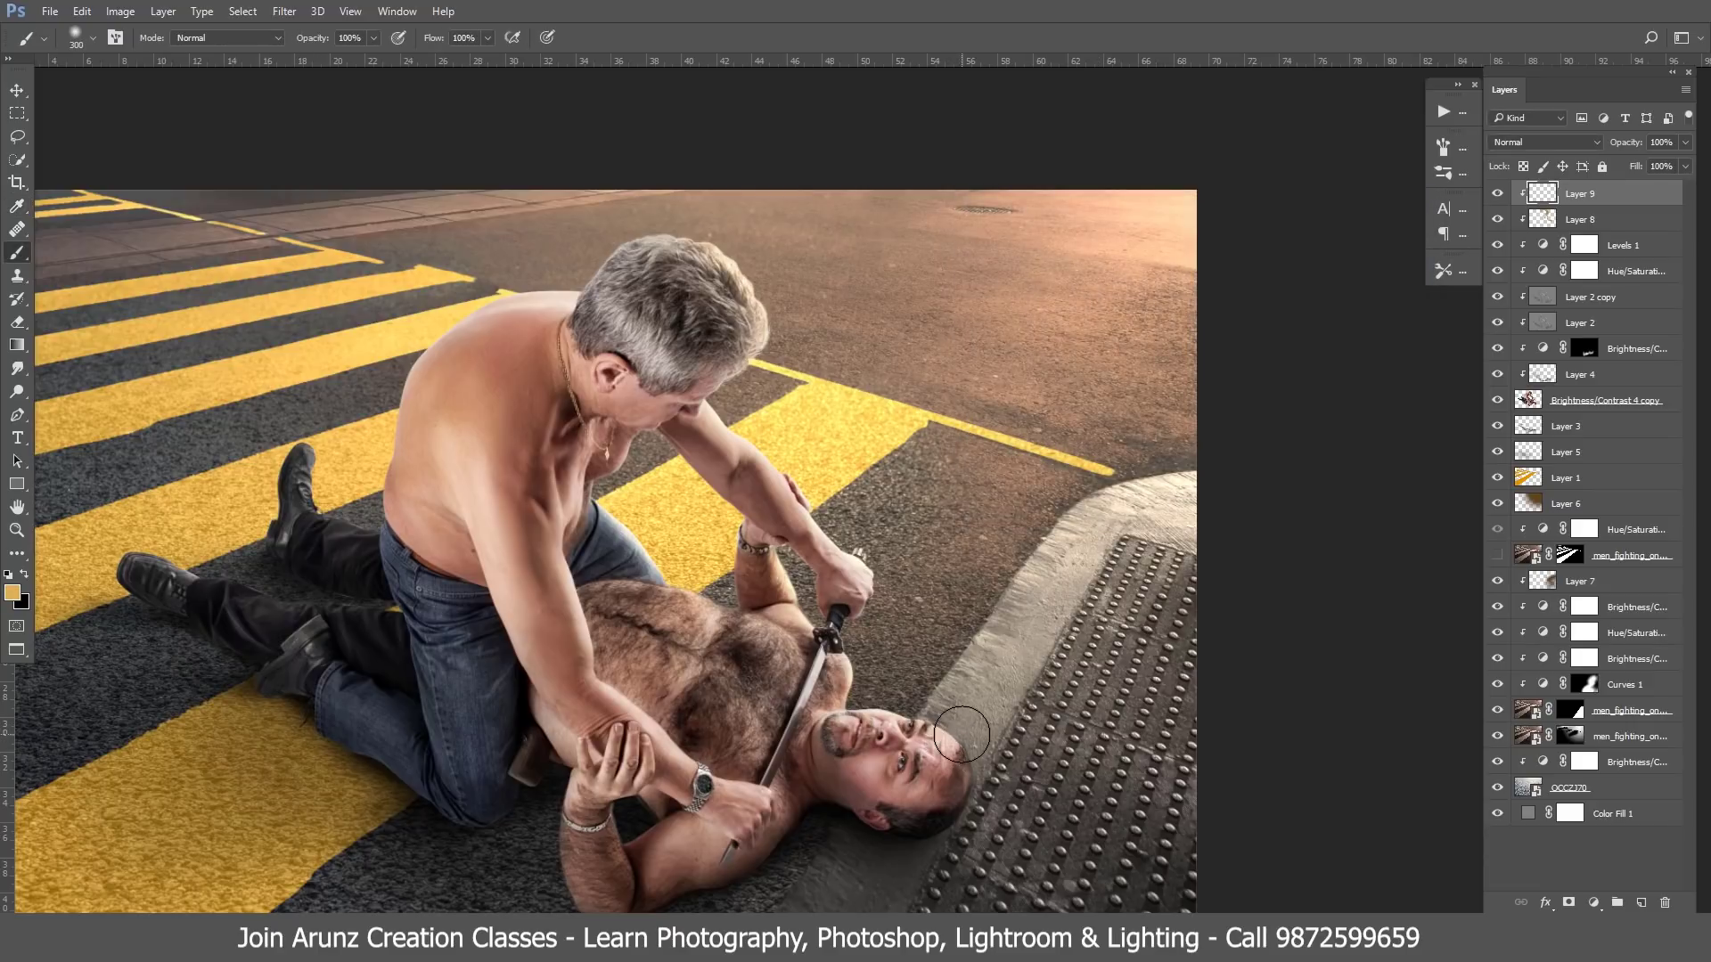
- Paint gold over the lying man's bald head and set Layer 9 to Color Dodge at about 10% Fill
{"action": "key", "text": "bracketright"}
{"action": "key", "text": "bracketright"}
{"action": "key", "text": "bracketright"}
{"action": "left_click_drag", "start_coordinate": [949, 730], "coordinate": [953, 776]}
{"action": "key", "text": "bracketleft"}
{"action": "key", "text": "bracketleft"}
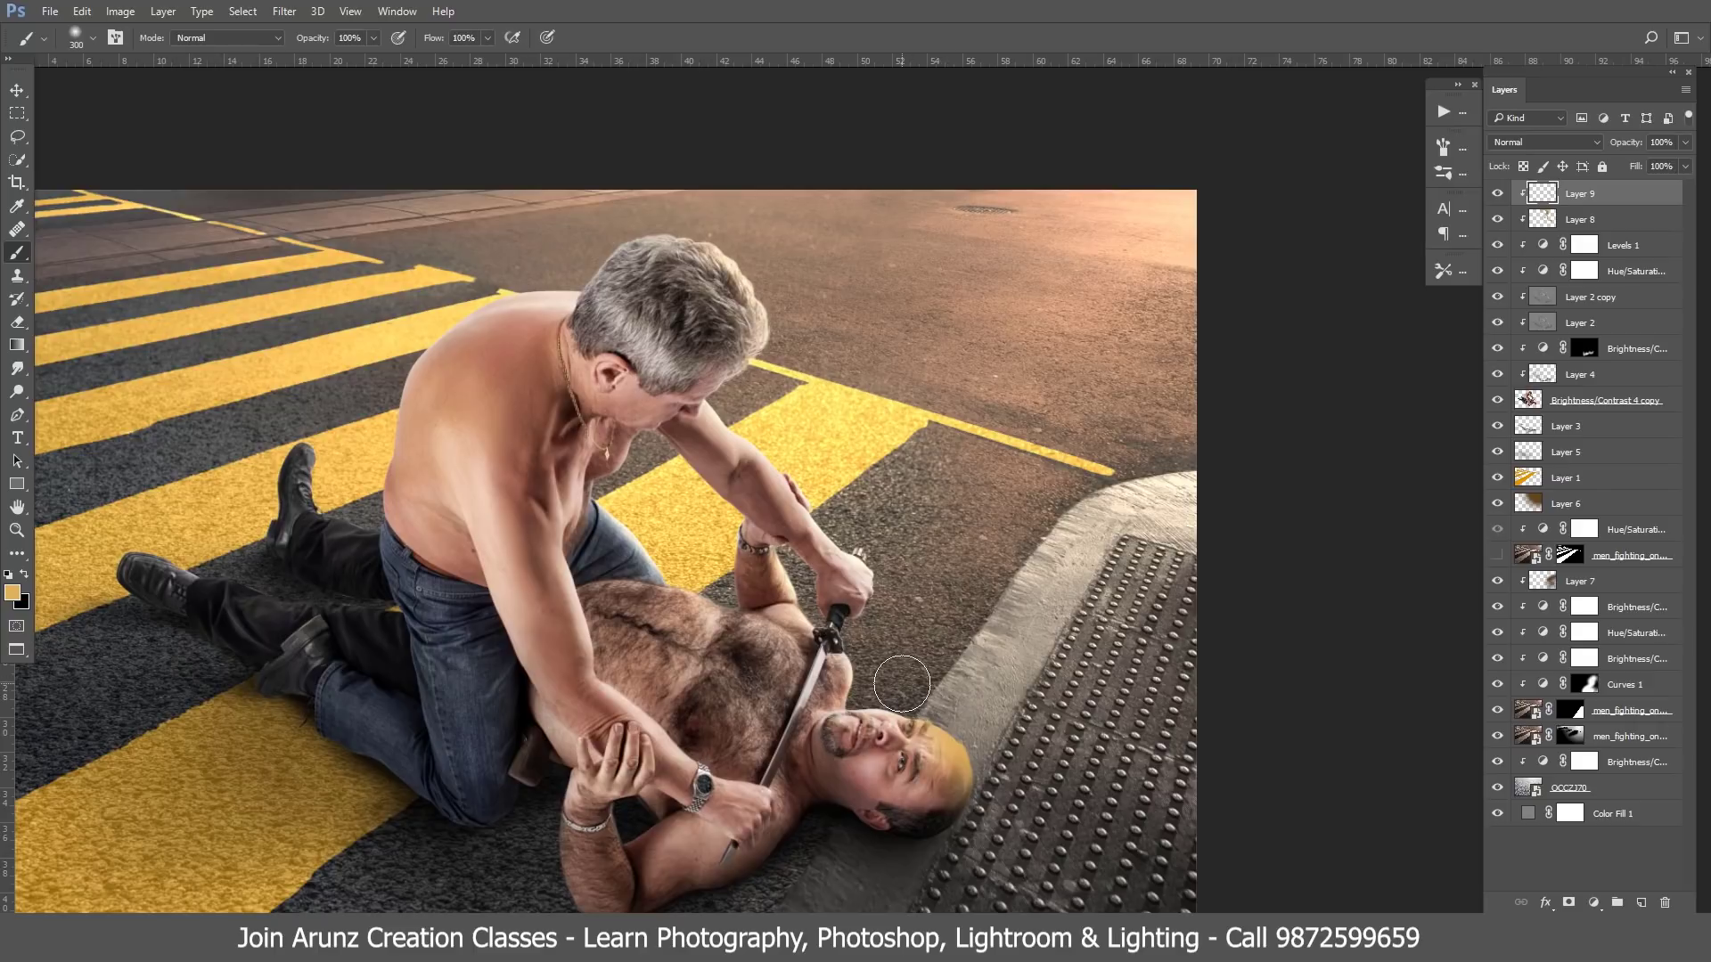
{"action": "left_click", "coordinate": [1536, 137]}
{"action": "left_click", "coordinate": [1536, 274]}
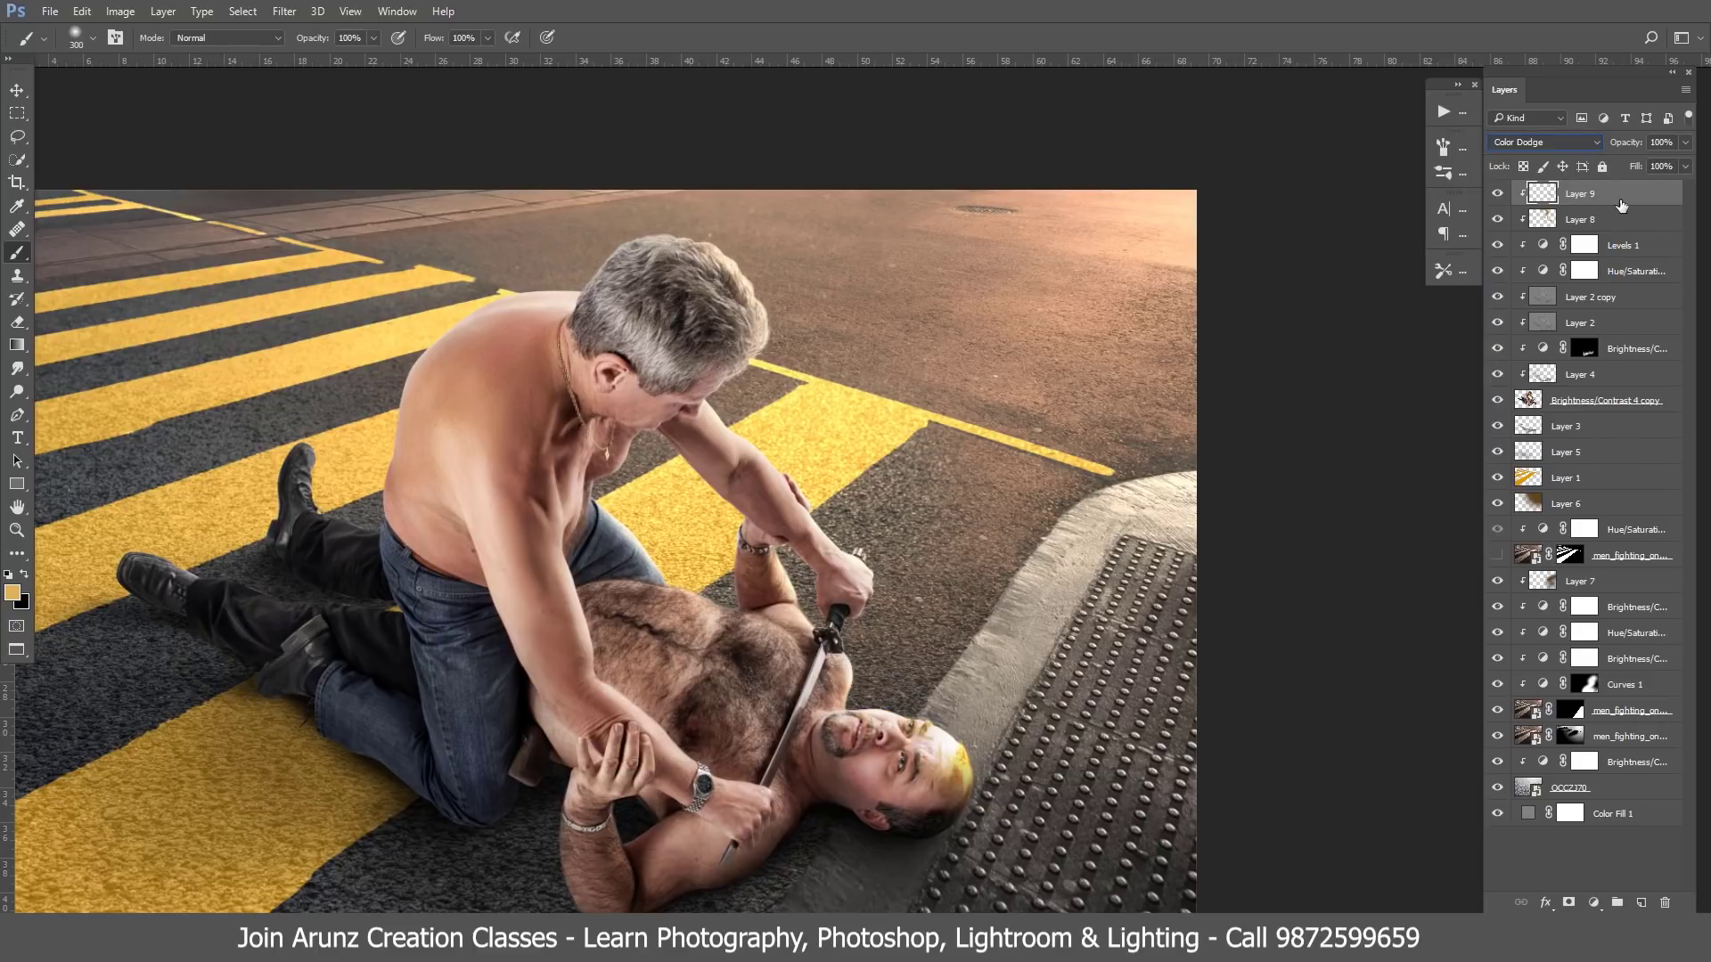
{"action": "left_click_drag", "start_coordinate": [1664, 184], "coordinate": [1606, 192]}
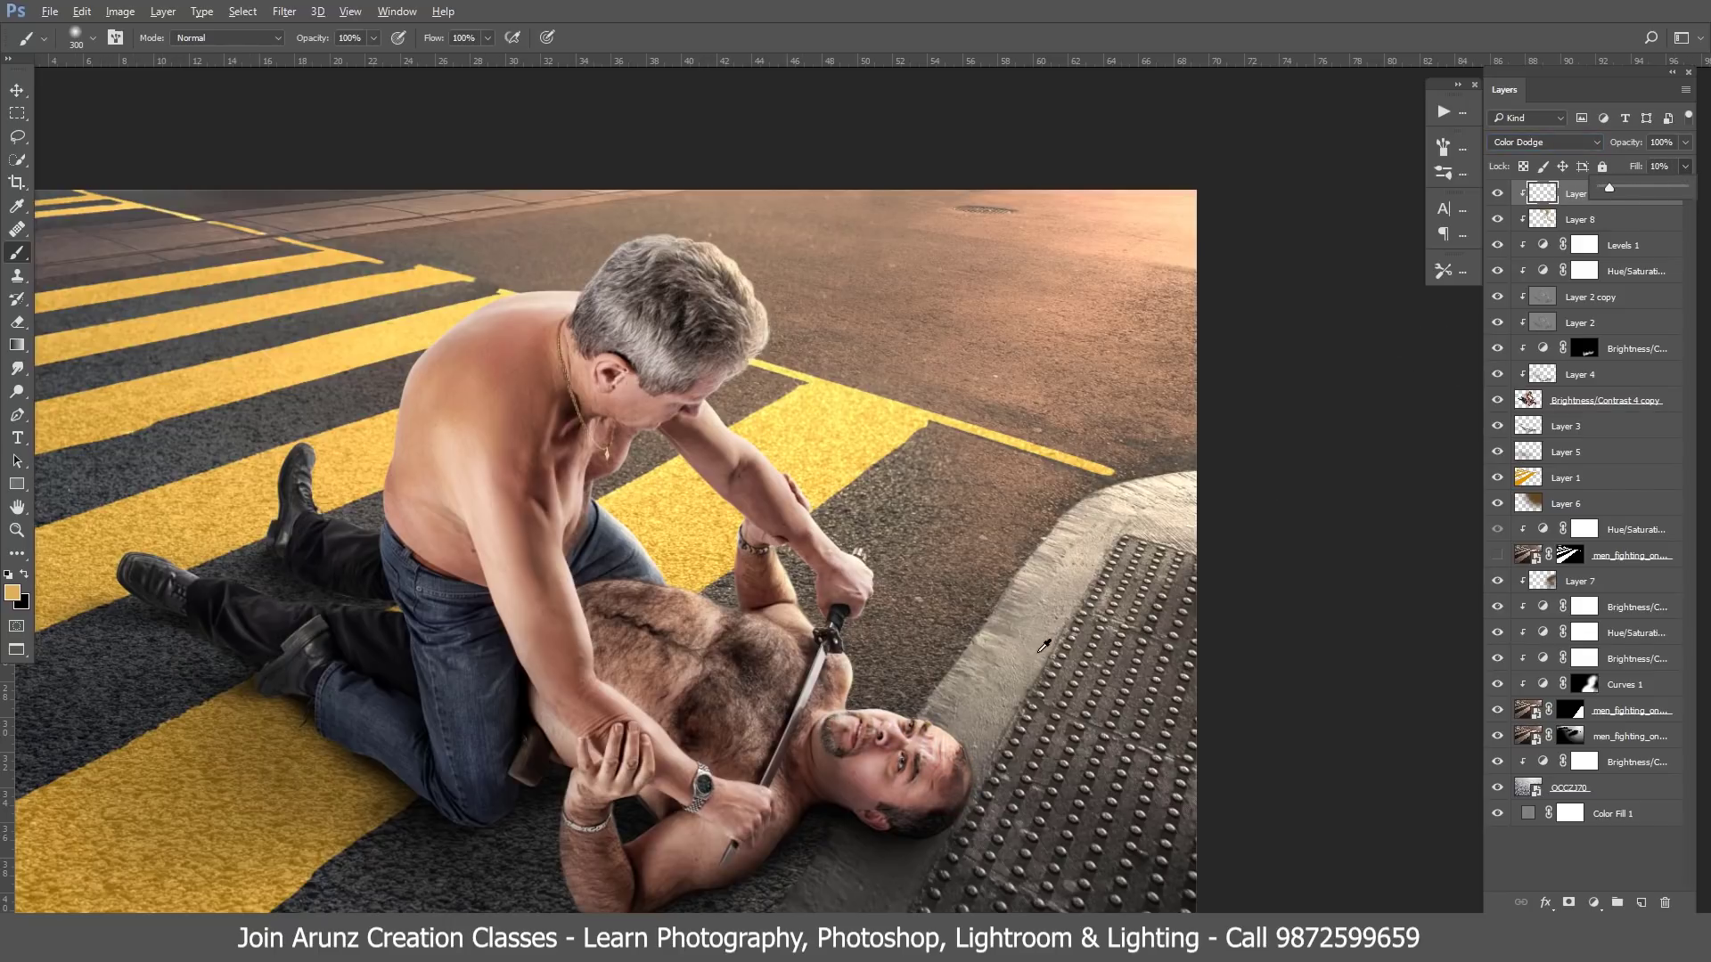
{"action": "scroll", "coordinate": [1041, 647], "scroll_direction": "down", "scroll_amount": 2}
{"action": "scroll", "coordinate": [1040, 647], "scroll_direction": "down", "scroll_amount": 1}
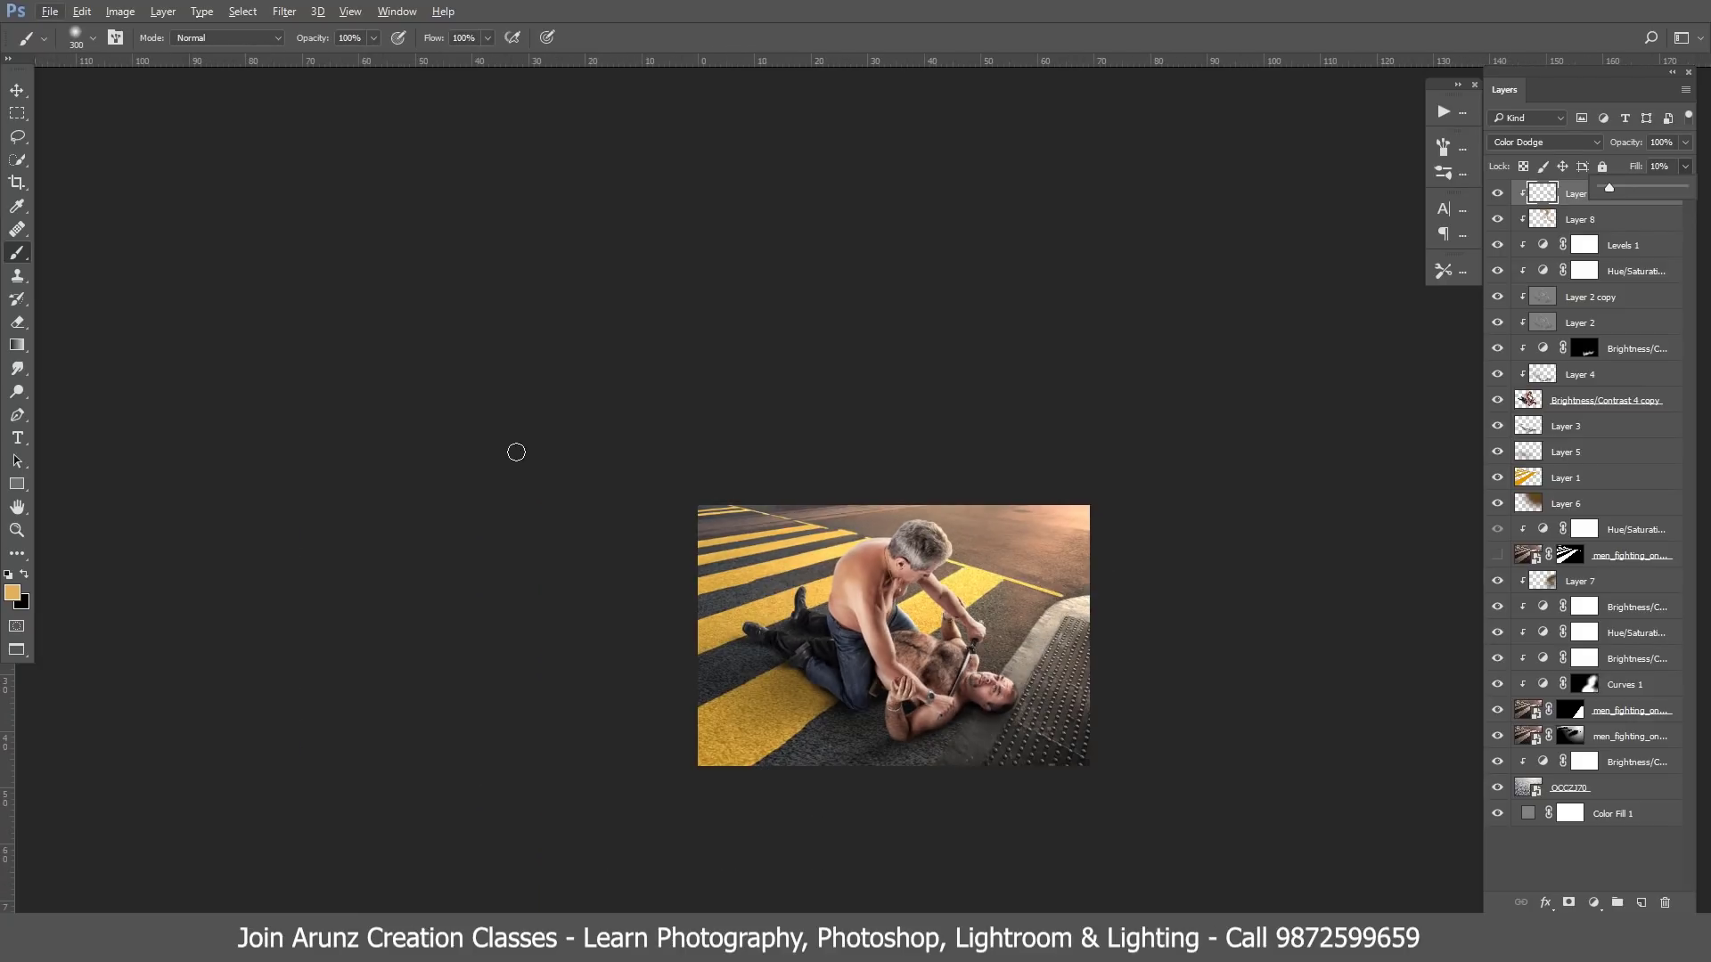
- Lower the base photo's Brightness/Contrast adjustment to -150 brightness
{"action": "left_click", "coordinate": [16, 90]}
{"action": "scroll", "coordinate": [905, 404], "scroll_direction": "up", "scroll_amount": 1}
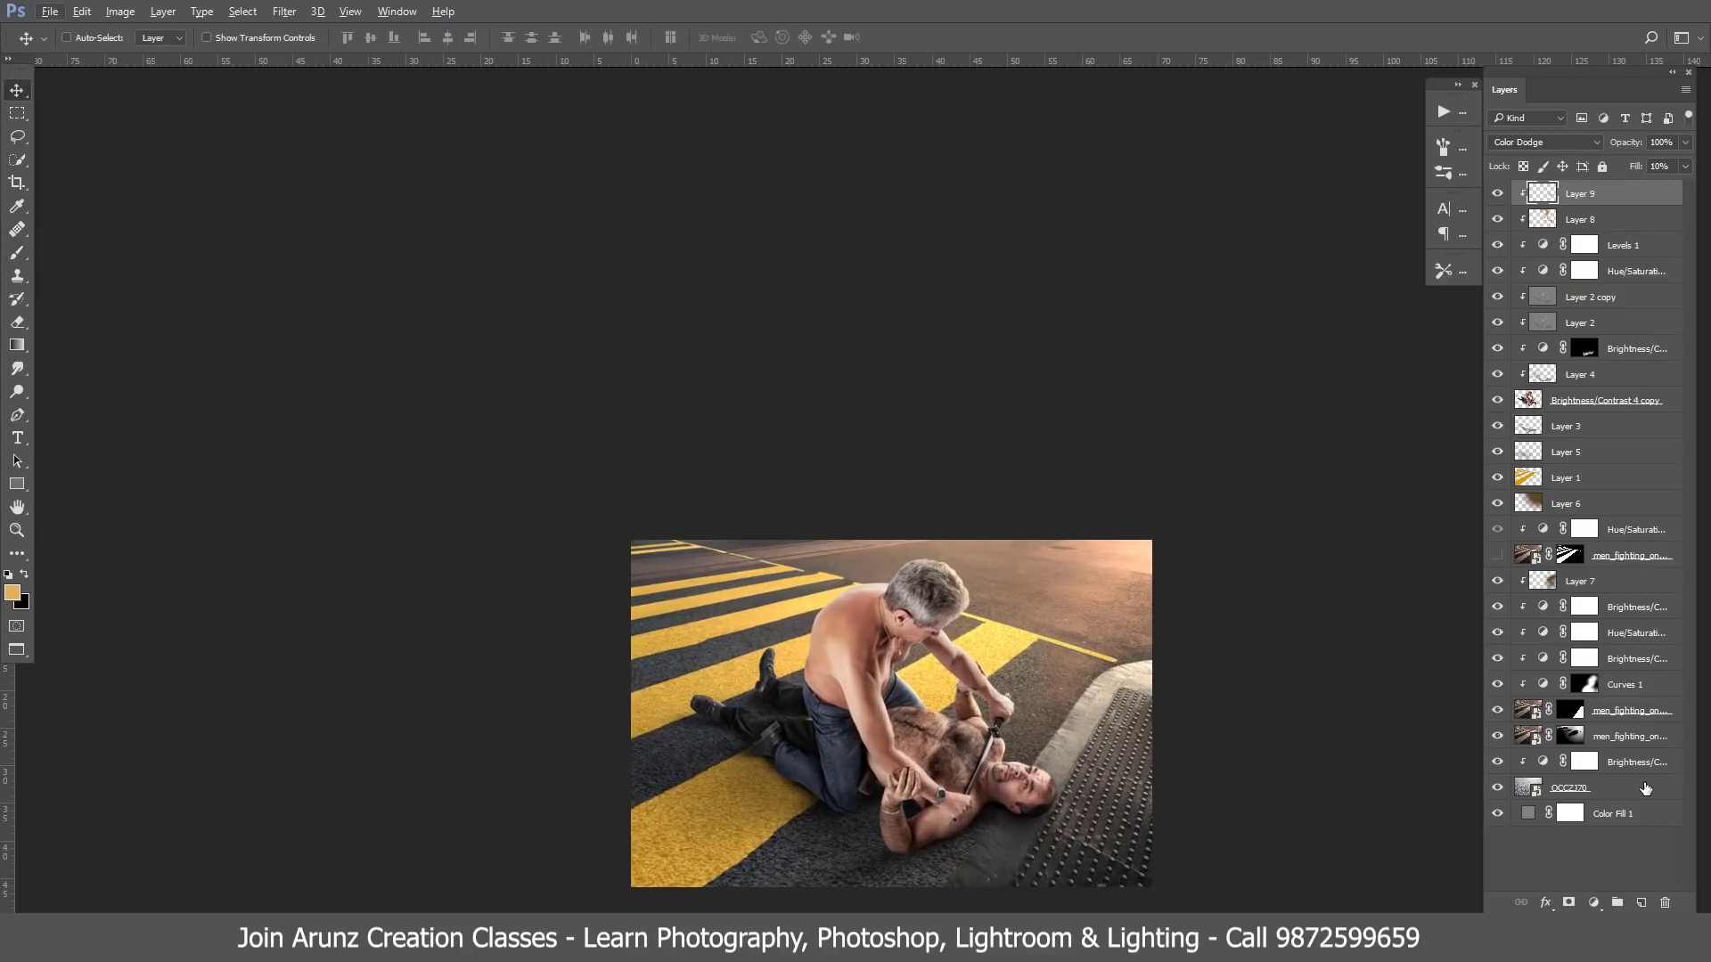
{"action": "left_click", "coordinate": [1577, 793]}
{"action": "double_click", "coordinate": [1535, 762]}
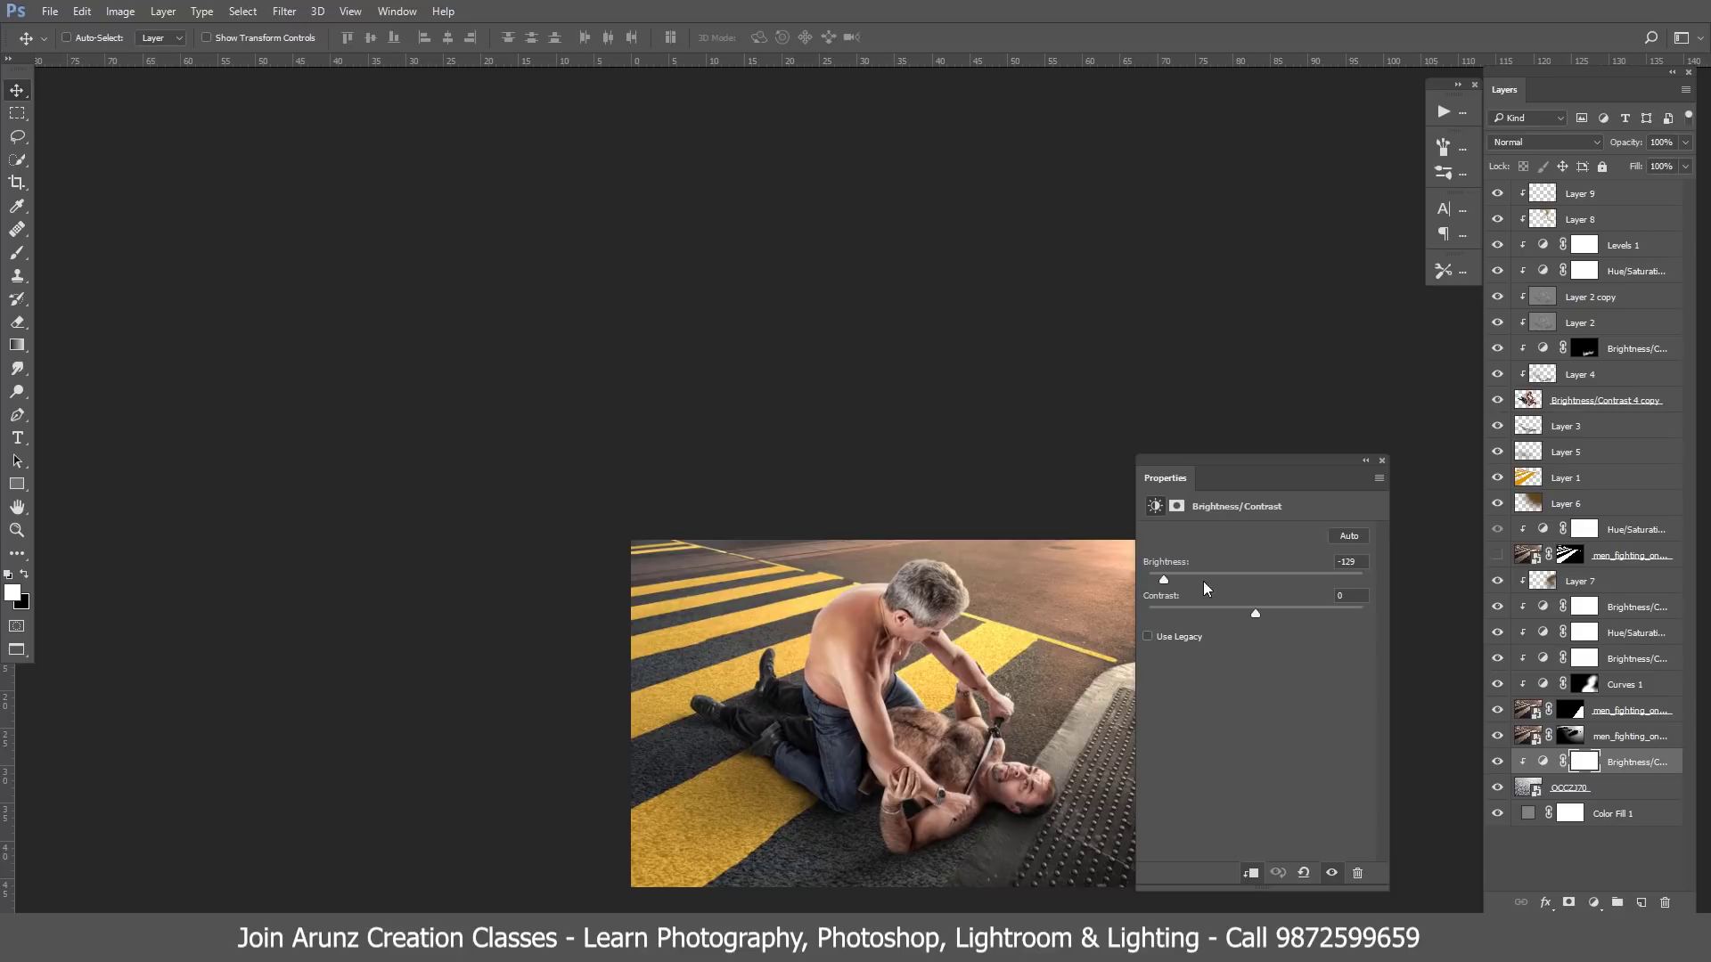
{"action": "mouse_move", "coordinate": [1164, 579]}
{"action": "left_mouse_down"}
{"action": "mouse_move", "coordinate": [1104, 579]}
{"action": "mouse_move", "coordinate": [1215, 597]}
{"action": "mouse_move", "coordinate": [897, 581]}
{"action": "left_mouse_up"}
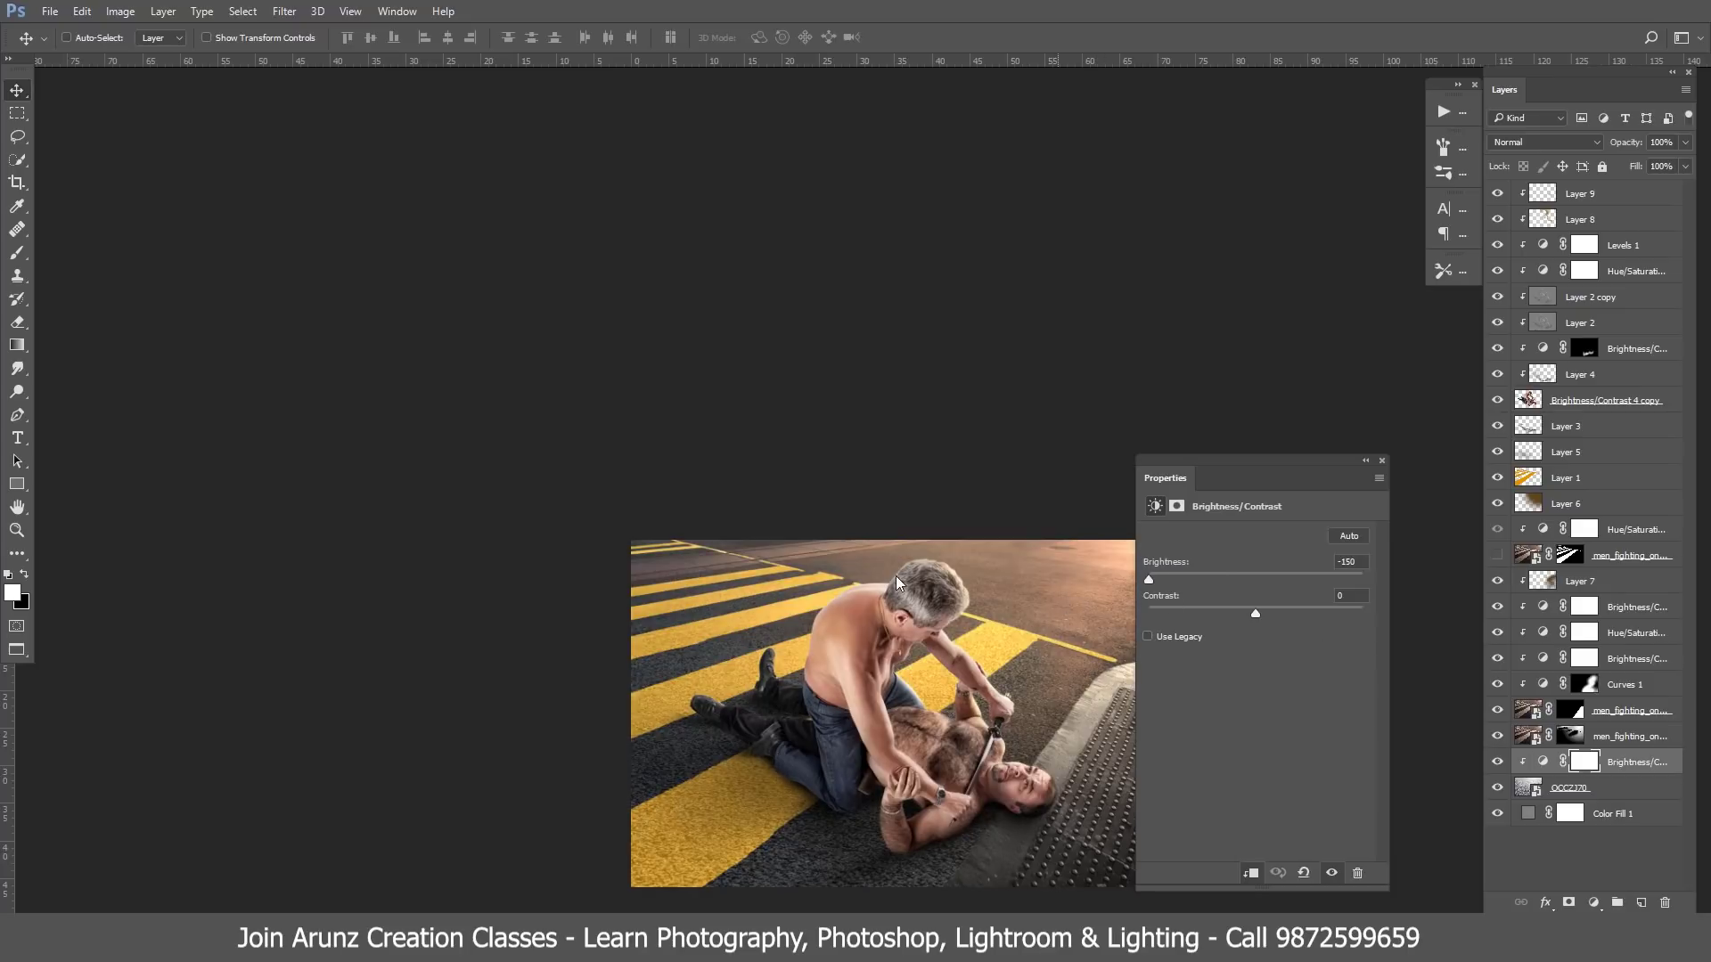
{"action": "left_click", "coordinate": [1381, 461]}
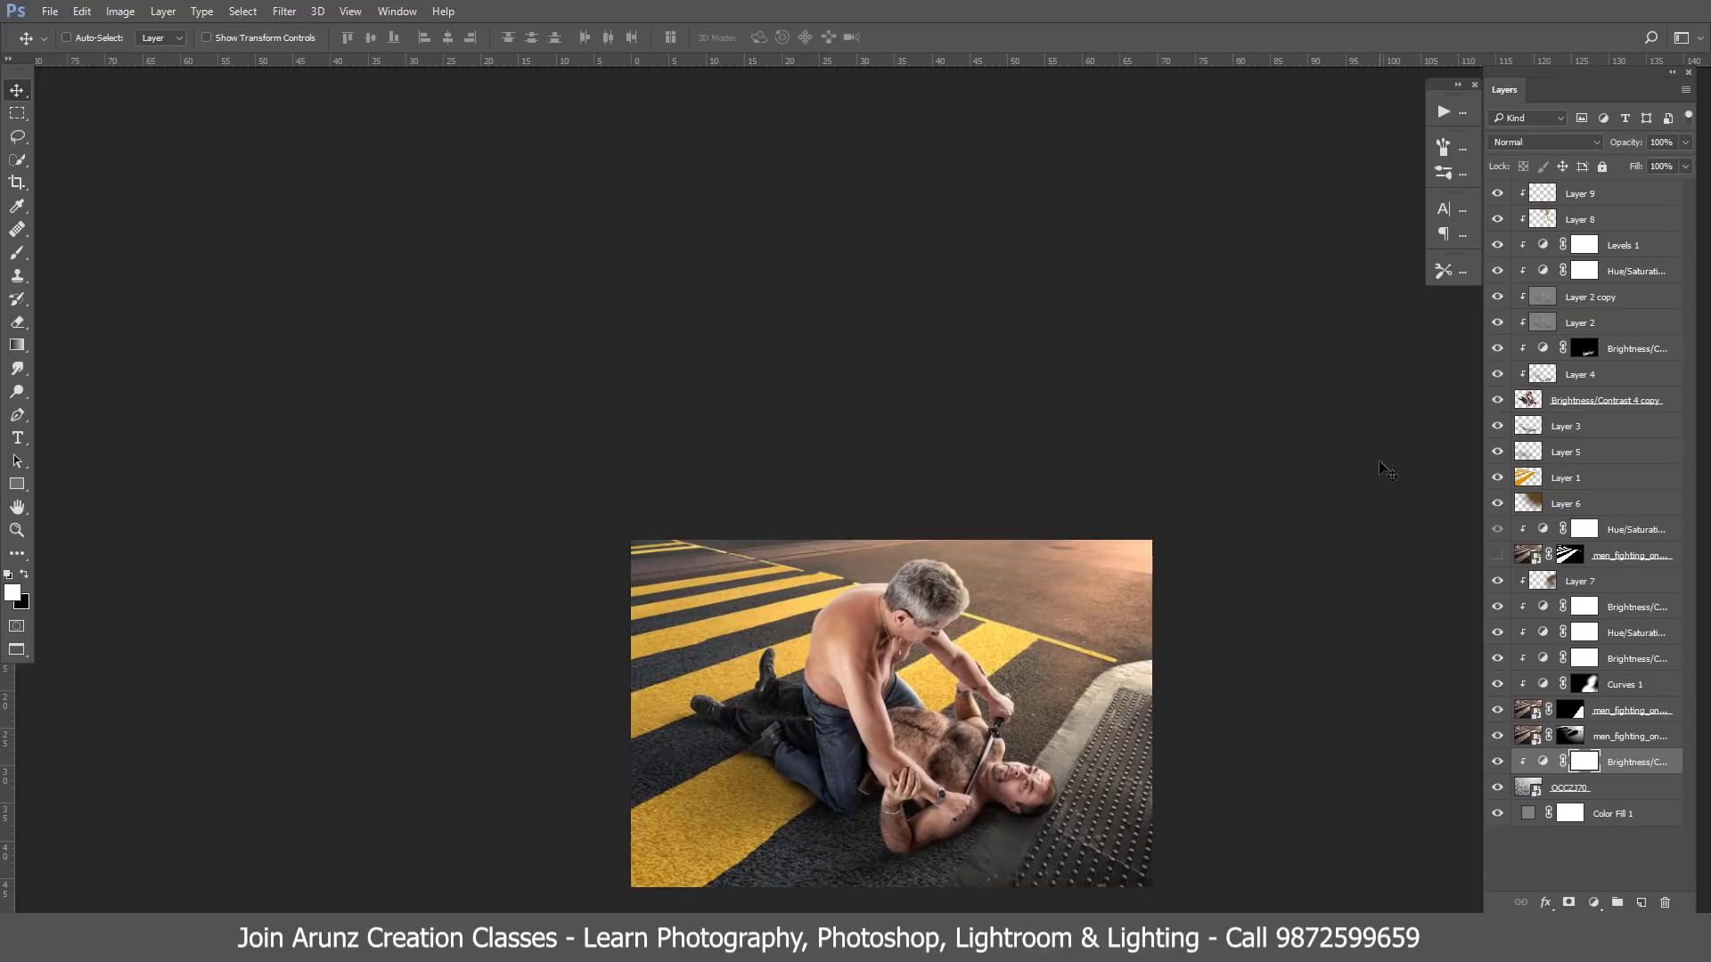
- Add a Brightness/Contrast adjustment above Layer 9 with slight darkening and a small contrast lift
{"action": "scroll", "coordinate": [1381, 470], "scroll_direction": "up", "scroll_amount": 1}
{"action": "left_click", "coordinate": [1657, 195]}
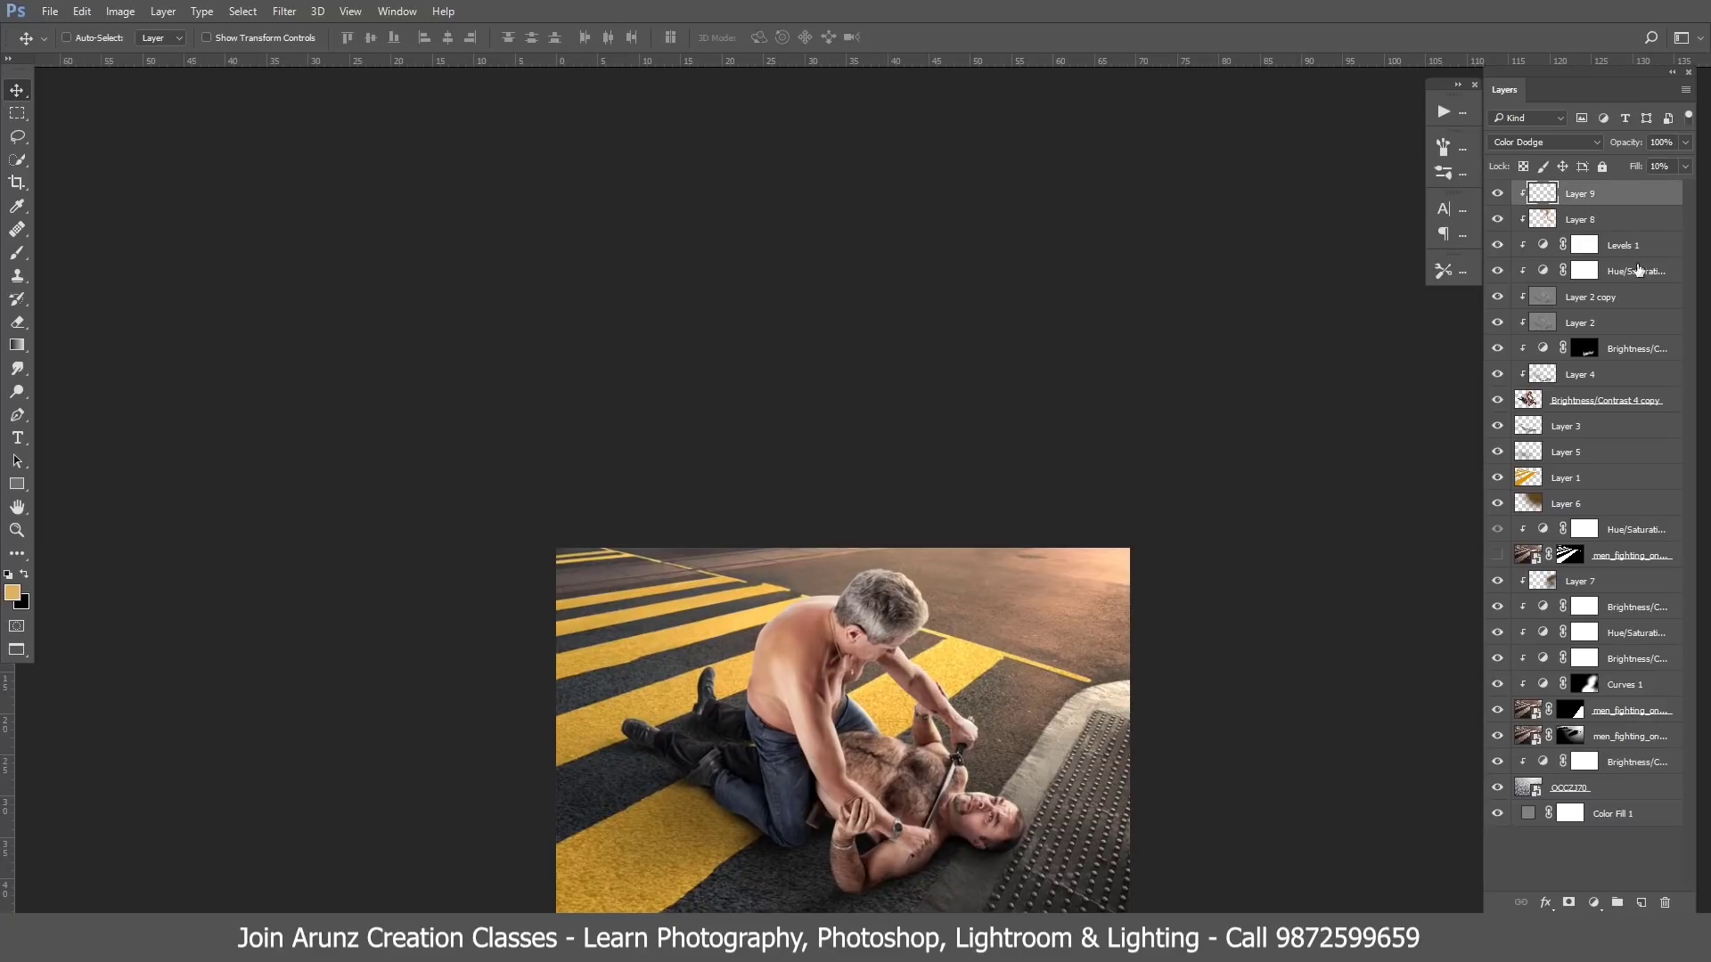
{"action": "left_click", "coordinate": [1593, 902]}
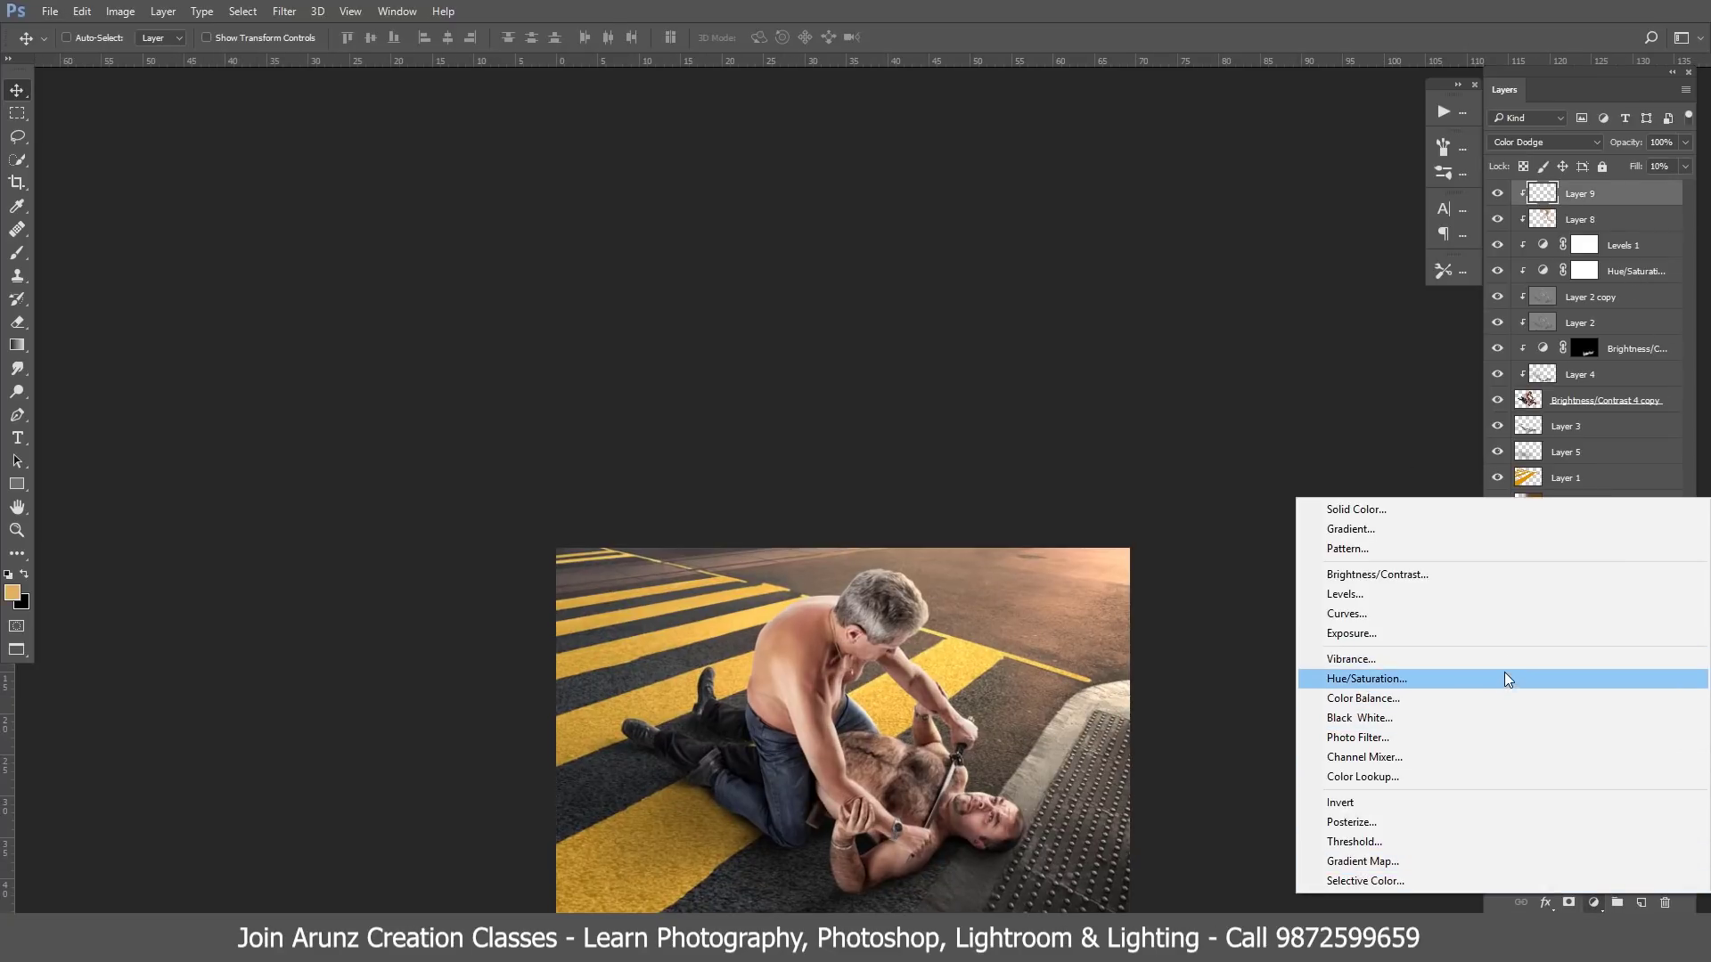
{"action": "left_click", "coordinate": [1473, 575]}
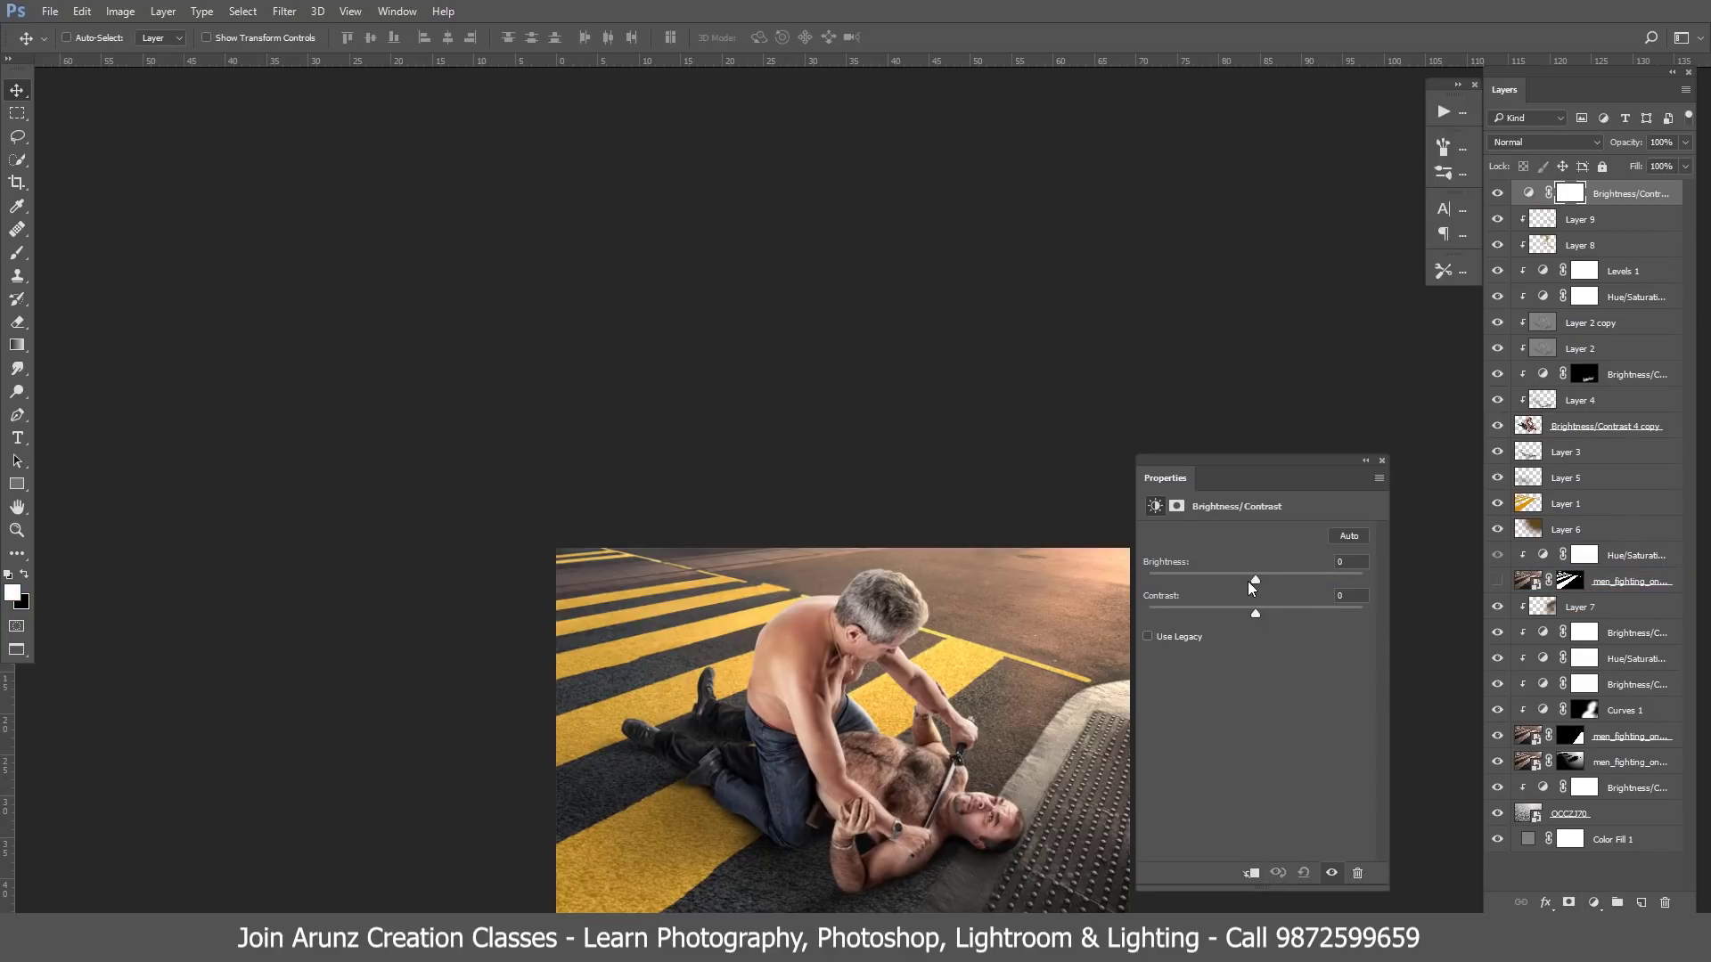
{"action": "left_click_drag", "start_coordinate": [1249, 581], "coordinate": [1234, 583]}
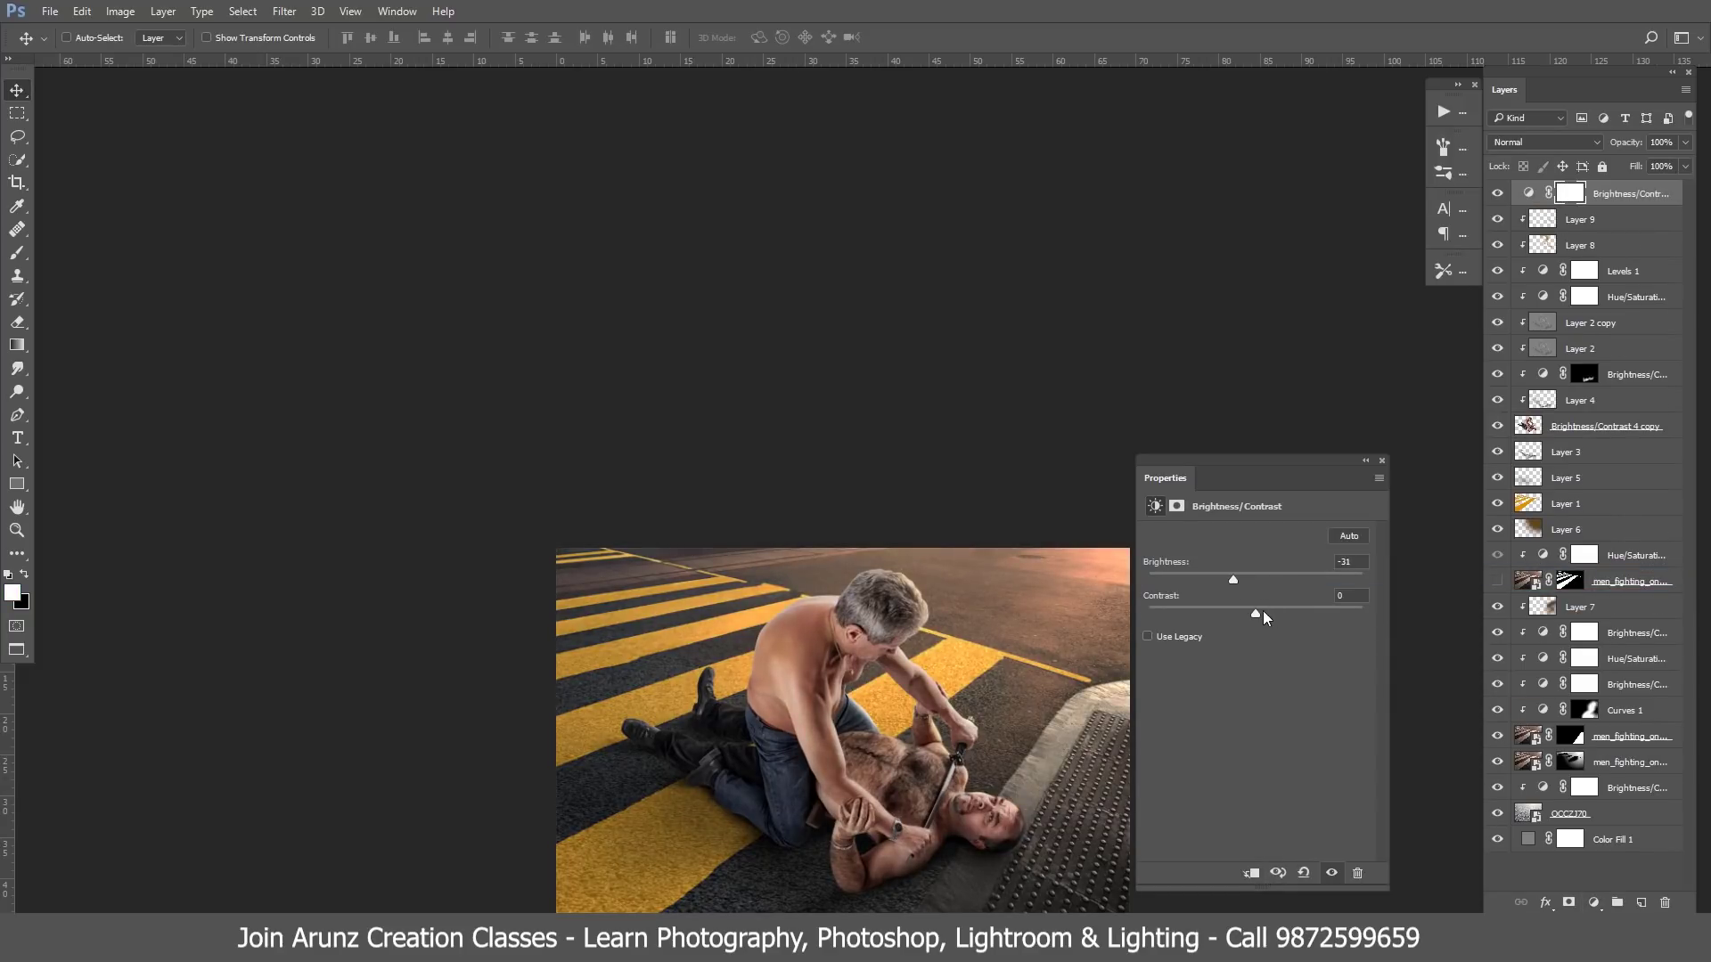
{"action": "left_click_drag", "start_coordinate": [1269, 609], "coordinate": [1261, 612]}
{"action": "left_click_drag", "start_coordinate": [1247, 581], "coordinate": [1249, 581]}
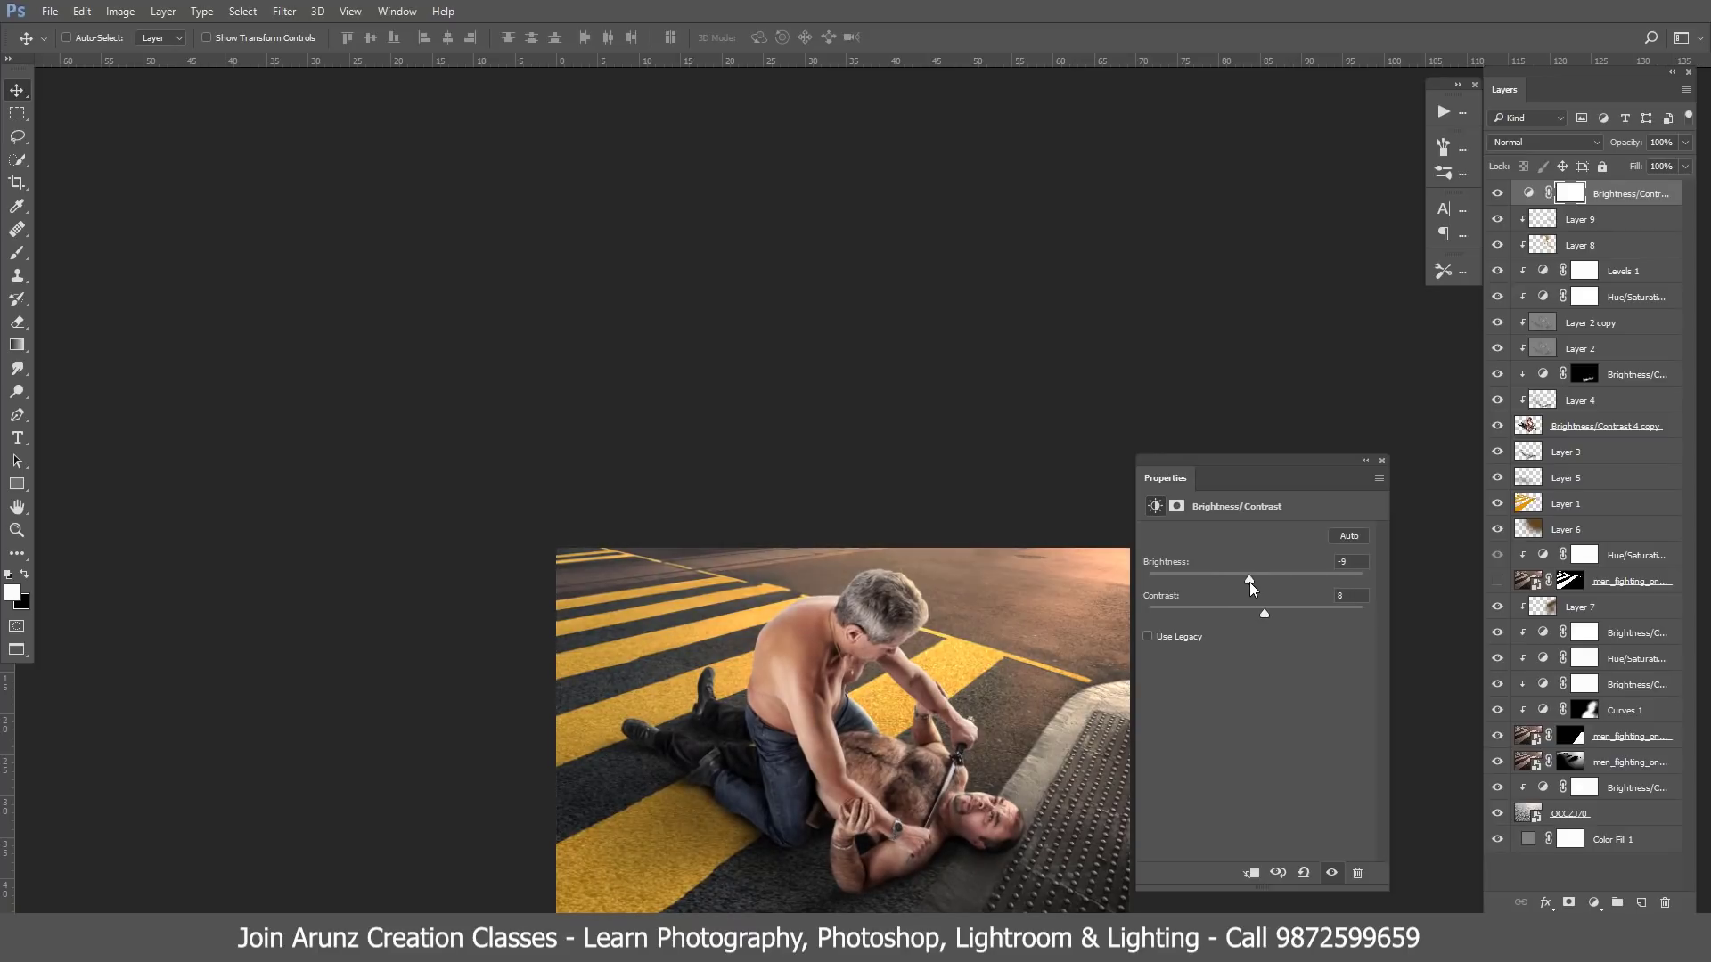
{"action": "left_click", "coordinate": [1382, 460]}
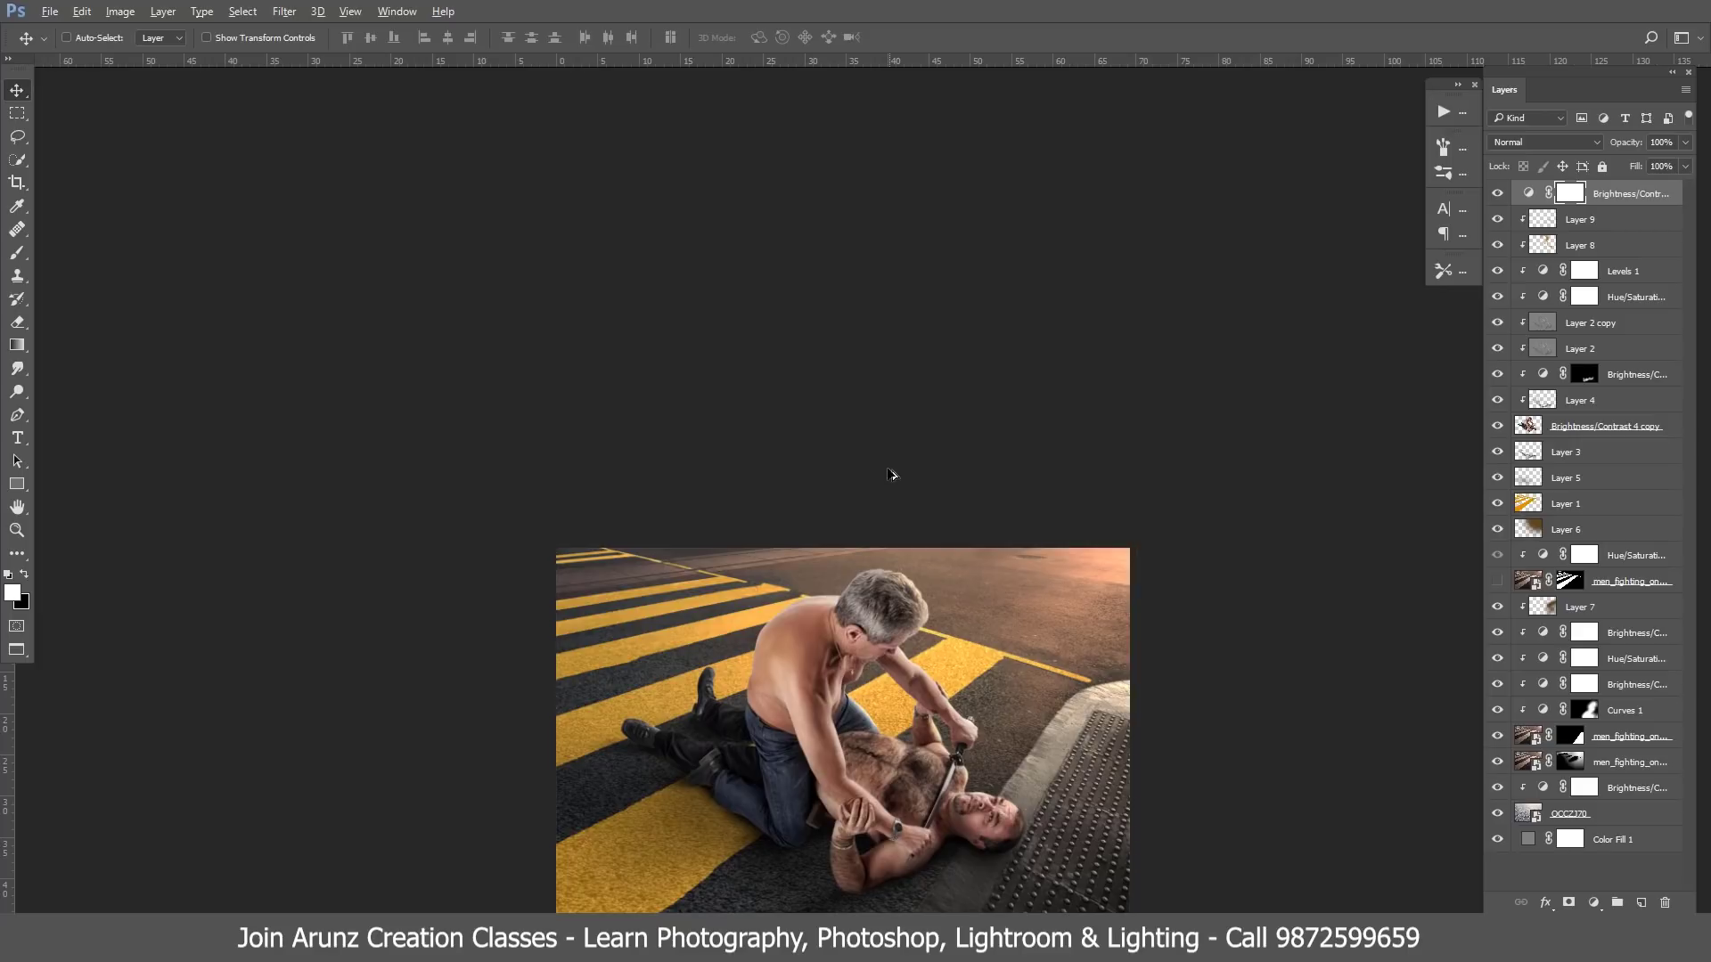
{"action": "scroll", "coordinate": [890, 478], "scroll_direction": "down", "scroll_amount": 1}
{"action": "scroll", "coordinate": [896, 610], "scroll_direction": "up", "scroll_amount": 2}
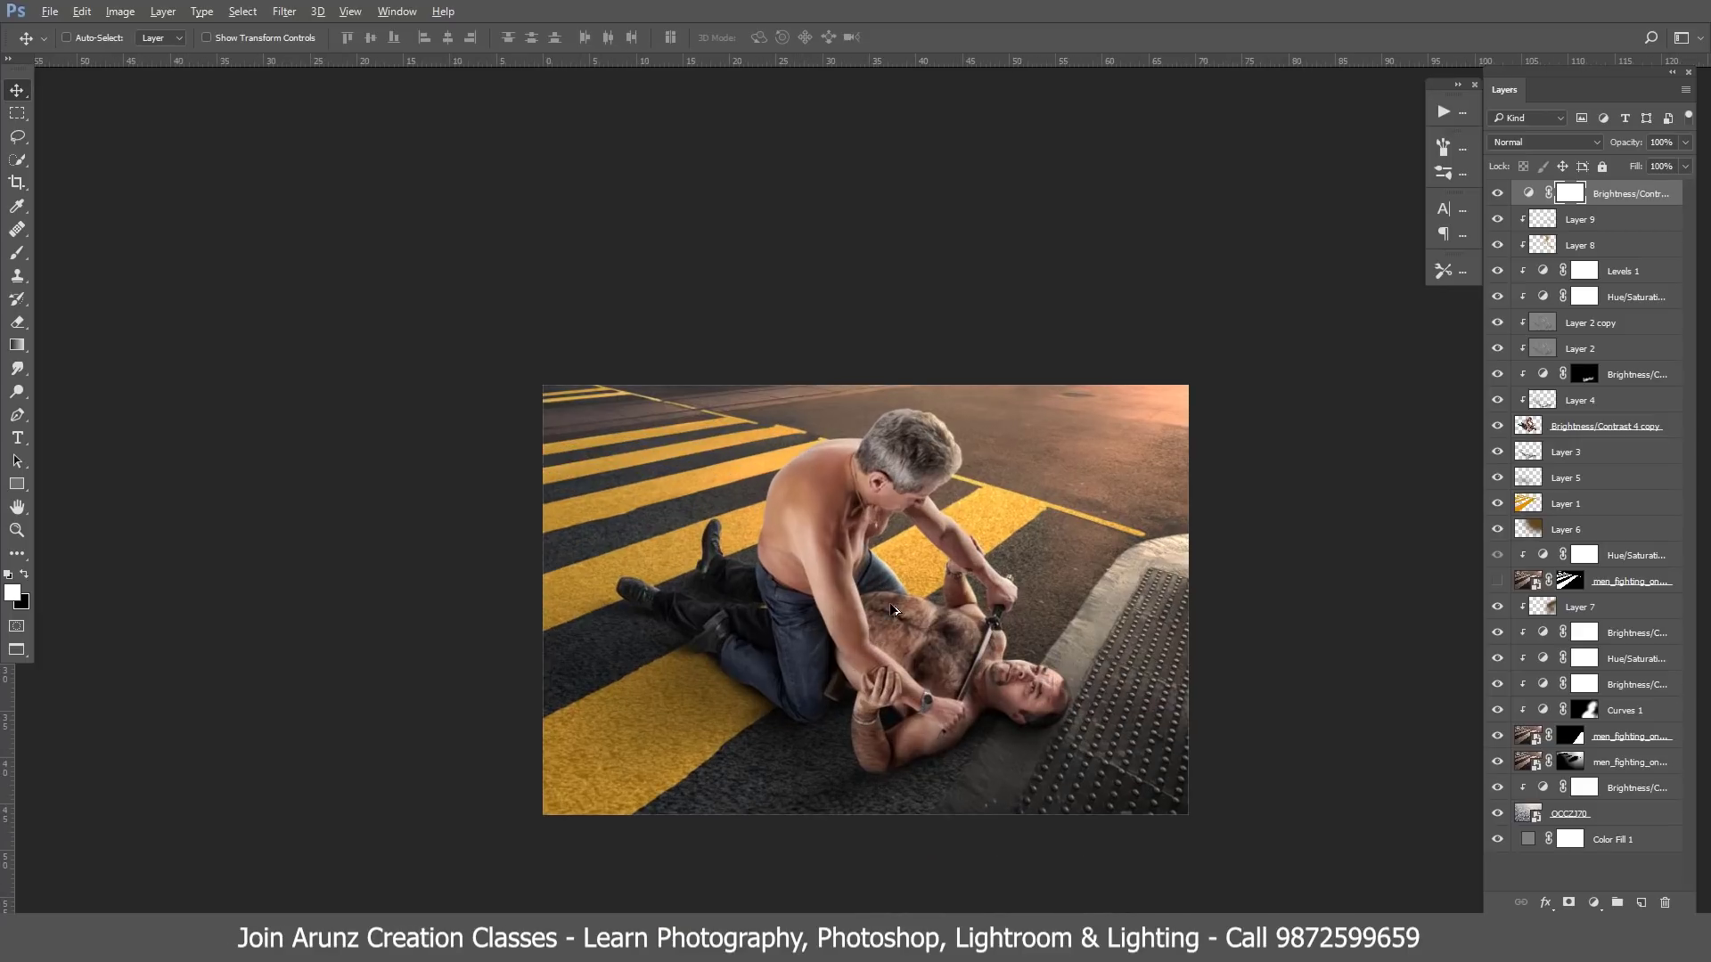
- Draw a non-reversed diagonal gradient on the top adjustment's mask and set its Fill to 75%
{"action": "left_click", "coordinate": [17, 345]}
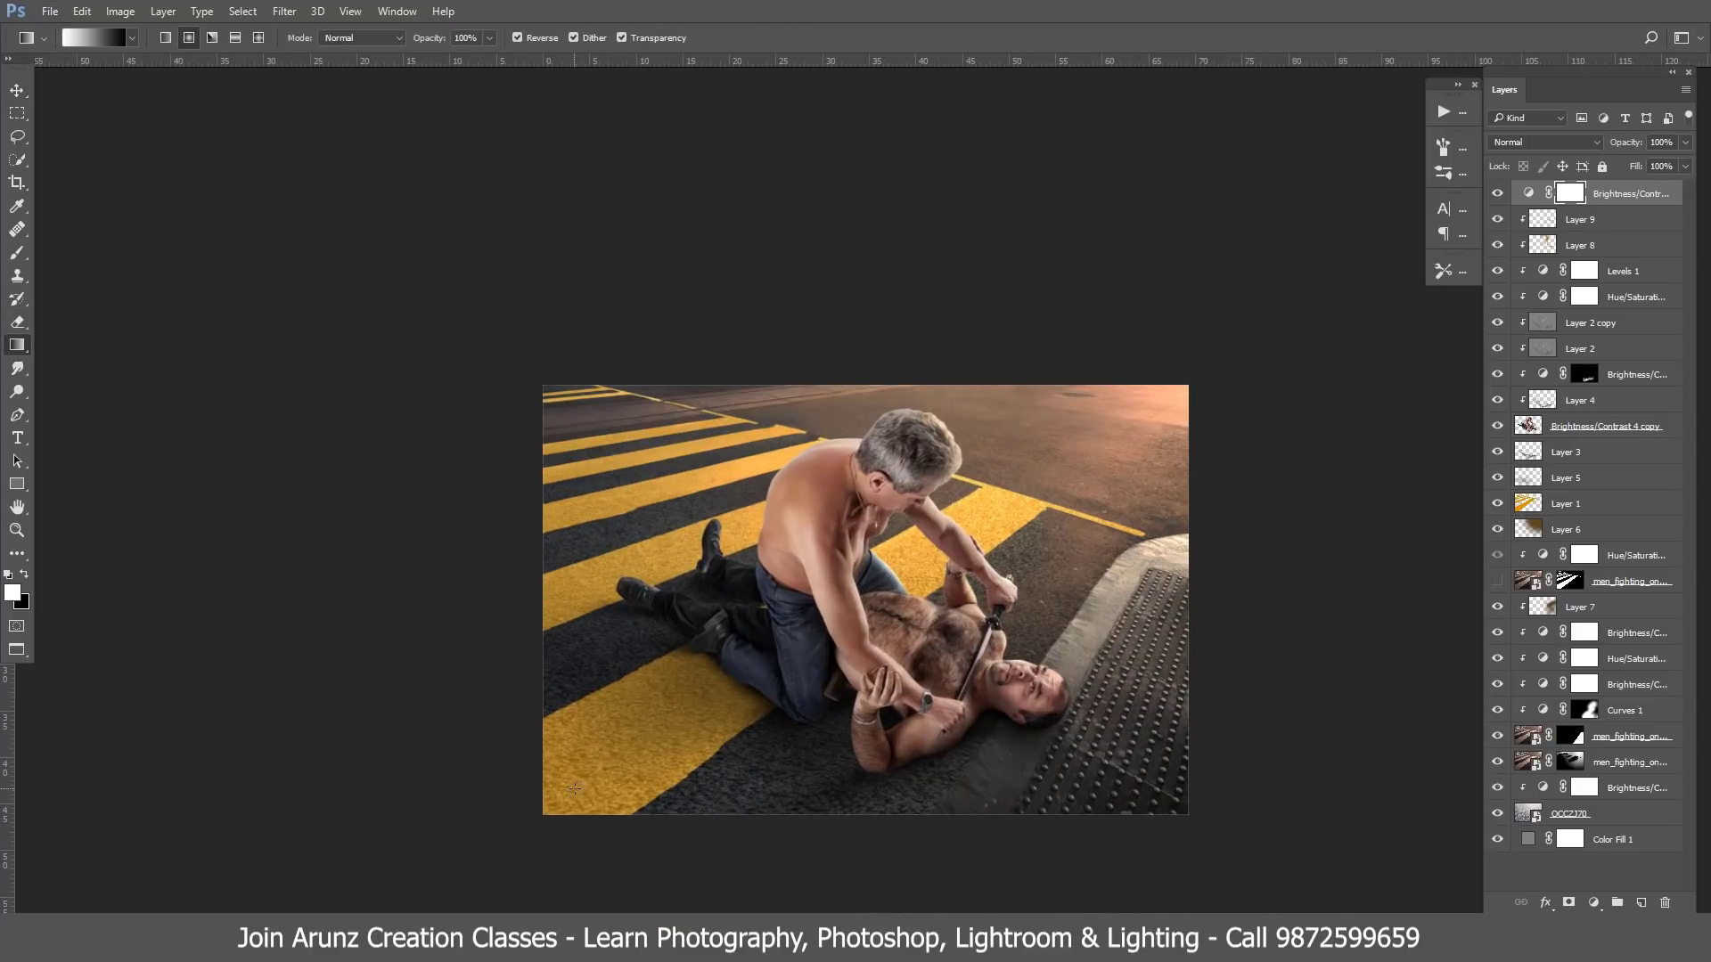
{"action": "left_click", "coordinate": [517, 38]}
{"action": "left_click_drag", "start_coordinate": [644, 752], "coordinate": [1083, 462]}
{"action": "left_click_drag", "start_coordinate": [1208, 480], "coordinate": [850, 616]}
{"action": "left_click_drag", "start_coordinate": [1227, 360], "coordinate": [677, 855]}
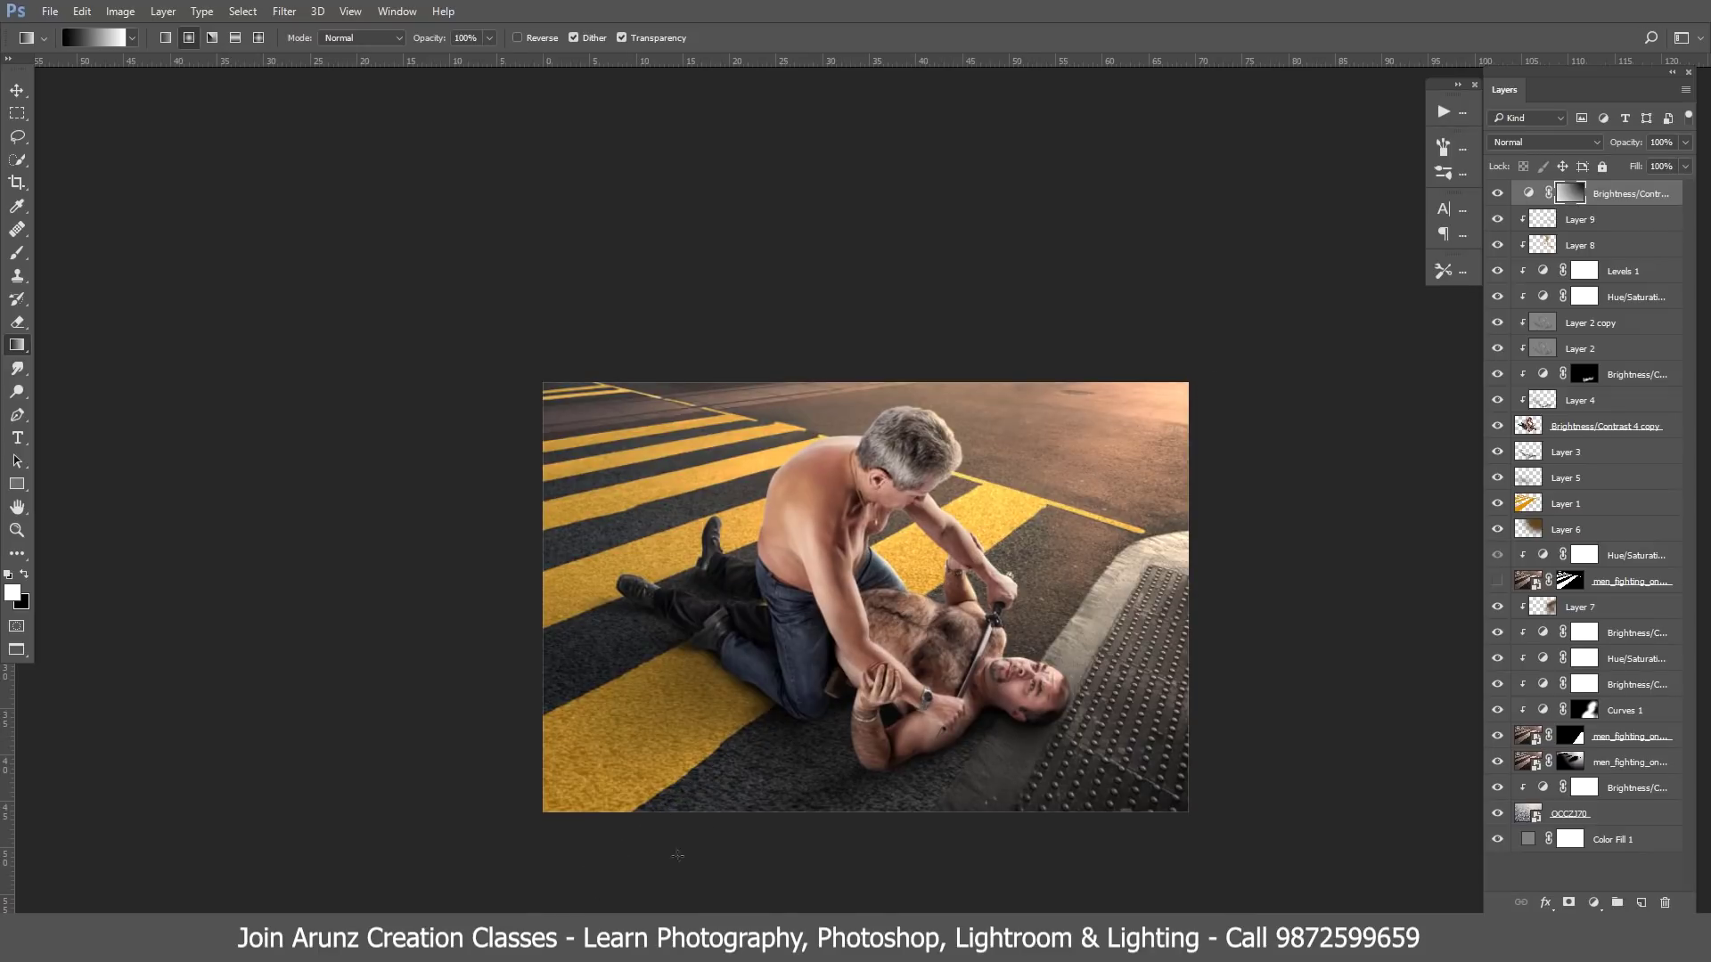
{"action": "left_click_drag", "start_coordinate": [1062, 402], "coordinate": [499, 908]}
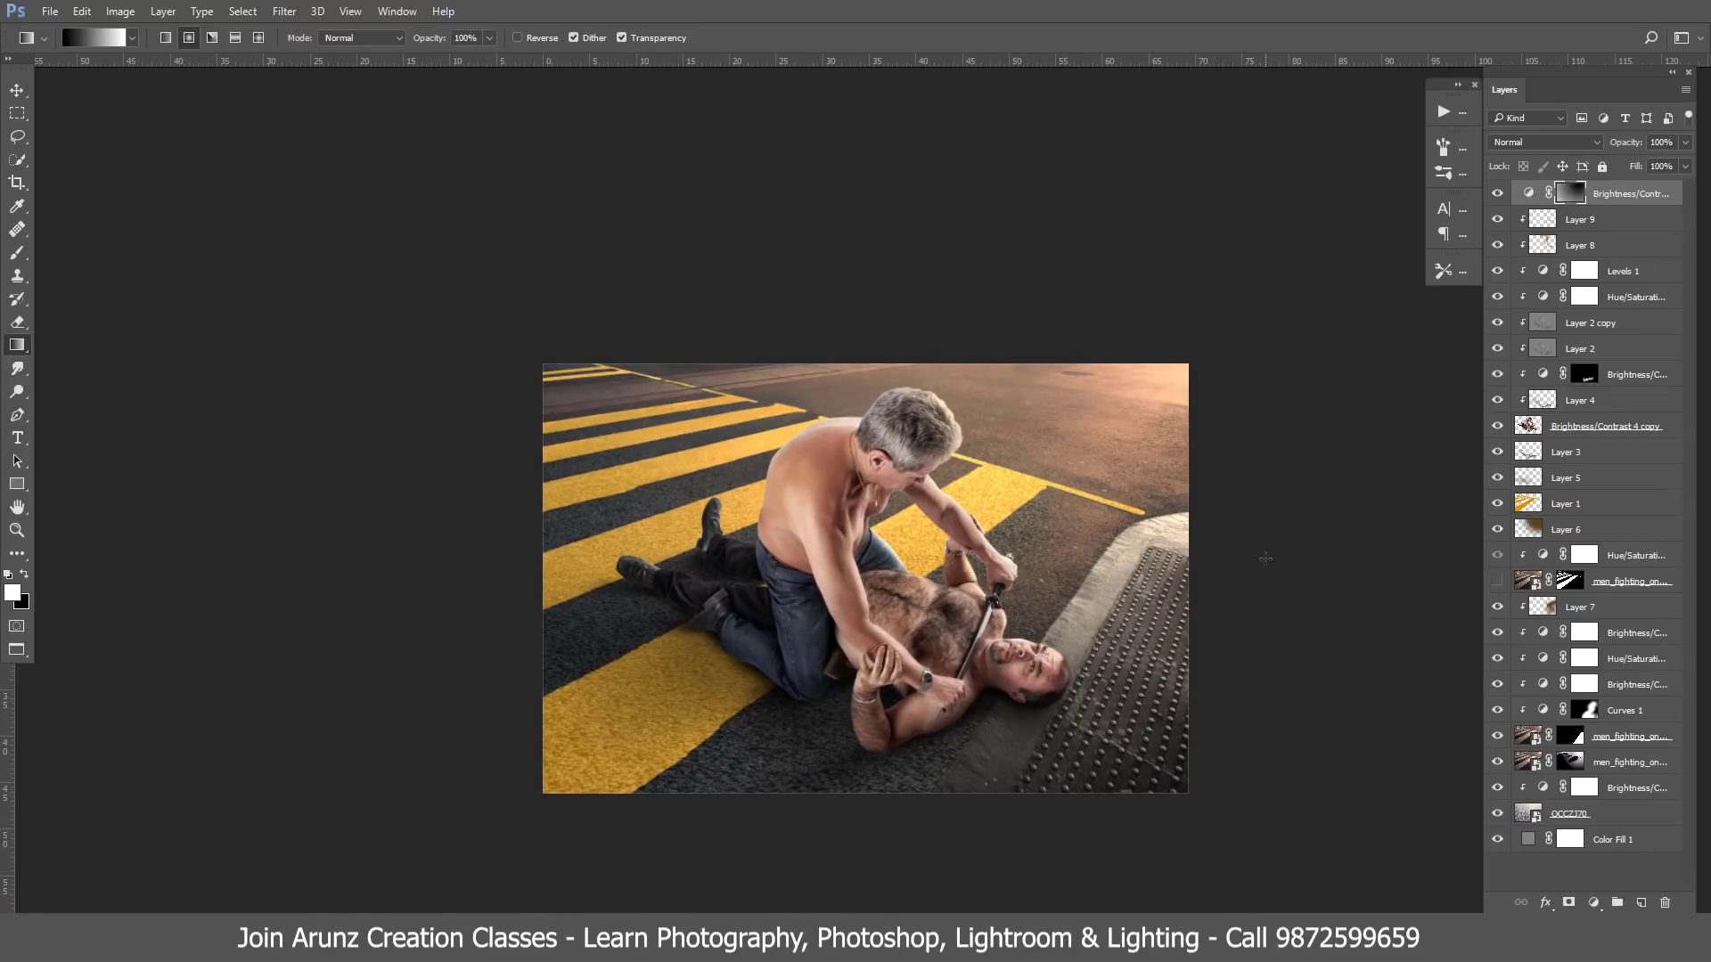
{"action": "left_click_drag", "start_coordinate": [1685, 167], "coordinate": [1663, 190]}
- Add Layer 10 and set a light peach foreground with a large soft brush
{"action": "left_click", "coordinate": [1642, 902]}
{"action": "left_click", "coordinate": [11, 592]}
{"action": "left_click", "coordinate": [1013, 247]}
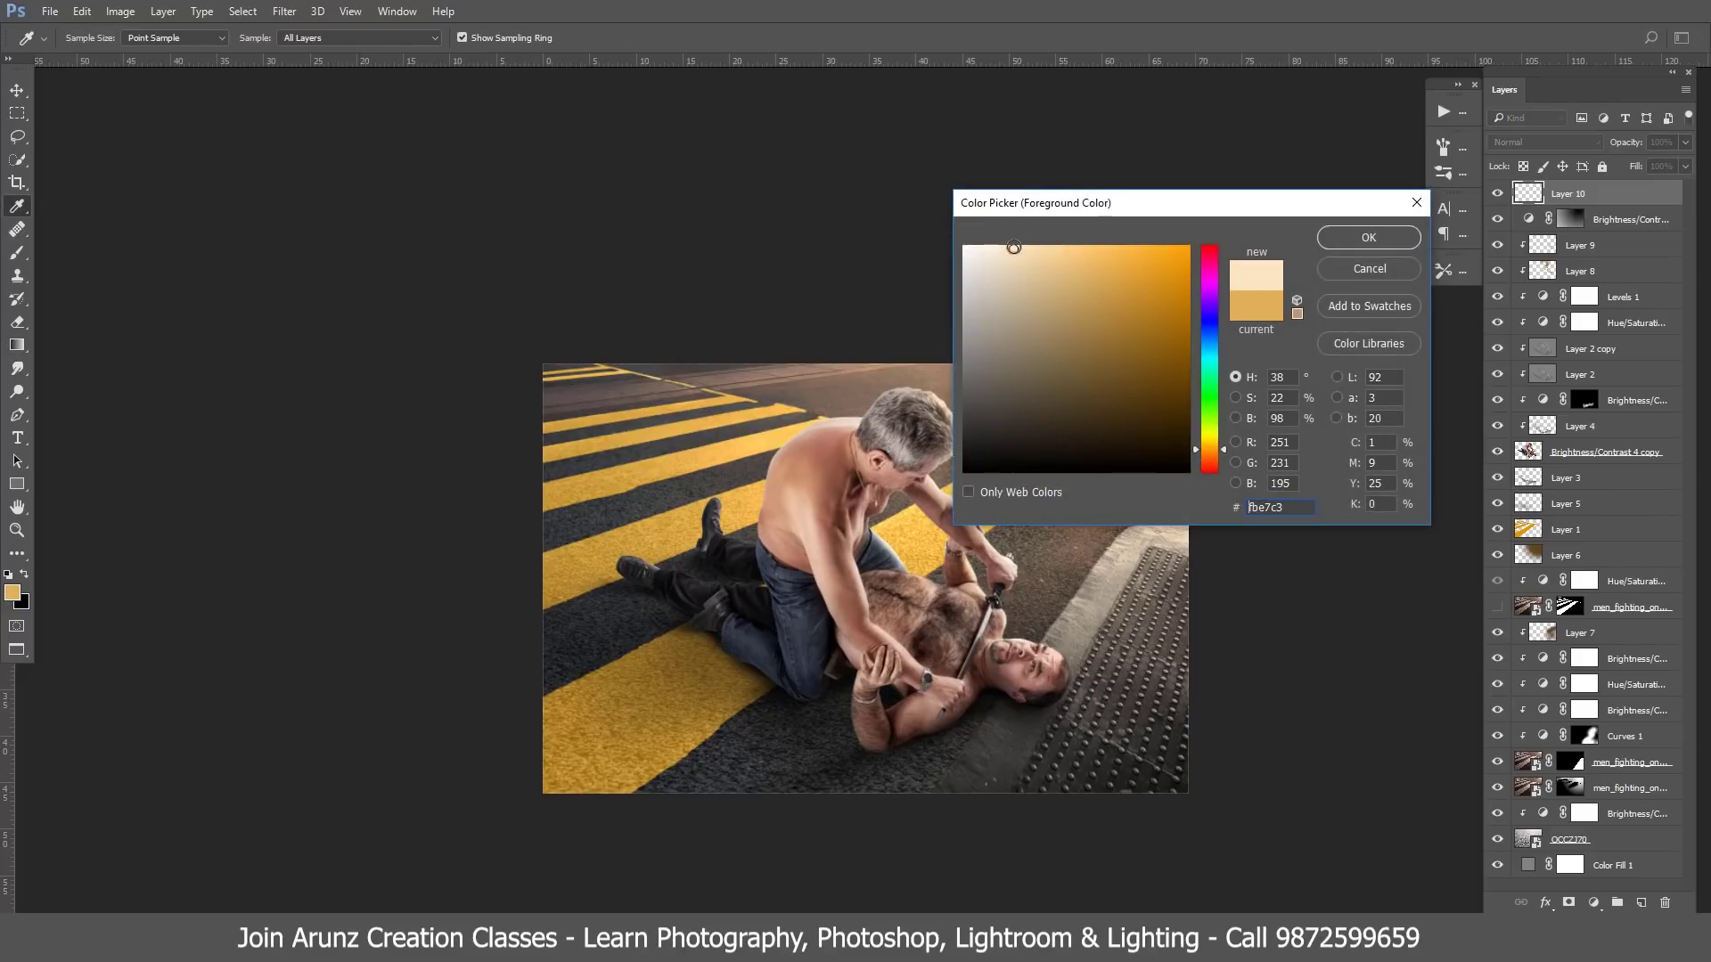
{"action": "left_click", "coordinate": [1369, 237]}
{"action": "key", "text": "g"}
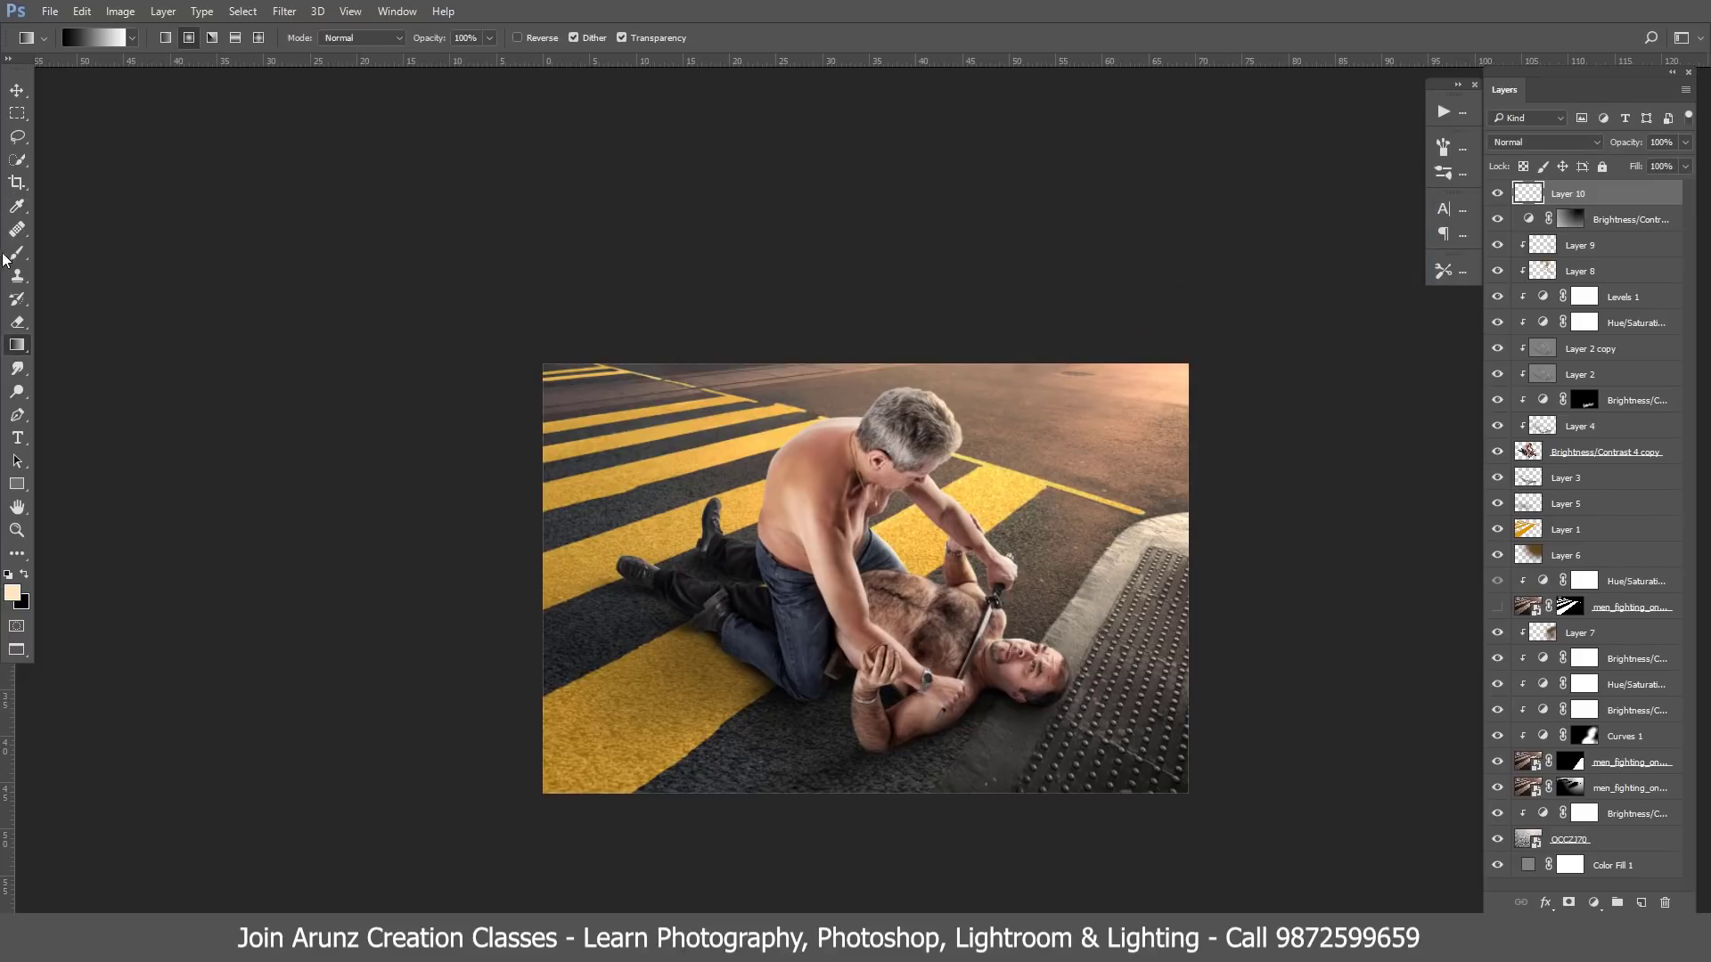
{"action": "left_click", "coordinate": [17, 253]}
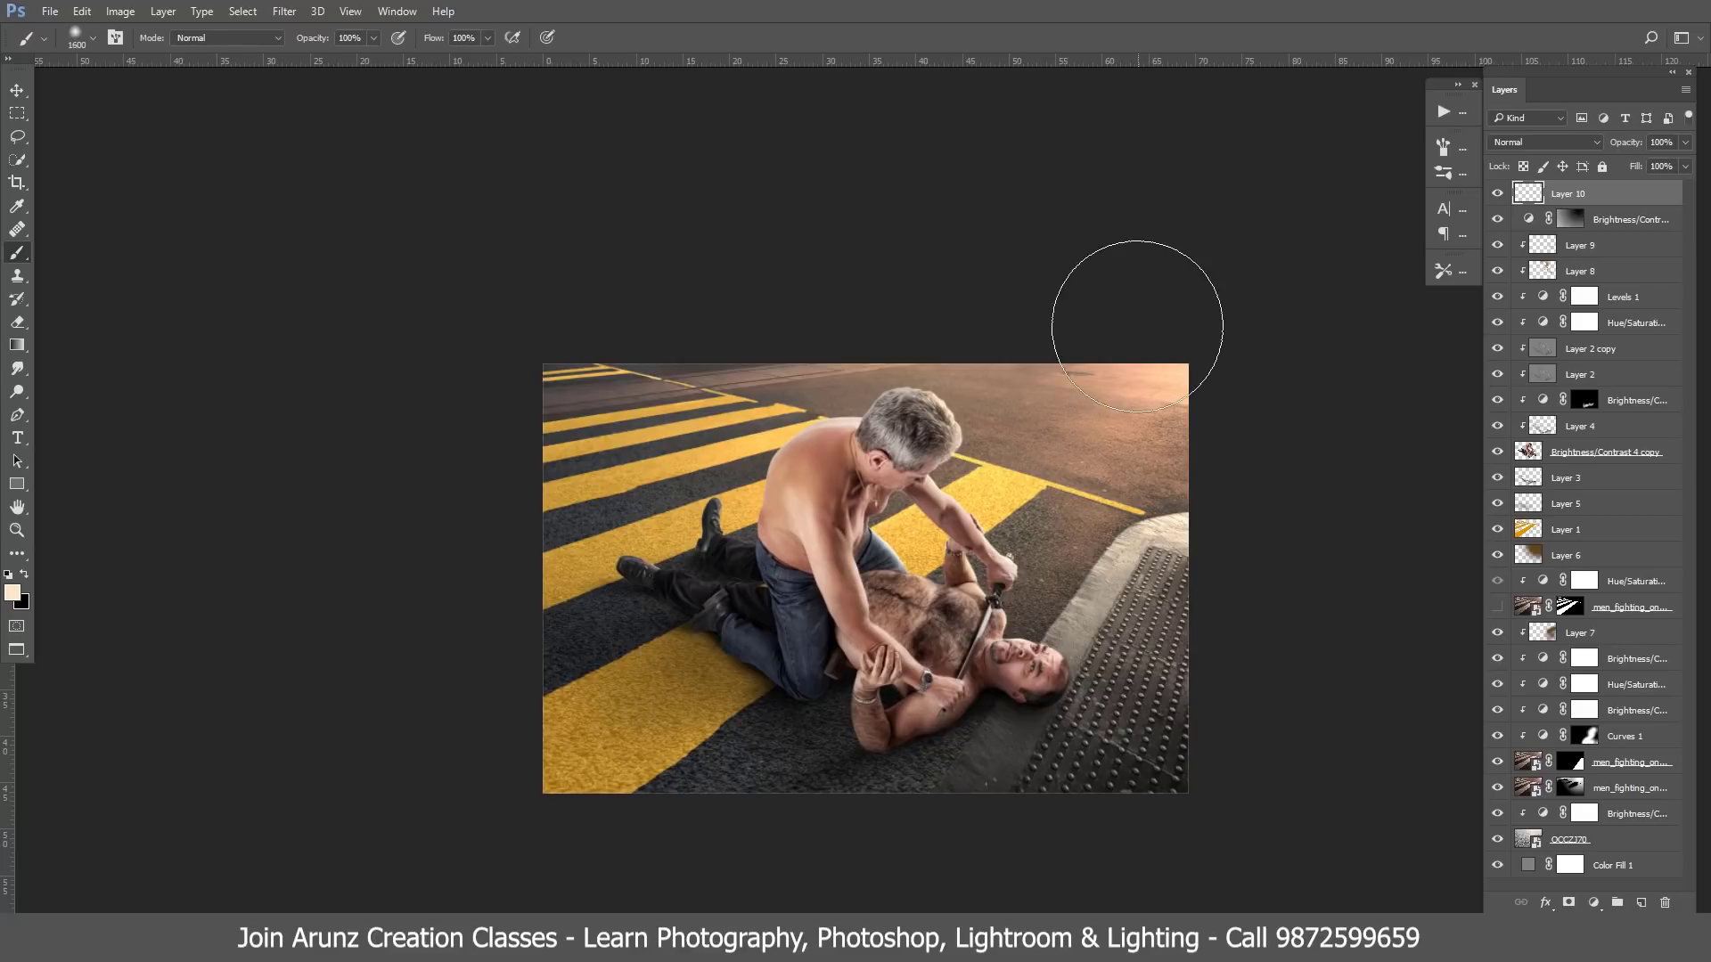
{"action": "key", "text": "bracketright"}
{"action": "key", "text": "bracketright"}
{"action": "key", "text": "bracketright"}
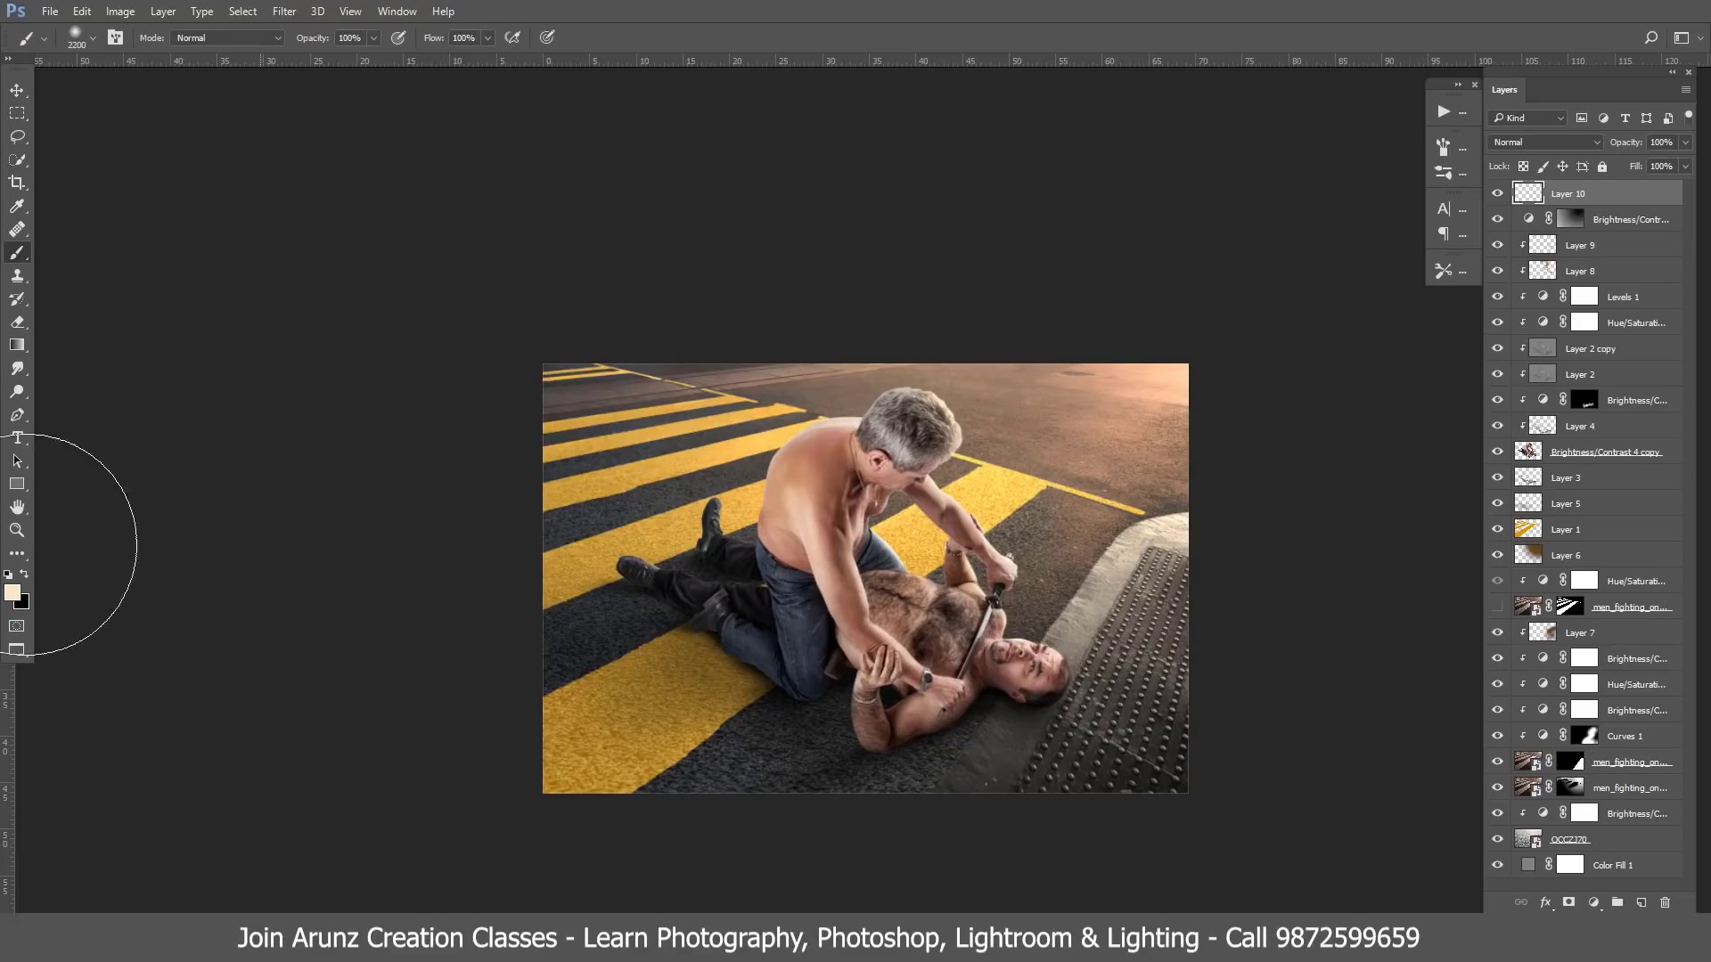
{"action": "left_click", "coordinate": [12, 591]}
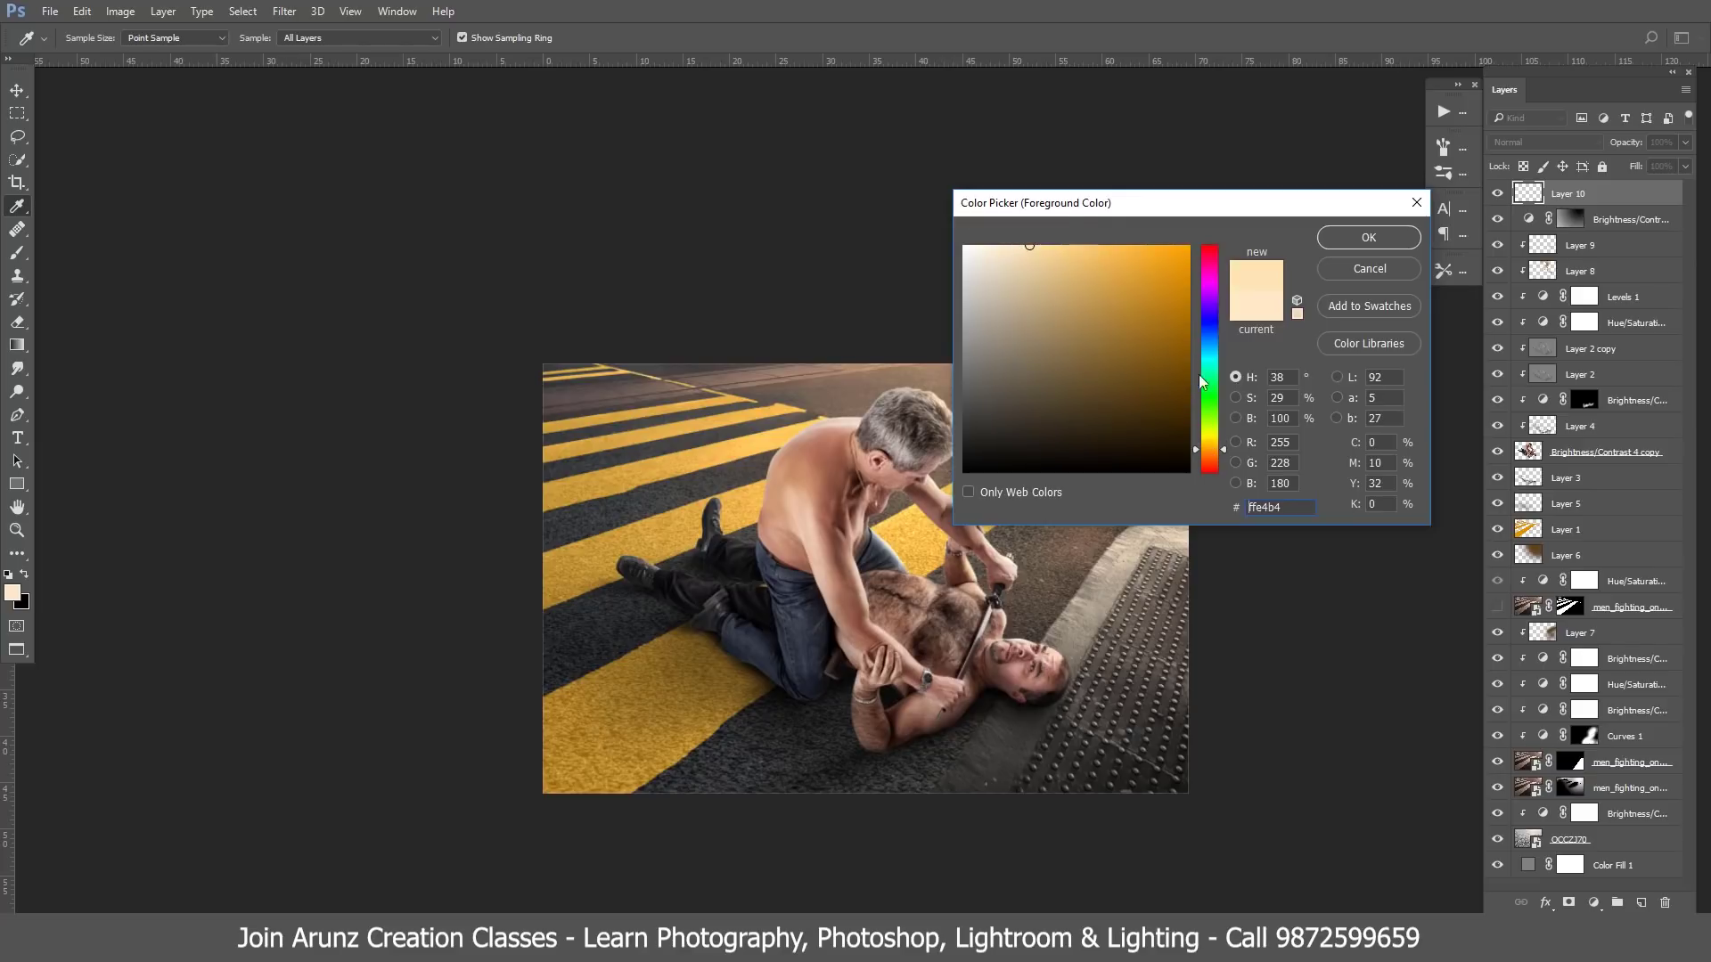
{"action": "left_click", "coordinate": [1369, 239]}
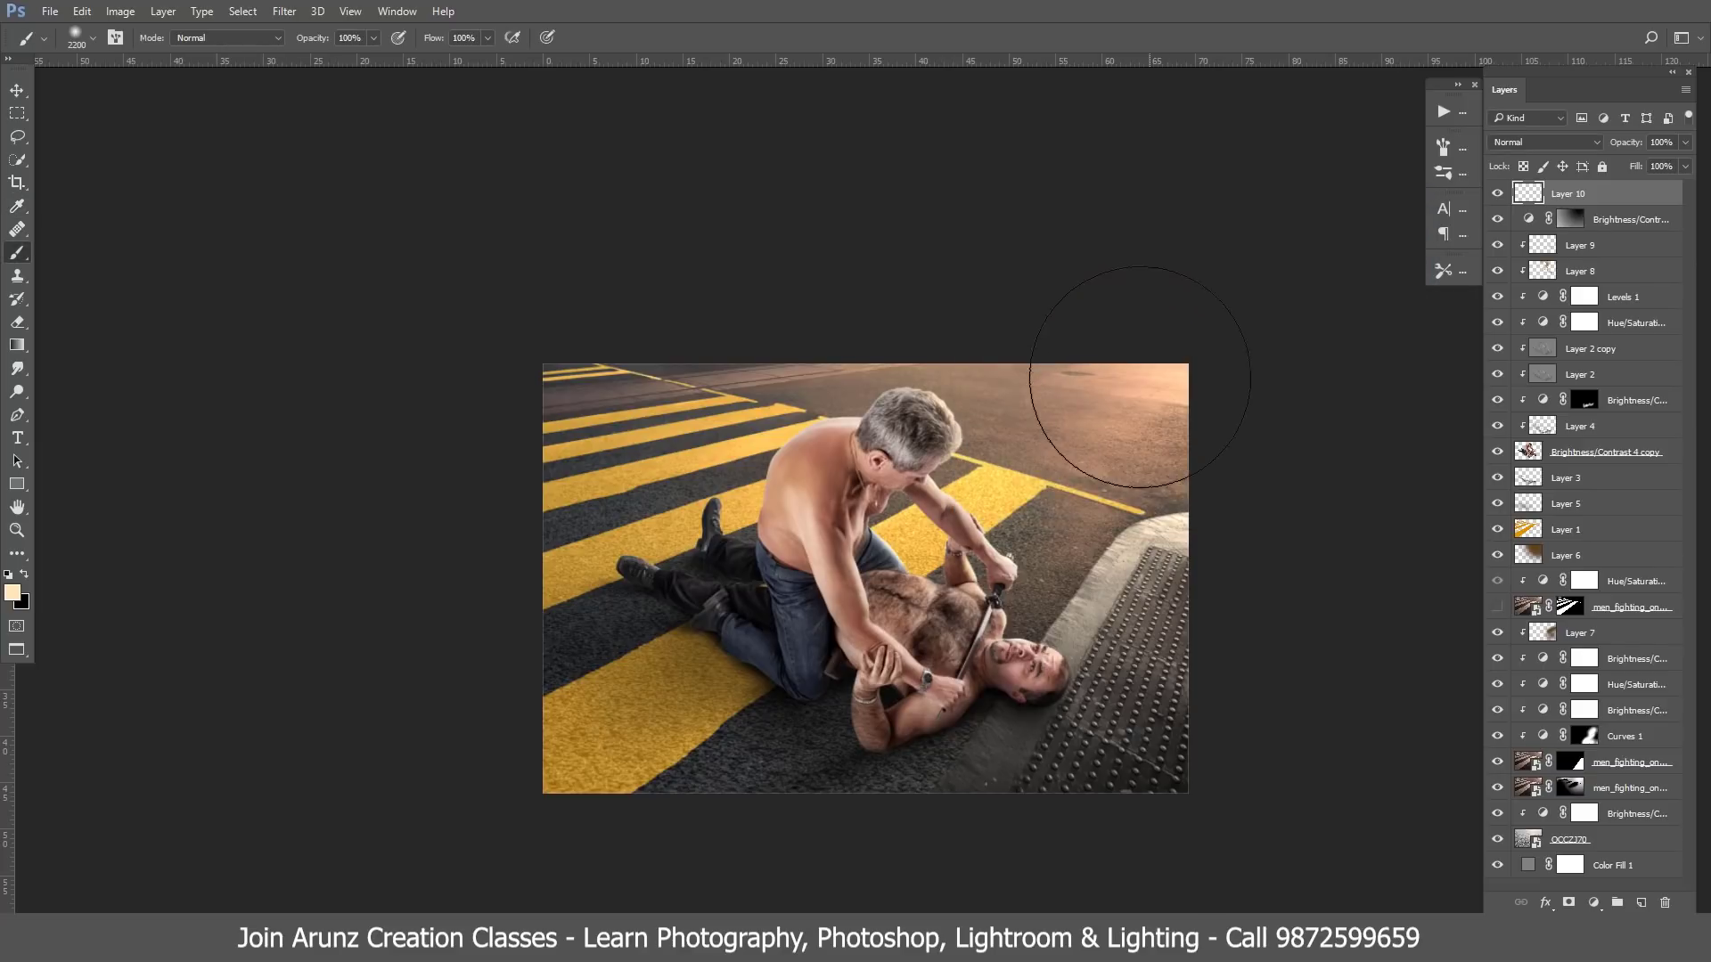
- Free-transform Layer 10's glow much larger and shift it up-left
{"action": "key", "text": "ctrl+t"}
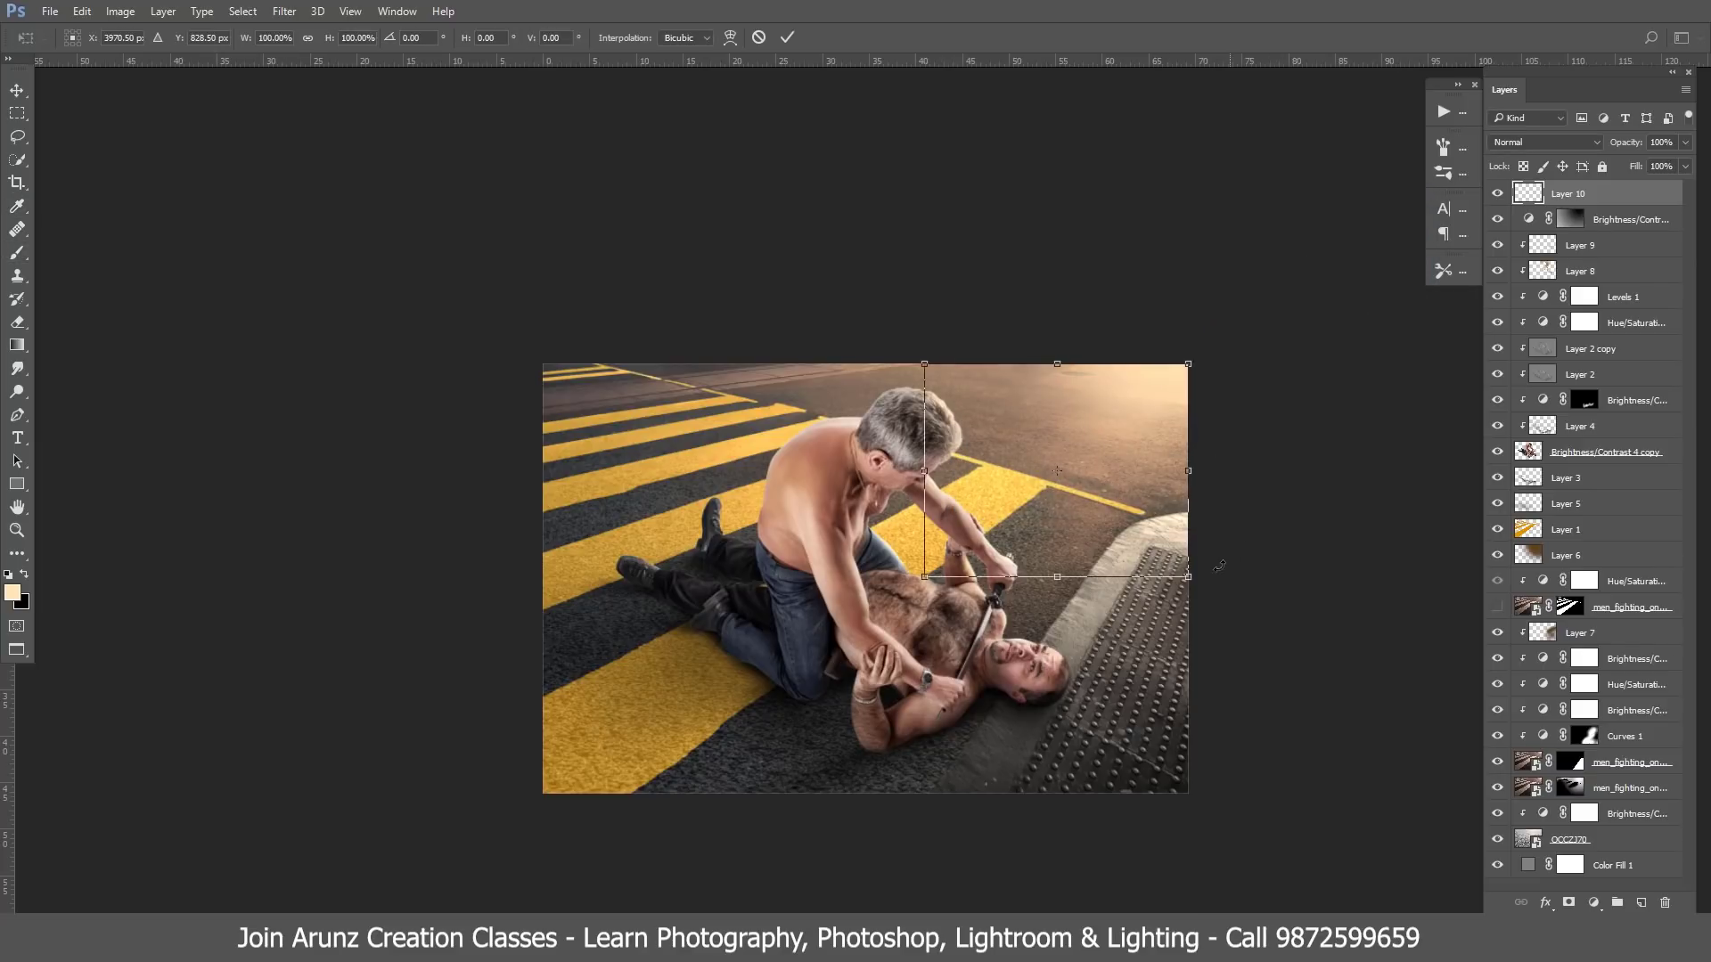
{"action": "left_click_drag", "start_coordinate": [1192, 581], "coordinate": [1432, 794]}
{"action": "left_click_drag", "start_coordinate": [1274, 624], "coordinate": [1148, 539]}
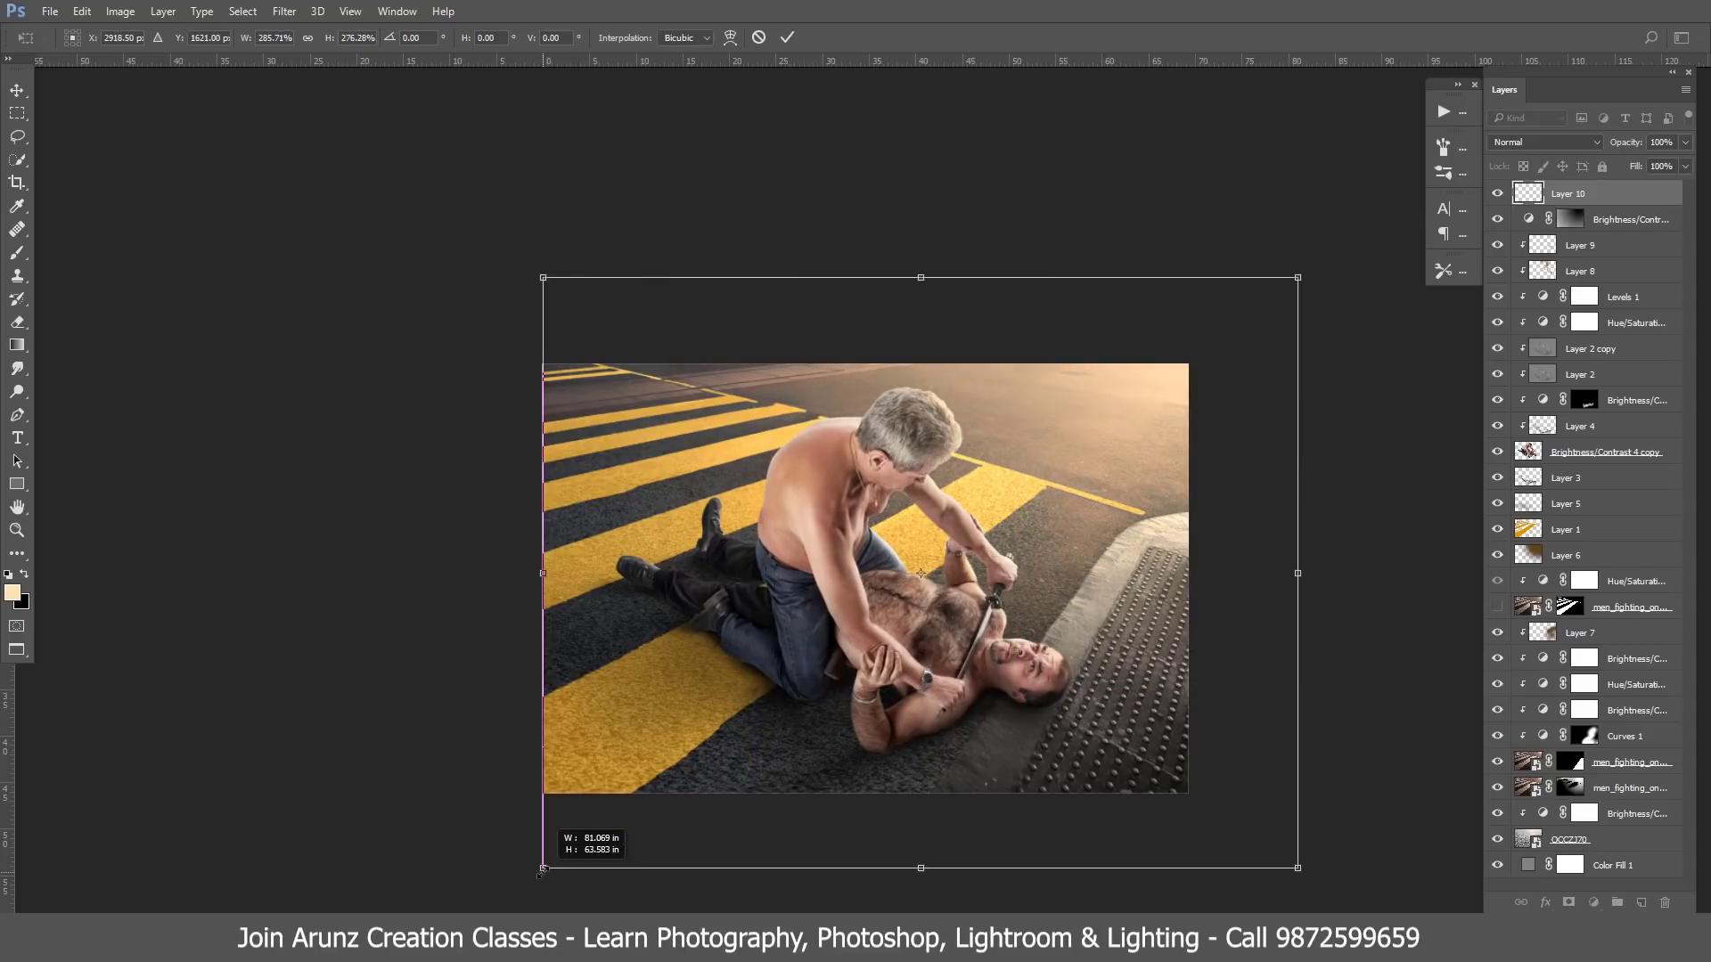
{"action": "left_click_drag", "start_coordinate": [790, 688], "coordinate": [543, 869]}
{"action": "left_click_drag", "start_coordinate": [1150, 553], "coordinate": [1146, 514]}
{"action": "key", "text": "b"}
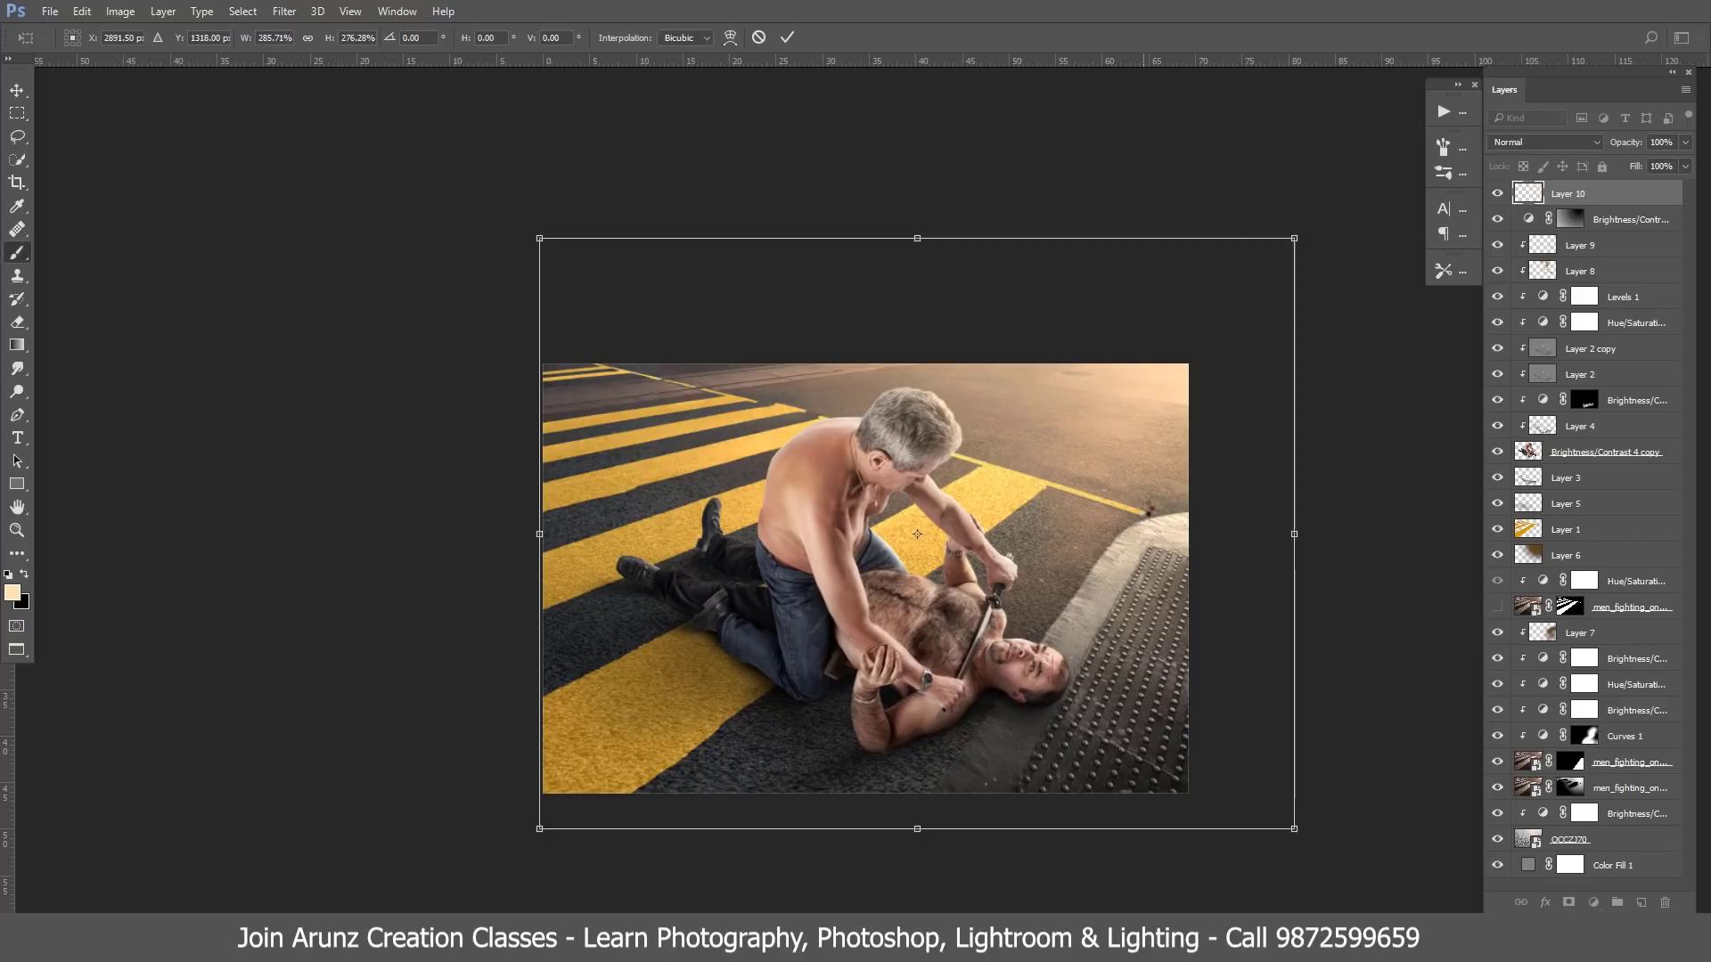
- Compare blend modes starting from Overlay, settle on Screen and adjust Layer 10's Fill
{"action": "left_click", "coordinate": [1558, 142]}
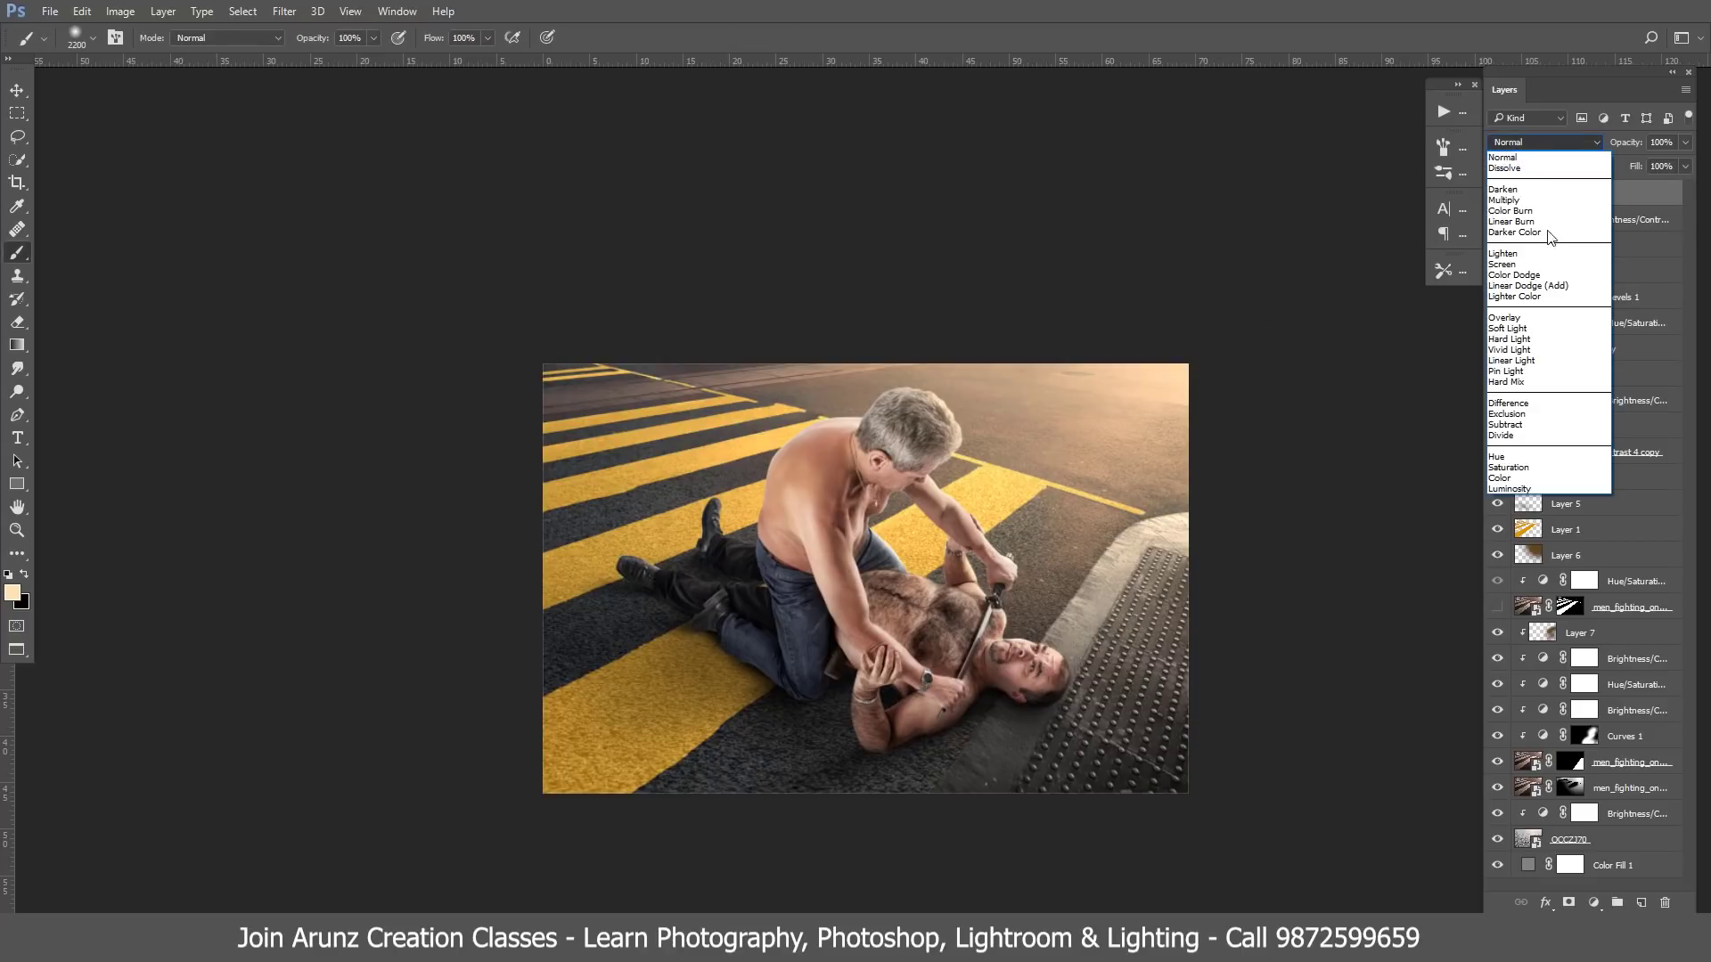
{"action": "left_click", "coordinate": [1527, 318]}
{"action": "key", "text": "Down"}
{"action": "key", "text": "Down"}
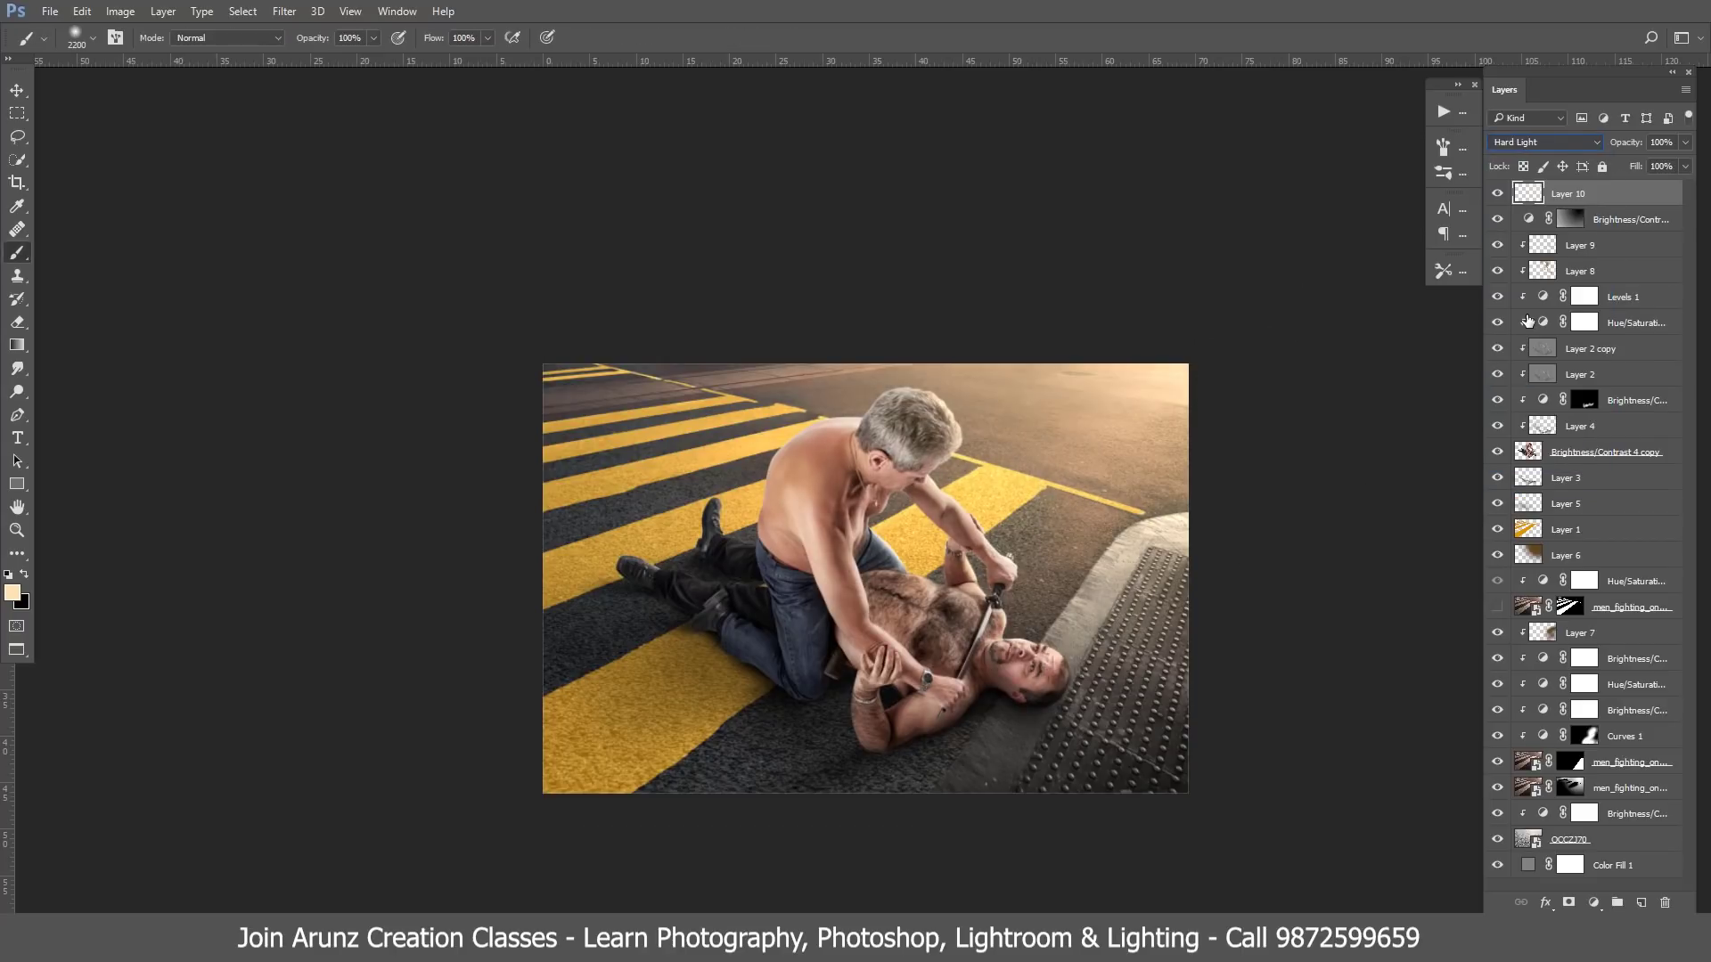
{"action": "key", "text": "Down"}
{"action": "left_click", "coordinate": [1549, 144]}
{"action": "left_click", "coordinate": [1525, 269]}
{"action": "left_click", "coordinate": [1683, 168]}
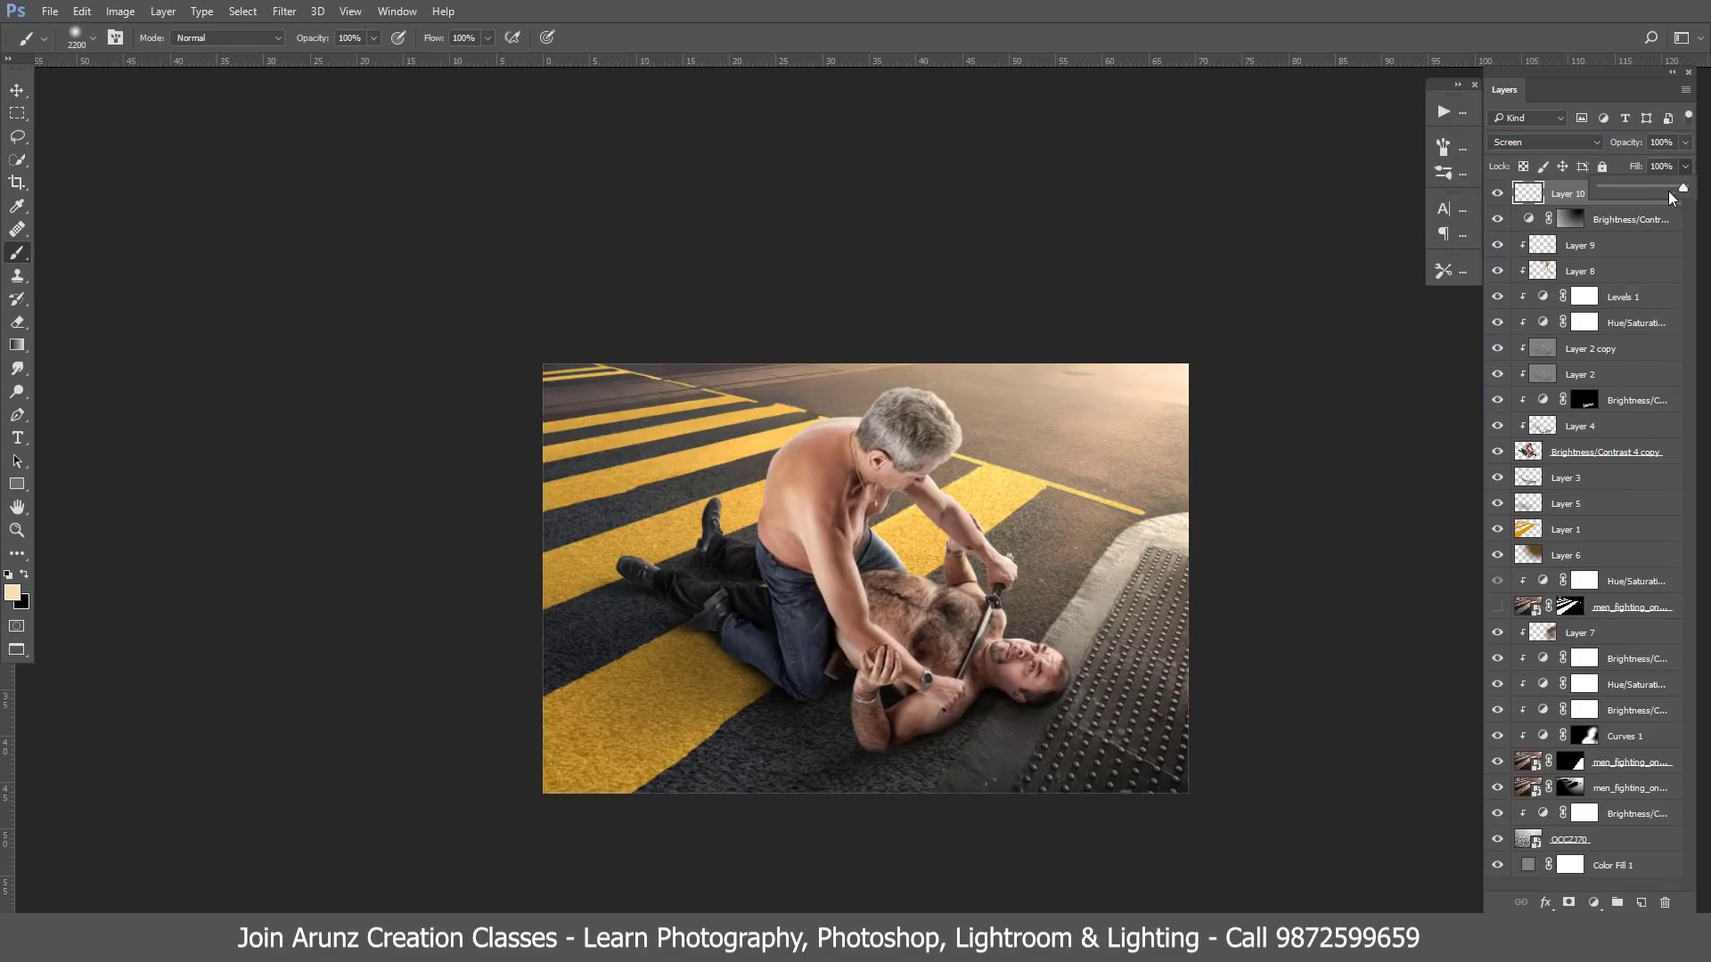
{"action": "mouse_move", "coordinate": [1668, 189]}
{"action": "left_mouse_down"}
{"action": "mouse_move", "coordinate": [1599, 194]}
{"action": "mouse_move", "coordinate": [1693, 202]}
{"action": "left_mouse_up"}
- Toggle Layer 10's visibility to compare, then delete it
{"action": "left_click", "coordinate": [1497, 196]}
{"action": "left_click", "coordinate": [1497, 195]}
{"action": "key", "text": "Delete"}
- Reset default colours and pick a light orange foreground in the Color Picker
{"action": "key", "text": "d"}
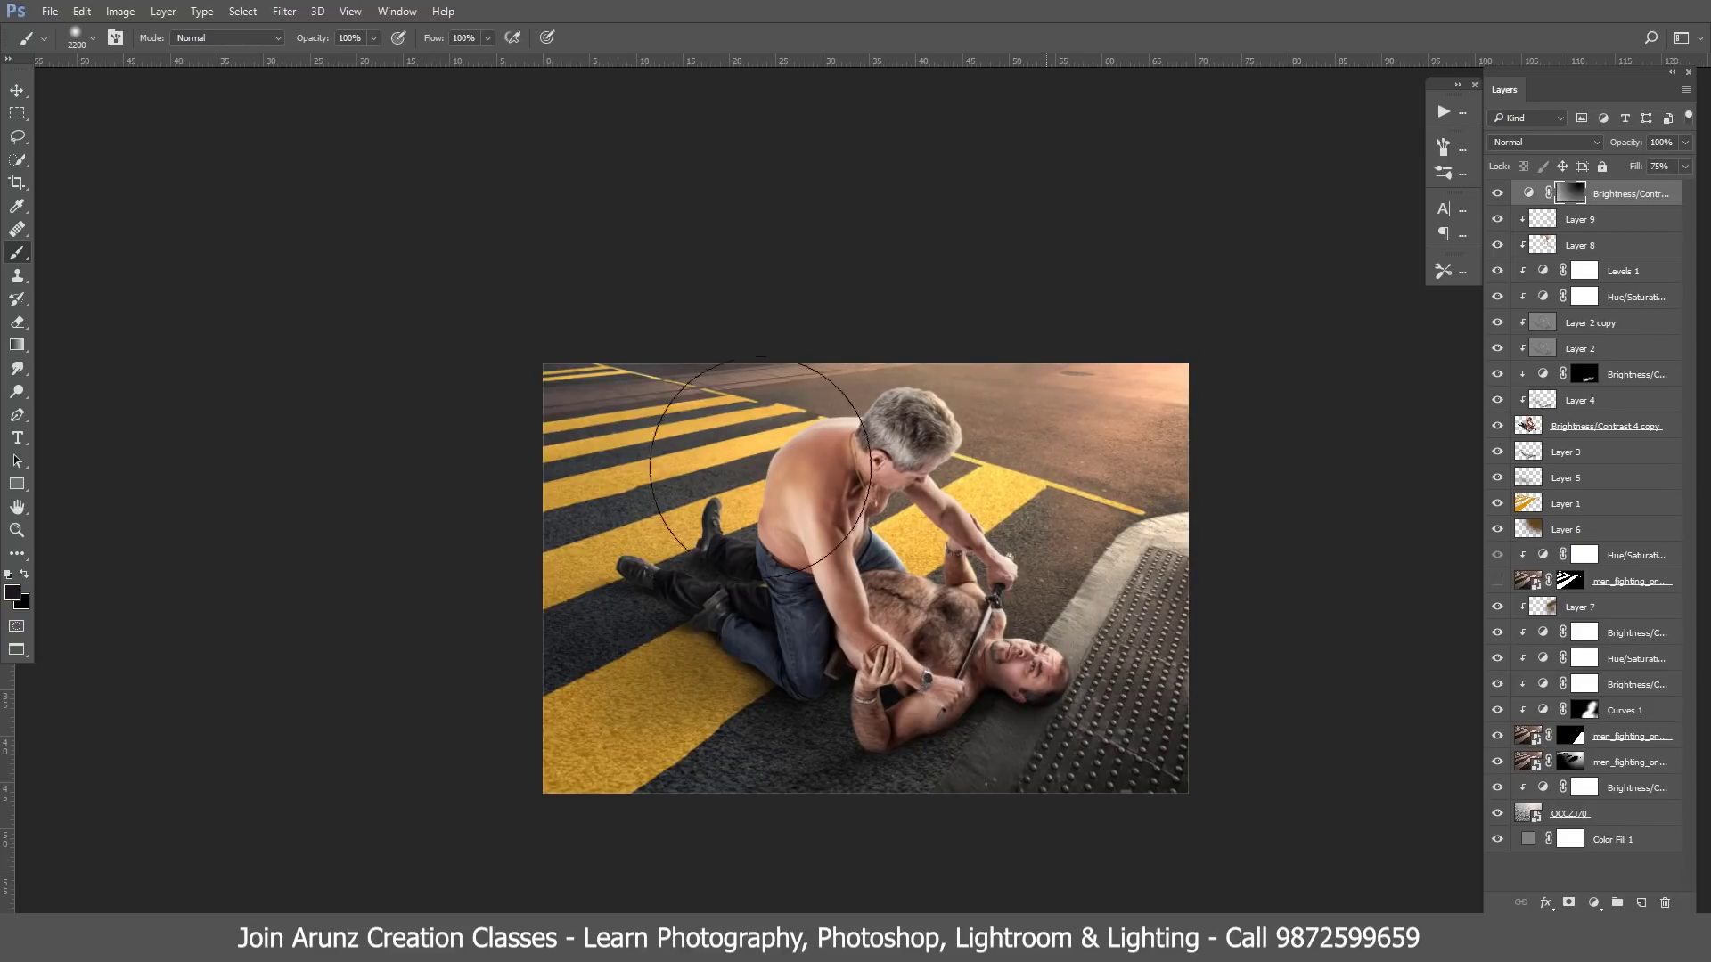
{"action": "left_click", "coordinate": [12, 593]}
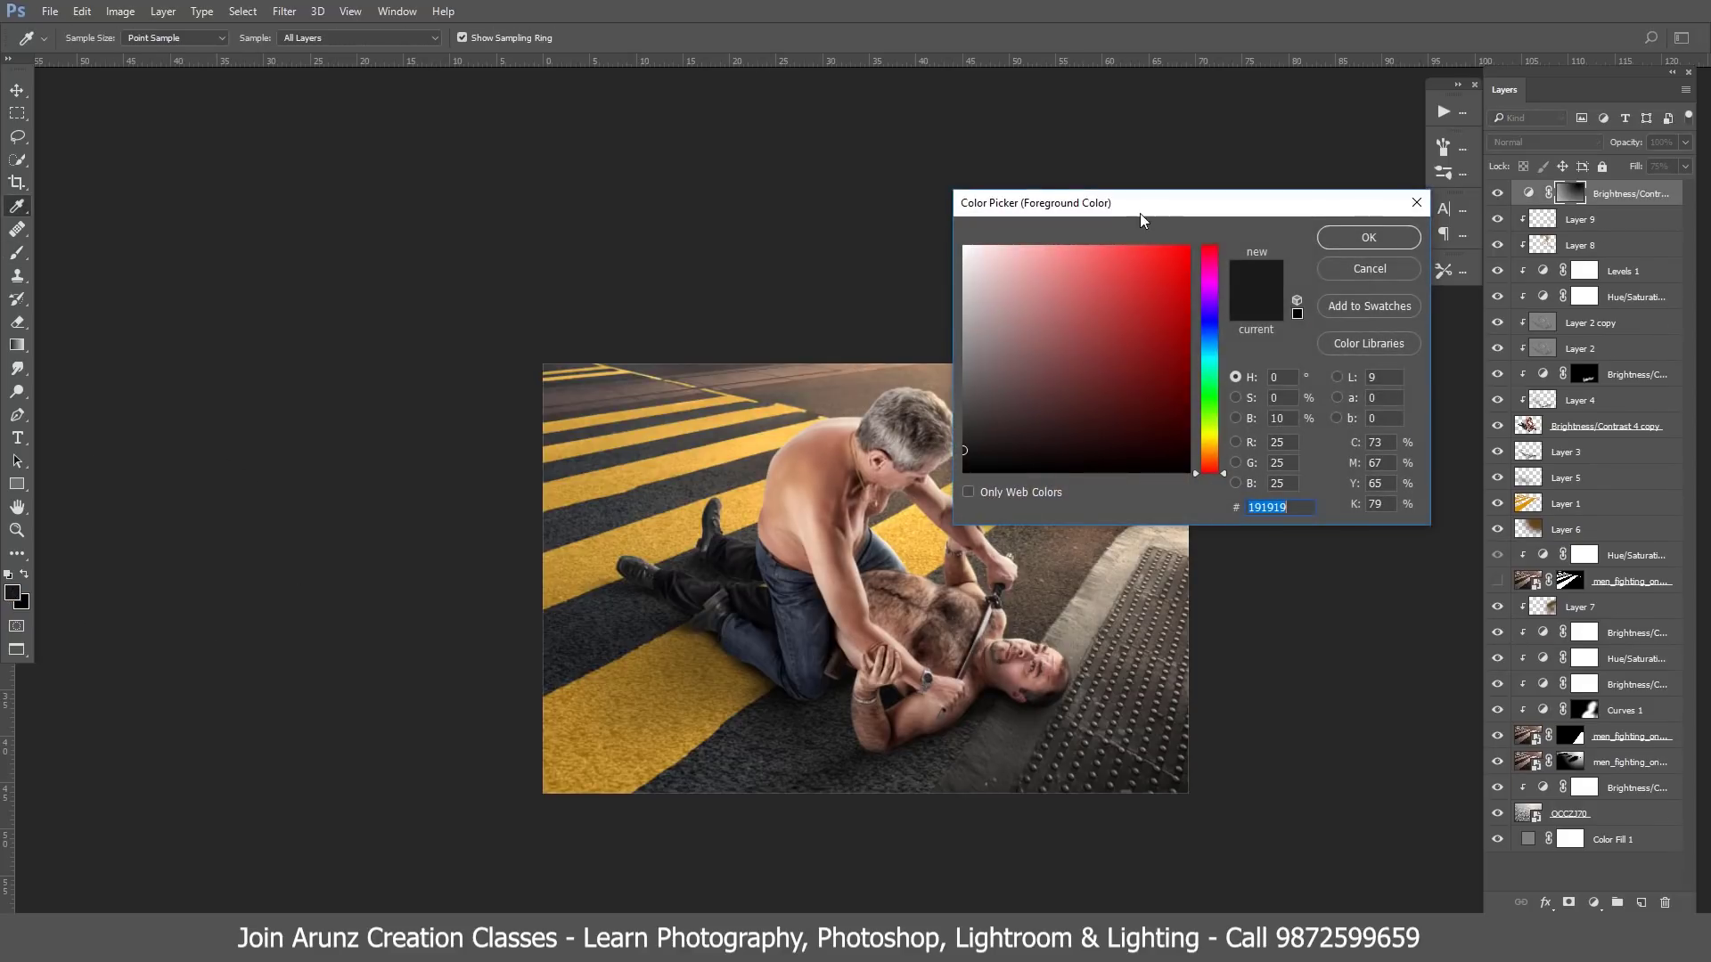
{"action": "left_click_drag", "start_coordinate": [1141, 214], "coordinate": [1412, 258]}
{"action": "left_click_drag", "start_coordinate": [1486, 500], "coordinate": [1486, 492]}
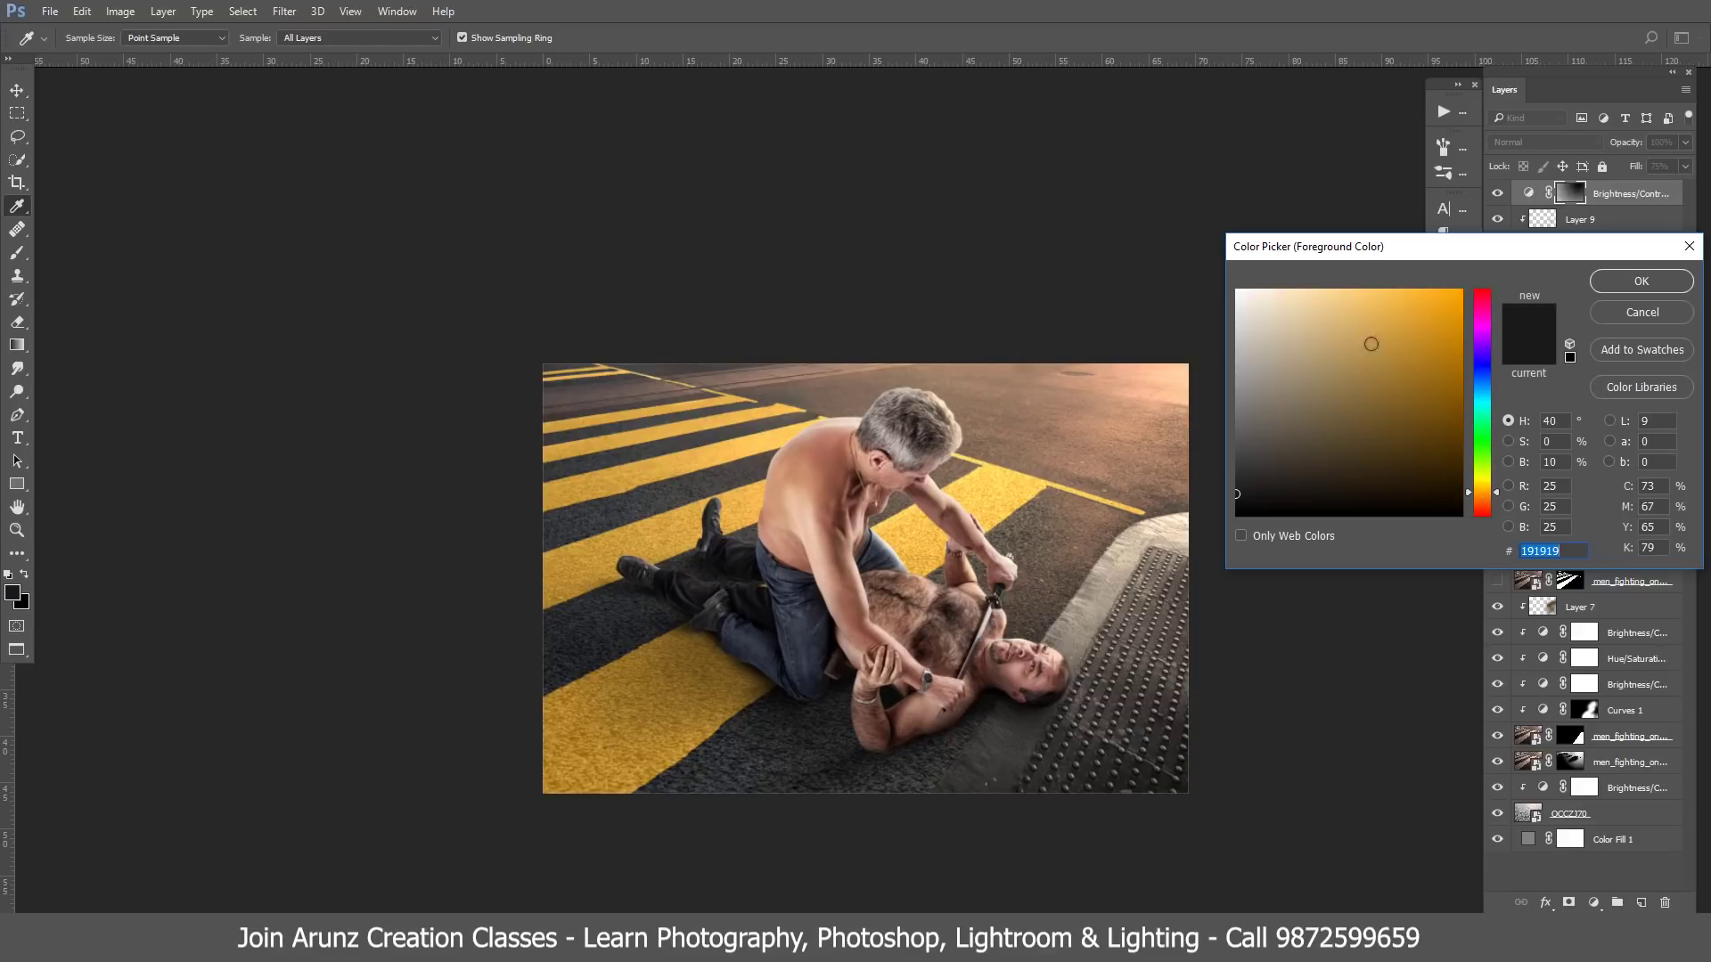
{"action": "left_click", "coordinate": [1370, 290]}
- Confirm light orange ffc17f, add a new glow layer and scale it to about 422%
{"action": "left_click", "coordinate": [1485, 498]}
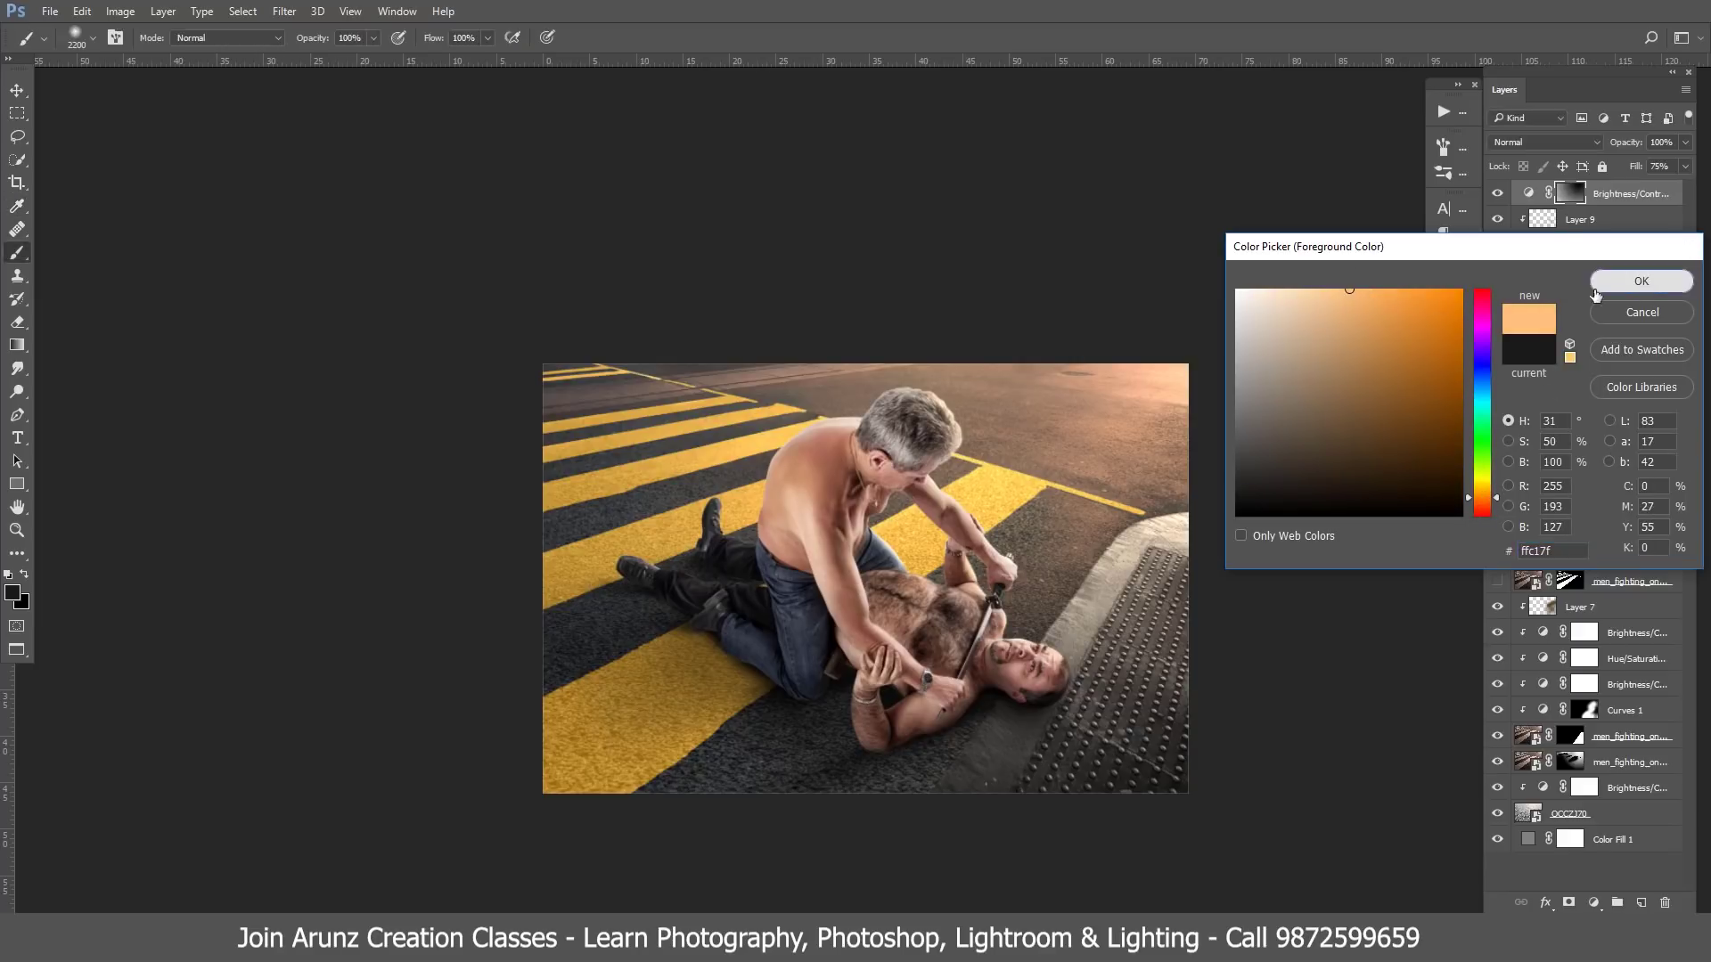
{"action": "left_click", "coordinate": [1641, 281]}
{"action": "left_click", "coordinate": [1641, 903]}
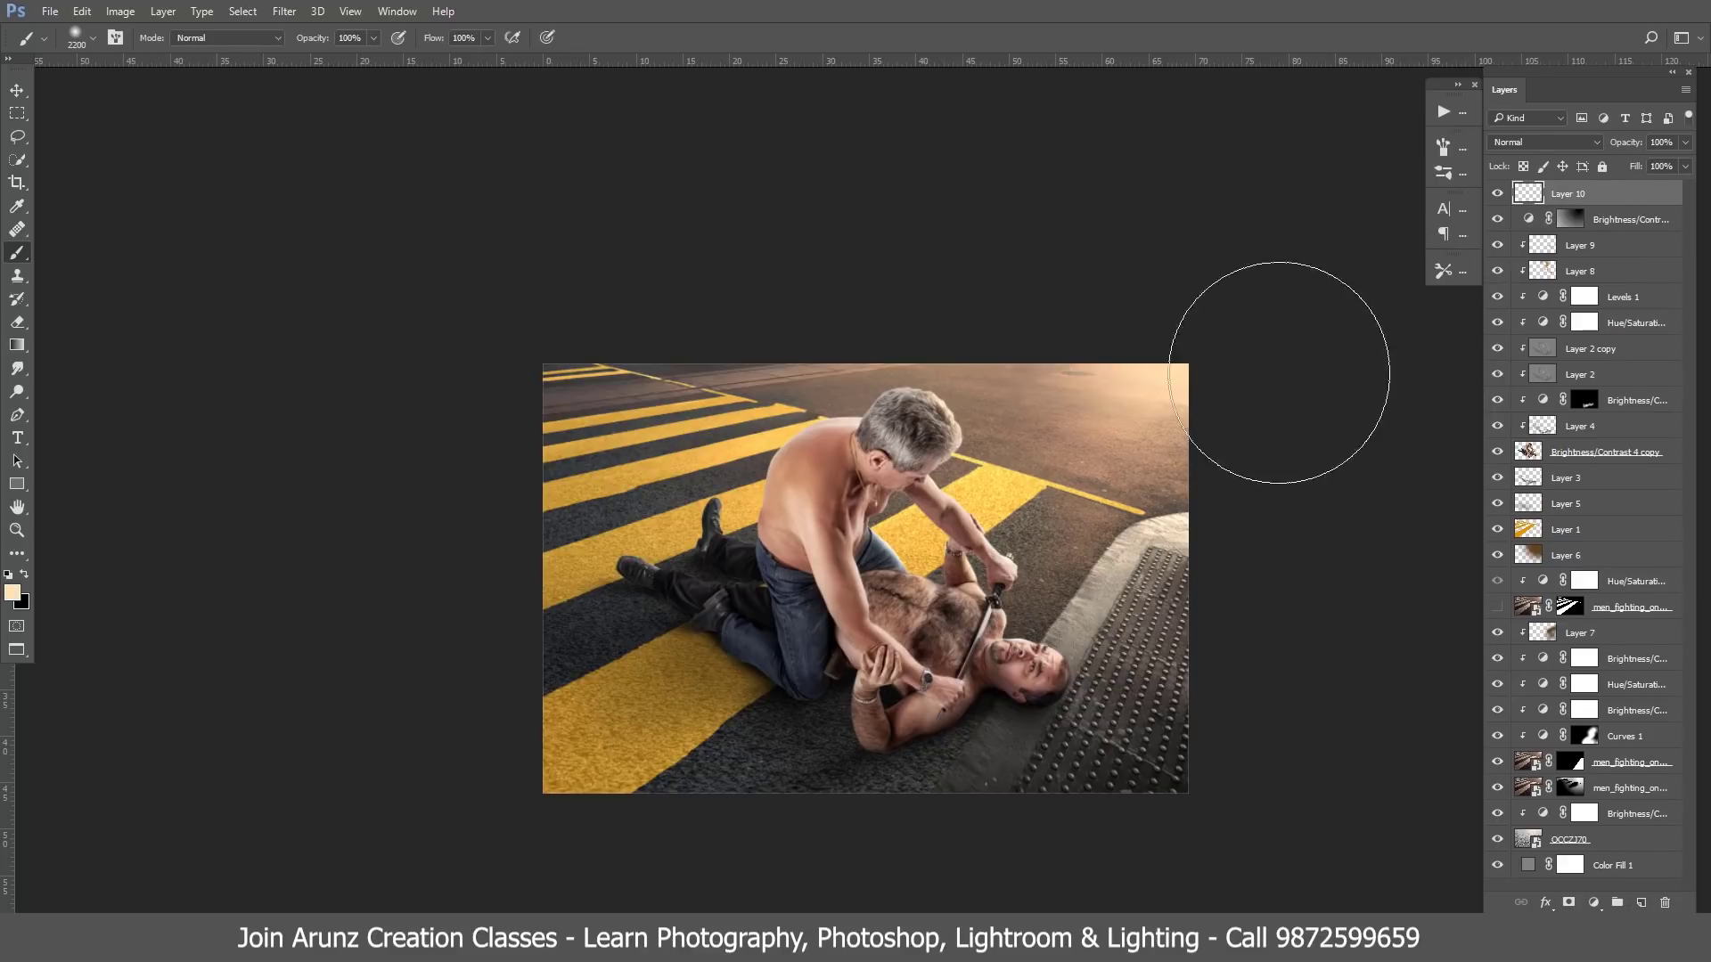
{"action": "key", "text": "ctrl+t"}
{"action": "left_click_drag", "start_coordinate": [943, 561], "coordinate": [945, 446]}
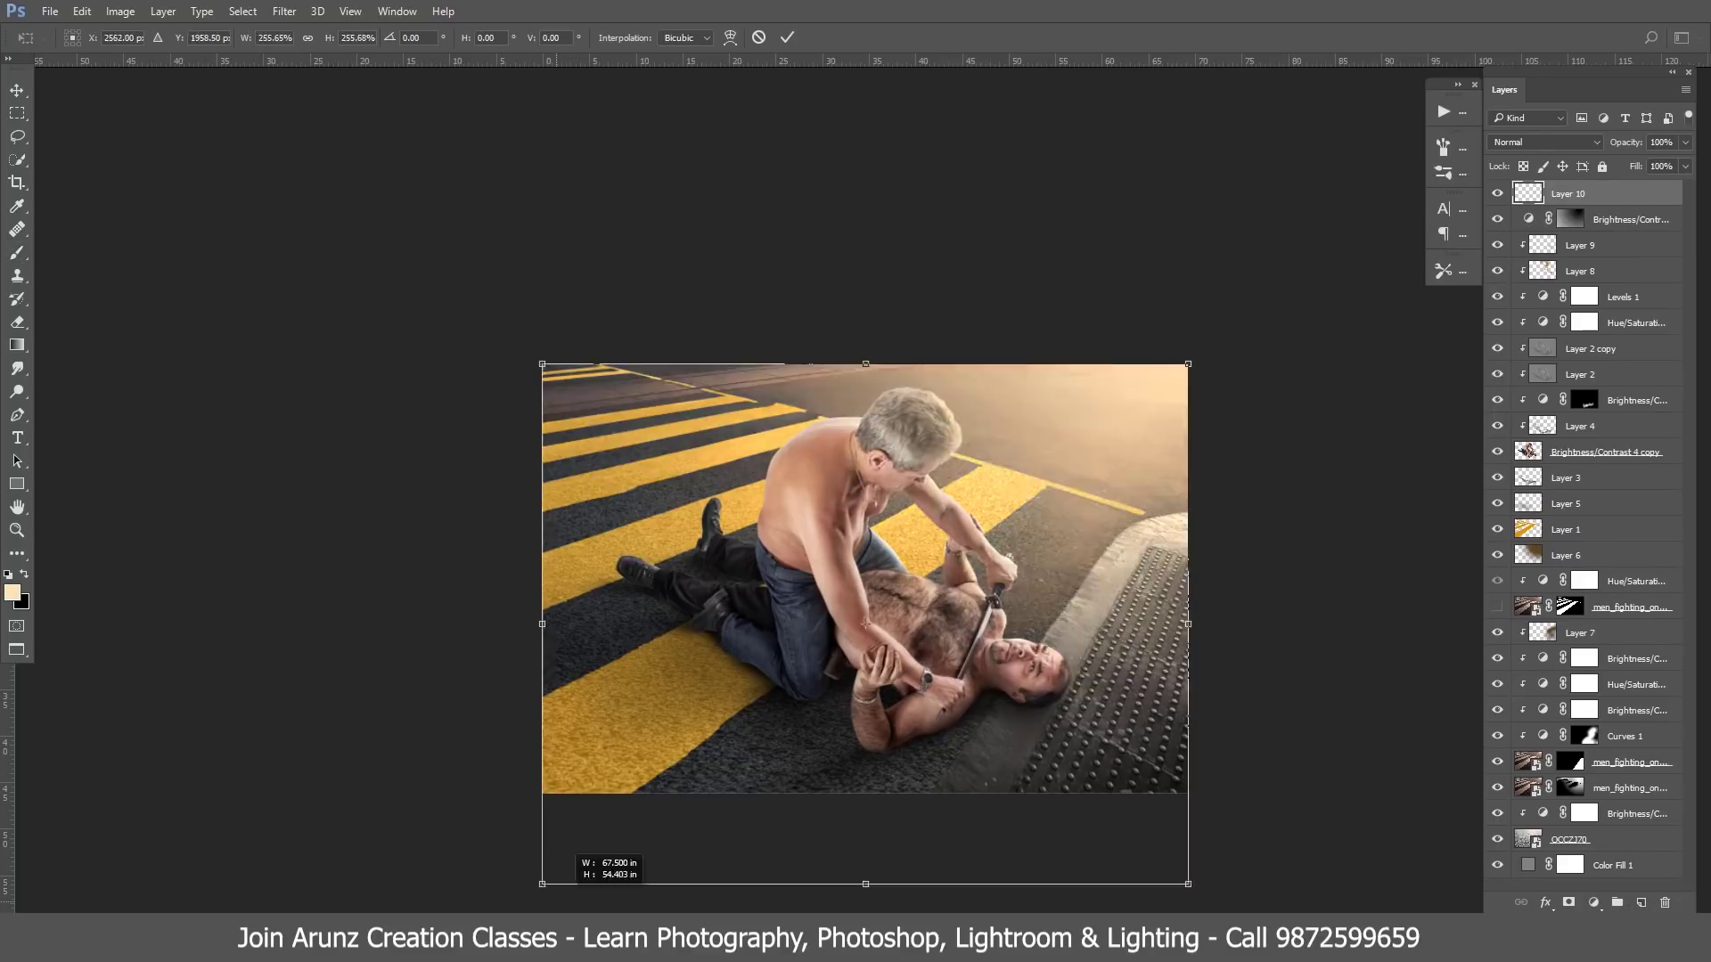
{"action": "scroll", "coordinate": [945, 446], "scroll_direction": "down", "scroll_amount": 2}
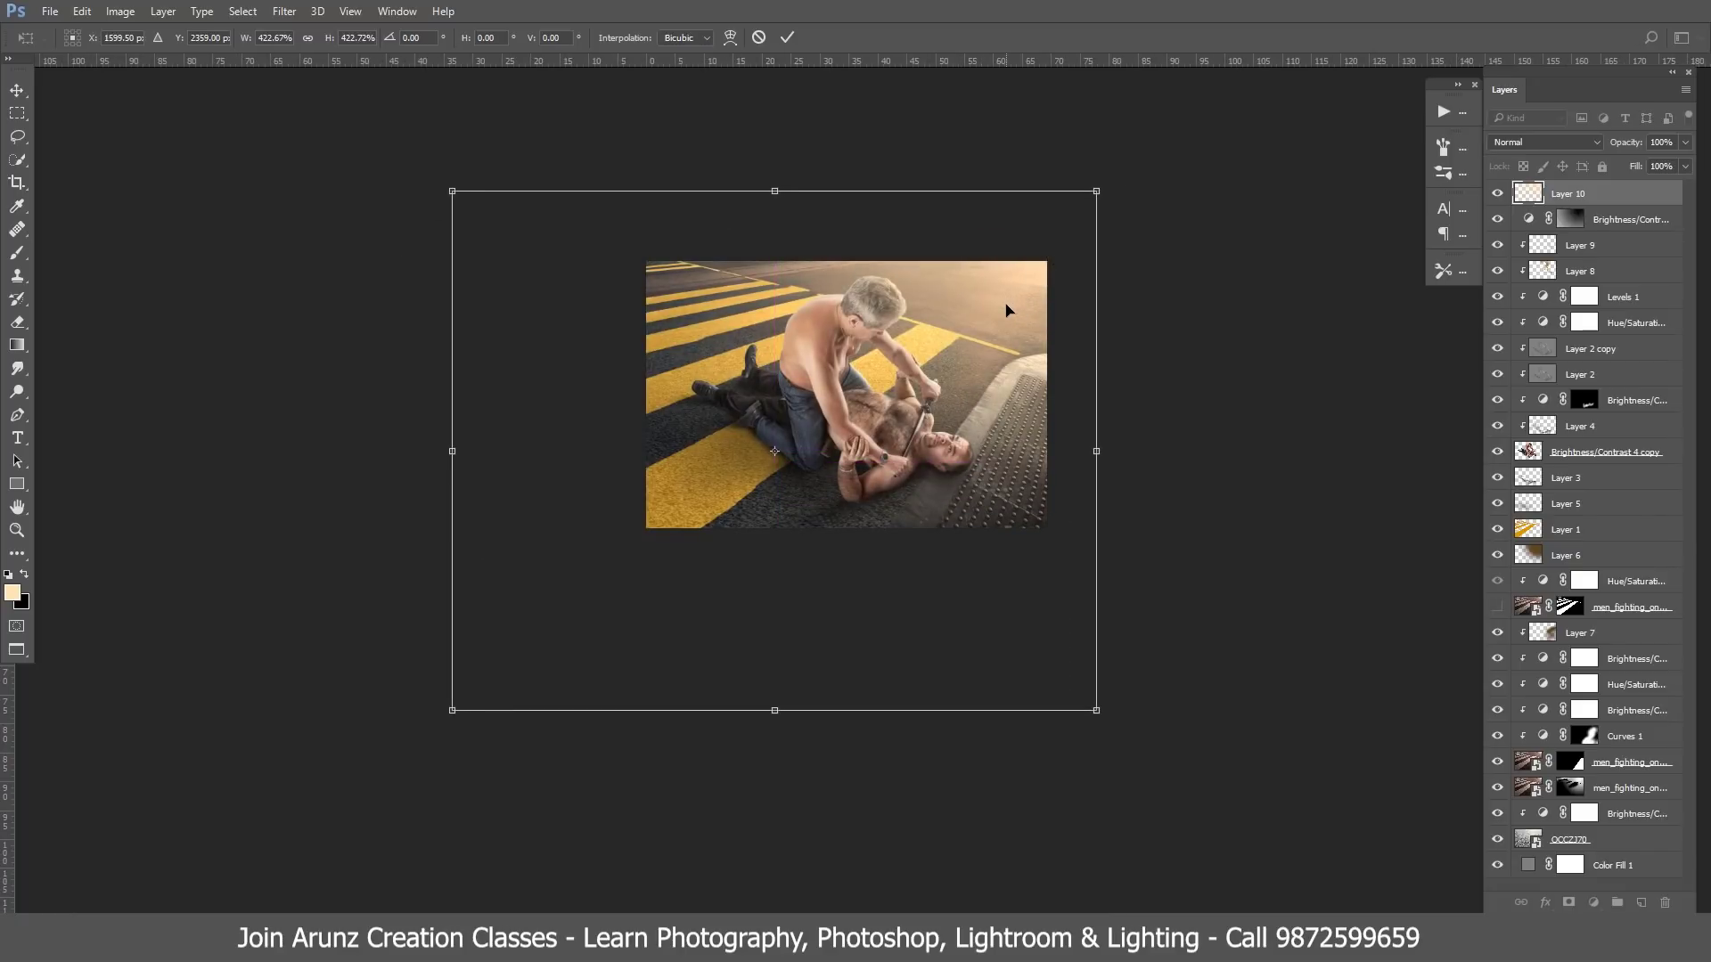
{"action": "key", "text": "Return"}
{"action": "key", "text": "b"}
{"action": "scroll", "coordinate": [1024, 294], "scroll_direction": "up", "scroll_amount": 2}
- Set Layer 10 to Soft Light blending and shift its hue by +10
{"action": "left_click", "coordinate": [1546, 142]}
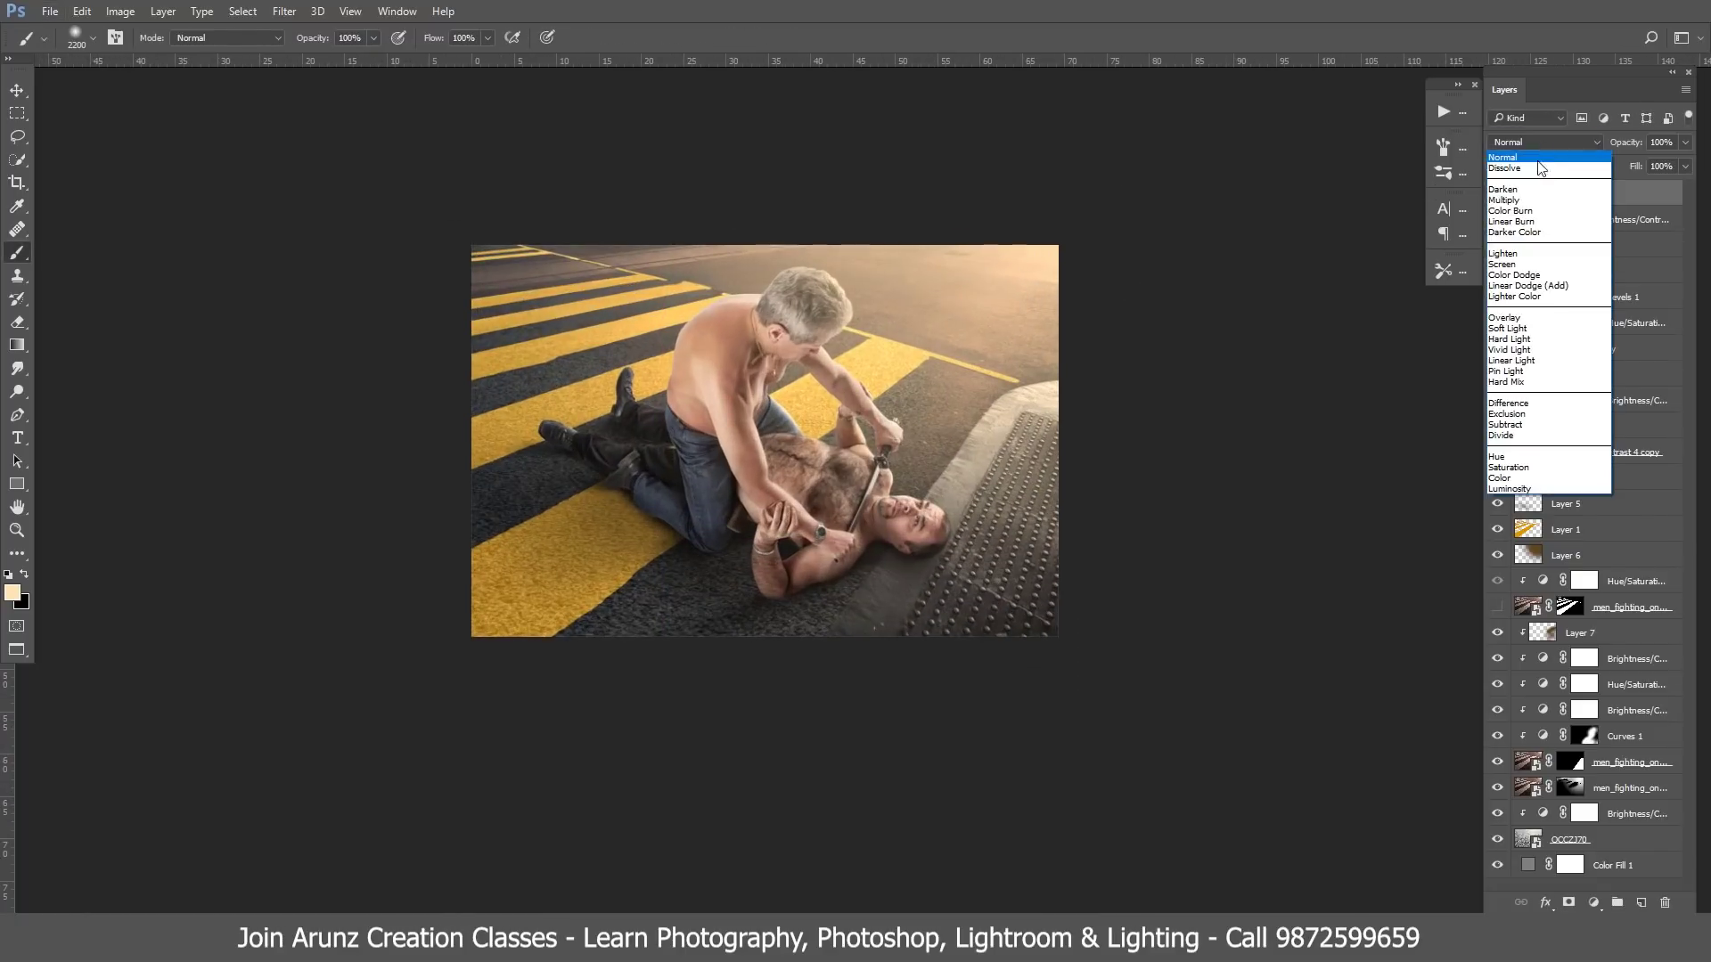
{"action": "left_click", "coordinate": [1530, 265]}
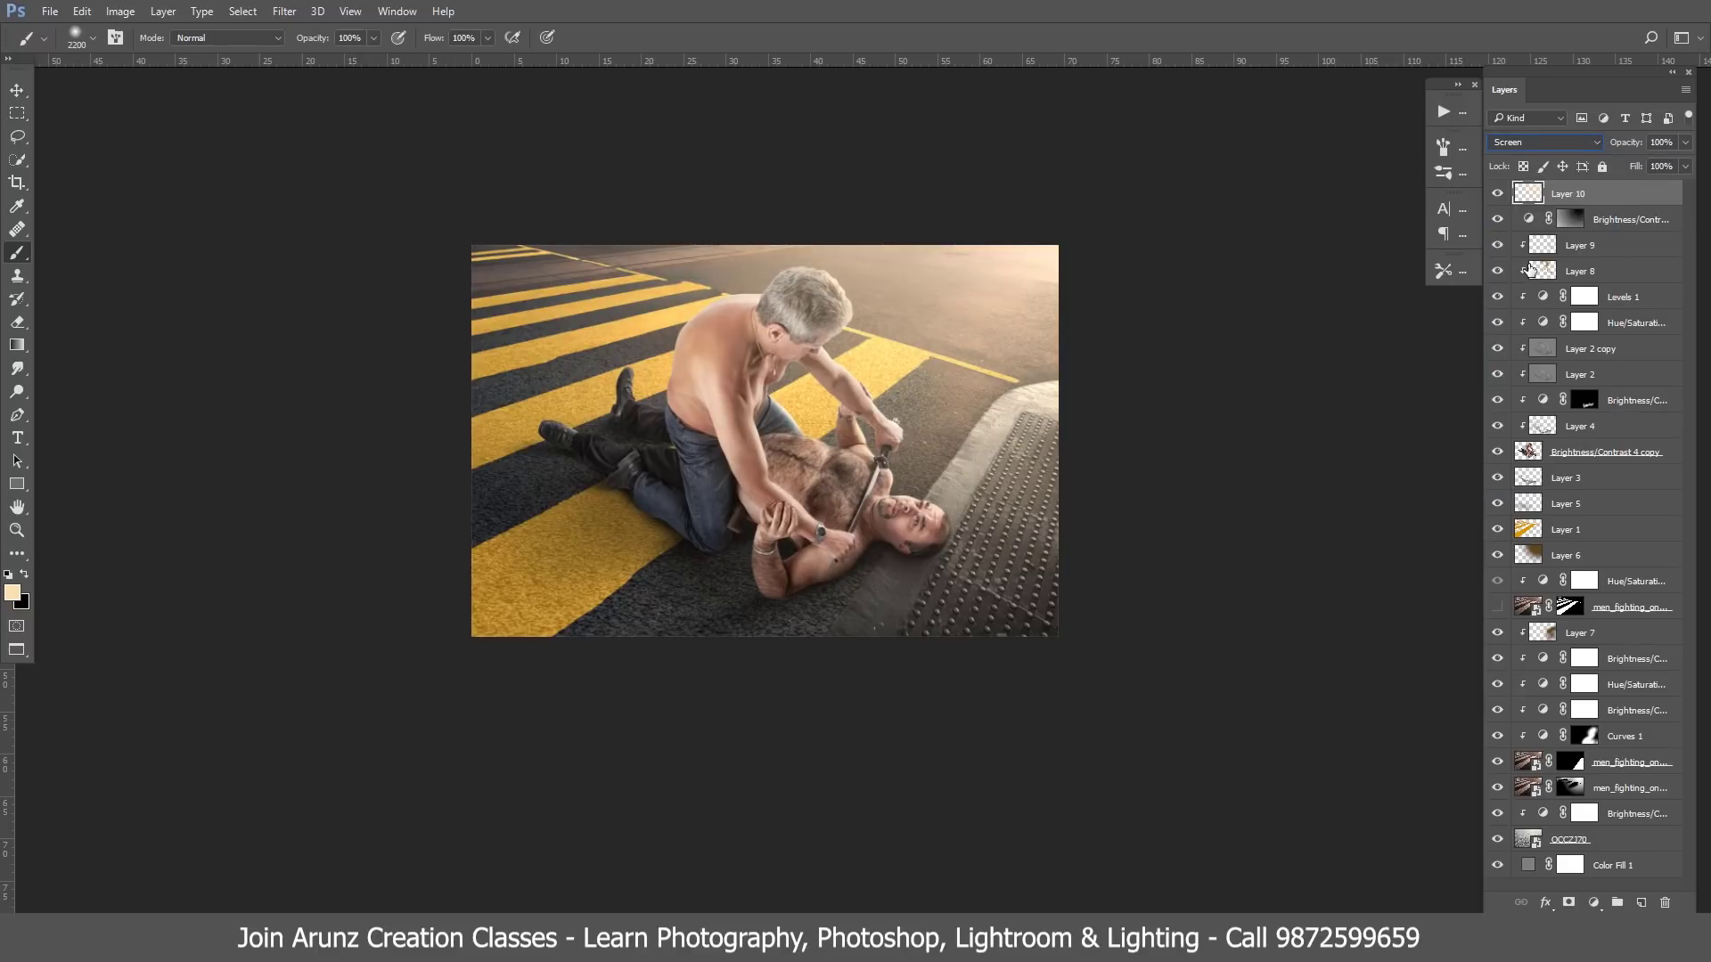
{"action": "key", "text": "Down"}
{"action": "key", "text": "Down"}
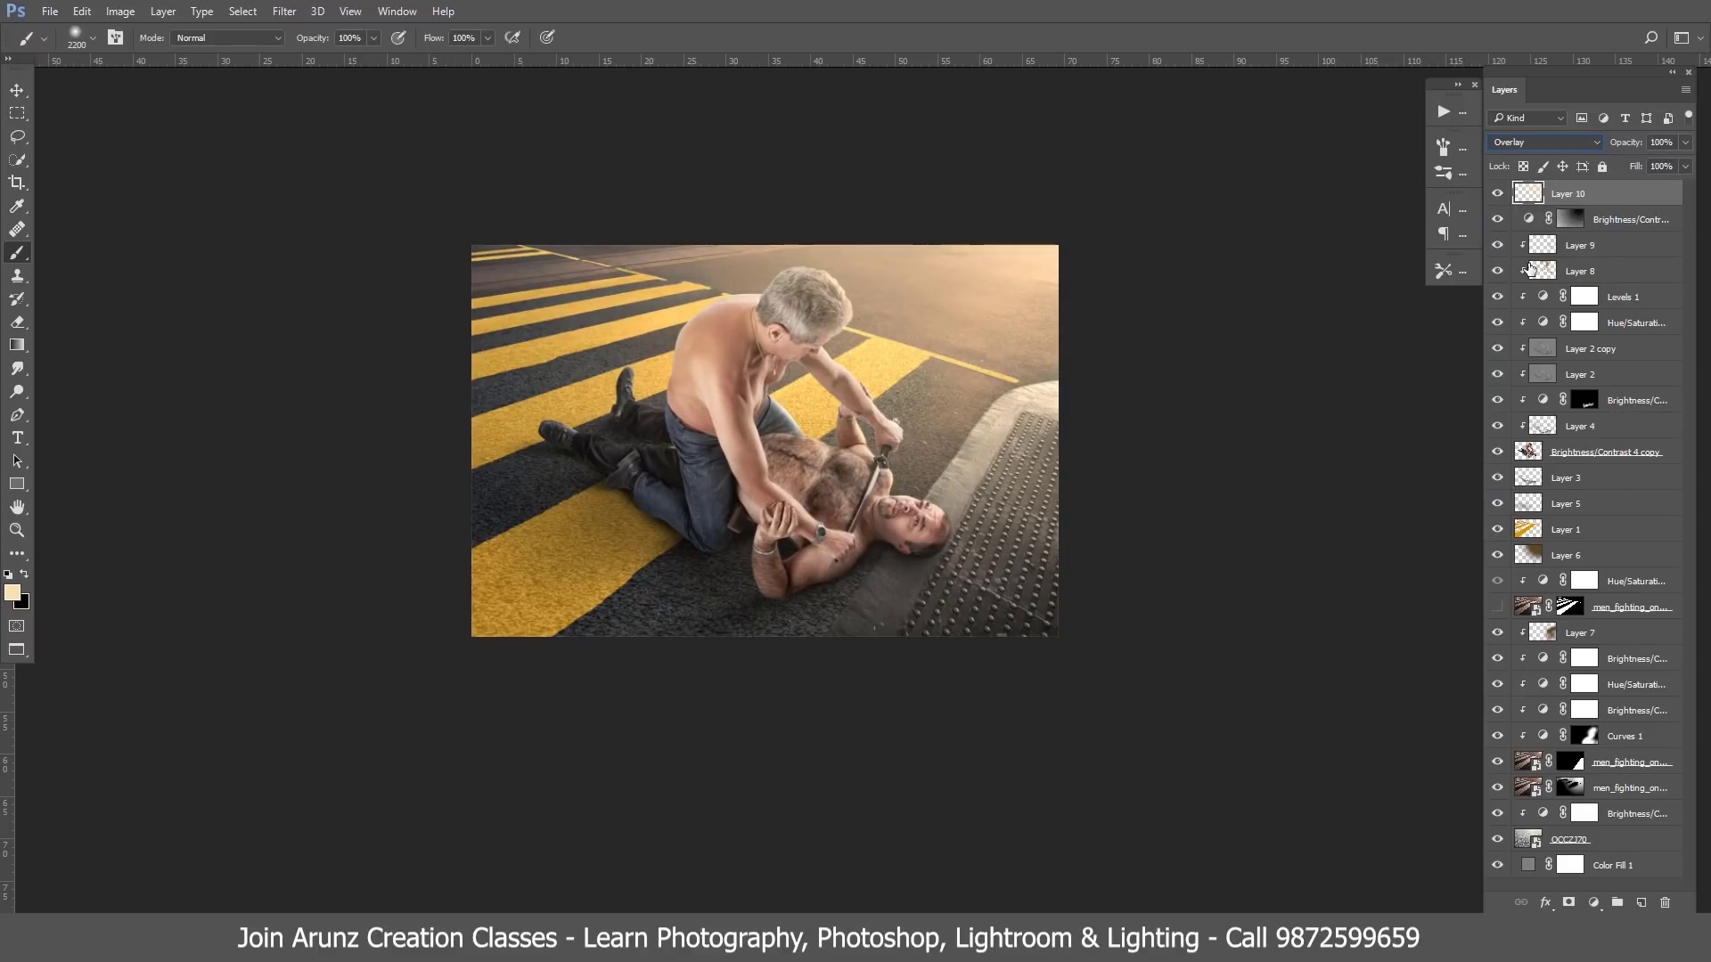
{"action": "key", "text": "Down"}
{"action": "key", "text": "Down"}
{"action": "key", "text": "Down"}
{"action": "key", "text": "Up"}
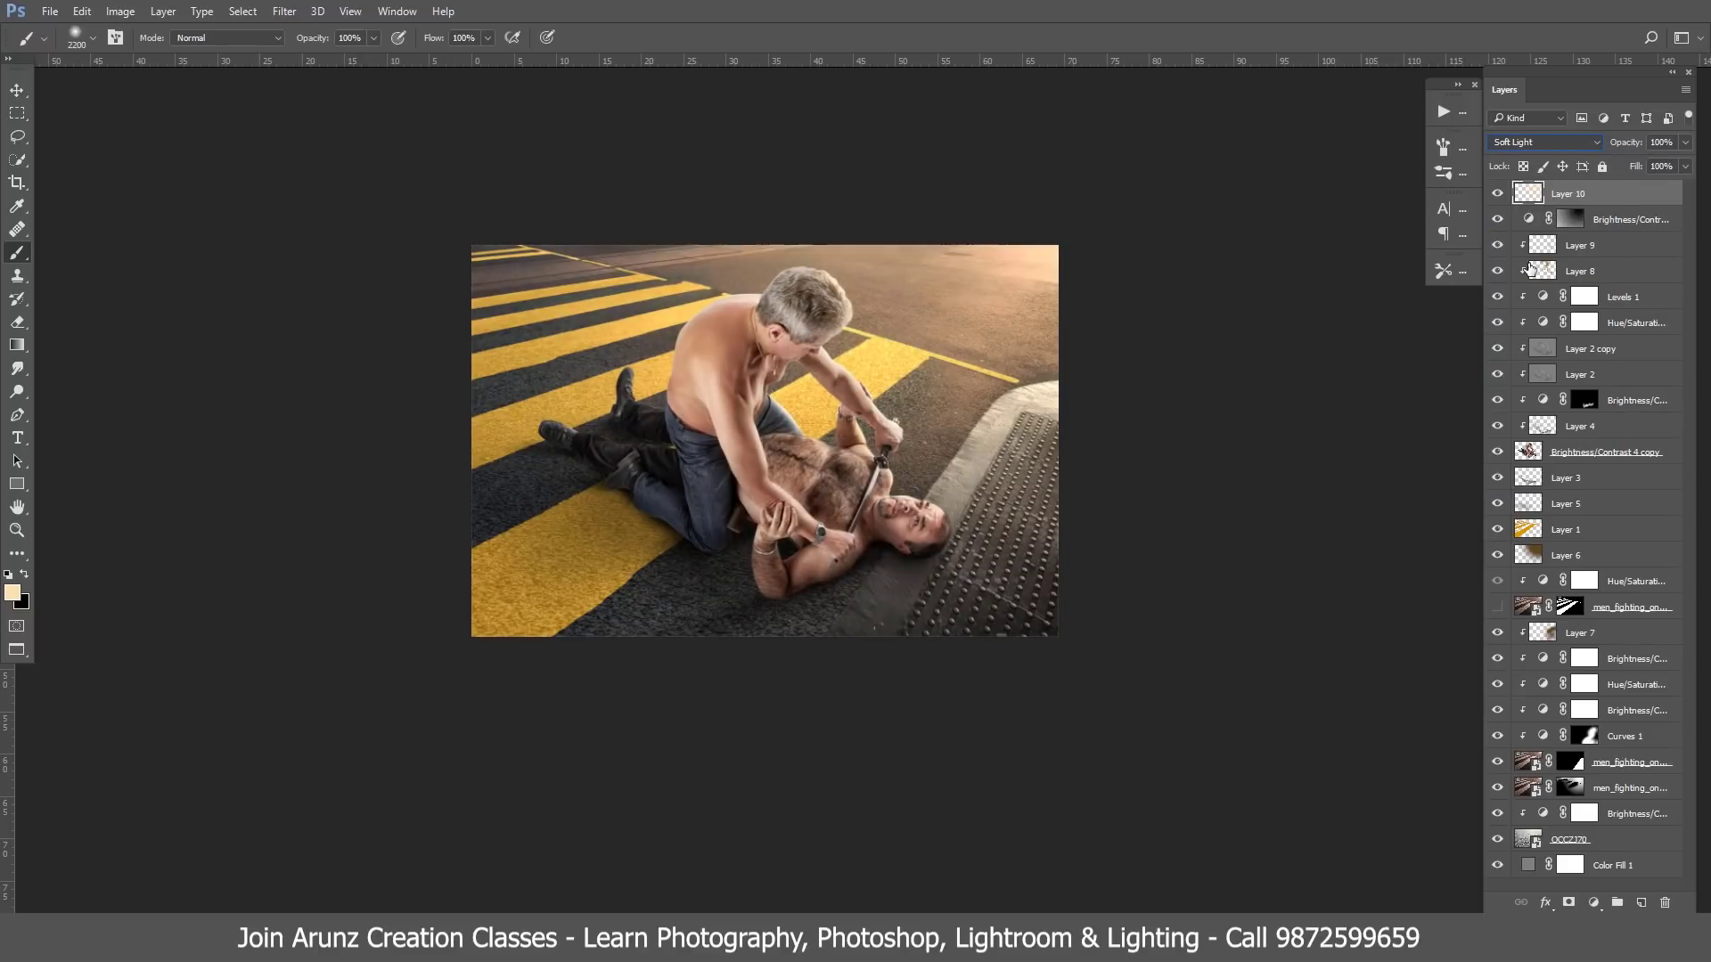
{"action": "left_click", "coordinate": [1497, 193]}
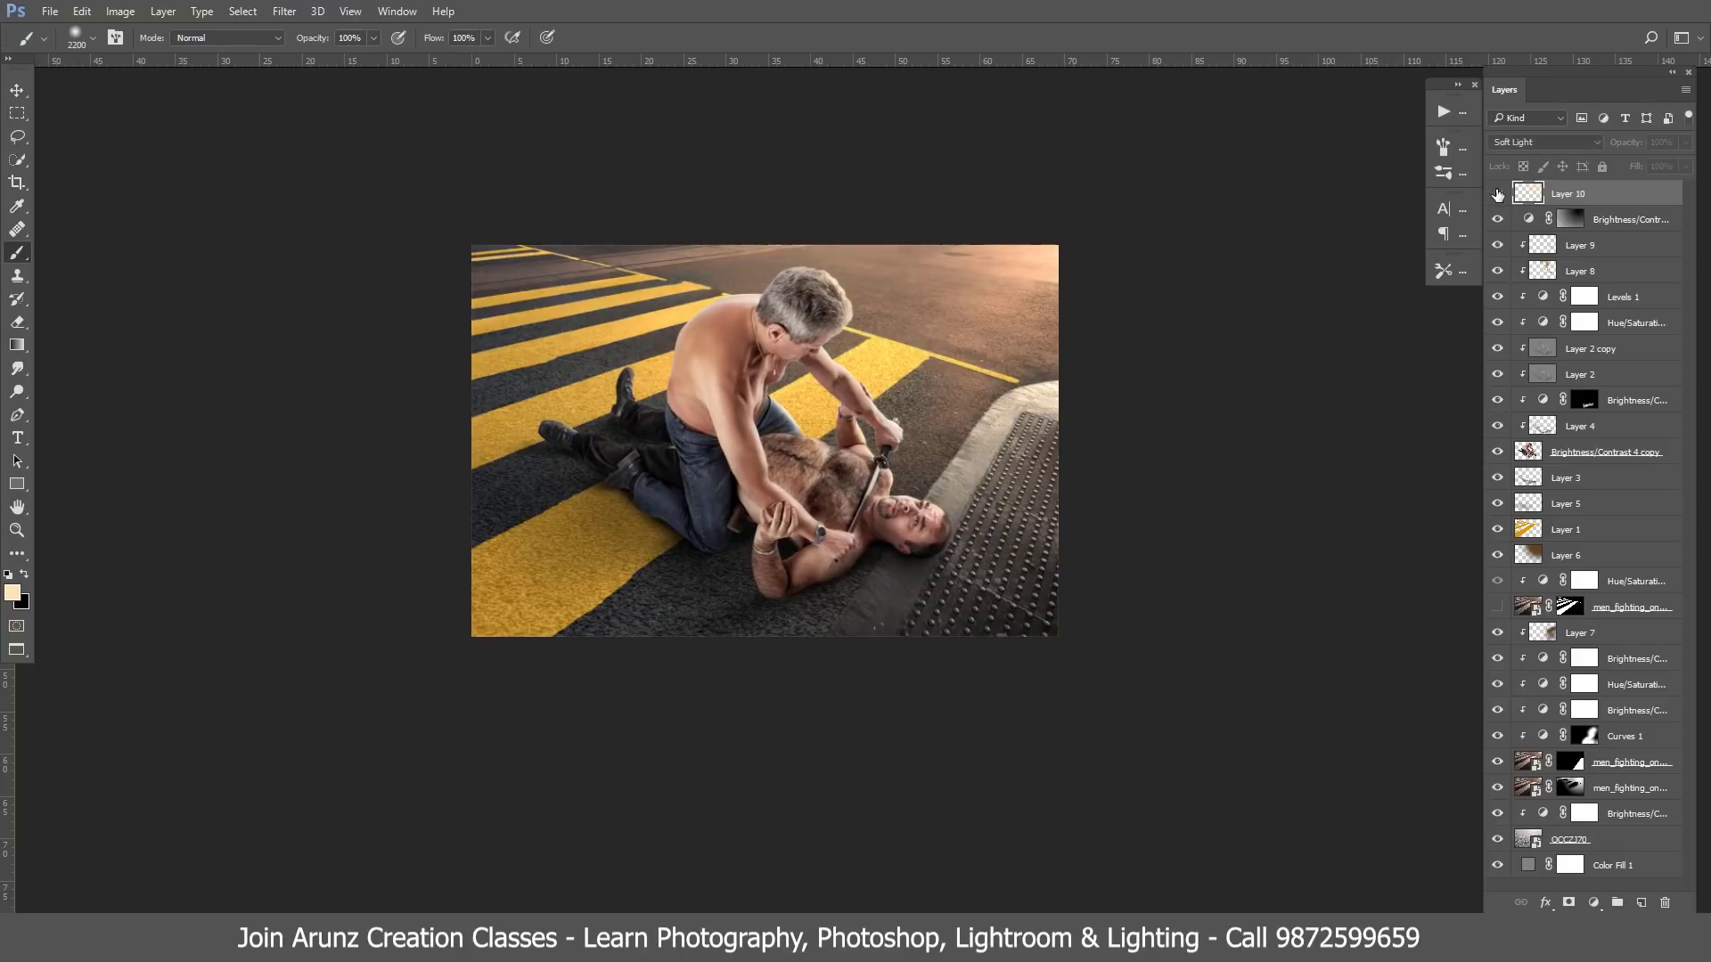
{"action": "left_click", "coordinate": [1497, 193]}
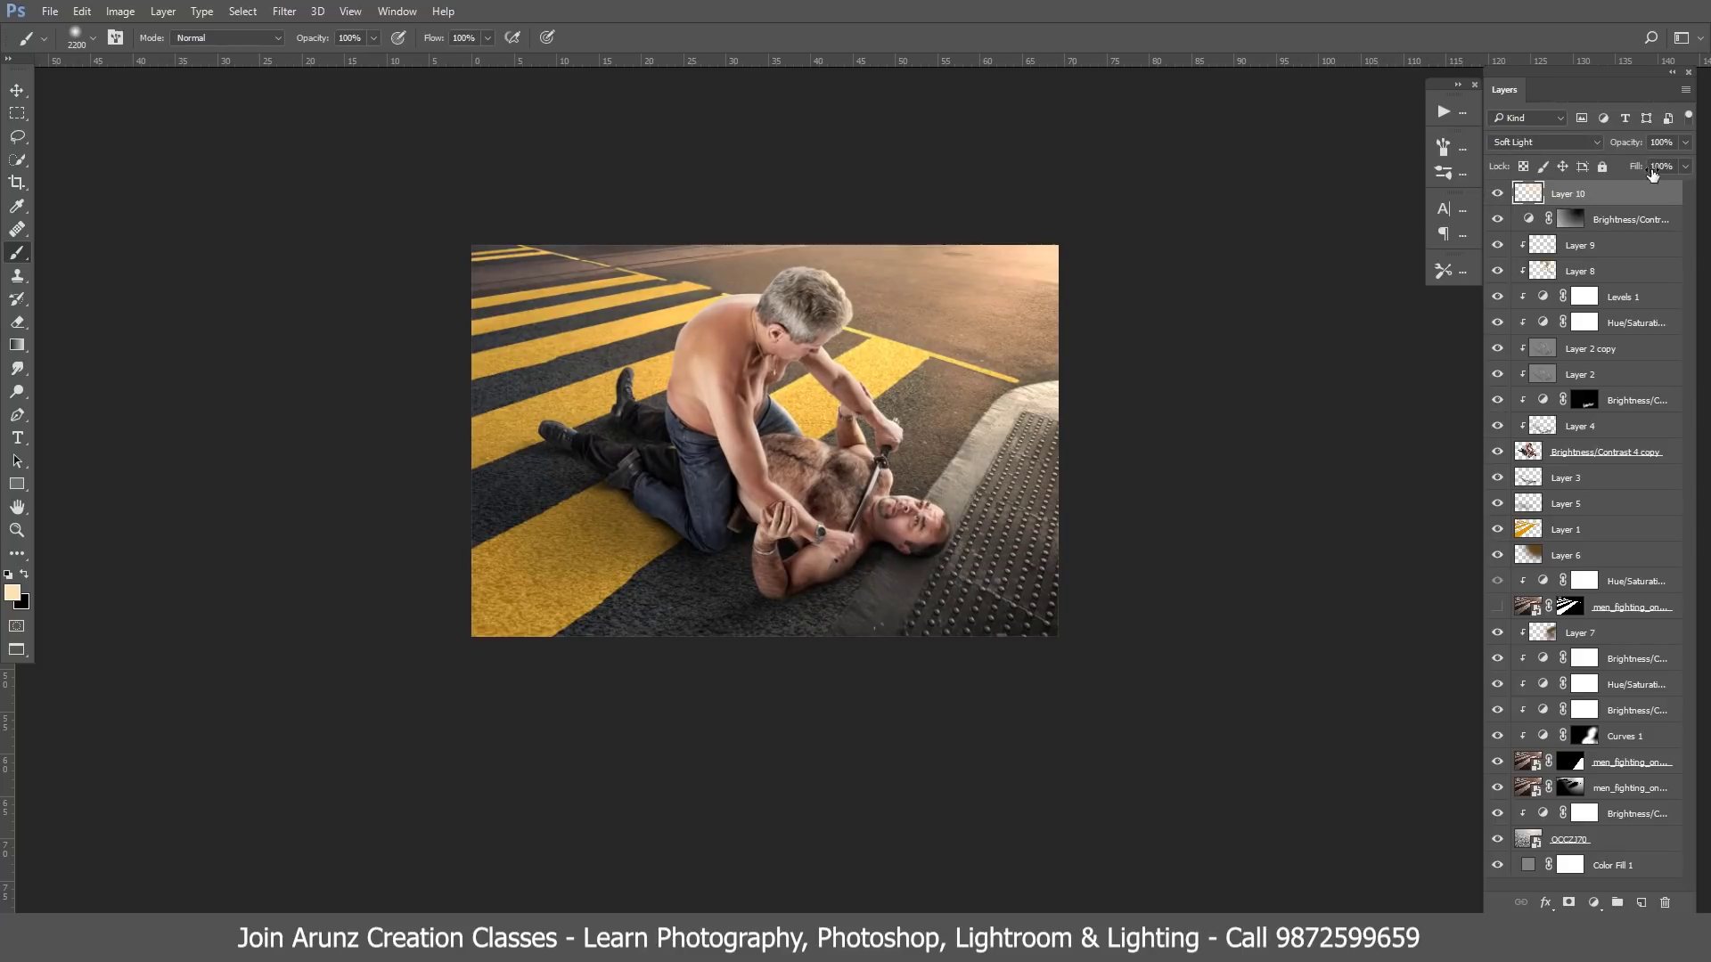
{"action": "key", "text": "ctrl+u"}
{"action": "mouse_move", "coordinate": [1443, 366]}
{"action": "left_mouse_down"}
{"action": "mouse_move", "coordinate": [1461, 378]}
{"action": "mouse_move", "coordinate": [1414, 380]}
{"action": "mouse_move", "coordinate": [1450, 379]}
{"action": "left_mouse_up"}
- Test a Screen-mode duplicate of the glow at 25% Fill, then delete the copy
{"action": "left_click", "coordinate": [1627, 294]}
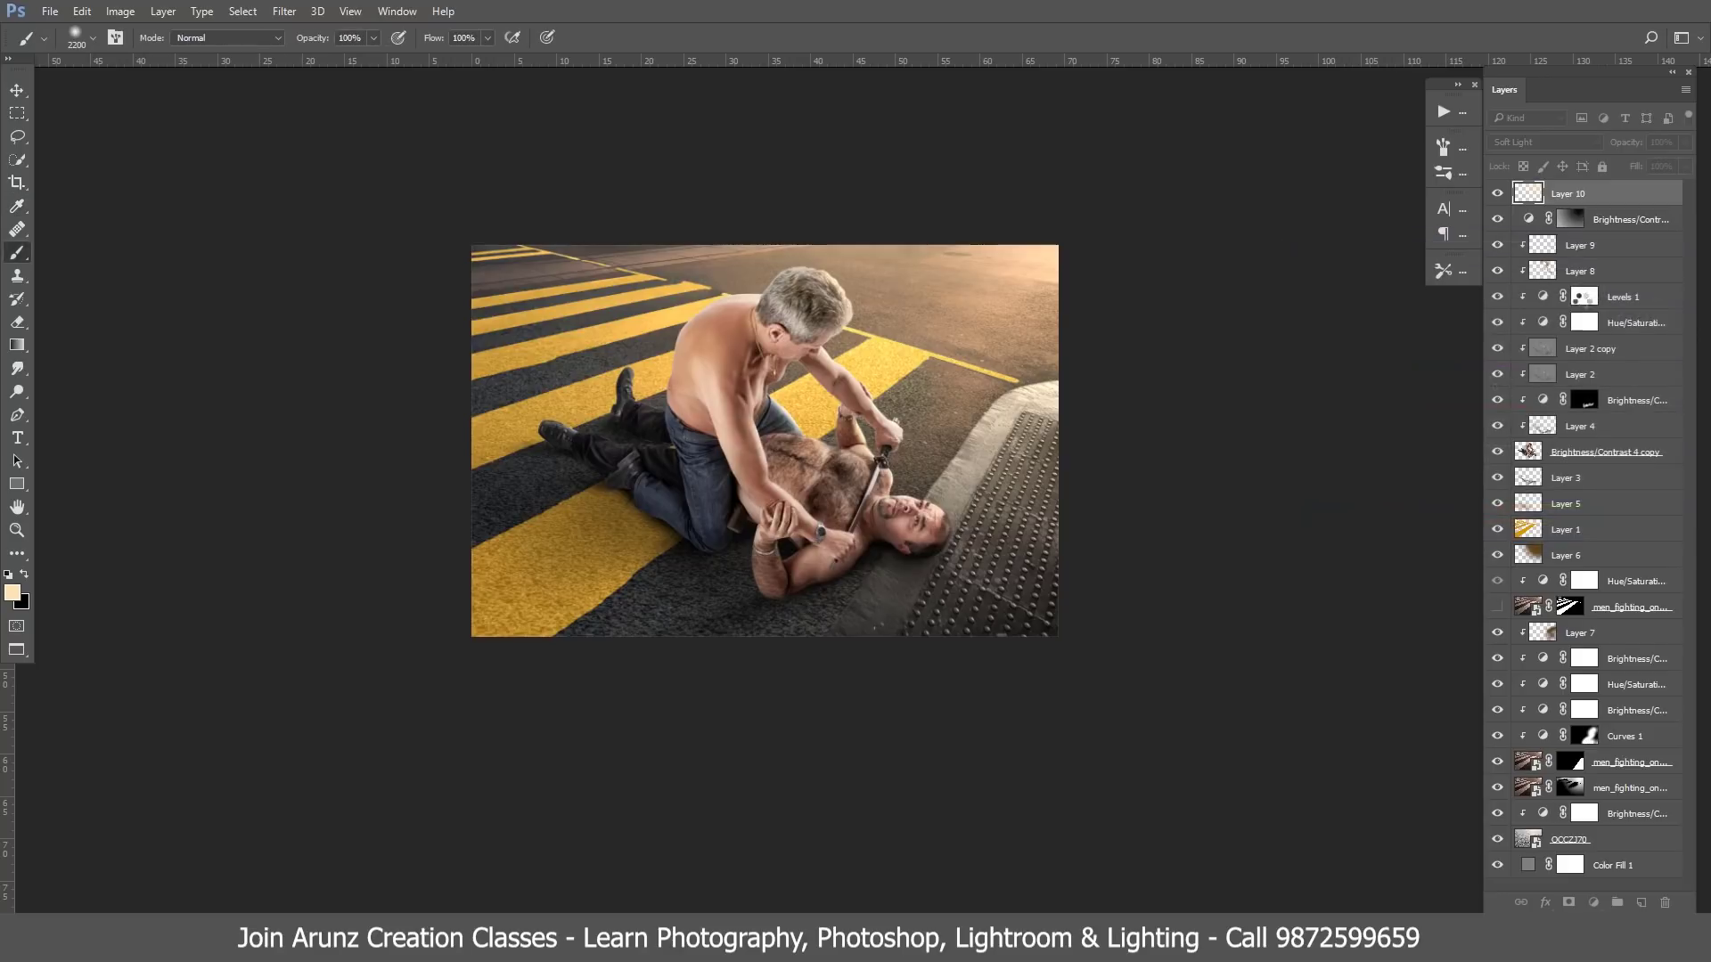
{"action": "key", "text": "ctrl+j"}
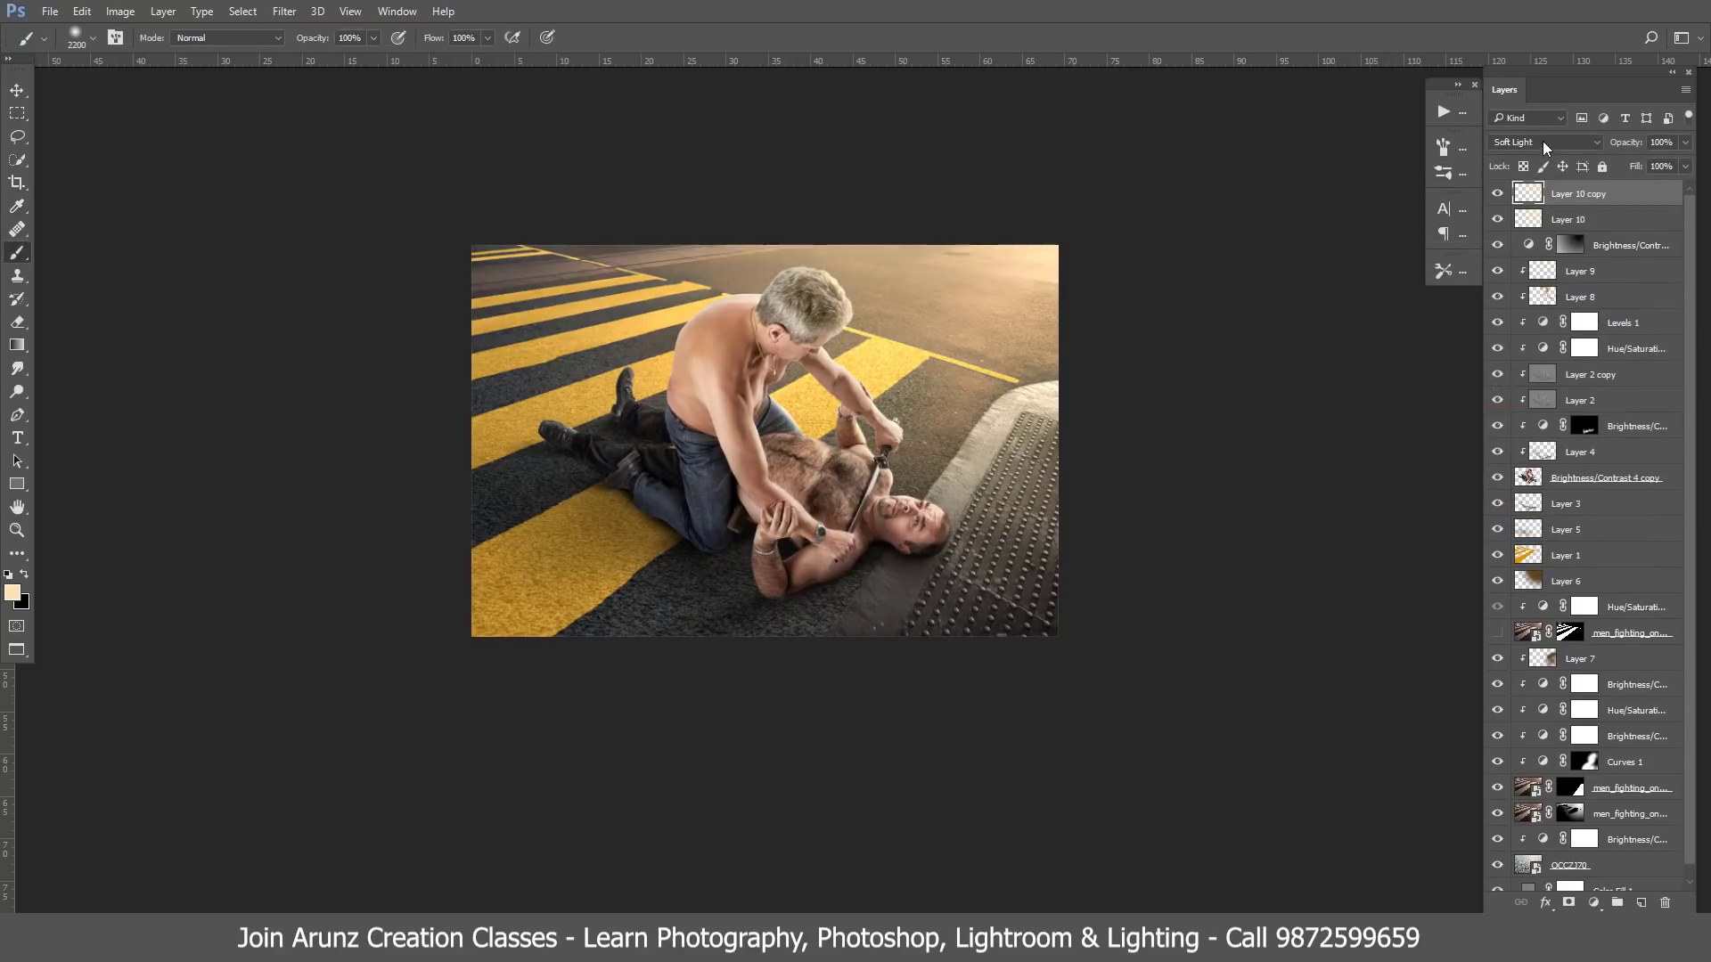
{"action": "left_click", "coordinate": [1546, 143]}
{"action": "left_click", "coordinate": [1527, 265]}
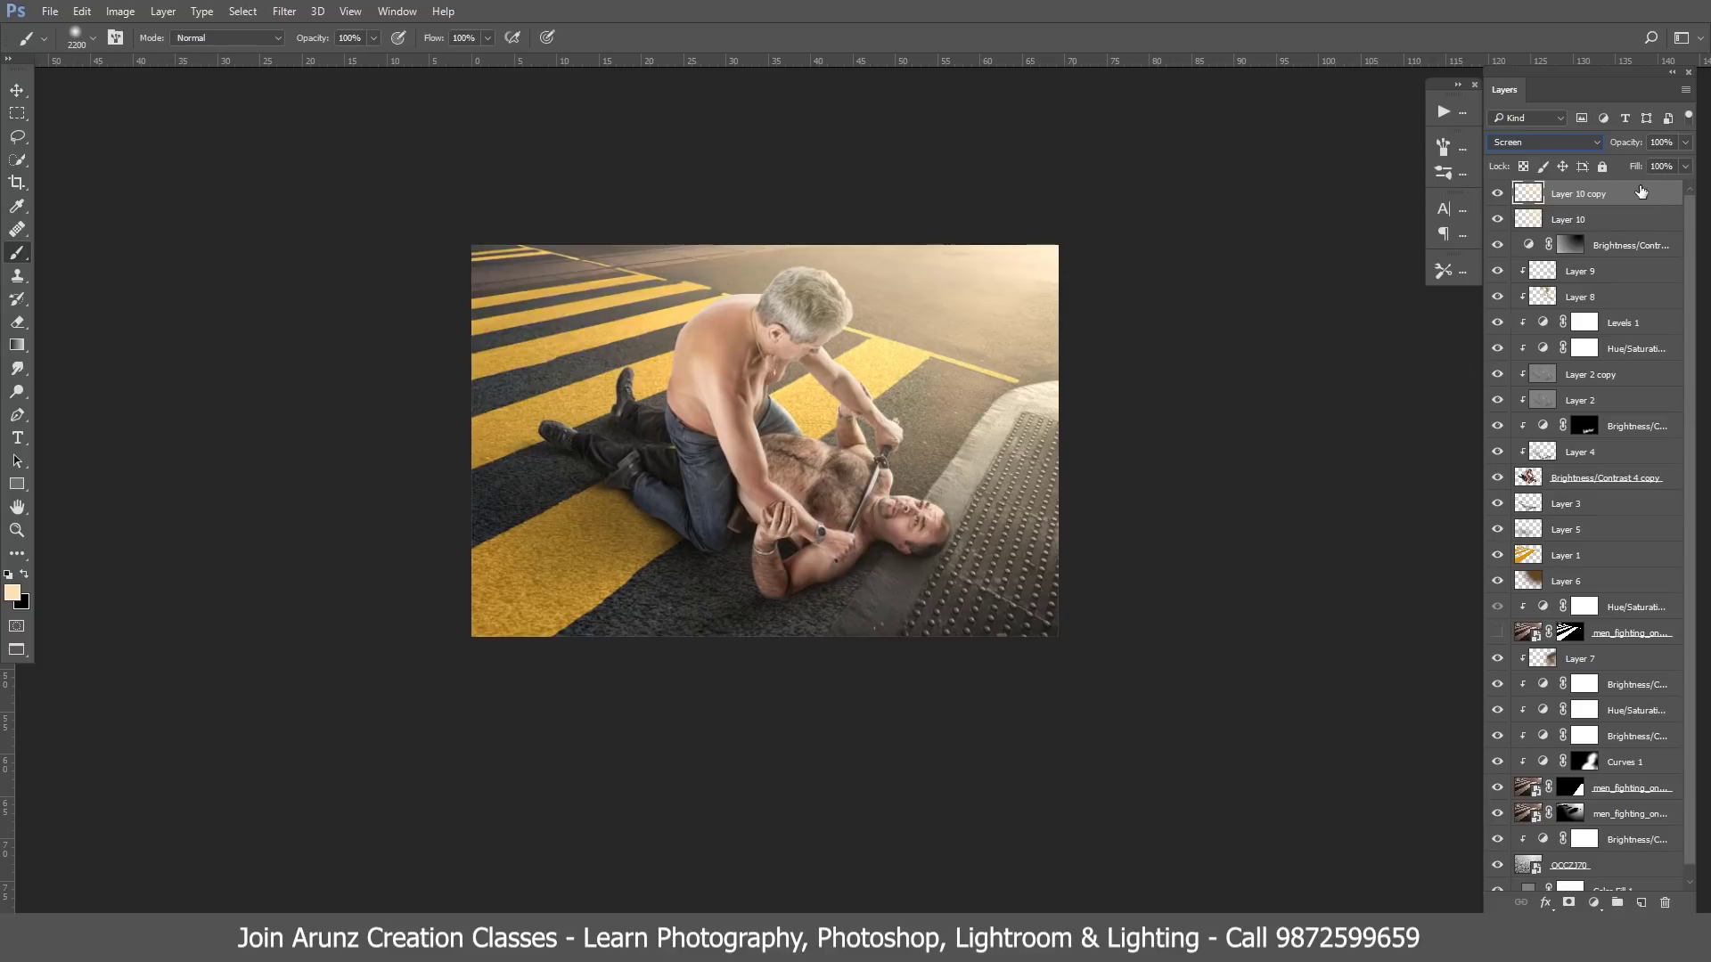
{"action": "mouse_move", "coordinate": [1682, 169]}
{"action": "left_mouse_down"}
{"action": "mouse_move", "coordinate": [1622, 189]}
{"action": "mouse_move", "coordinate": [1691, 185]}
{"action": "left_mouse_up"}
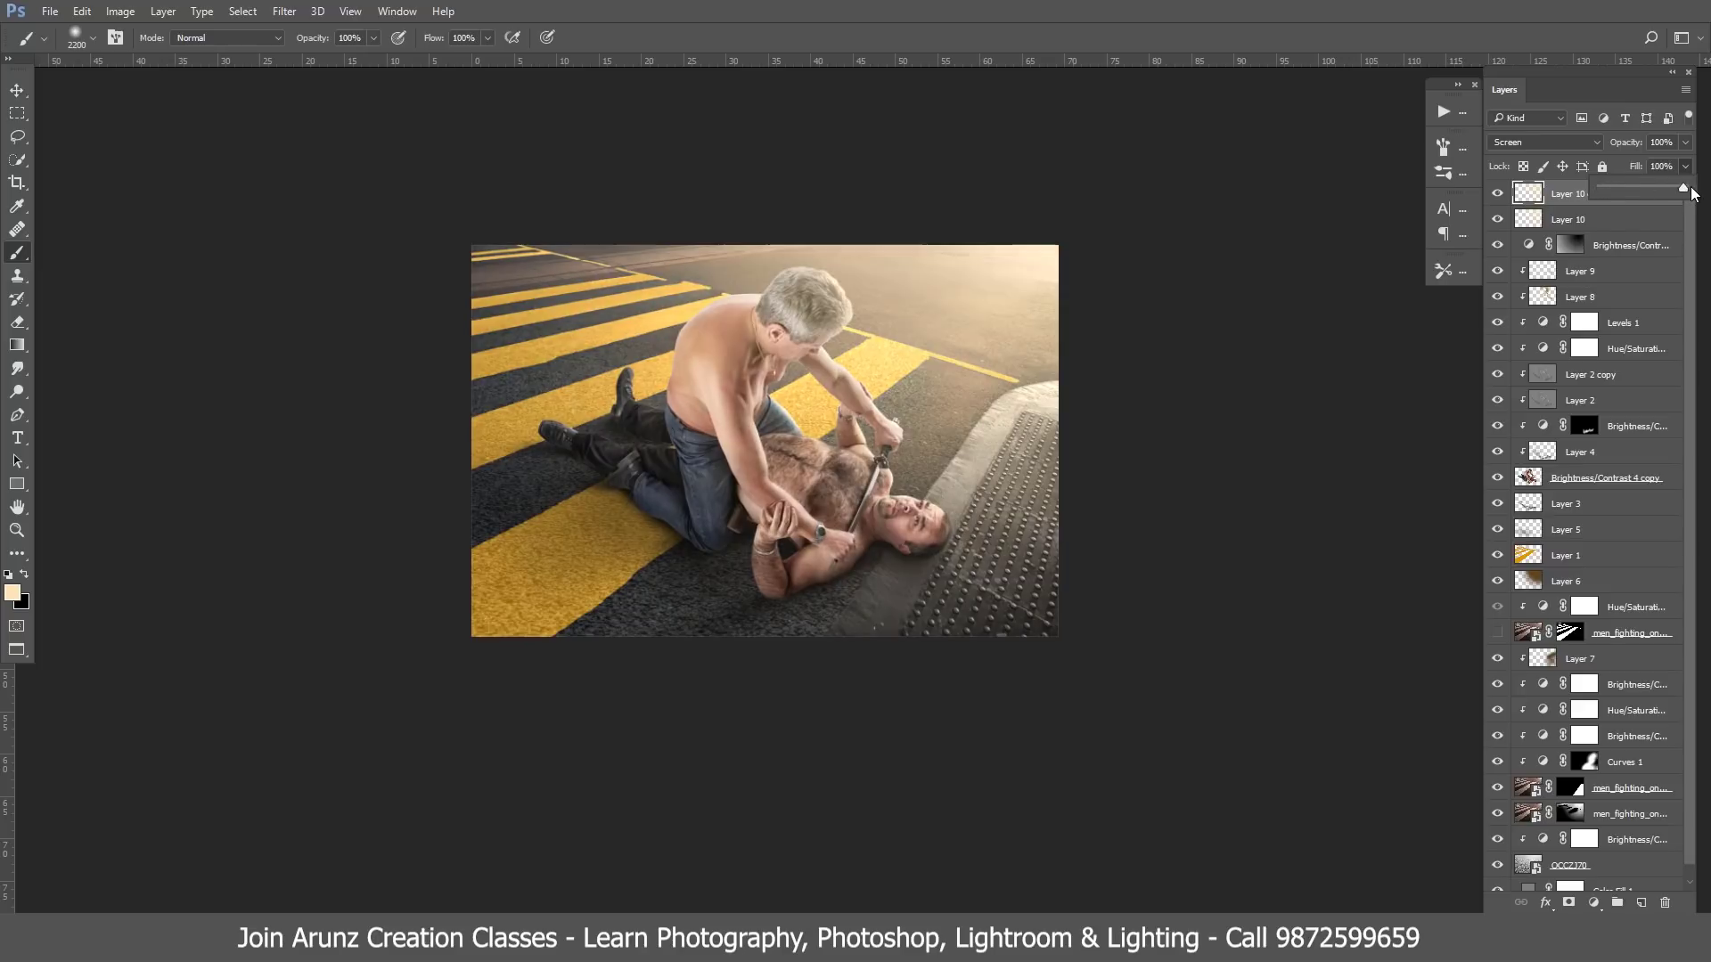
{"action": "left_click", "coordinate": [1563, 146]}
{"action": "left_click", "coordinate": [1634, 211]}
{"action": "left_click_drag", "start_coordinate": [1647, 194], "coordinate": [1665, 902]}
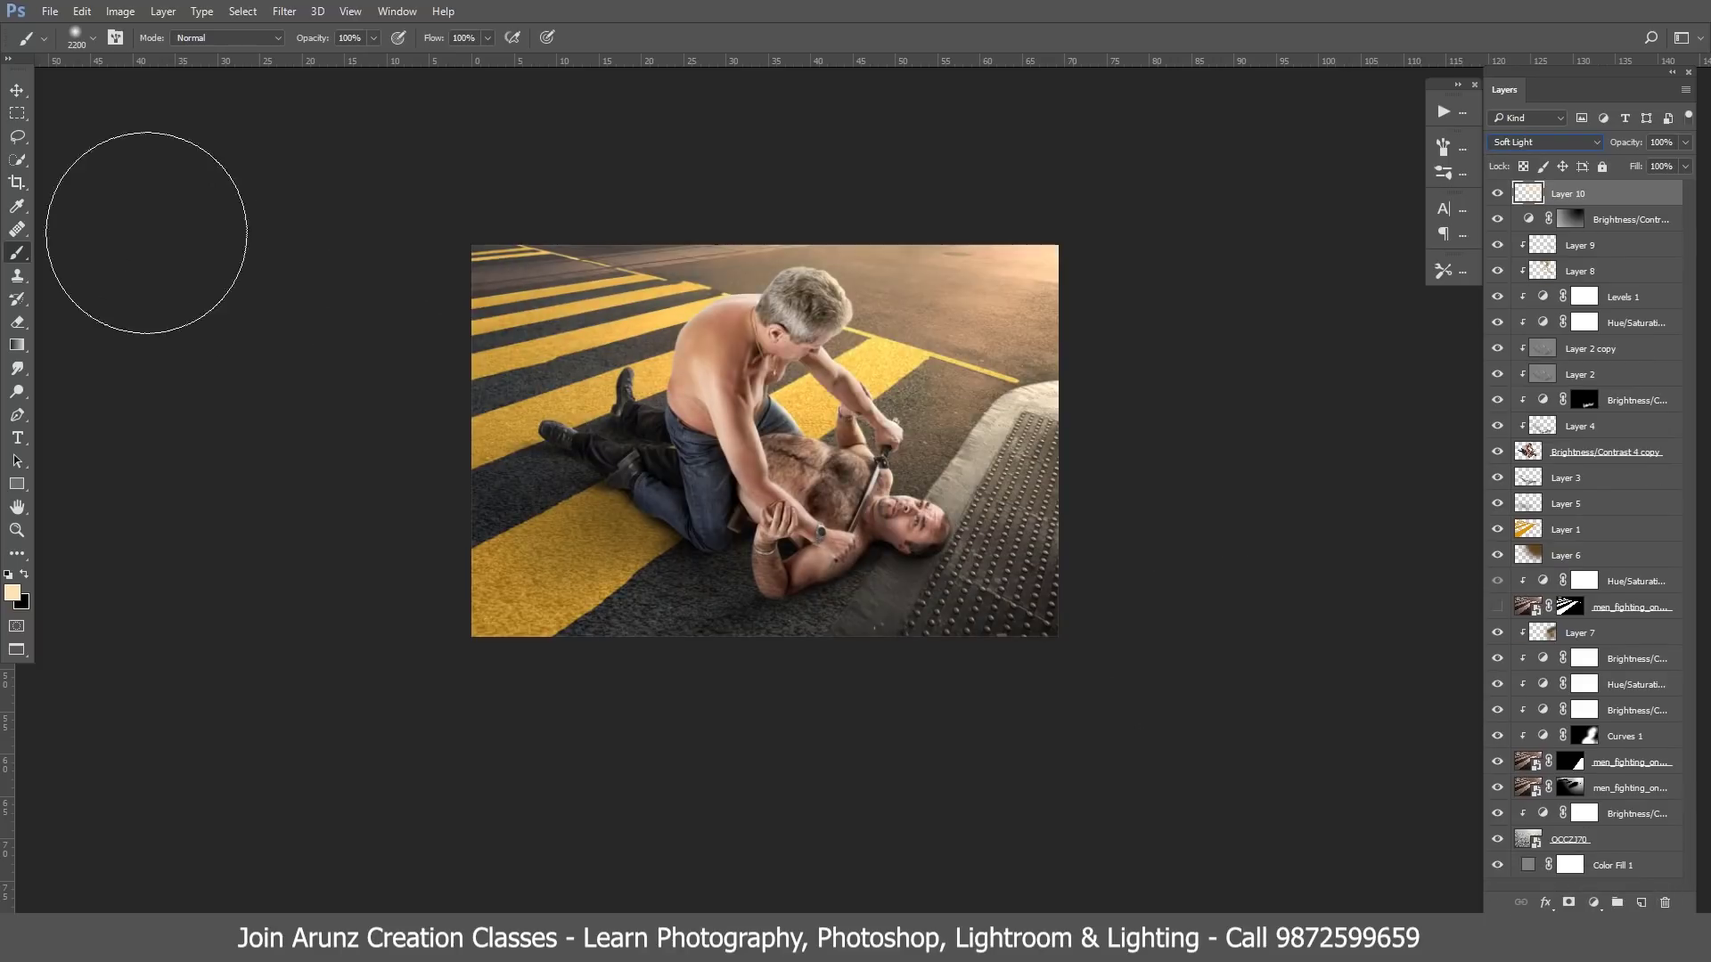
{"action": "left_click", "coordinate": [17, 90]}
{"action": "scroll", "coordinate": [829, 513], "scroll_direction": "down", "scroll_amount": 1}
- Apply a high-radius Gaussian Blur to the 0_sun layer for a diffuse glow
{"action": "key", "text": "f"}
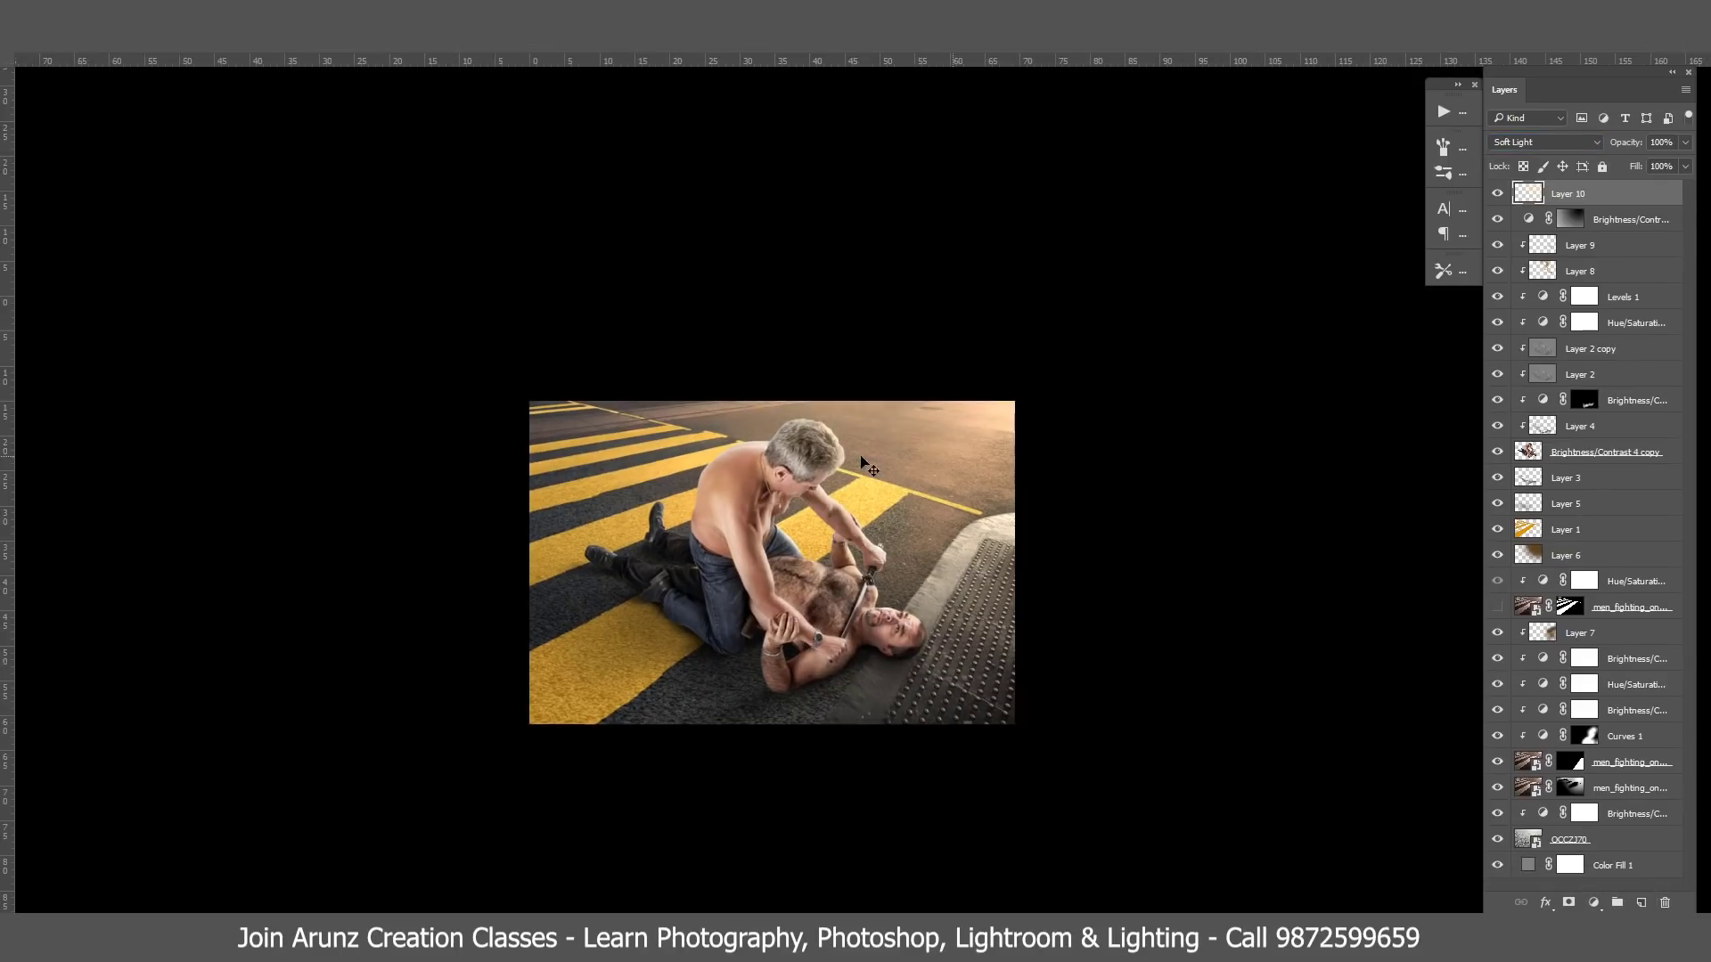
{"action": "key", "text": "f"}
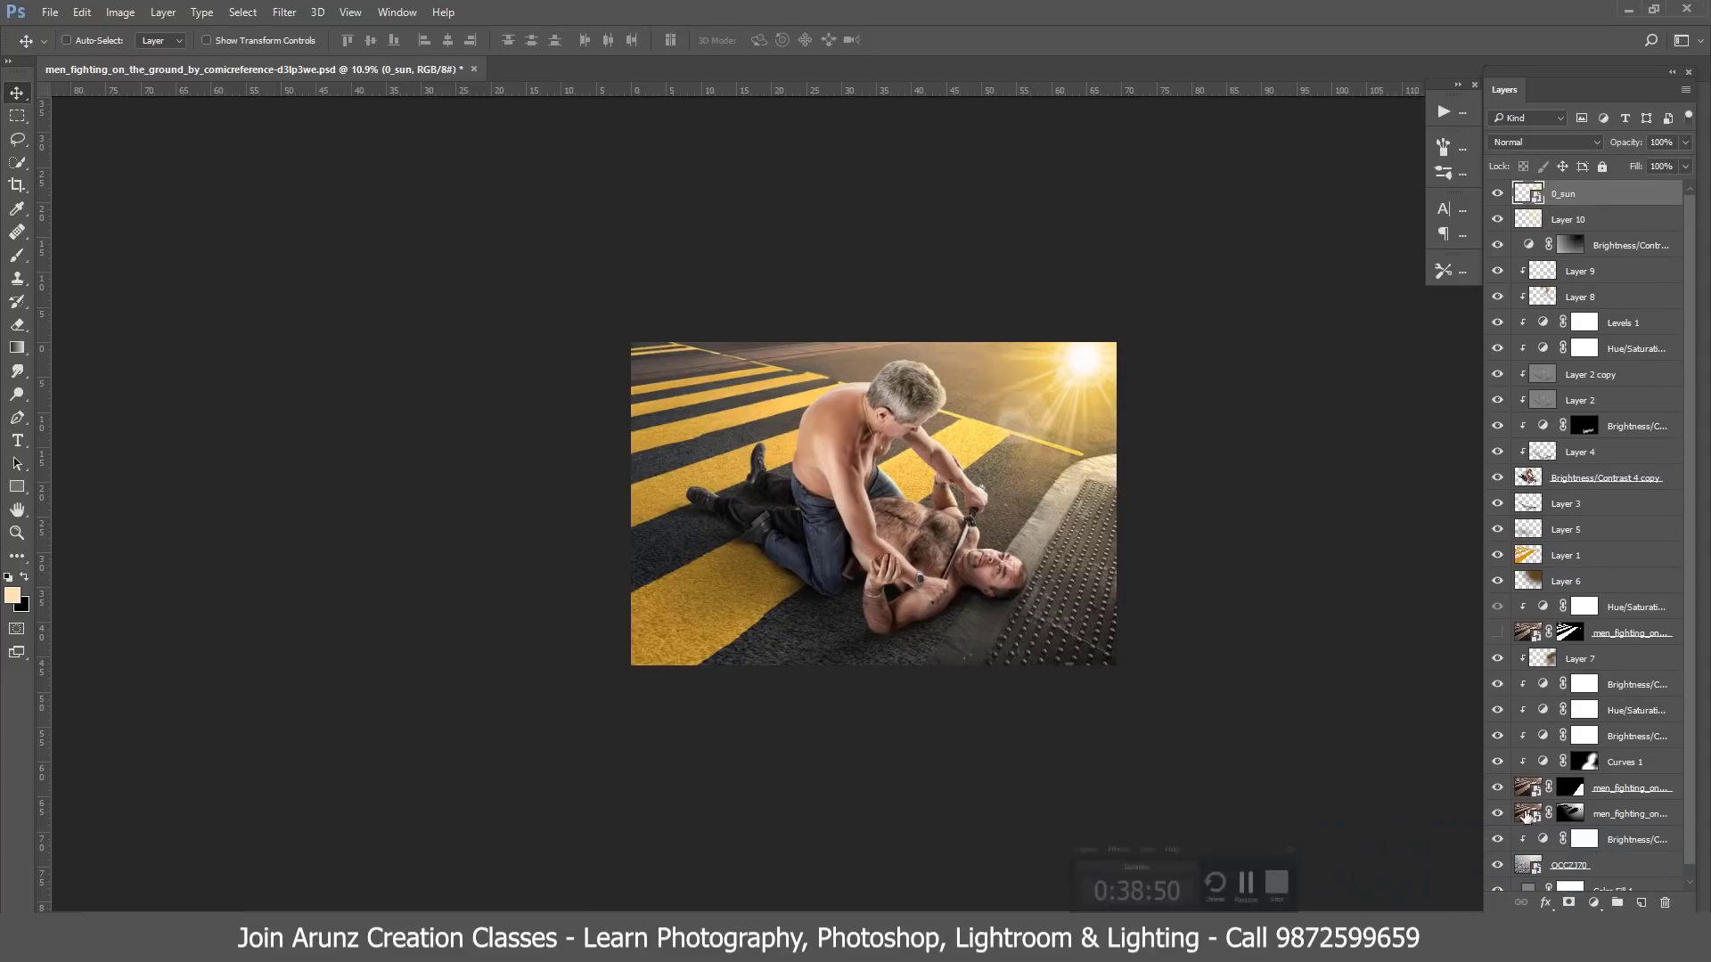
{"action": "scroll", "coordinate": [1103, 346], "scroll_direction": "up", "scroll_amount": 2}
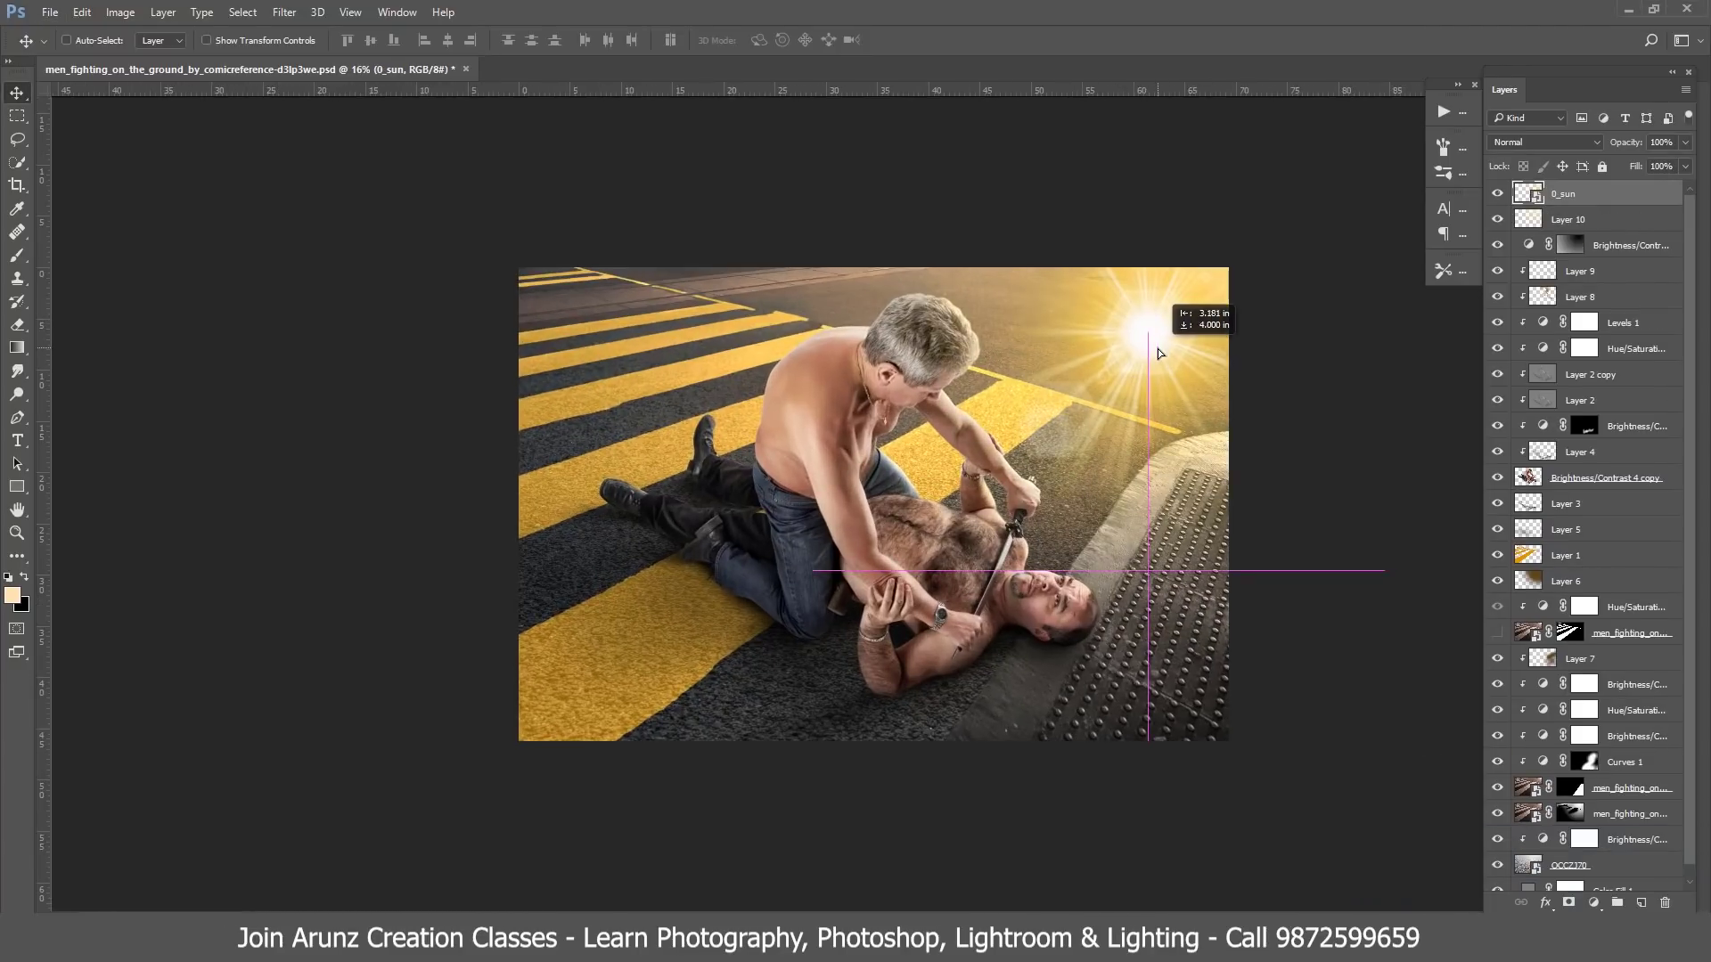
{"action": "left_click", "coordinate": [284, 11]}
{"action": "mouse_move", "coordinate": [293, 209]}
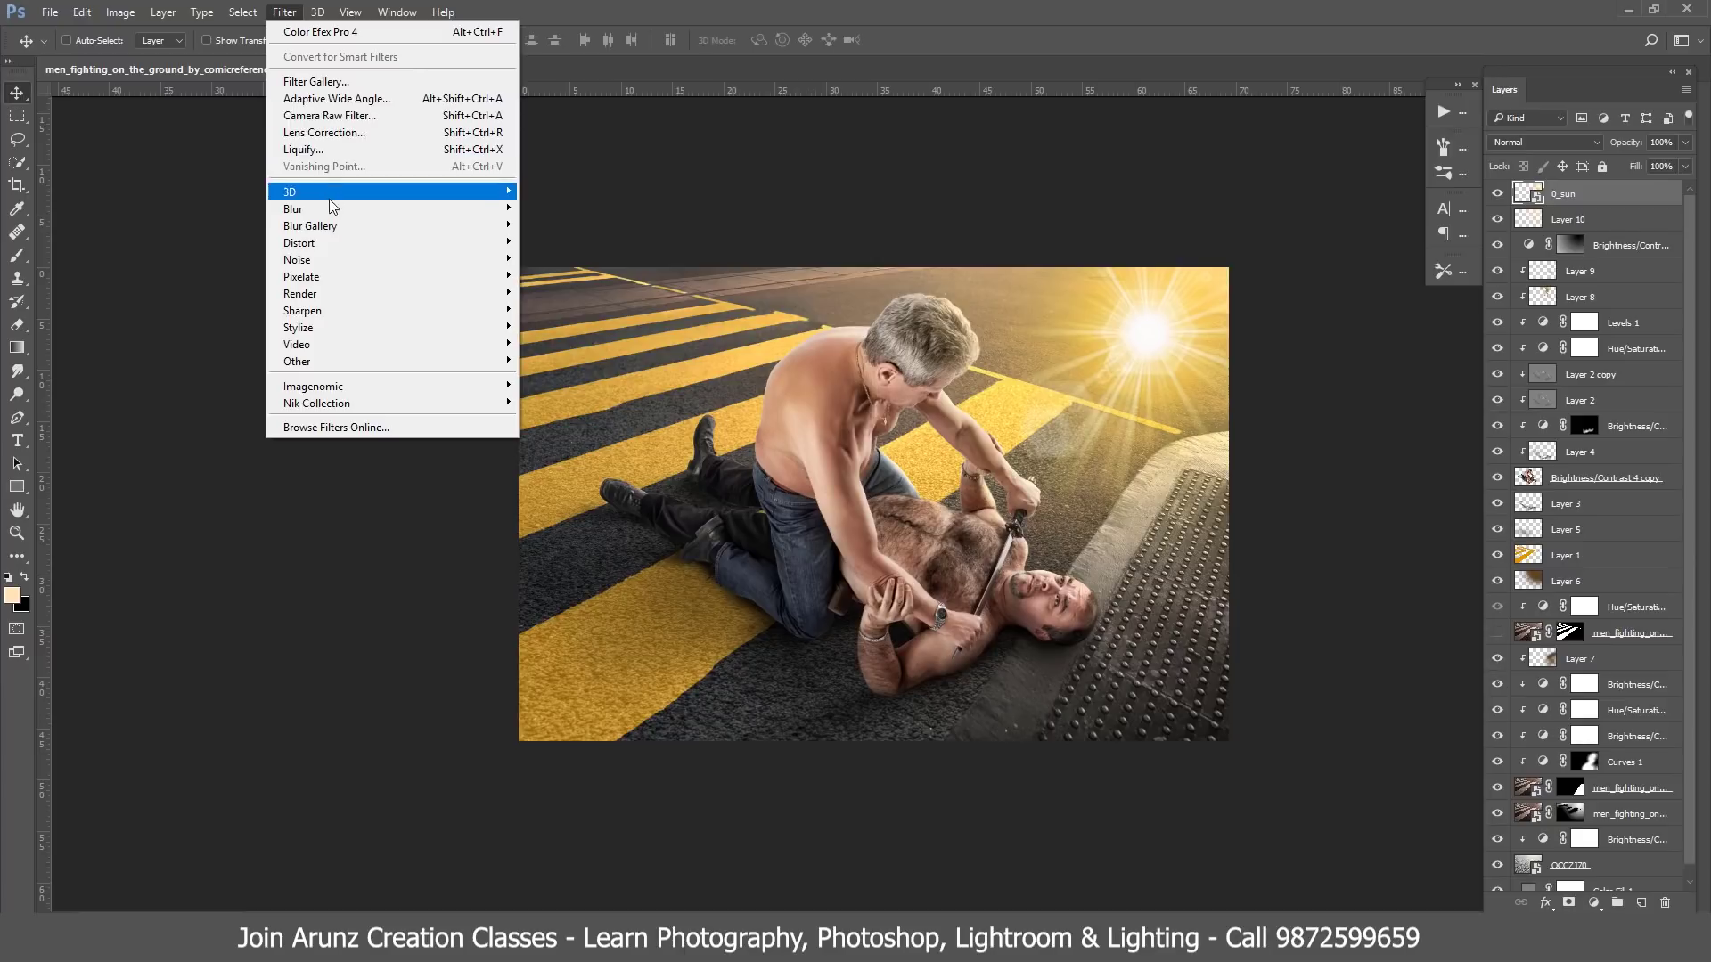
{"action": "left_click", "coordinate": [554, 277]}
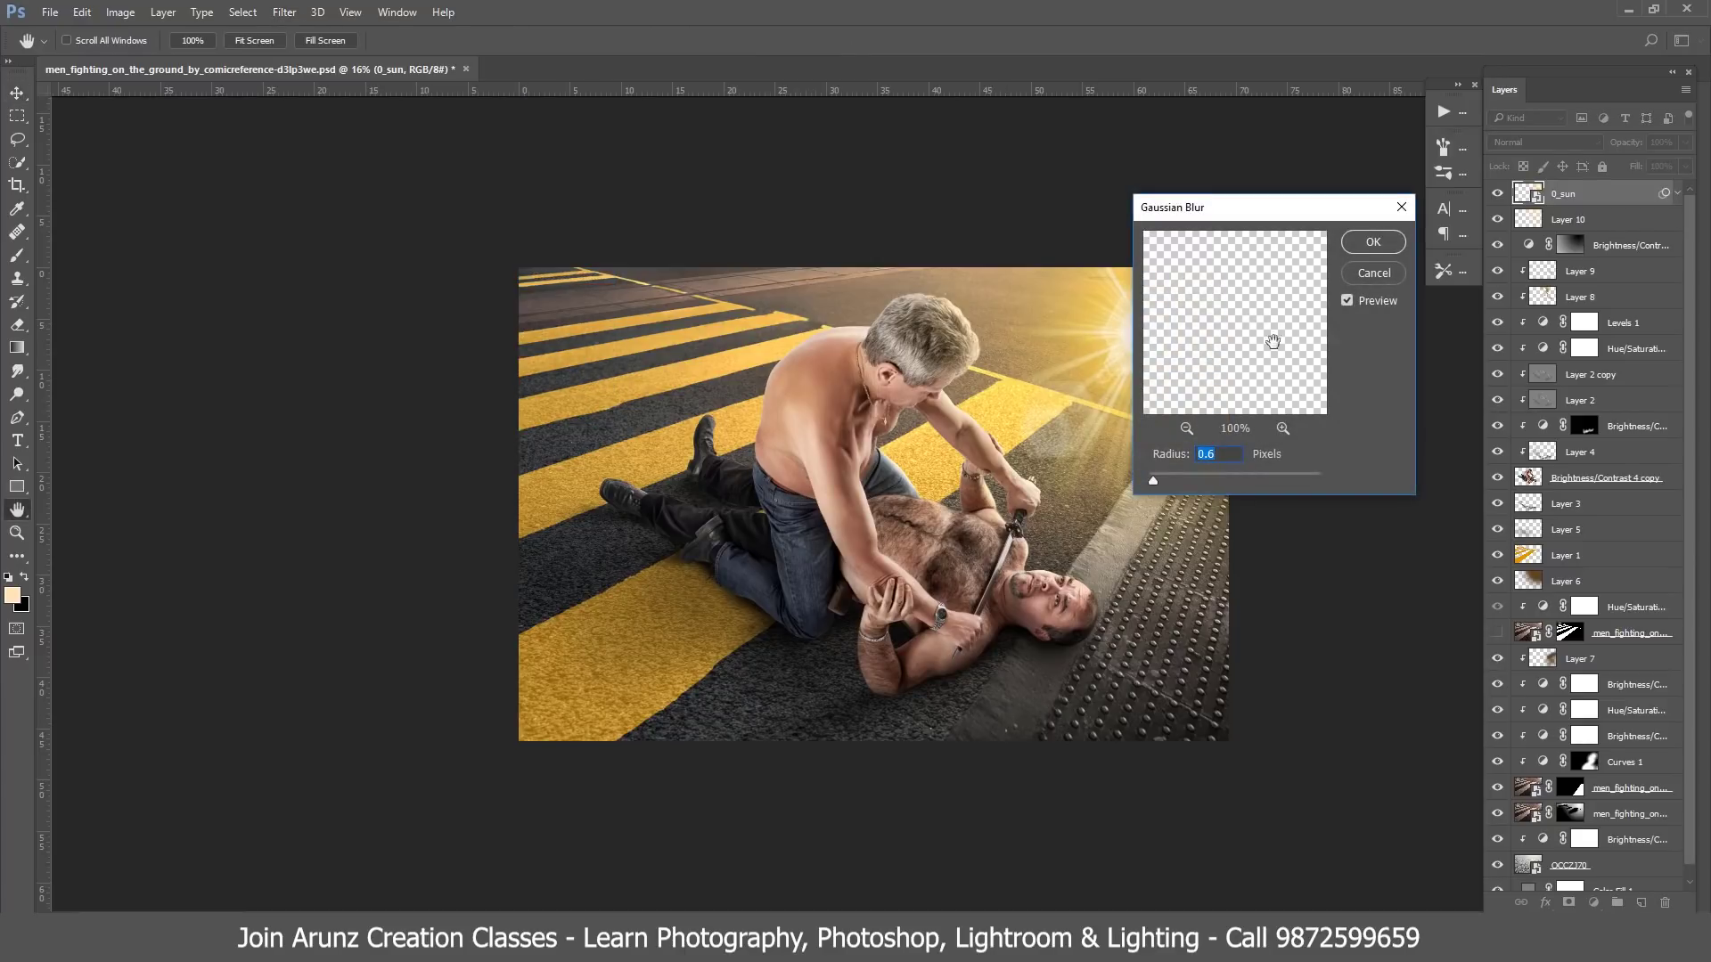
{"action": "left_click_drag", "start_coordinate": [1284, 216], "coordinate": [1452, 263]}
{"action": "left_click_drag", "start_coordinate": [1404, 526], "coordinate": [1434, 527]}
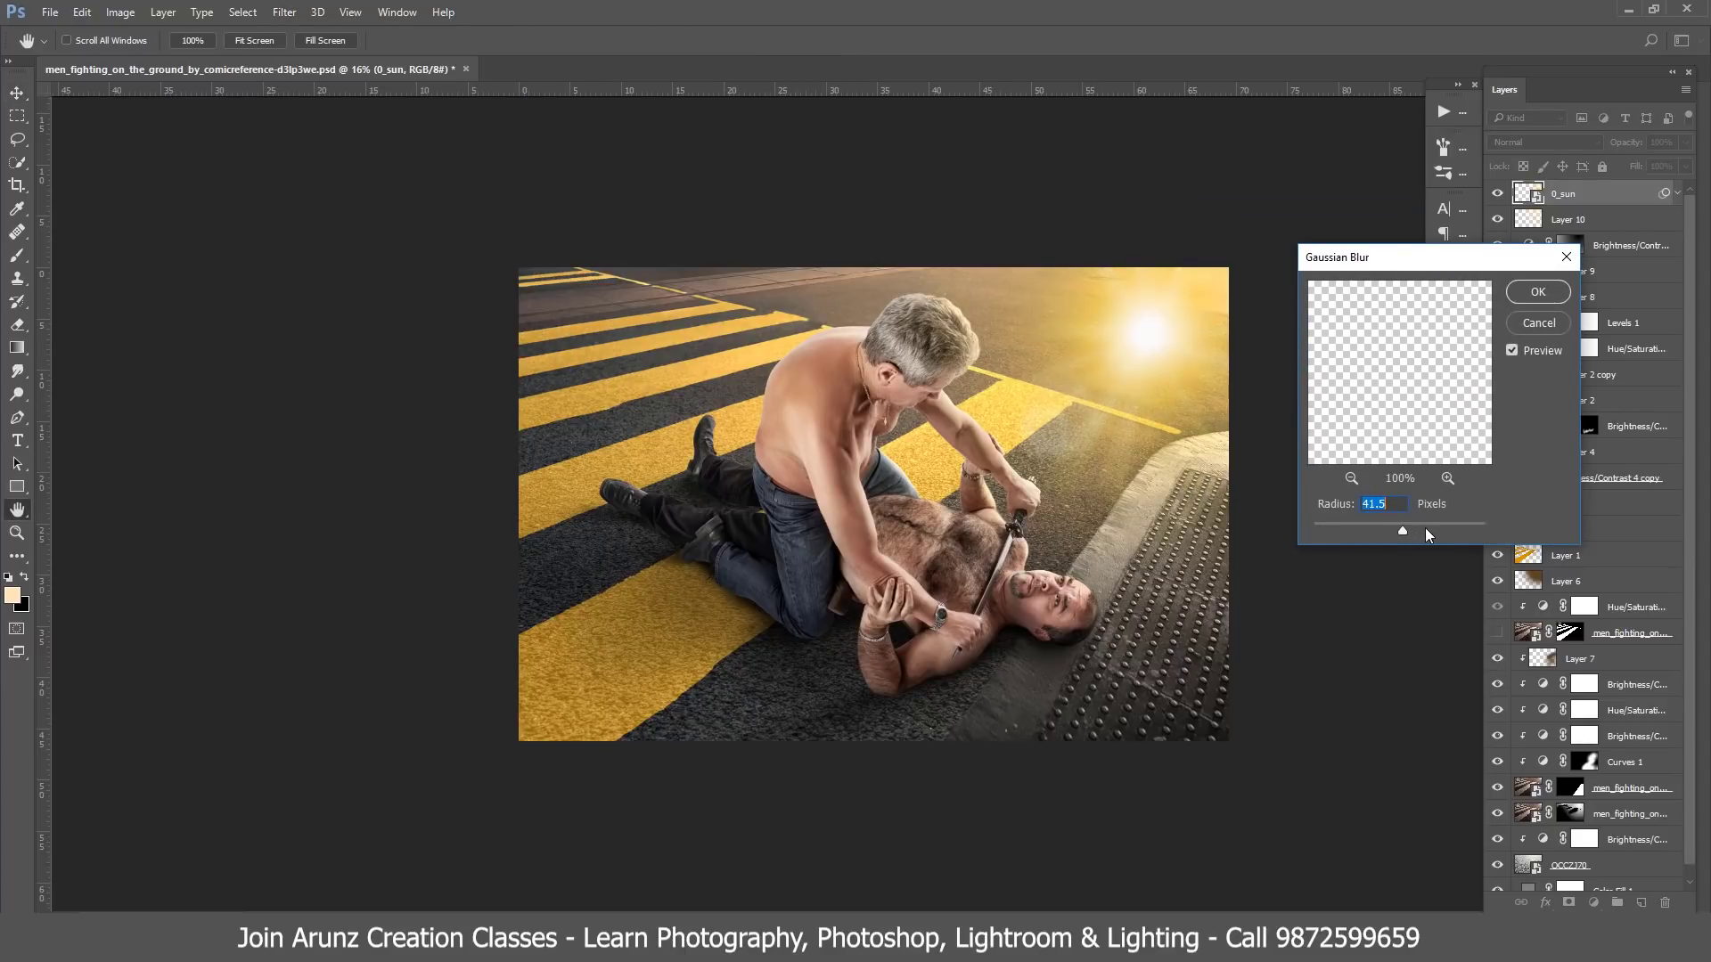
{"action": "left_click", "coordinate": [1536, 291]}
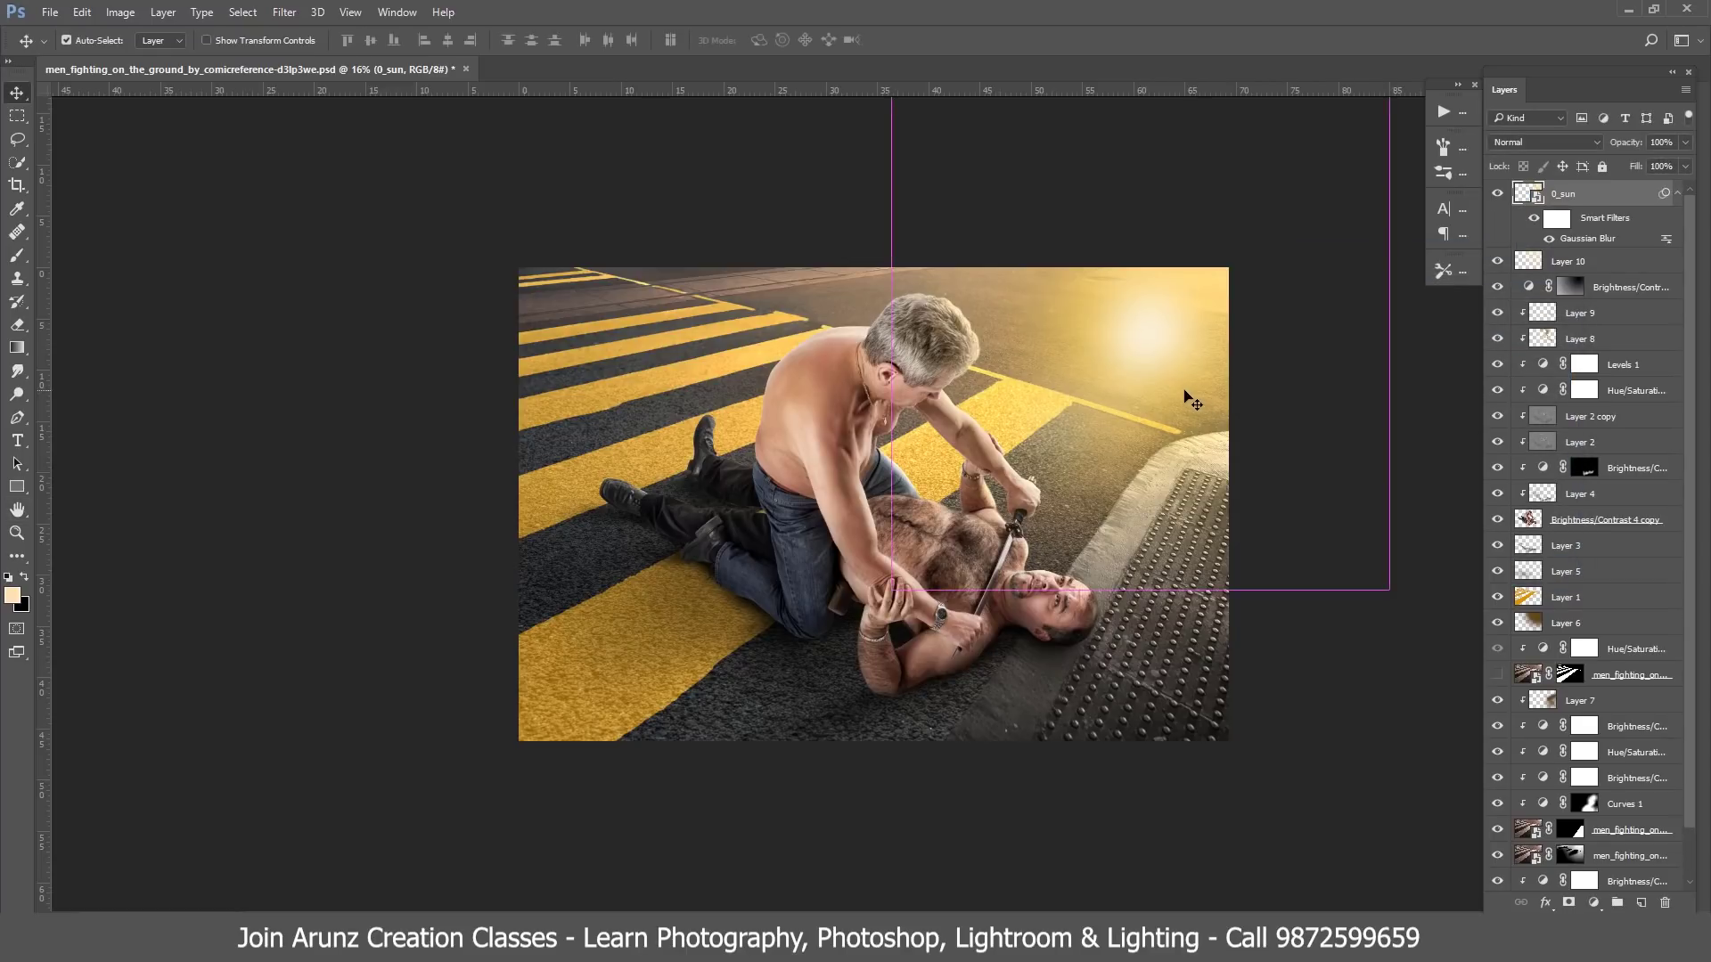
- Rasterize the smart-filtered 0_sun layer after the transform is blocked by the filter warning
{"action": "key", "text": "ctrl+t"}
{"action": "left_click", "coordinate": [880, 369]}
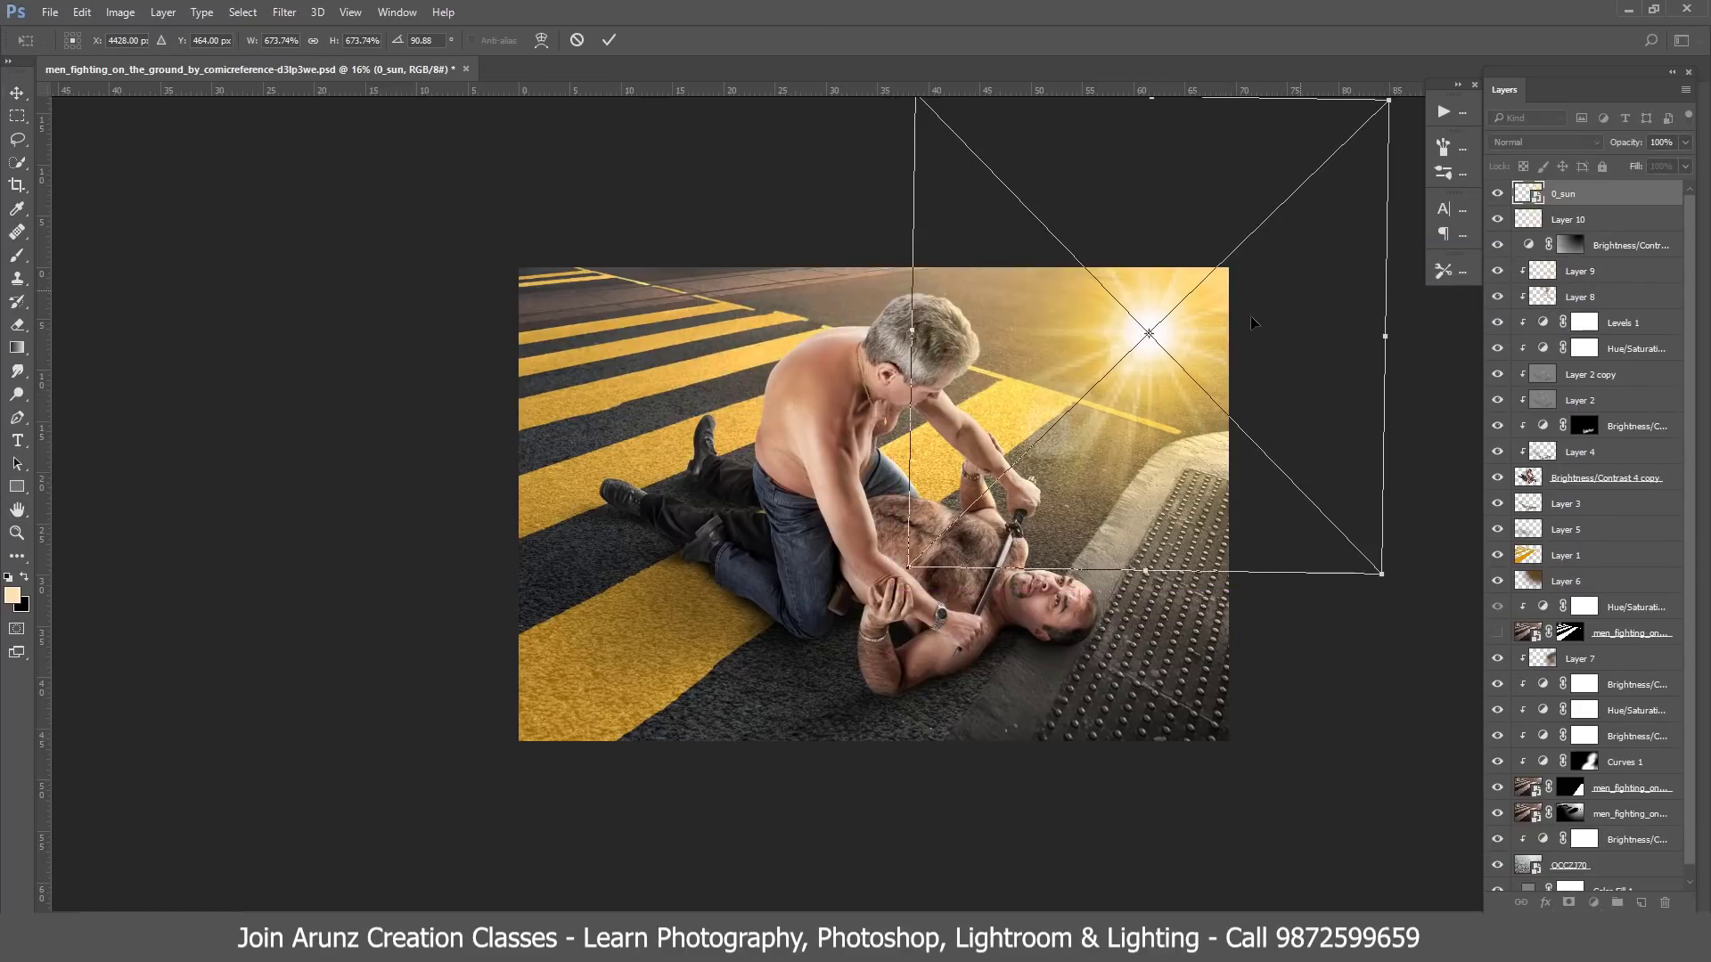
{"action": "key", "text": "Return"}
{"action": "right_click", "coordinate": [1620, 194]}
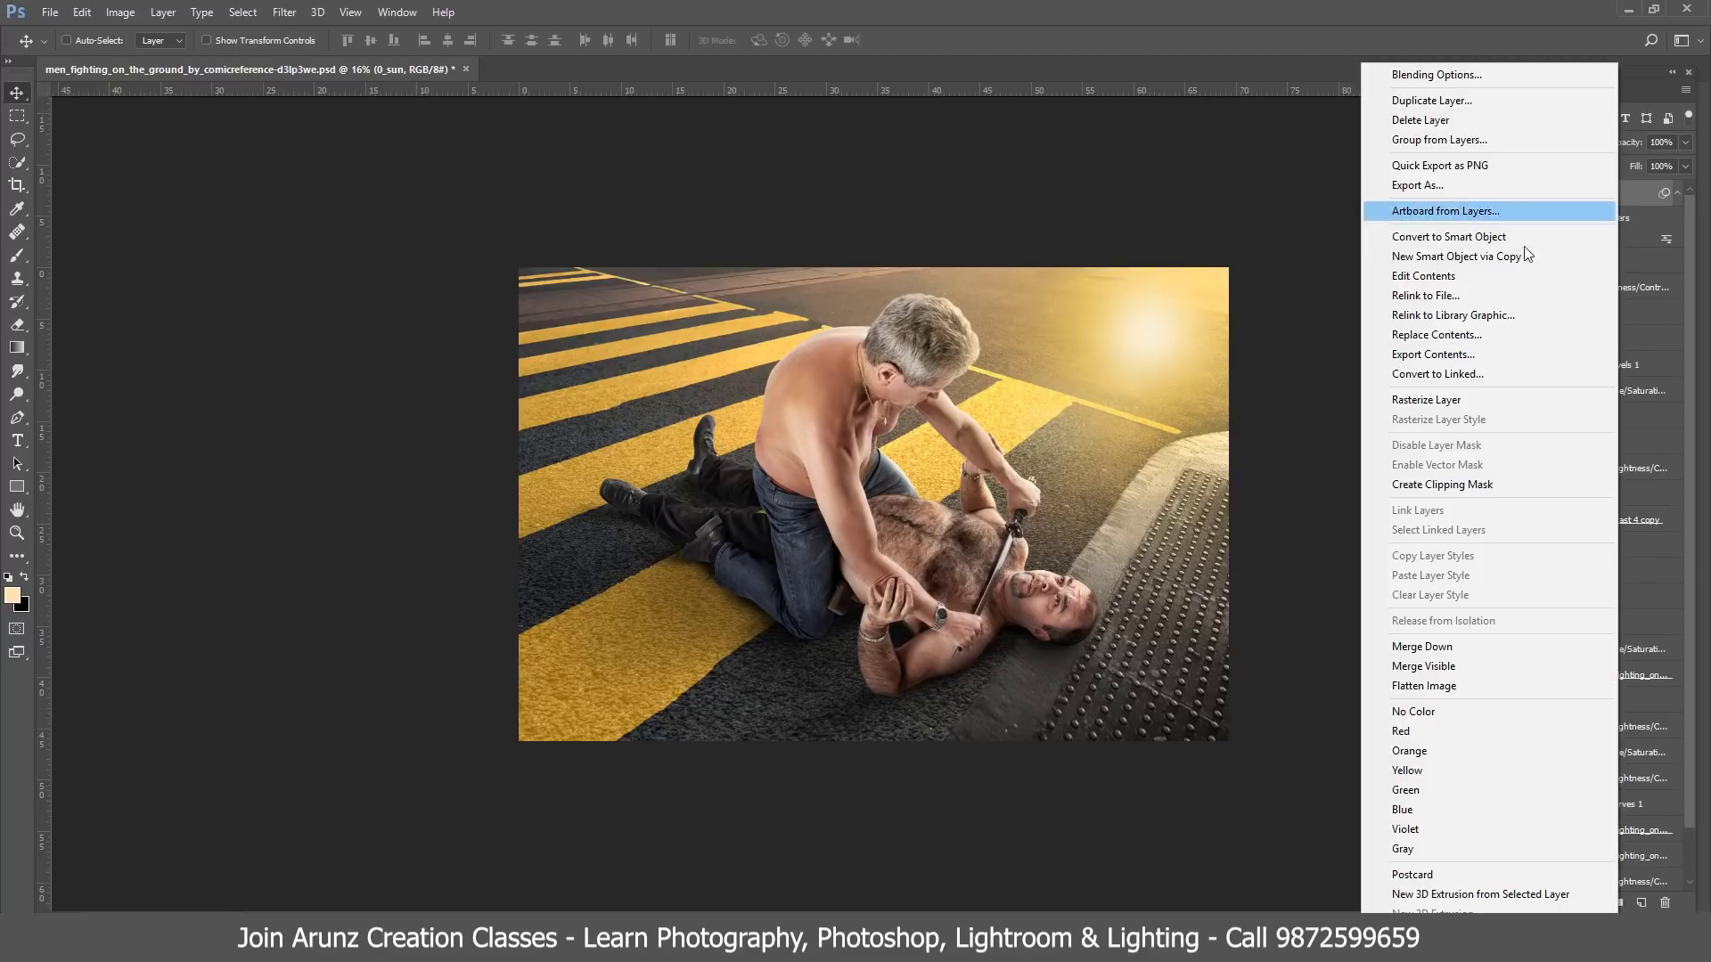
{"action": "left_click", "coordinate": [1408, 402]}
- Rotate the sun glow and scale it up to about 234% over the top of the scene
{"action": "key", "text": "ctrl+t"}
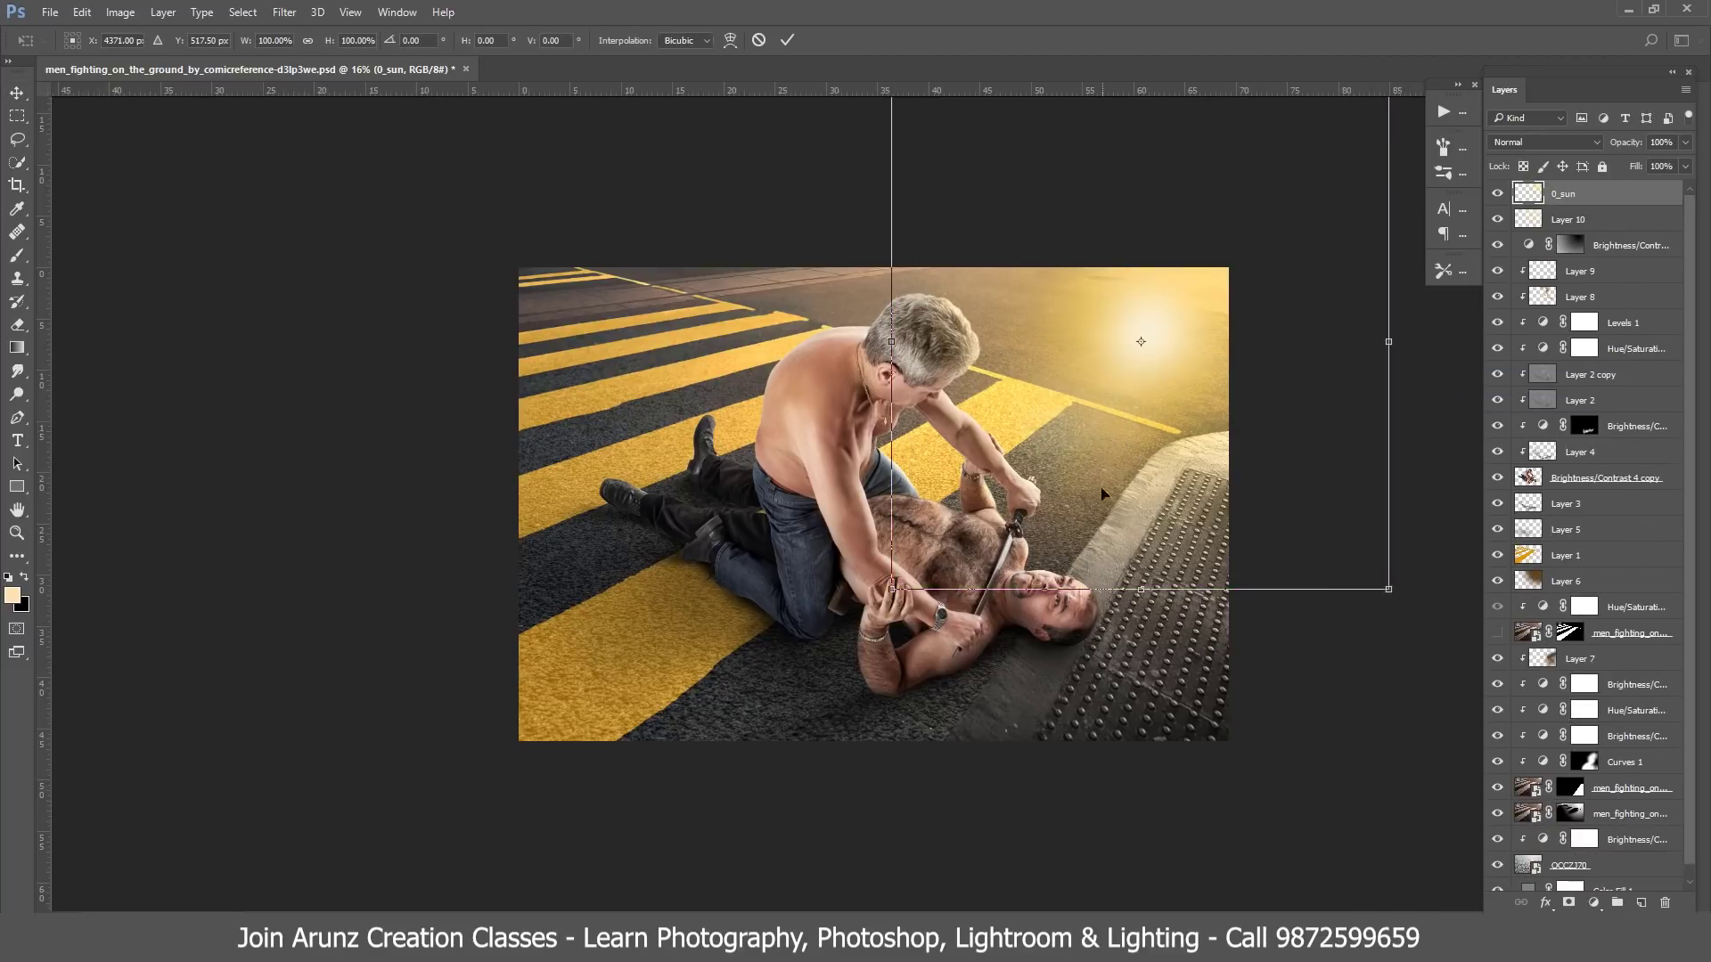
{"action": "scroll", "coordinate": [1379, 597], "scroll_direction": "down", "scroll_amount": 2}
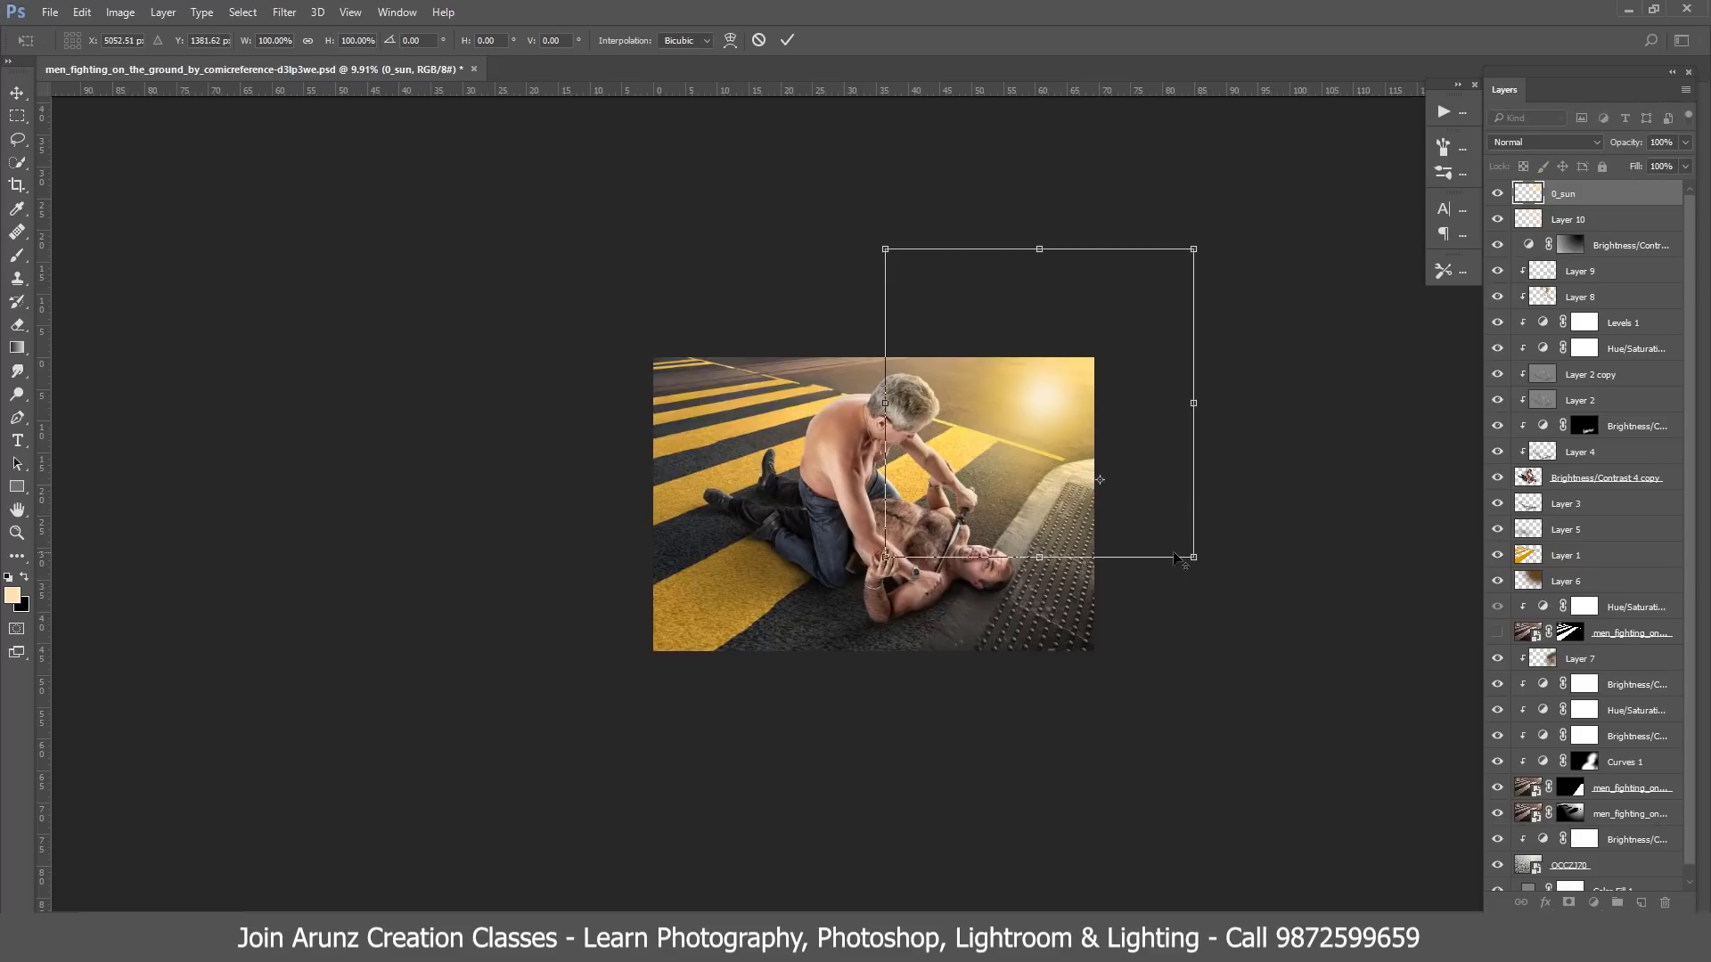
{"action": "left_click_drag", "start_coordinate": [1194, 557], "coordinate": [1291, 610]}
{"action": "left_click_drag", "start_coordinate": [1213, 419], "coordinate": [1290, 410]}
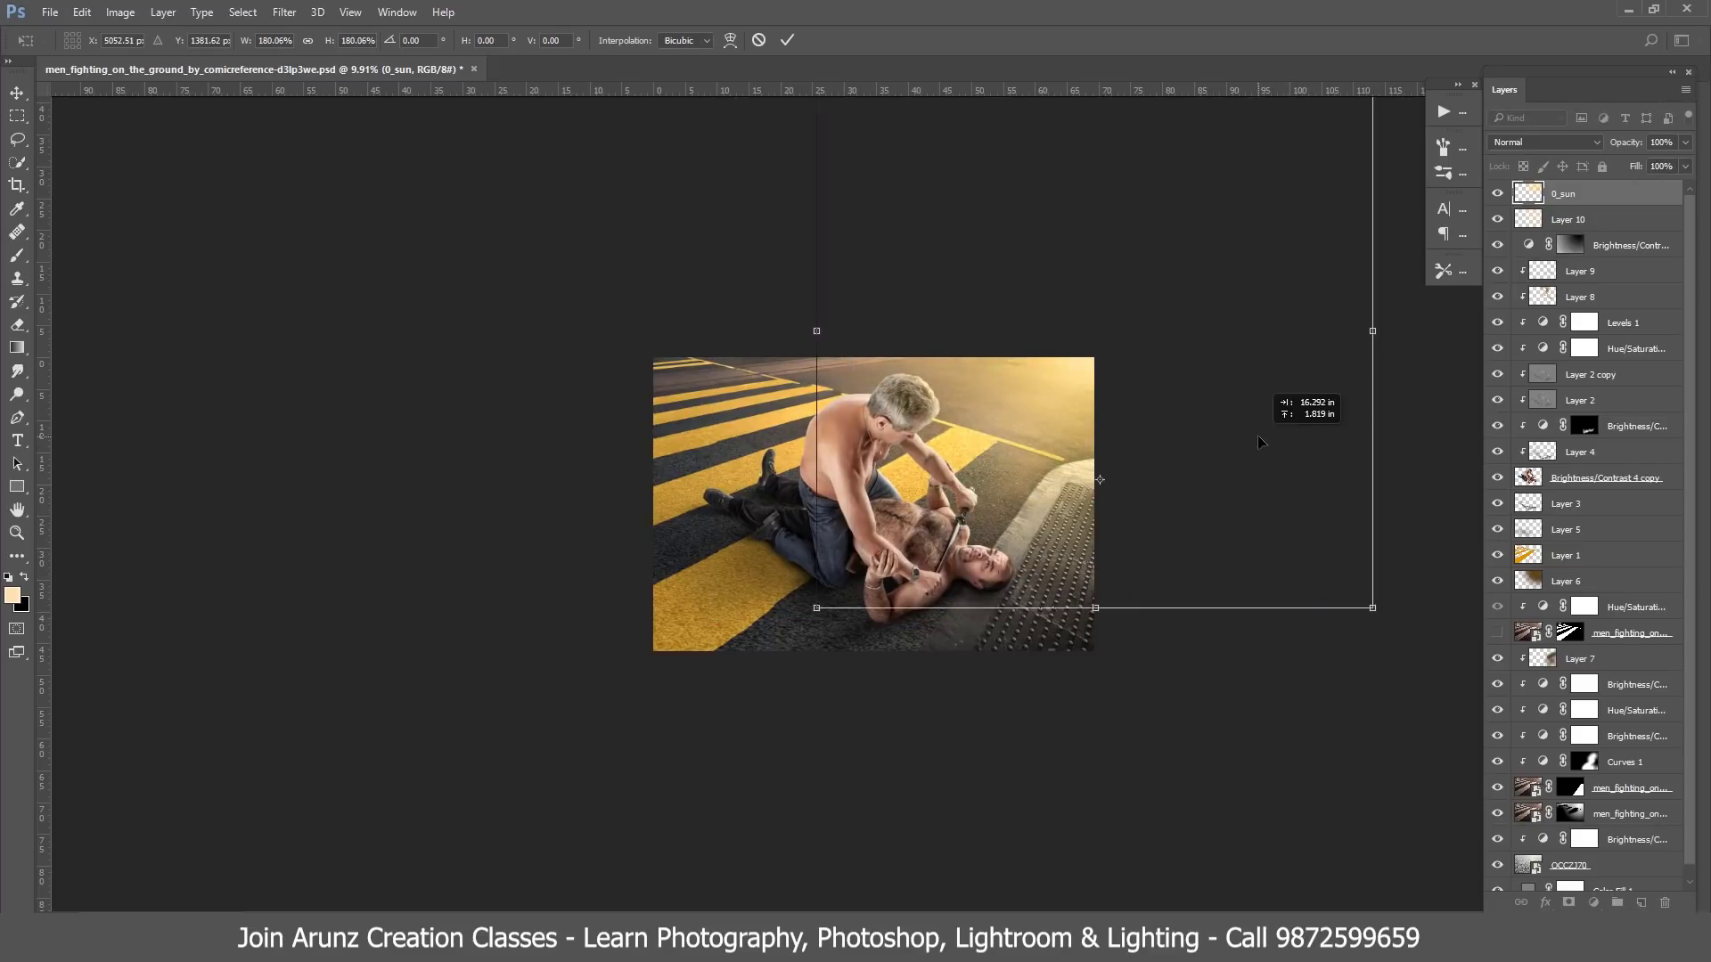
{"action": "left_click_drag", "start_coordinate": [1245, 617], "coordinate": [841, 720]}
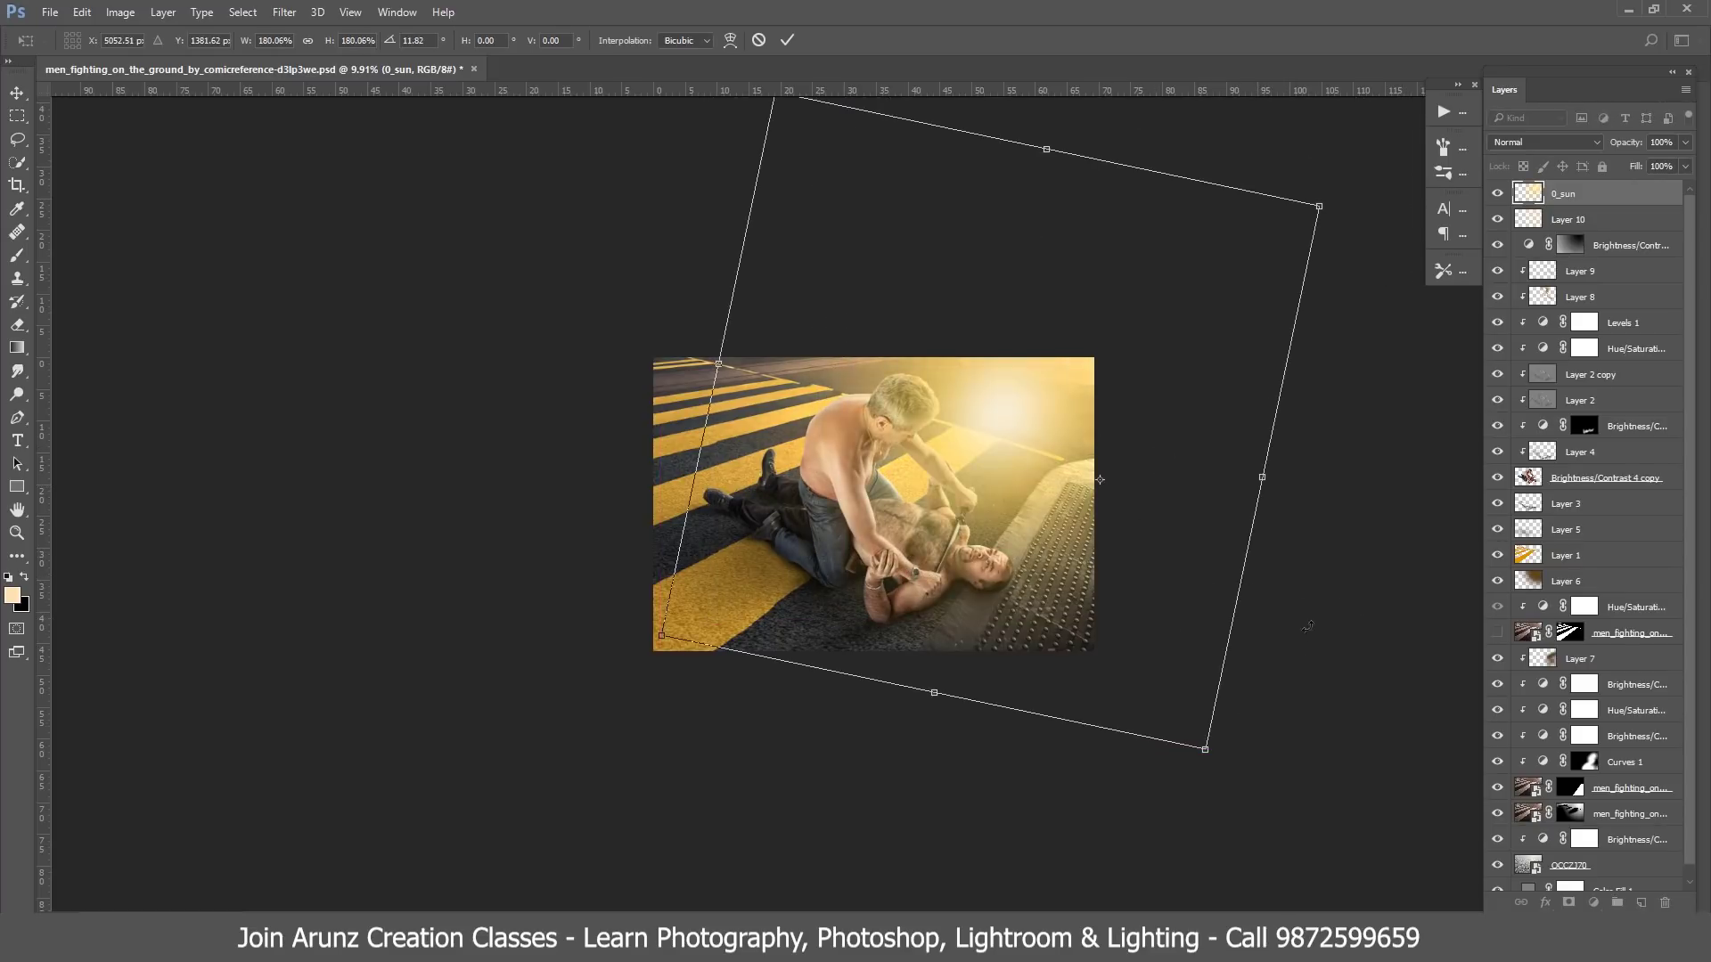
{"action": "mouse_move", "coordinate": [1179, 559]}
{"action": "left_mouse_down"}
{"action": "mouse_move", "coordinate": [1081, 562]}
{"action": "mouse_move", "coordinate": [1074, 524]}
{"action": "mouse_move", "coordinate": [1210, 480]}
{"action": "mouse_move", "coordinate": [1191, 460]}
{"action": "left_mouse_up"}
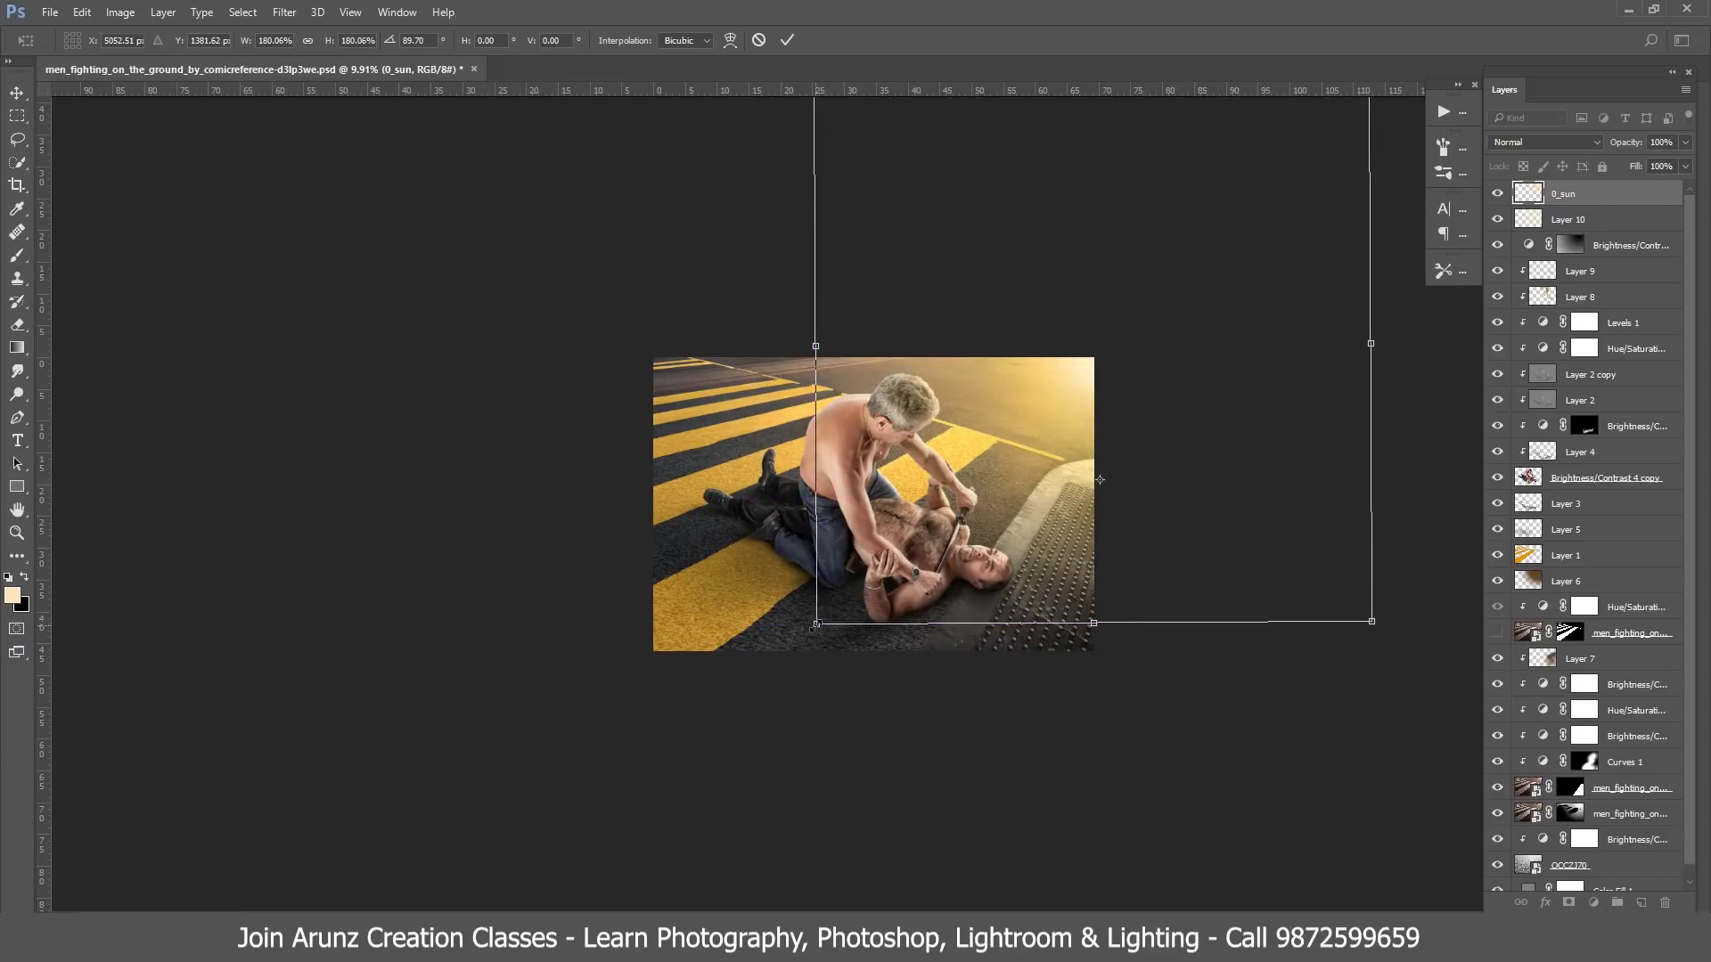
{"action": "left_click_drag", "start_coordinate": [813, 626], "coordinate": [1153, 420]}
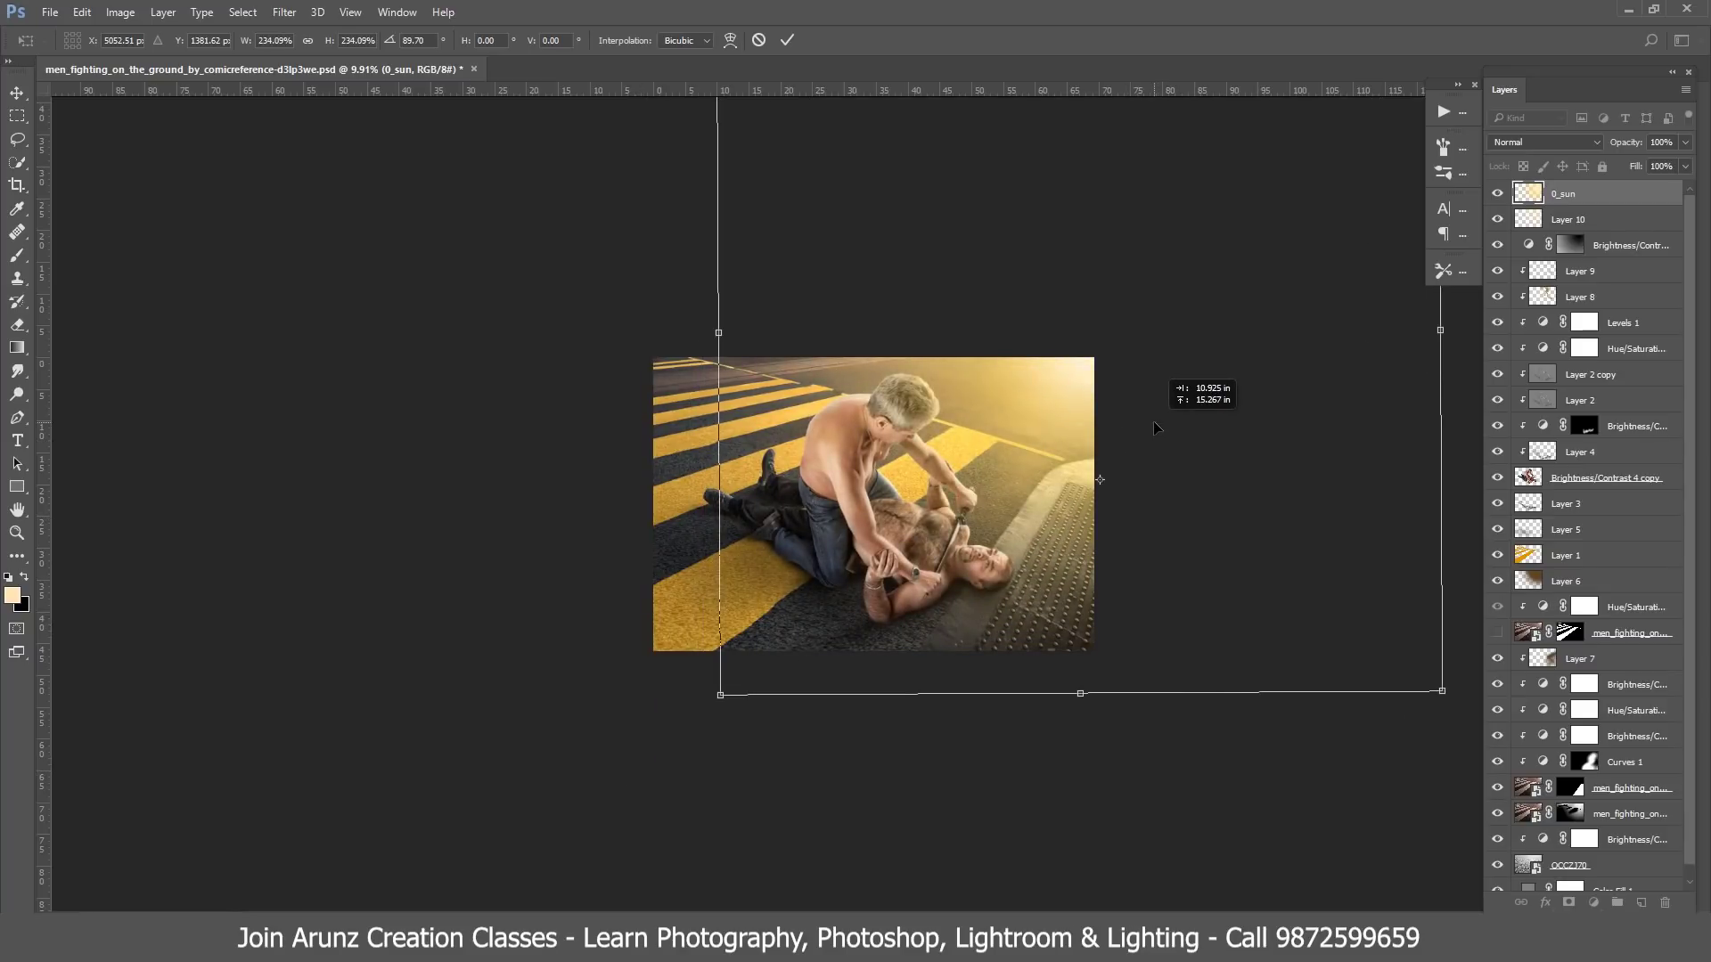
{"action": "key", "text": "Return"}
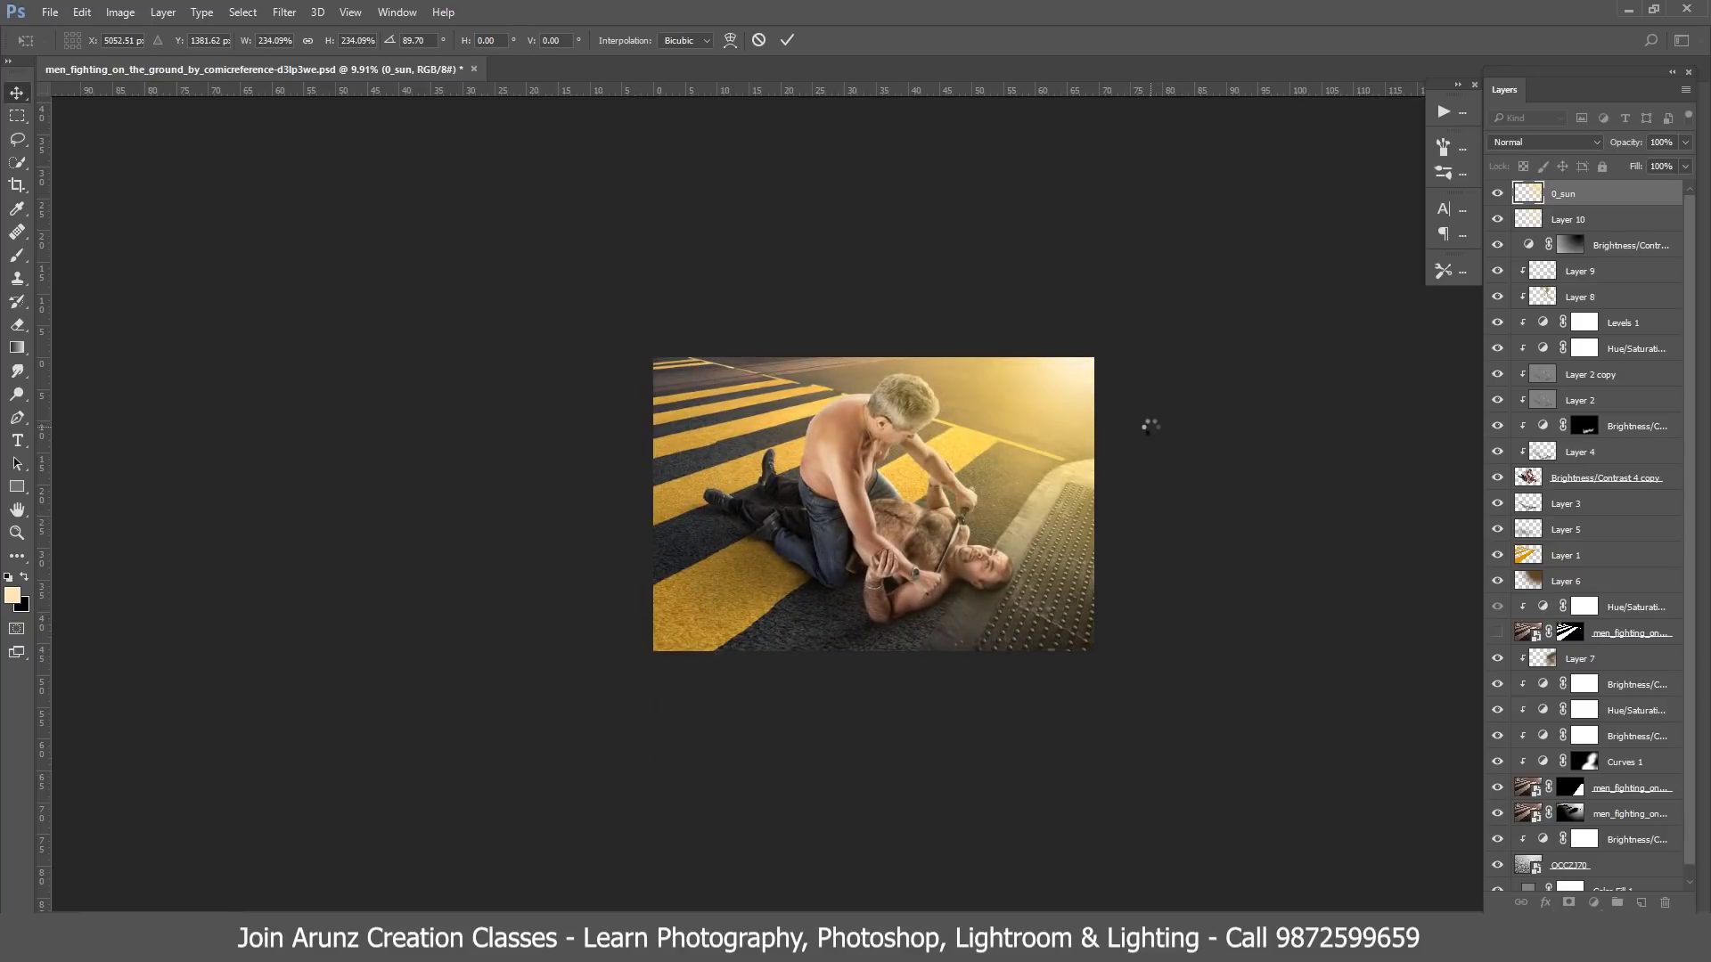
{"action": "left_click", "coordinate": [1534, 144]}
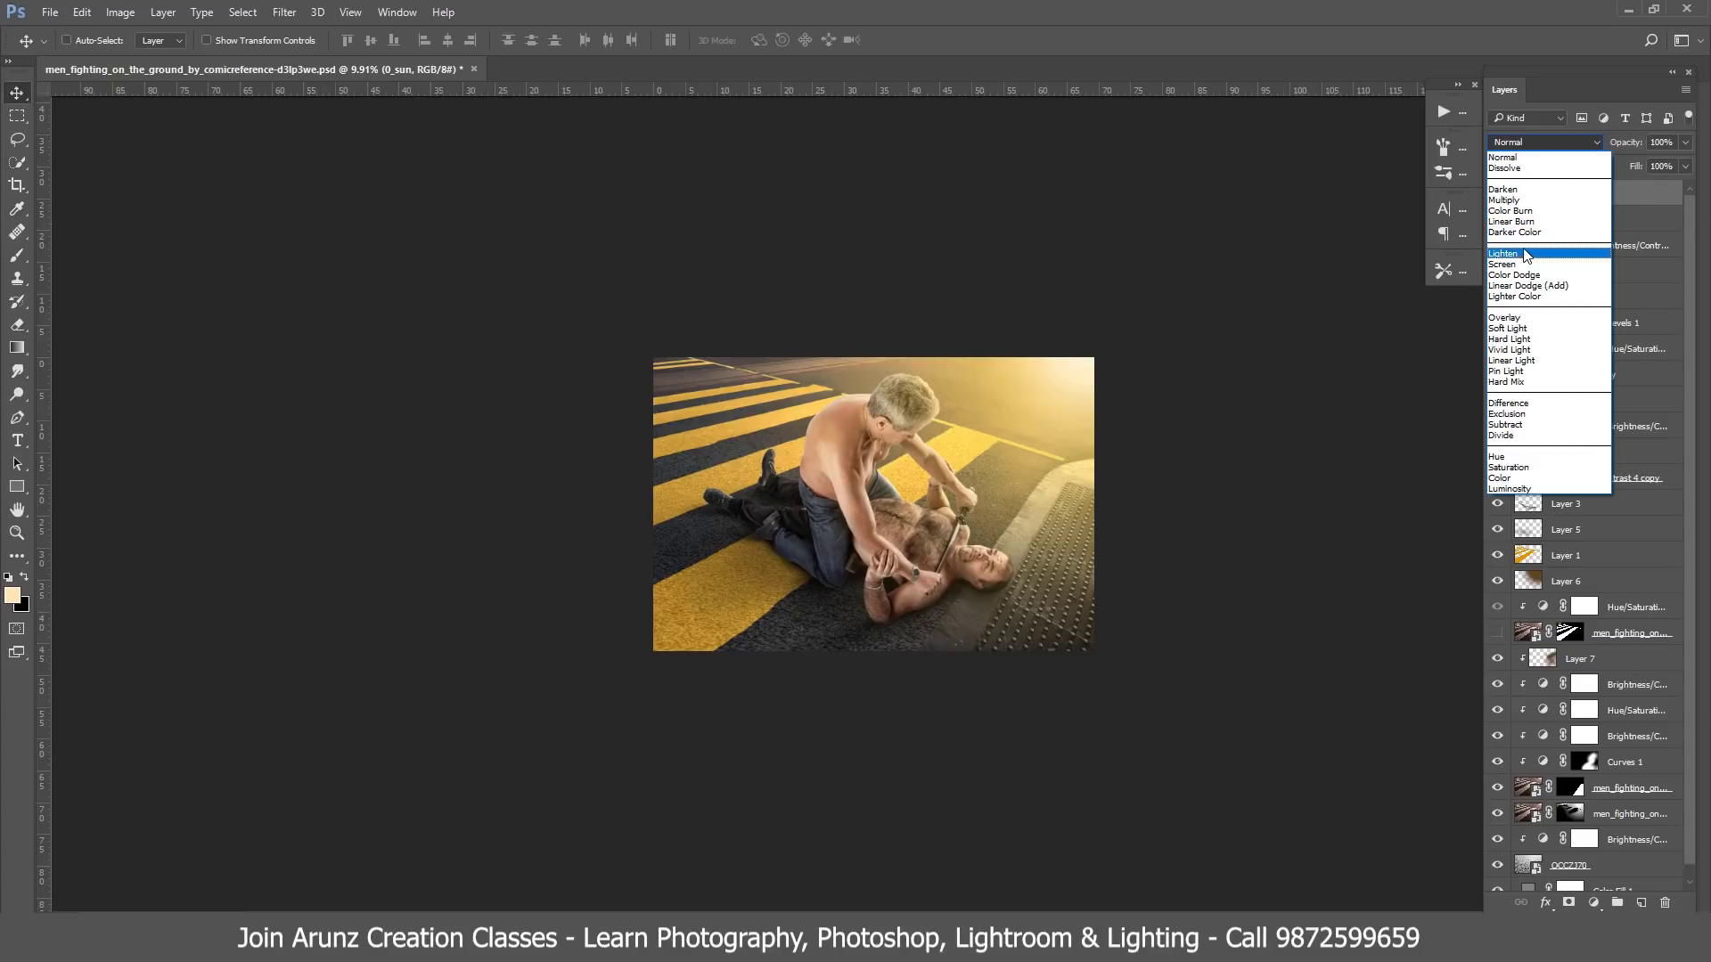
- Step the 0_sun glow through blend modes from Lighten and settle on Pin Light
{"action": "left_click", "coordinate": [1522, 251]}
{"action": "key", "text": "Down"}
{"action": "key", "text": "Down"}
{"action": "key", "text": "Down"}
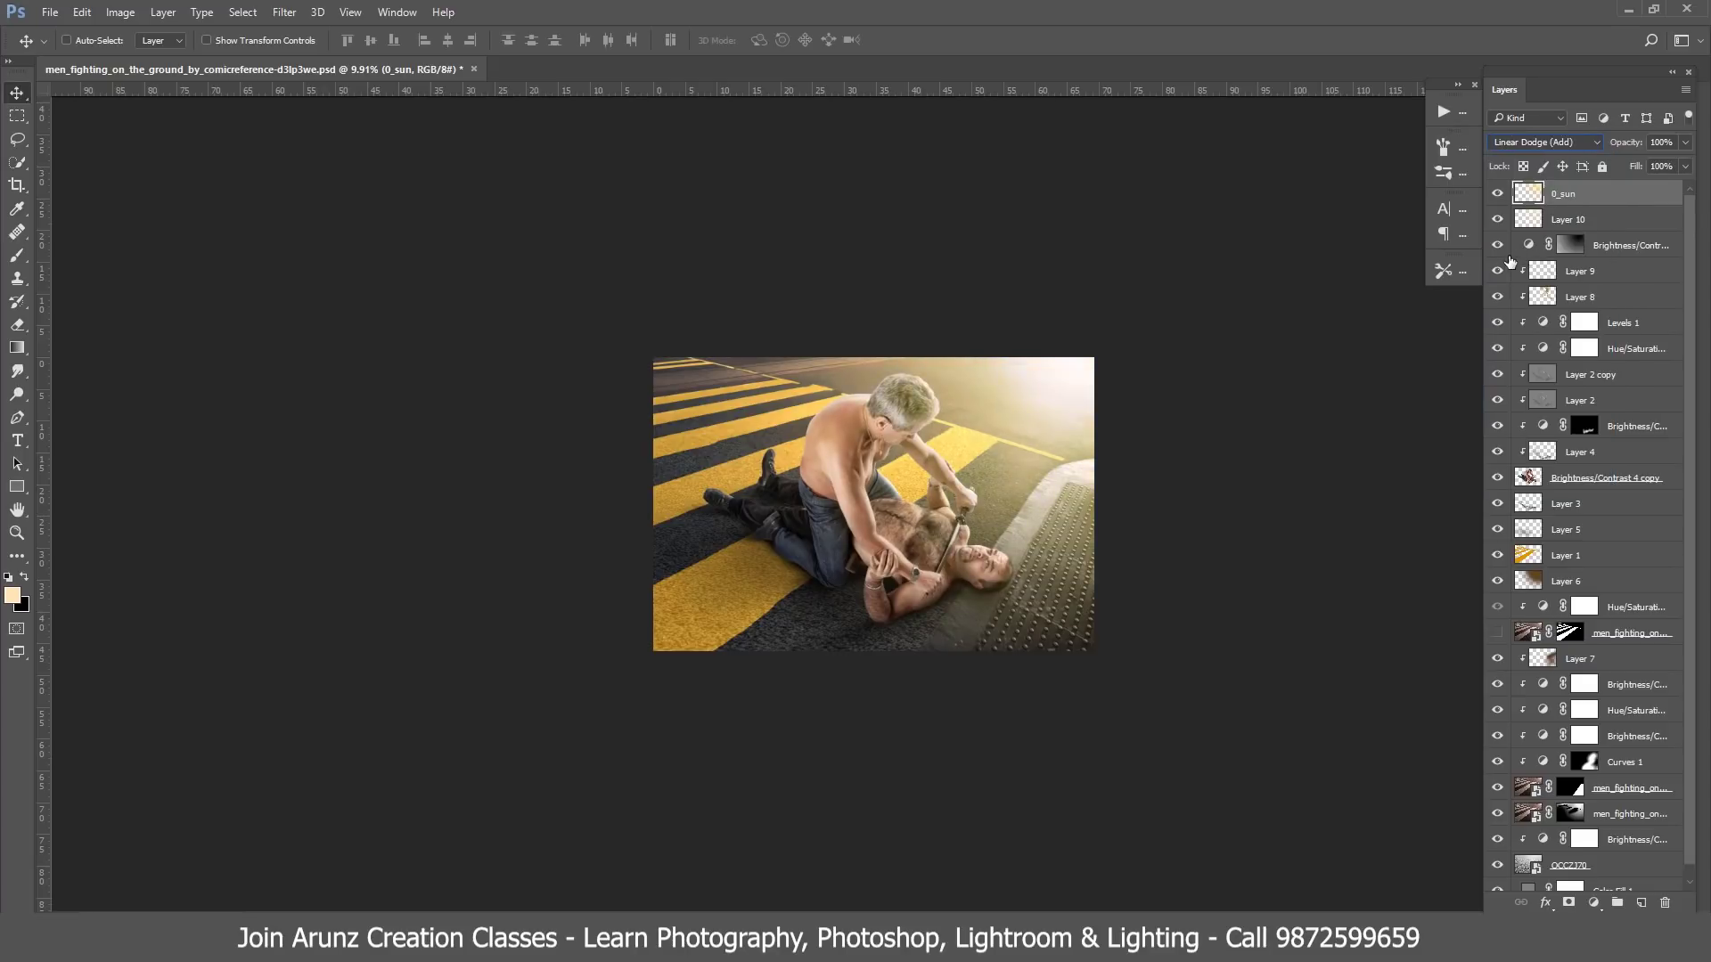
{"action": "key", "text": "Down"}
{"action": "key", "text": "Down"}
{"action": "key", "text": "Down"}
{"action": "key", "text": "Down"}
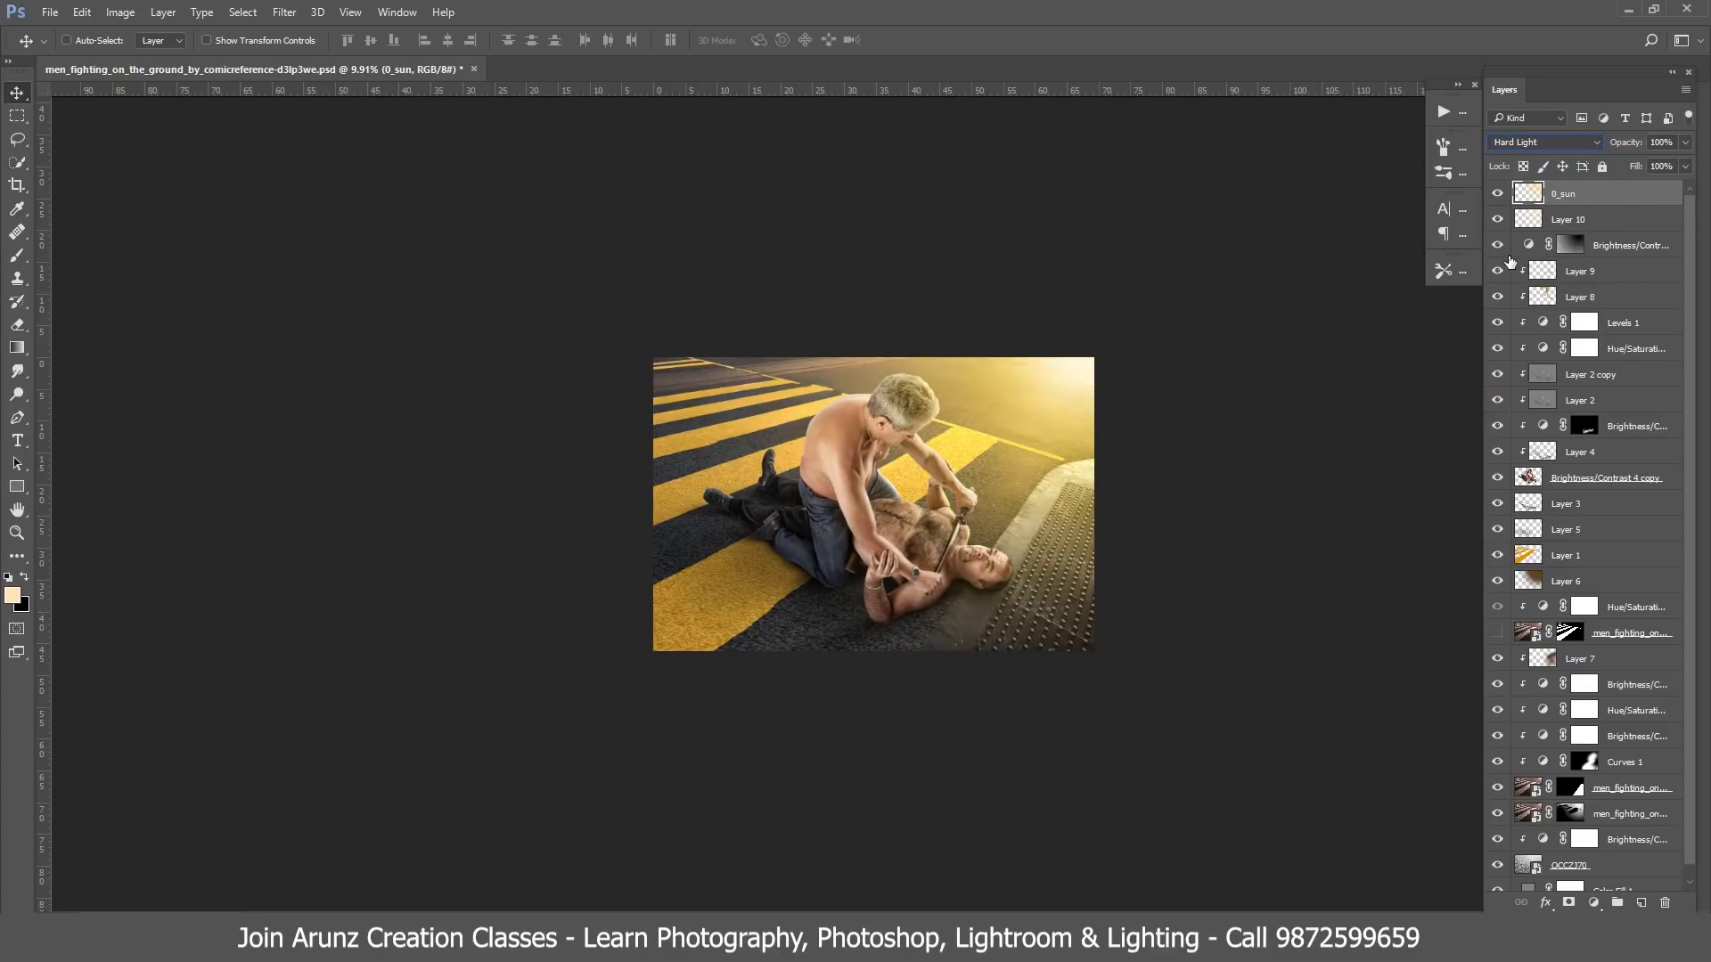
{"action": "key", "text": "Down"}
{"action": "key", "text": "Down"}
{"action": "key", "text": "Down"}
{"action": "key", "text": "Down"}
{"action": "key", "text": "Up"}
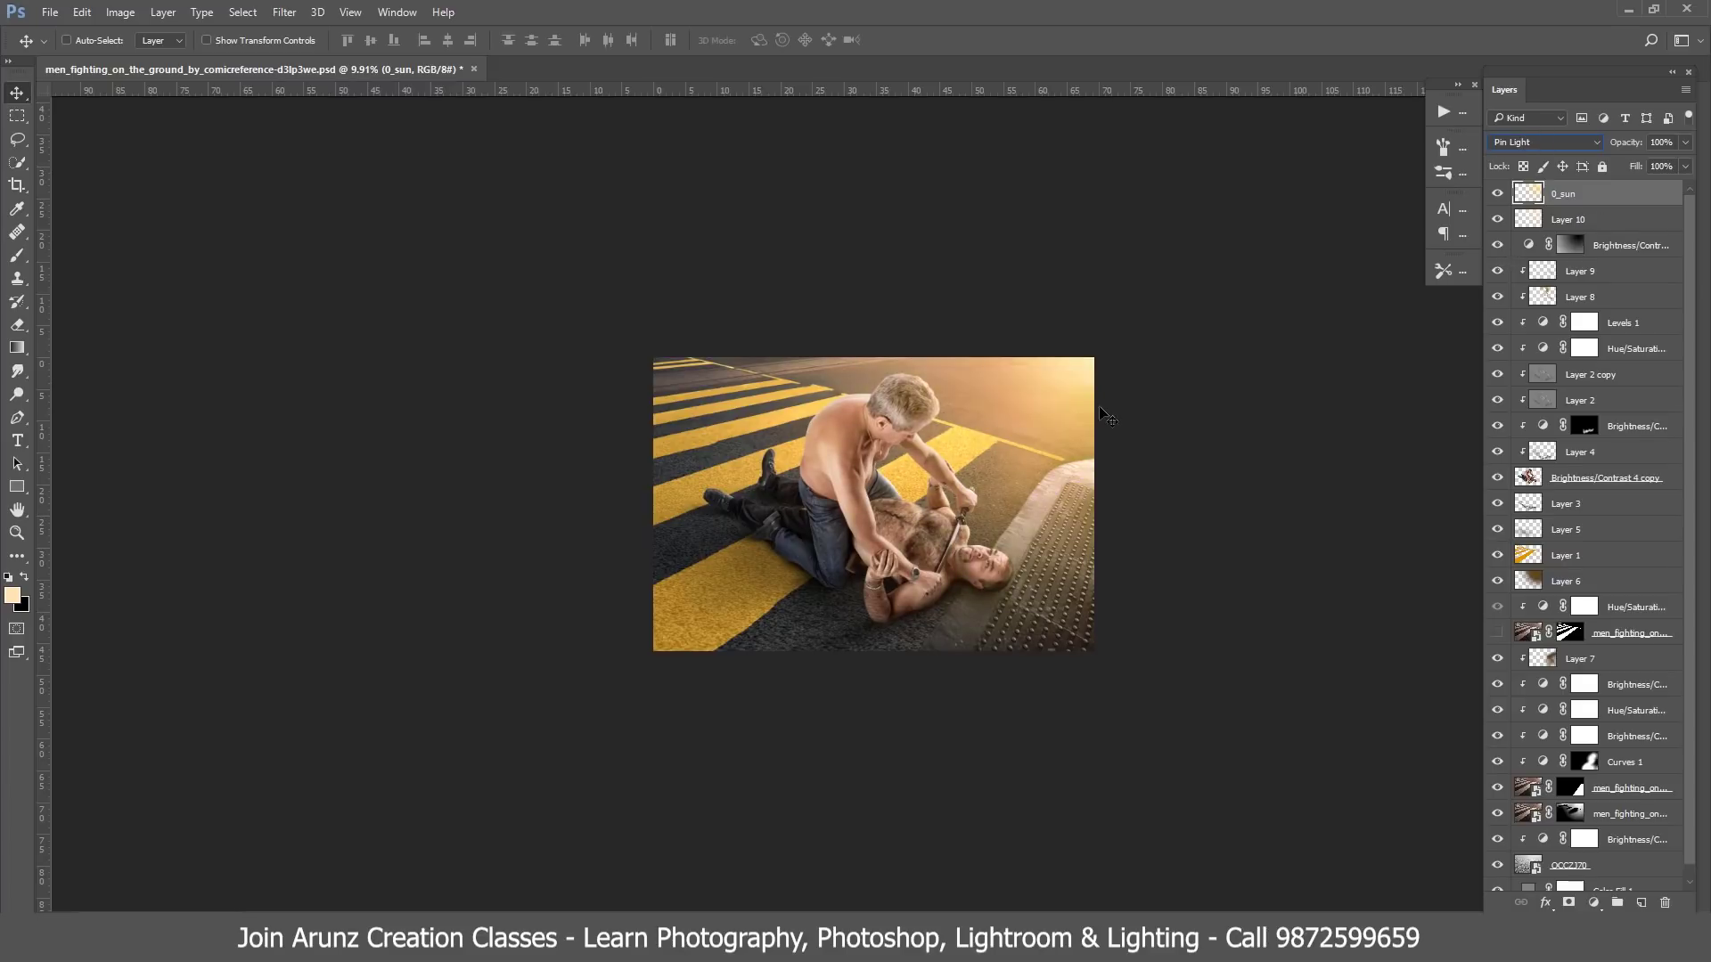
{"action": "key", "text": "ctrl+t"}
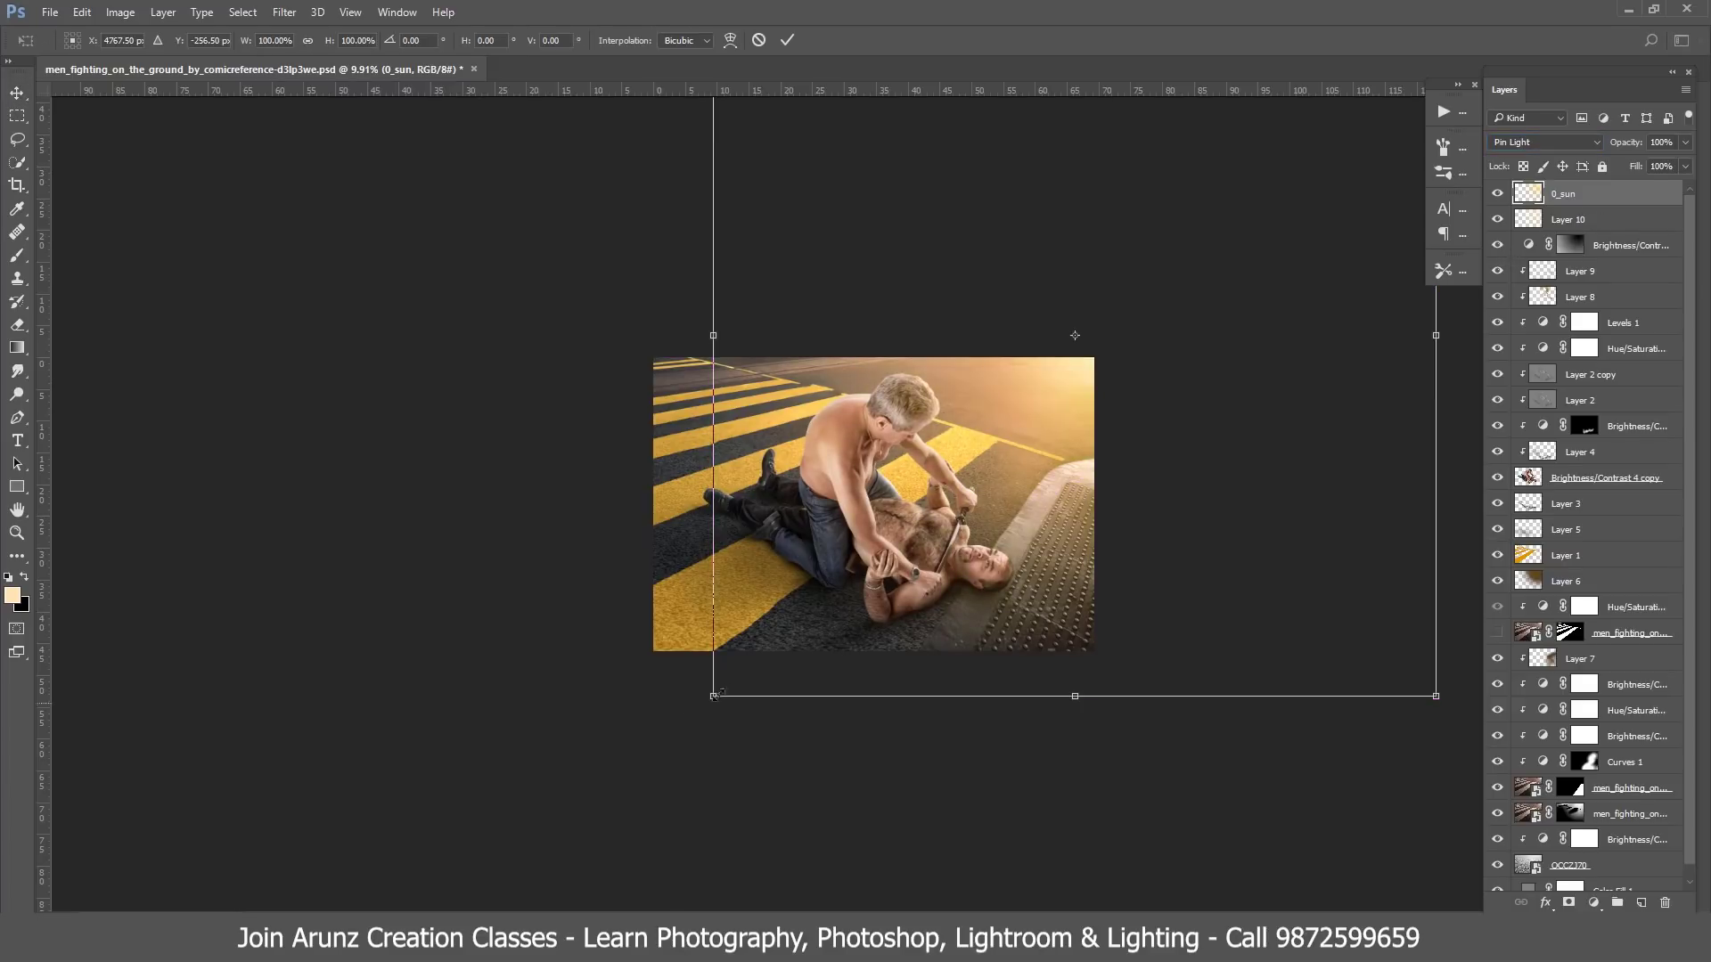
- Shrink the sun glow to about 65% and reposition it slightly up and right
{"action": "left_click_drag", "start_coordinate": [704, 701], "coordinate": [799, 654]}
{"action": "left_click_drag", "start_coordinate": [1215, 465], "coordinate": [1065, 446]}
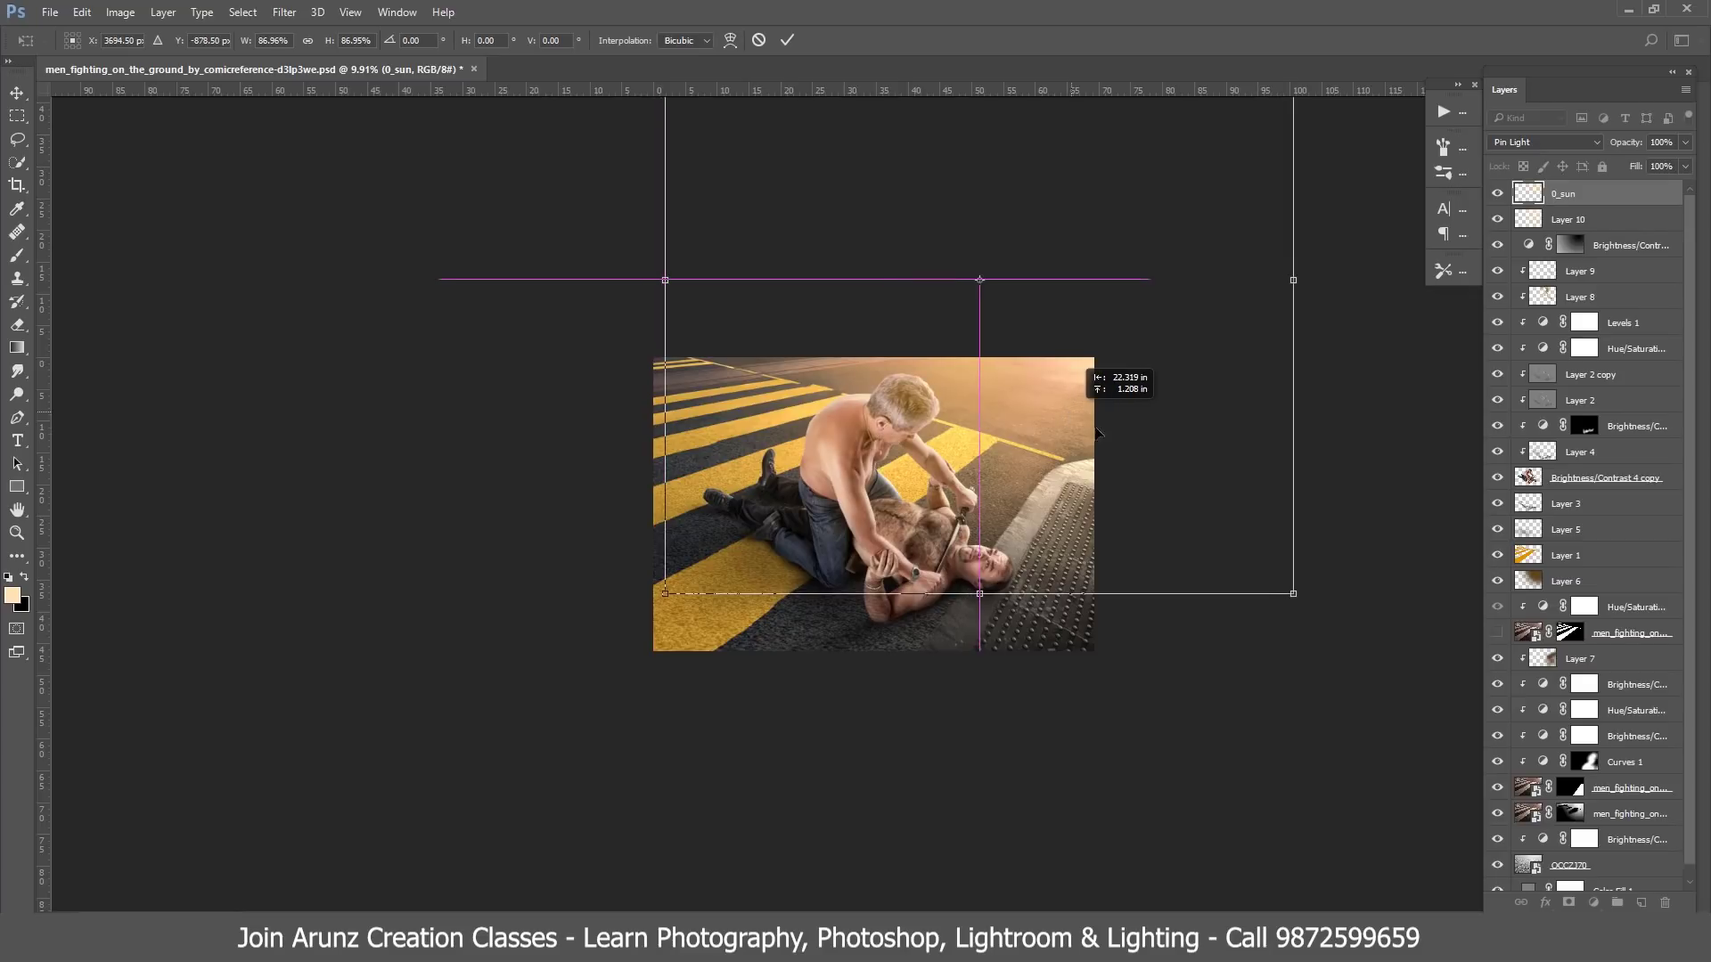
{"action": "left_click_drag", "start_coordinate": [1065, 446], "coordinate": [1087, 415]}
{"action": "left_click_drag", "start_coordinate": [1293, 593], "coordinate": [1115, 416]}
{"action": "left_click_drag", "start_coordinate": [1060, 321], "coordinate": [1231, 473]}
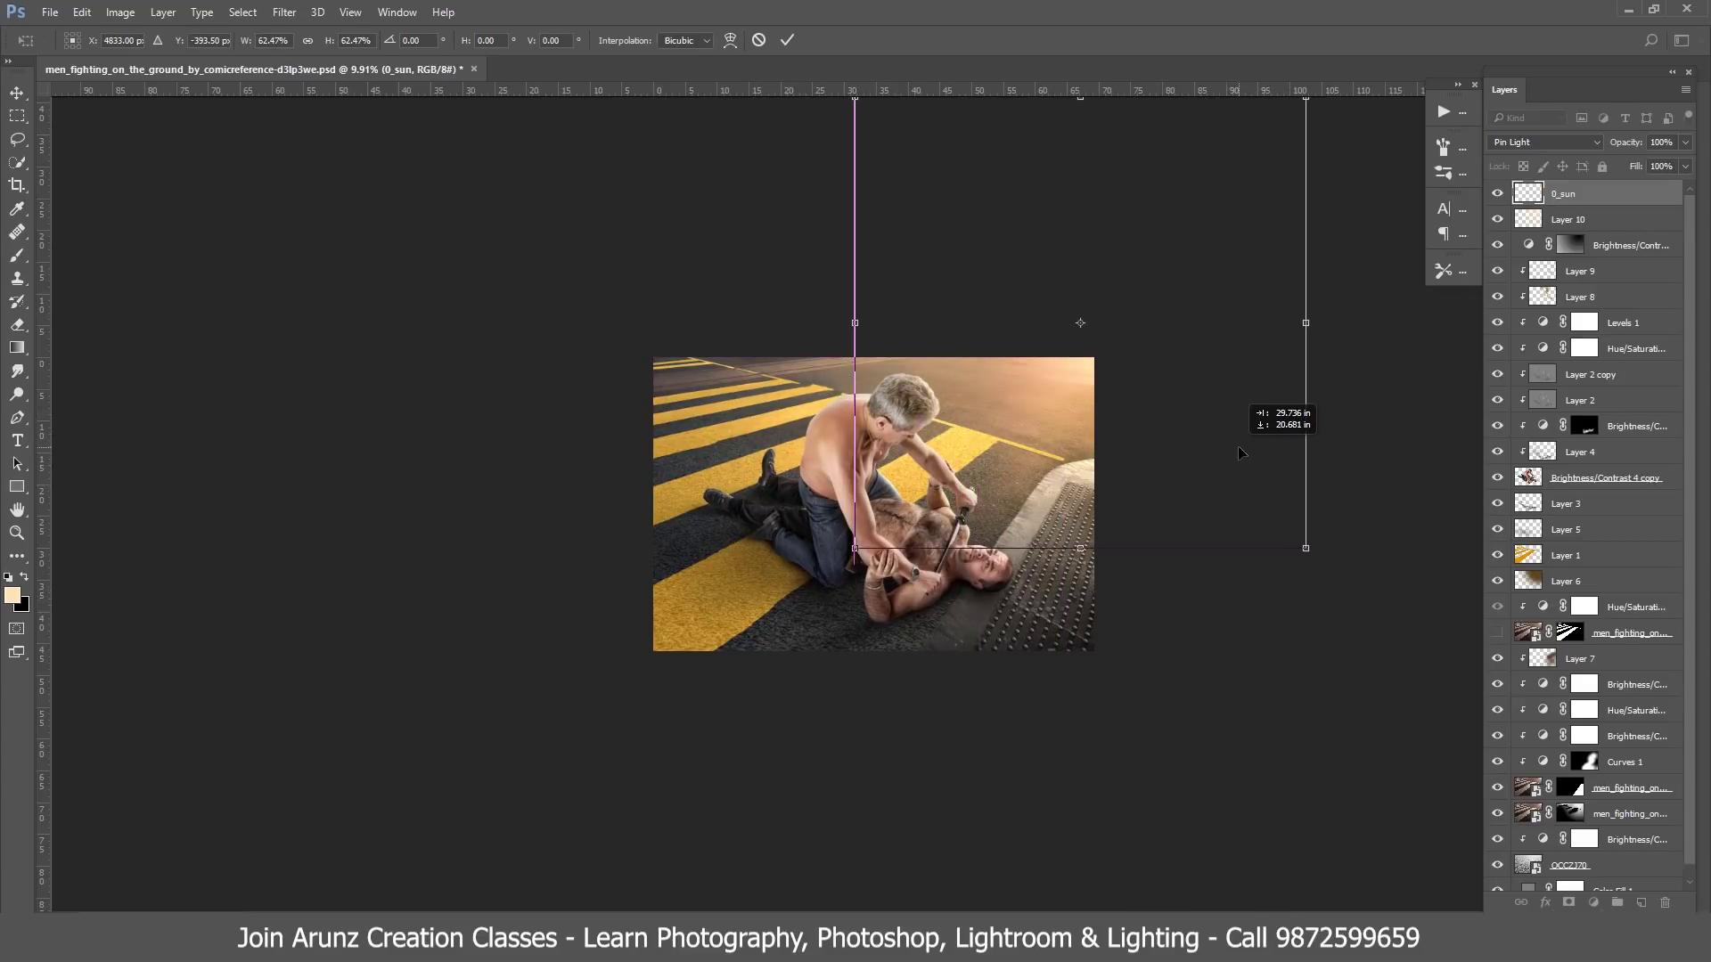
{"action": "left_click_drag", "start_coordinate": [1231, 473], "coordinate": [1215, 456]}
{"action": "left_click_drag", "start_coordinate": [863, 555], "coordinate": [844, 572]}
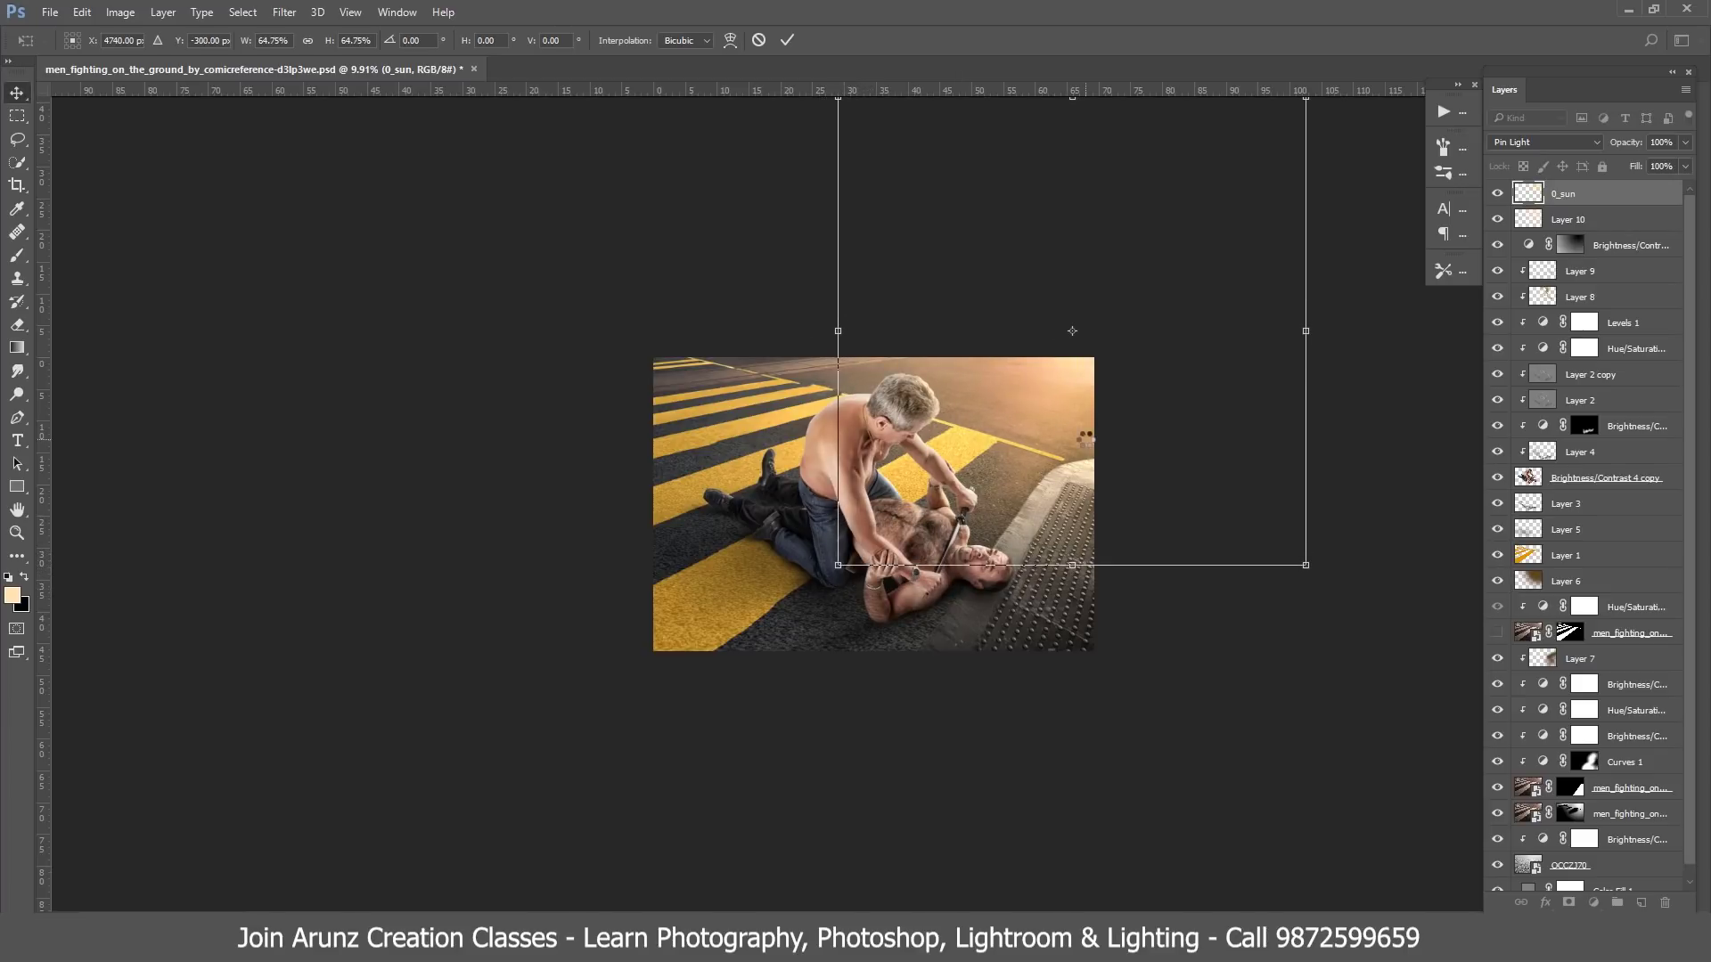
{"action": "key", "text": "Return"}
- Set the glow's fill to 79% and duplicate it as 0_sun copy, shifting it left
{"action": "left_click", "coordinate": [1685, 169]}
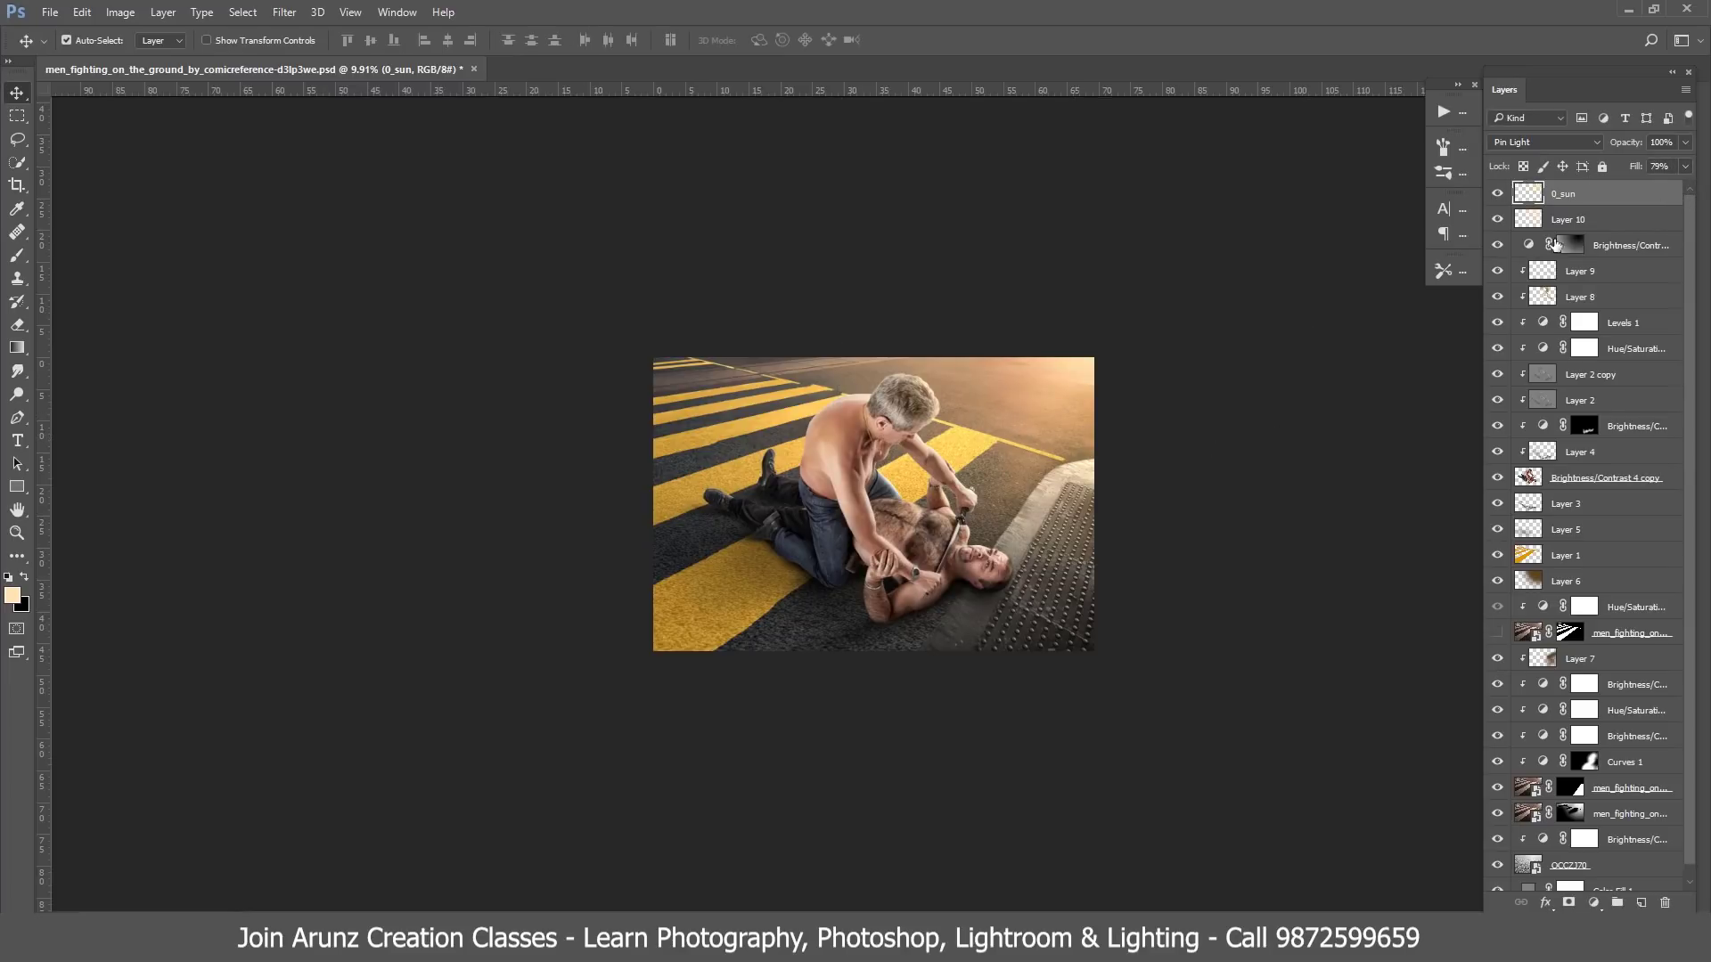
{"action": "key", "text": "ctrl+alt+t"}
{"action": "mouse_move", "coordinate": [1168, 398]}
{"action": "left_mouse_down"}
{"action": "mouse_move", "coordinate": [796, 362]}
{"action": "mouse_move", "coordinate": [903, 706]}
{"action": "mouse_move", "coordinate": [744, 643]}
{"action": "mouse_move", "coordinate": [844, 699]}
{"action": "mouse_move", "coordinate": [1101, 776]}
{"action": "mouse_move", "coordinate": [964, 732]}
{"action": "mouse_move", "coordinate": [1148, 732]}
{"action": "mouse_move", "coordinate": [1089, 522]}
{"action": "mouse_move", "coordinate": [946, 315]}
{"action": "mouse_move", "coordinate": [1139, 303]}
{"action": "mouse_move", "coordinate": [847, 308]}
{"action": "mouse_move", "coordinate": [704, 361]}
{"action": "mouse_move", "coordinate": [699, 393]}
{"action": "left_mouse_up"}
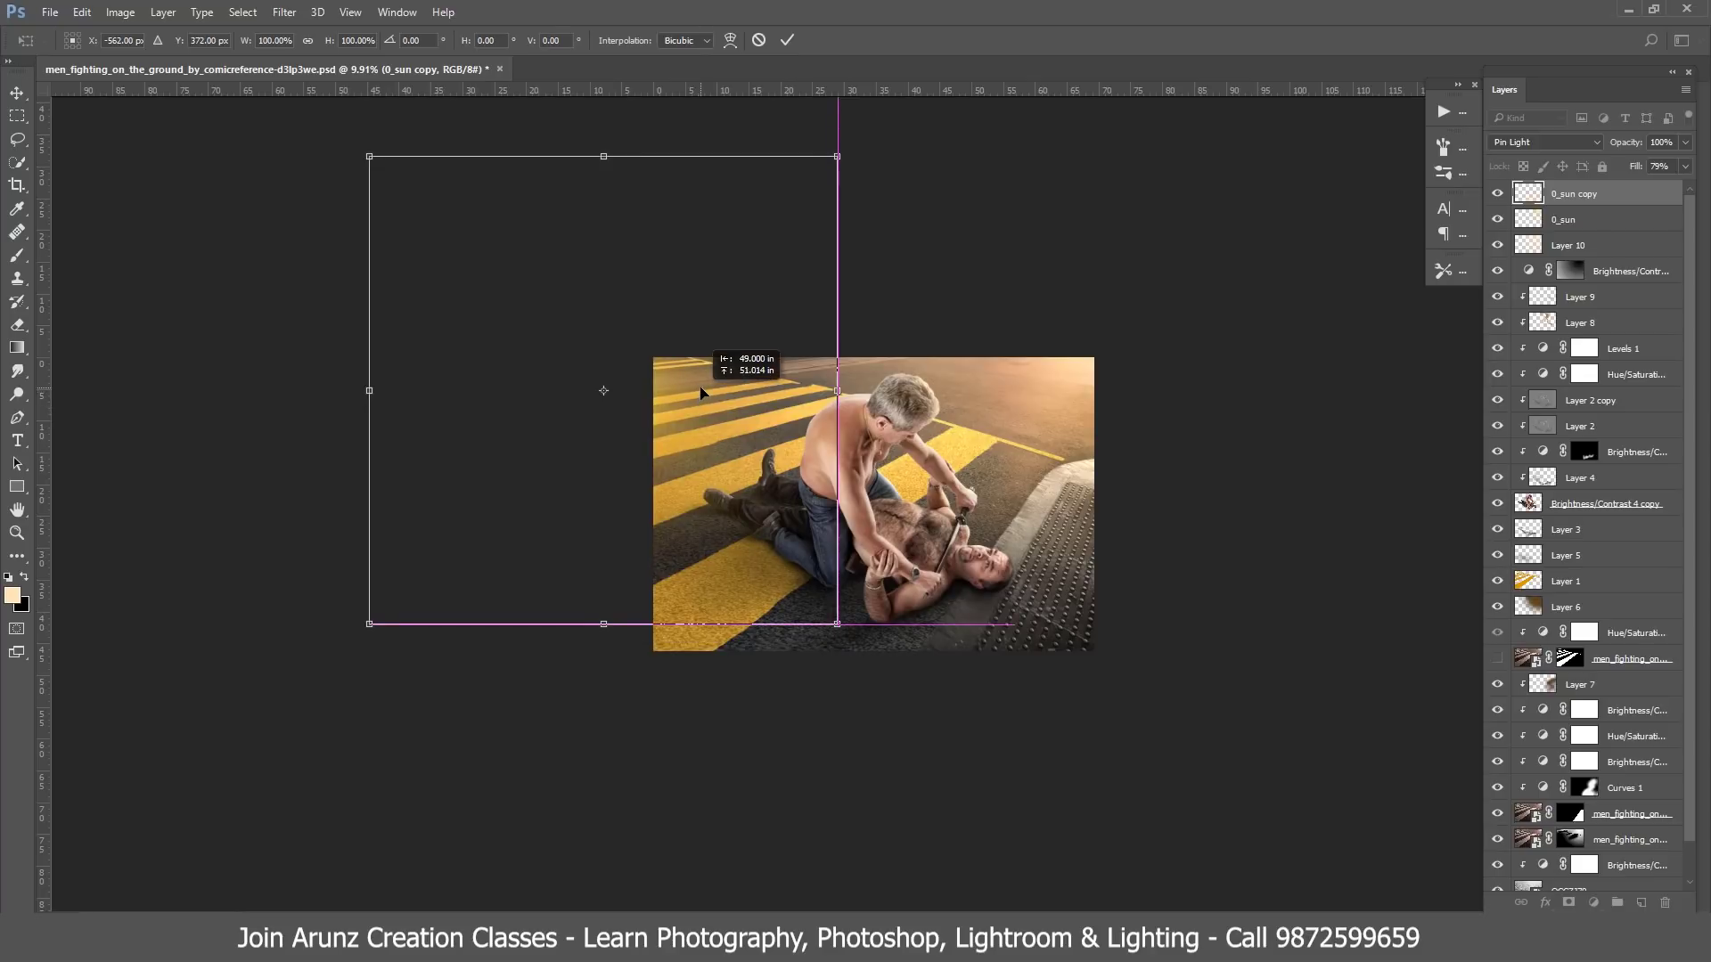
- Commit the 0_sun copy placement on the left and set its fill to 46%
{"action": "key", "text": "Return"}
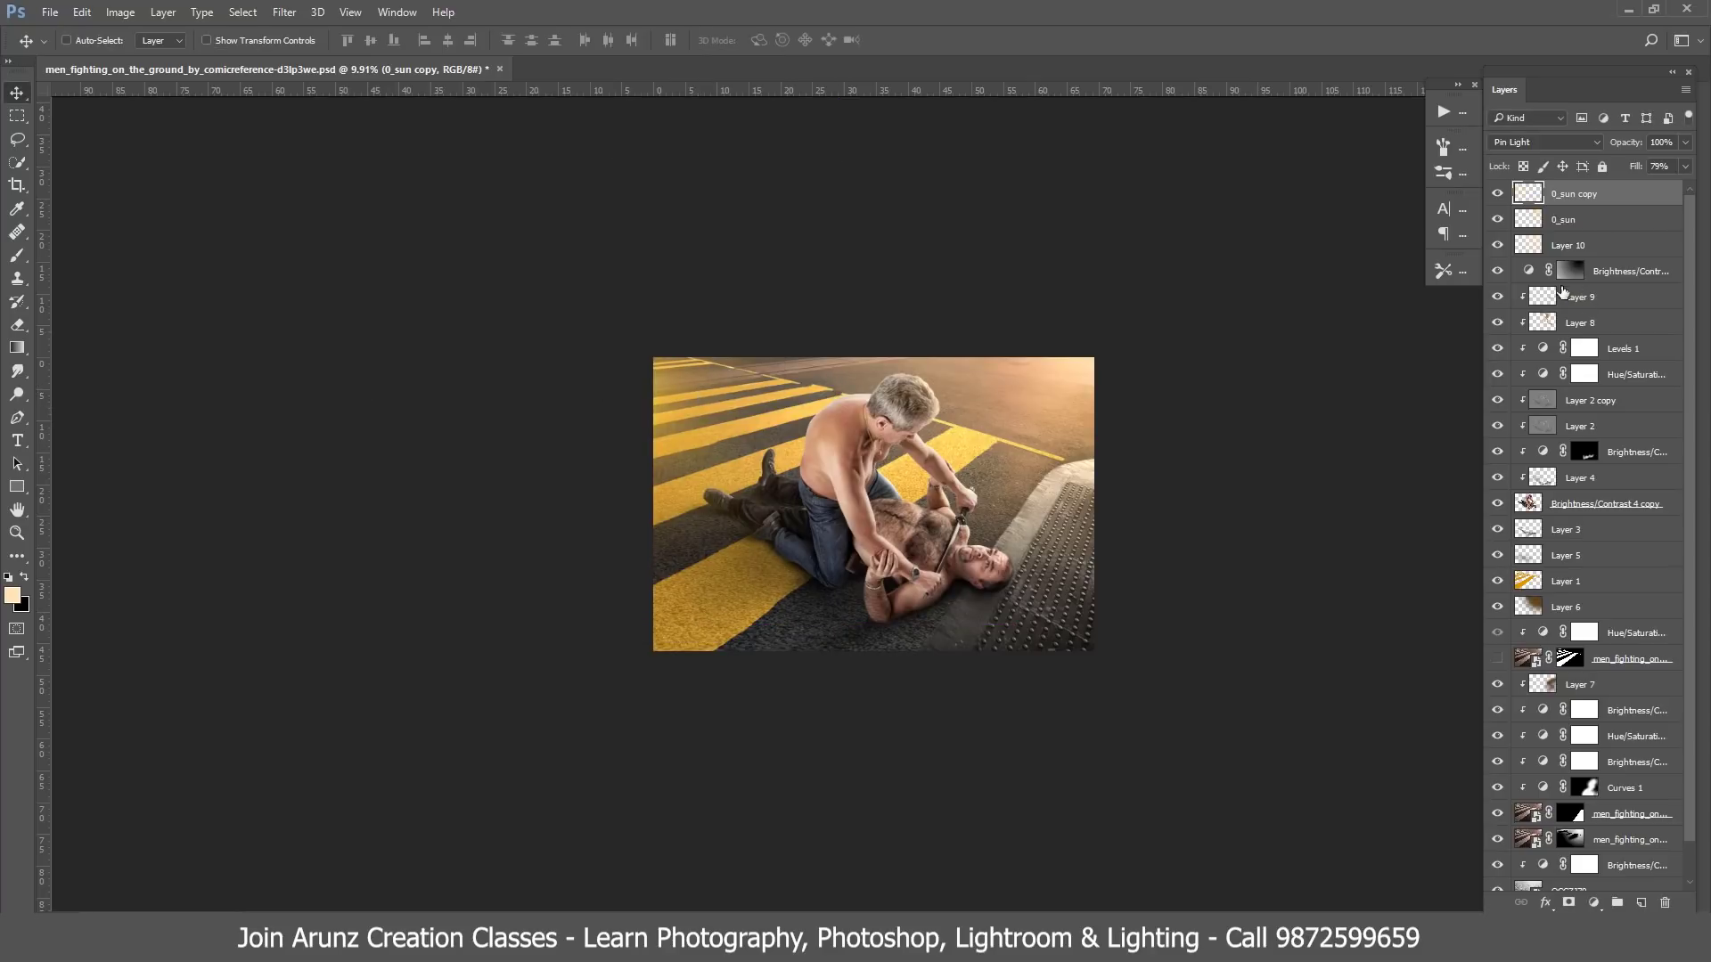
{"action": "left_click", "coordinate": [1497, 194]}
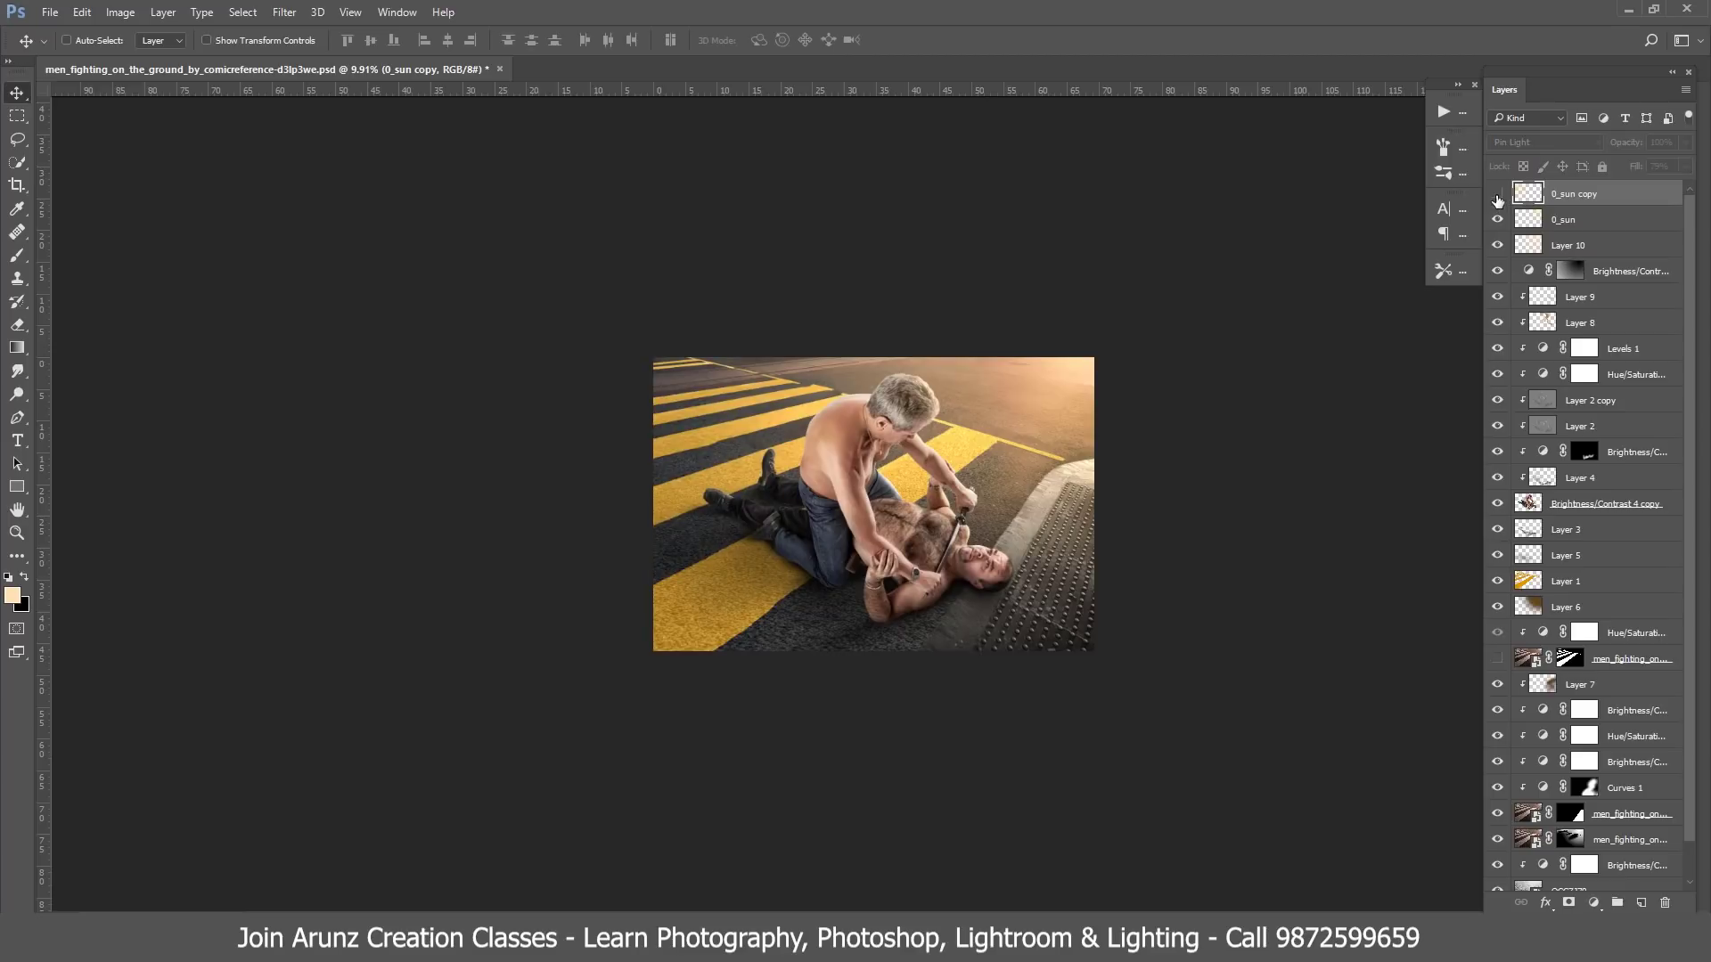
{"action": "left_click", "coordinate": [1497, 194]}
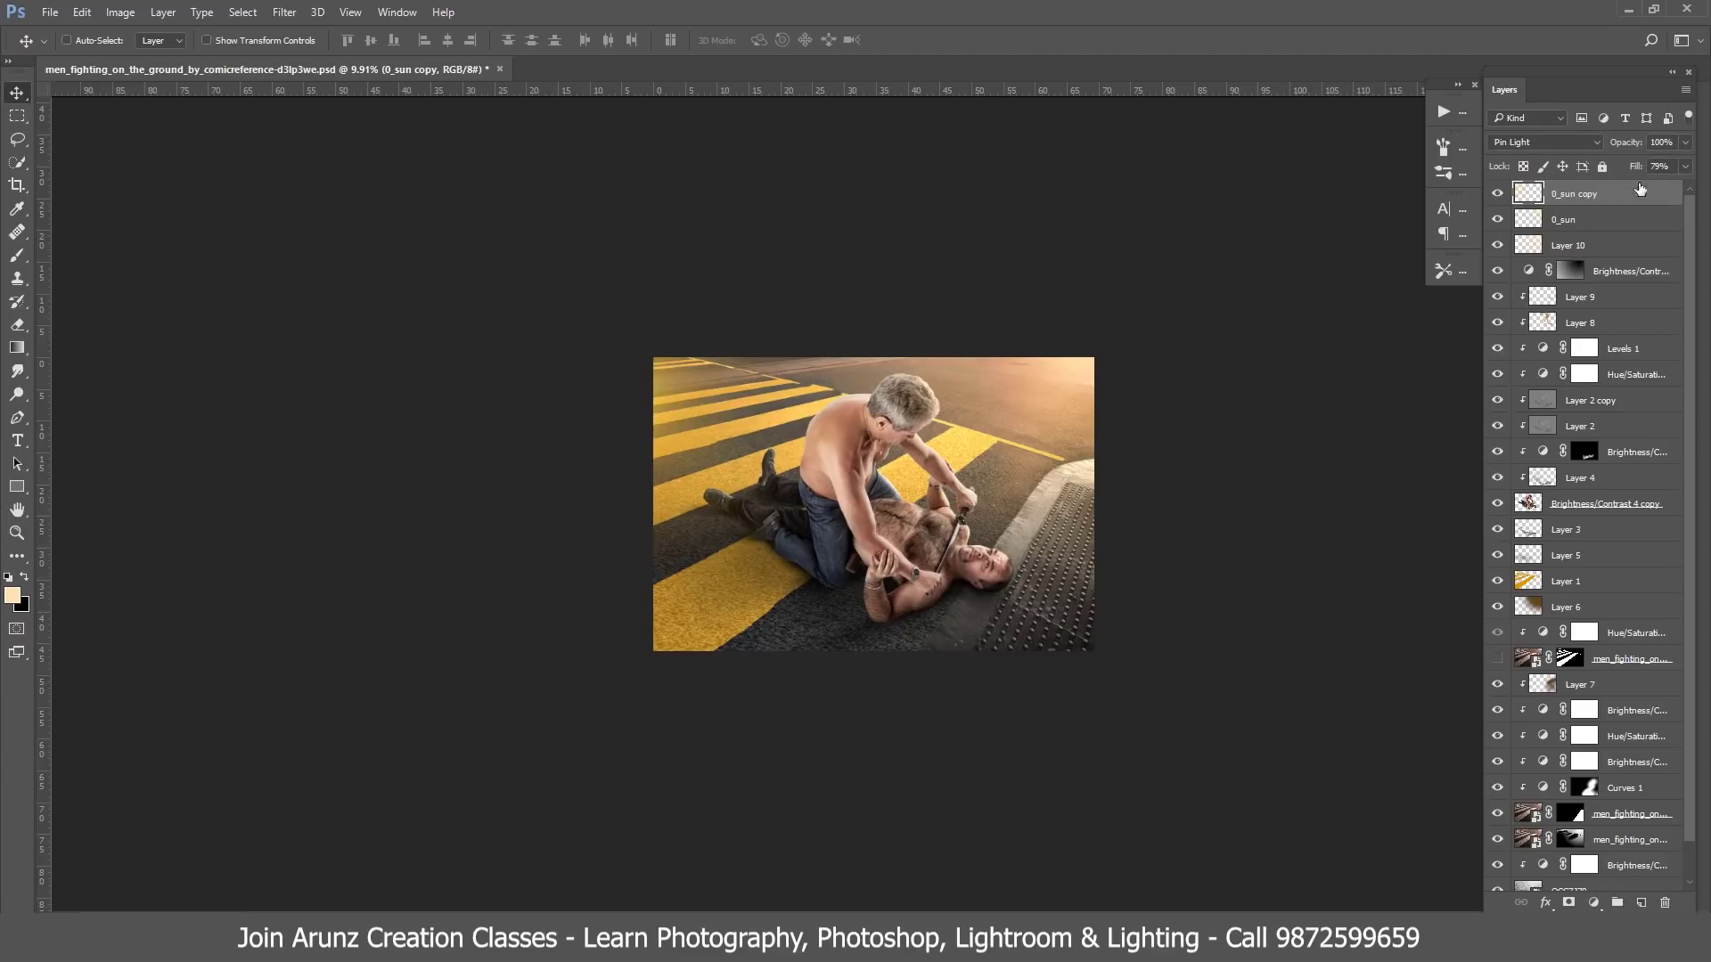
{"action": "left_click", "coordinate": [1684, 166]}
{"action": "left_click_drag", "start_coordinate": [1665, 187], "coordinate": [1609, 189]}
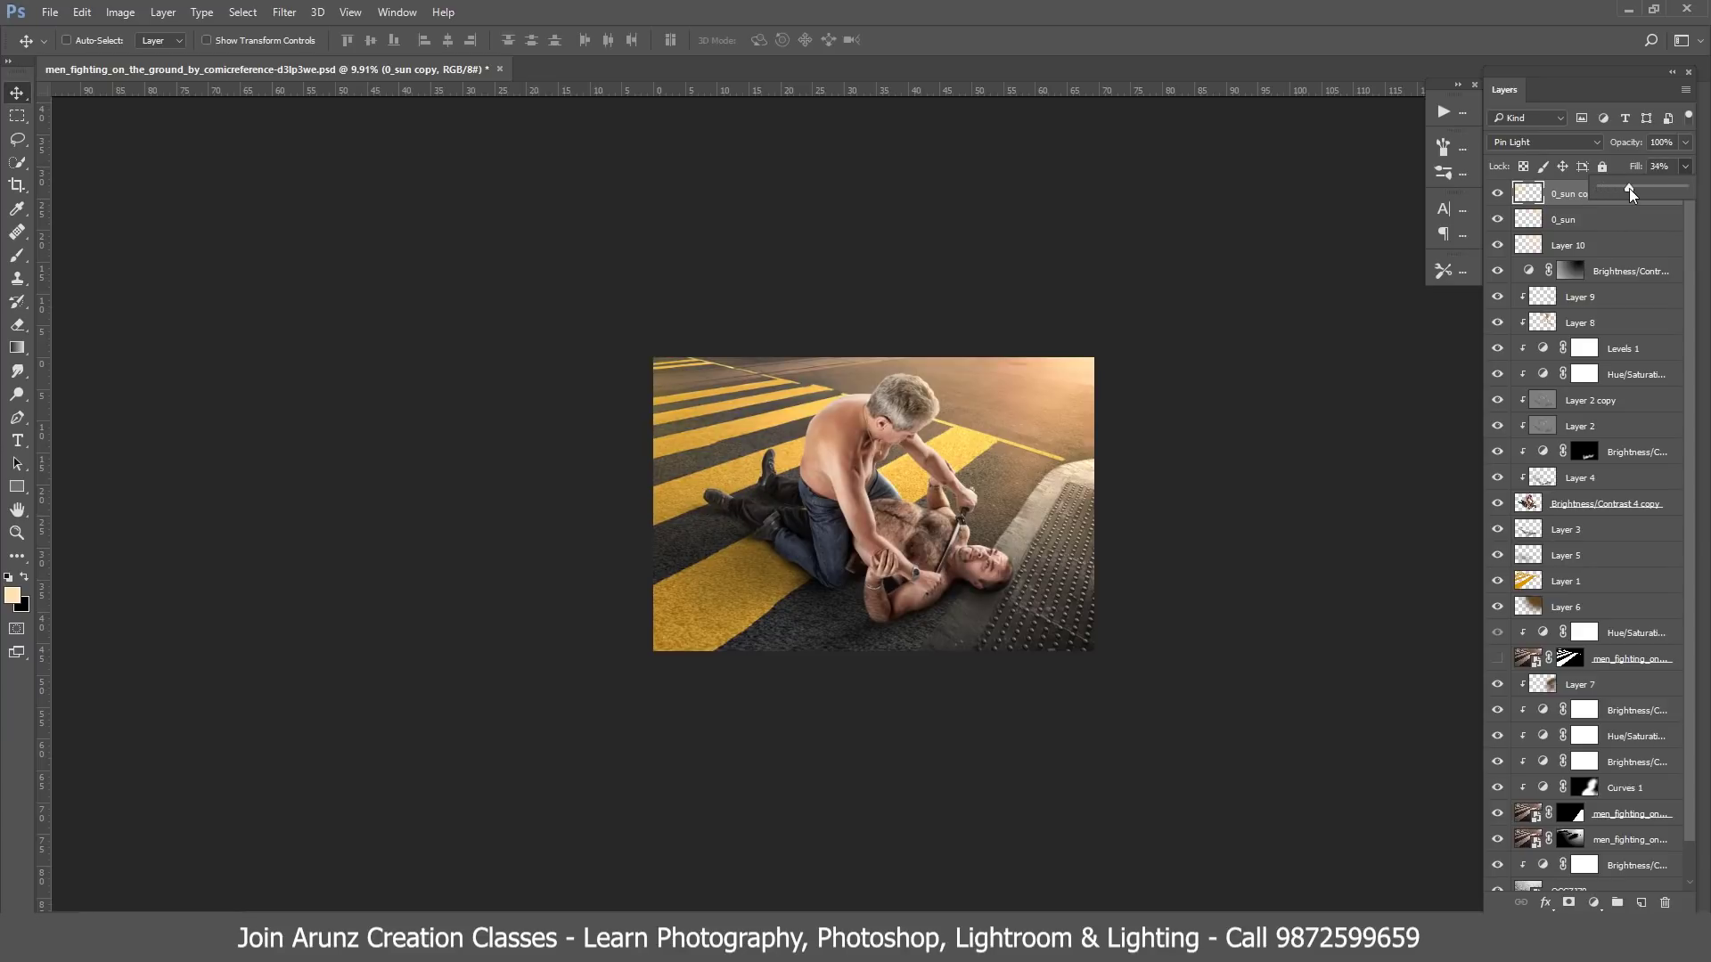
{"action": "left_click_drag", "start_coordinate": [1629, 189], "coordinate": [1630, 189]}
{"action": "left_click", "coordinate": [1638, 188]}
- Move the 0_sun copy glow down and widen it across the lower left
{"action": "key", "text": "ctrl+t"}
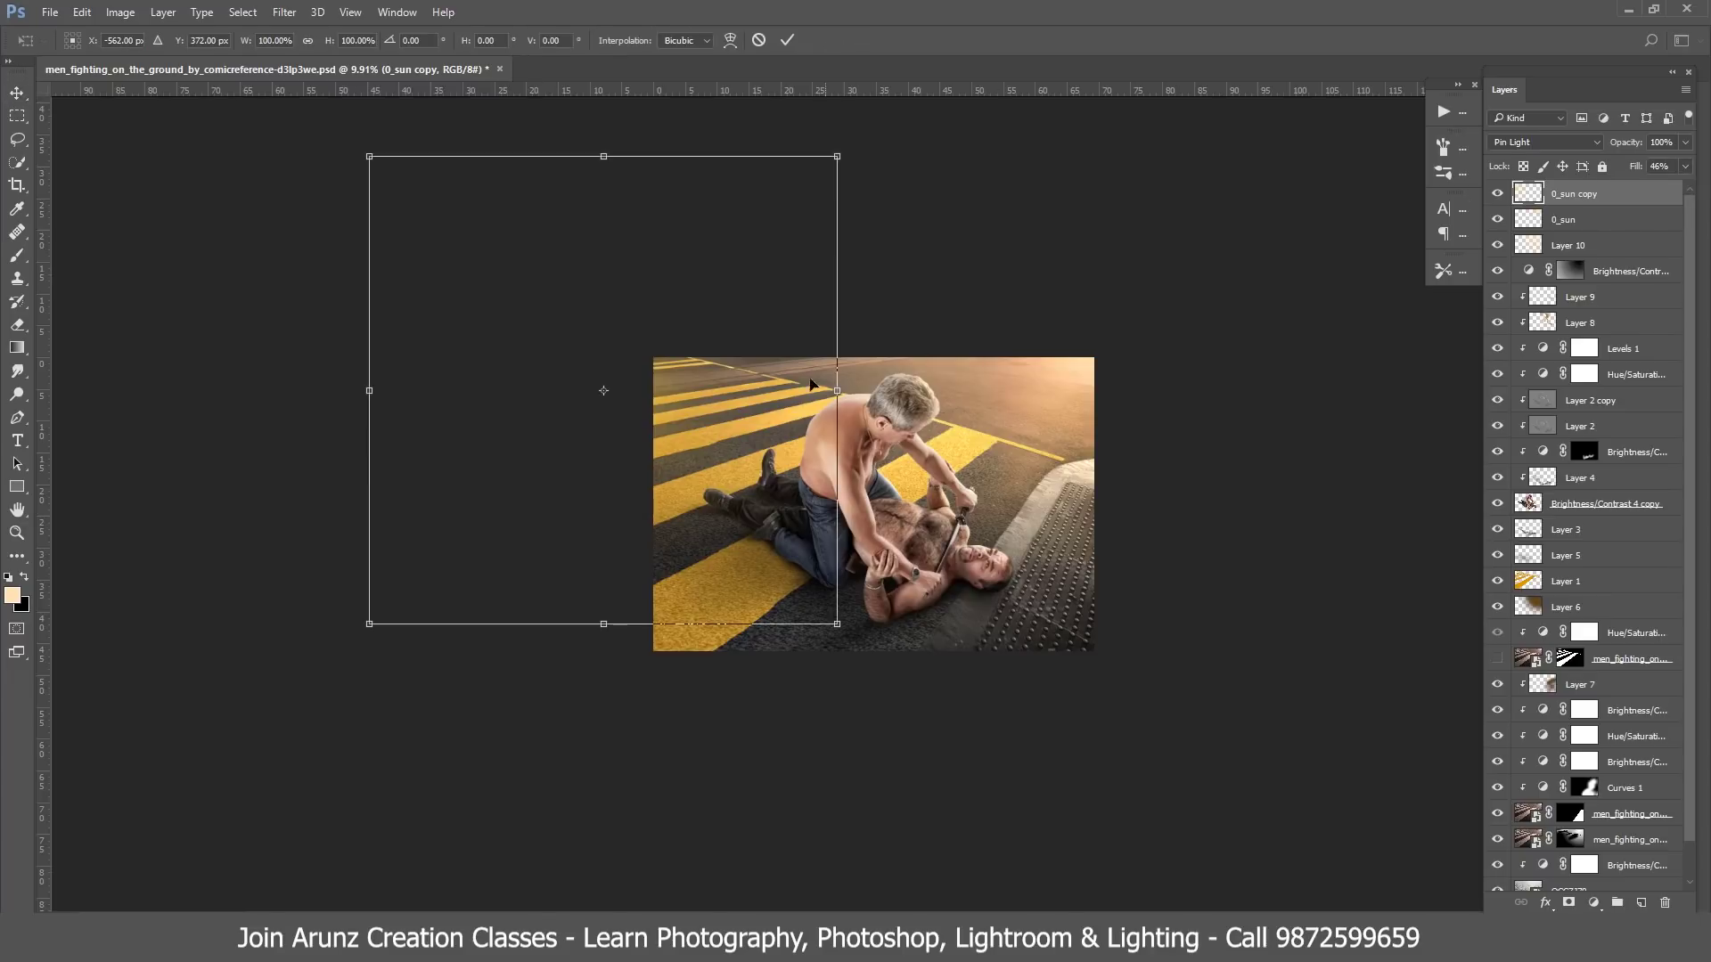
{"action": "mouse_move", "coordinate": [796, 439]}
{"action": "left_mouse_down"}
{"action": "mouse_move", "coordinate": [796, 654]}
{"action": "mouse_move", "coordinate": [817, 682]}
{"action": "left_mouse_up"}
{"action": "mouse_move", "coordinate": [858, 414]}
{"action": "left_mouse_down"}
{"action": "mouse_move", "coordinate": [989, 288]}
{"action": "mouse_move", "coordinate": [1013, 288]}
{"action": "left_mouse_up"}
{"action": "left_click_drag", "start_coordinate": [852, 534], "coordinate": [811, 533]}
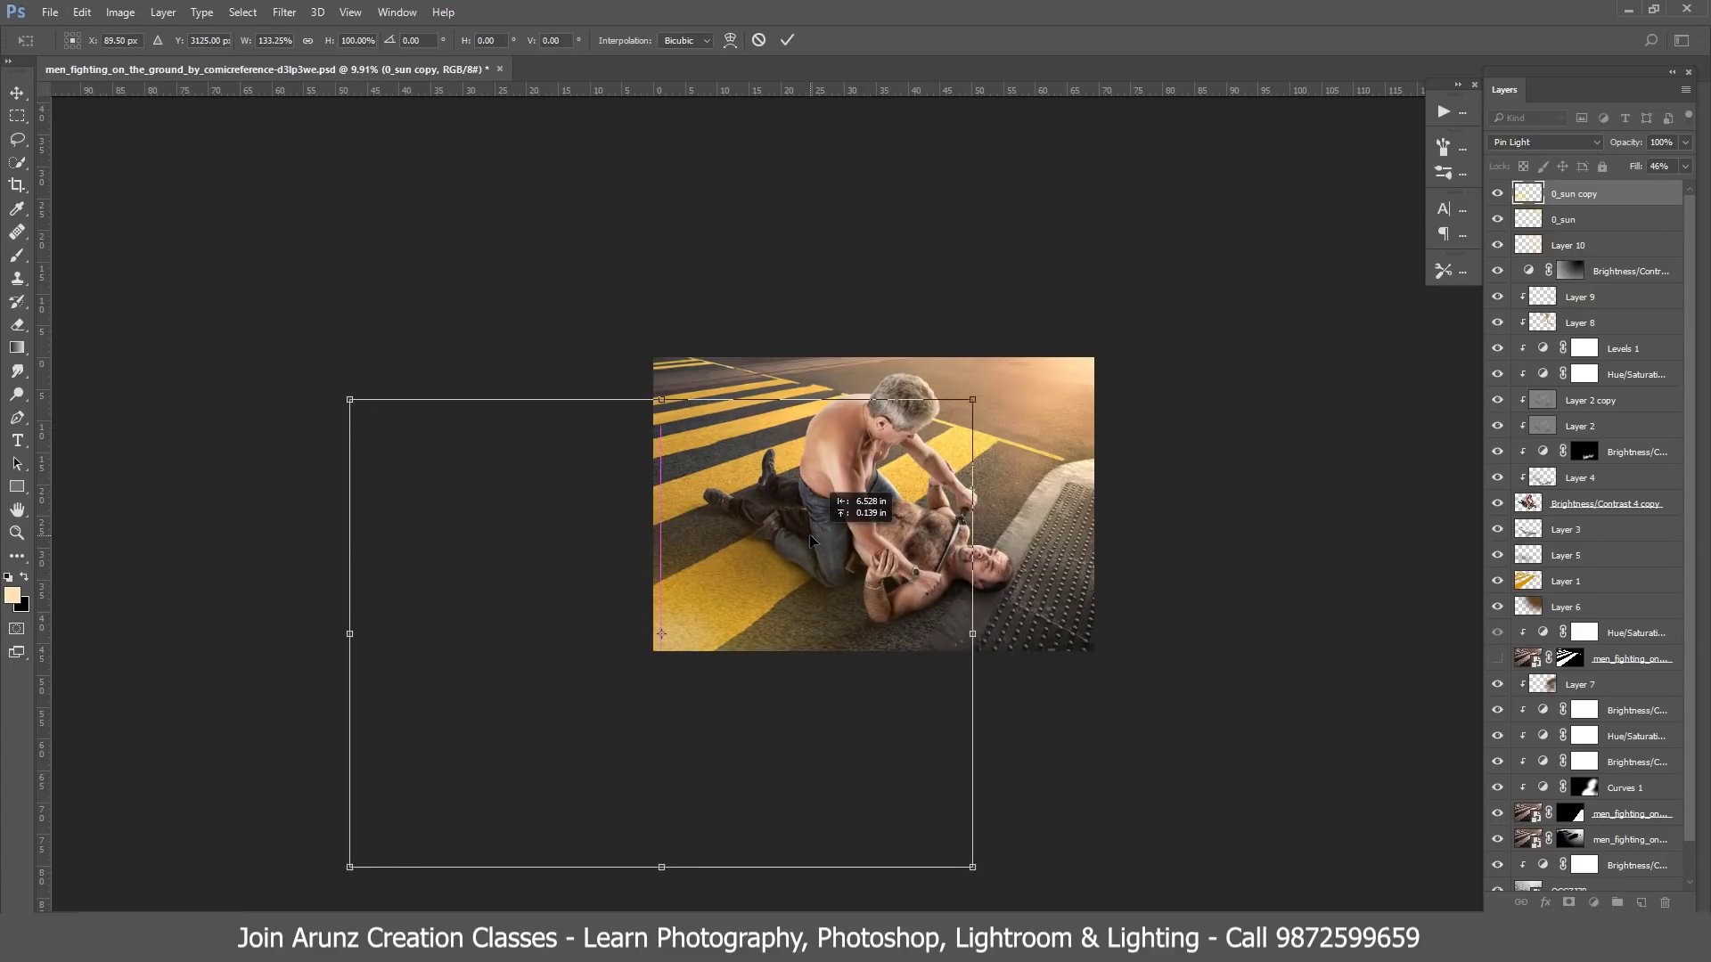
{"action": "key", "text": "Return"}
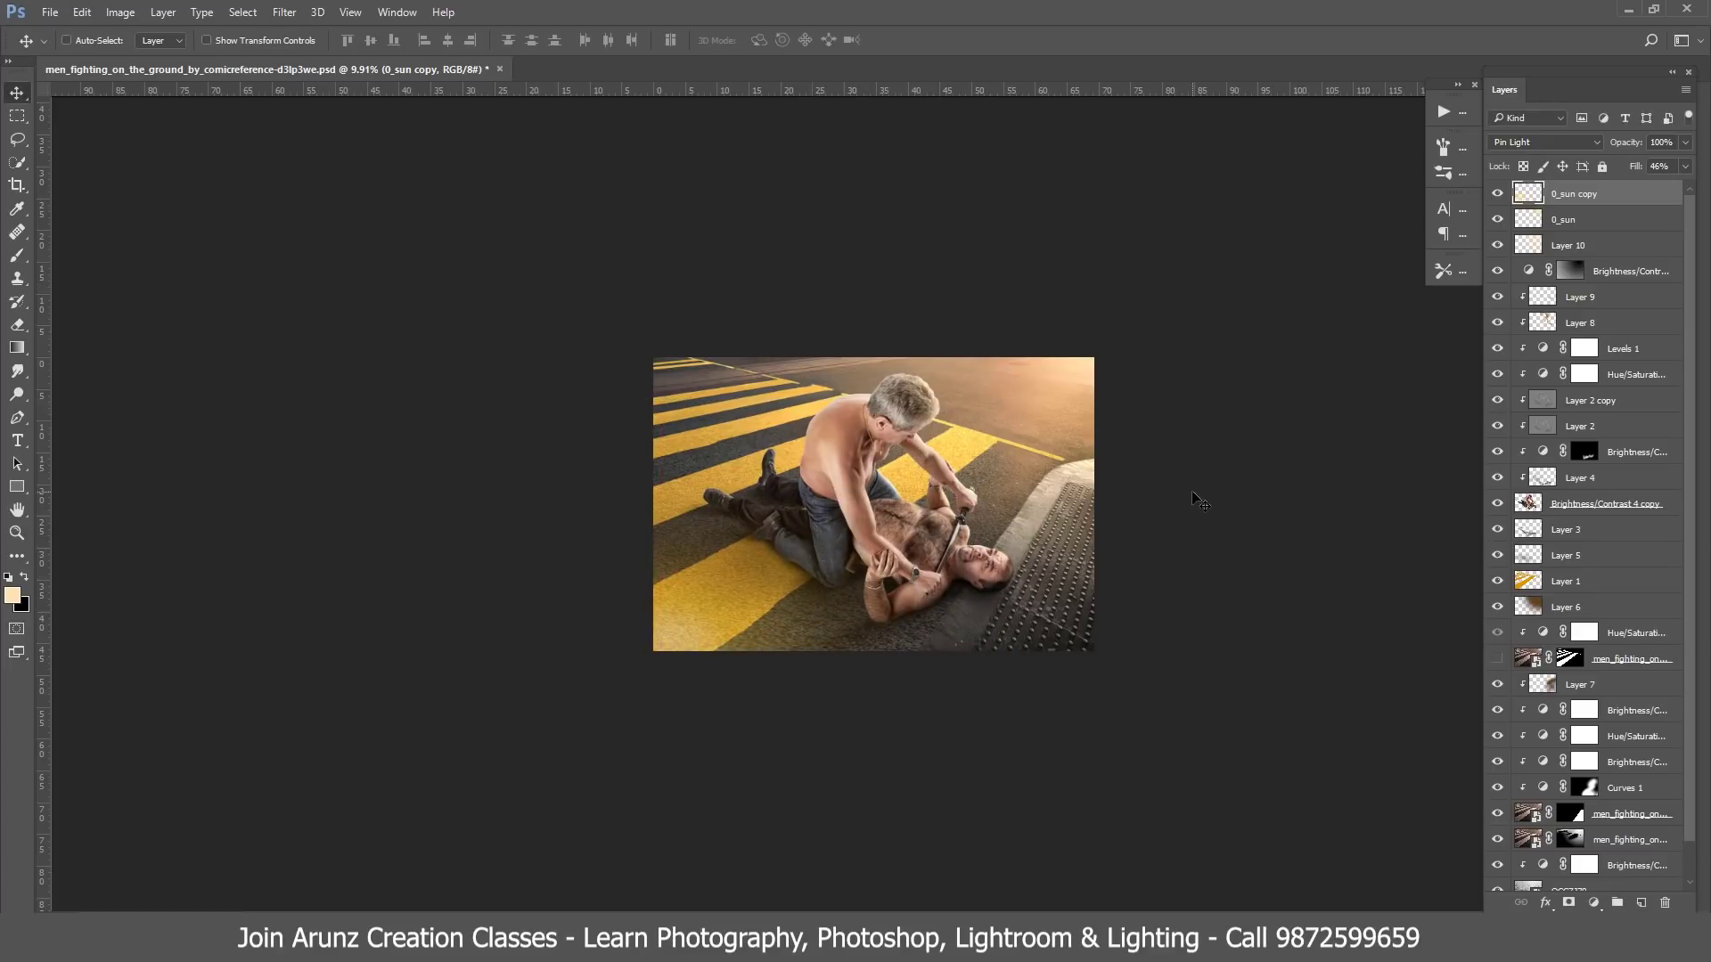
{"action": "key", "text": "ctrl+u"}
- Try hue and saturation changes on 0_sun copy, then discard them
{"action": "mouse_move", "coordinate": [1442, 371]}
{"action": "left_mouse_down"}
{"action": "mouse_move", "coordinate": [1394, 370]}
{"action": "mouse_move", "coordinate": [1526, 383]}
{"action": "left_mouse_up"}
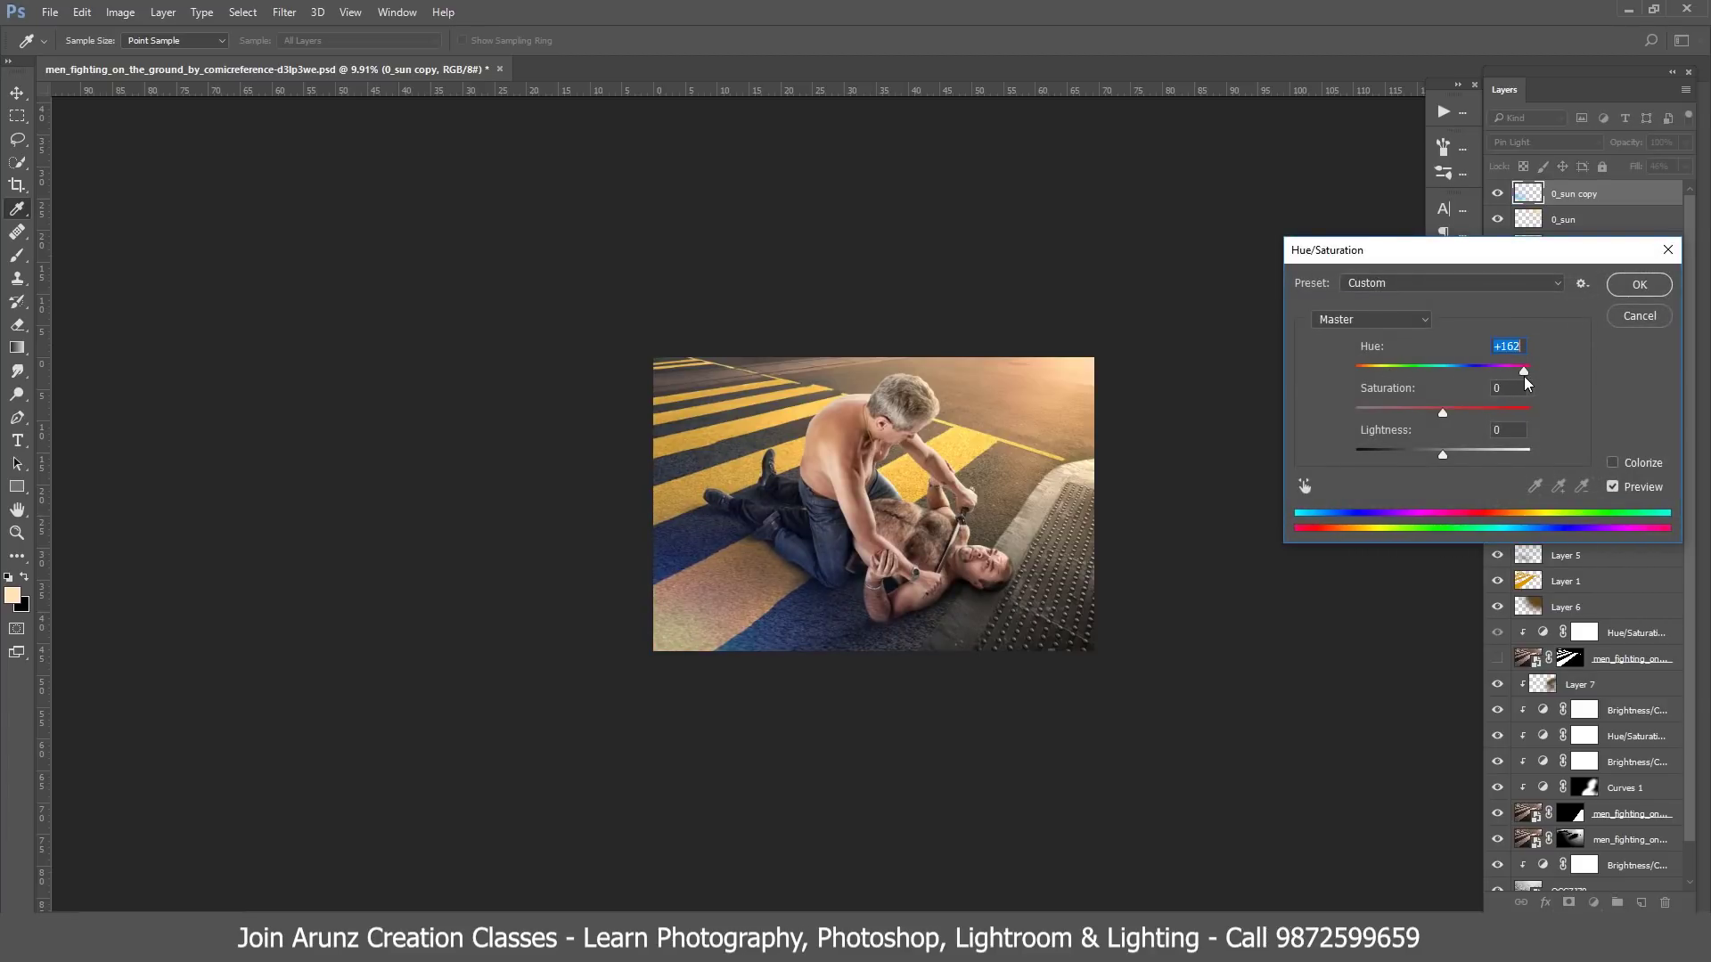
{"action": "left_click_drag", "start_coordinate": [1527, 383], "coordinate": [1512, 386]}
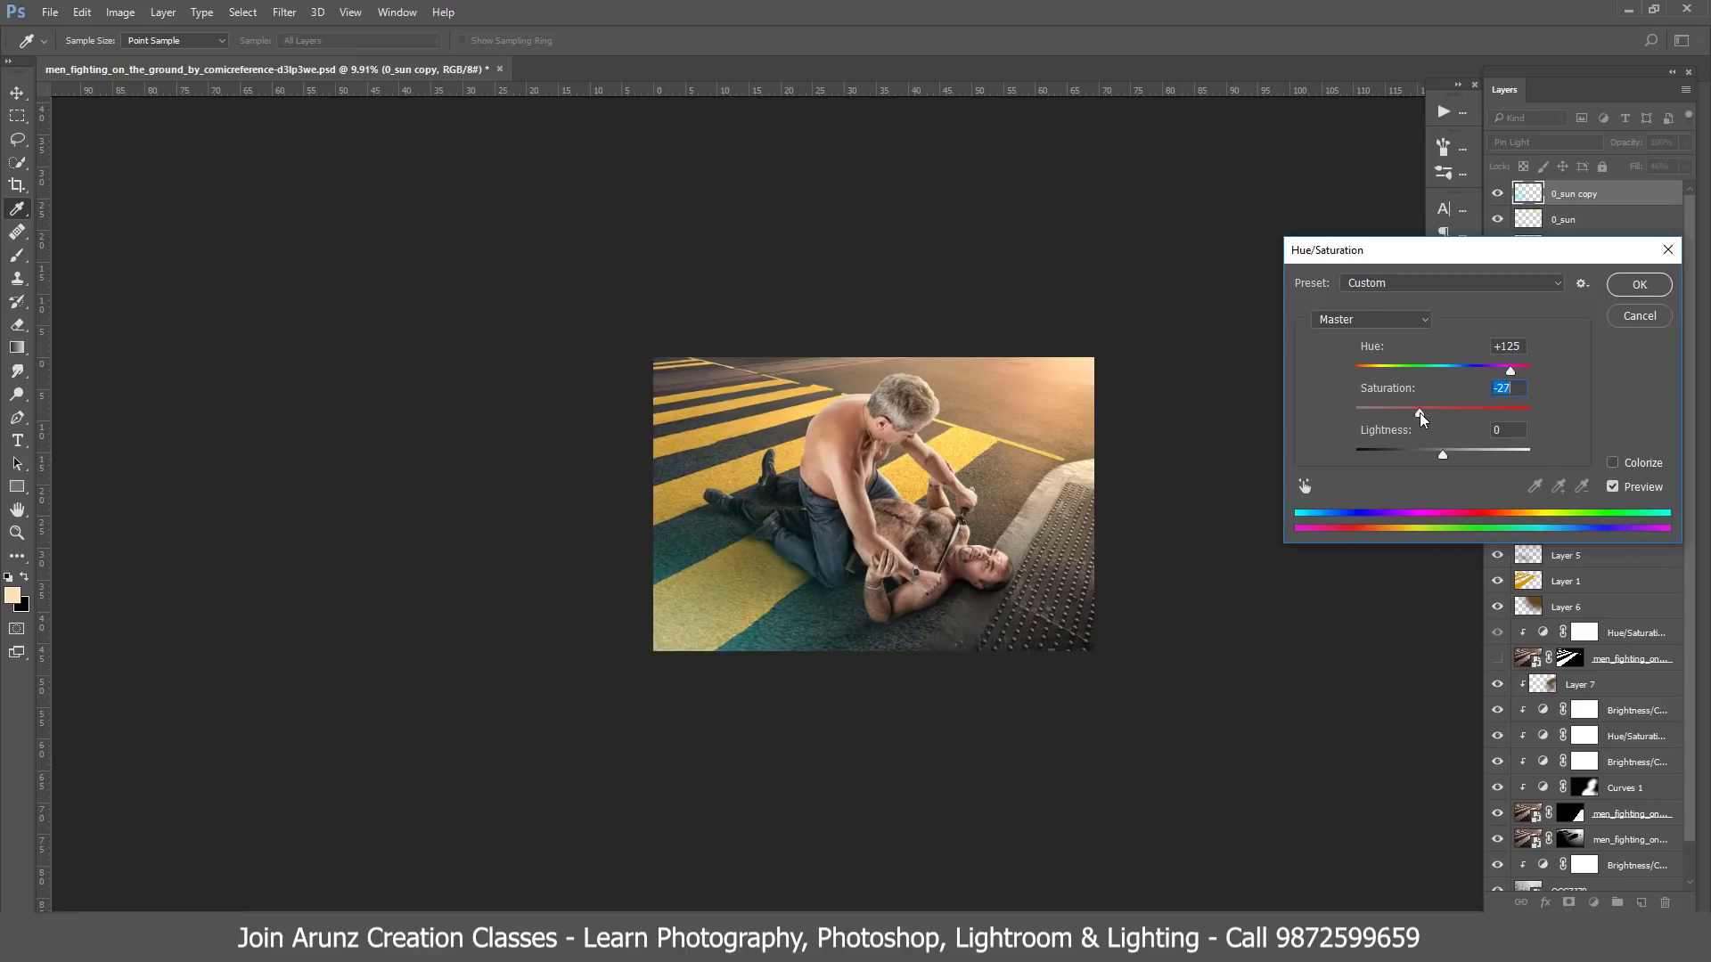
{"action": "mouse_move", "coordinate": [1441, 414]}
{"action": "left_mouse_down"}
{"action": "mouse_move", "coordinate": [1335, 421]}
{"action": "mouse_move", "coordinate": [1423, 425]}
{"action": "left_mouse_up"}
{"action": "left_click_drag", "start_coordinate": [1512, 371], "coordinate": [1514, 371]}
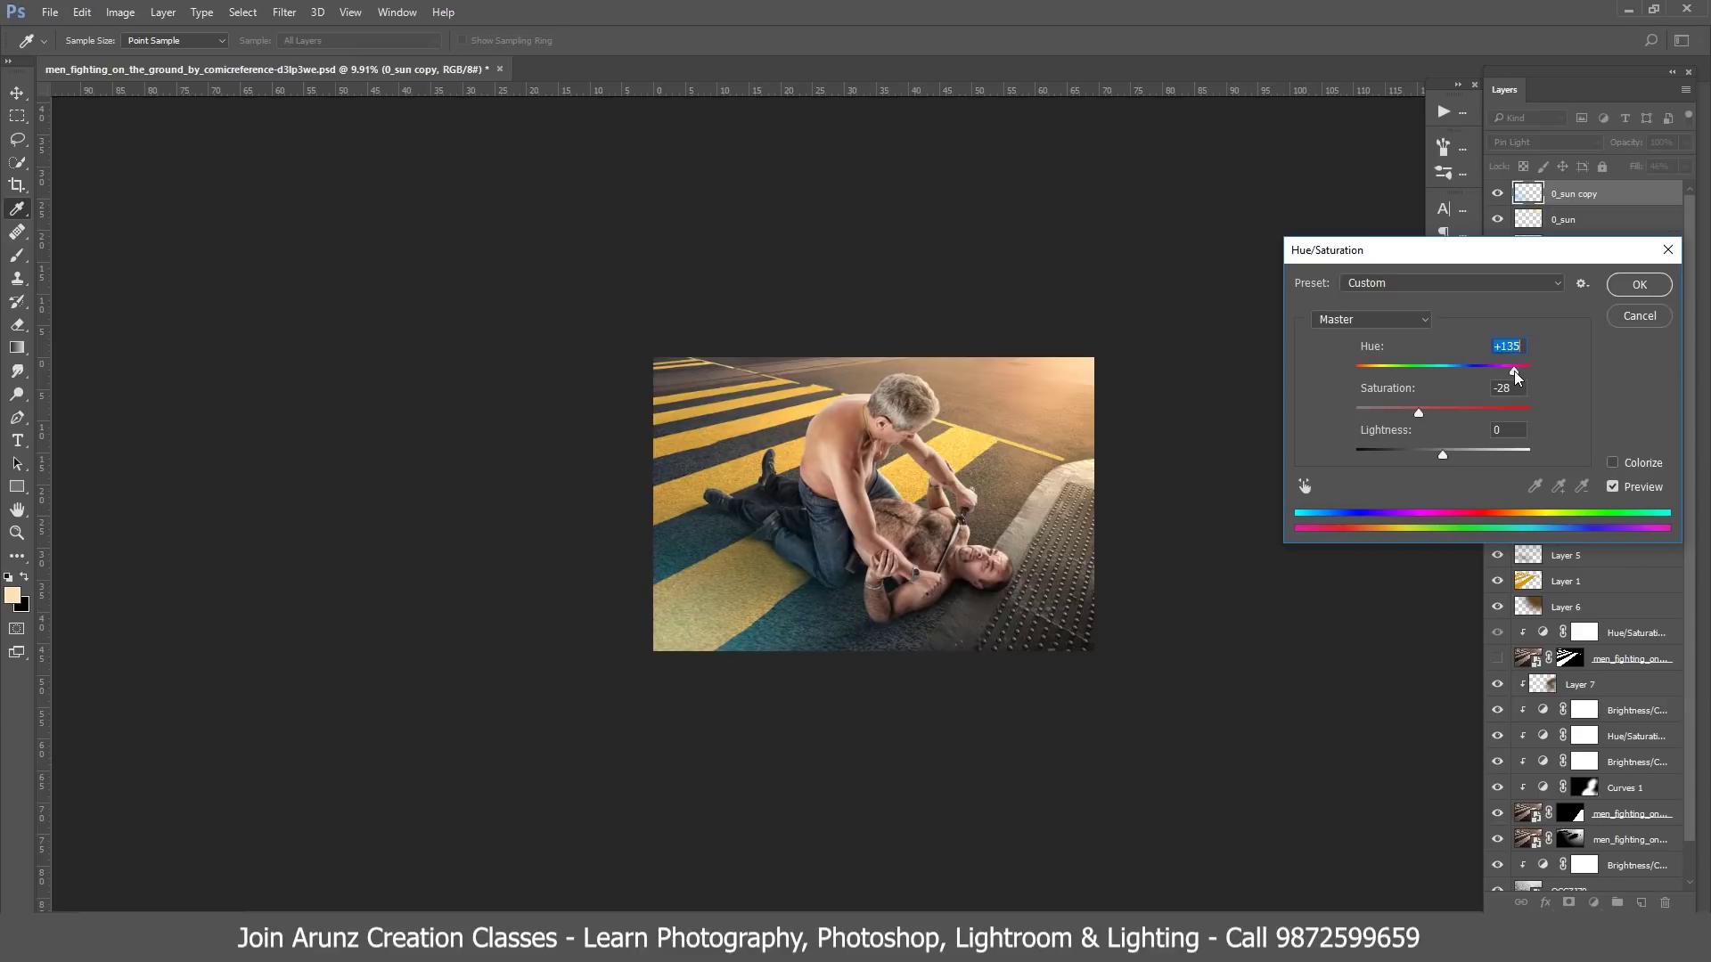
{"action": "left_click", "coordinate": [1653, 317]}
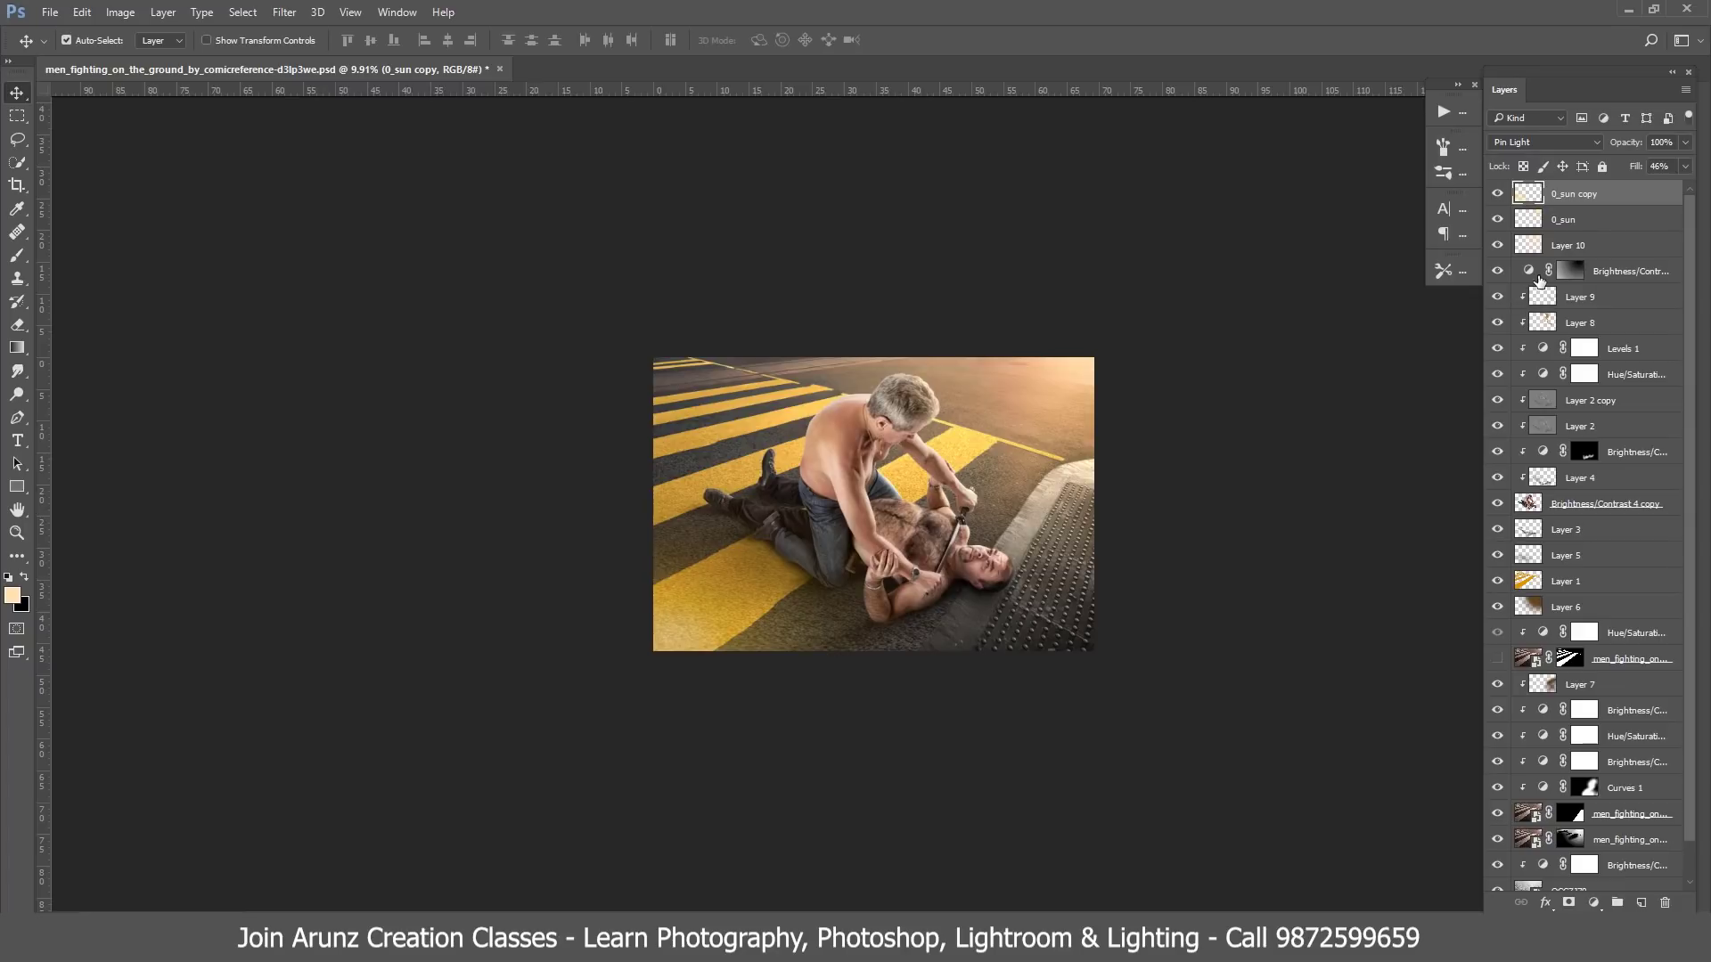
- Apply a Hue shift of about +137 to 0_sun copy, tinting it teal
{"action": "key", "text": "ctrl+u"}
{"action": "left_click_drag", "start_coordinate": [1444, 369], "coordinate": [1515, 371]}
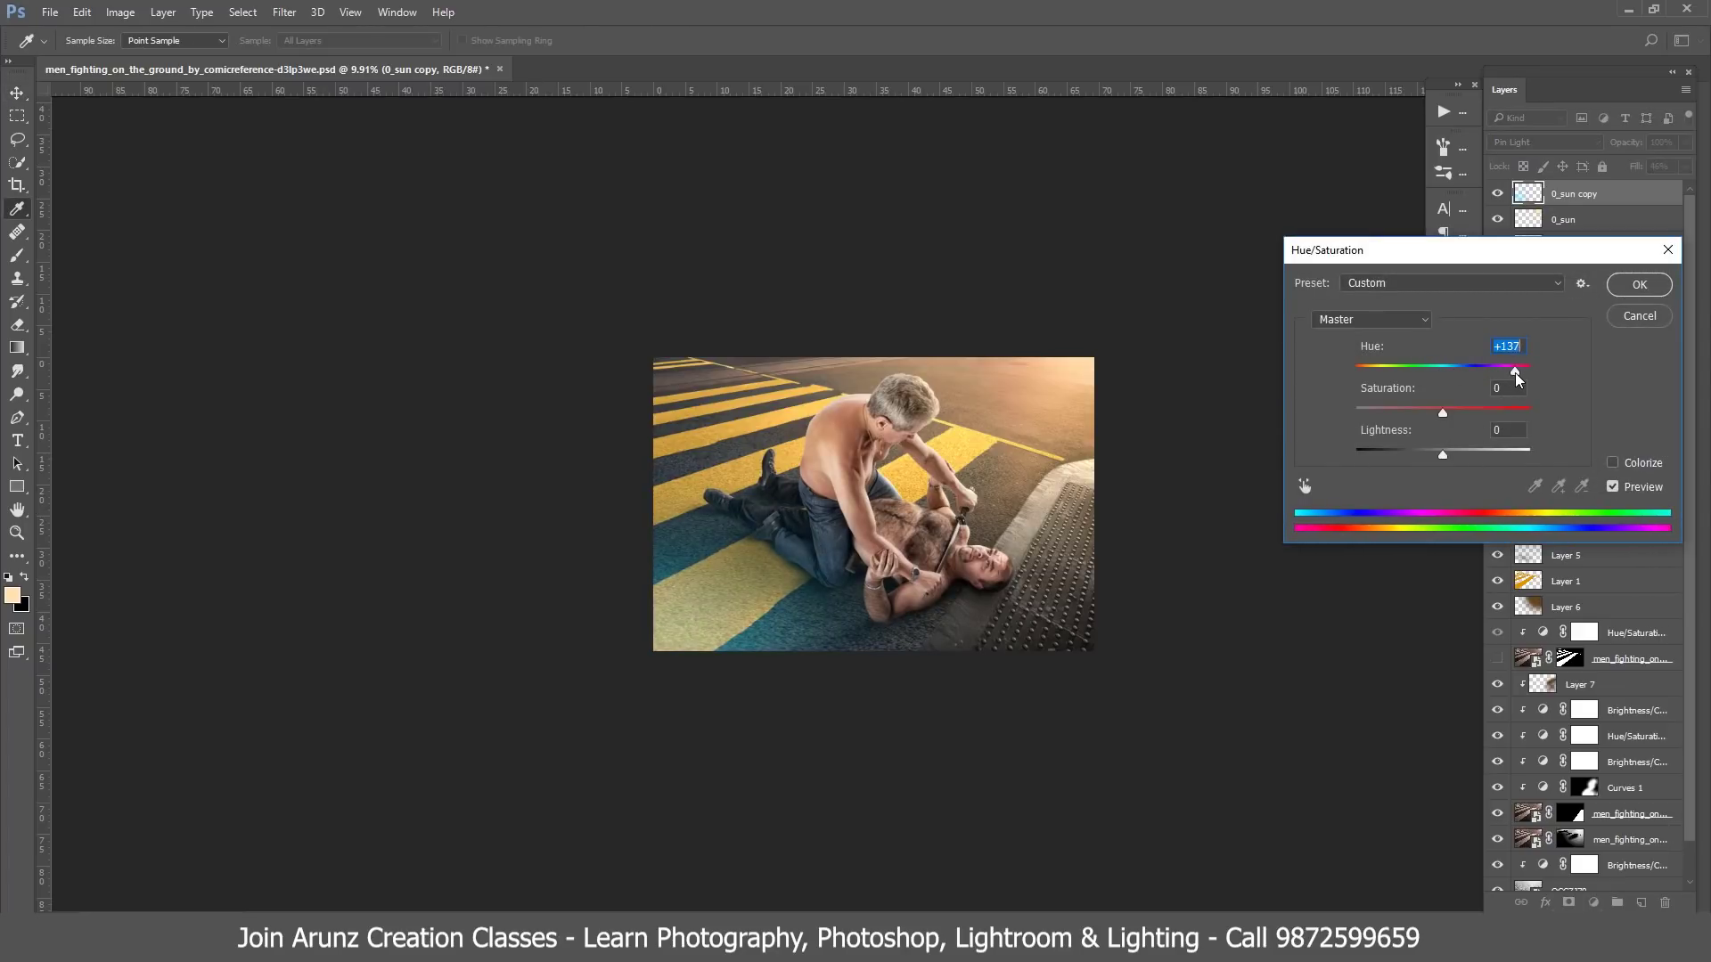
{"action": "left_click", "coordinate": [1655, 287]}
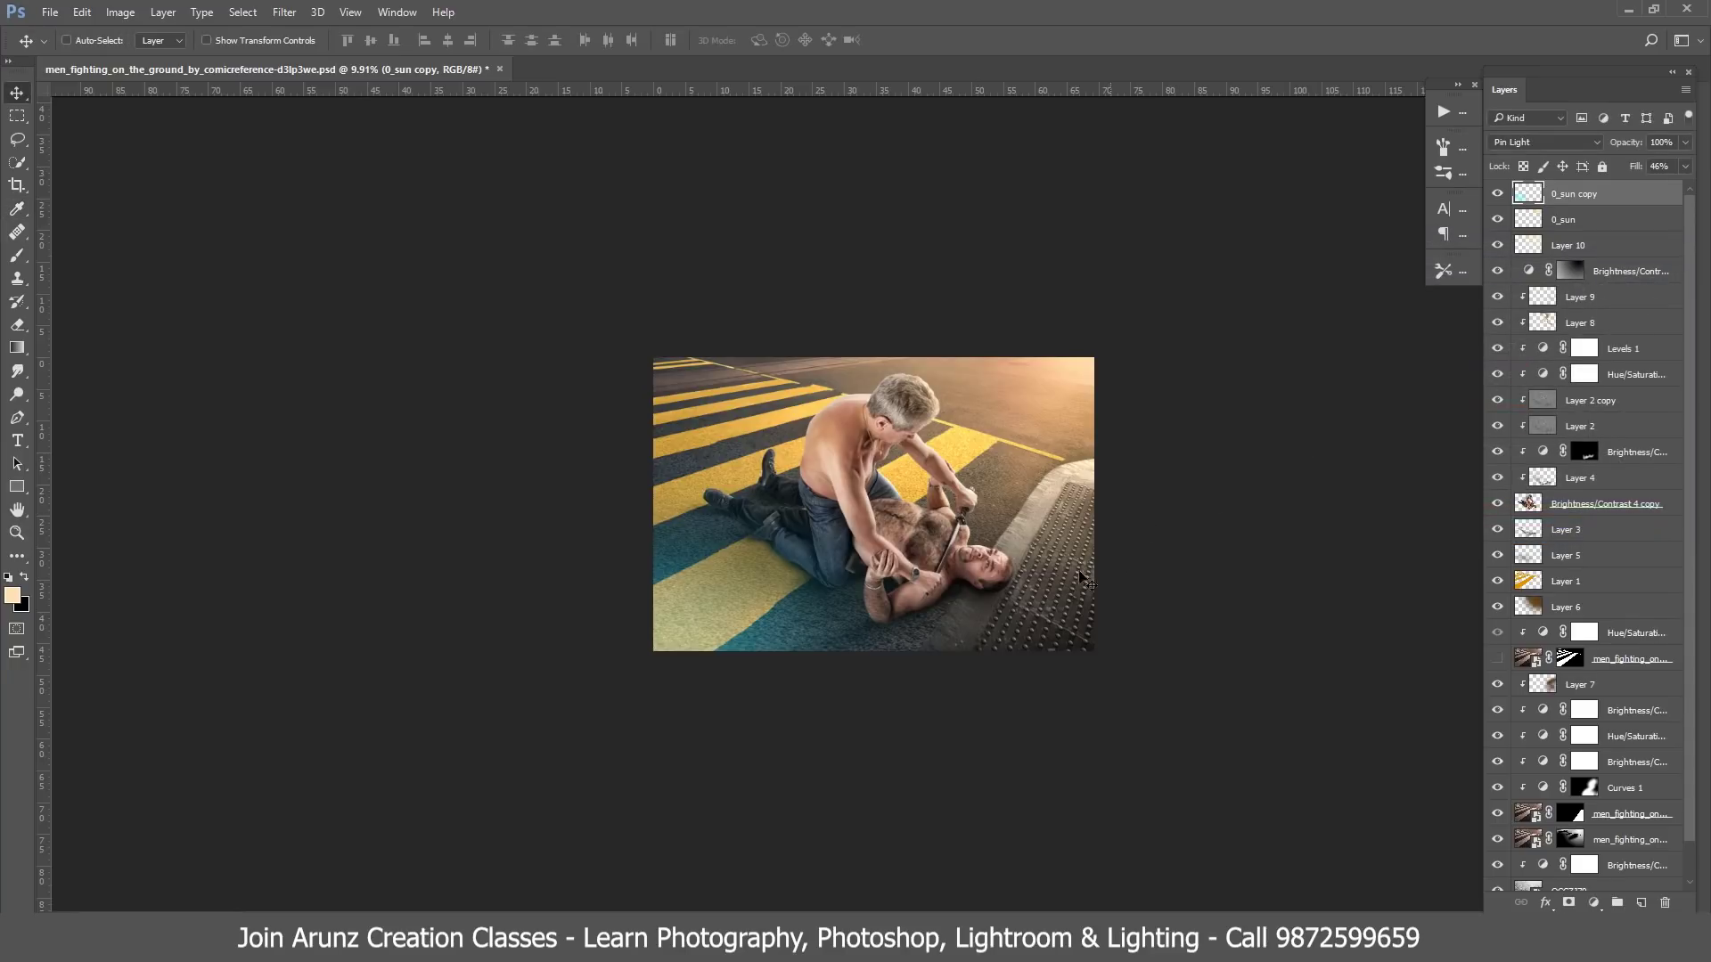
- Rotate, stretch taller and reposition the tinted 0_sun copy glow
{"action": "key", "text": "ctrl+t"}
{"action": "left_click_drag", "start_coordinate": [802, 624], "coordinate": [900, 730]}
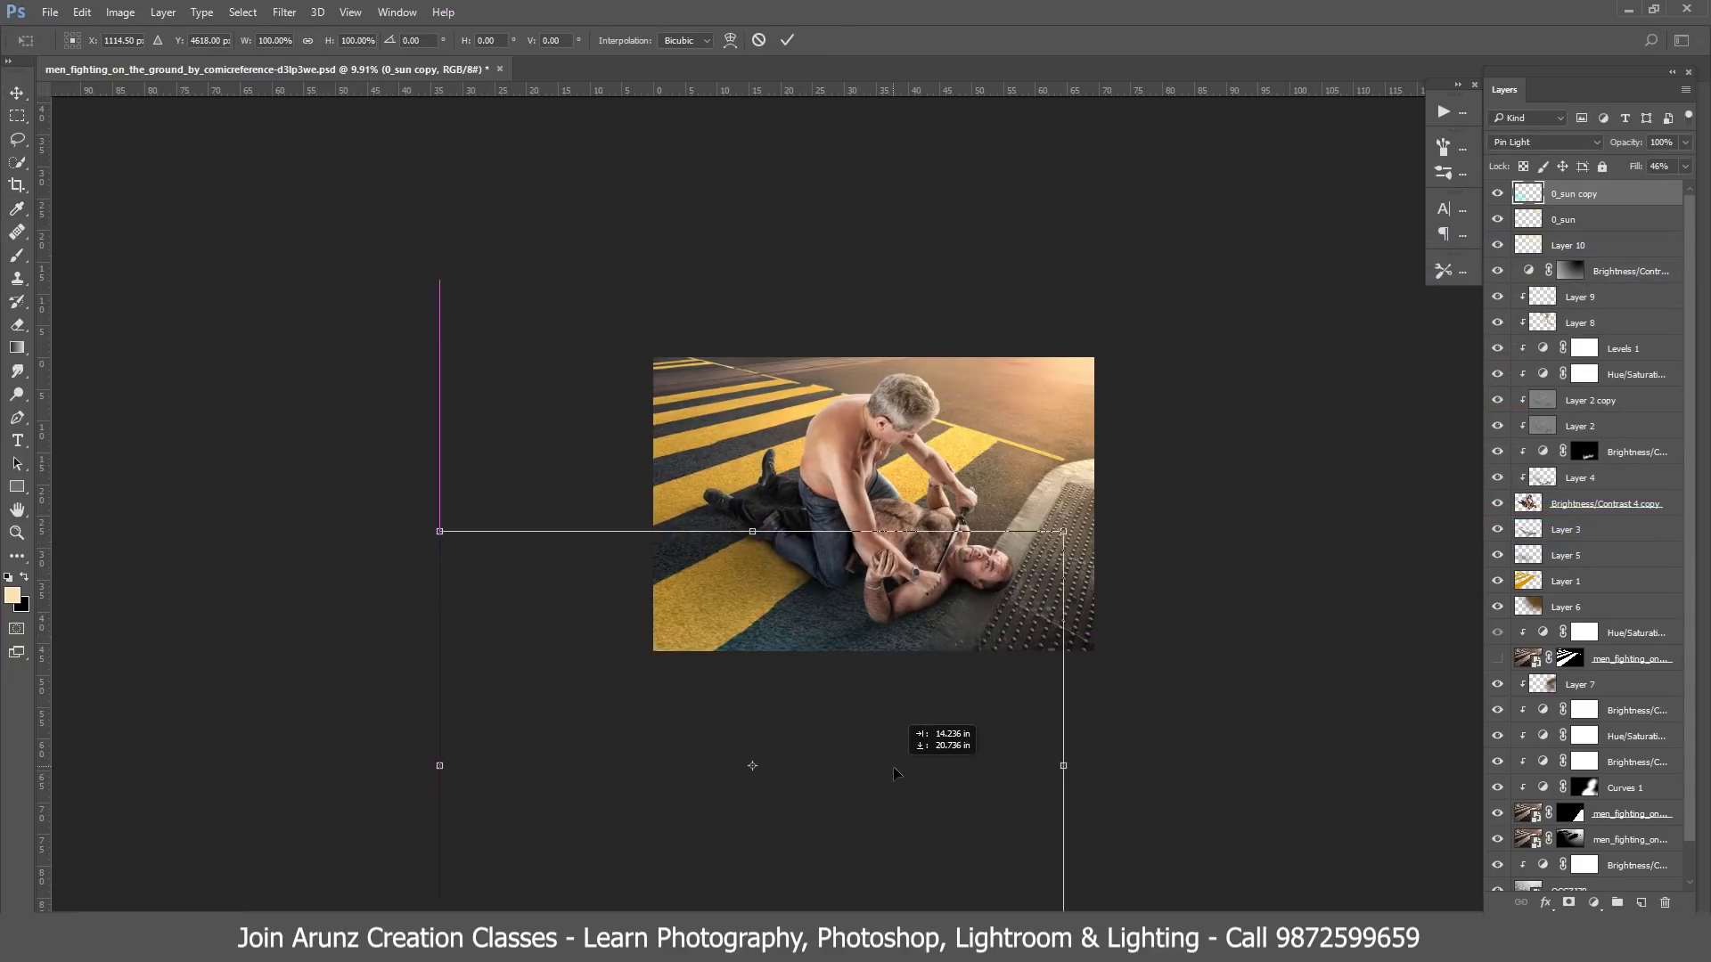
{"action": "mouse_move", "coordinate": [1070, 539]}
{"action": "left_mouse_down"}
{"action": "mouse_move", "coordinate": [1072, 515]}
{"action": "mouse_move", "coordinate": [1040, 590]}
{"action": "mouse_move", "coordinate": [1156, 593]}
{"action": "left_mouse_up"}
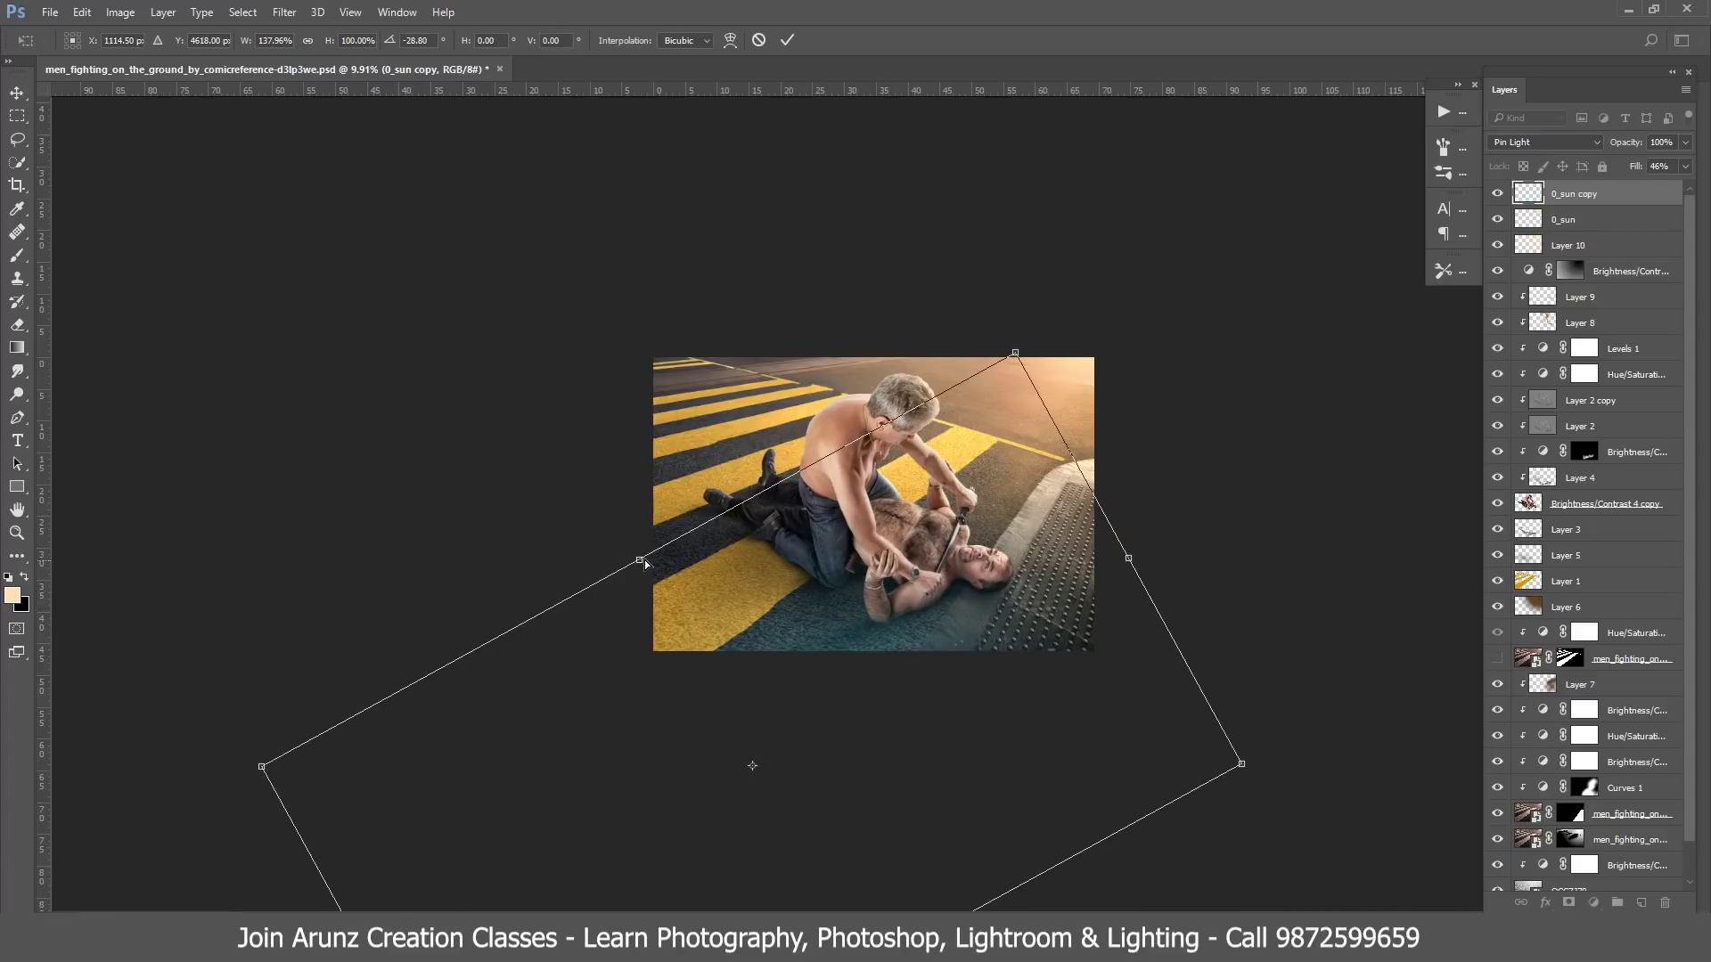
{"action": "left_click_drag", "start_coordinate": [646, 564], "coordinate": [961, 713]}
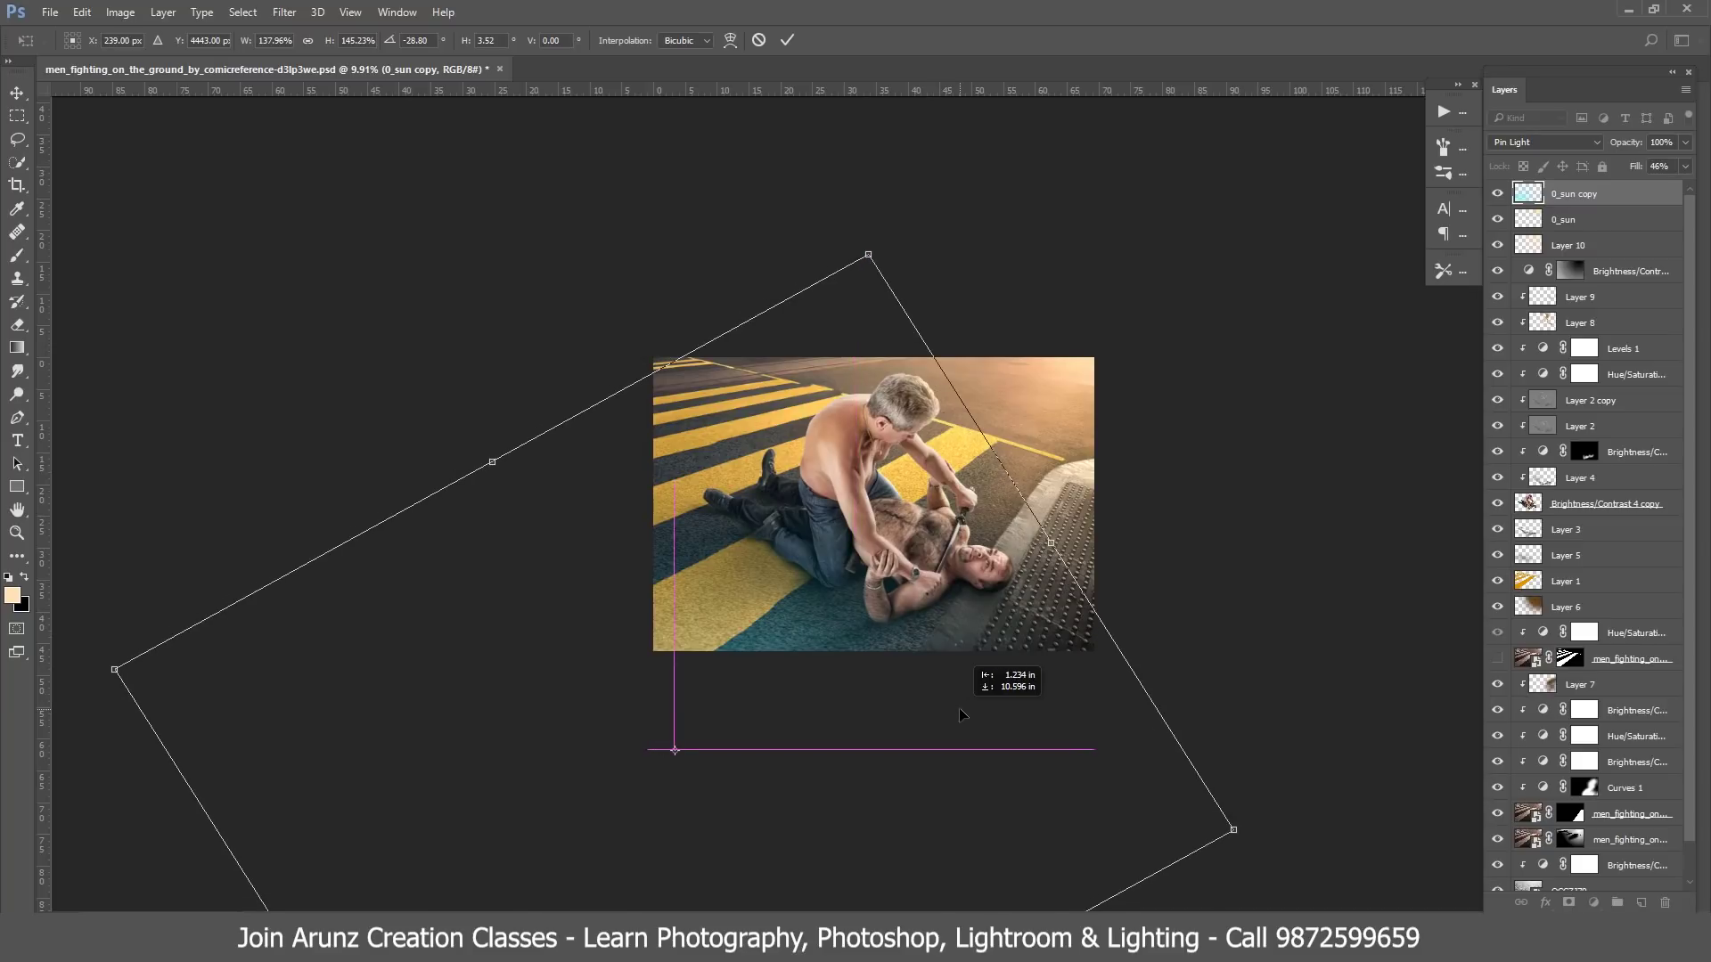
{"action": "mouse_move", "coordinate": [959, 707]}
{"action": "left_mouse_down"}
{"action": "mouse_move", "coordinate": [781, 361]}
{"action": "mouse_move", "coordinate": [933, 308]}
{"action": "mouse_move", "coordinate": [1000, 755]}
{"action": "left_mouse_up"}
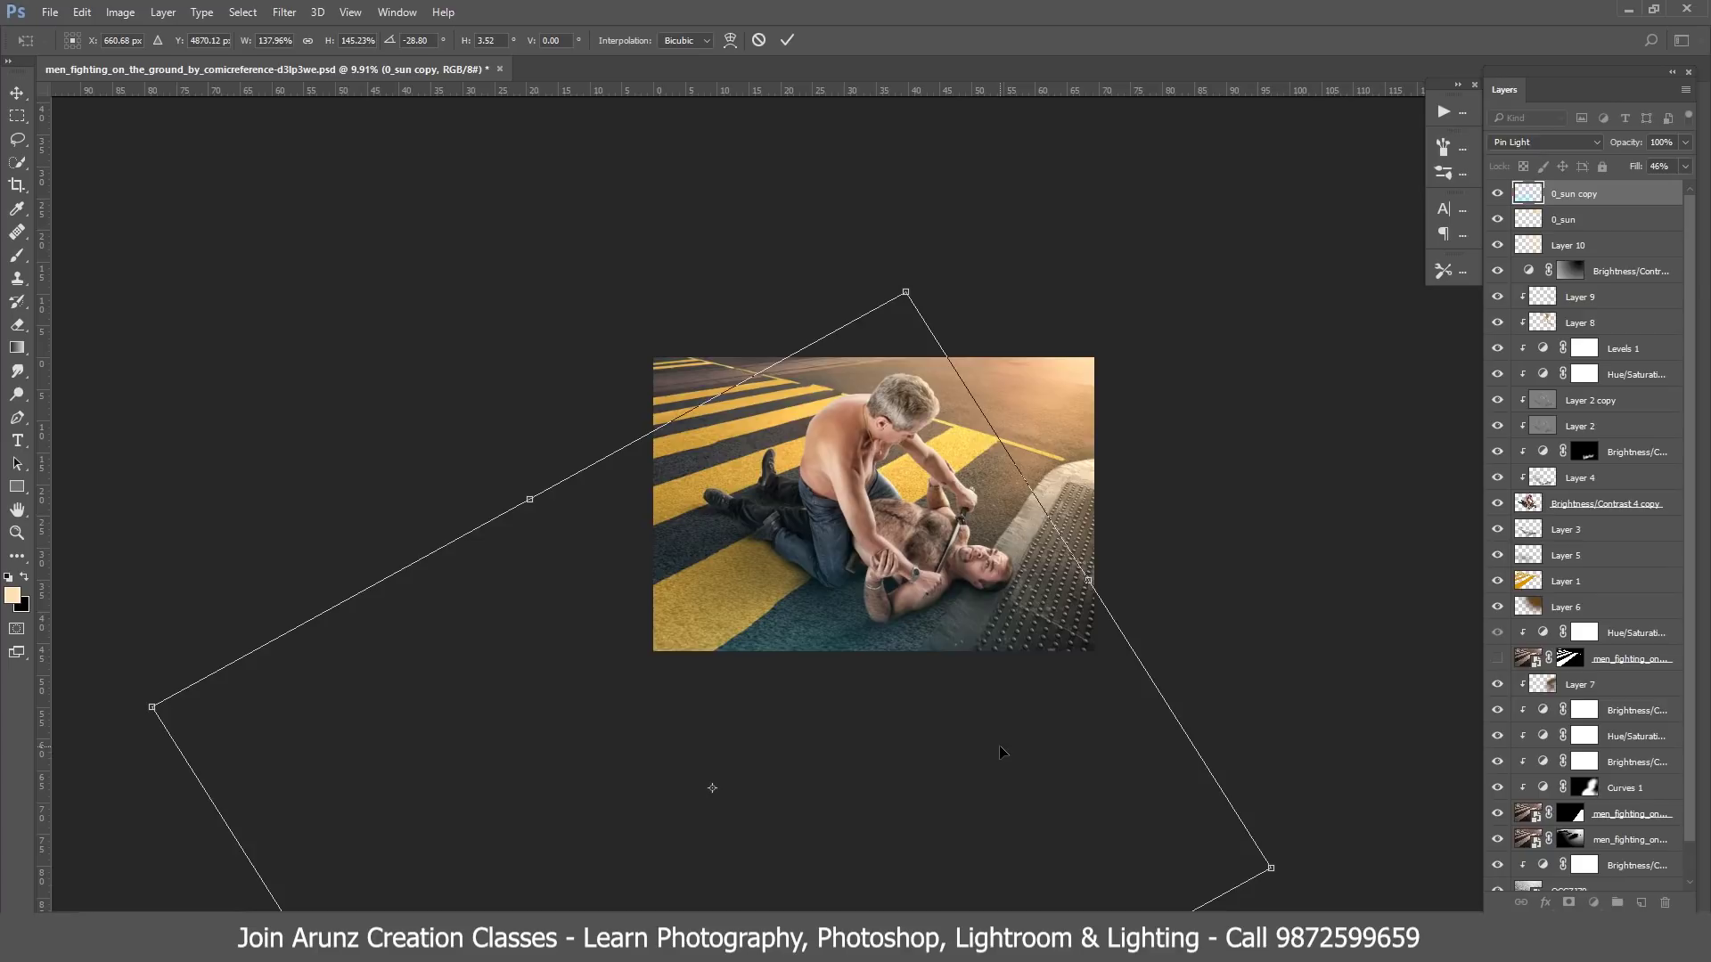
{"action": "key", "text": "Return"}
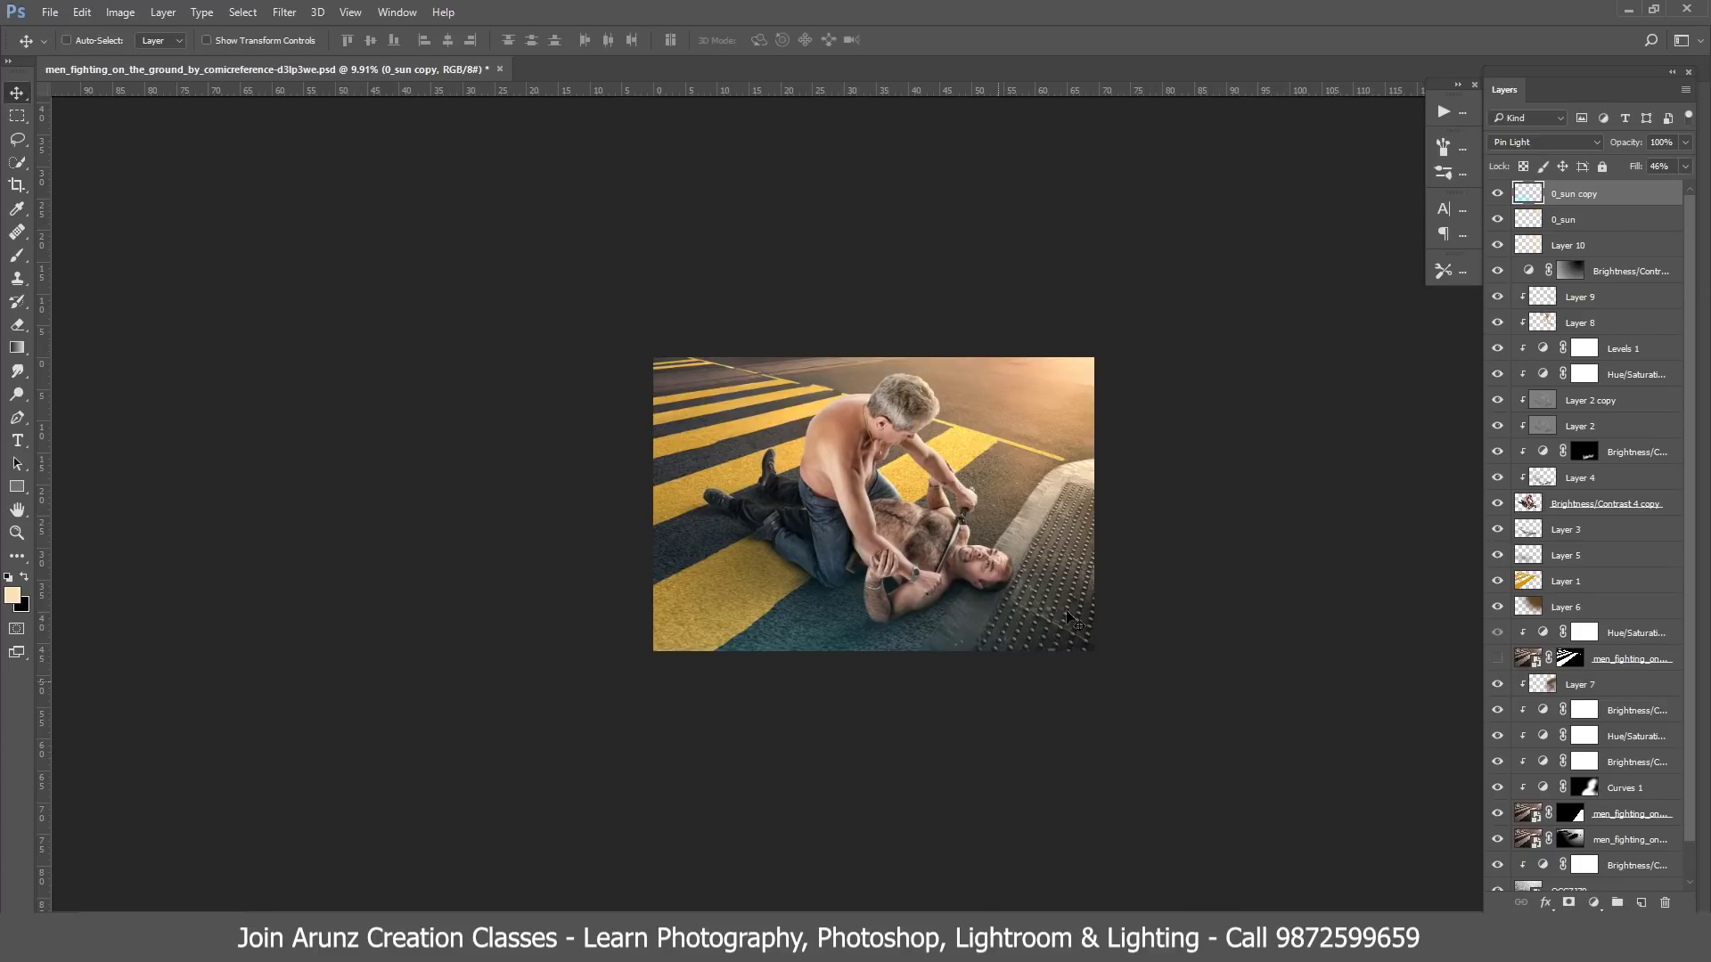
- Lower the 0_sun copy layer's fill to 22%
{"action": "left_click", "coordinate": [1685, 167]}
{"action": "left_click_drag", "start_coordinate": [1639, 186], "coordinate": [1602, 189]}
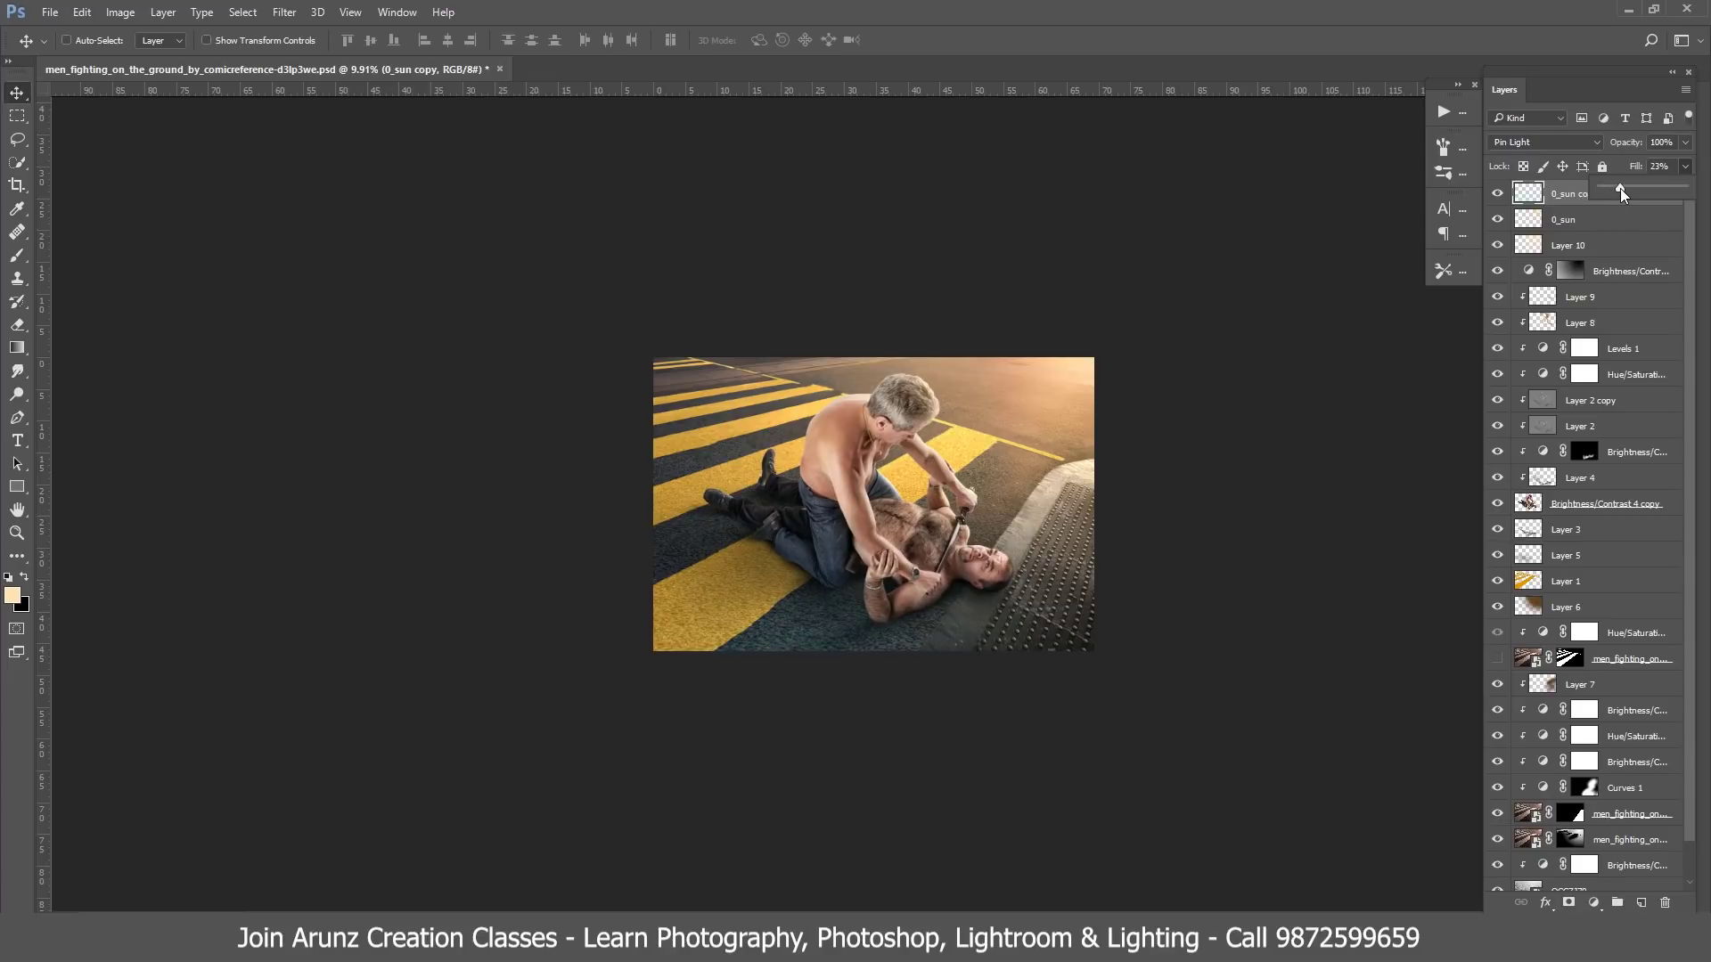
{"action": "scroll", "coordinate": [912, 572], "scroll_direction": "up", "scroll_amount": 1}
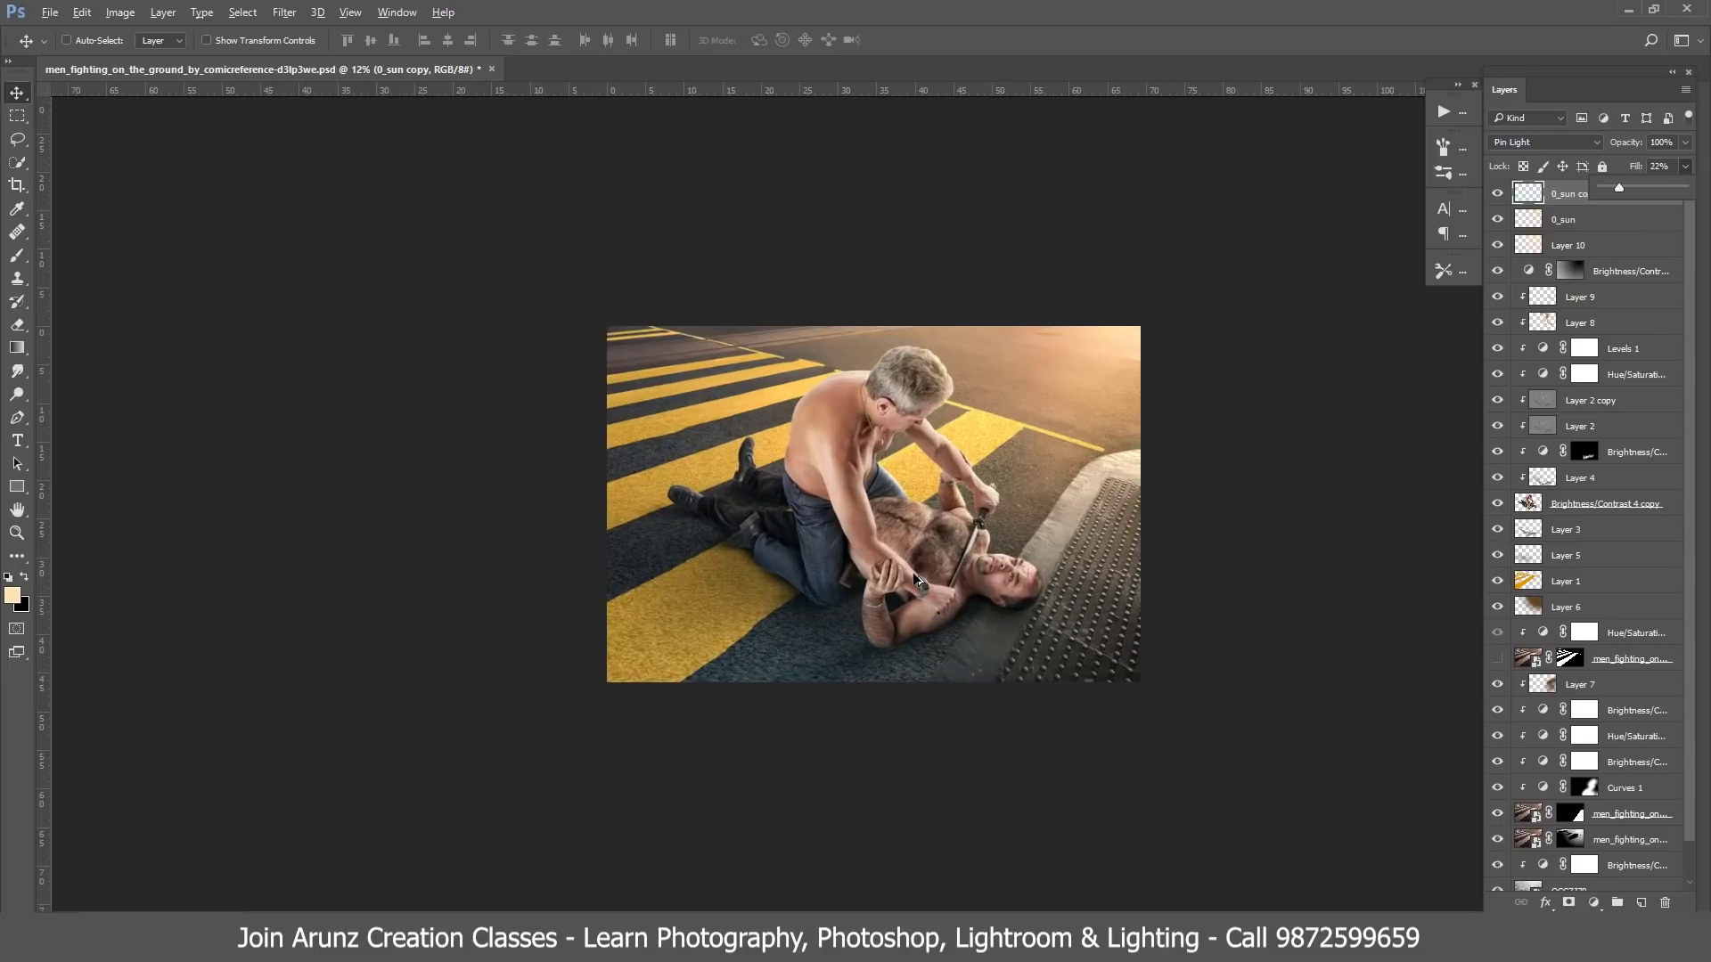
{"action": "scroll", "coordinate": [913, 572], "scroll_direction": "up", "scroll_amount": 1}
{"action": "scroll", "coordinate": [954, 575], "scroll_direction": "up", "scroll_amount": 1}
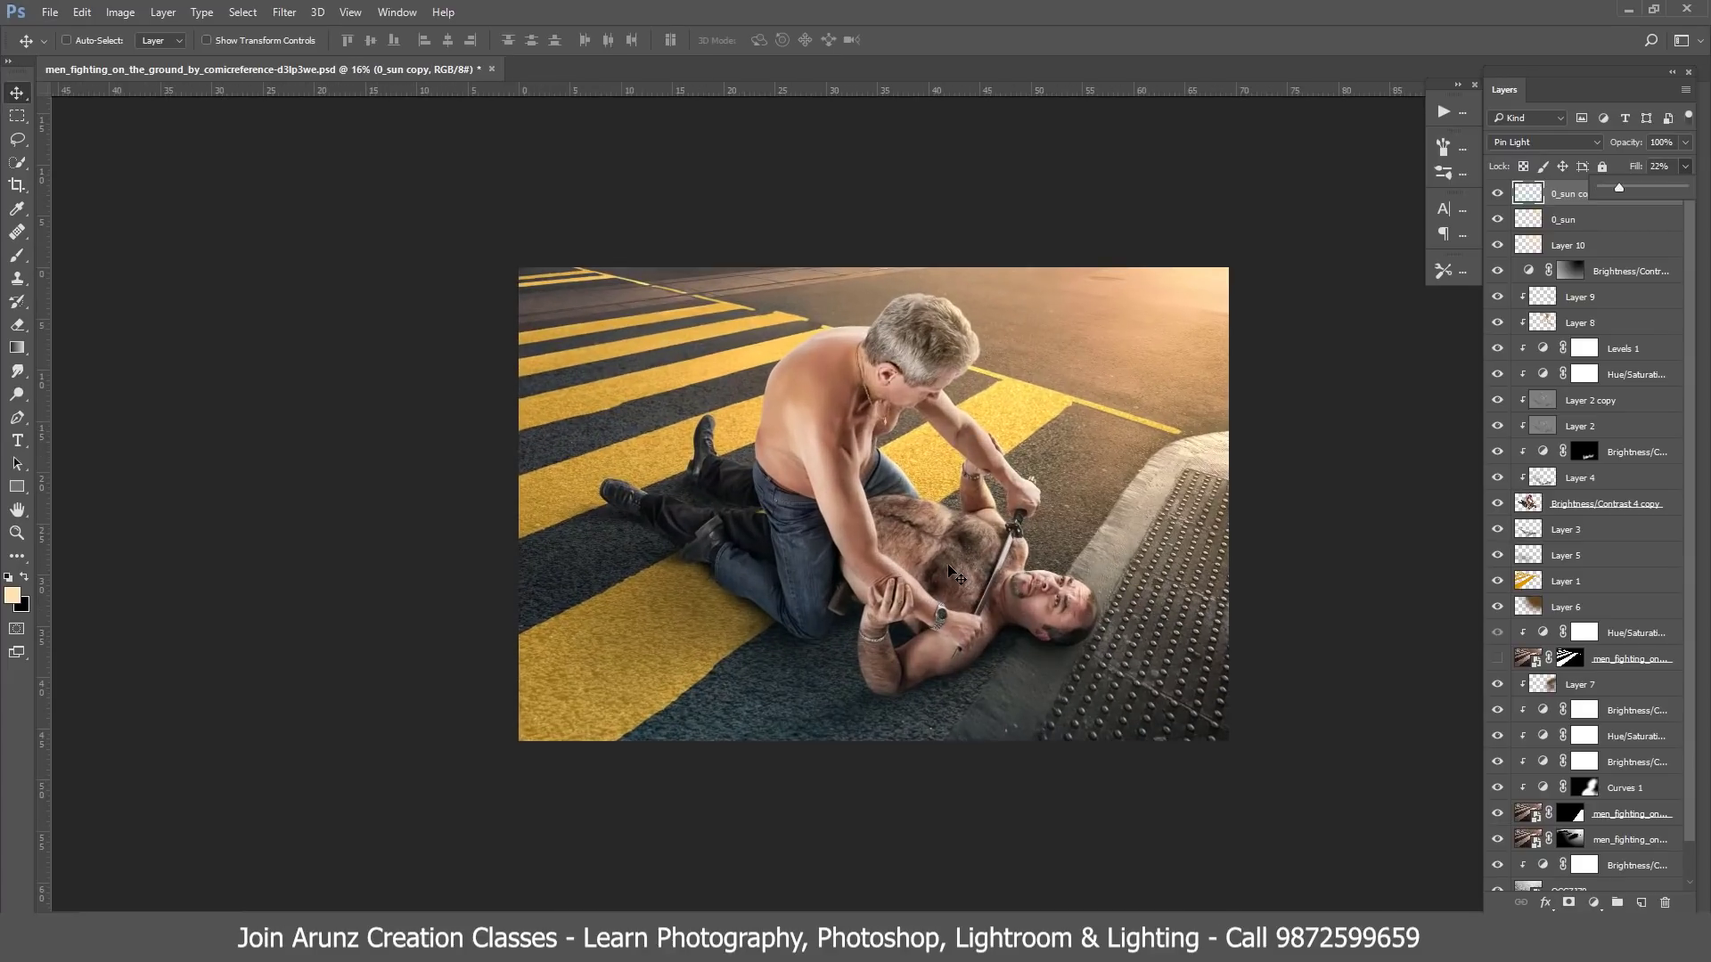
{"action": "left_click", "coordinate": [1645, 209]}
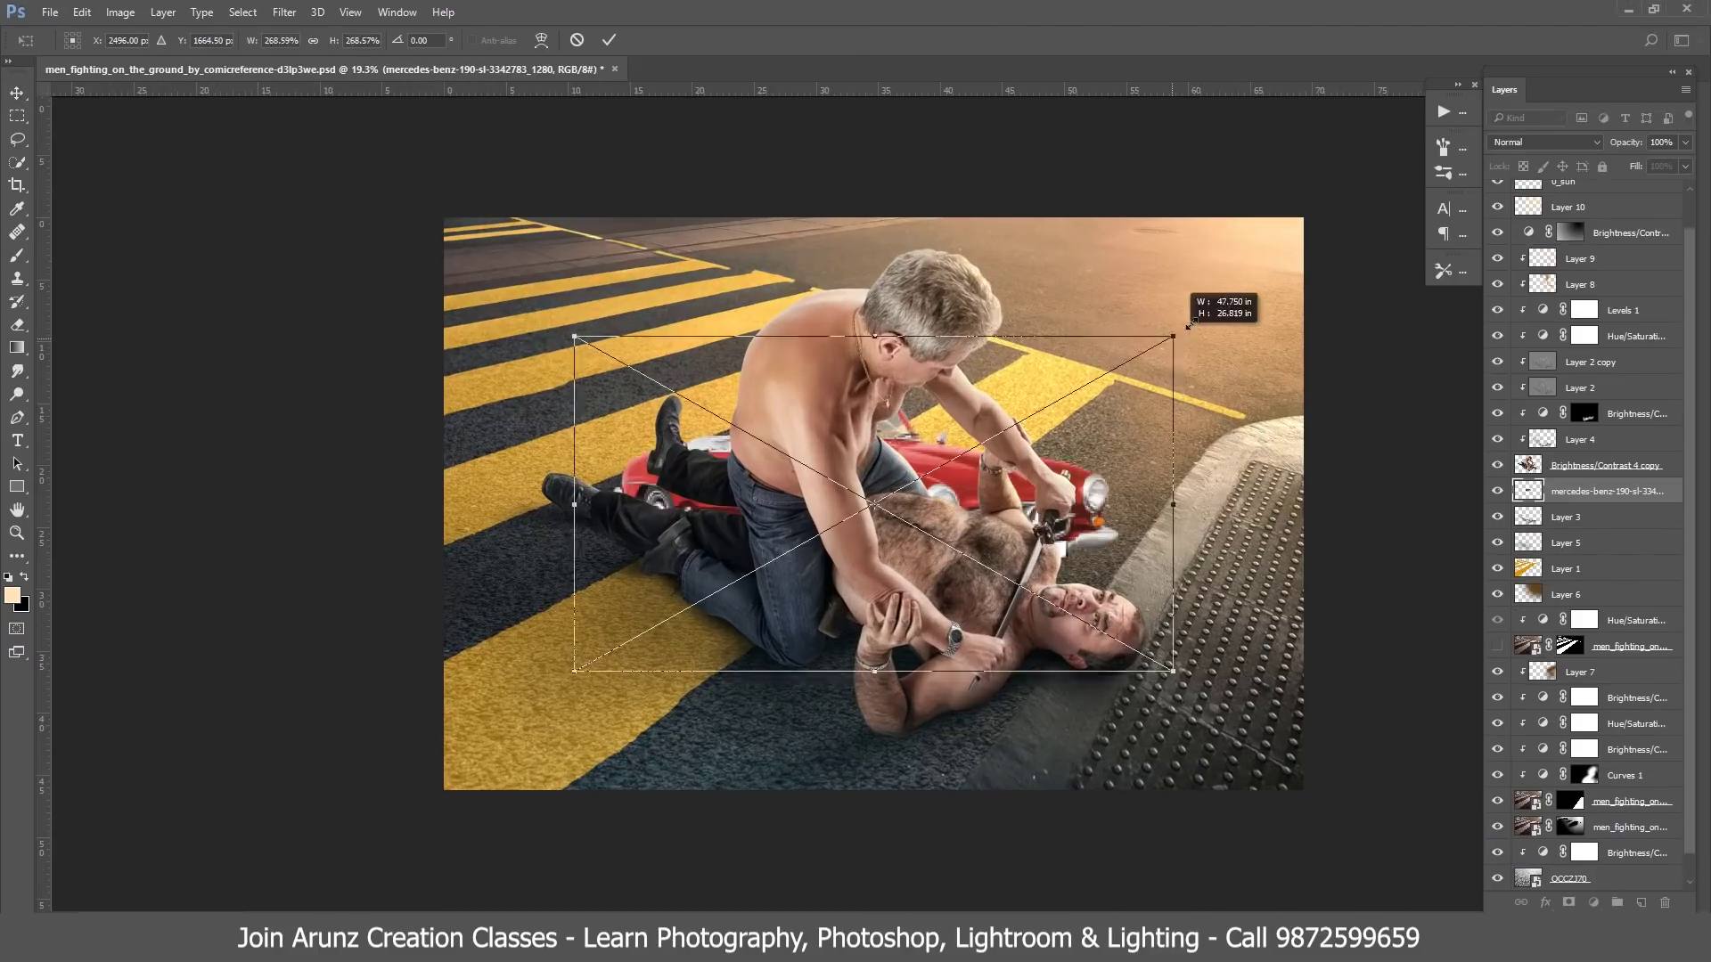
- Flip the red car horizontally, enlarge it and move it to the upper left
{"action": "right_click", "coordinate": [1024, 493]}
{"action": "left_click", "coordinate": [1082, 739]}
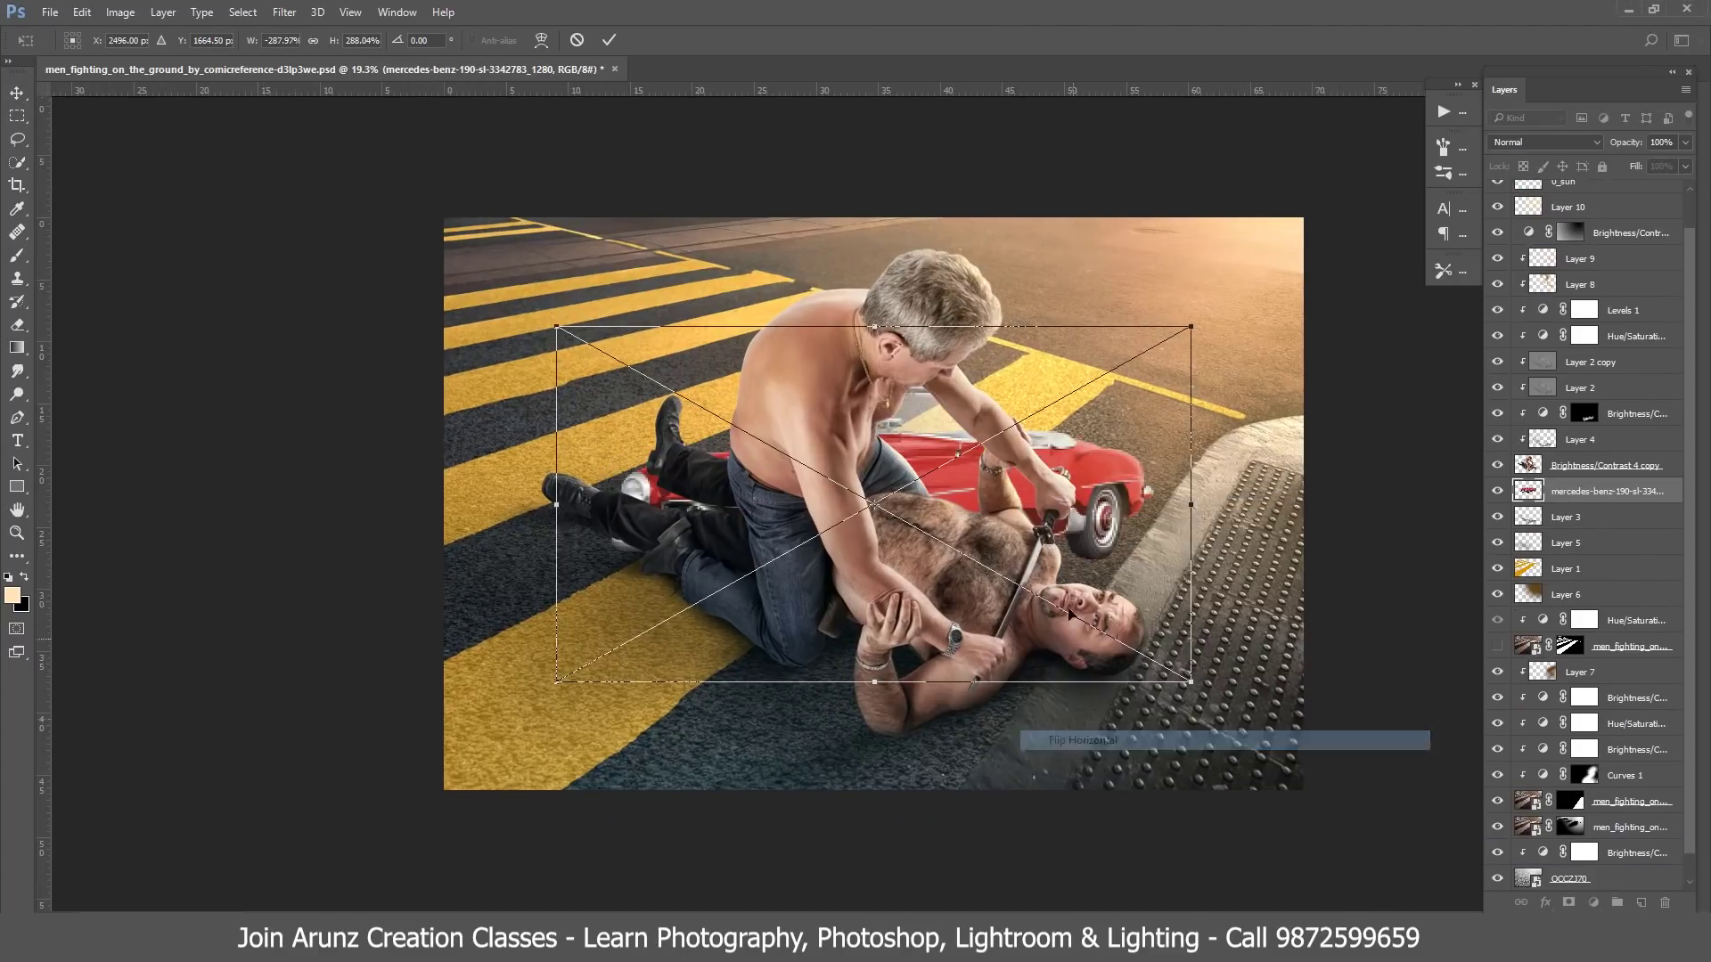
{"action": "mouse_move", "coordinate": [1062, 544]}
{"action": "left_mouse_down"}
{"action": "mouse_move", "coordinate": [707, 305]}
{"action": "mouse_move", "coordinate": [734, 300]}
{"action": "left_mouse_up"}
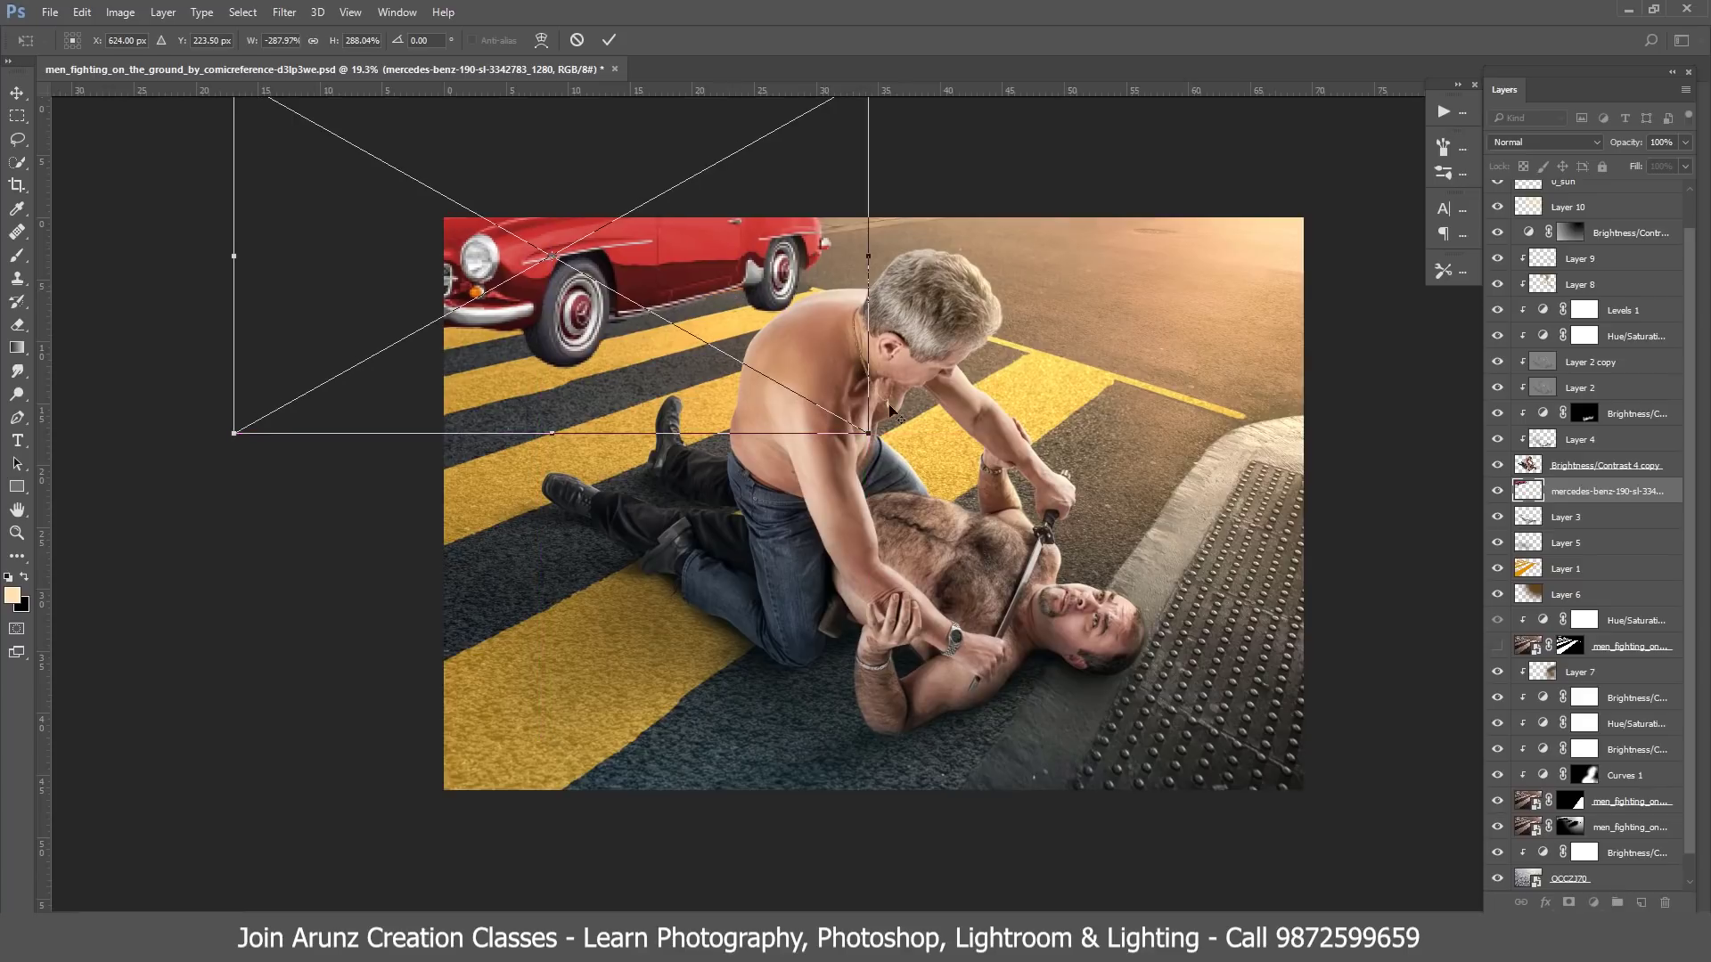
{"action": "left_click_drag", "start_coordinate": [869, 433], "coordinate": [968, 489]}
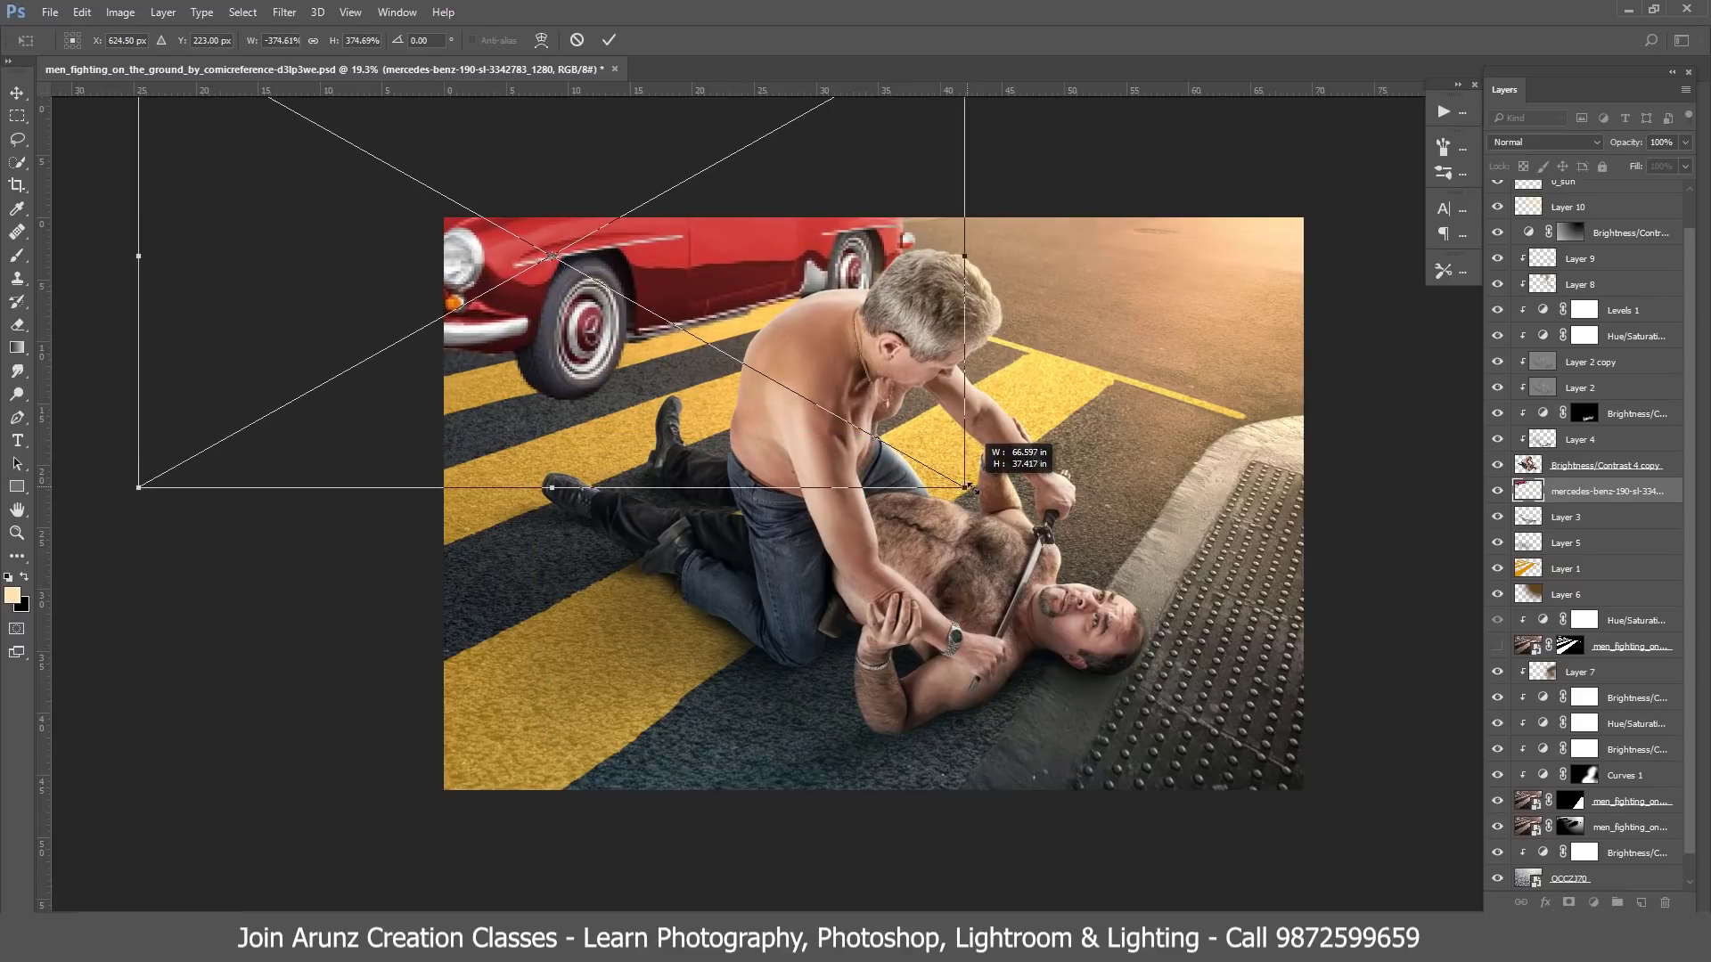
{"action": "mouse_move", "coordinate": [885, 410]}
{"action": "left_mouse_down"}
{"action": "mouse_move", "coordinate": [866, 370]}
{"action": "mouse_move", "coordinate": [809, 376]}
{"action": "left_mouse_up"}
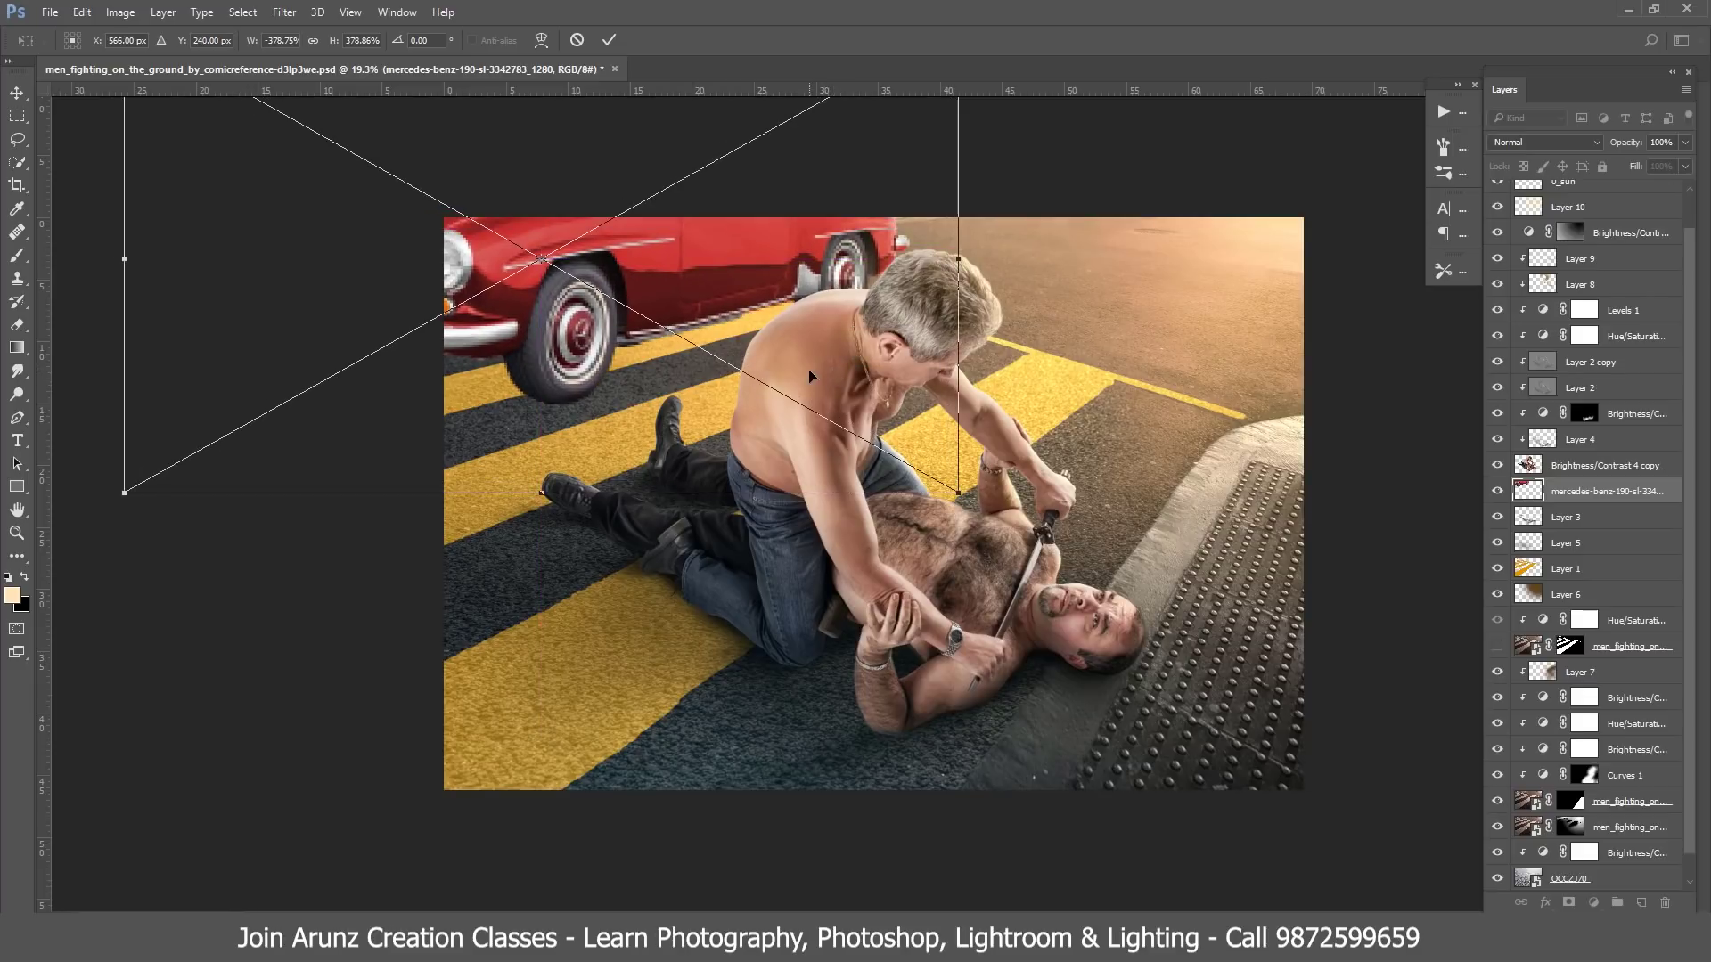
{"action": "key", "text": "Return"}
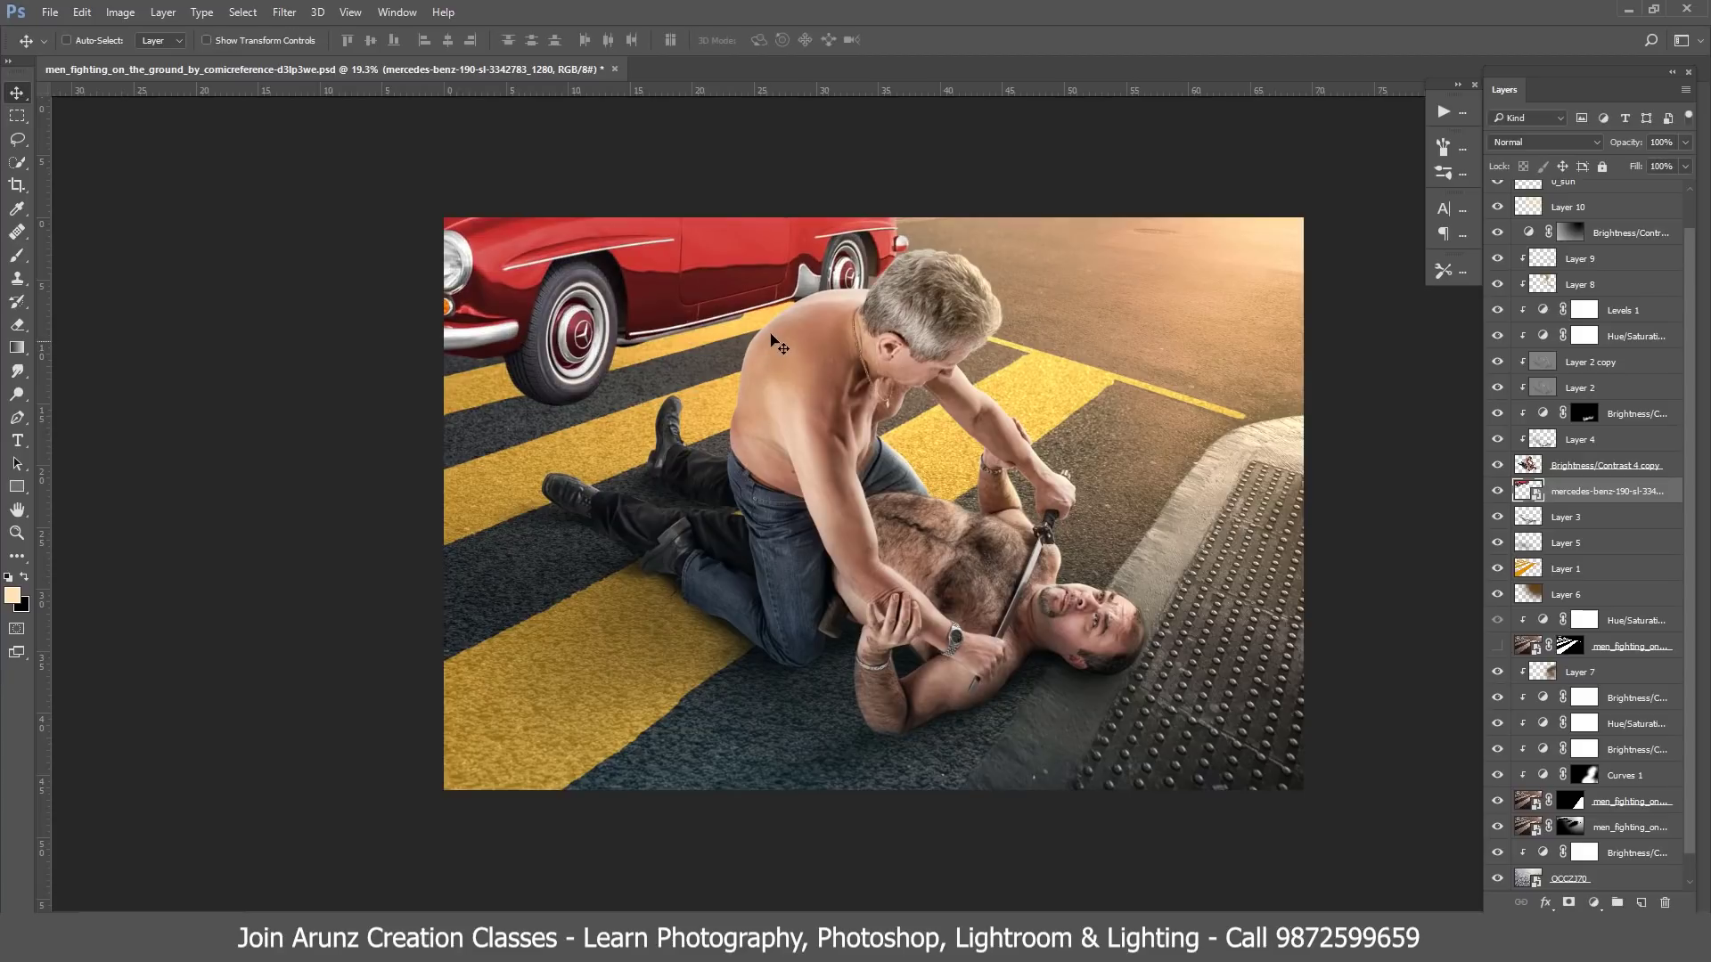
- Enlarge the car slightly and distort its corners into road perspective
{"action": "key", "text": "ctrl+t"}
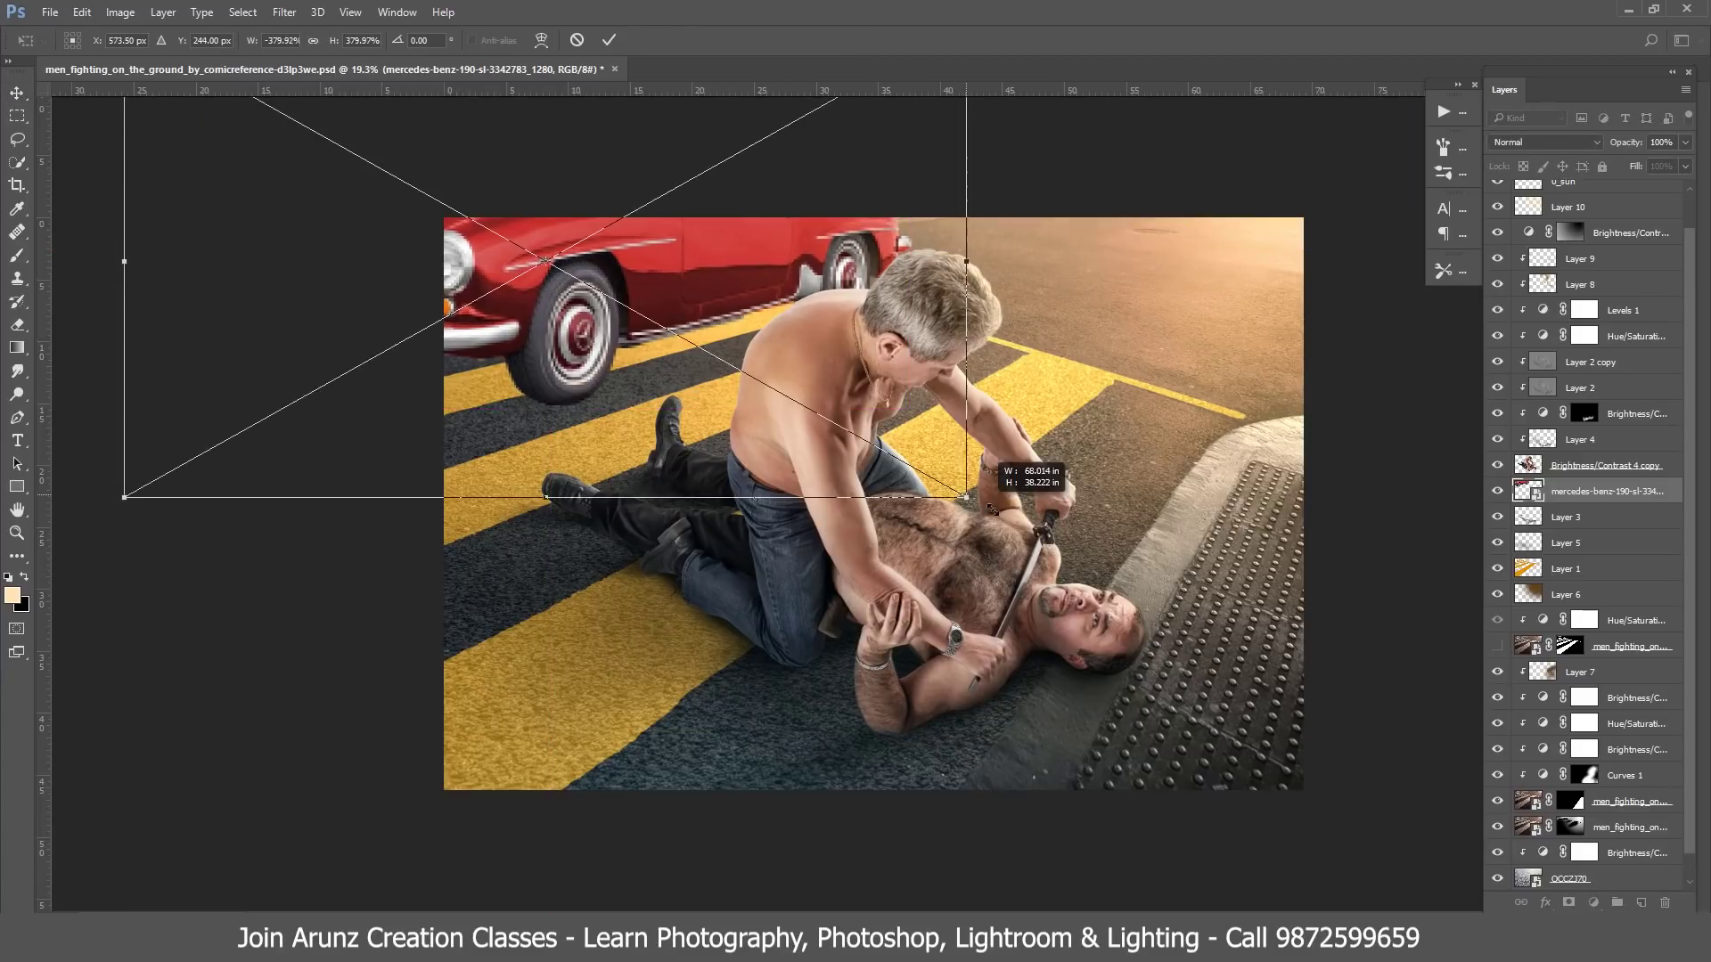
{"action": "left_click_drag", "start_coordinate": [964, 493], "coordinate": [975, 504]}
{"action": "mouse_move", "coordinate": [822, 353]}
{"action": "left_mouse_down"}
{"action": "mouse_move", "coordinate": [846, 358]}
{"action": "mouse_move", "coordinate": [831, 355]}
{"action": "left_mouse_up"}
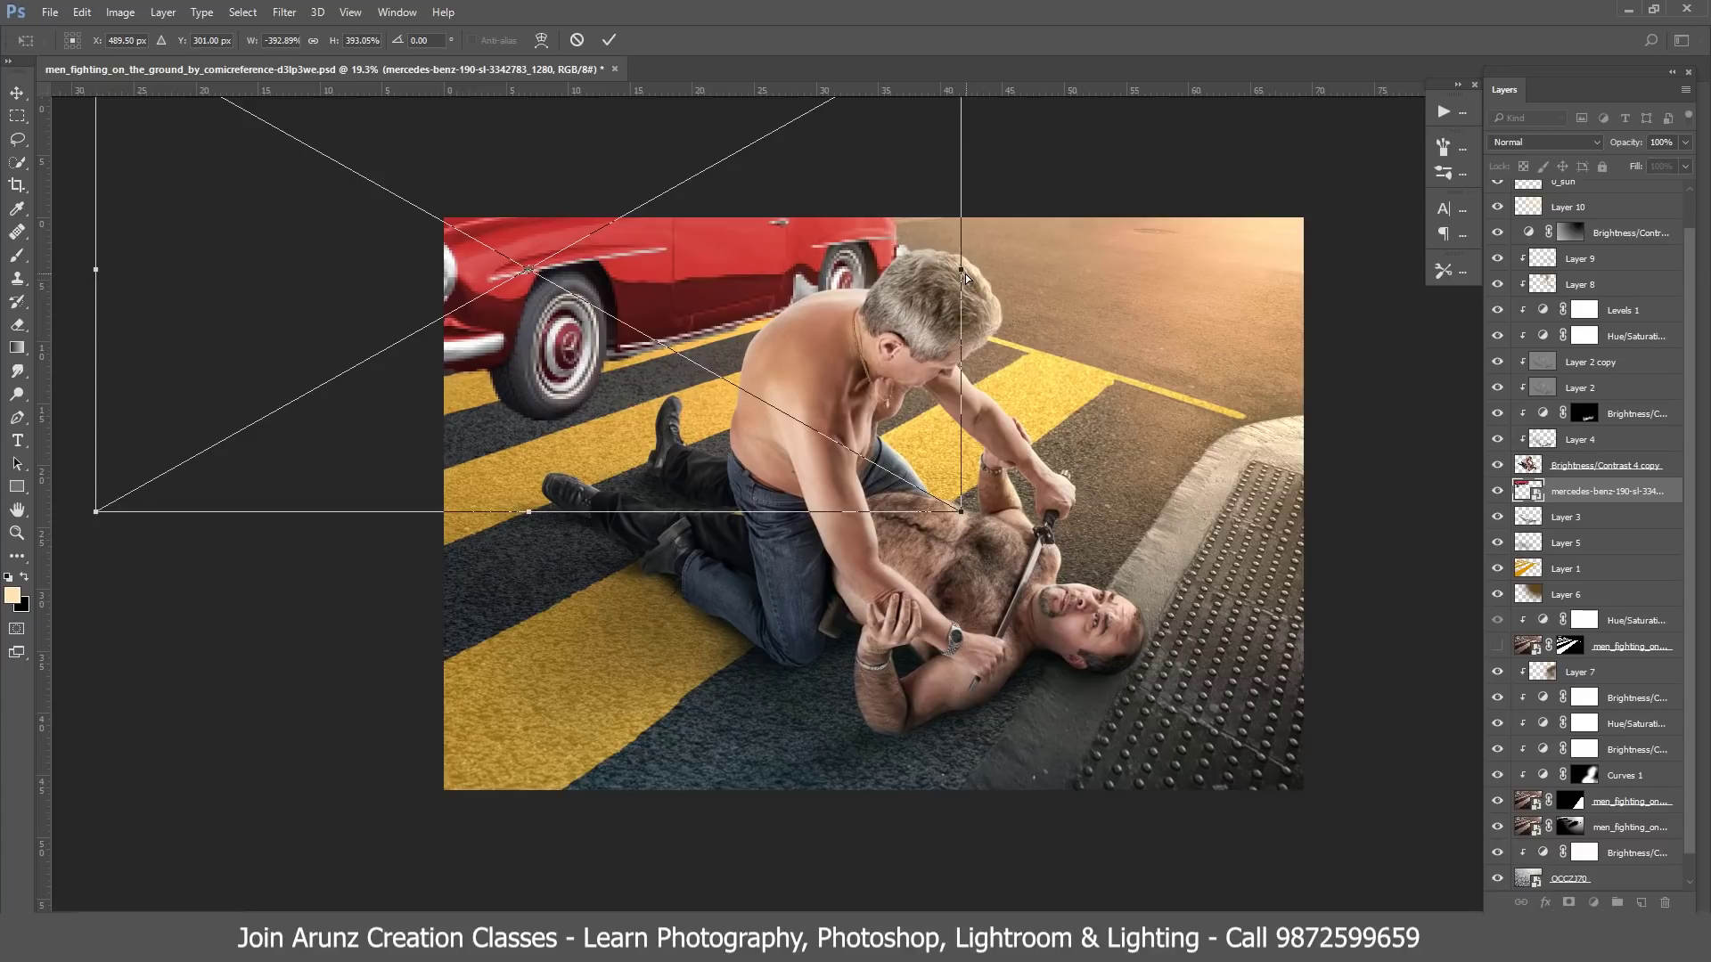
{"action": "left_click_drag", "start_coordinate": [965, 277], "coordinate": [969, 278]}
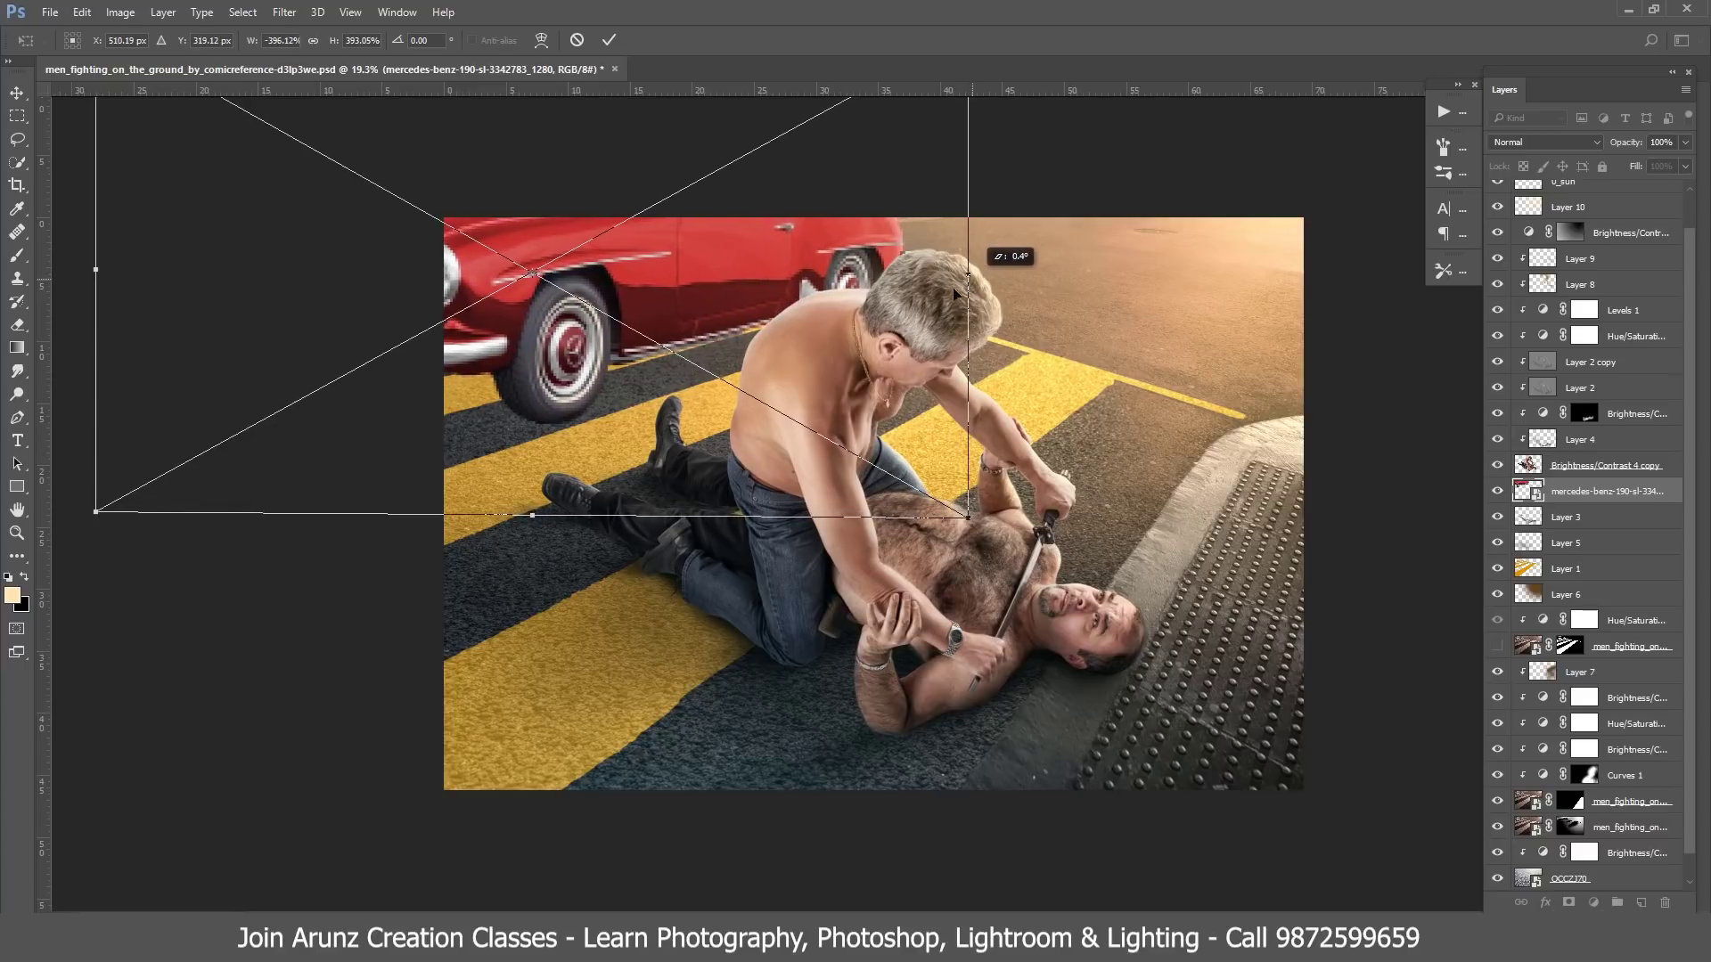
{"action": "left_click_drag", "start_coordinate": [98, 517], "coordinate": [129, 507]}
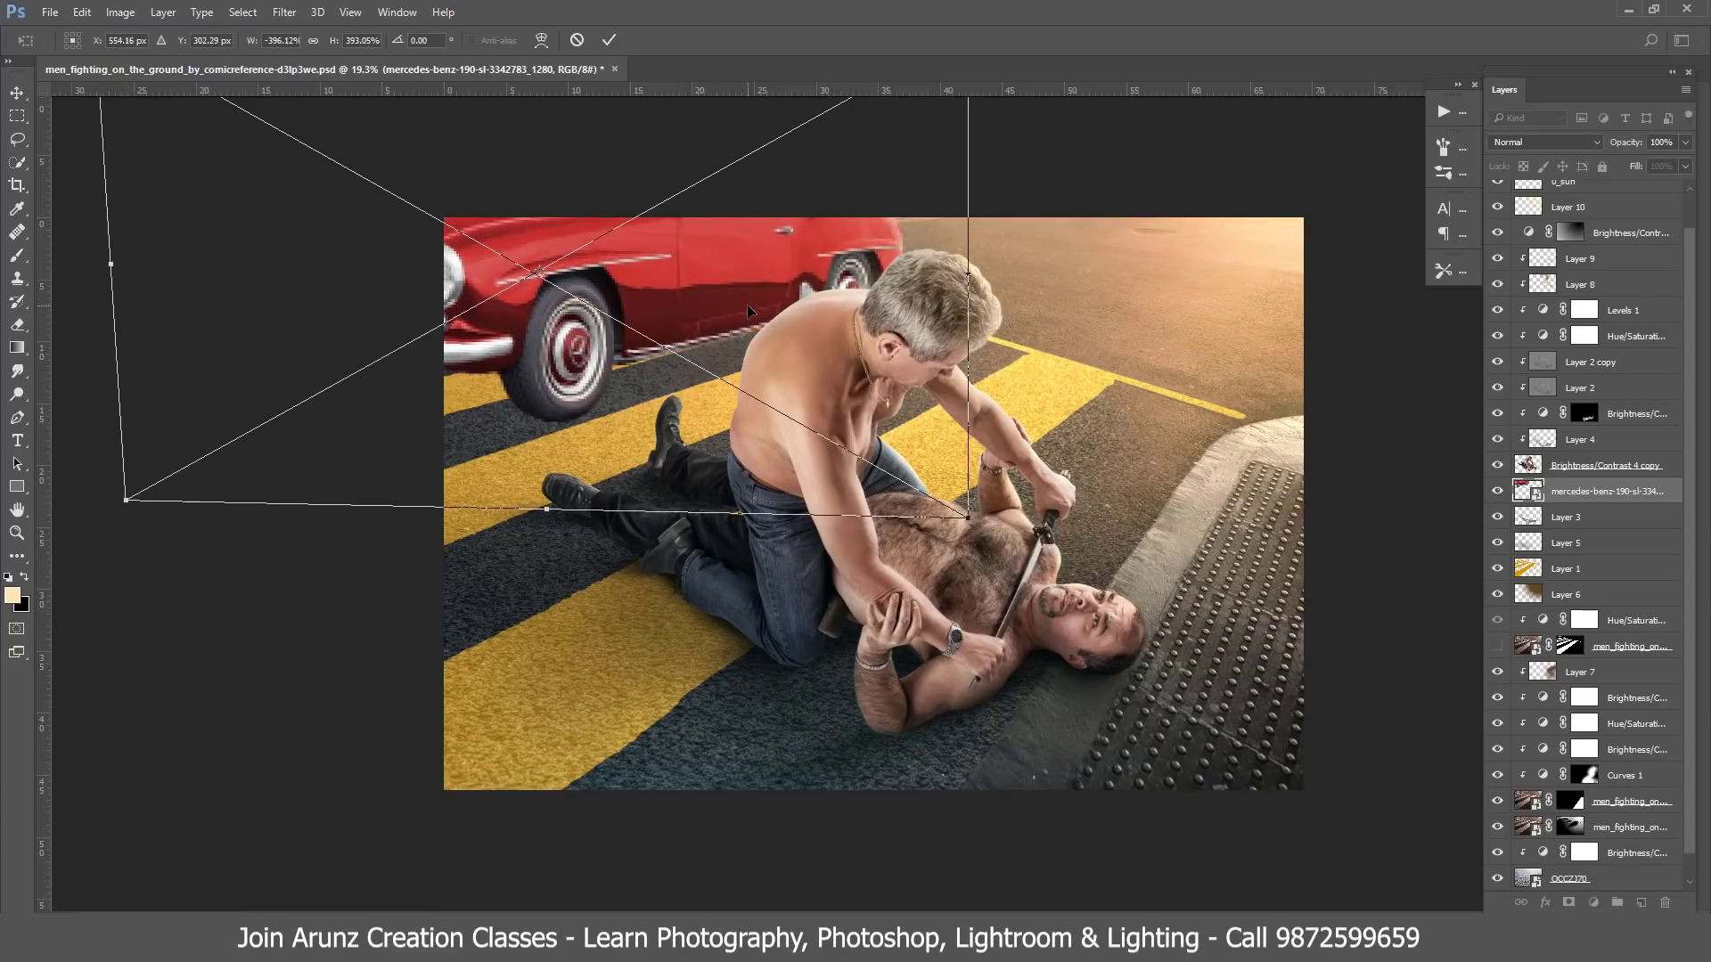
{"action": "key", "text": "Return"}
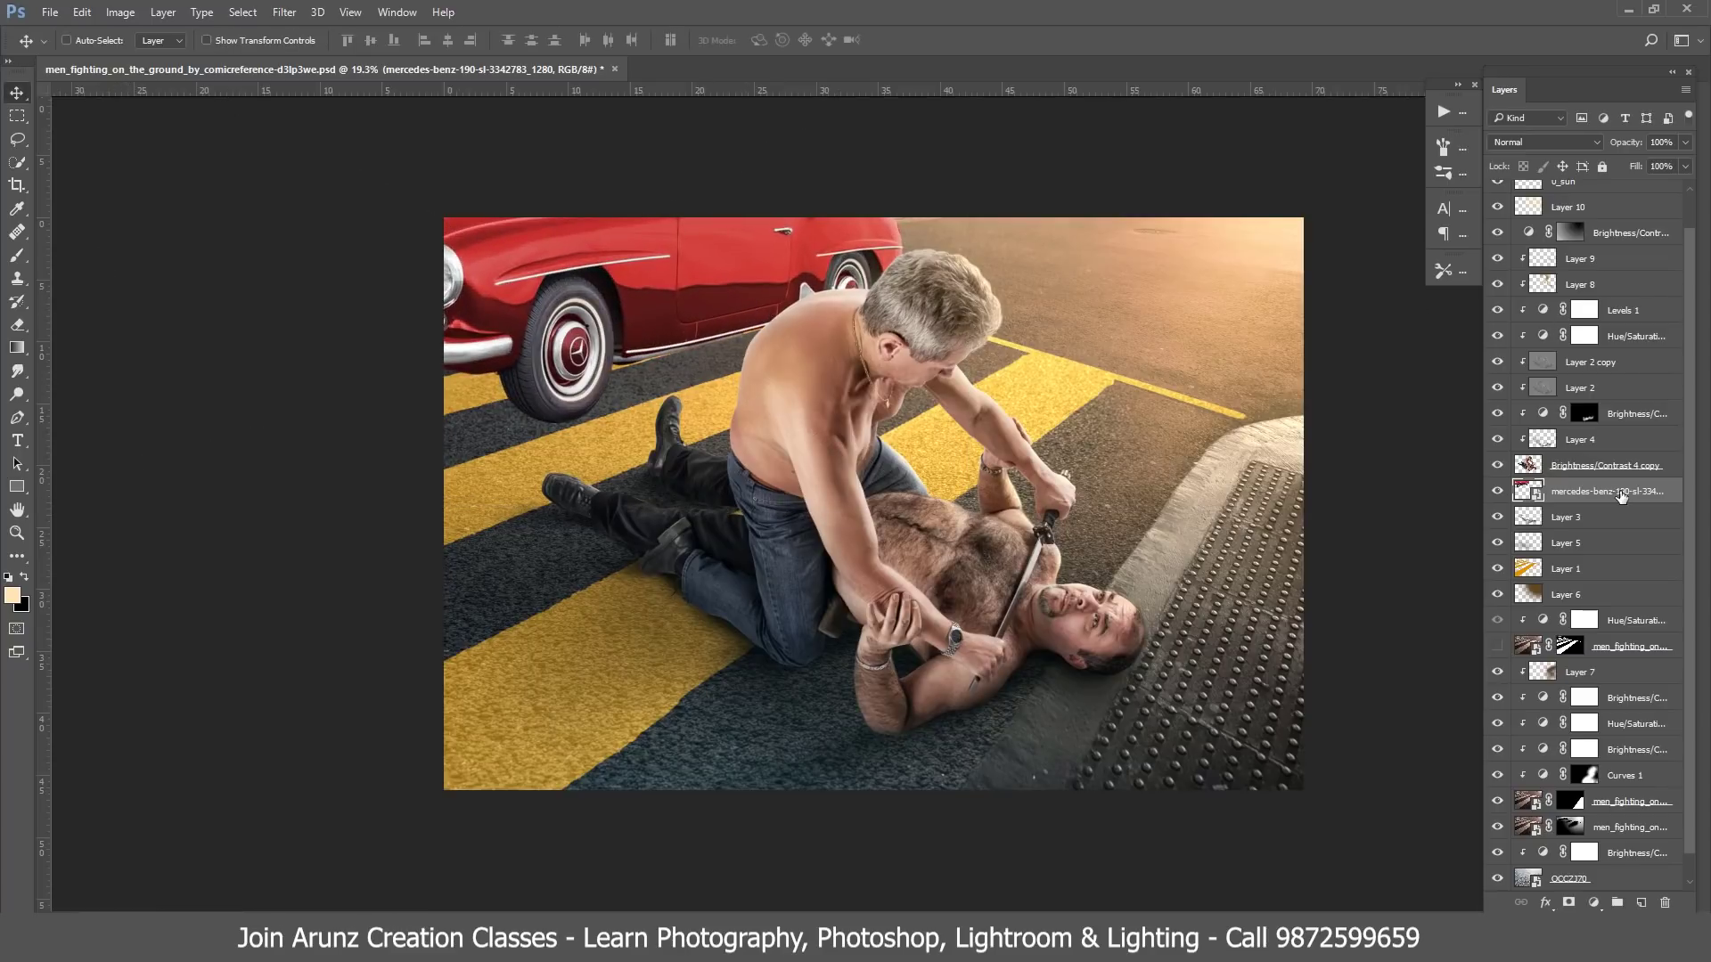
- Rasterize the car layer
{"action": "right_click", "coordinate": [1622, 497]}
{"action": "left_click", "coordinate": [1445, 404]}
{"action": "scroll", "coordinate": [725, 388], "scroll_direction": "up", "scroll_amount": 1}
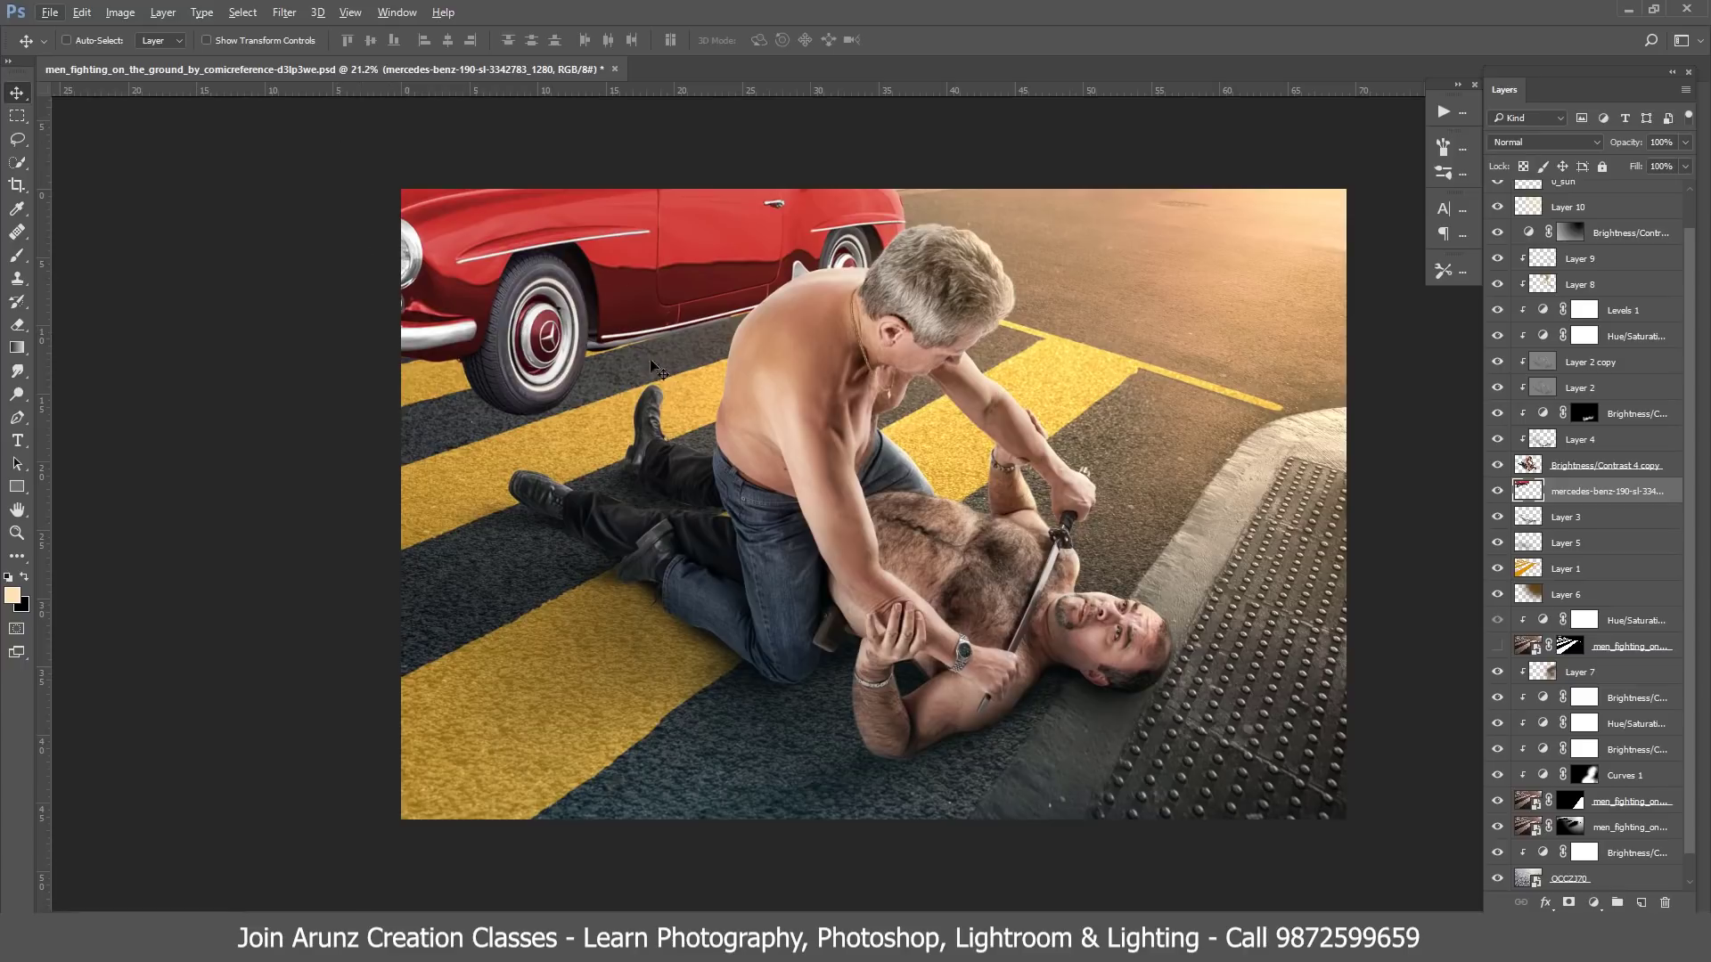
- Add a new Layer 11 above Layer 3 and set a smaller soft brush to 35% opacity
{"action": "key", "text": "ctrl+plus"}
{"action": "left_click", "coordinate": [1587, 525]}
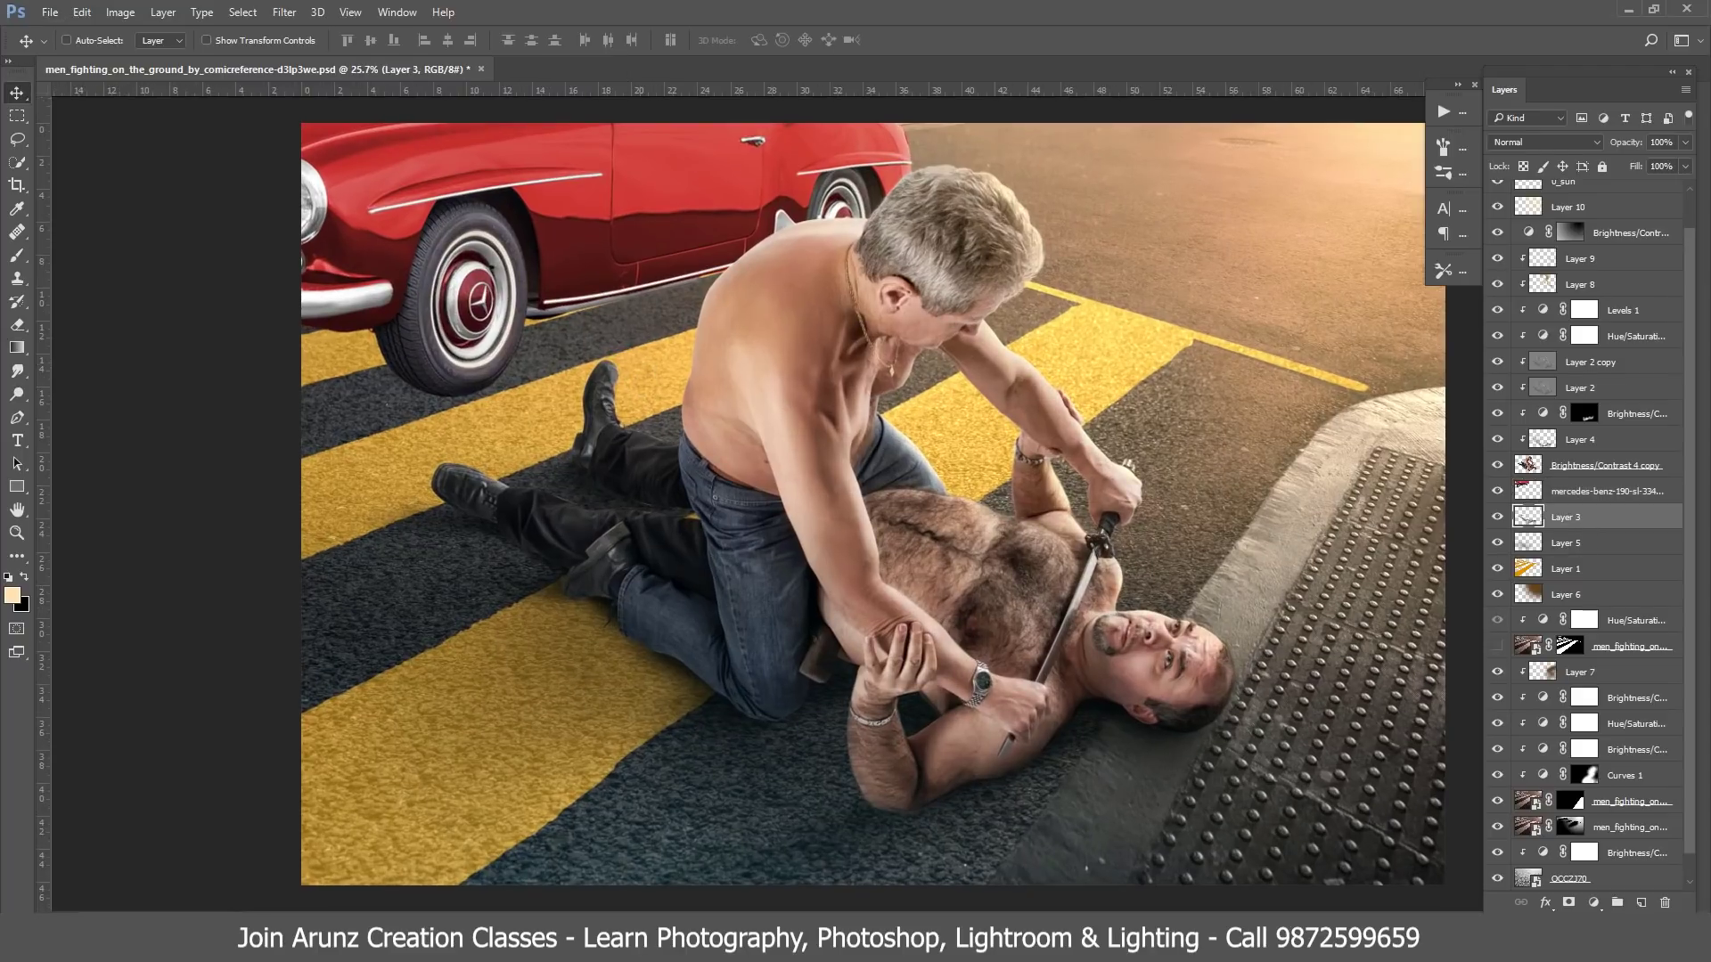
{"action": "left_click", "coordinate": [1640, 903]}
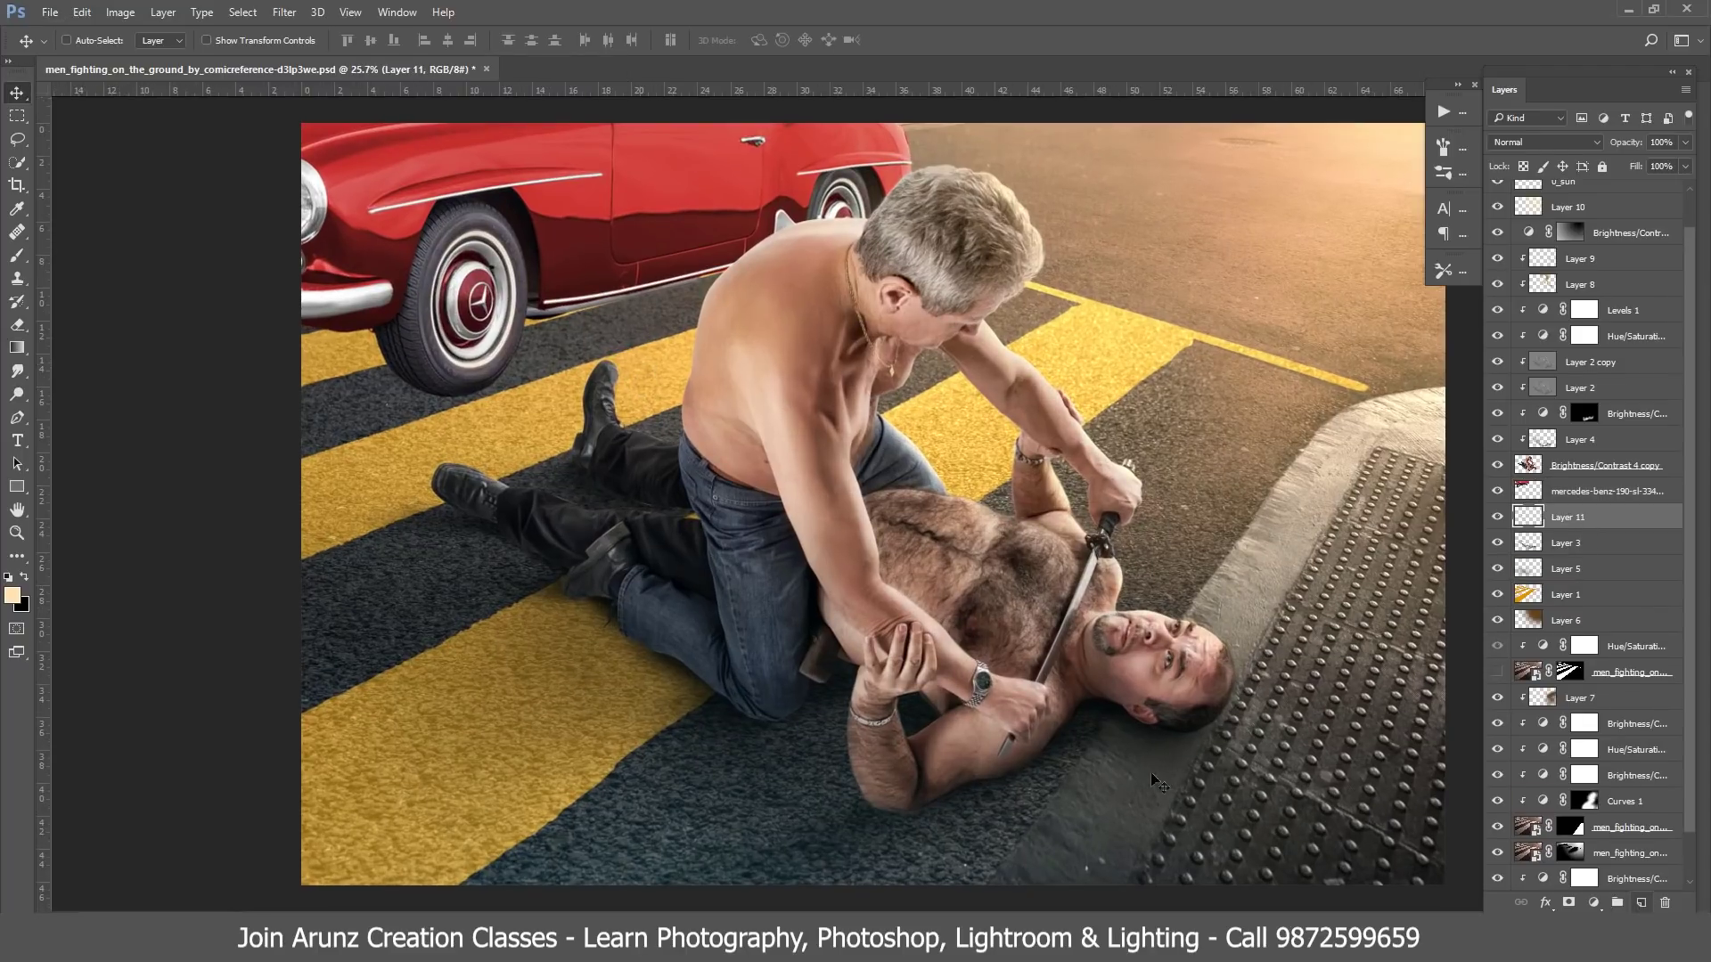
{"action": "left_click", "coordinate": [17, 259]}
{"action": "key", "text": "bracketleft"}
{"action": "key", "text": "bracketleft"}
{"action": "key", "text": "bracketleft"}
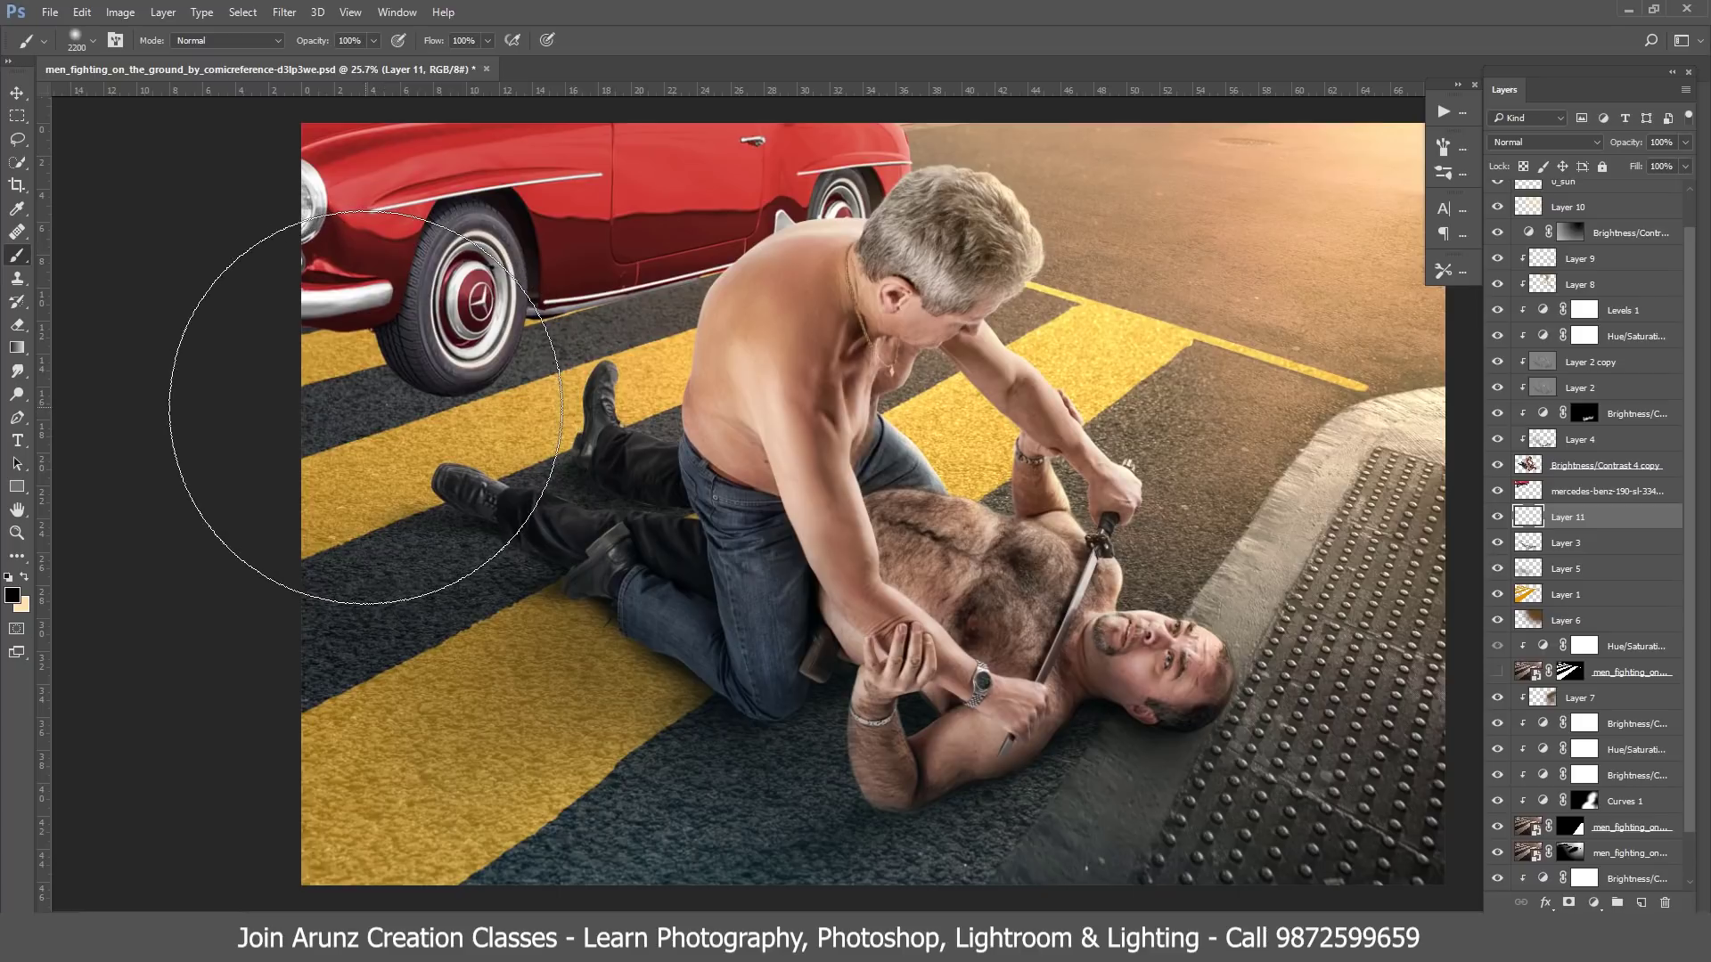
{"action": "key", "text": "bracketleft"}
{"action": "key", "text": "bracketleft"}
{"action": "key", "text": "bracketleft"}
{"action": "key", "text": "bracketleft"}
{"action": "key", "text": "bracketleft"}
{"action": "key", "text": "bracketleft"}
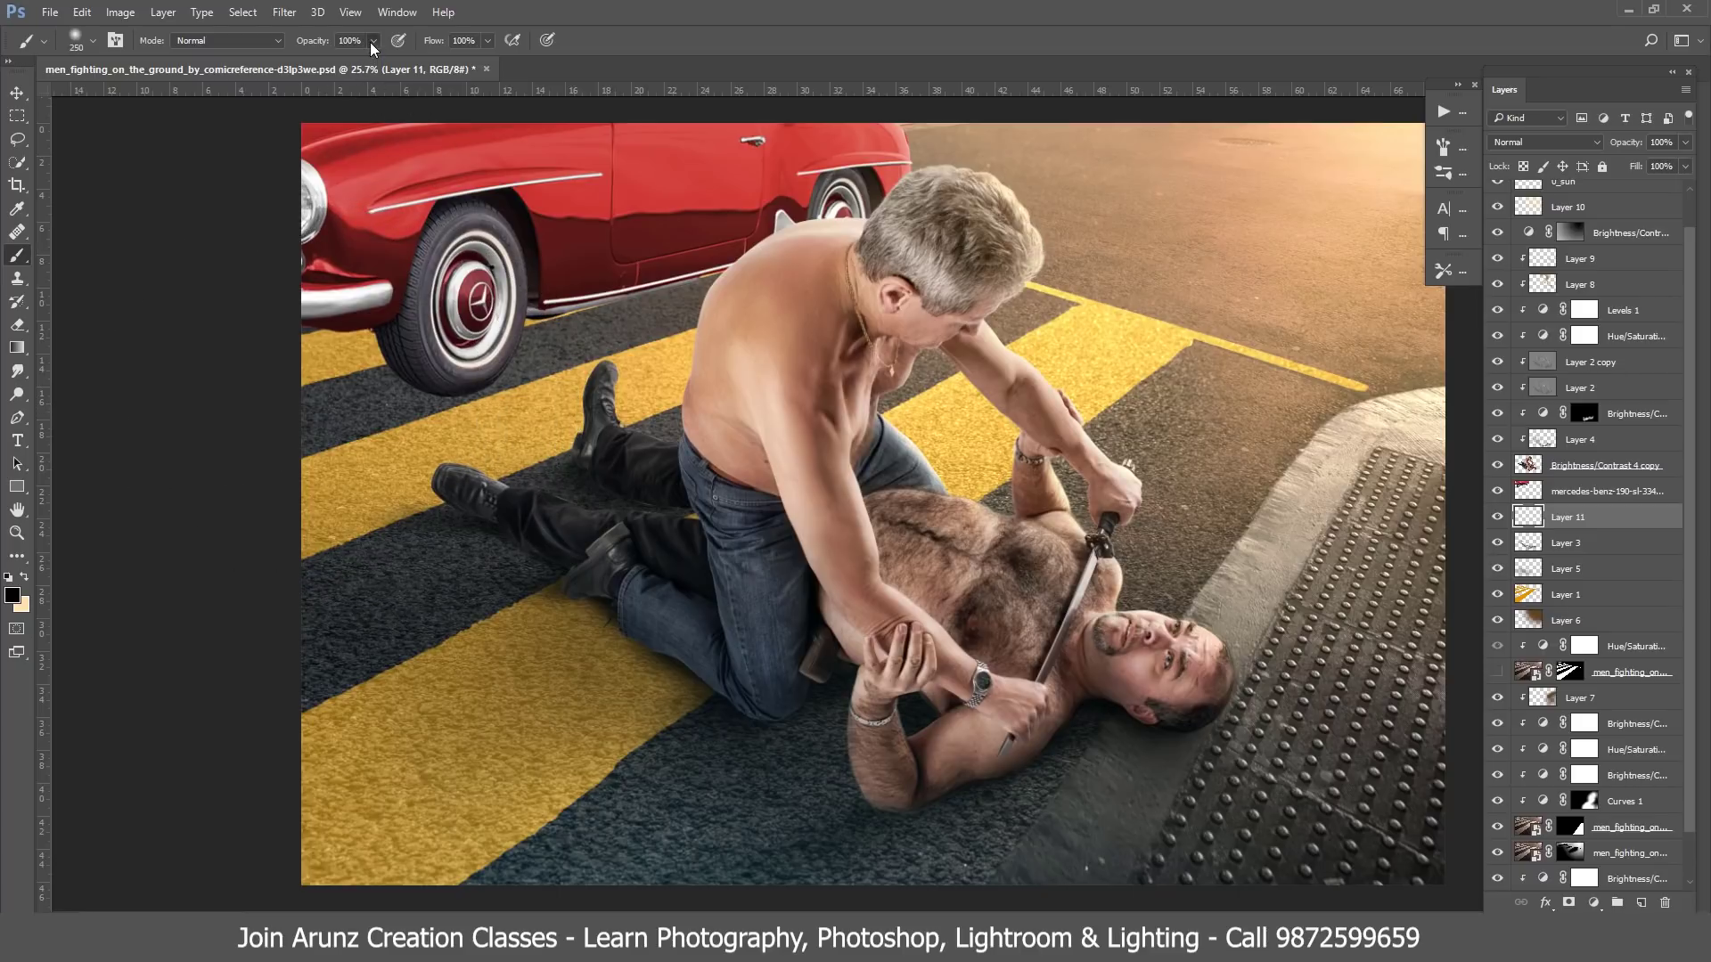
{"action": "left_click_drag", "start_coordinate": [373, 41], "coordinate": [334, 62]}
{"action": "left_click", "coordinate": [439, 365]}
- Paint dark shadow beside and left of the car's rear wheel, refining it with the eraser
{"action": "mouse_move", "coordinate": [390, 389]}
{"action": "left_mouse_down"}
{"action": "mouse_move", "coordinate": [435, 385]}
{"action": "mouse_move", "coordinate": [354, 412]}
{"action": "mouse_move", "coordinate": [242, 412]}
{"action": "left_mouse_up"}
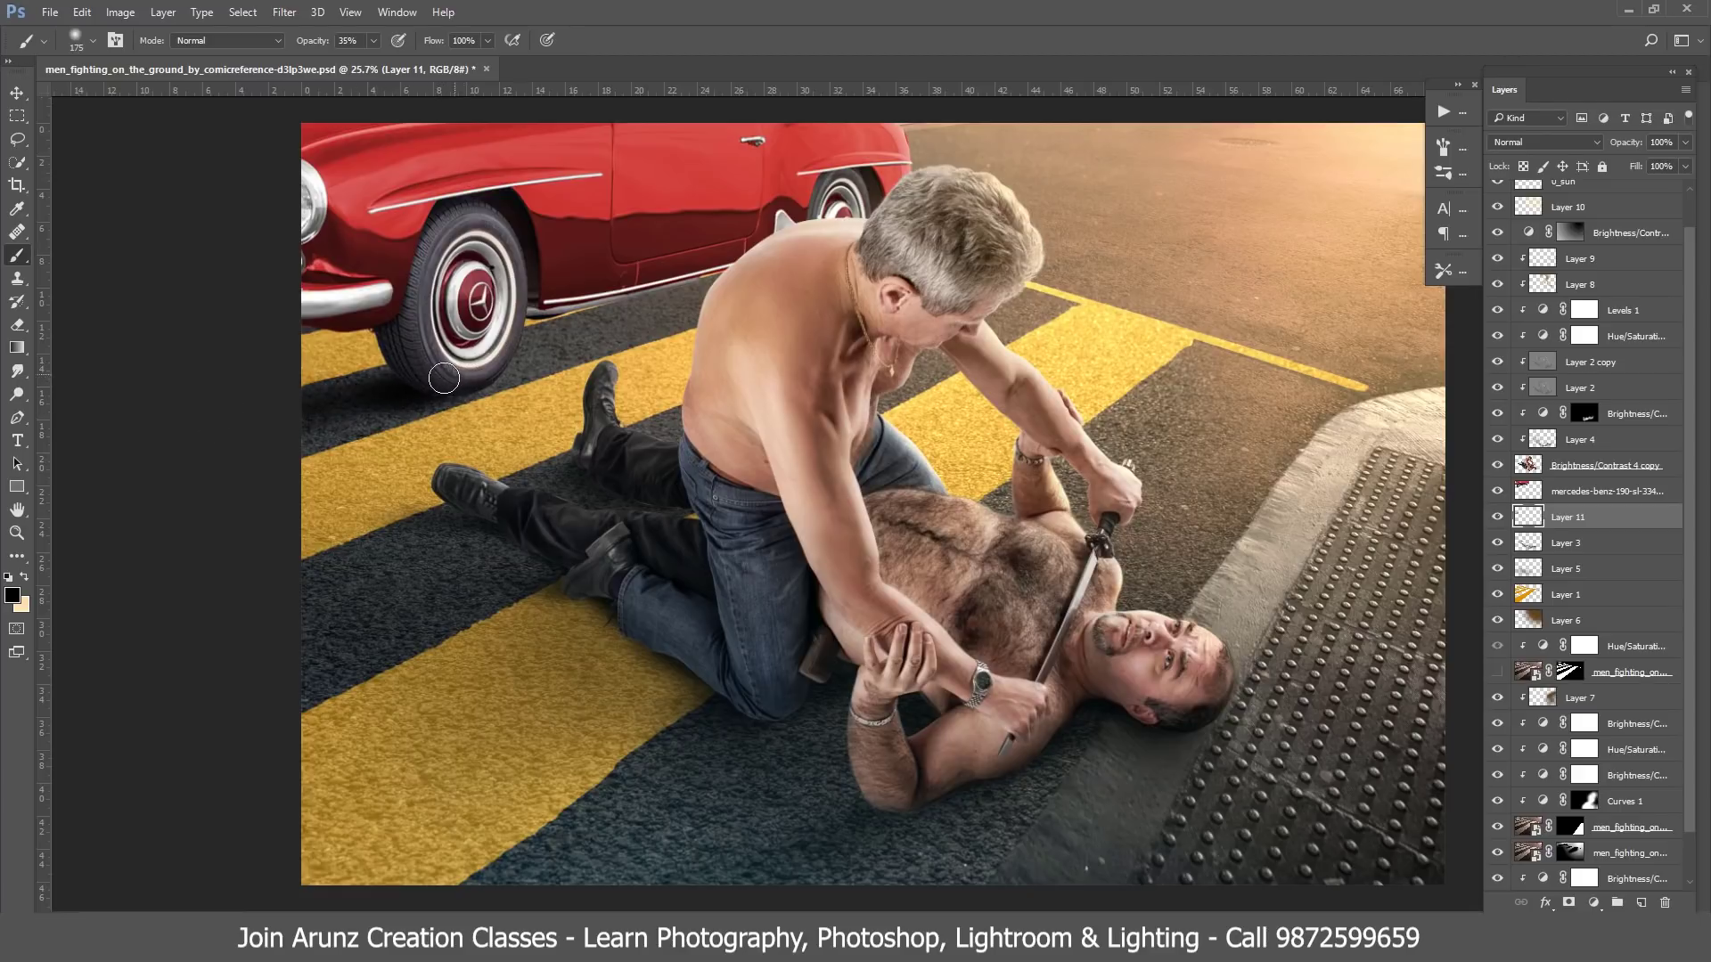
{"action": "mouse_move", "coordinate": [434, 382]}
{"action": "left_mouse_down"}
{"action": "mouse_move", "coordinate": [353, 406]}
{"action": "mouse_move", "coordinate": [160, 418]}
{"action": "left_mouse_up"}
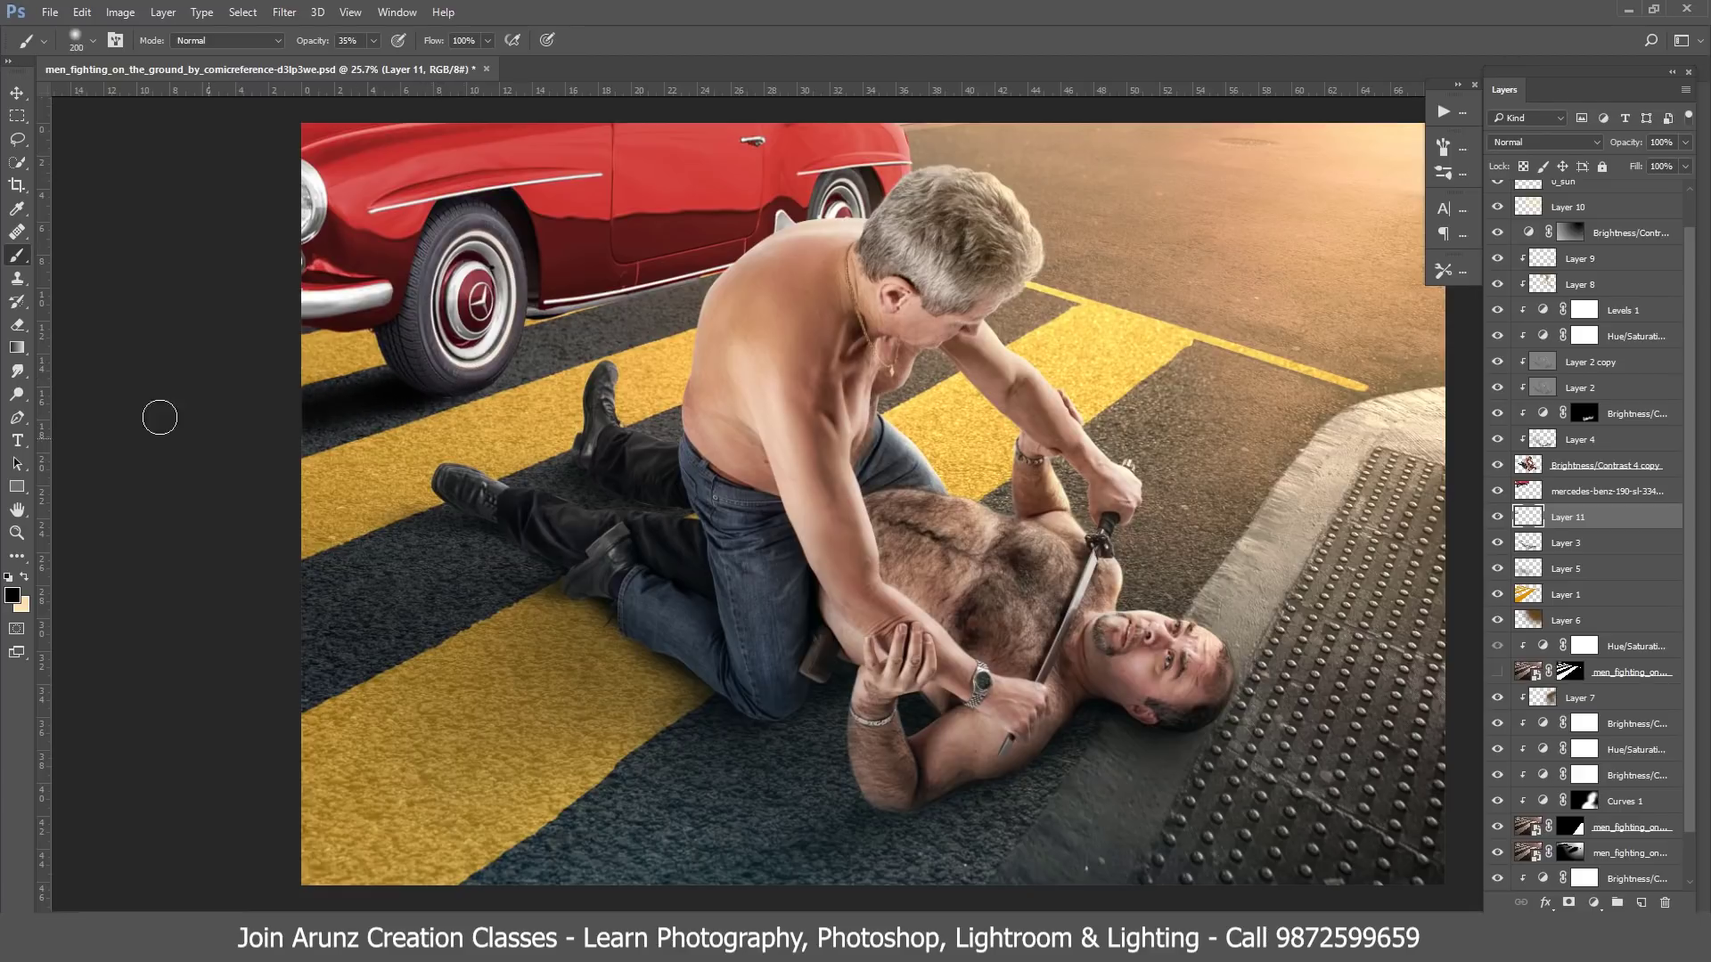
{"action": "left_click", "coordinate": [17, 324]}
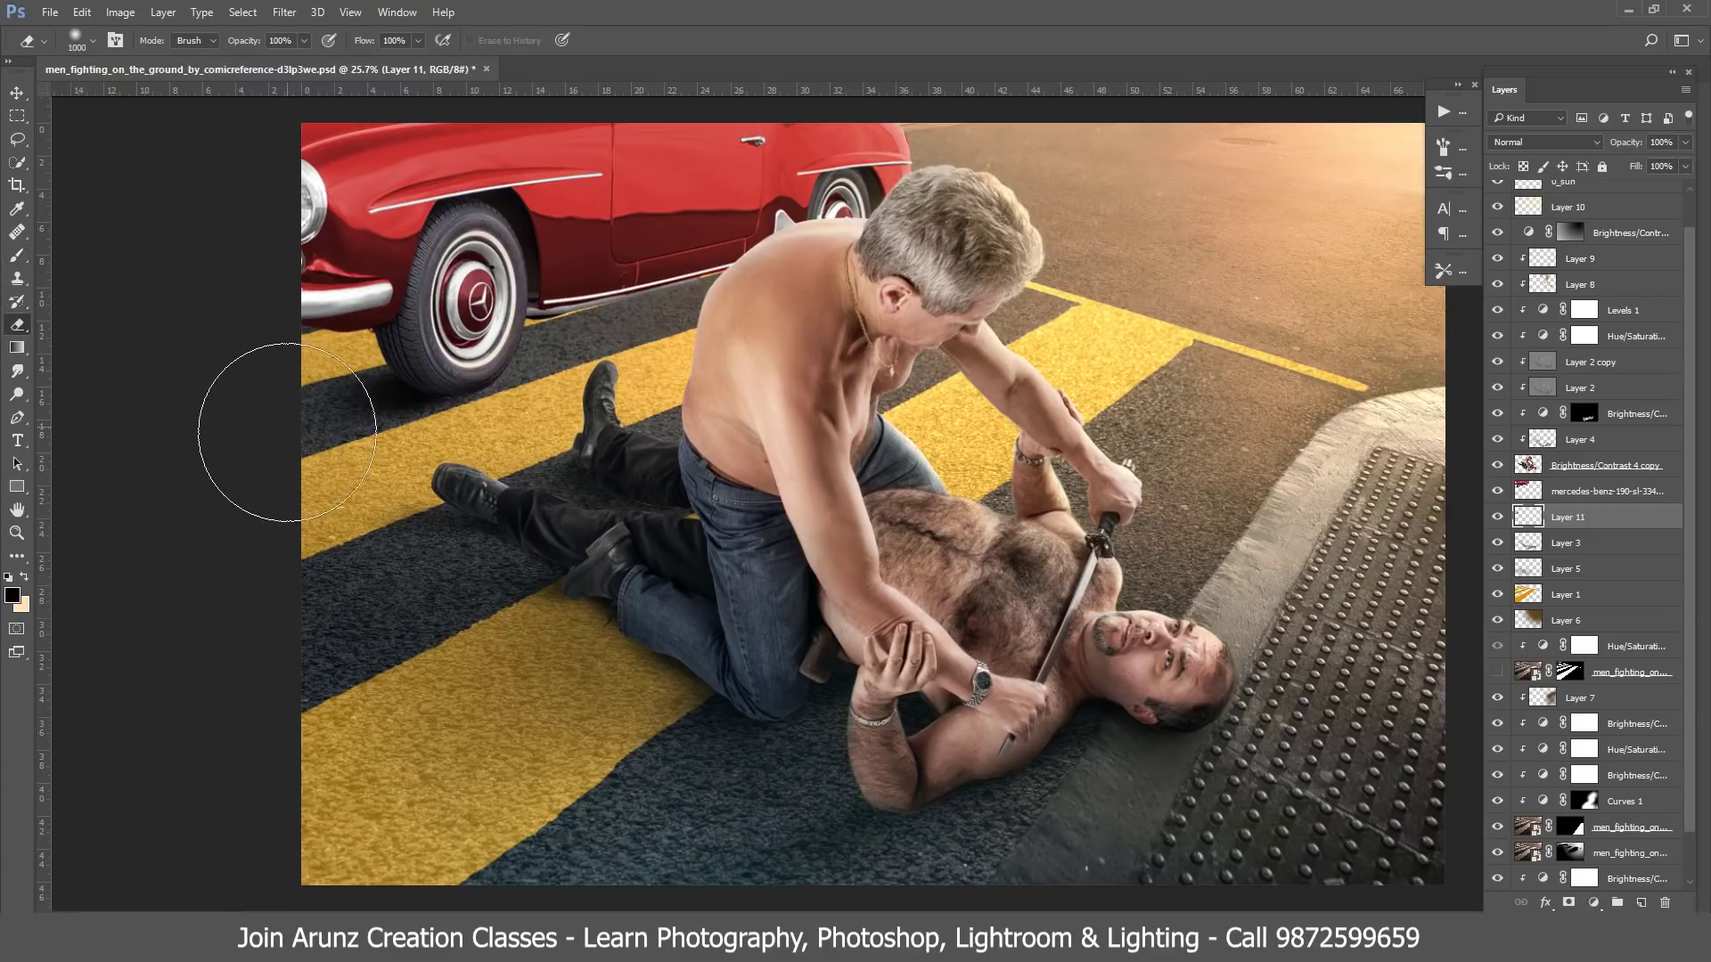
{"action": "key", "text": "bracketleft"}
{"action": "key", "text": "bracketleft"}
{"action": "key", "text": "bracketleft"}
{"action": "left_click", "coordinate": [17, 257]}
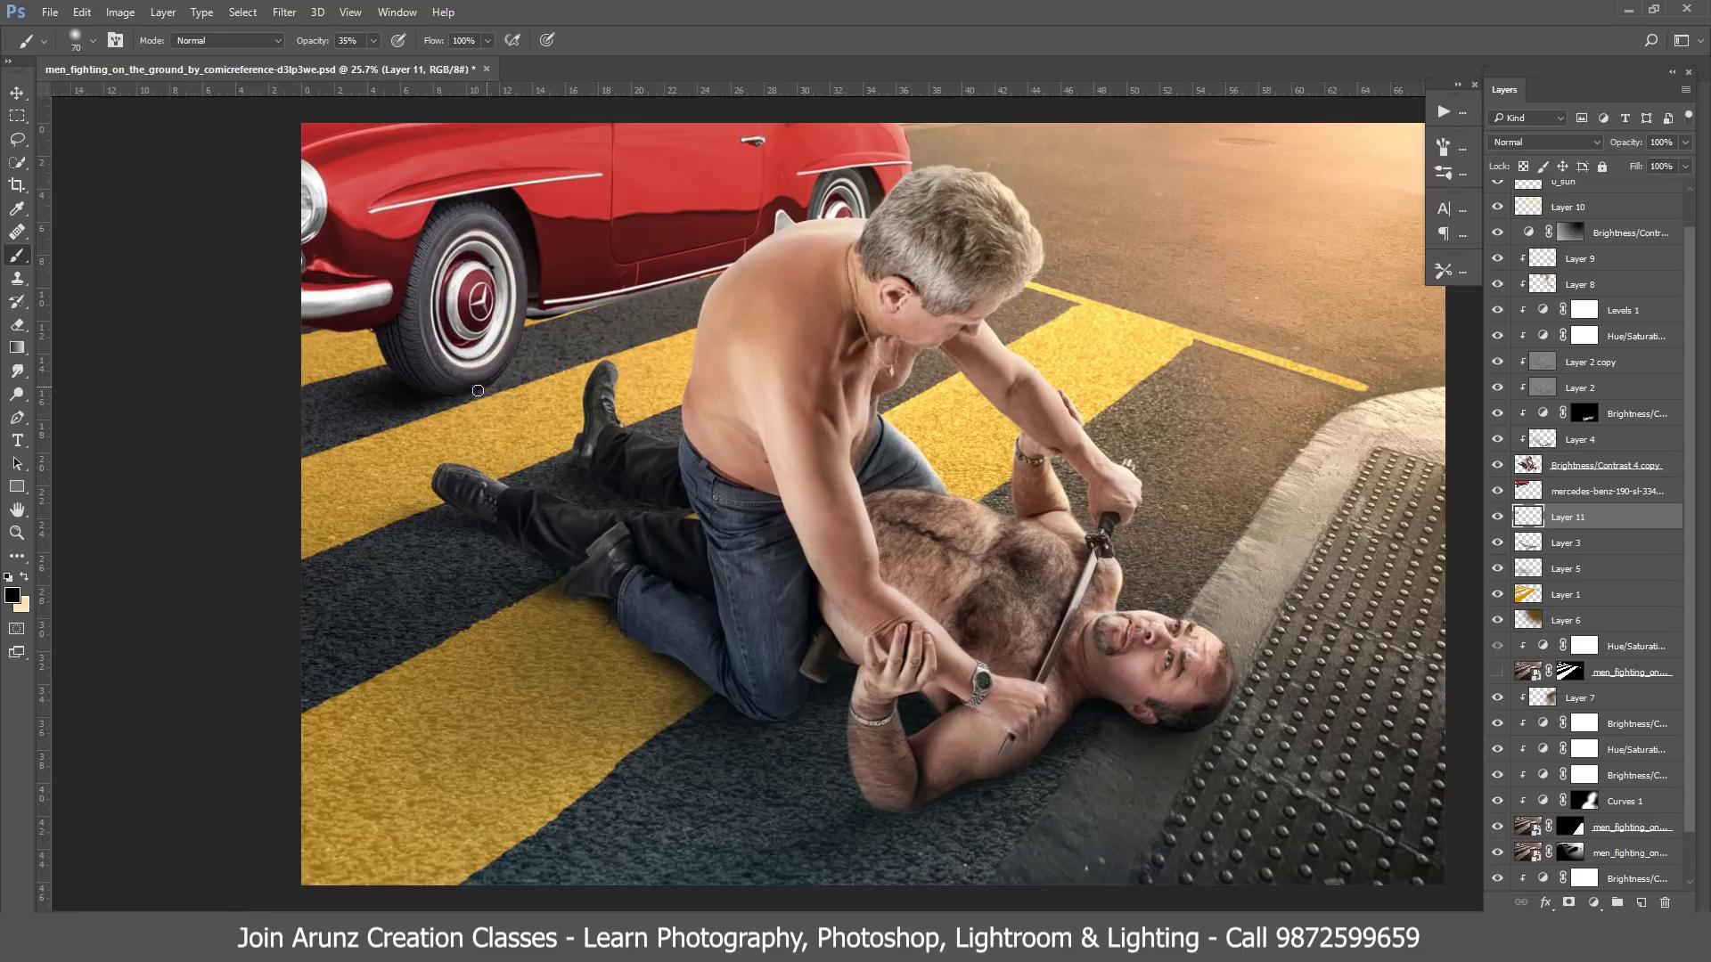
{"action": "key", "text": "bracketright"}
{"action": "key", "text": "bracketright"}
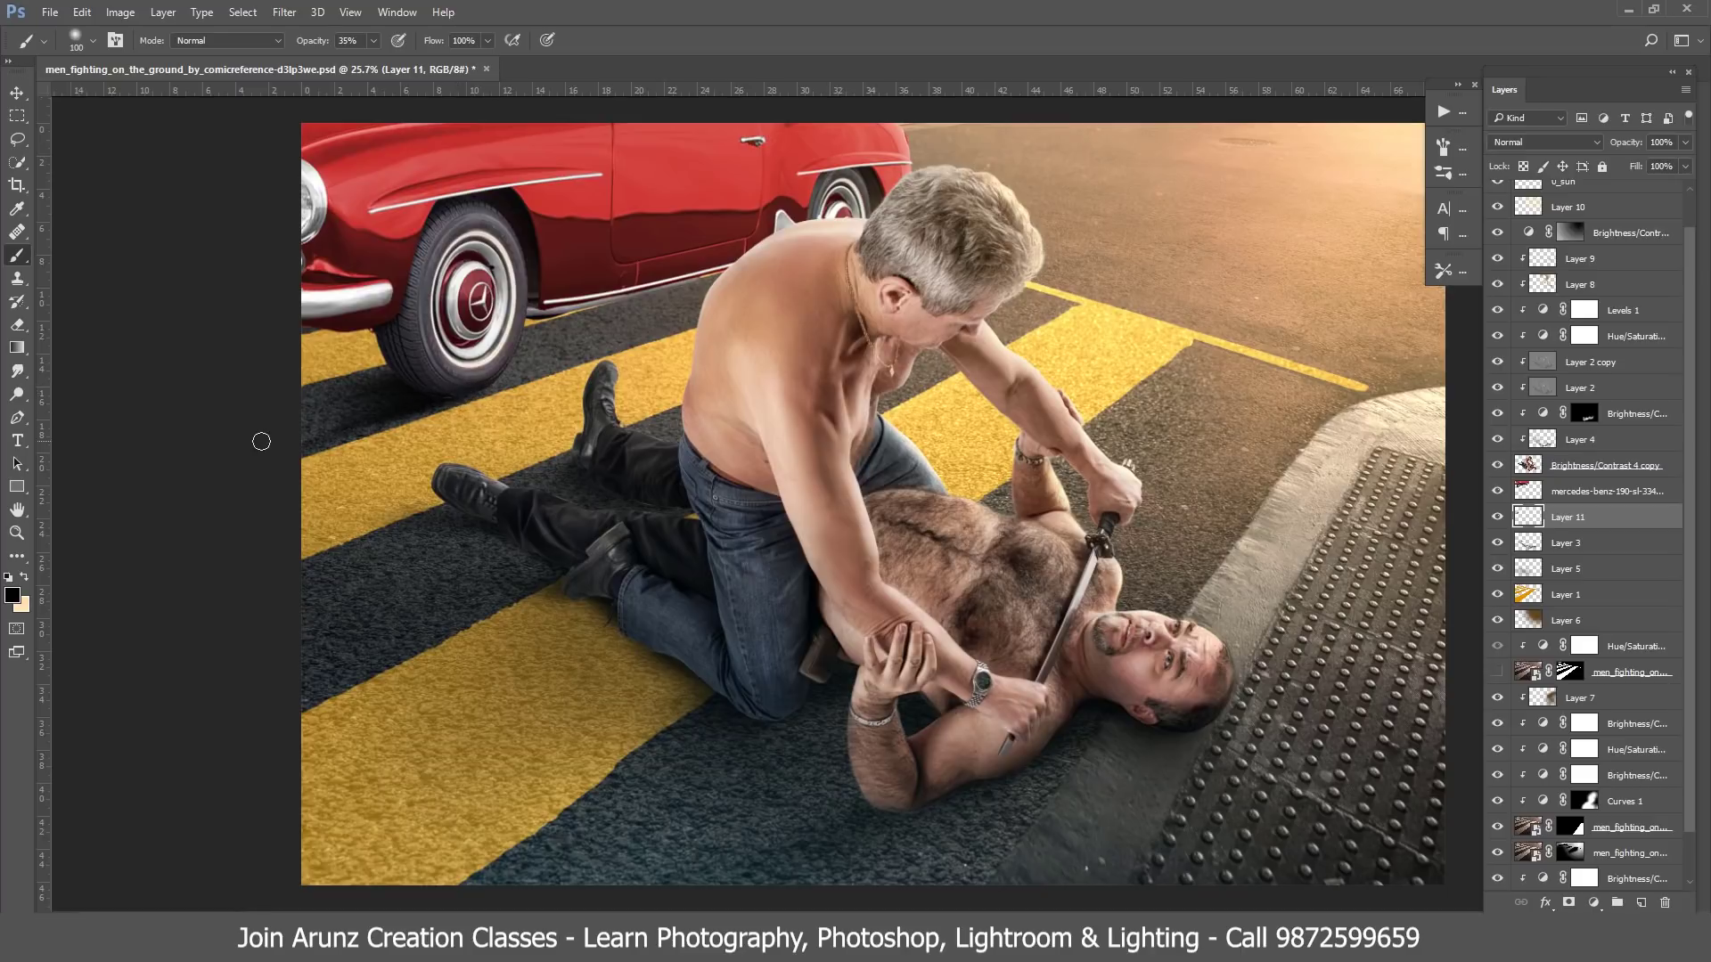
{"action": "key", "text": "bracketright"}
{"action": "key", "text": "bracketright"}
{"action": "key", "text": "bracketright"}
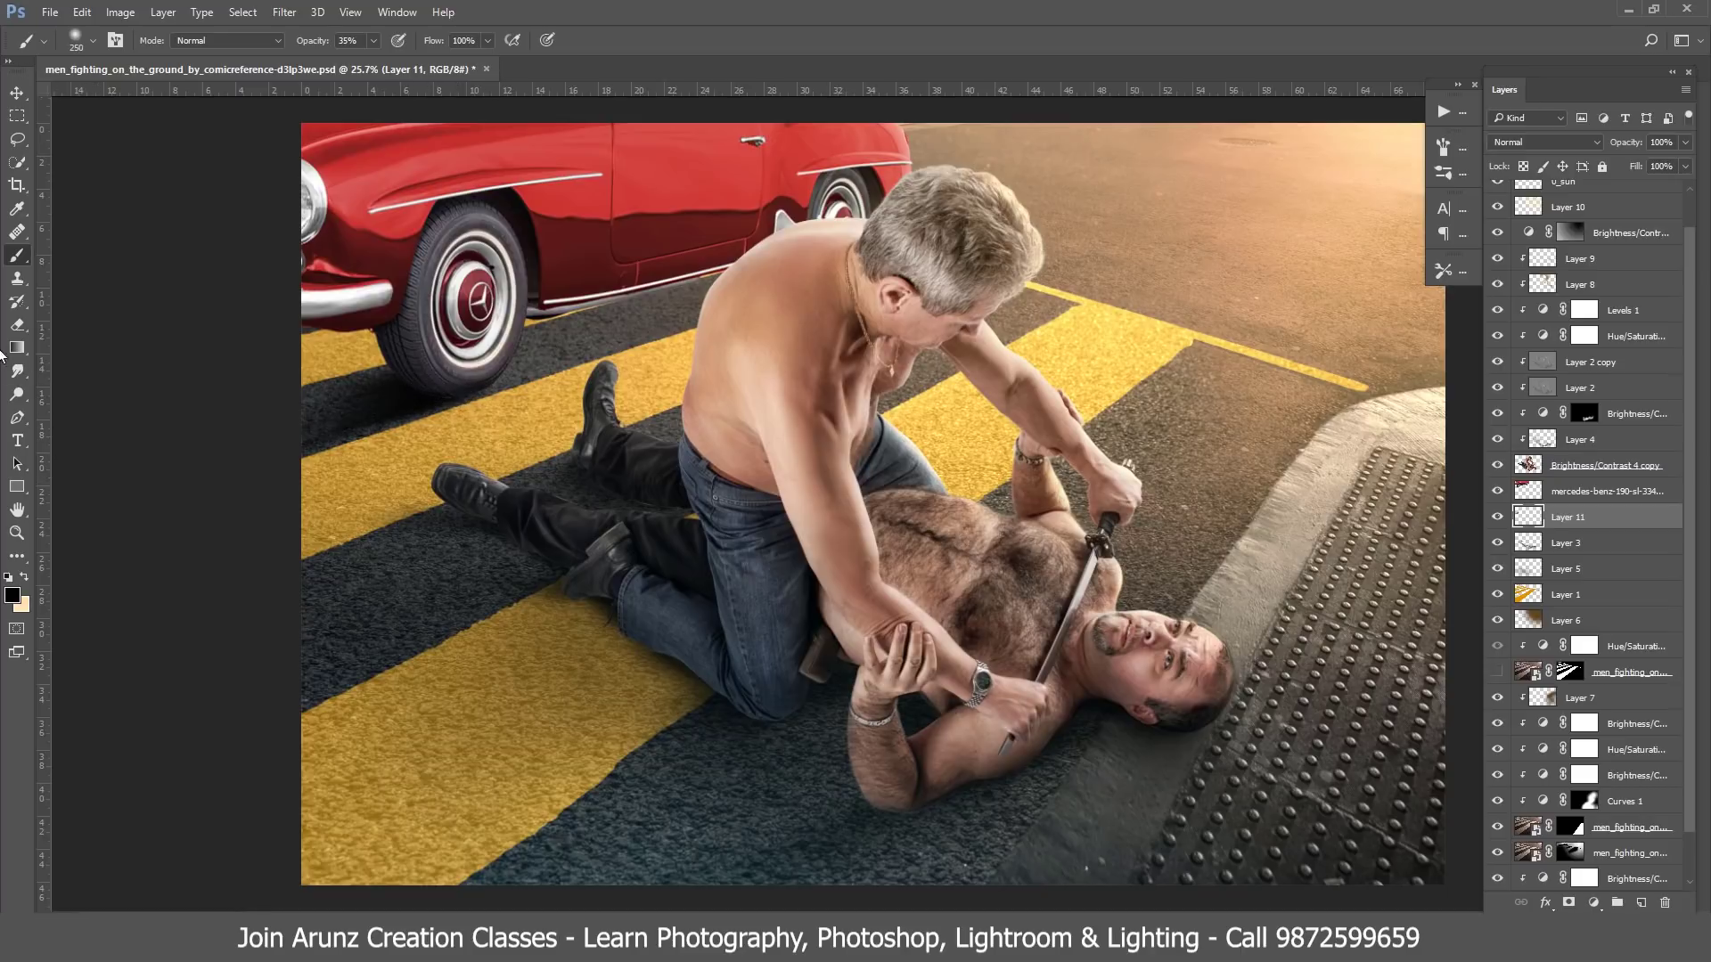
{"action": "left_click", "coordinate": [16, 326]}
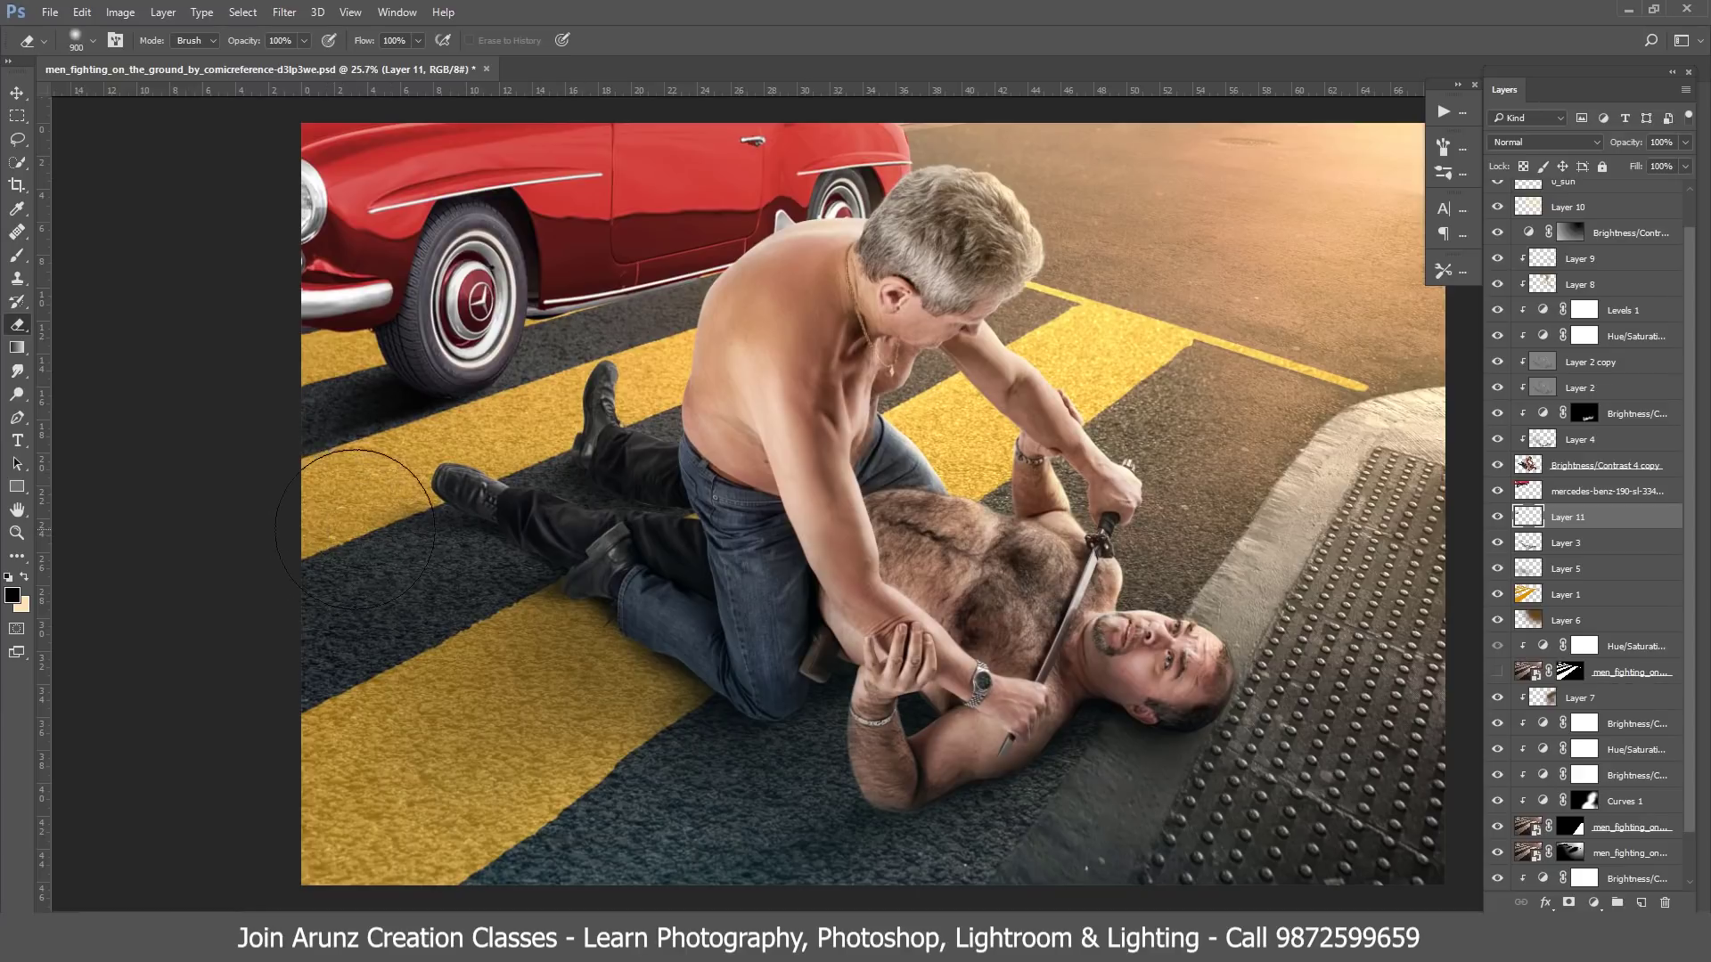
{"action": "left_click", "coordinate": [16, 256]}
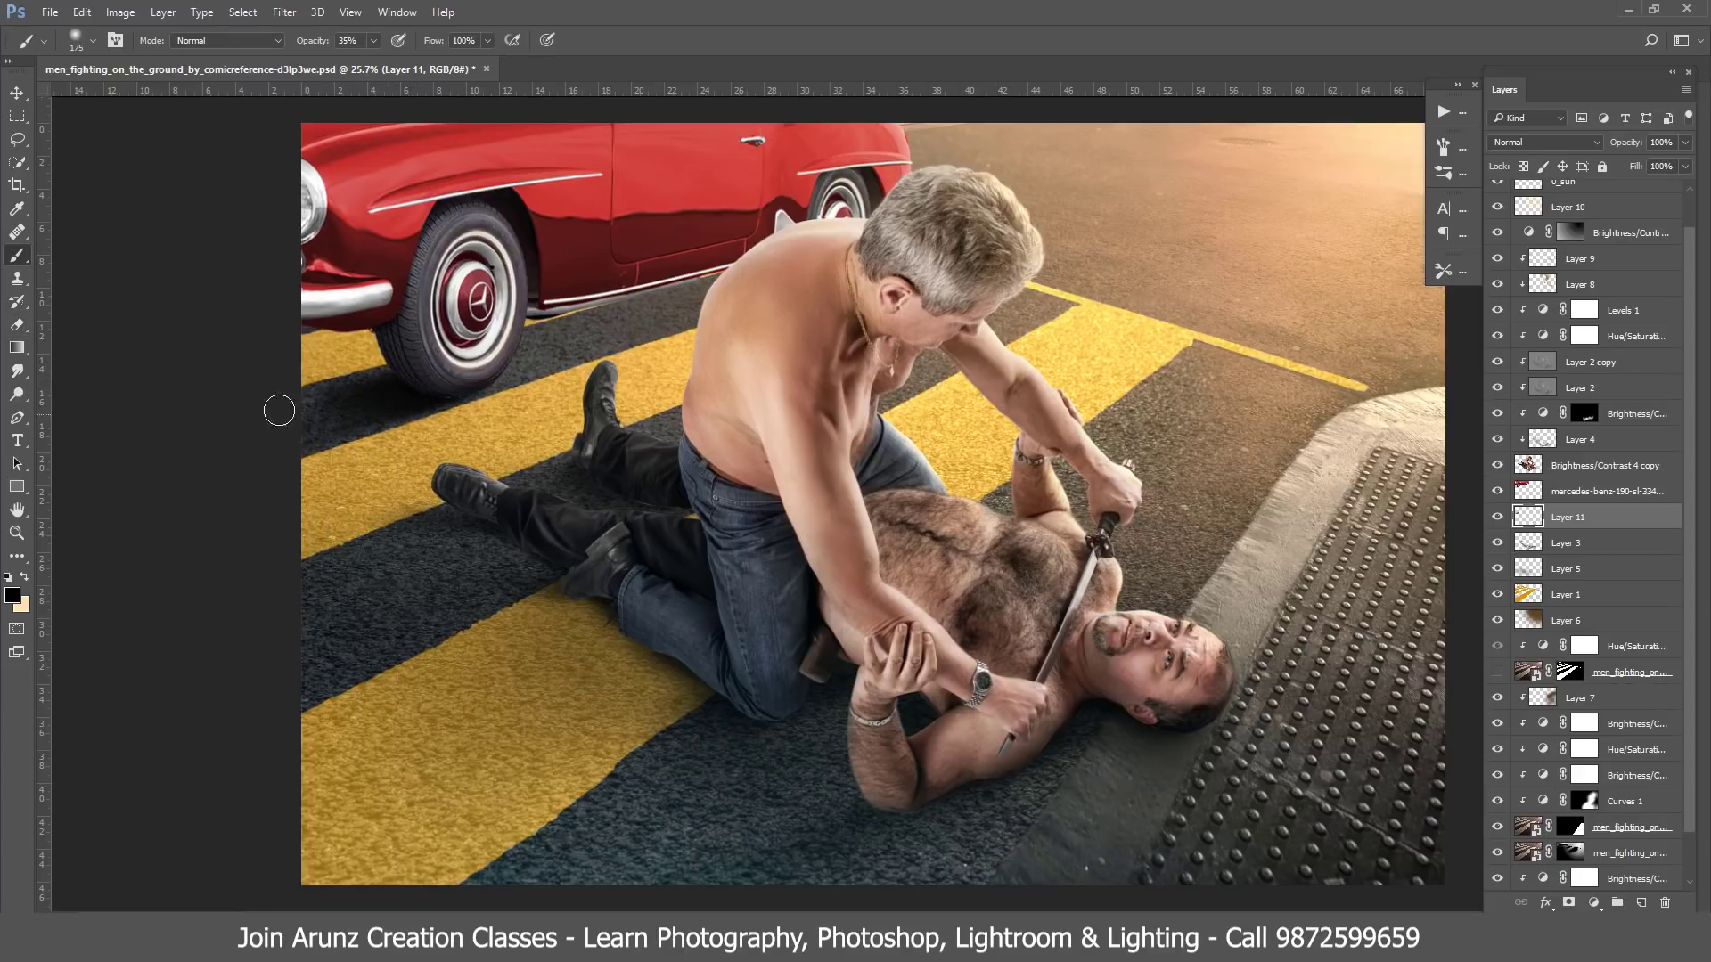
{"action": "key", "text": "bracketright"}
{"action": "key", "text": "bracketright"}
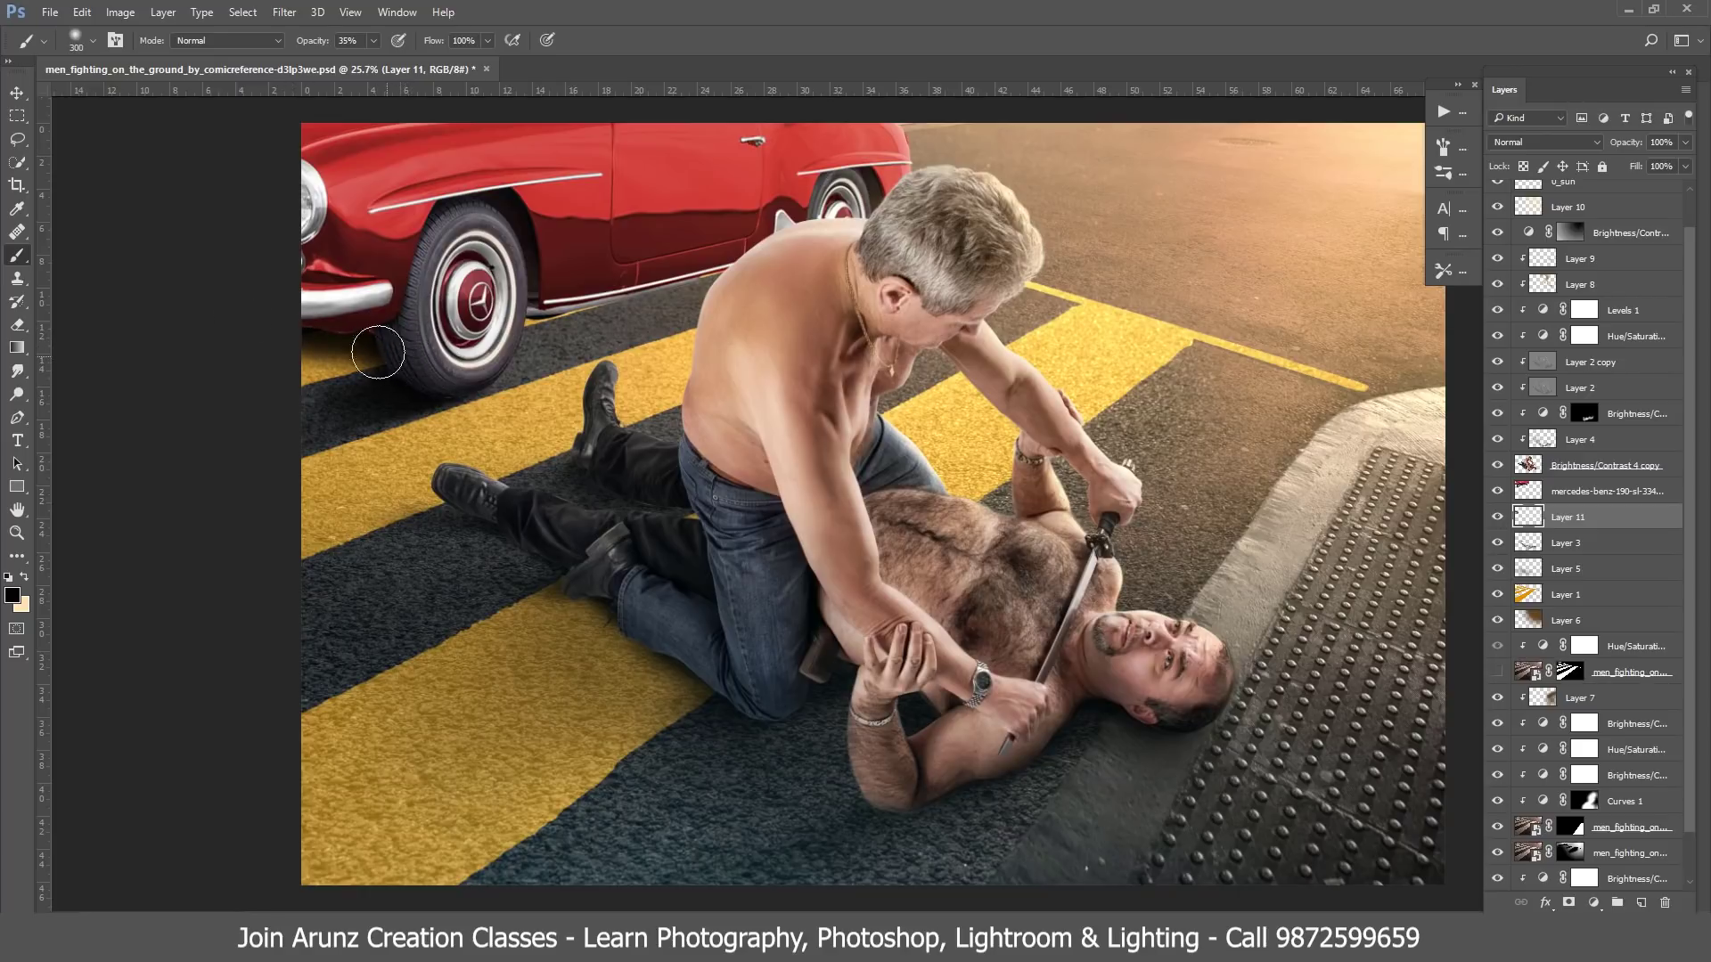
{"action": "left_click", "coordinate": [15, 331]}
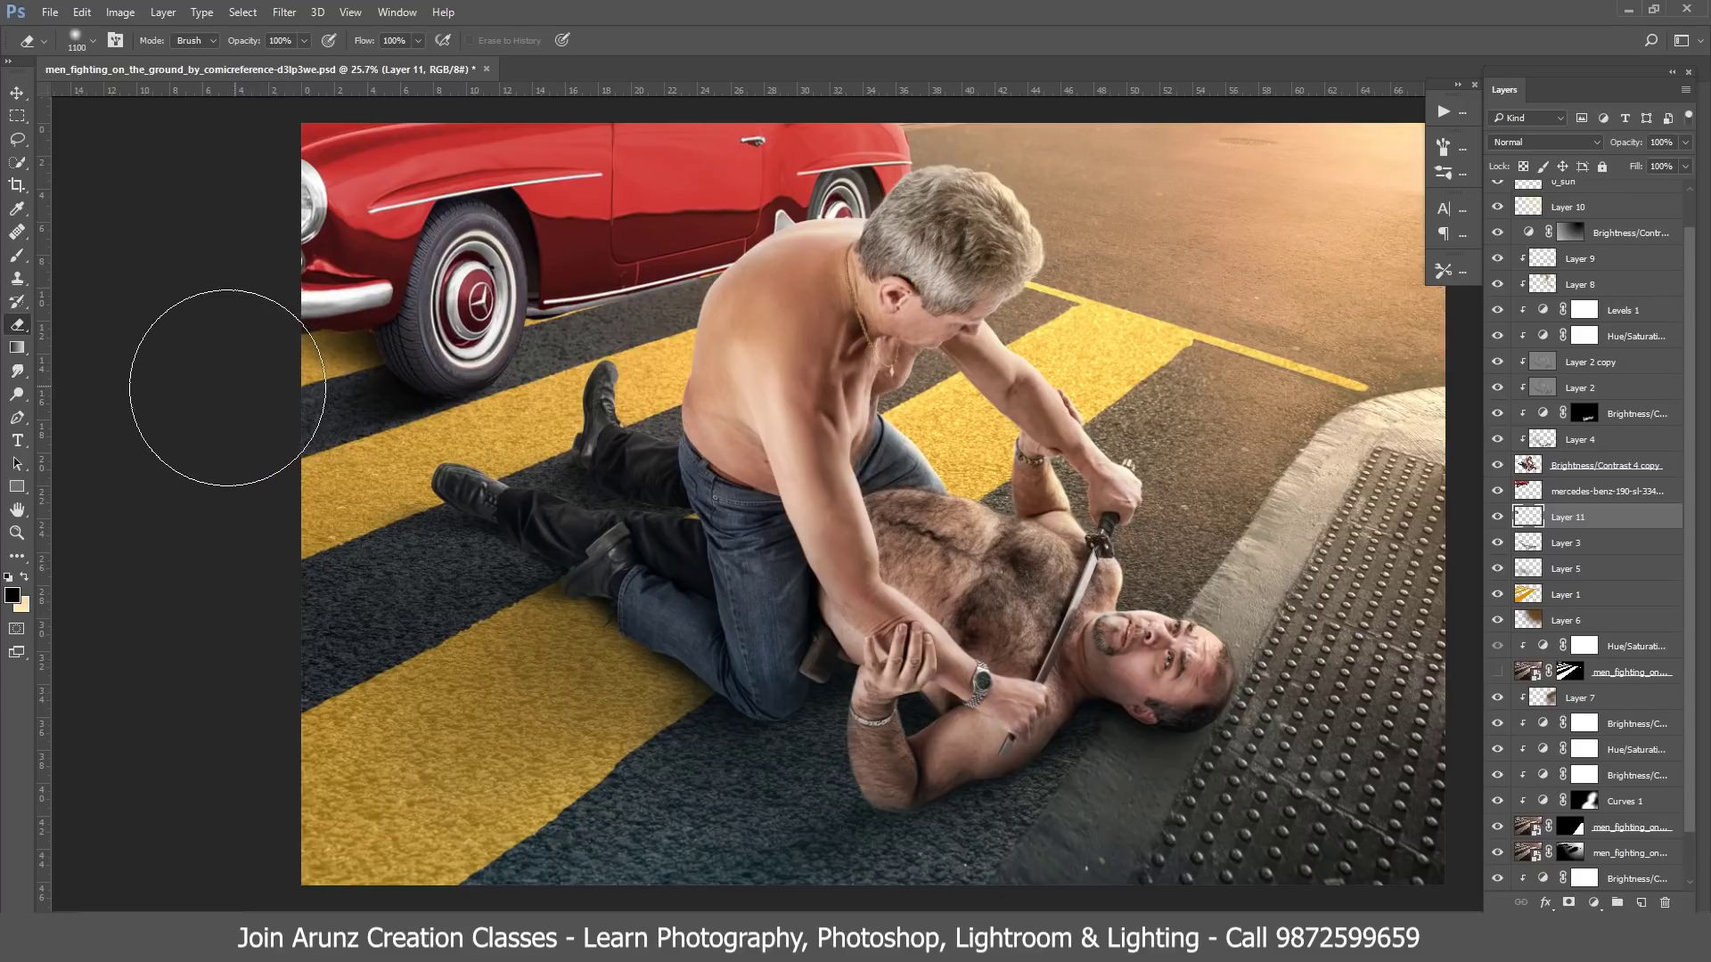
{"action": "left_click", "coordinate": [16, 258]}
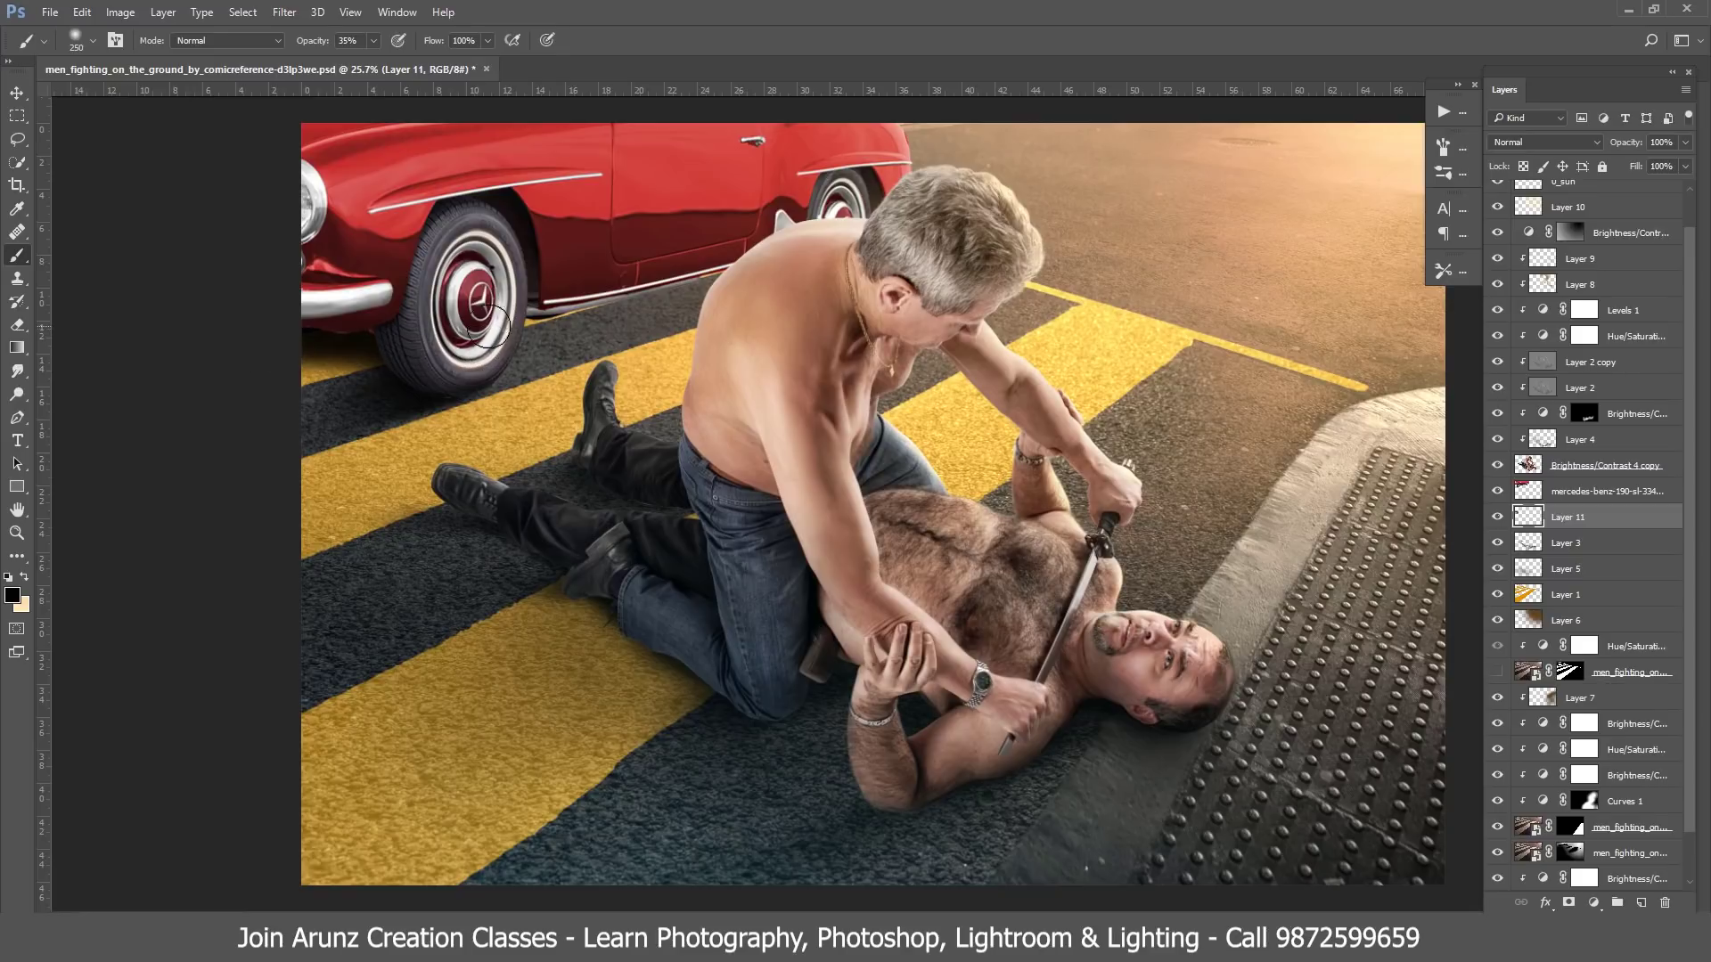
- Darken the road under the car's lower edge, cleaning up with the eraser, then zoom out
{"action": "mouse_move", "coordinate": [474, 374]}
{"action": "left_mouse_down"}
{"action": "mouse_move", "coordinate": [592, 342]}
{"action": "mouse_move", "coordinate": [508, 374]}
{"action": "left_mouse_up"}
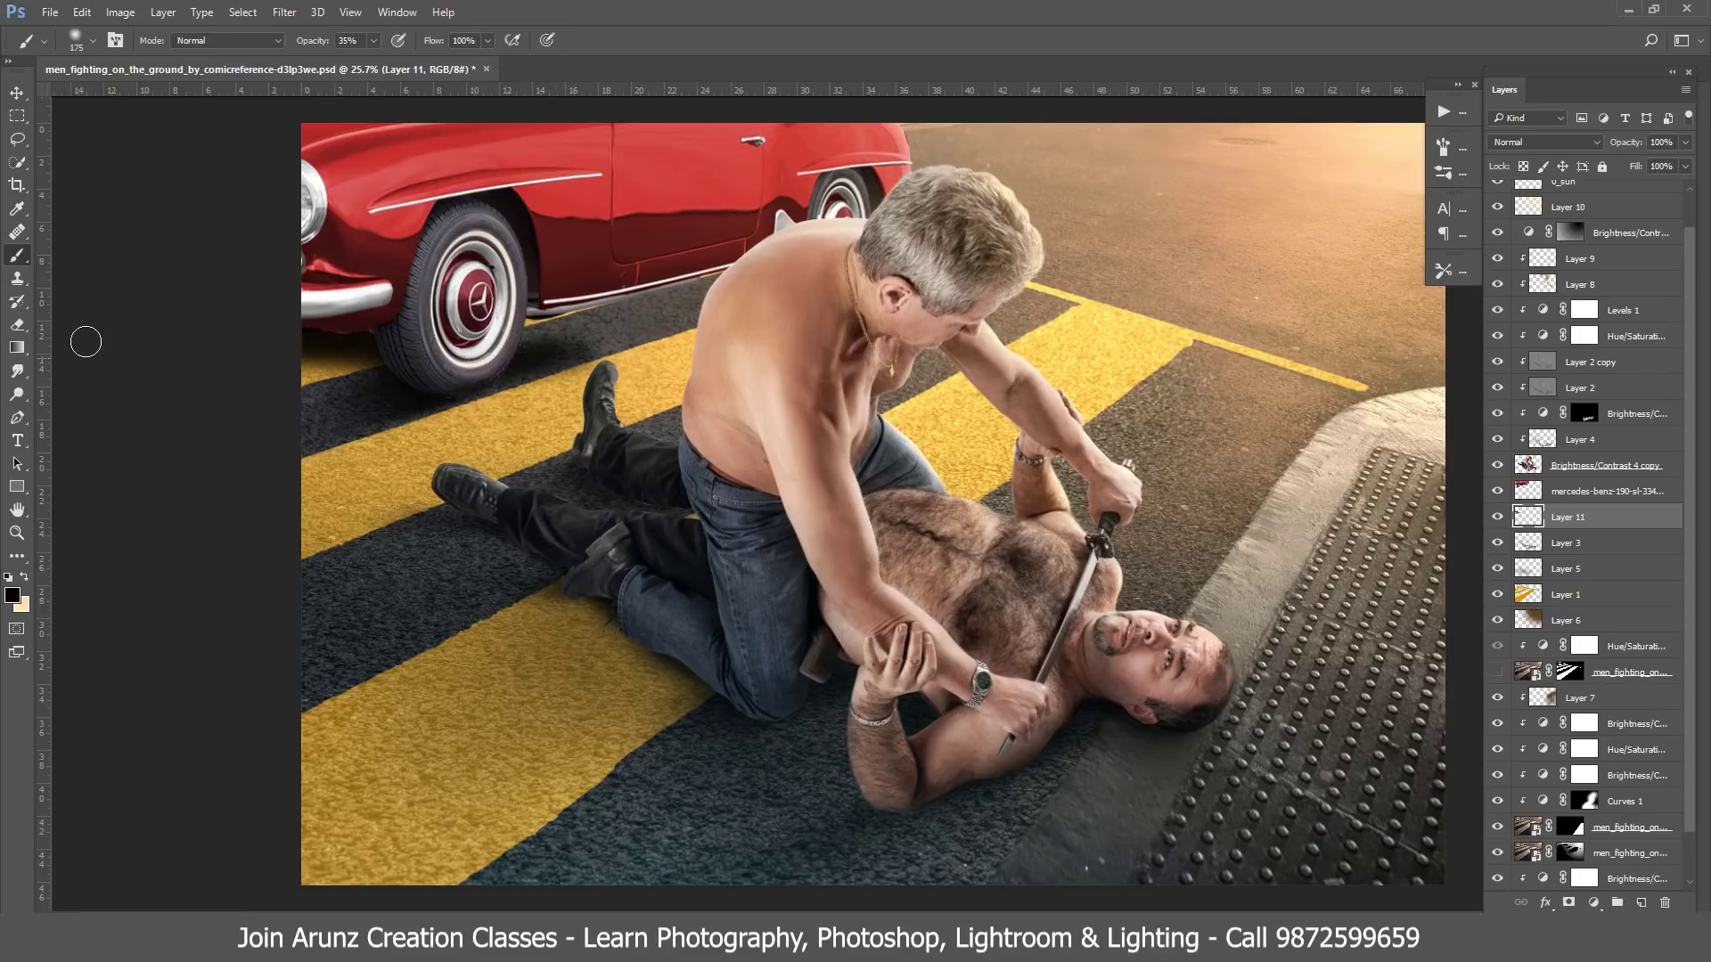
{"action": "left_click", "coordinate": [17, 325]}
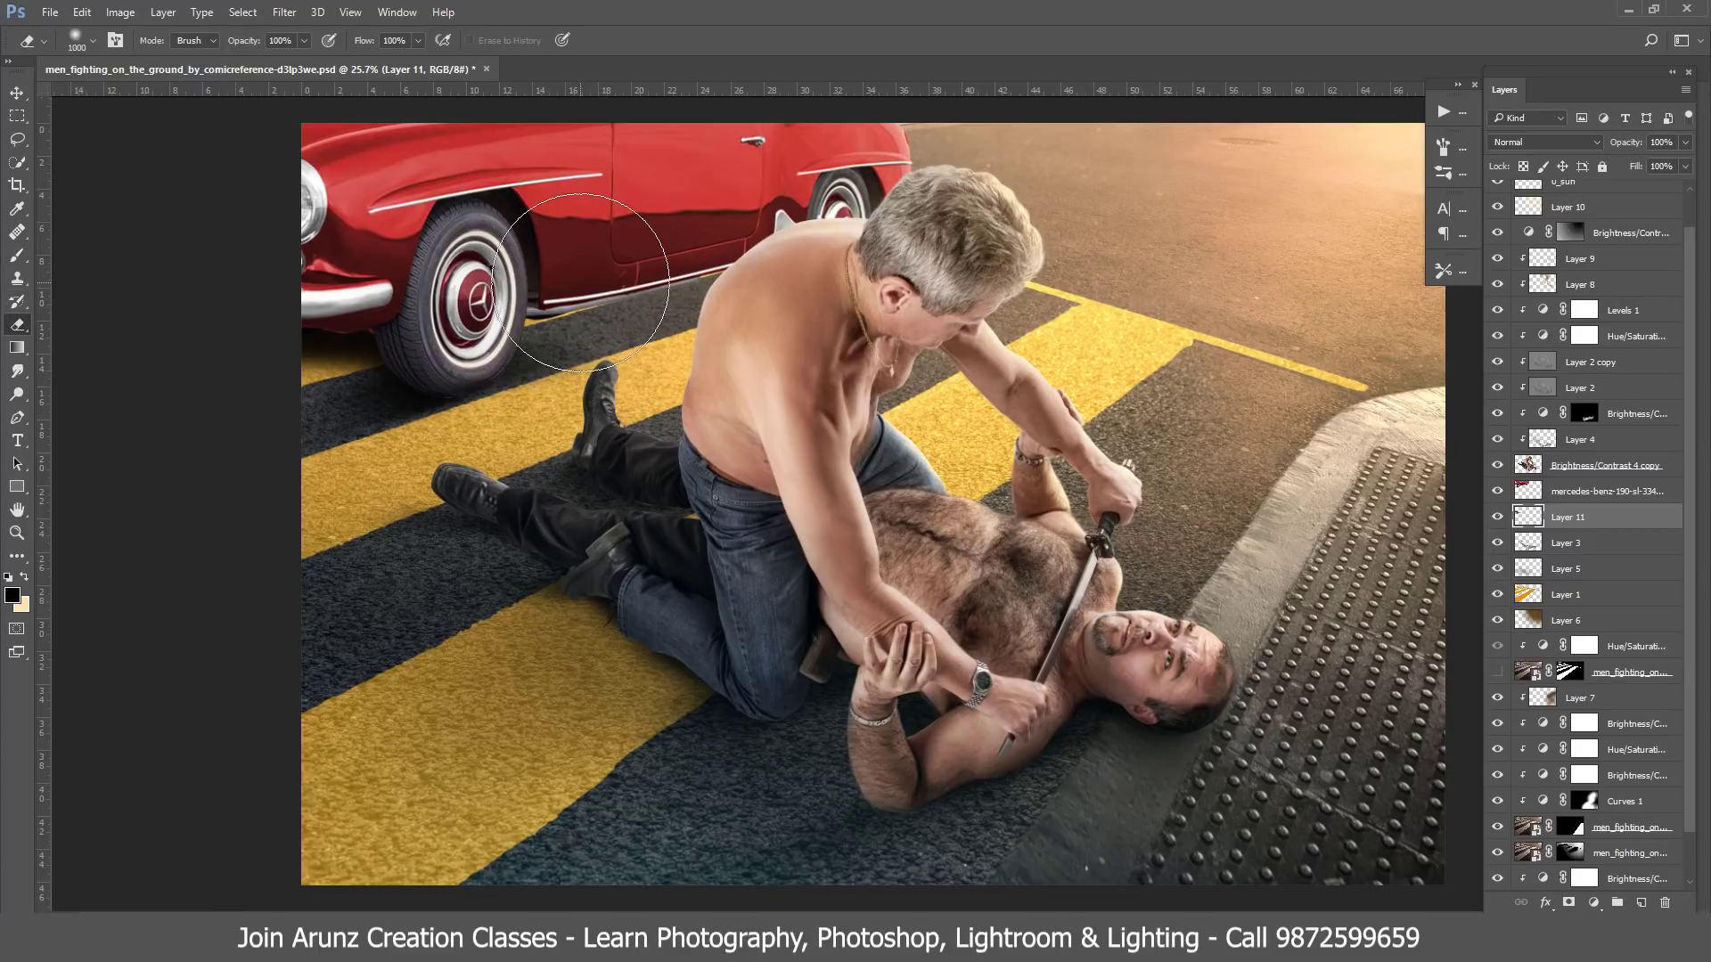
{"action": "left_click", "coordinate": [17, 256]}
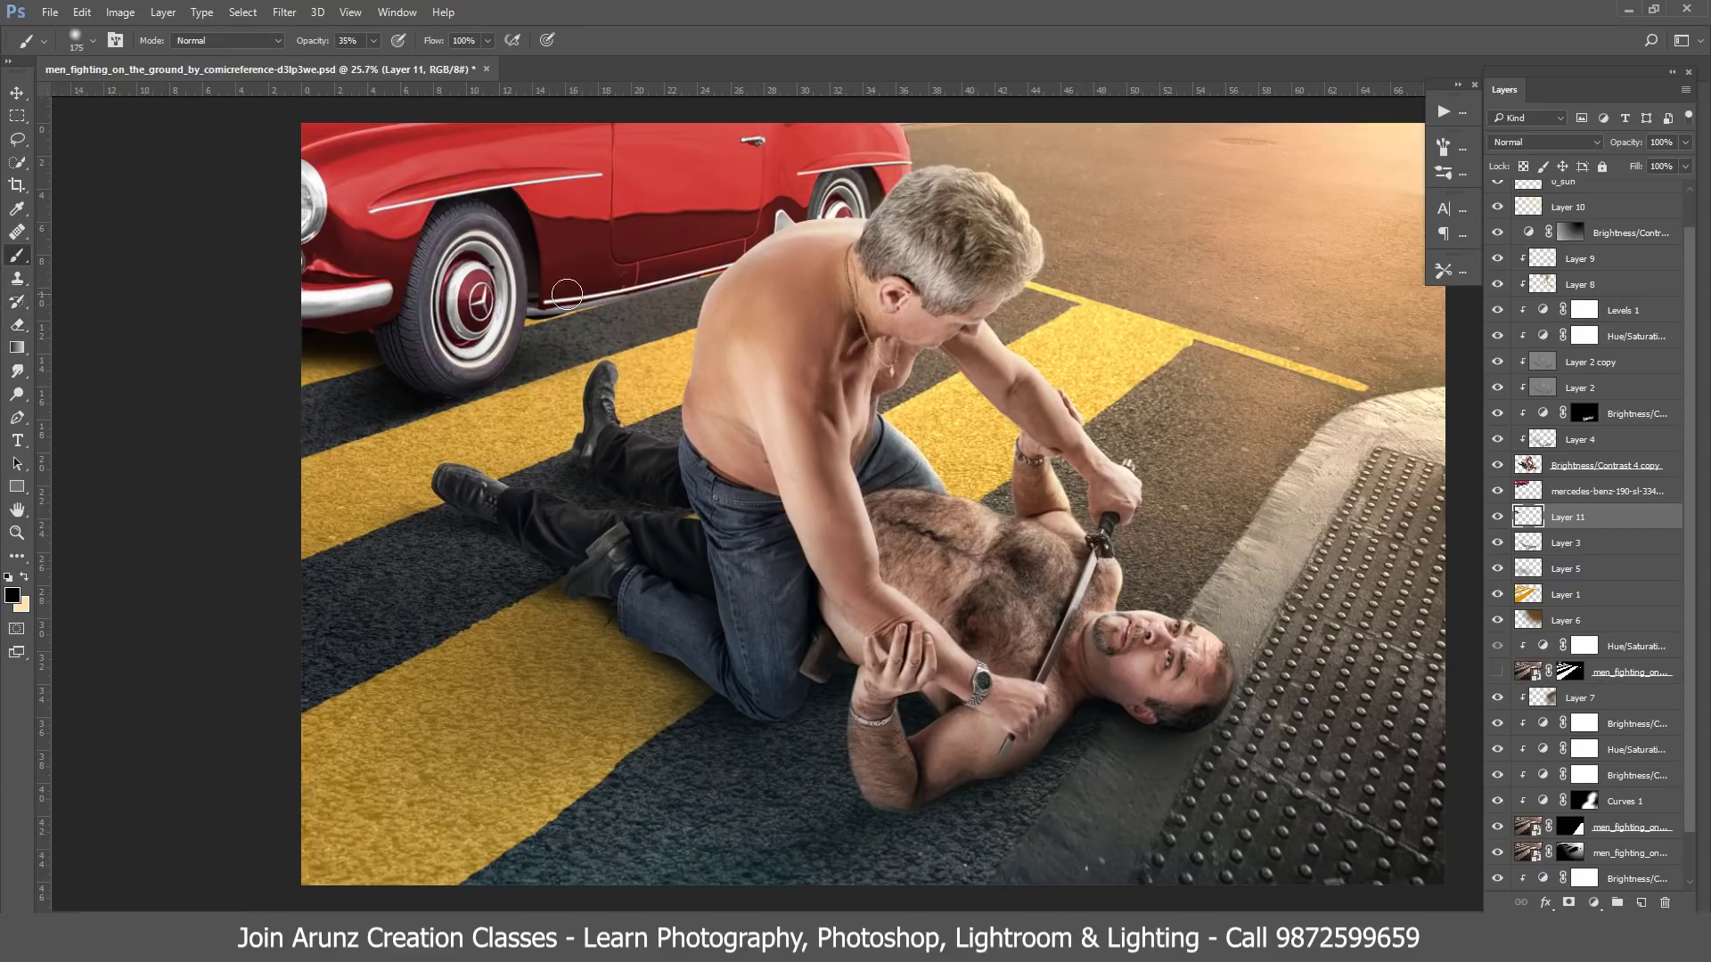
{"action": "key", "text": "bracketright"}
{"action": "key", "text": "bracketright"}
{"action": "key", "text": "bracketright"}
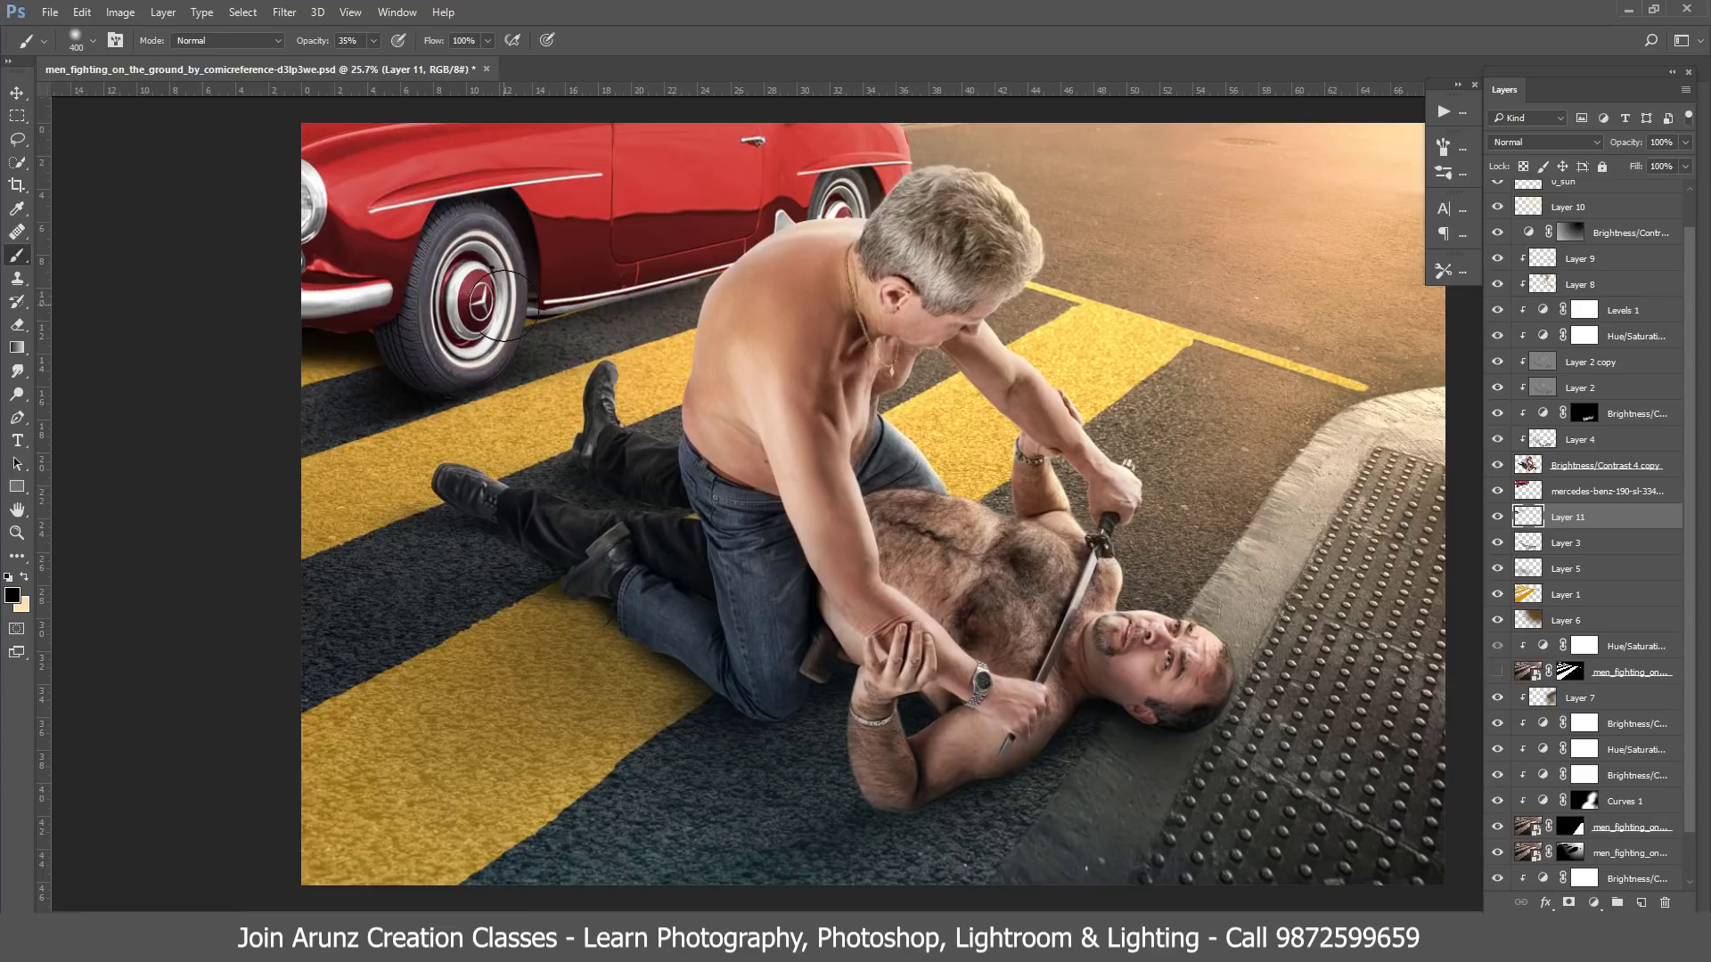
{"action": "left_click_drag", "start_coordinate": [528, 314], "coordinate": [774, 247]}
{"action": "key", "text": "bracketleft"}
{"action": "key", "text": "bracketleft"}
{"action": "key", "text": "bracketleft"}
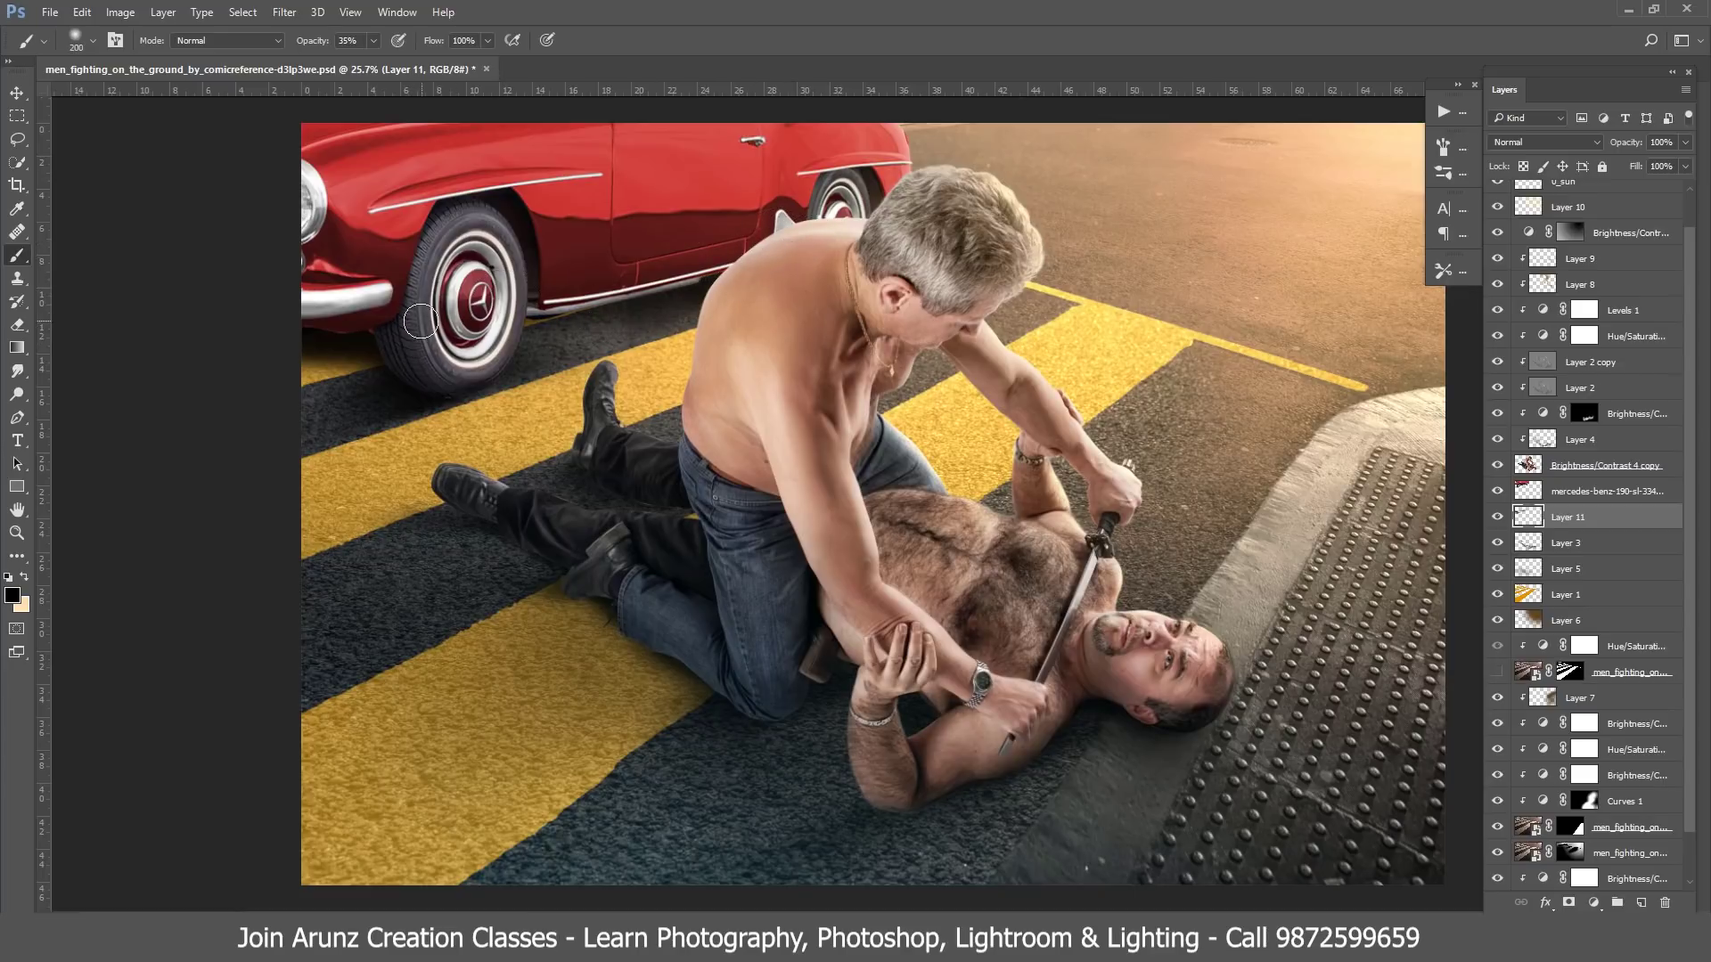
{"action": "left_click", "coordinate": [17, 325]}
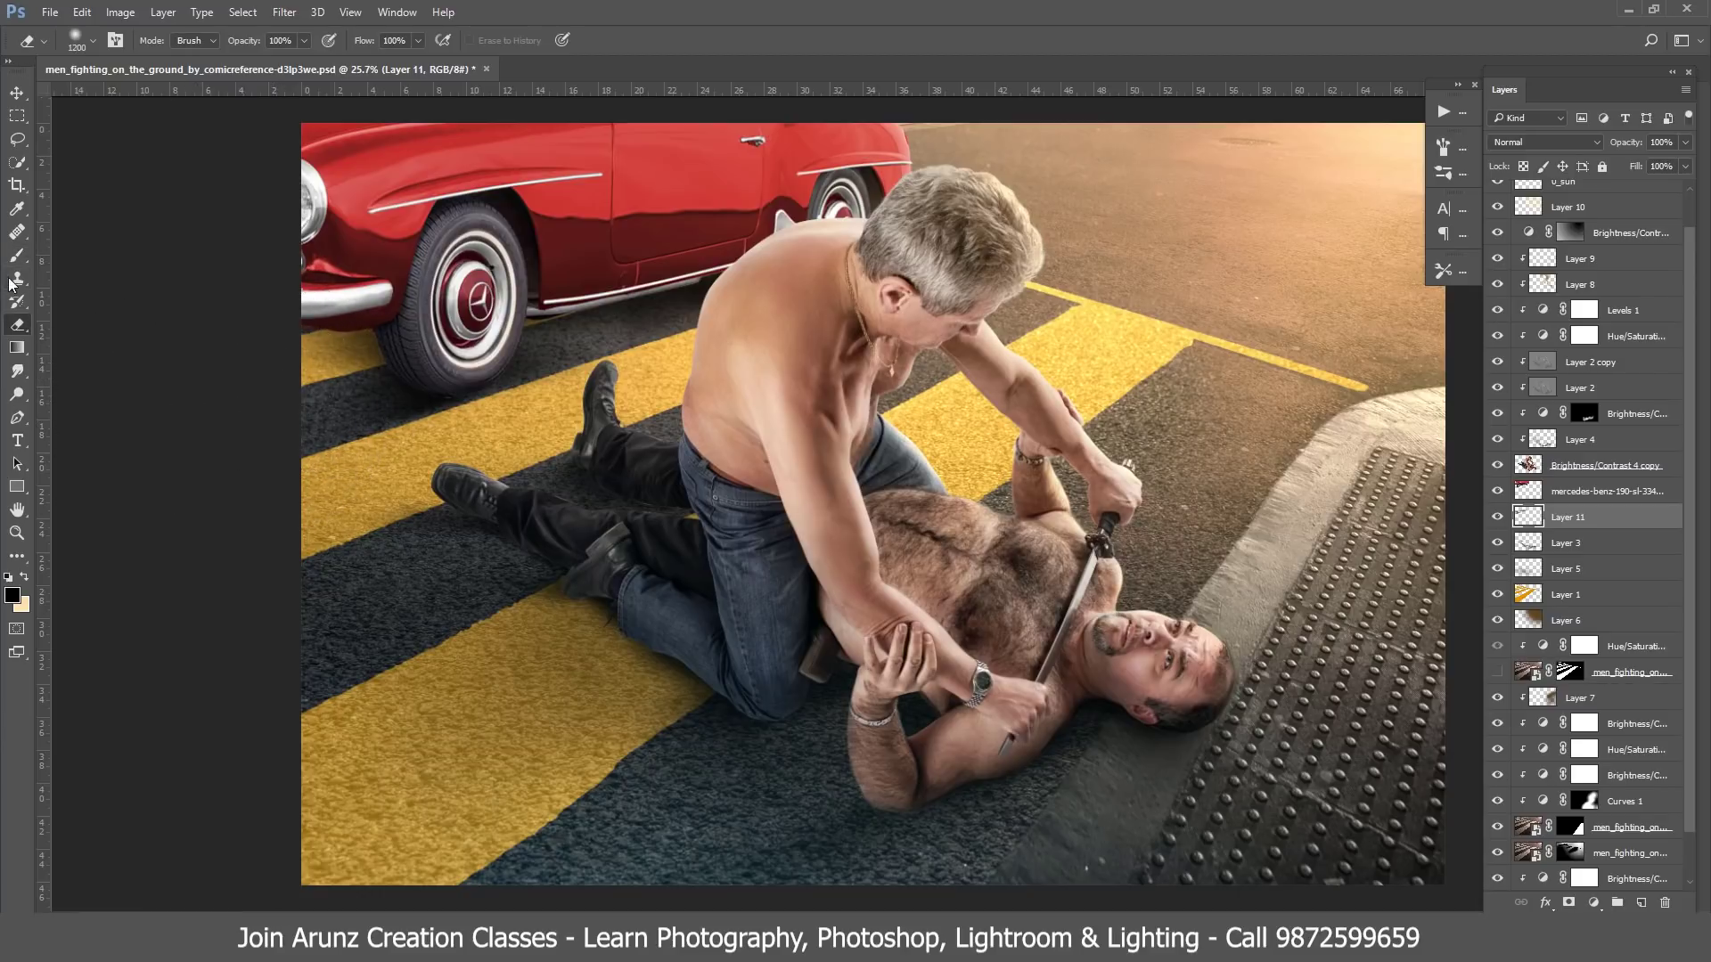
{"action": "left_click", "coordinate": [17, 256]}
{"action": "key", "text": "bracketright"}
{"action": "key", "text": "bracketright"}
{"action": "key", "text": "bracketright"}
{"action": "key", "text": "bracketright"}
{"action": "key", "text": "bracketright"}
{"action": "key", "text": "bracketright"}
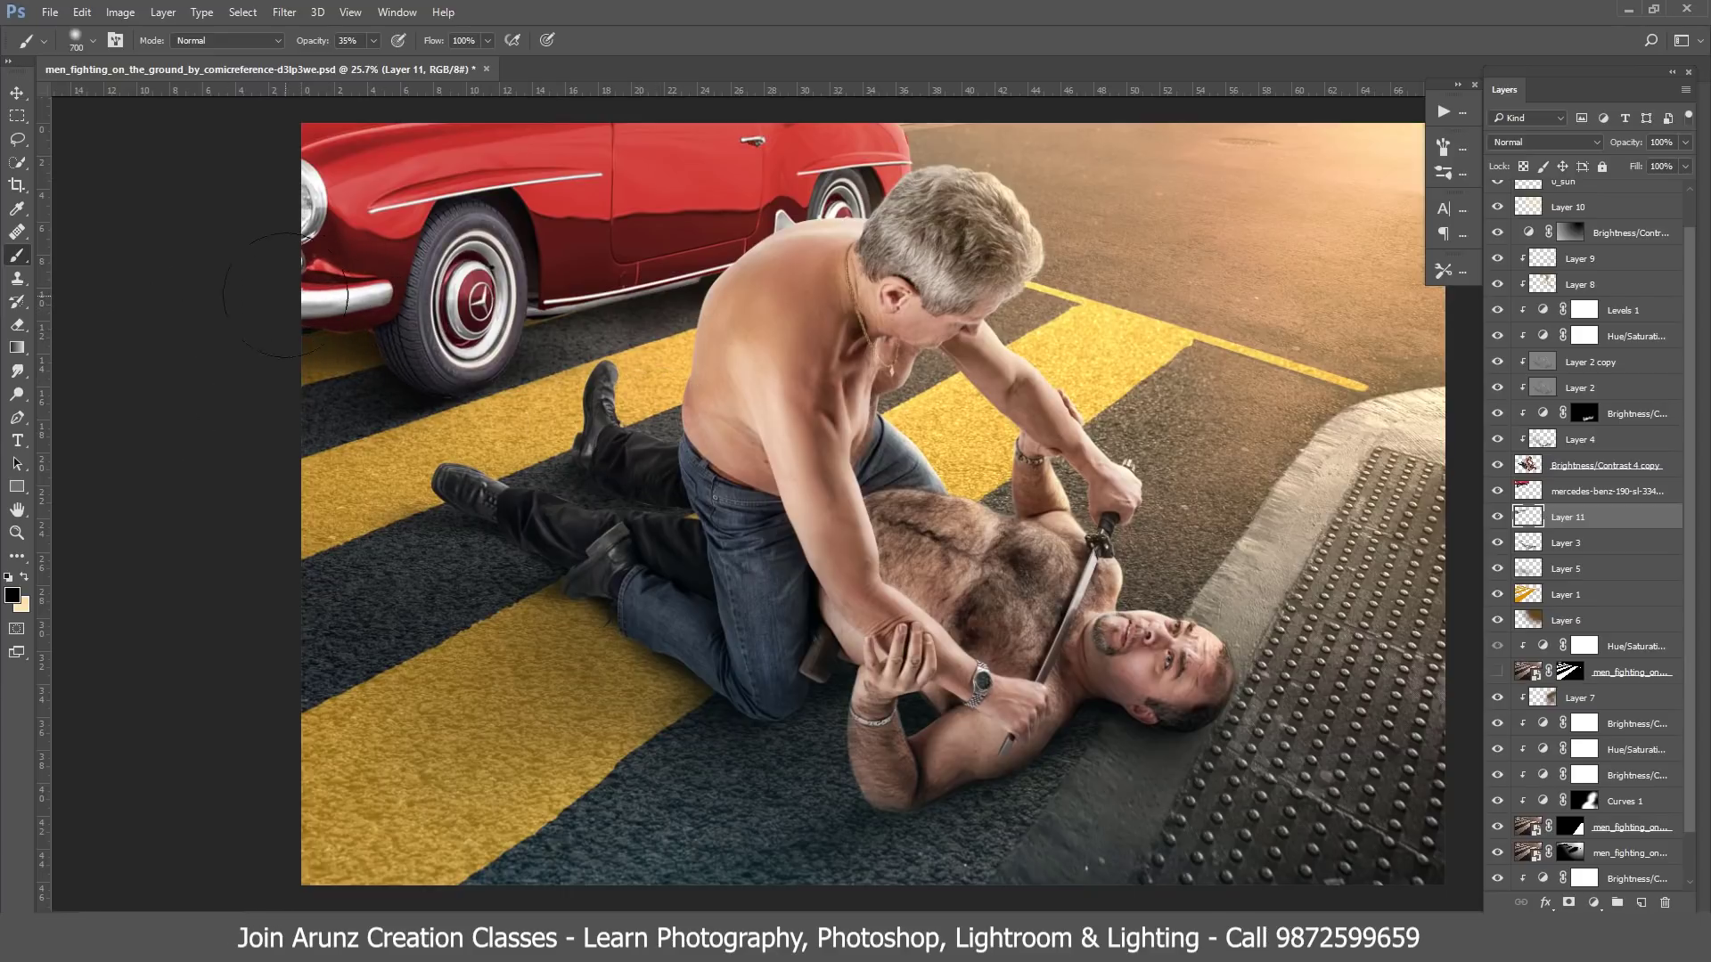
{"action": "key", "text": "ctrl+minus"}
{"action": "key", "text": "ctrl+minus"}
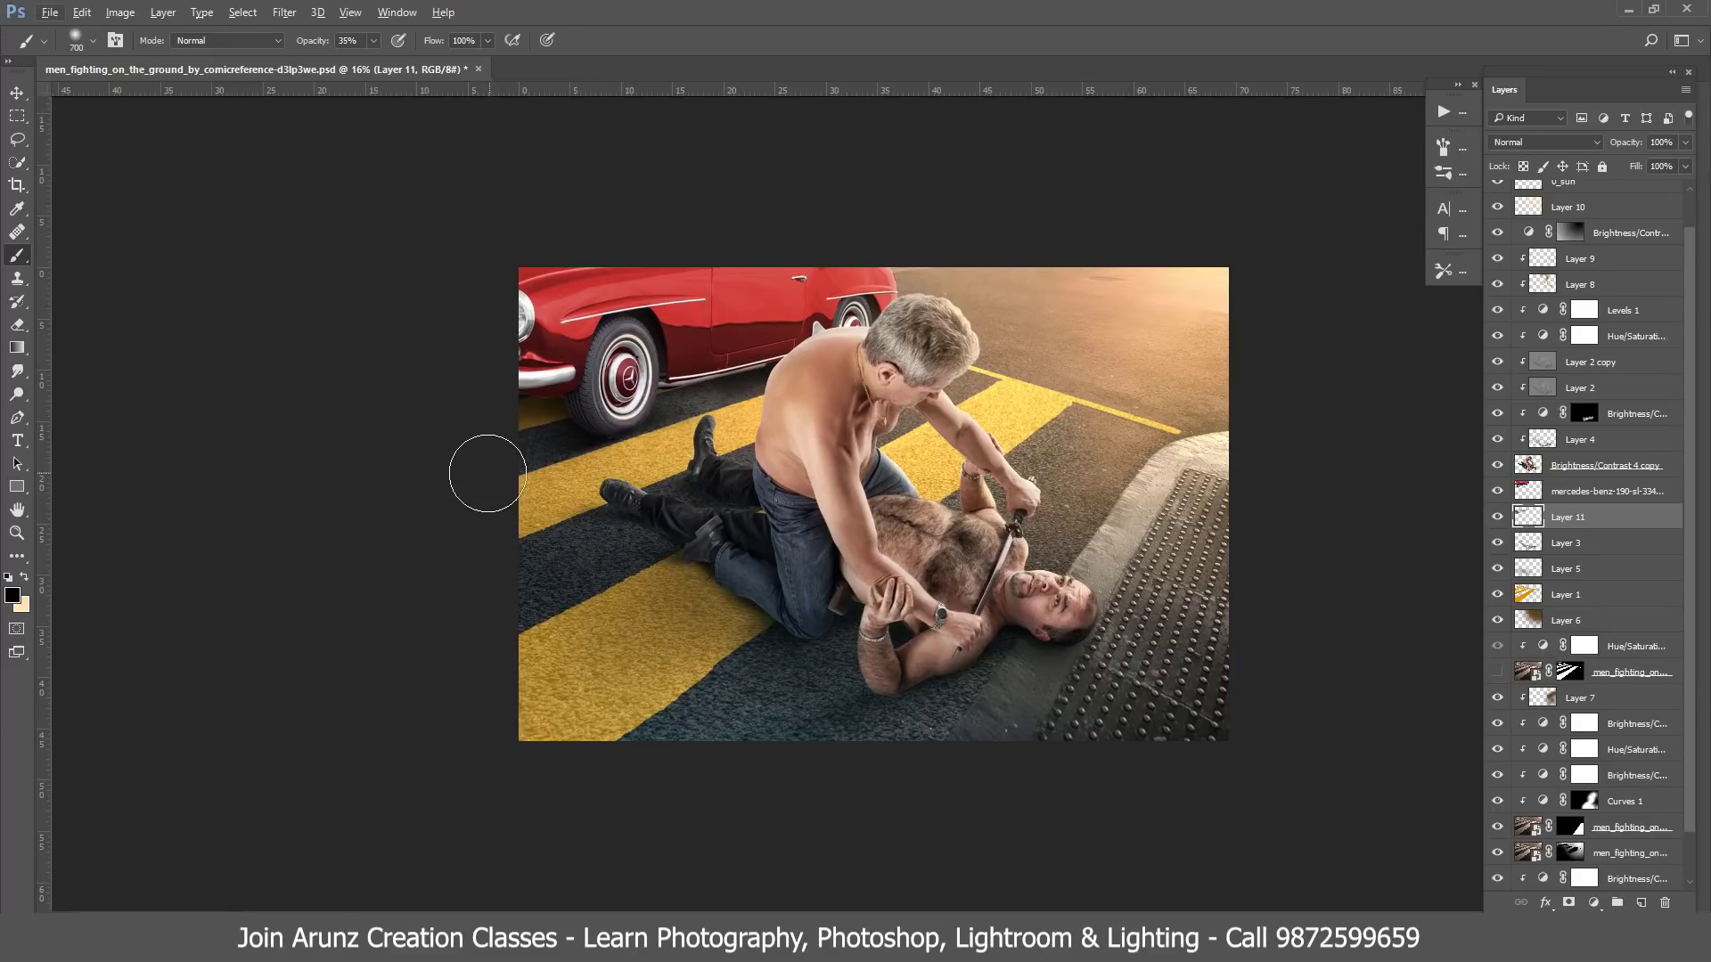
{"action": "scroll", "coordinate": [615, 441], "scroll_direction": "up", "scroll_amount": 2}
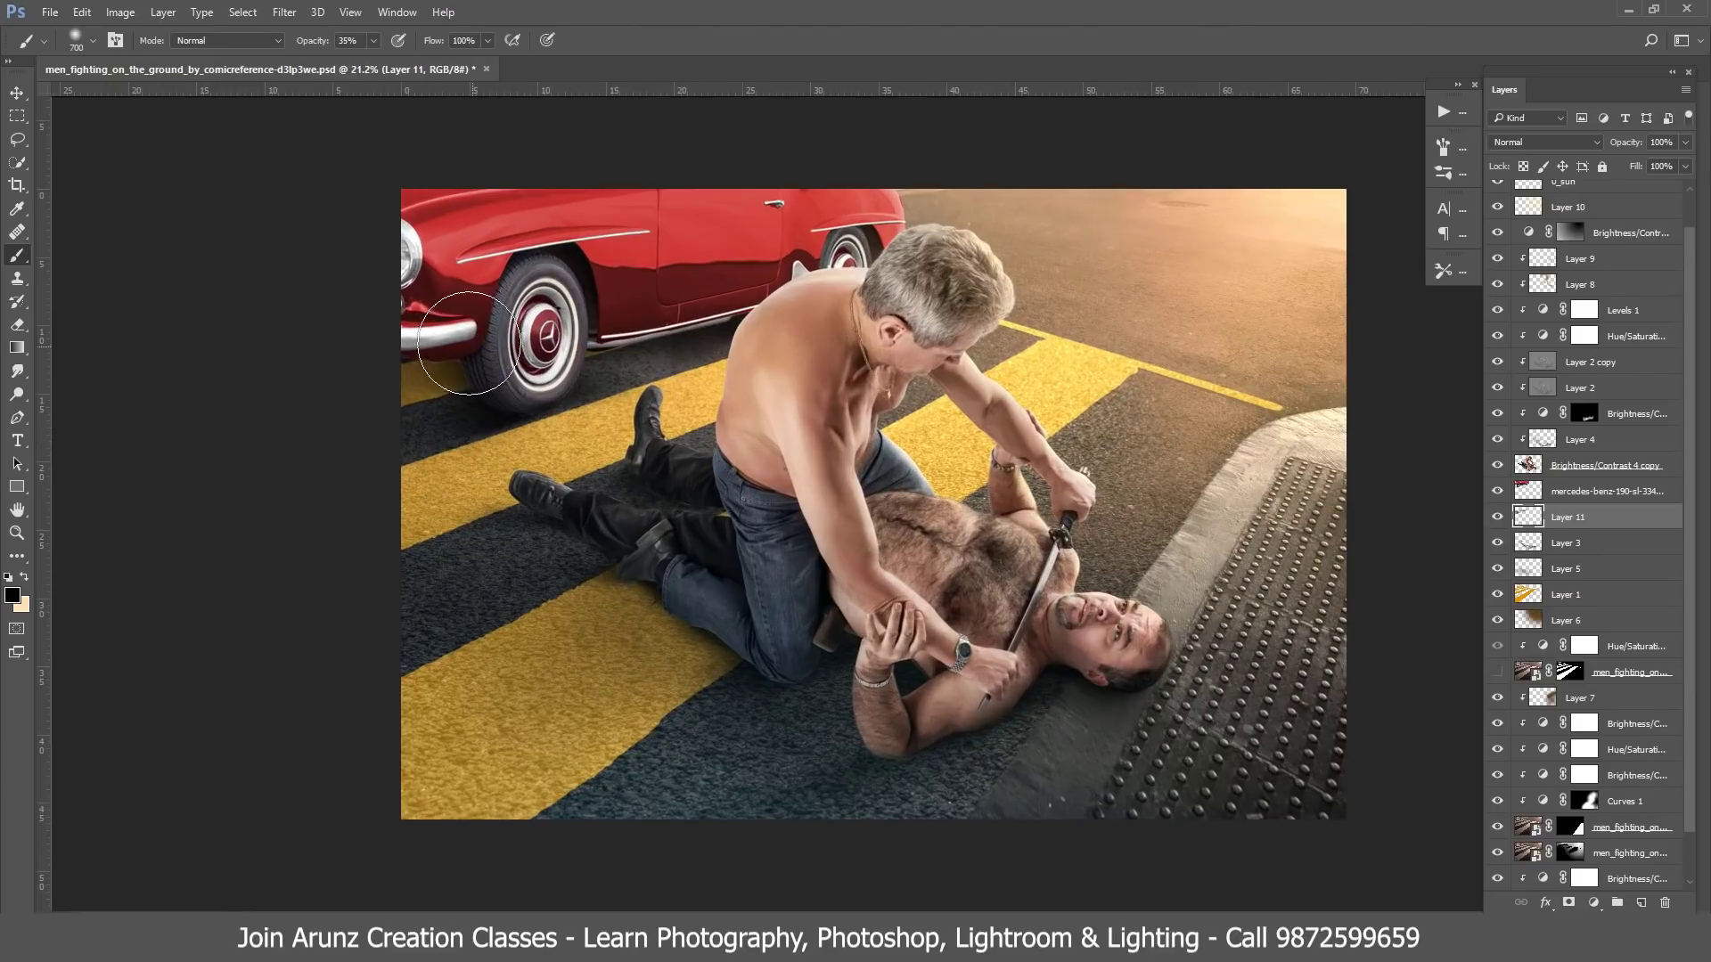
- Add a Layer 12 clipped to the car and paint shade along its lower edge
{"action": "left_click", "coordinate": [1497, 516]}
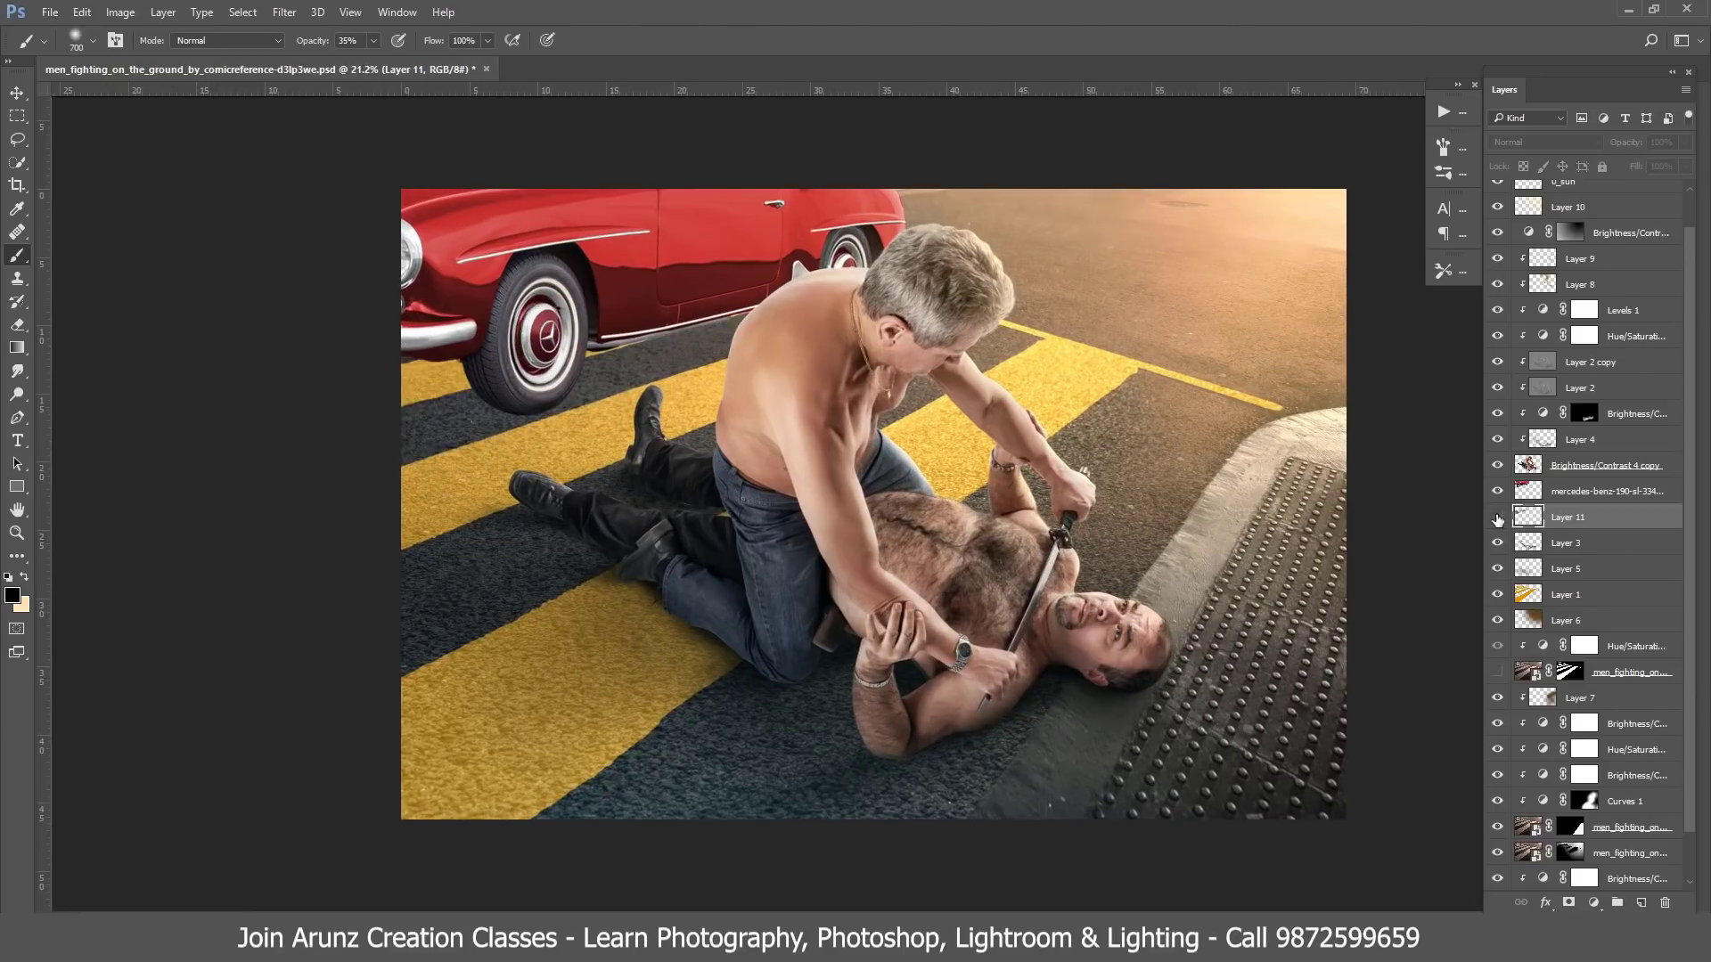
{"action": "left_click", "coordinate": [1498, 517]}
{"action": "left_click", "coordinate": [1498, 517]}
{"action": "left_click", "coordinate": [1615, 491]}
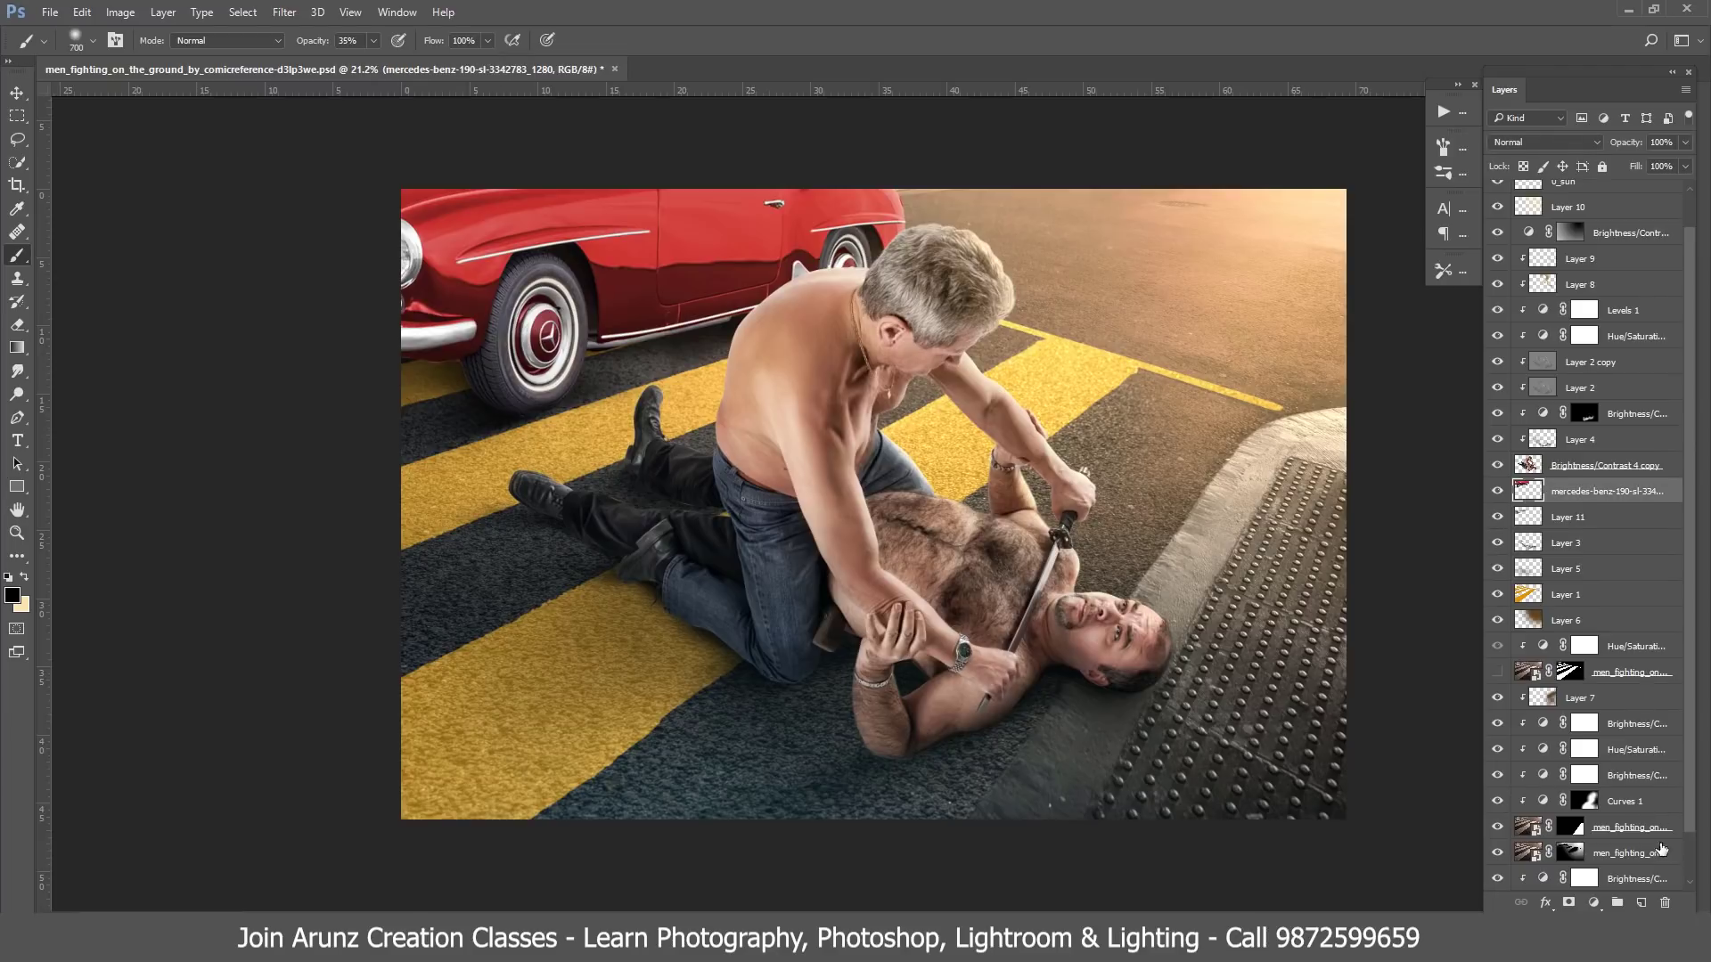
{"action": "left_click", "coordinate": [1642, 903]}
{"action": "left_click", "coordinate": [1573, 495], "text": "alt"}
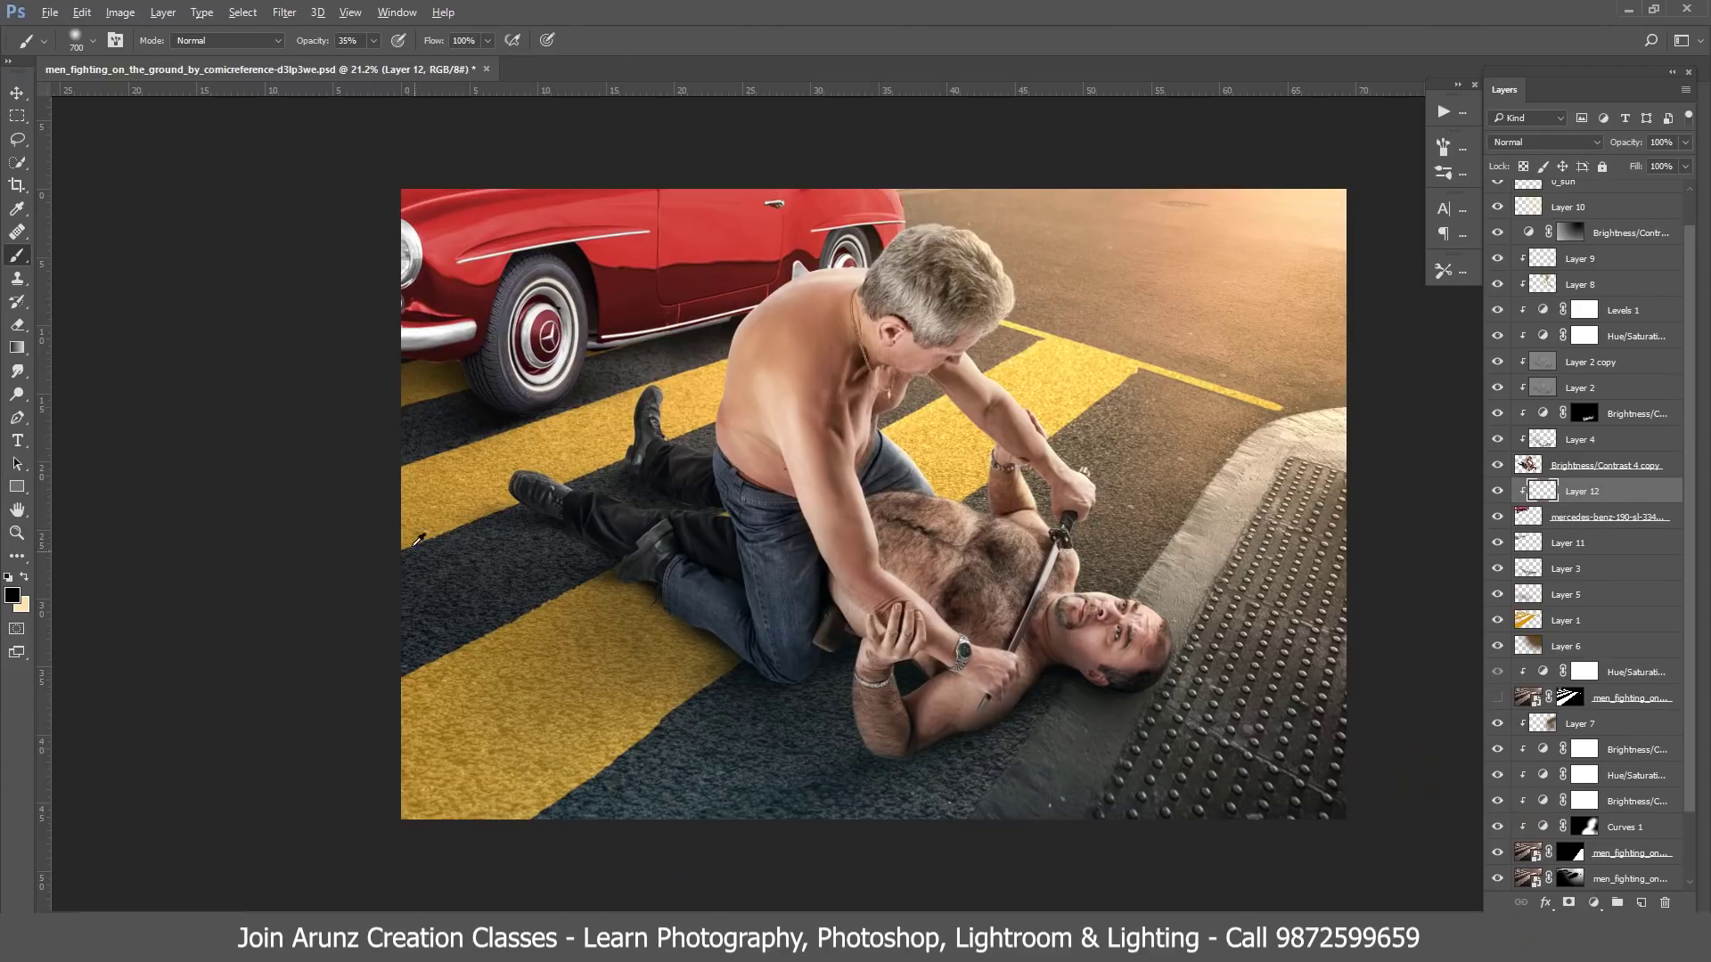
{"action": "scroll", "coordinate": [736, 512], "scroll_direction": "up", "scroll_amount": 2}
{"action": "left_click_drag", "start_coordinate": [375, 369], "coordinate": [240, 324]}
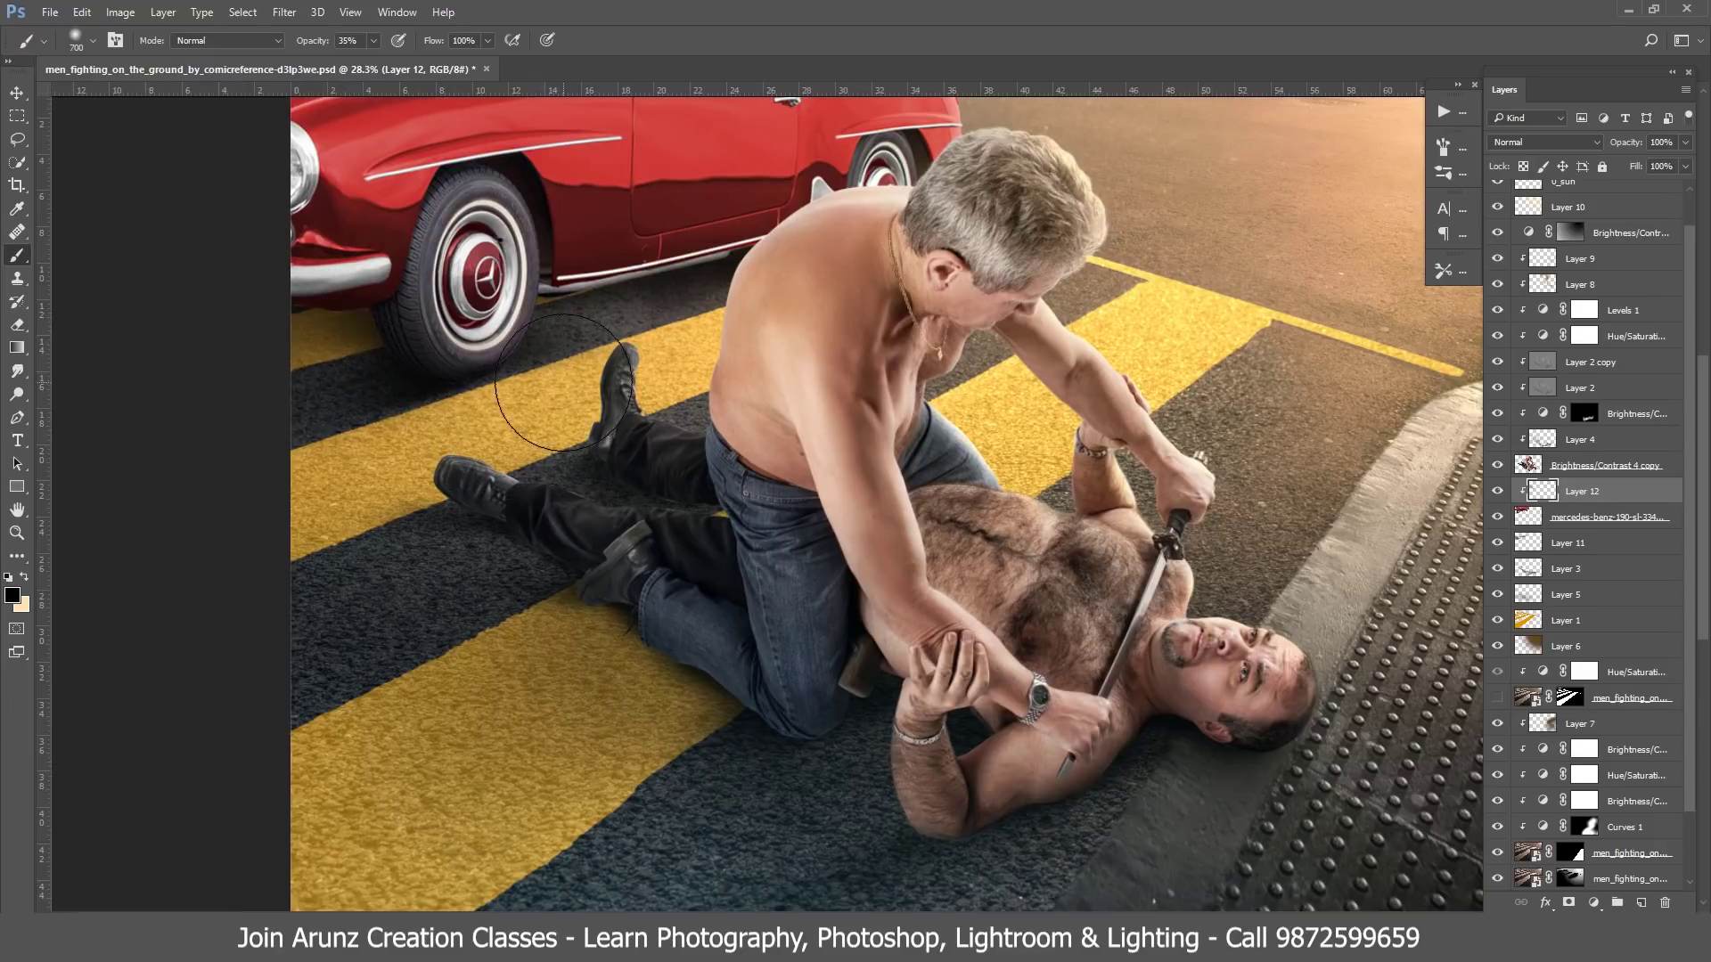
{"action": "scroll", "coordinate": [649, 457], "scroll_direction": "down", "scroll_amount": 2}
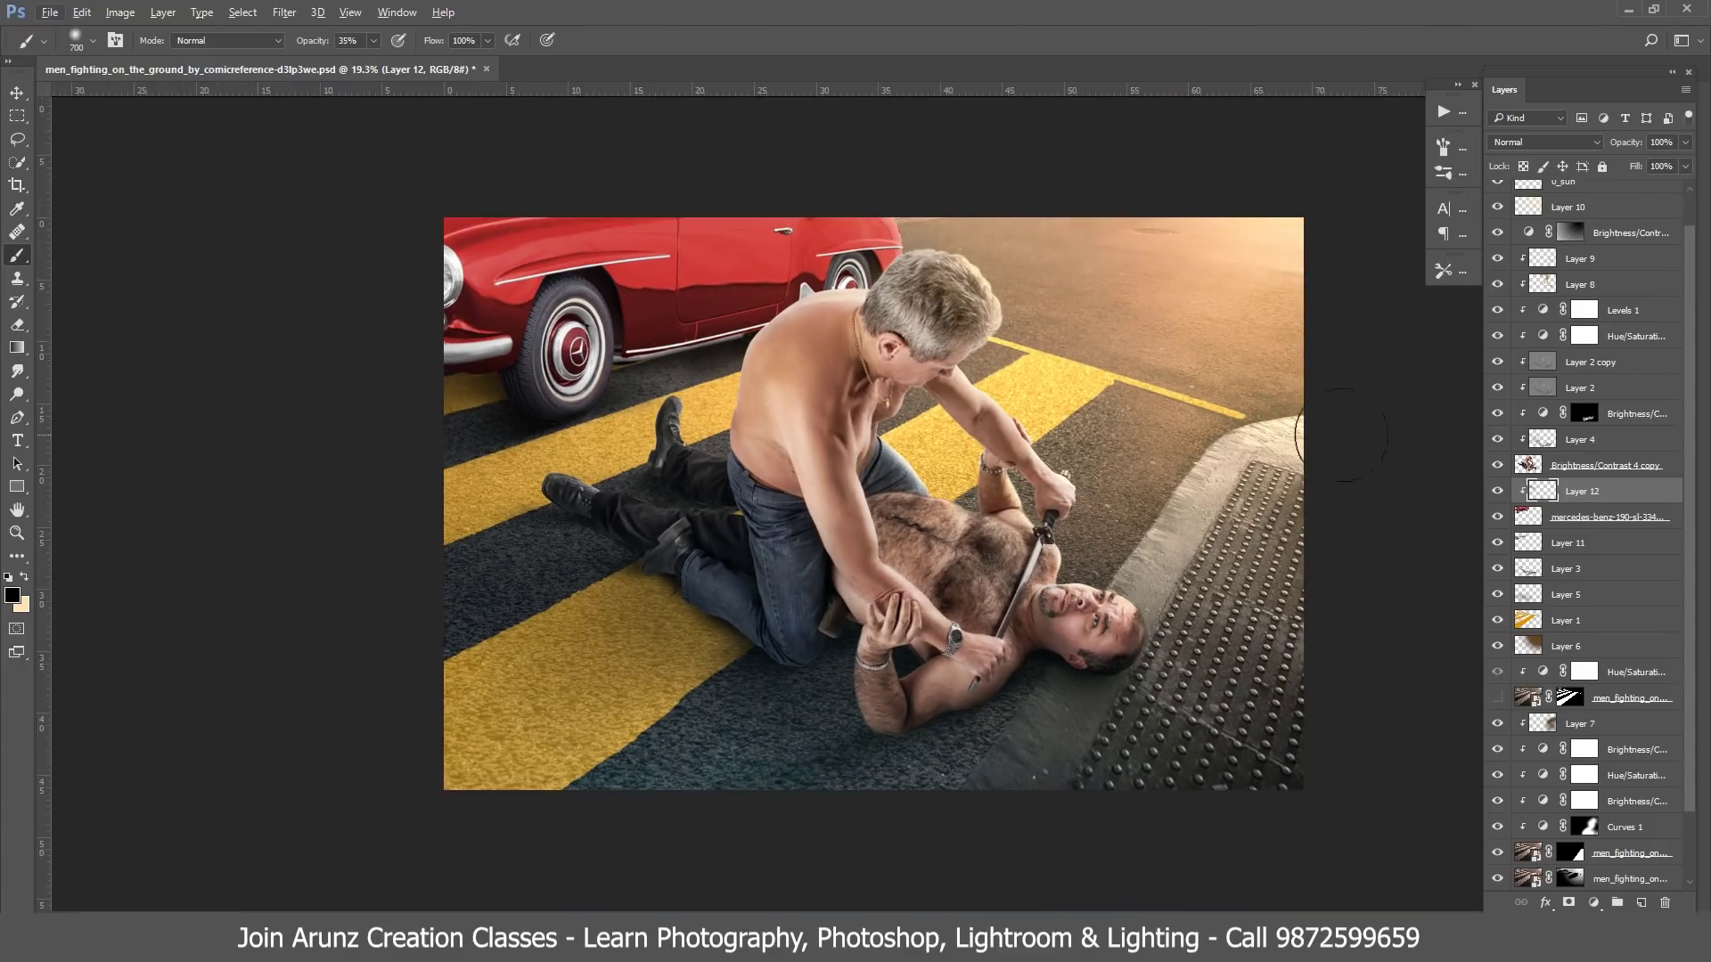
- Add a clipped peach Color Dodge Layer 13 at 57% fill, then merge it with the car and Layer 11
{"action": "left_click", "coordinate": [1643, 903]}
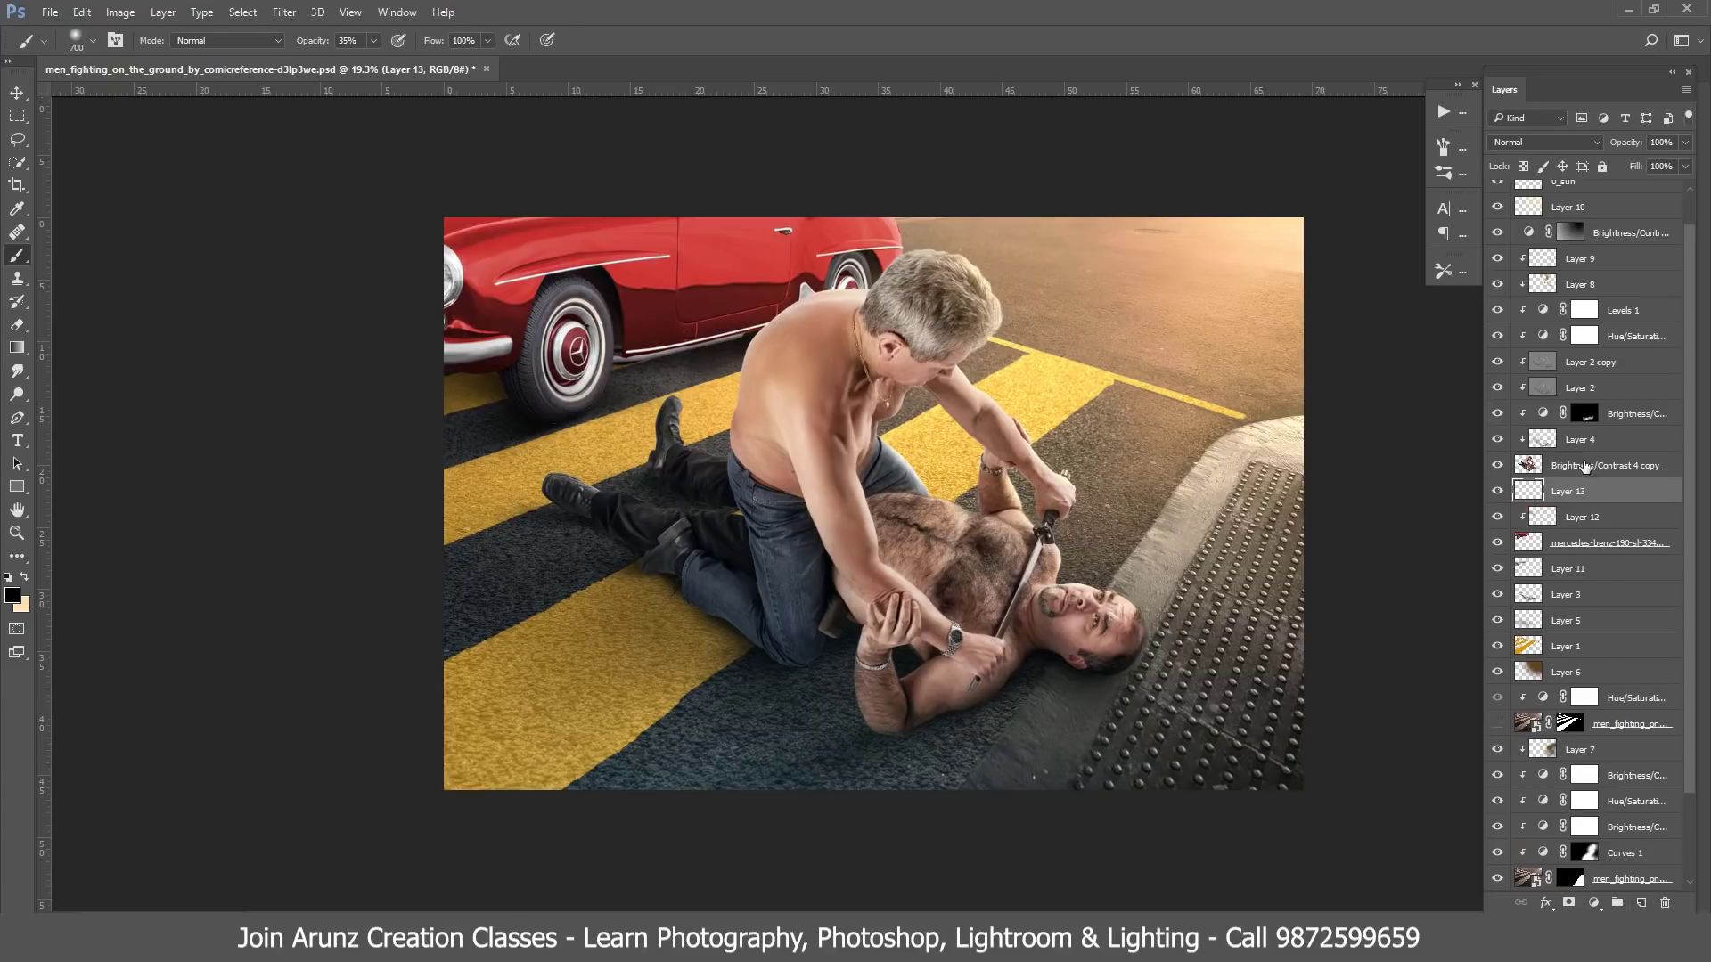
{"action": "left_click", "coordinate": [1594, 498], "text": "alt"}
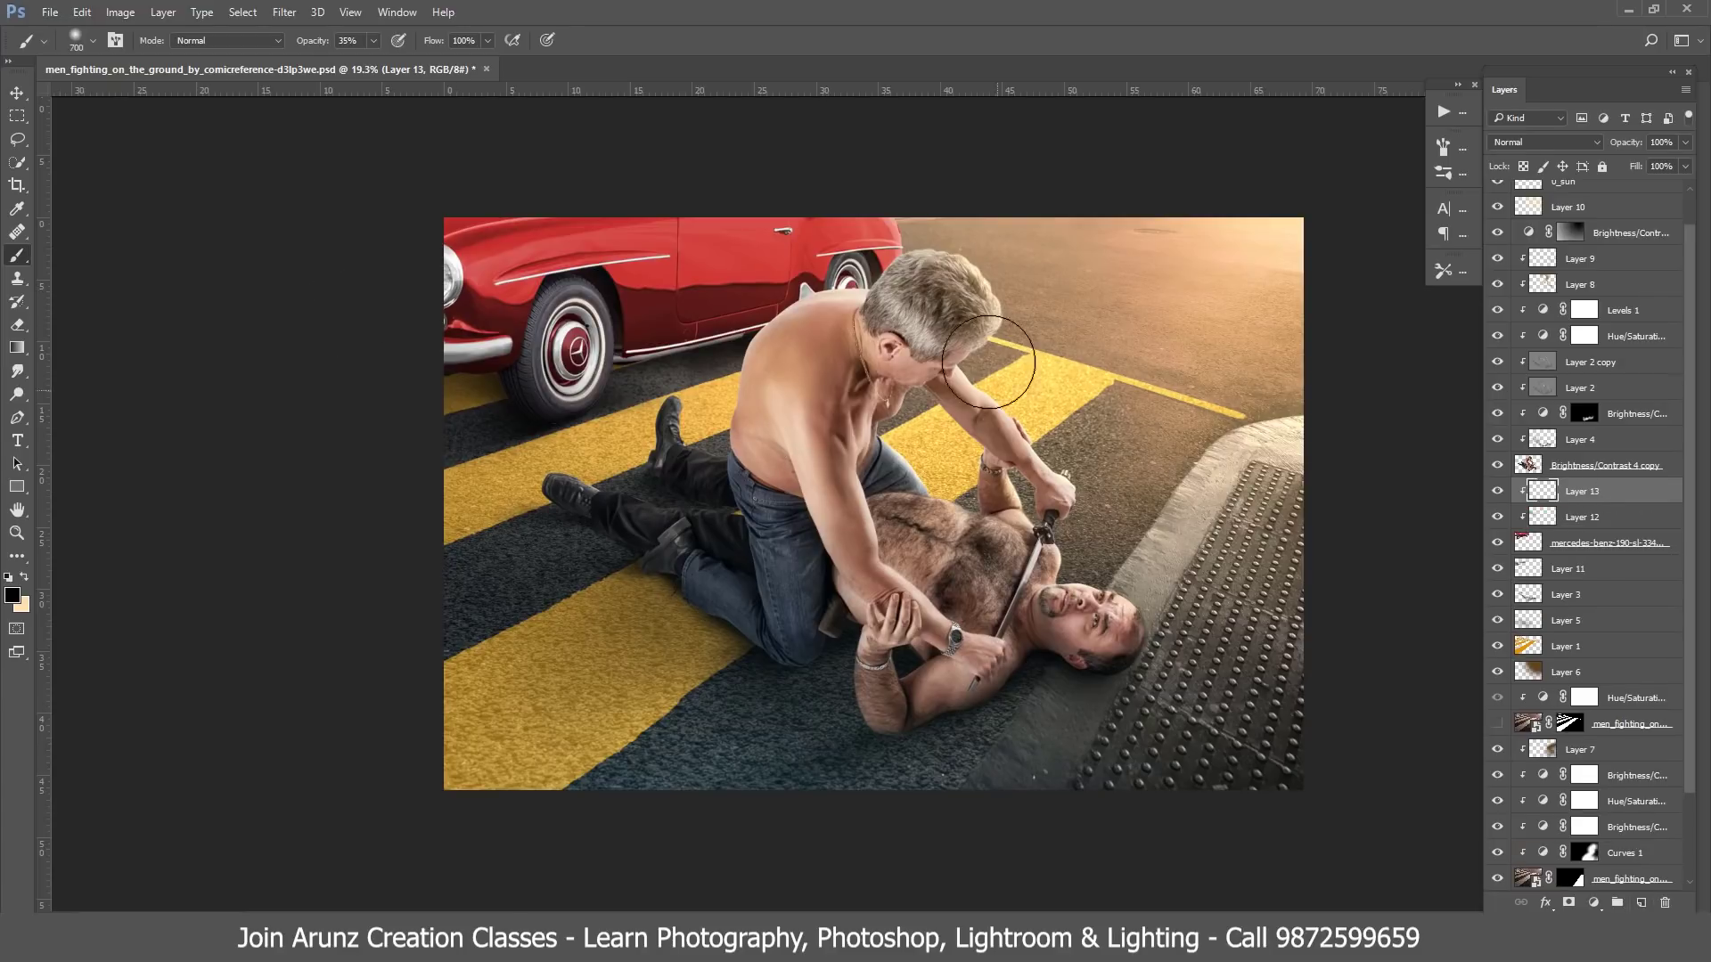
{"action": "scroll", "coordinate": [993, 339], "scroll_direction": "up", "scroll_amount": 1}
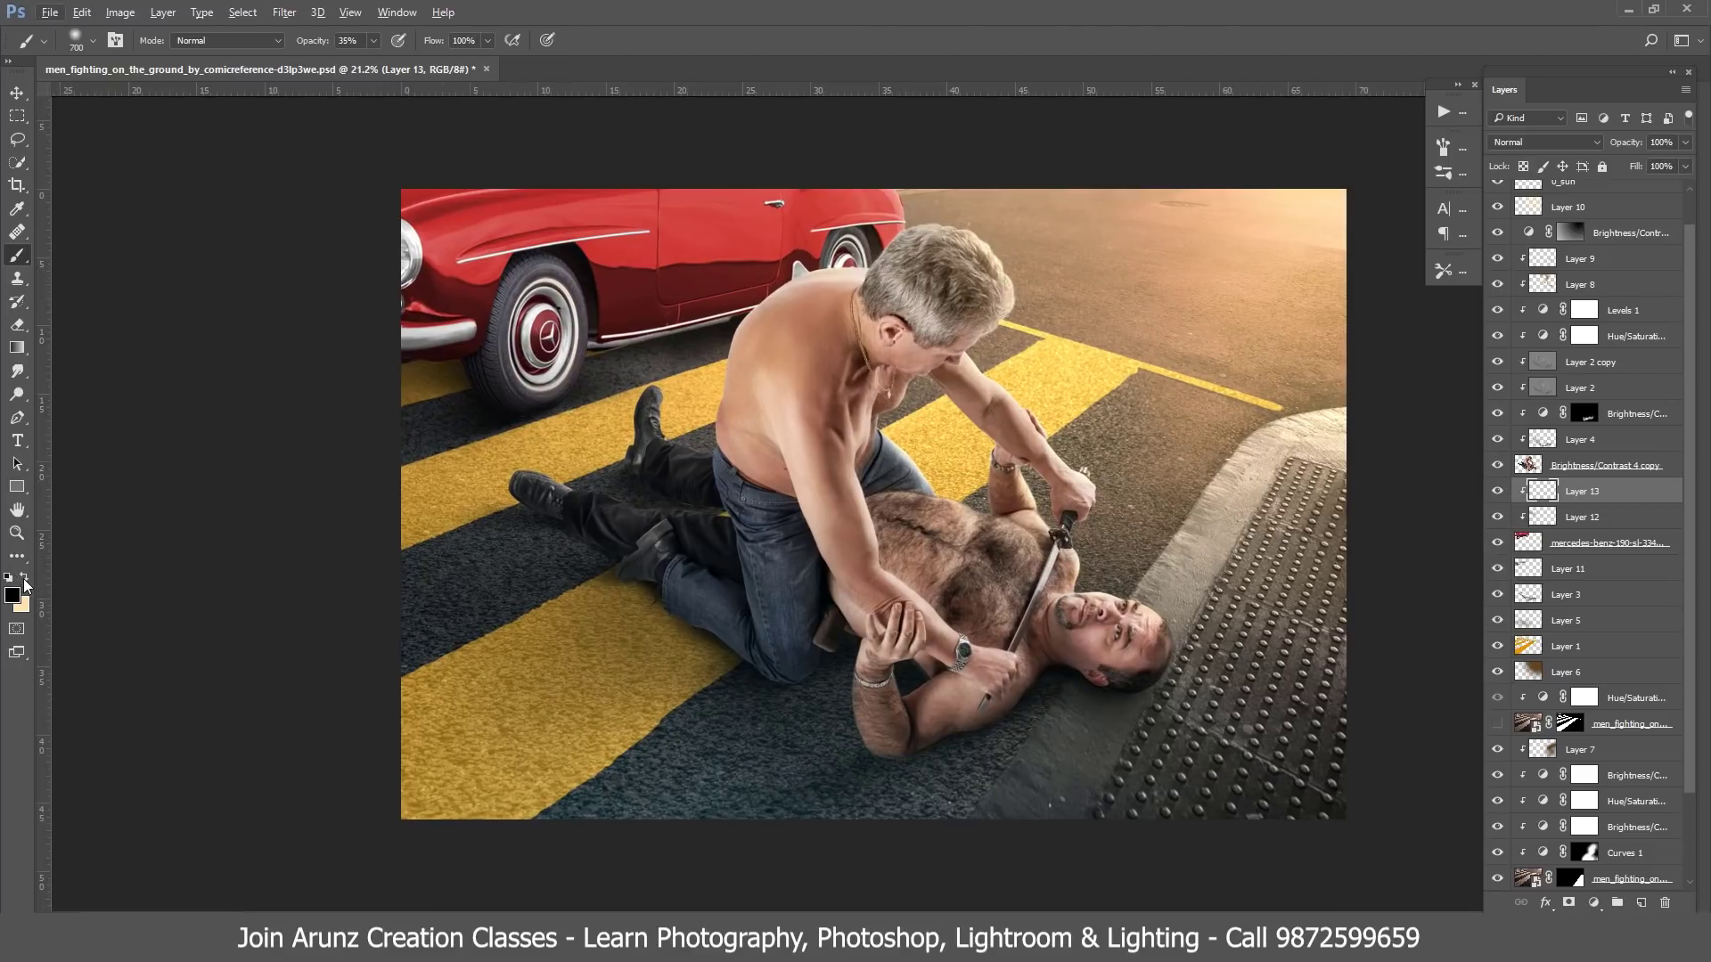
{"action": "left_click", "coordinate": [25, 579]}
{"action": "key", "text": "bracketright"}
{"action": "key", "text": "bracketright"}
{"action": "key", "text": "bracketright"}
{"action": "key", "text": "bracketright"}
{"action": "key", "text": "bracketright"}
{"action": "key", "text": "bracketright"}
{"action": "key", "text": "bracketright"}
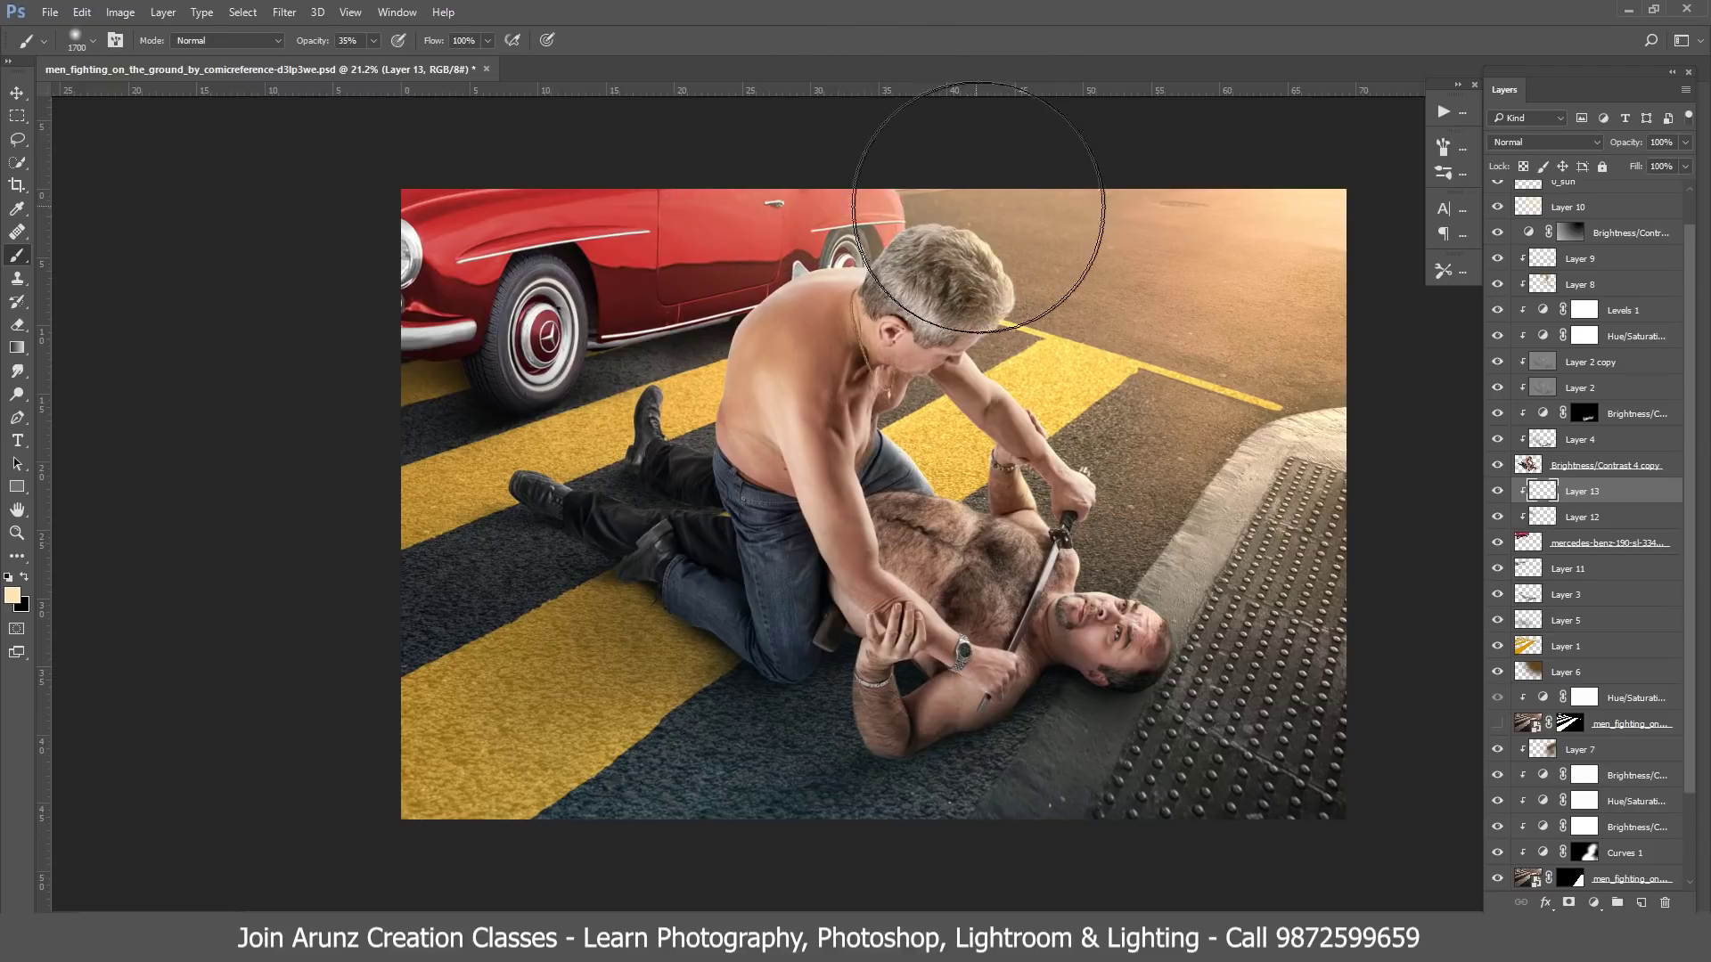
{"action": "left_click", "coordinate": [1550, 142]}
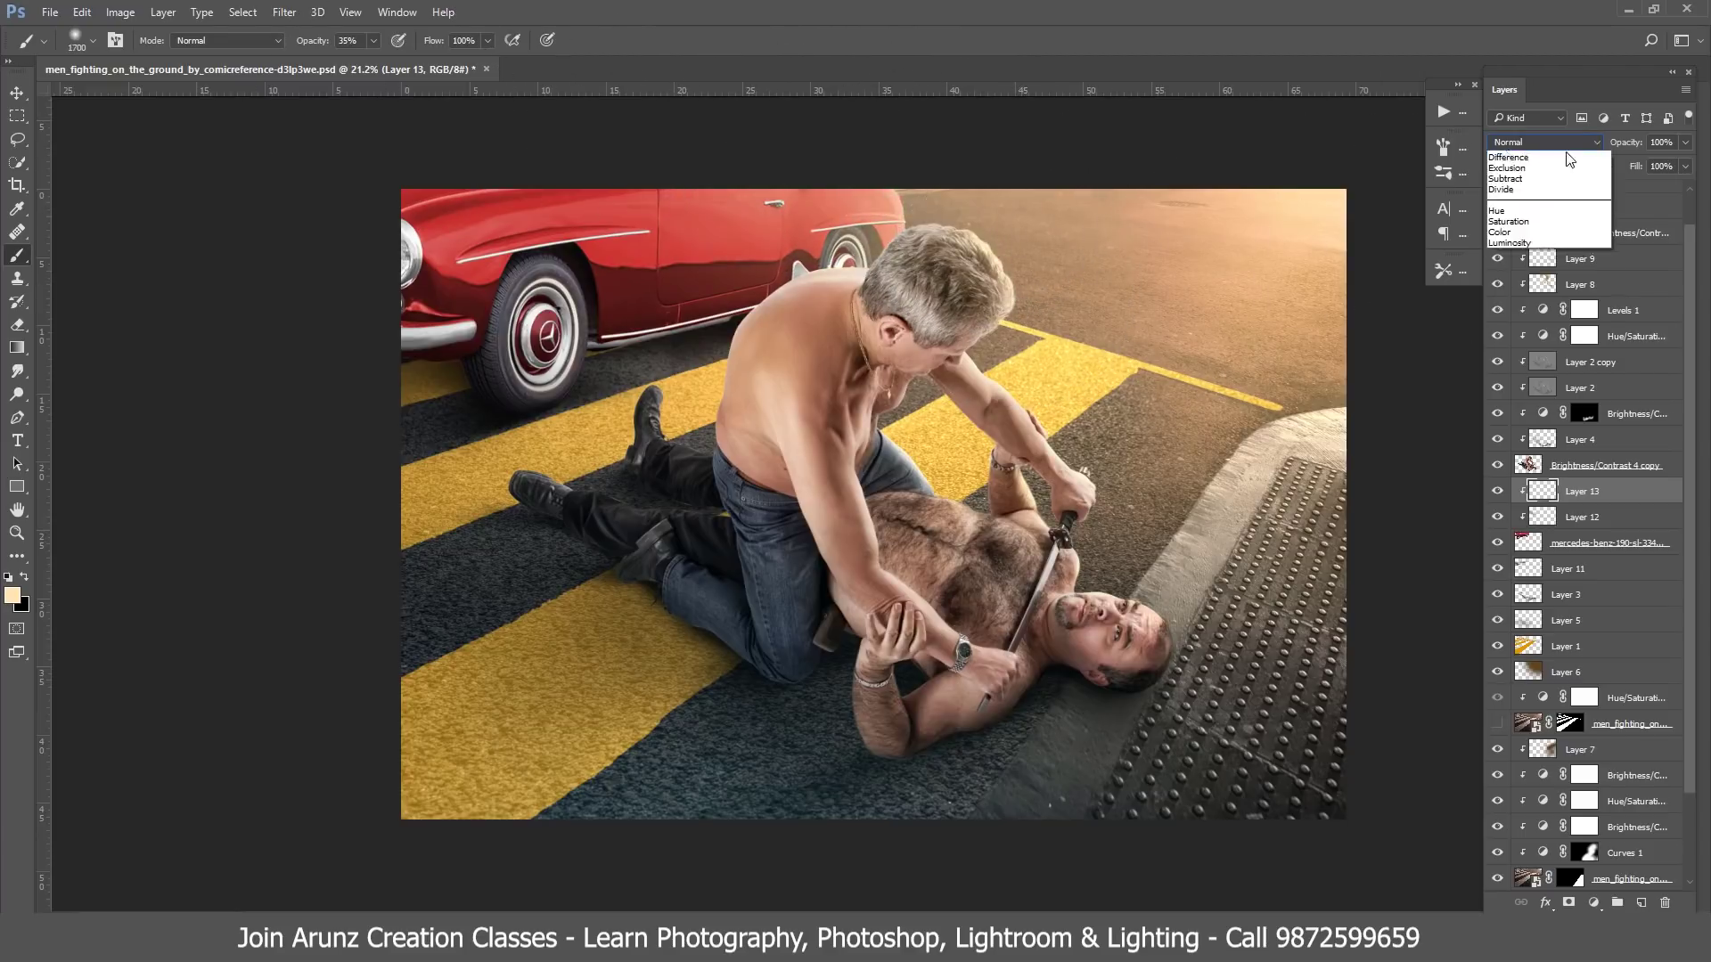
{"action": "left_click", "coordinate": [1606, 241]}
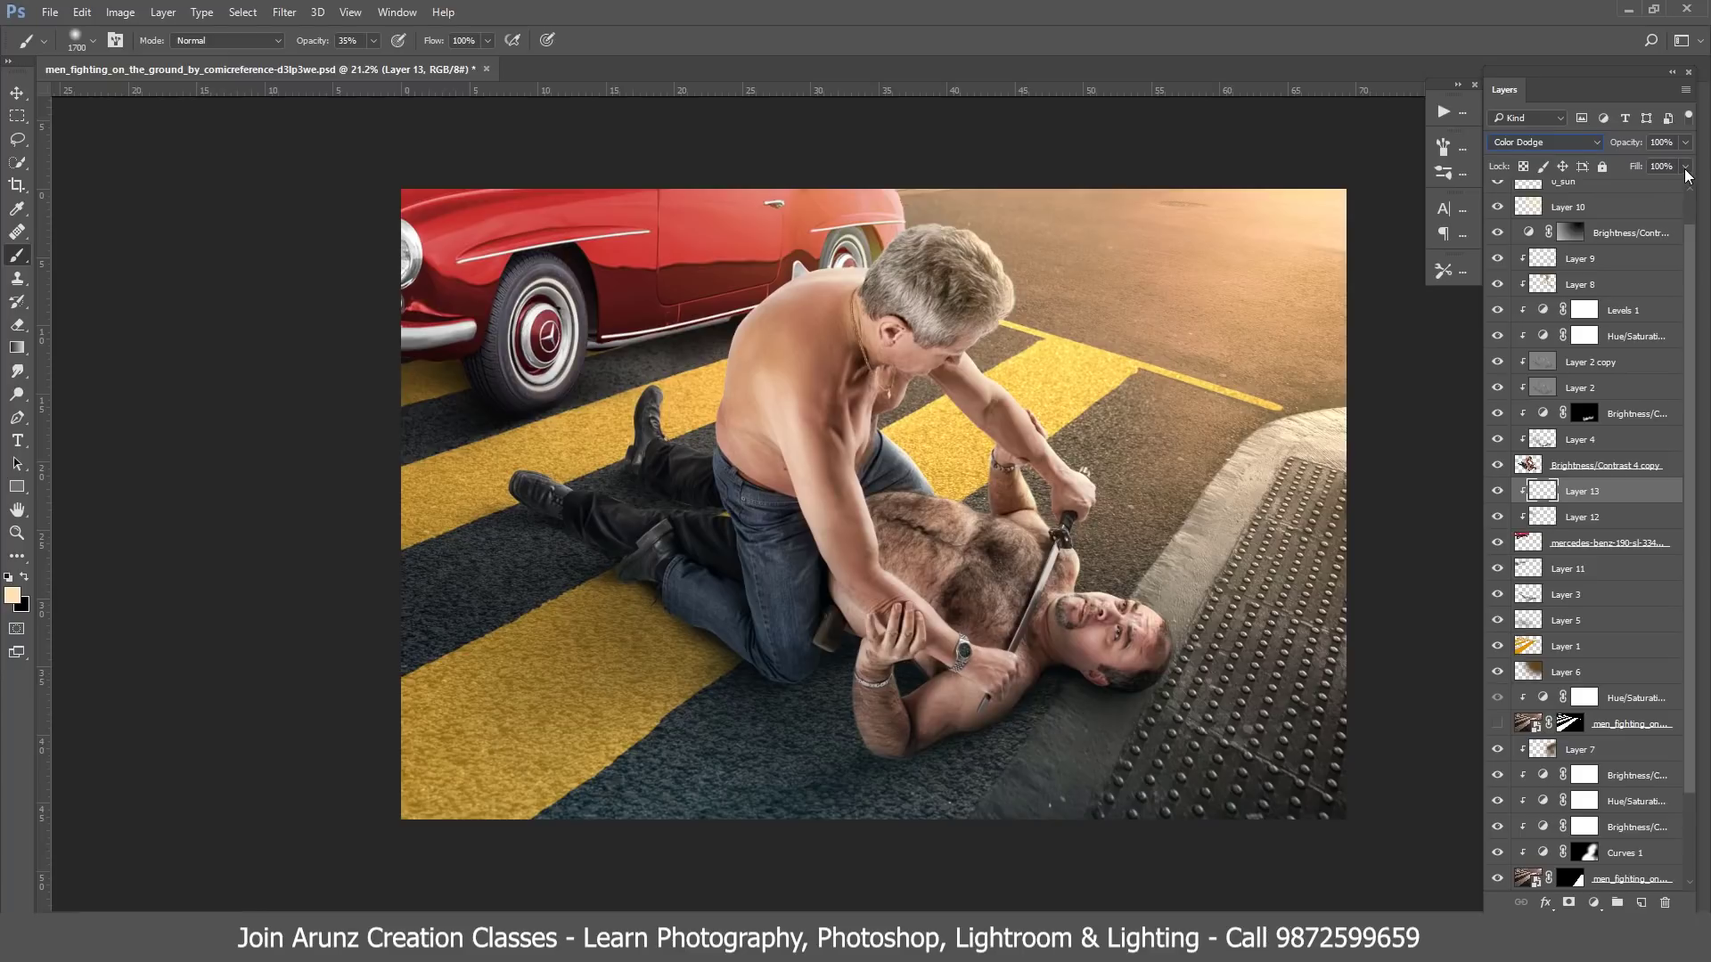
{"action": "left_click_drag", "start_coordinate": [1685, 168], "coordinate": [1649, 185]}
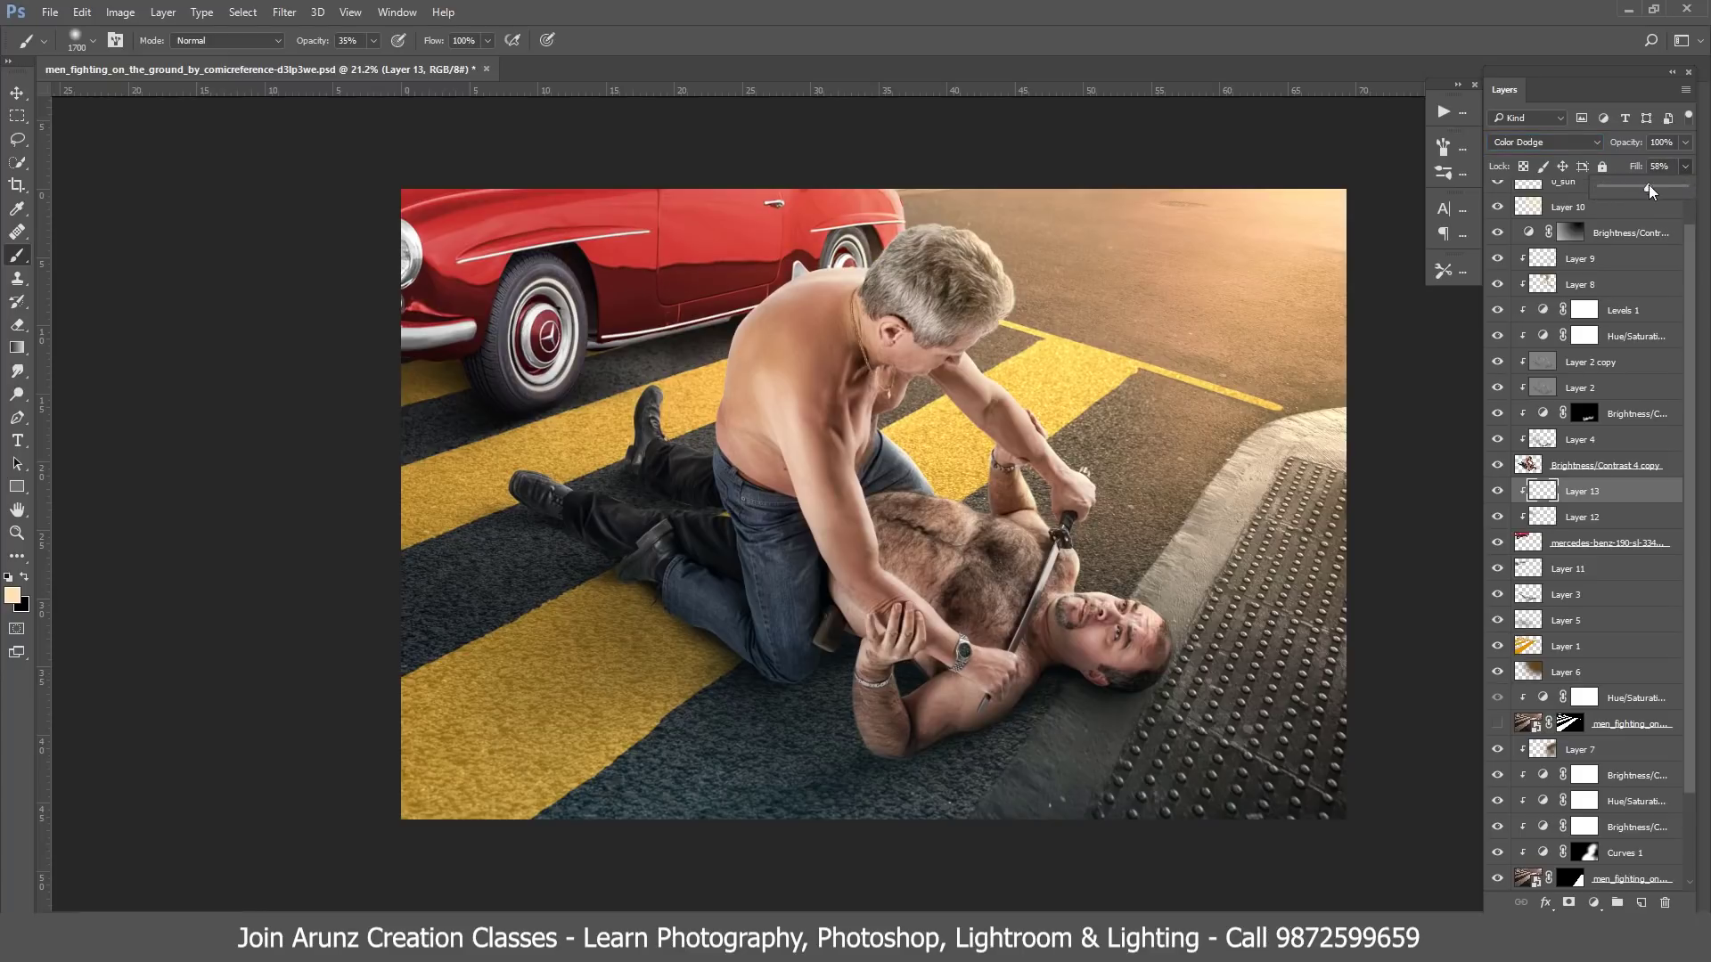
{"action": "left_click", "coordinate": [1611, 568], "text": "shift"}
{"action": "key", "text": "ctrl+e"}
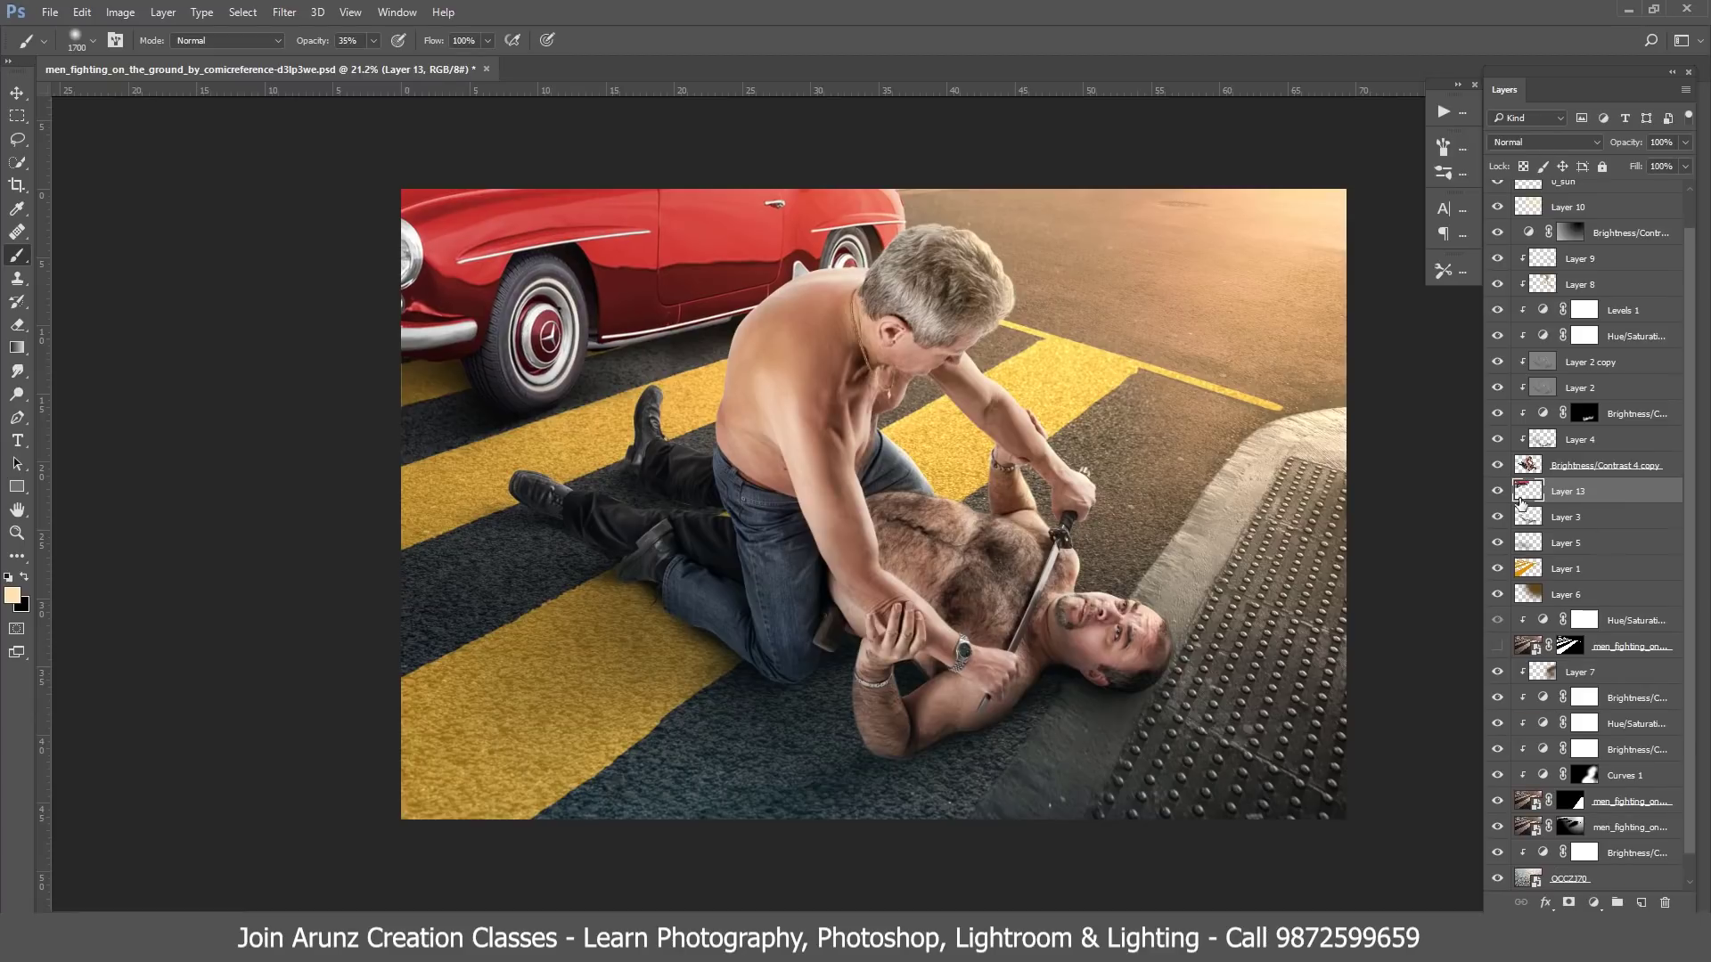
{"action": "left_click", "coordinate": [243, 12]}
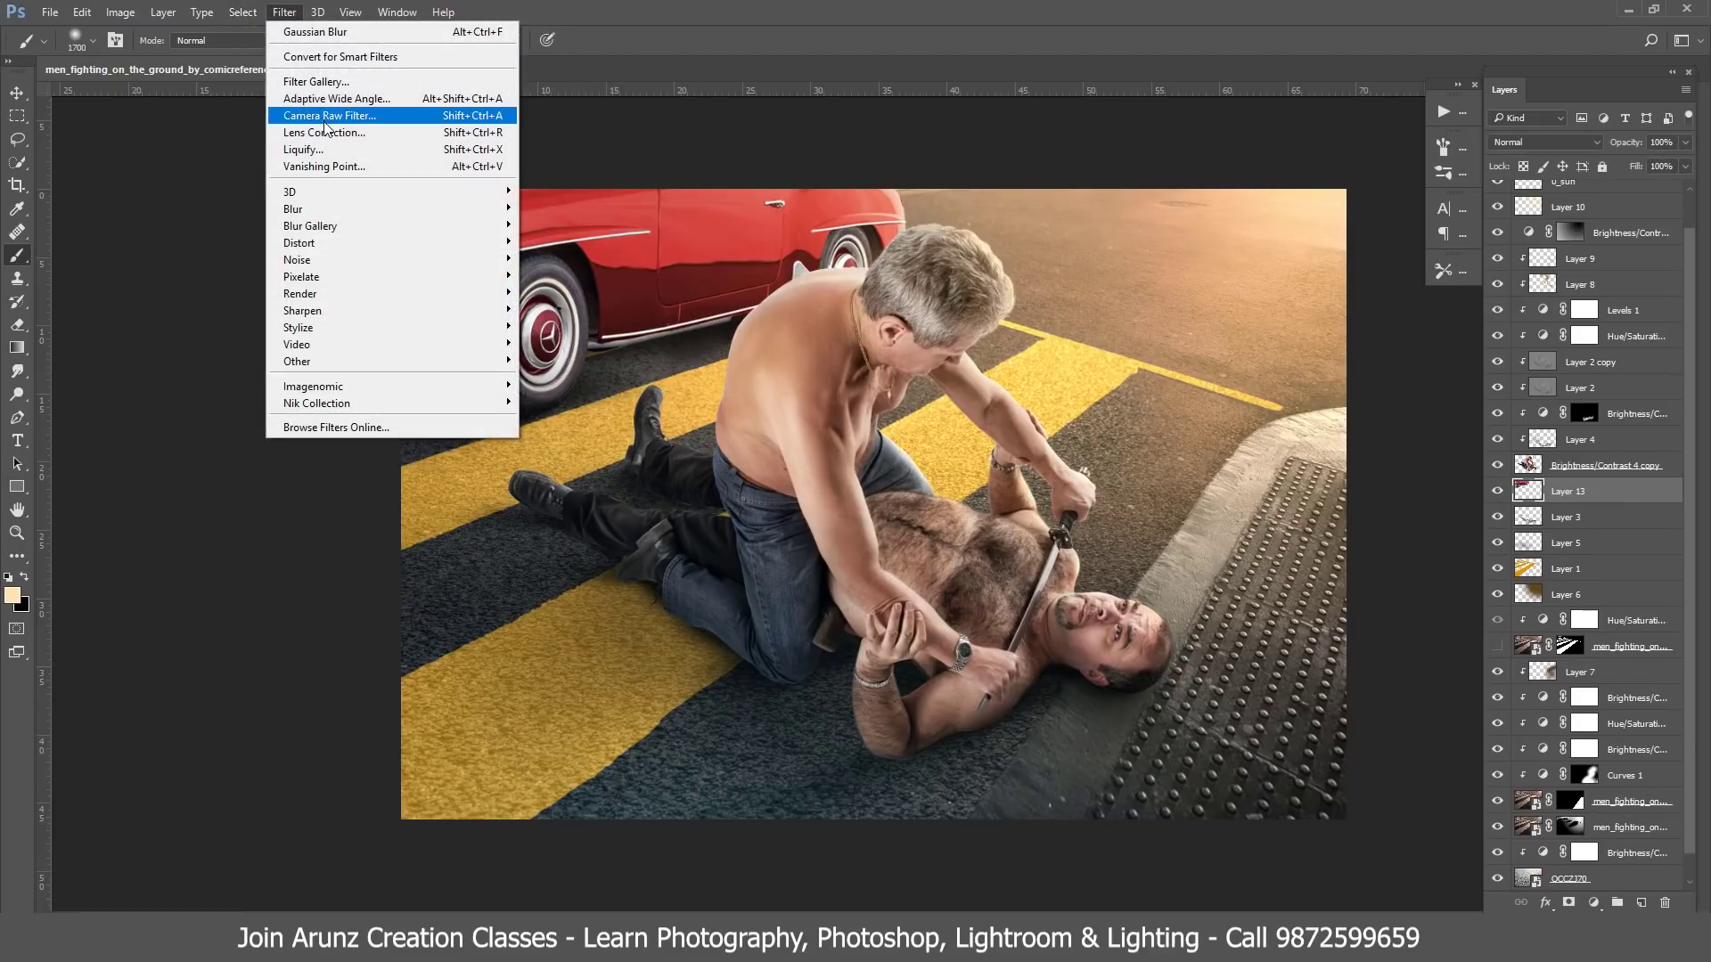
{"action": "mouse_move", "coordinate": [292, 209]}
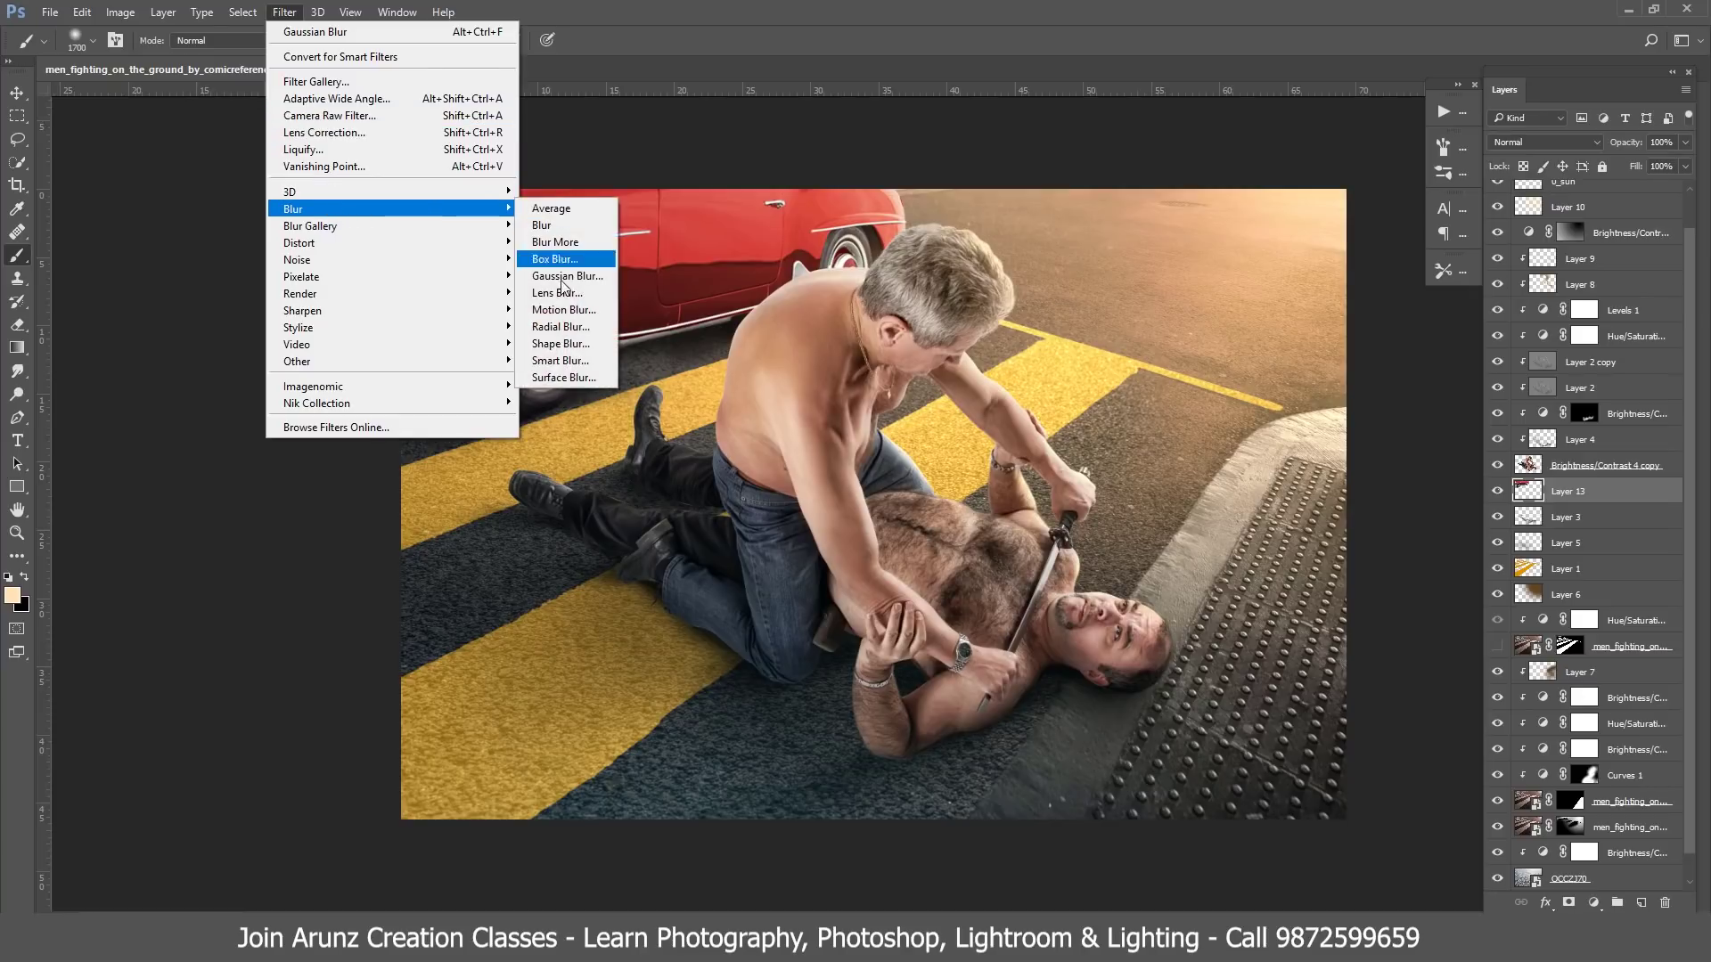
{"action": "left_click", "coordinate": [563, 310]}
{"action": "left_click_drag", "start_coordinate": [838, 208], "coordinate": [1089, 229]}
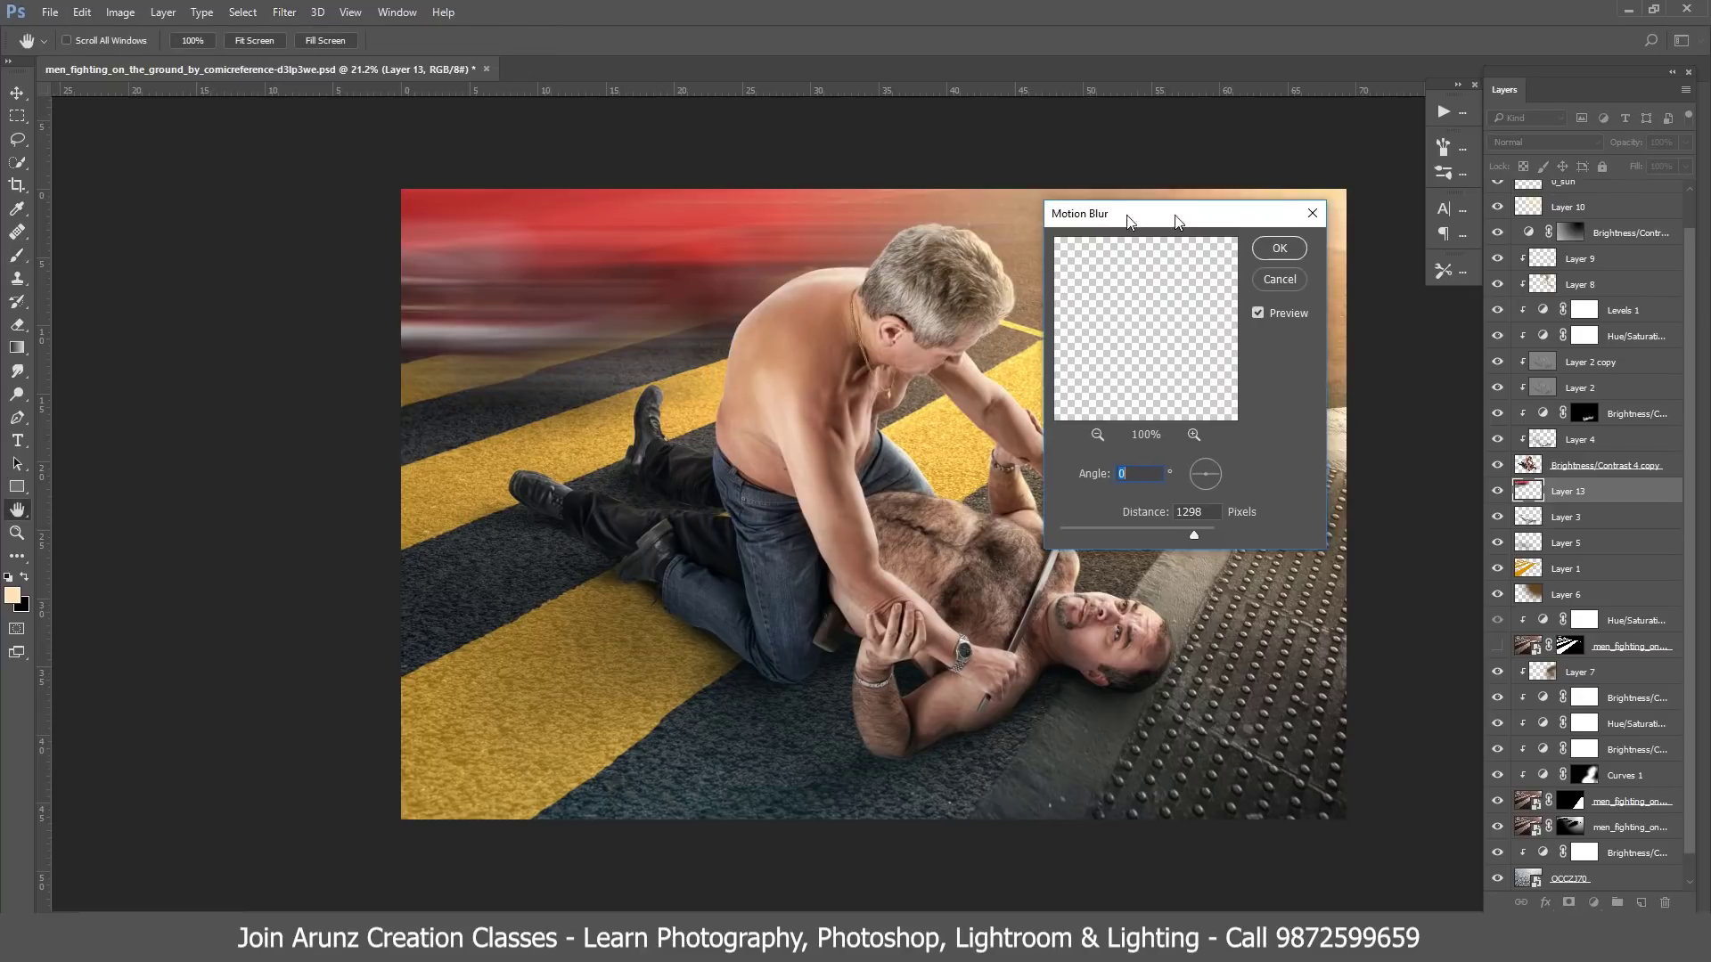
{"action": "left_click", "coordinate": [1141, 469]}
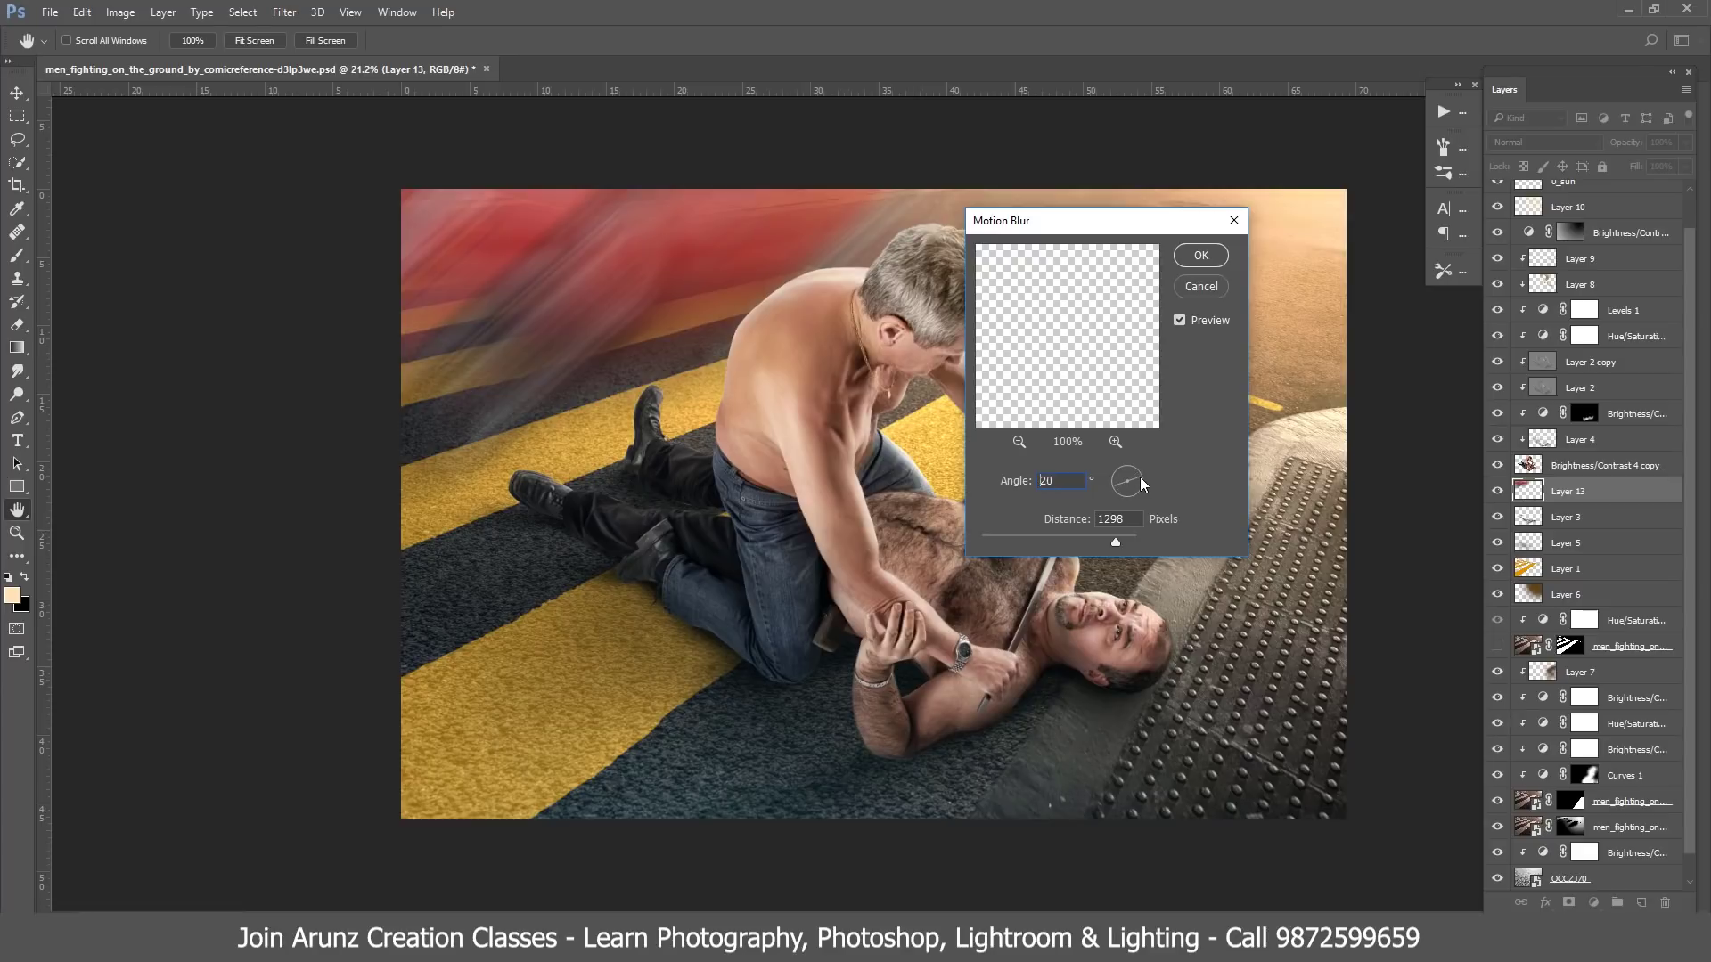
{"action": "type", "text": "8"}
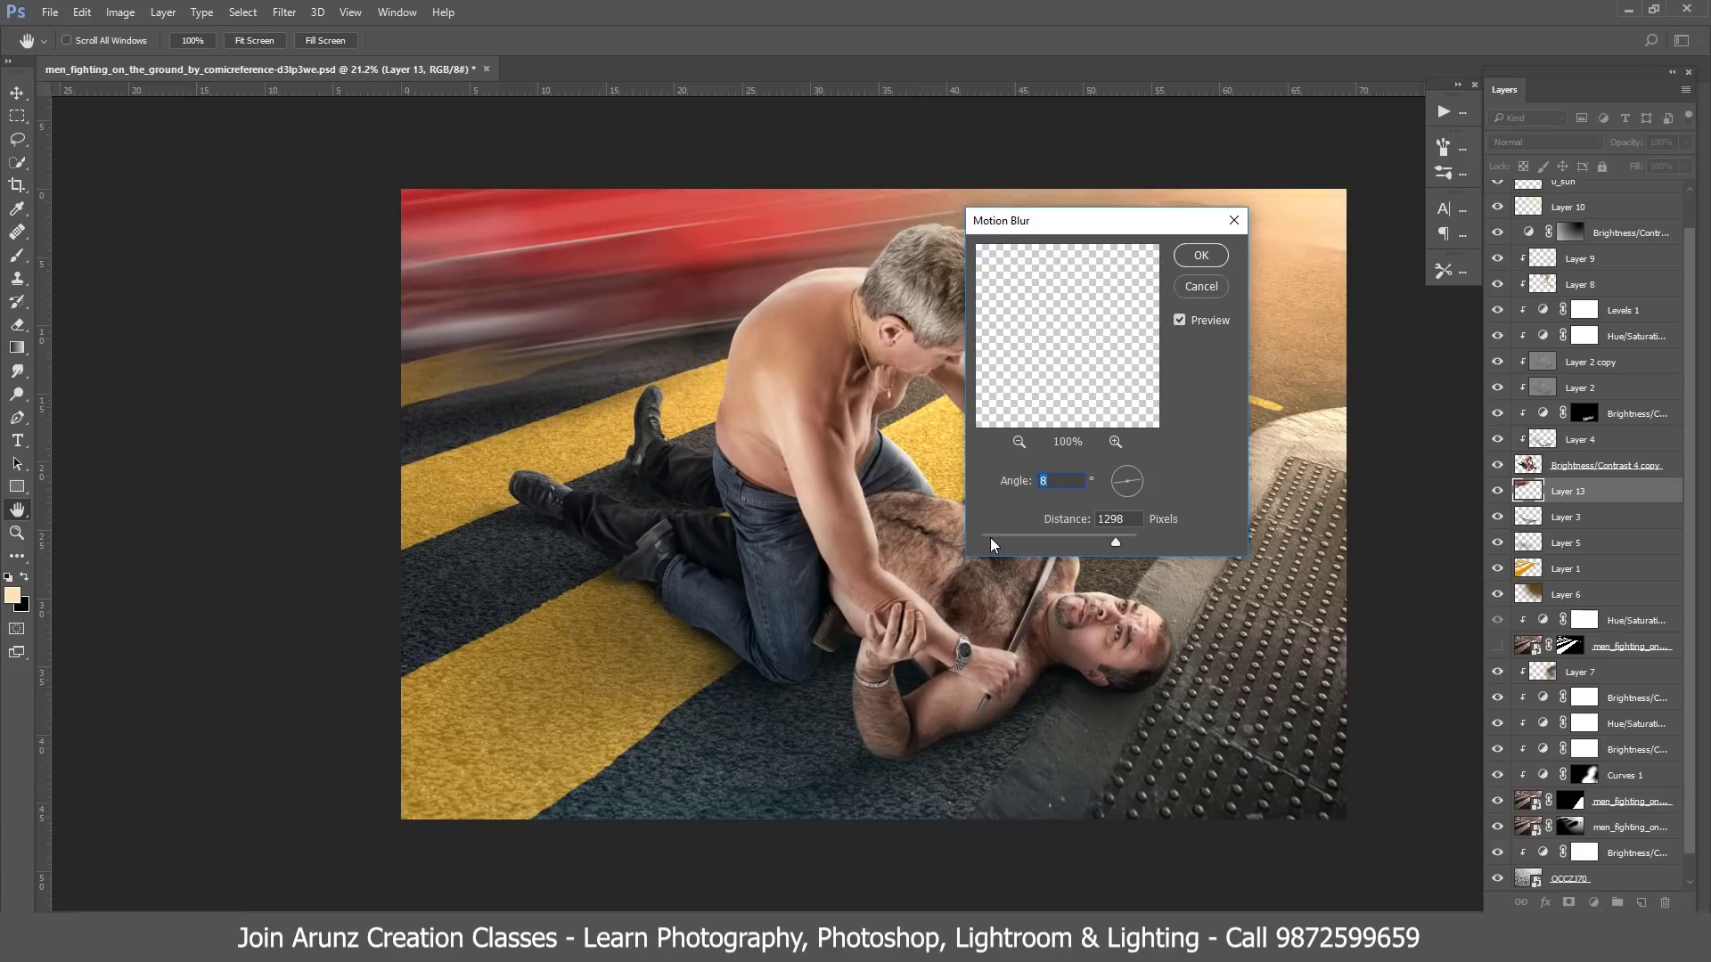
{"action": "left_click_drag", "start_coordinate": [991, 537], "coordinate": [1008, 535]}
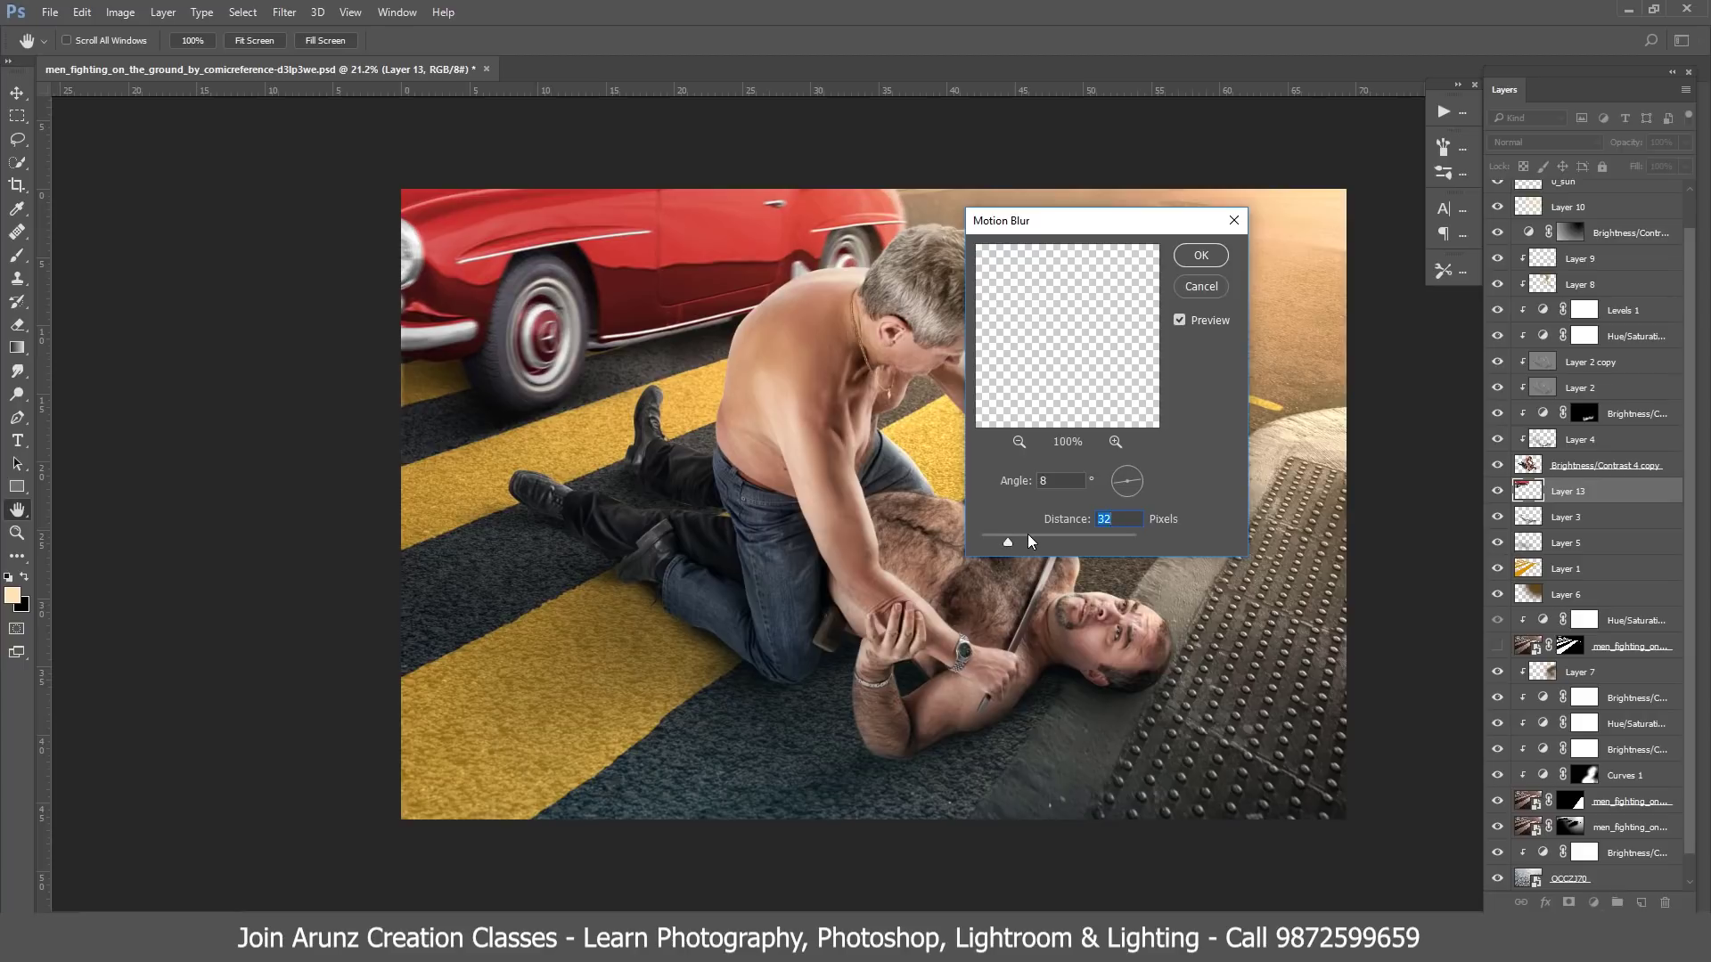
{"action": "left_click", "coordinate": [1028, 534]}
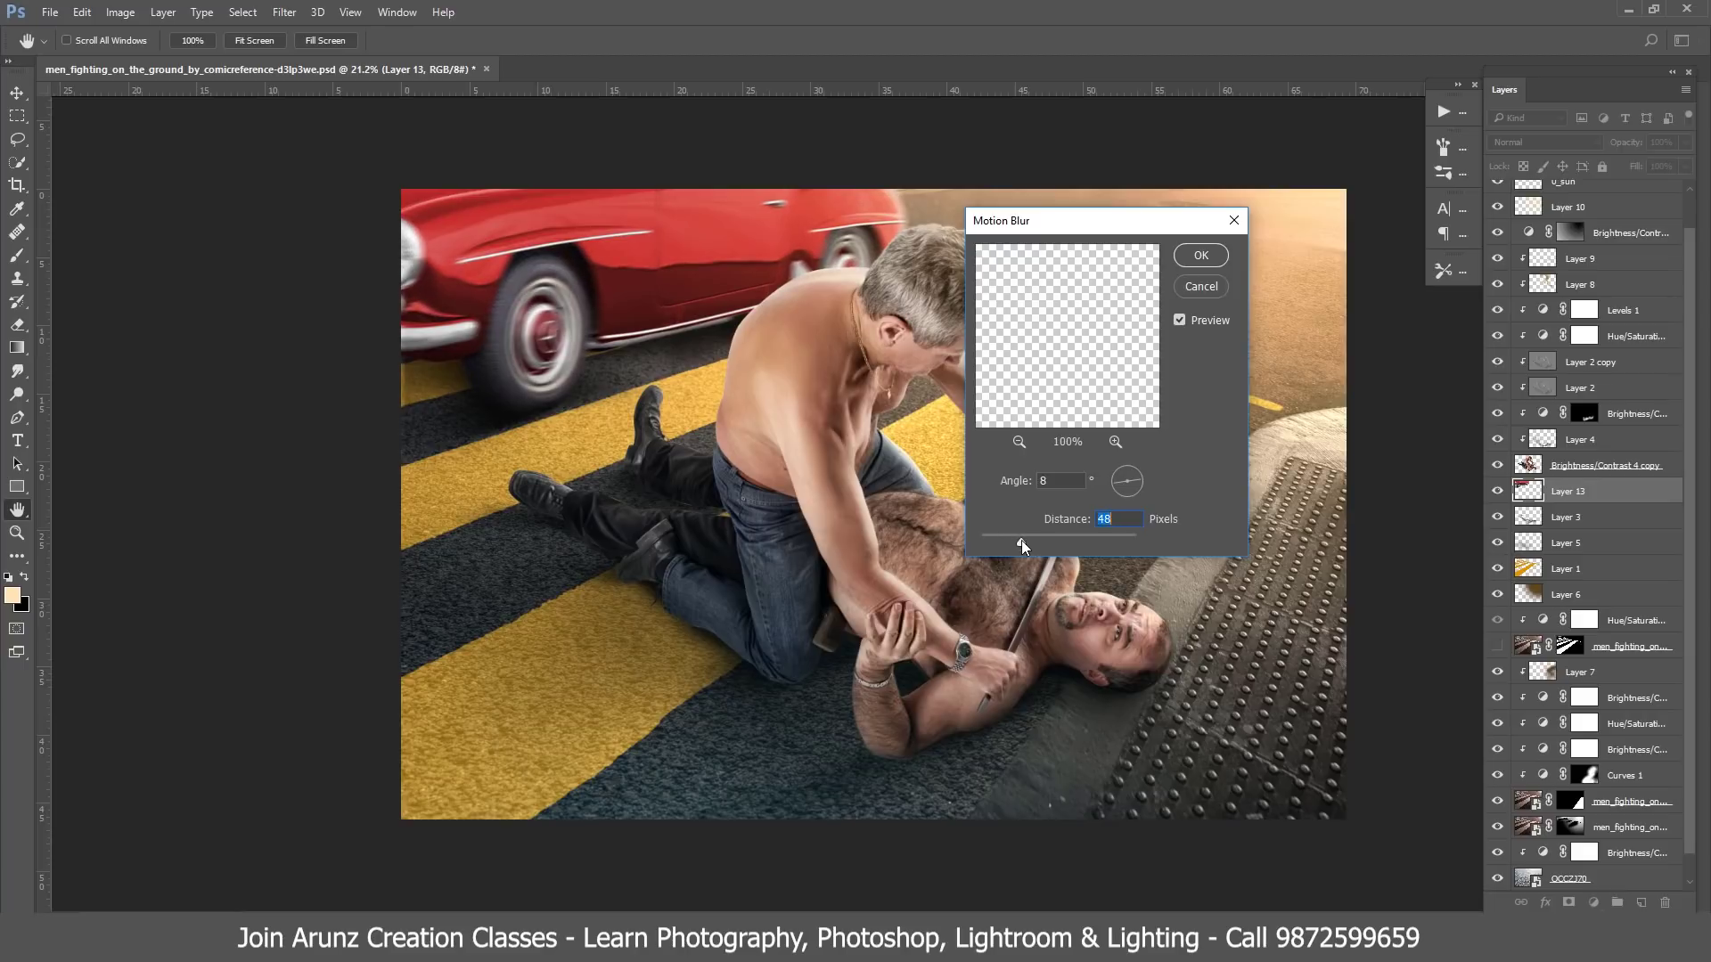
{"action": "left_click", "coordinate": [1201, 286]}
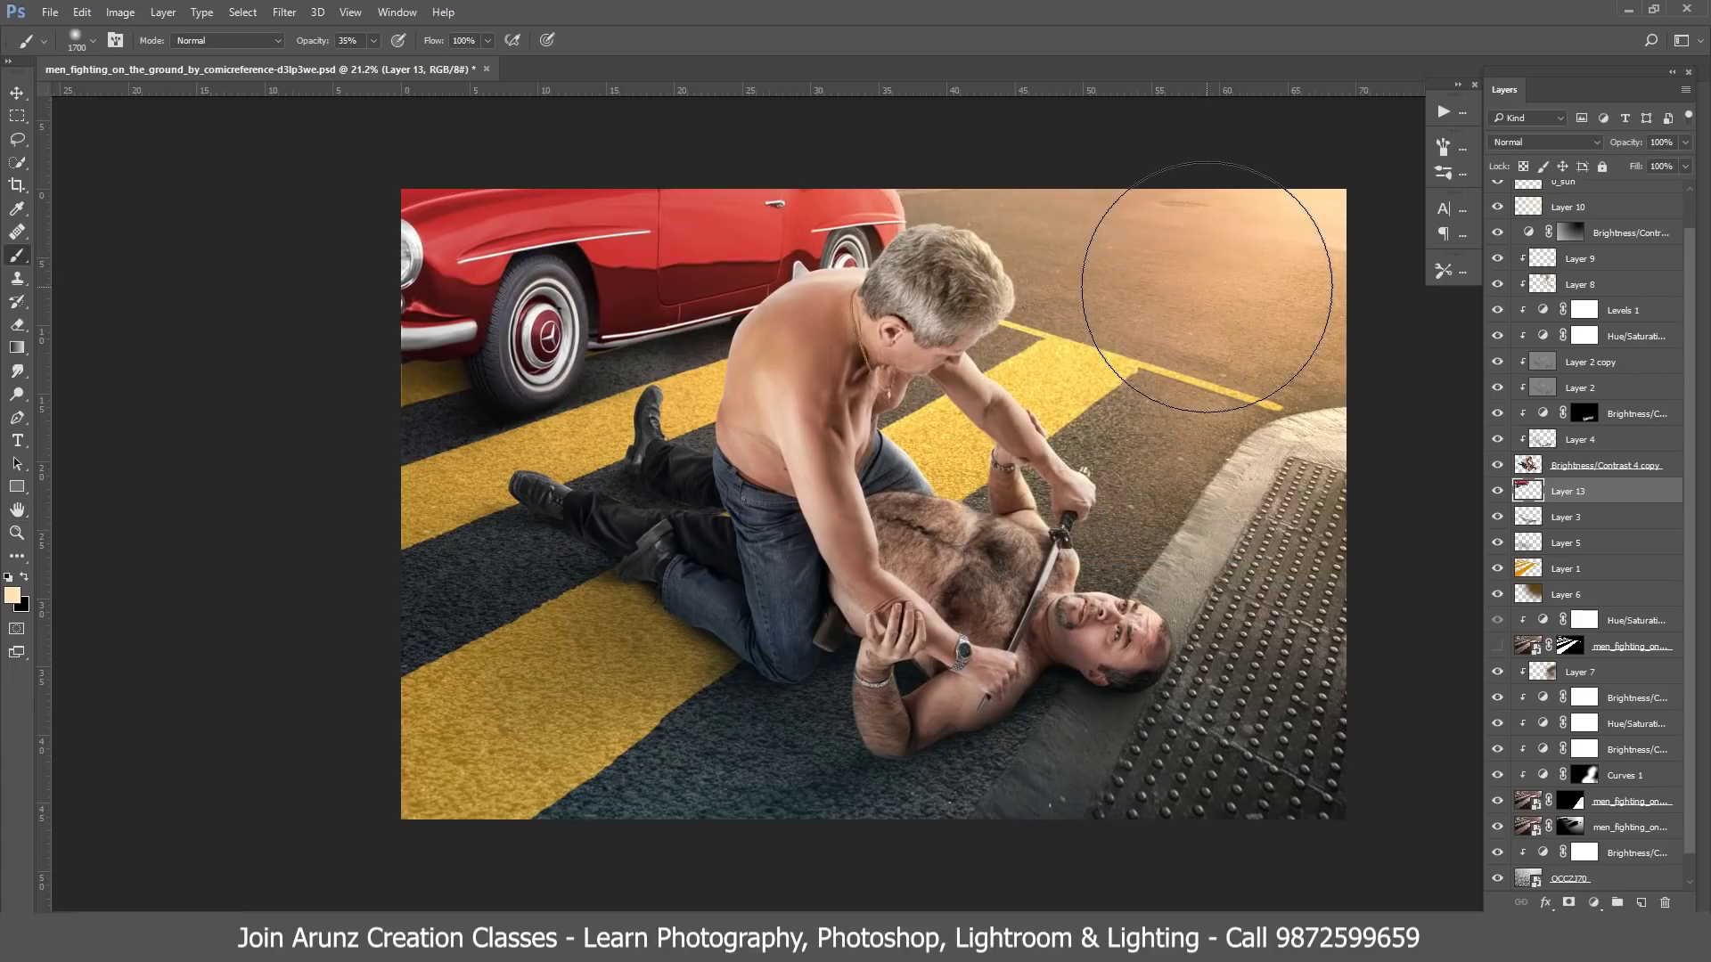
- Select Layer 11 with the car layers and merge them into Layer 13
{"action": "left_click", "coordinate": [1577, 571]}
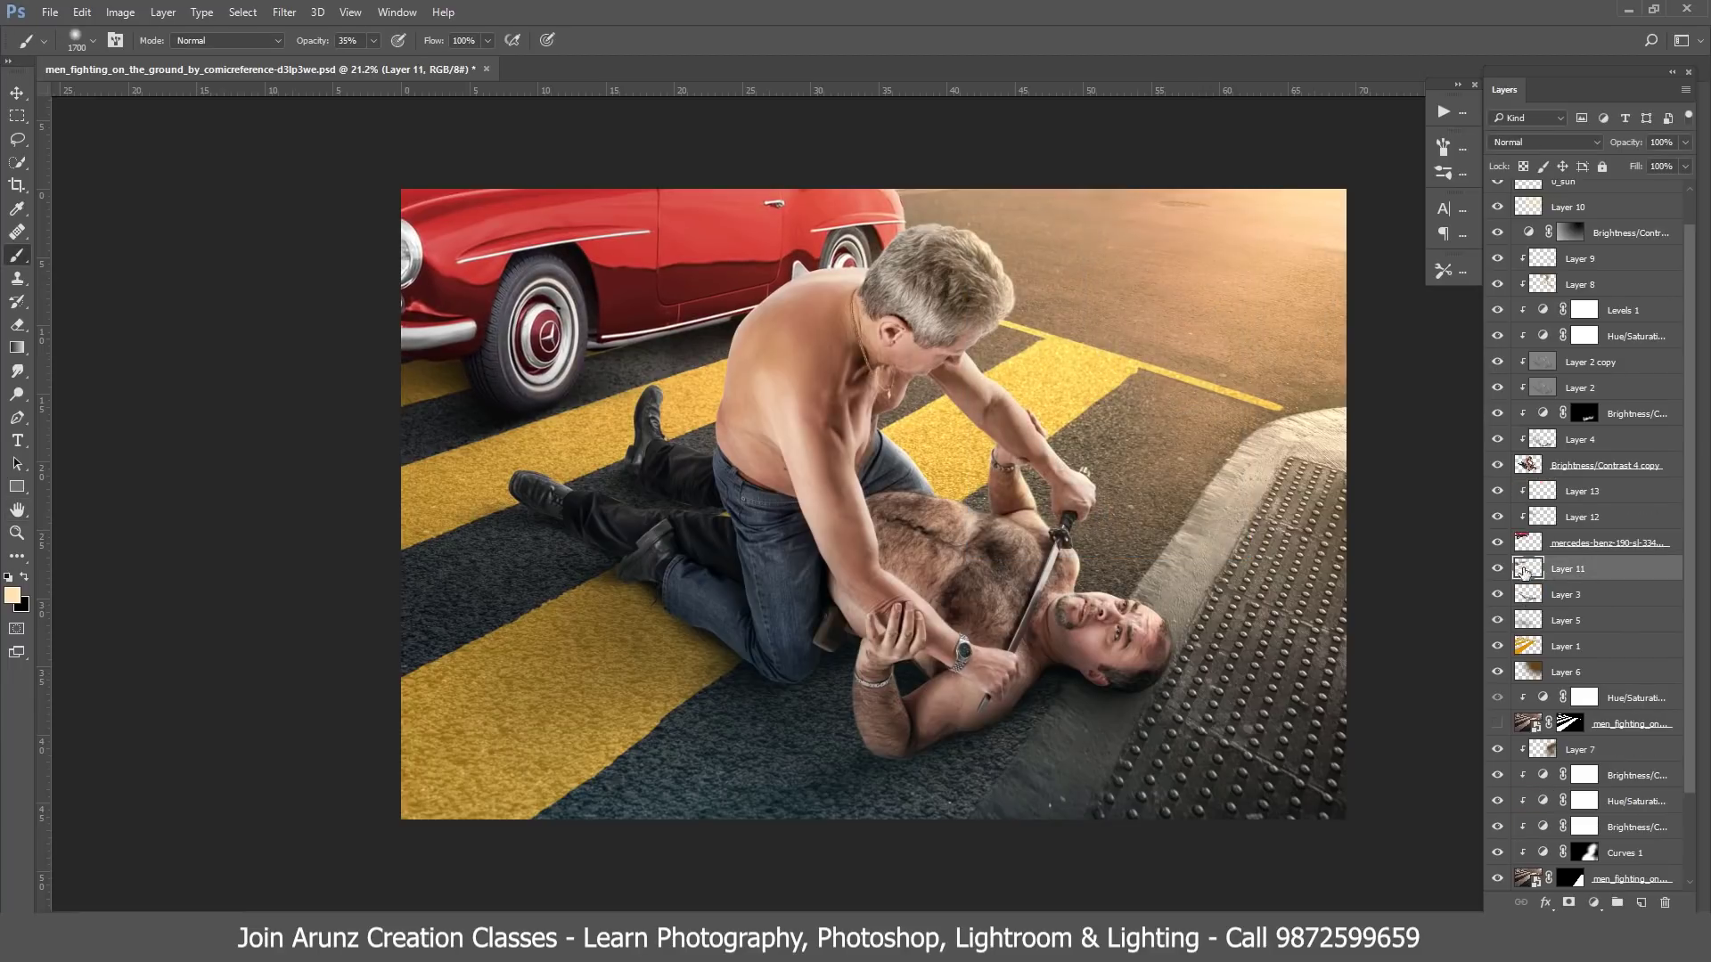
{"action": "left_click", "coordinate": [1580, 538]}
{"action": "left_click", "coordinate": [1585, 493], "text": "shift"}
{"action": "key", "text": "ctrl+e"}
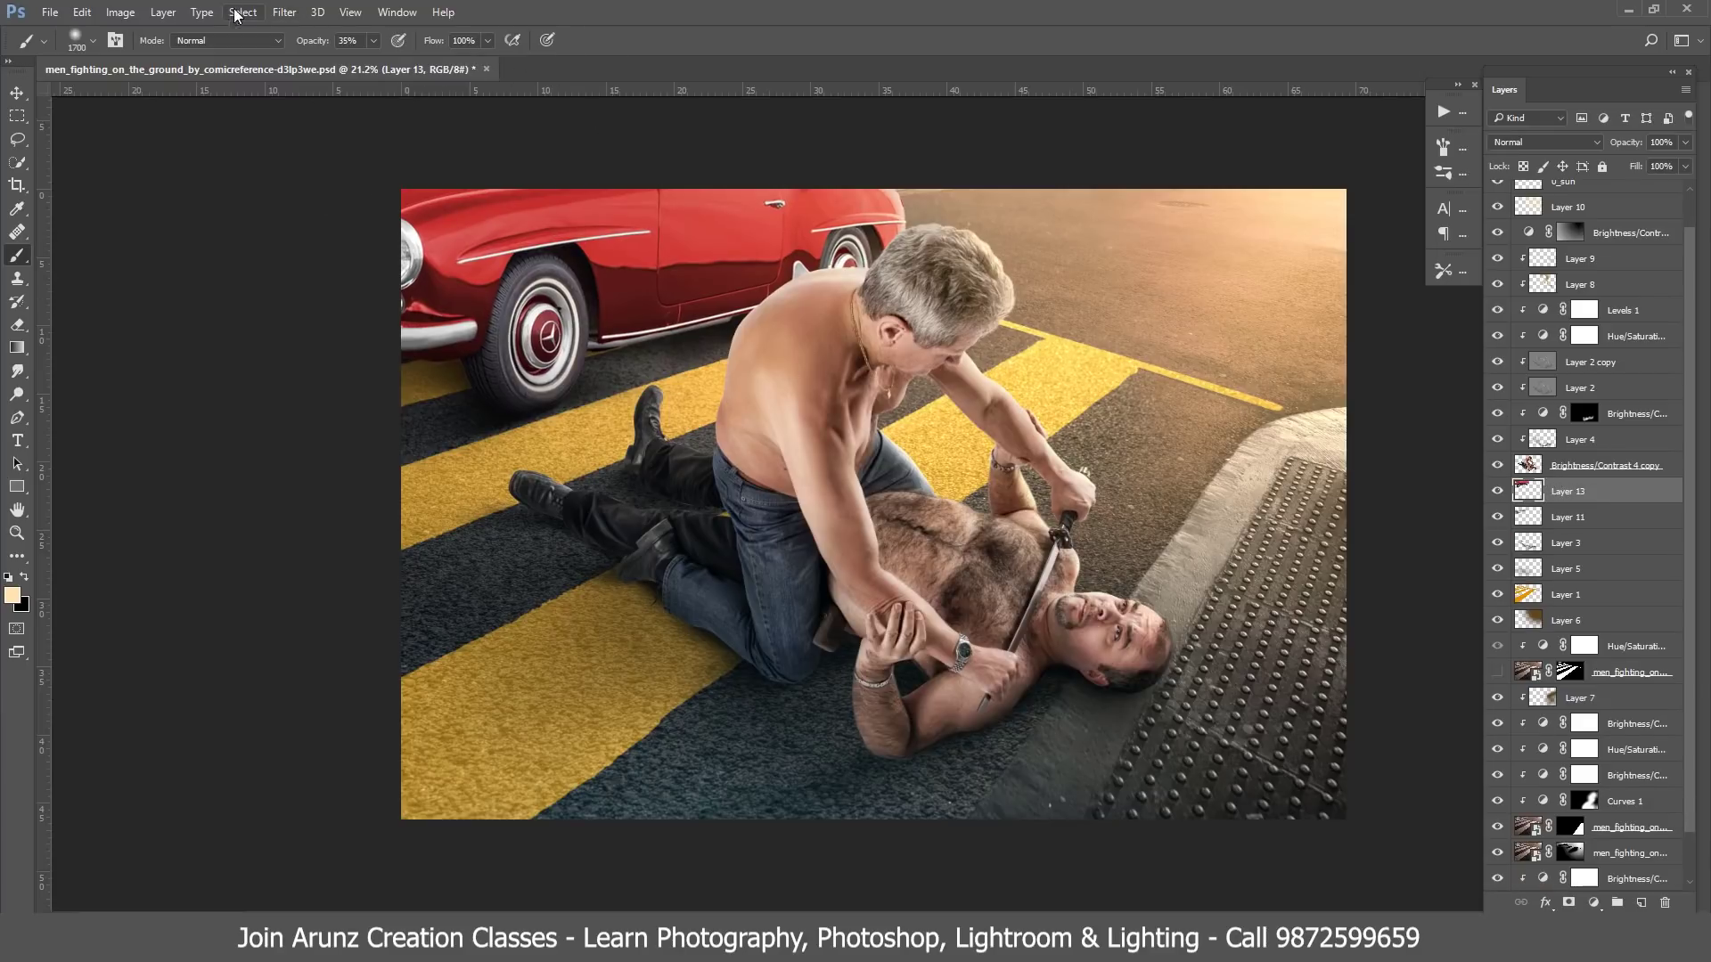
- Apply a Motion Blur to the car at a 12° angle and about 54 pixels distance
{"action": "left_click", "coordinate": [284, 12]}
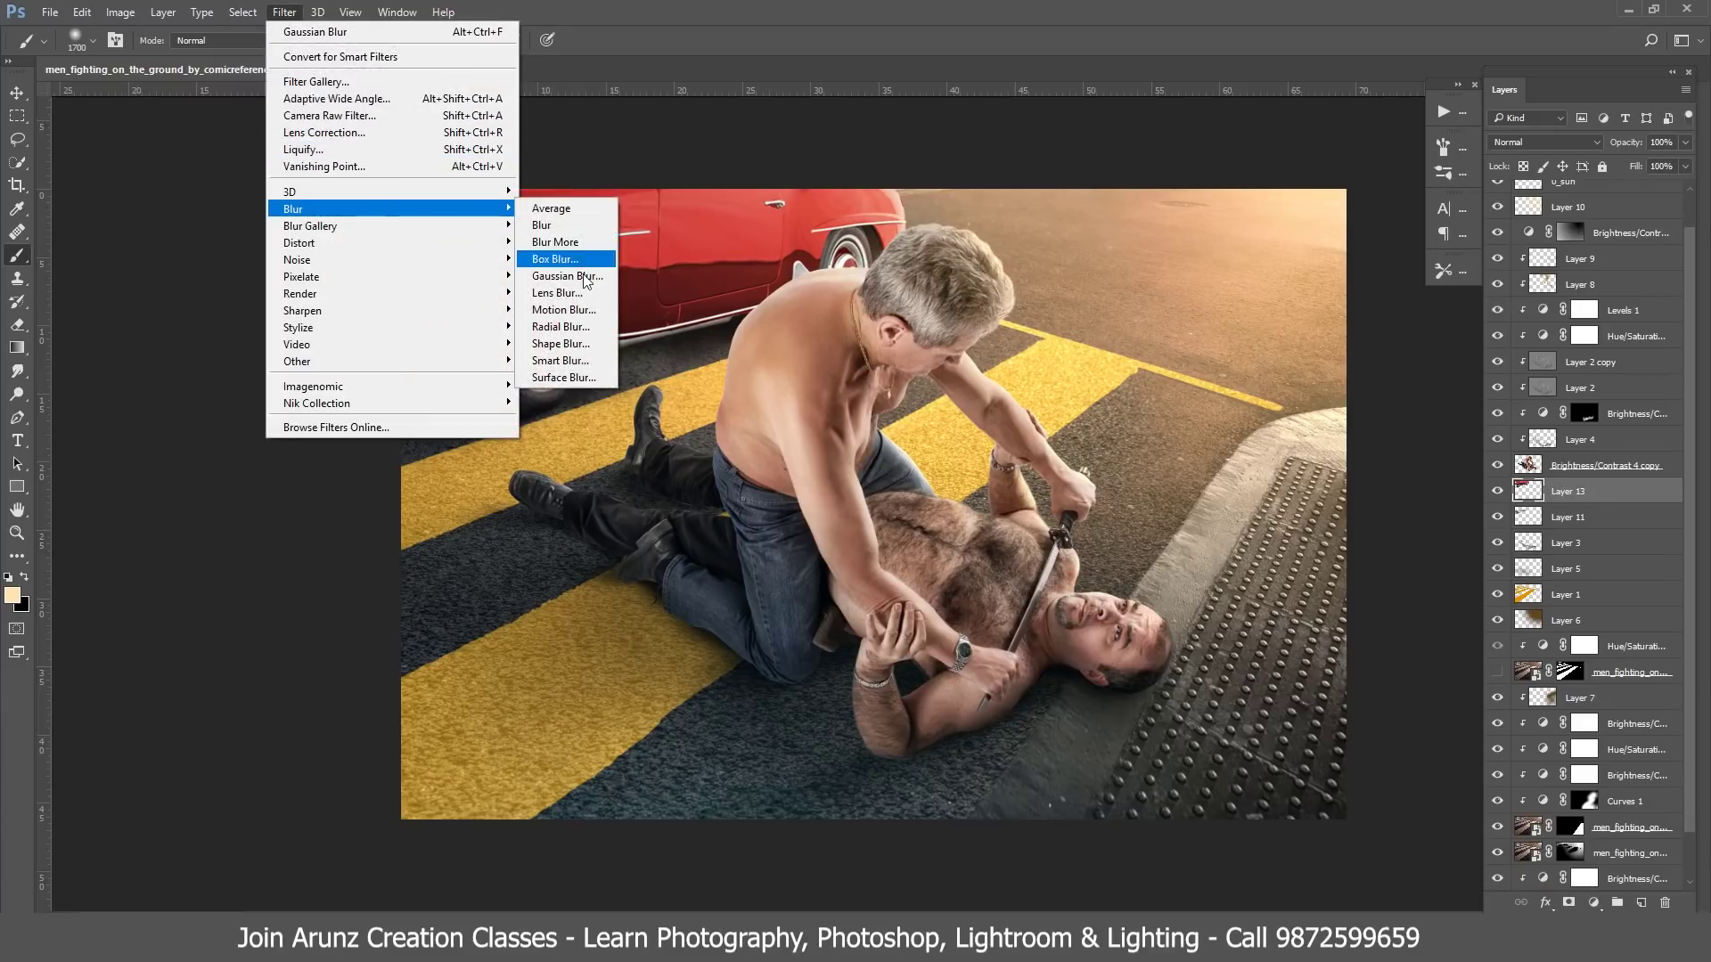
{"action": "left_click", "coordinate": [561, 316]}
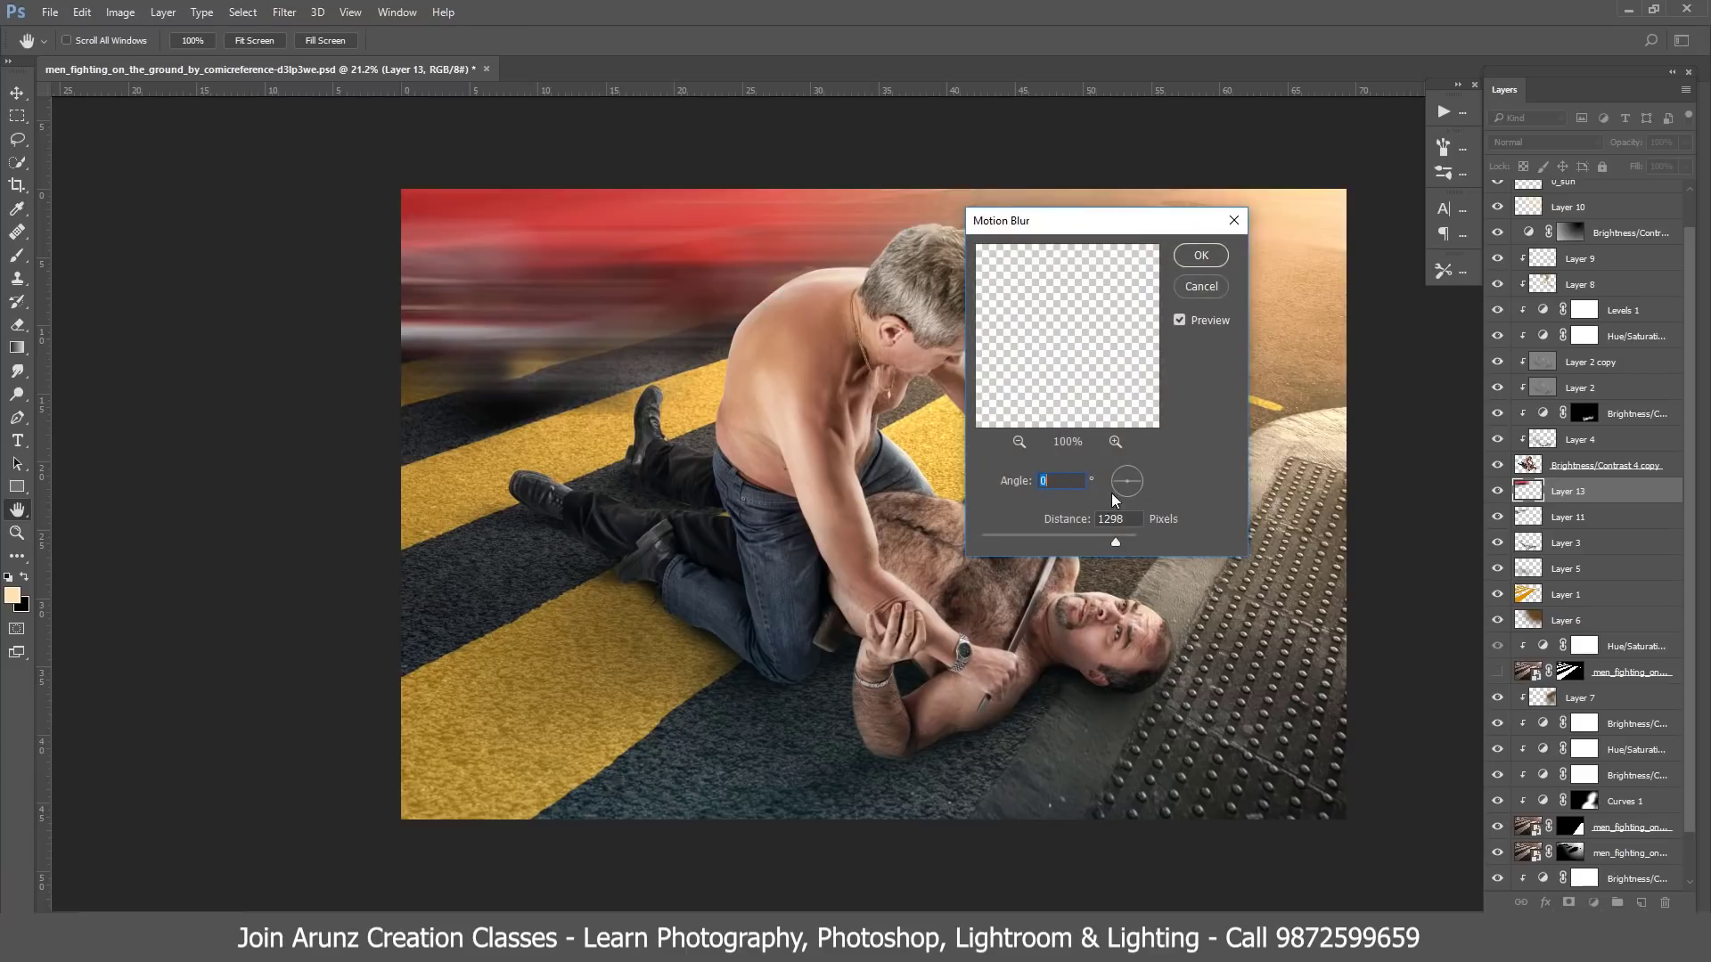
{"action": "left_click", "coordinate": [1142, 475]}
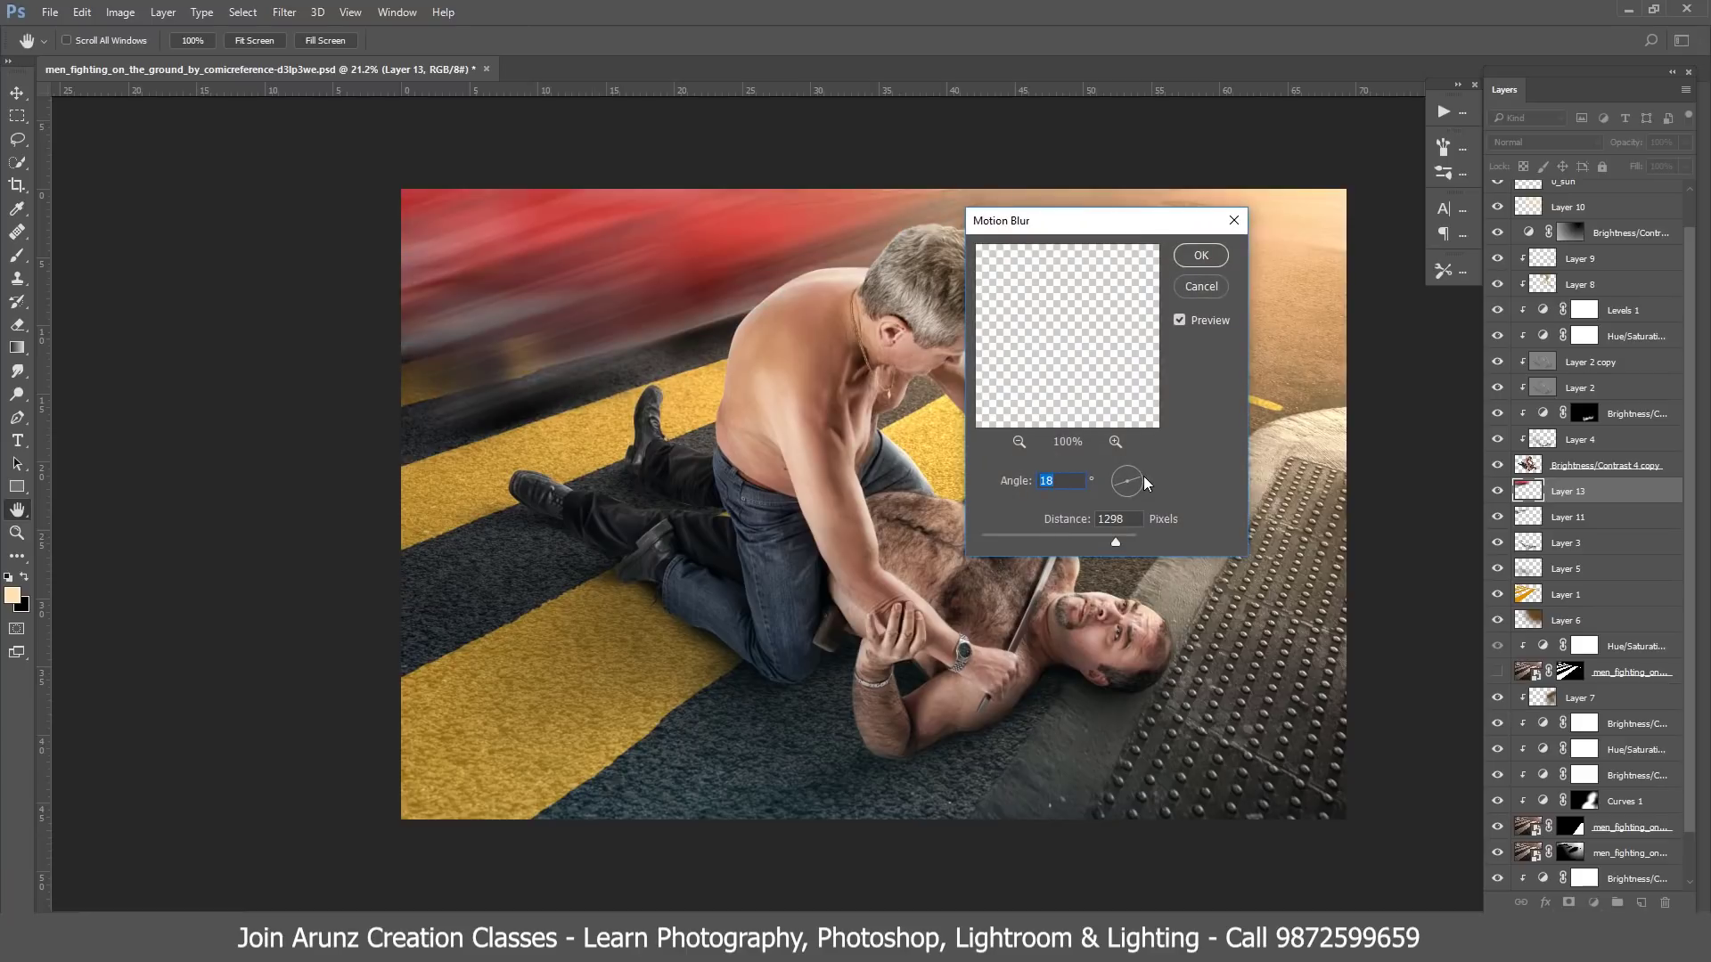
{"action": "type", "text": "25"}
{"action": "type", "text": "12"}
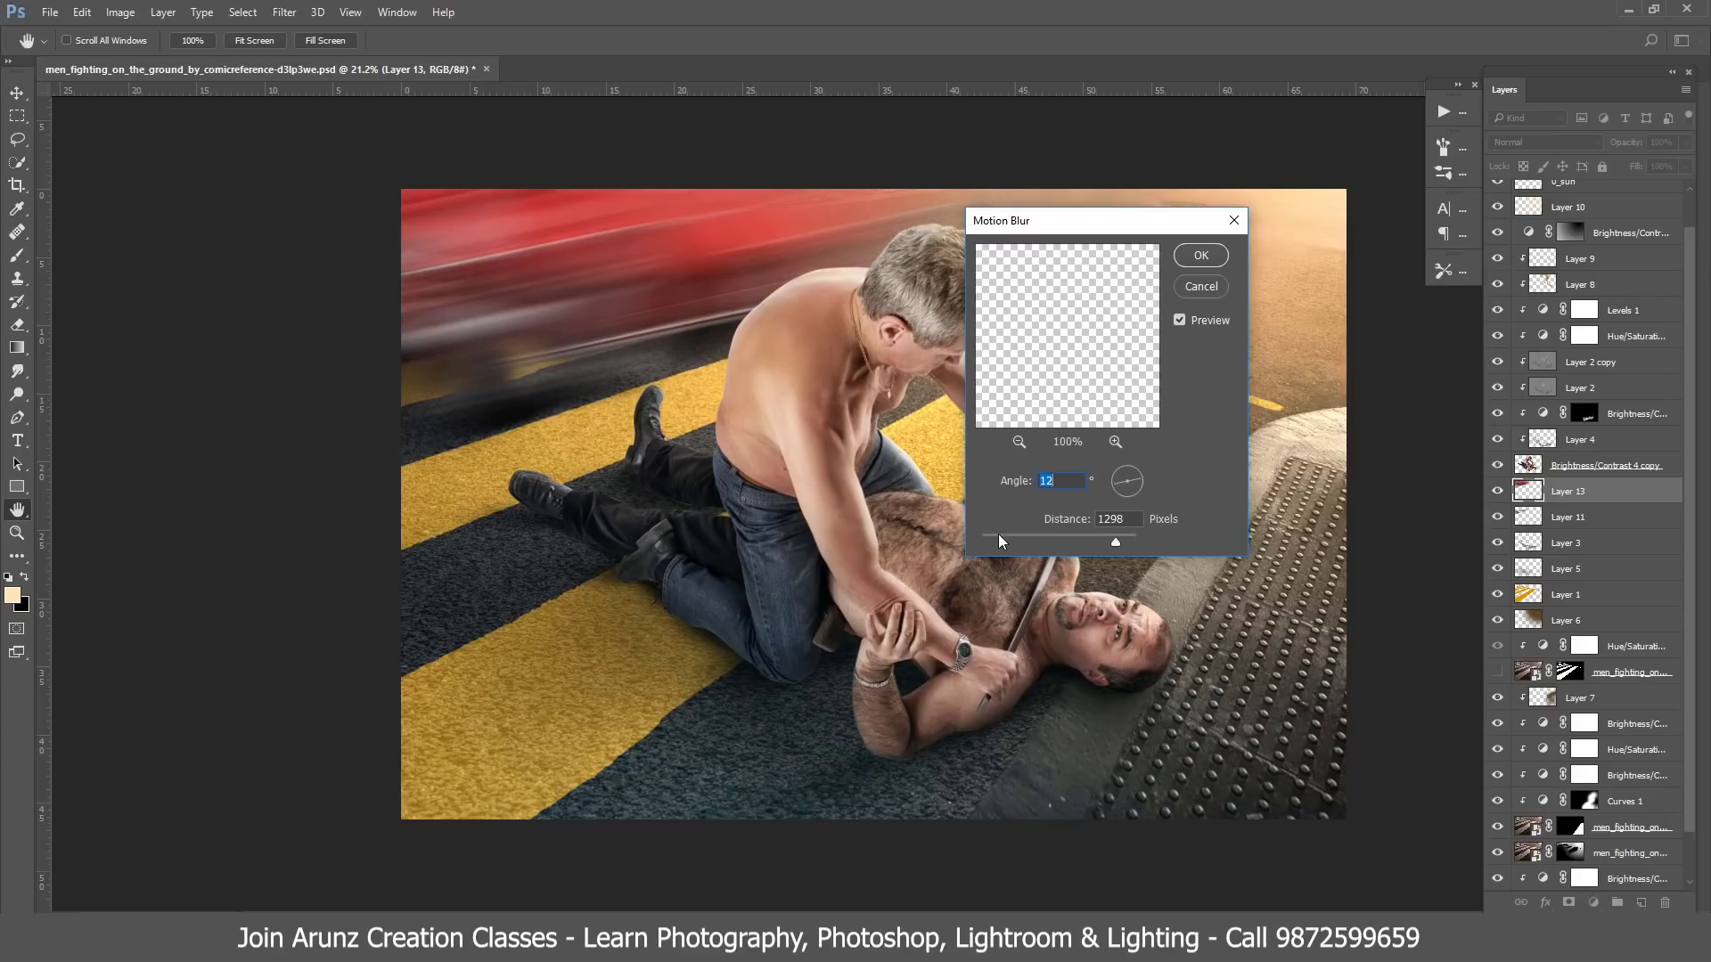
{"action": "left_click_drag", "start_coordinate": [998, 539], "coordinate": [1055, 545]}
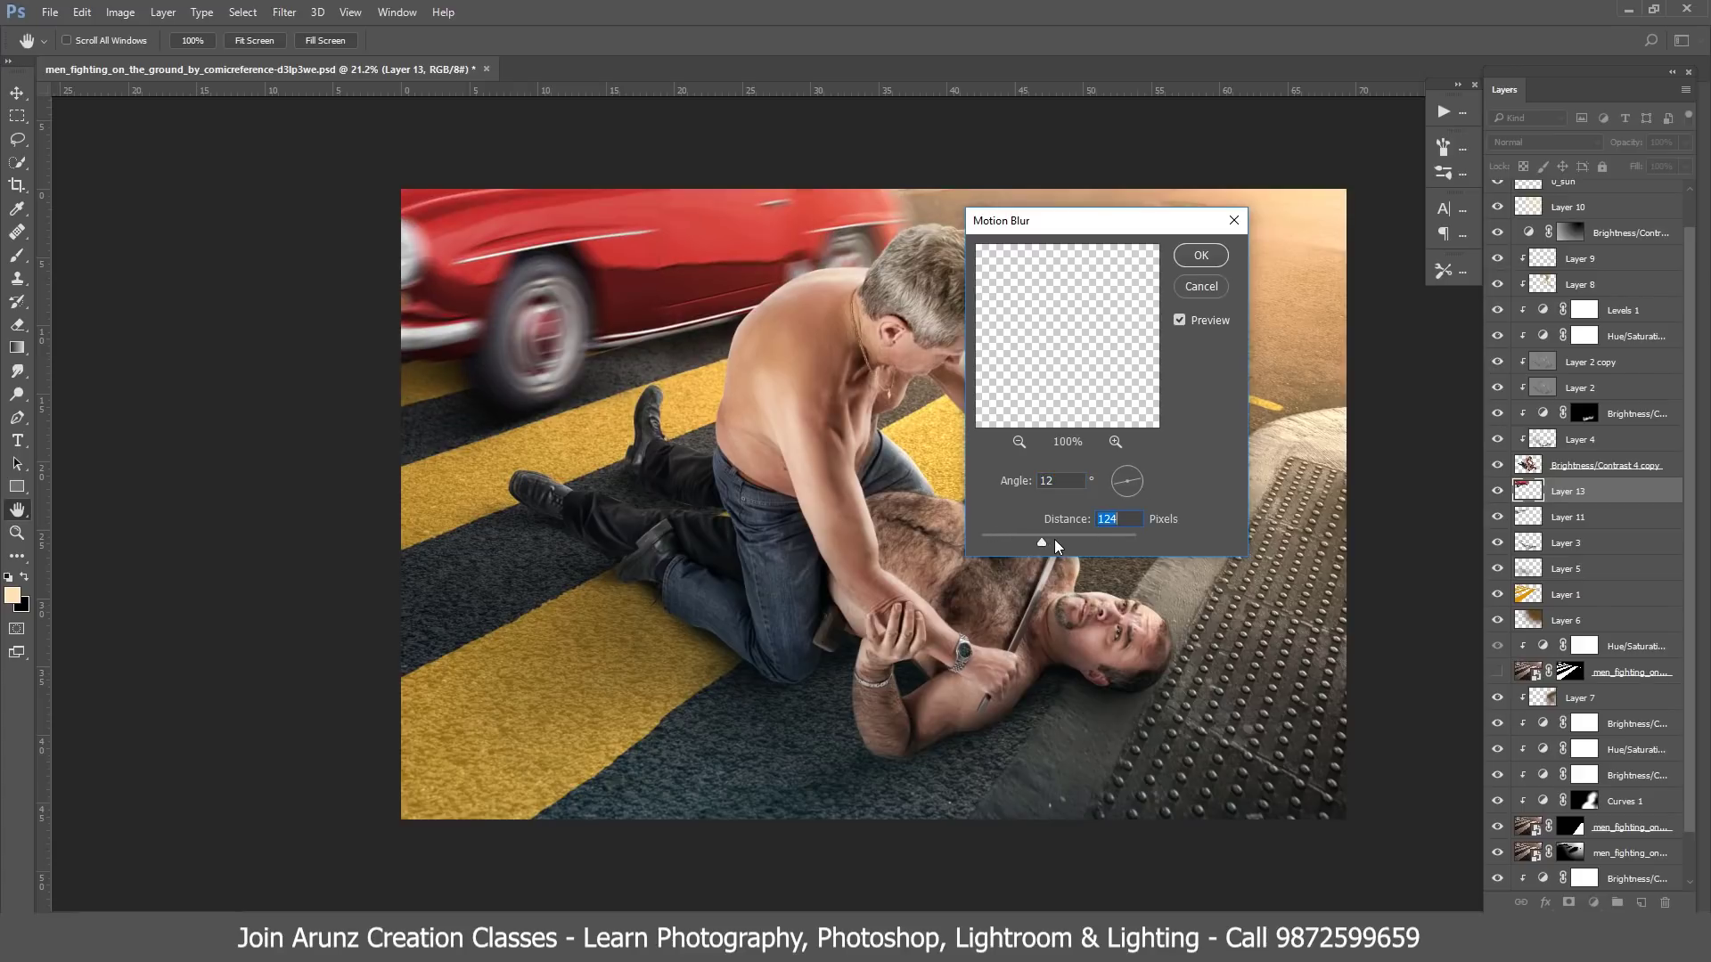
{"action": "left_click_drag", "start_coordinate": [1055, 541], "coordinate": [1029, 539]}
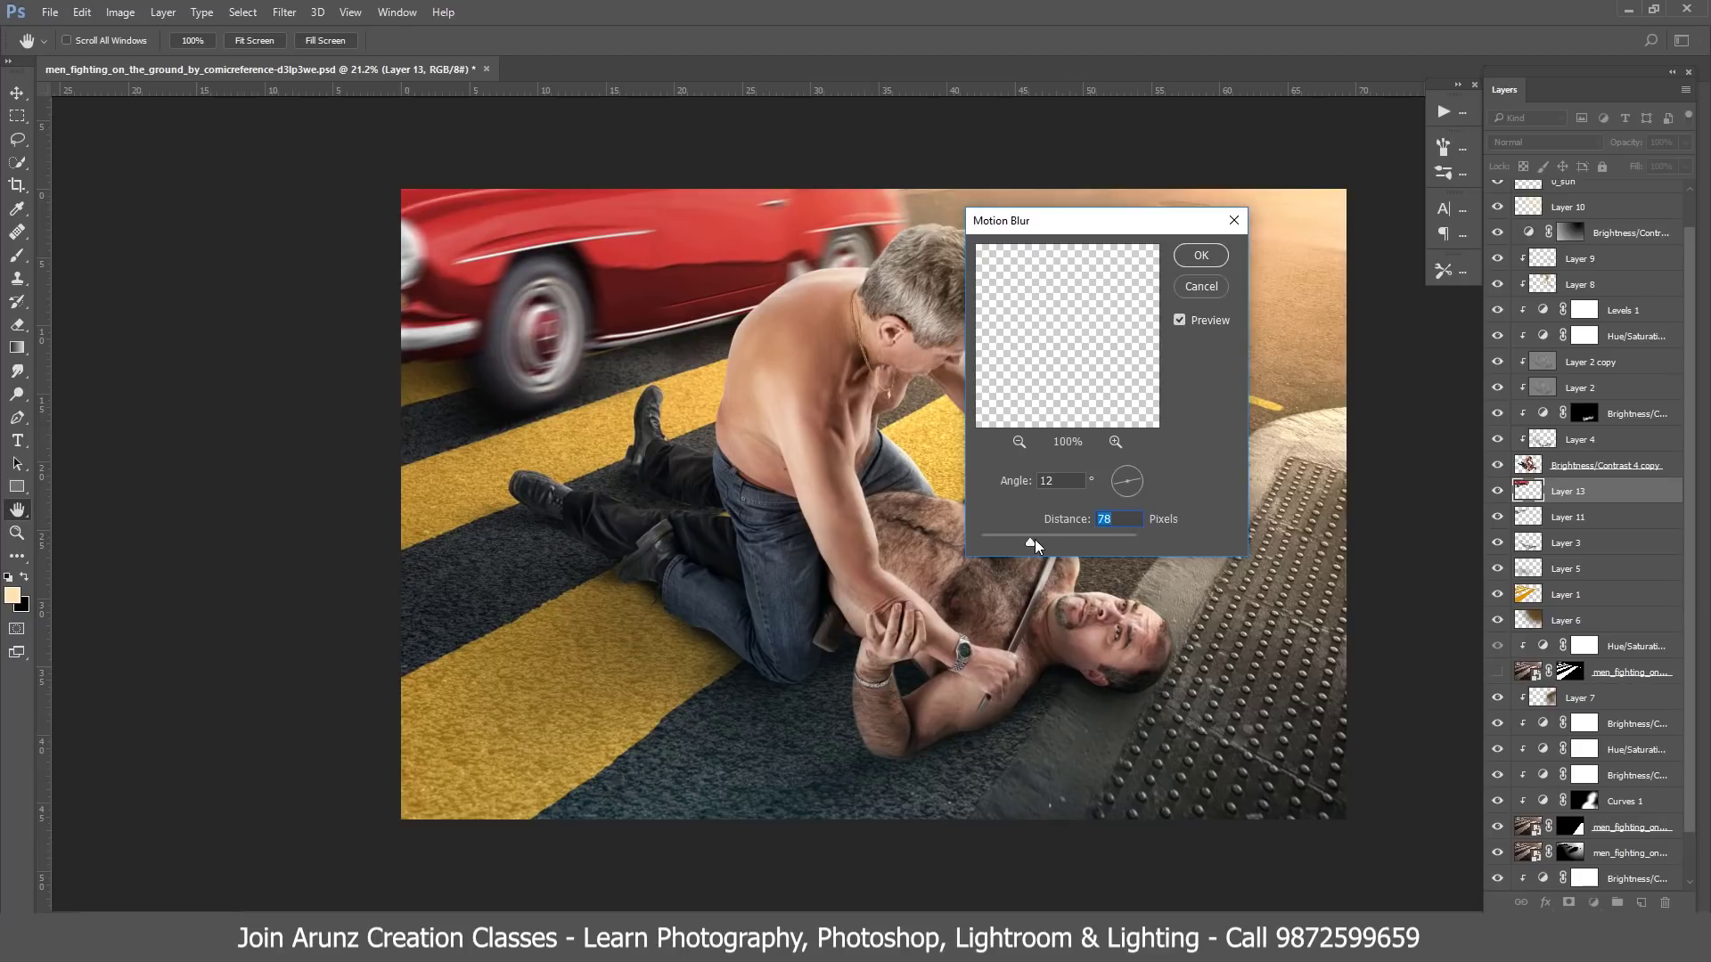
{"action": "left_click_drag", "start_coordinate": [1035, 538], "coordinate": [1028, 541]}
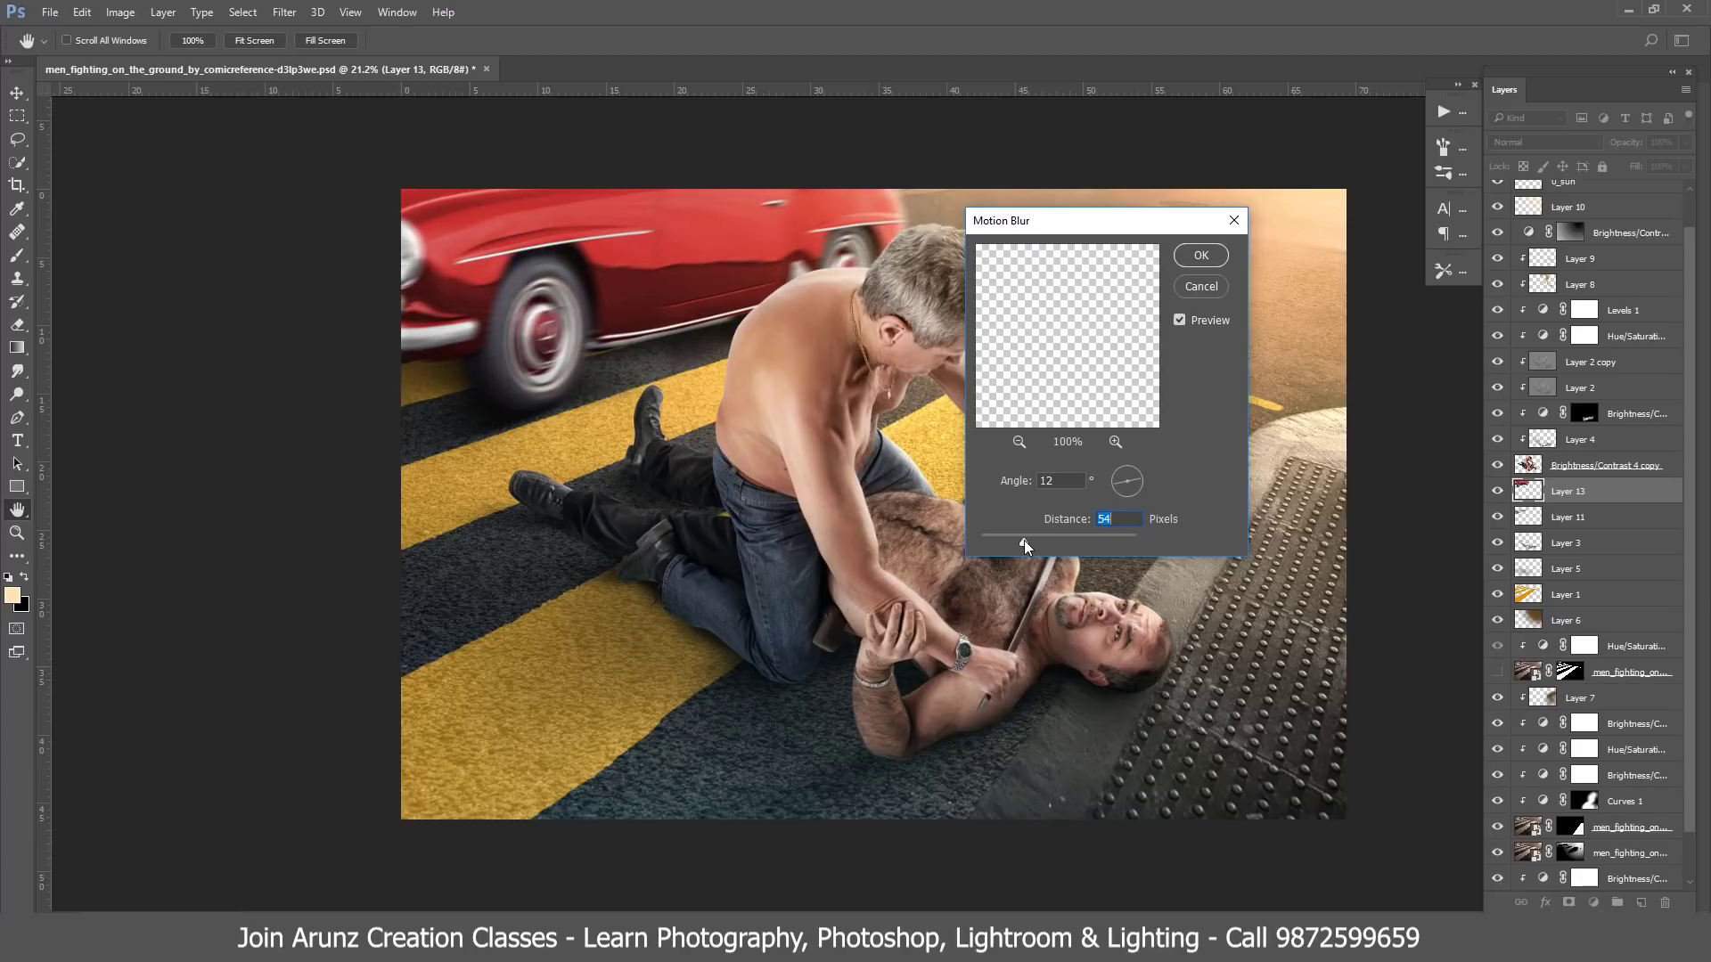
{"action": "left_click", "coordinate": [1195, 253]}
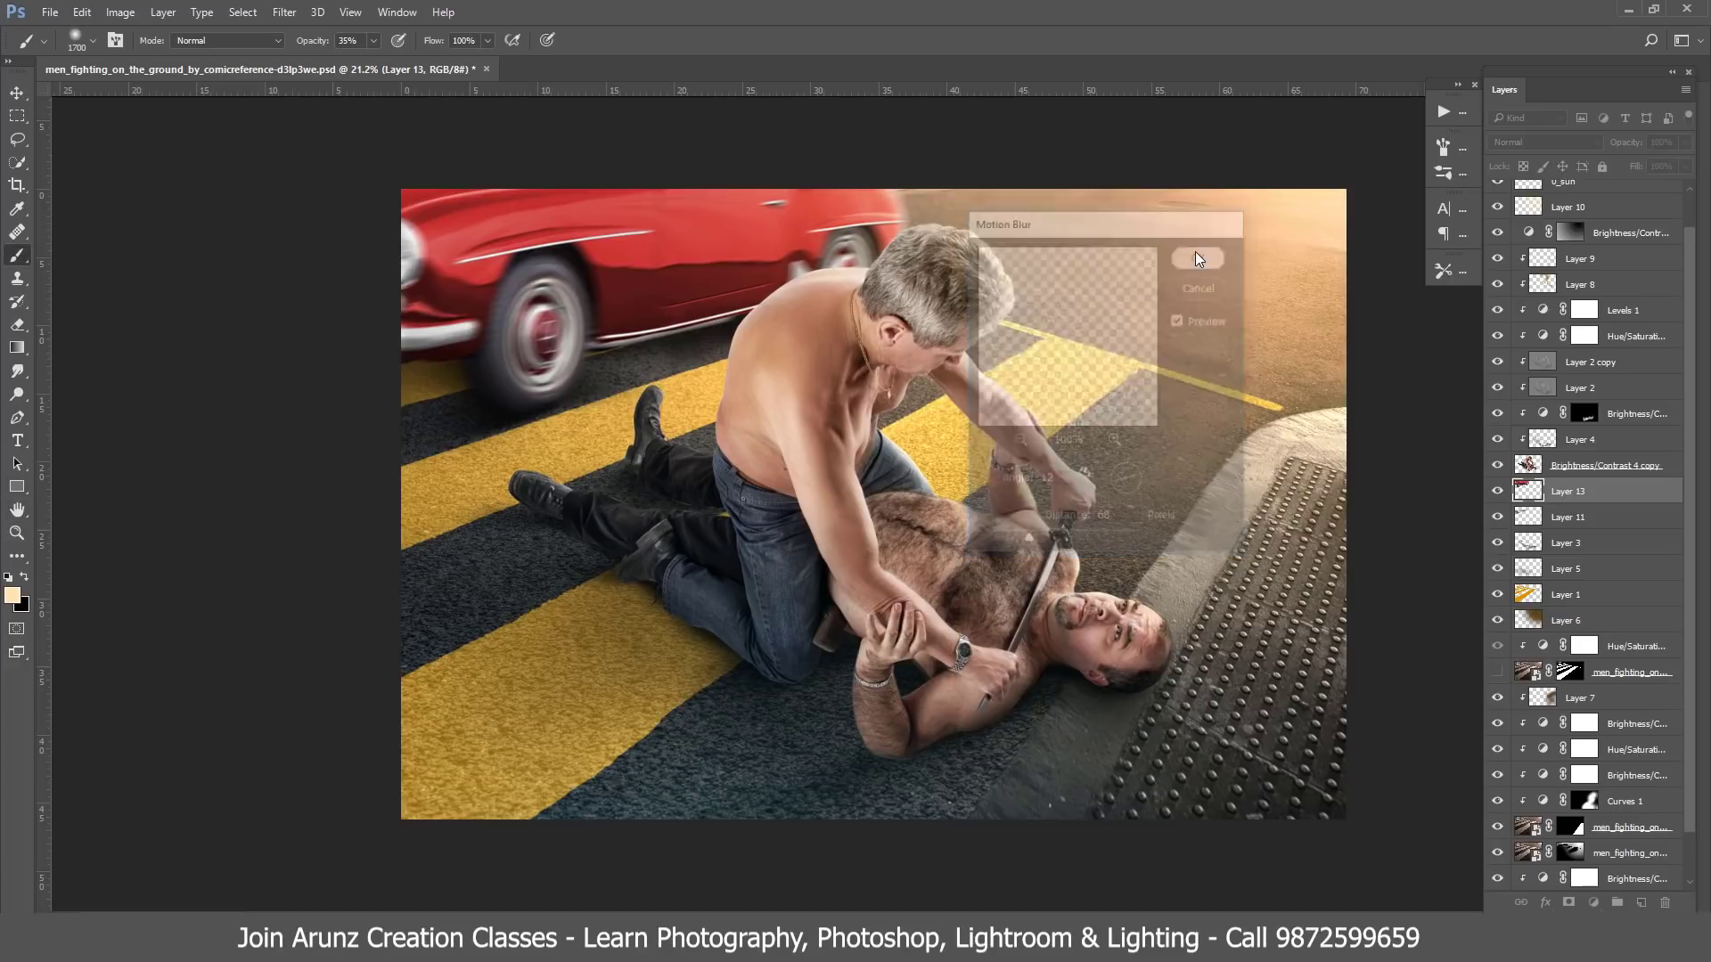
- Raise Layer 11's opacity so it shows more strongly
{"action": "key", "text": "b"}
{"action": "left_click", "coordinate": [1597, 521]}
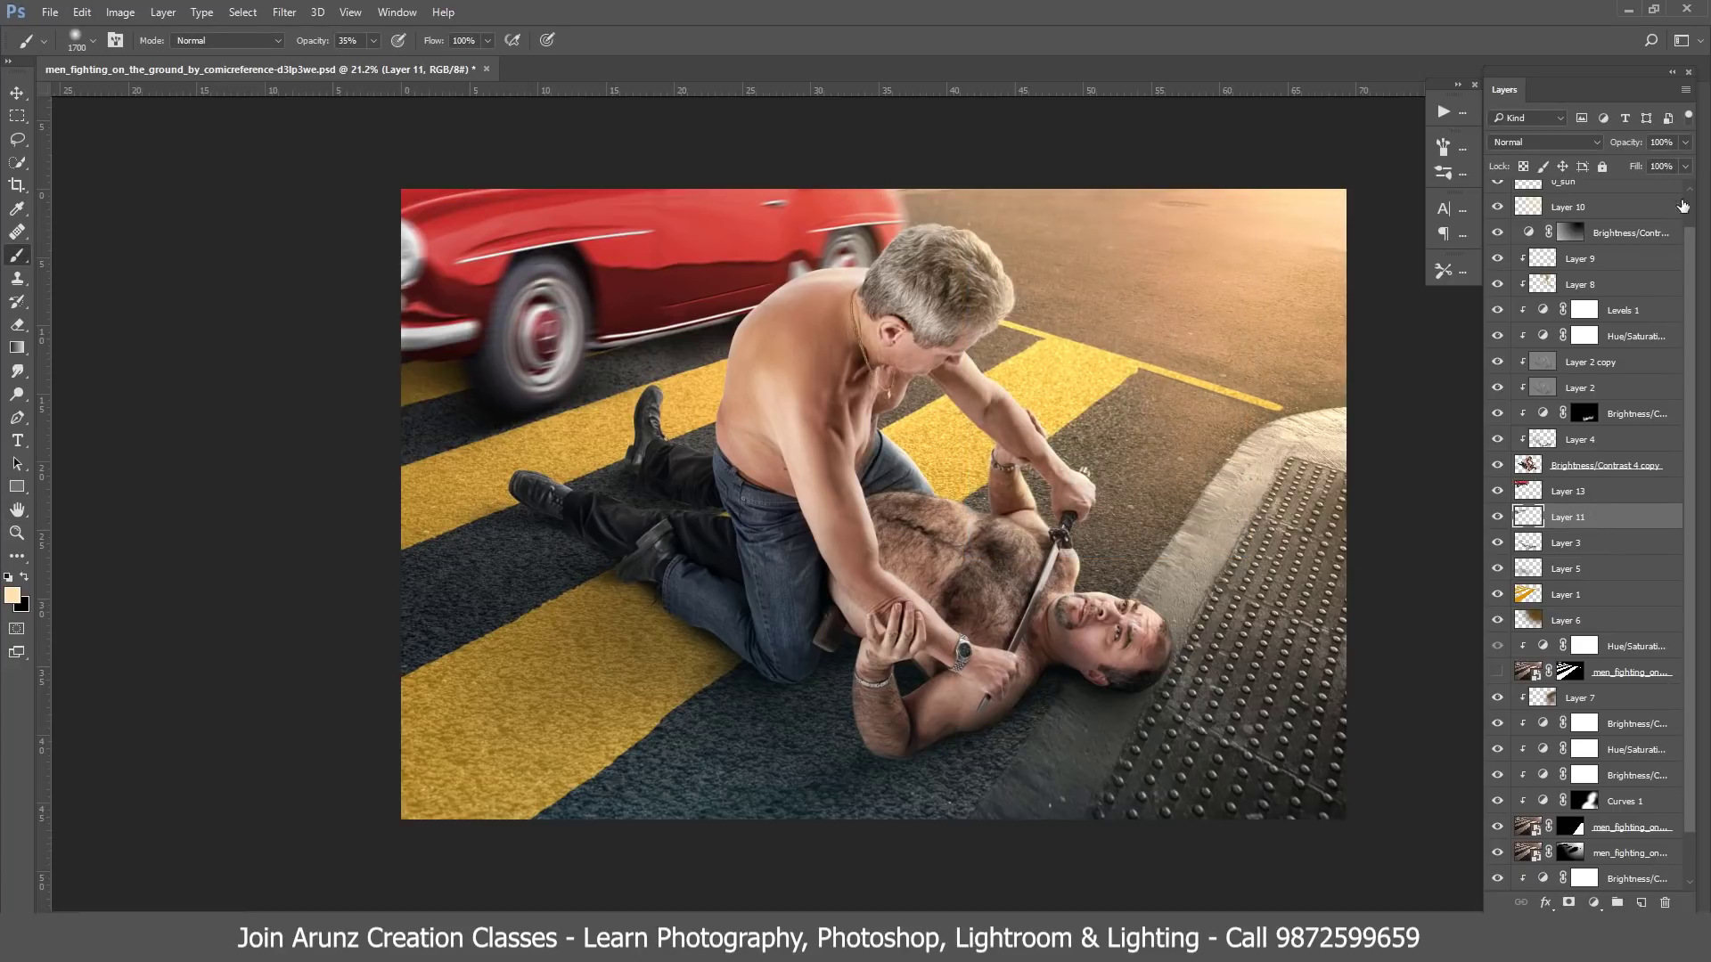
{"action": "left_click_drag", "start_coordinate": [1617, 166], "coordinate": [1648, 166]}
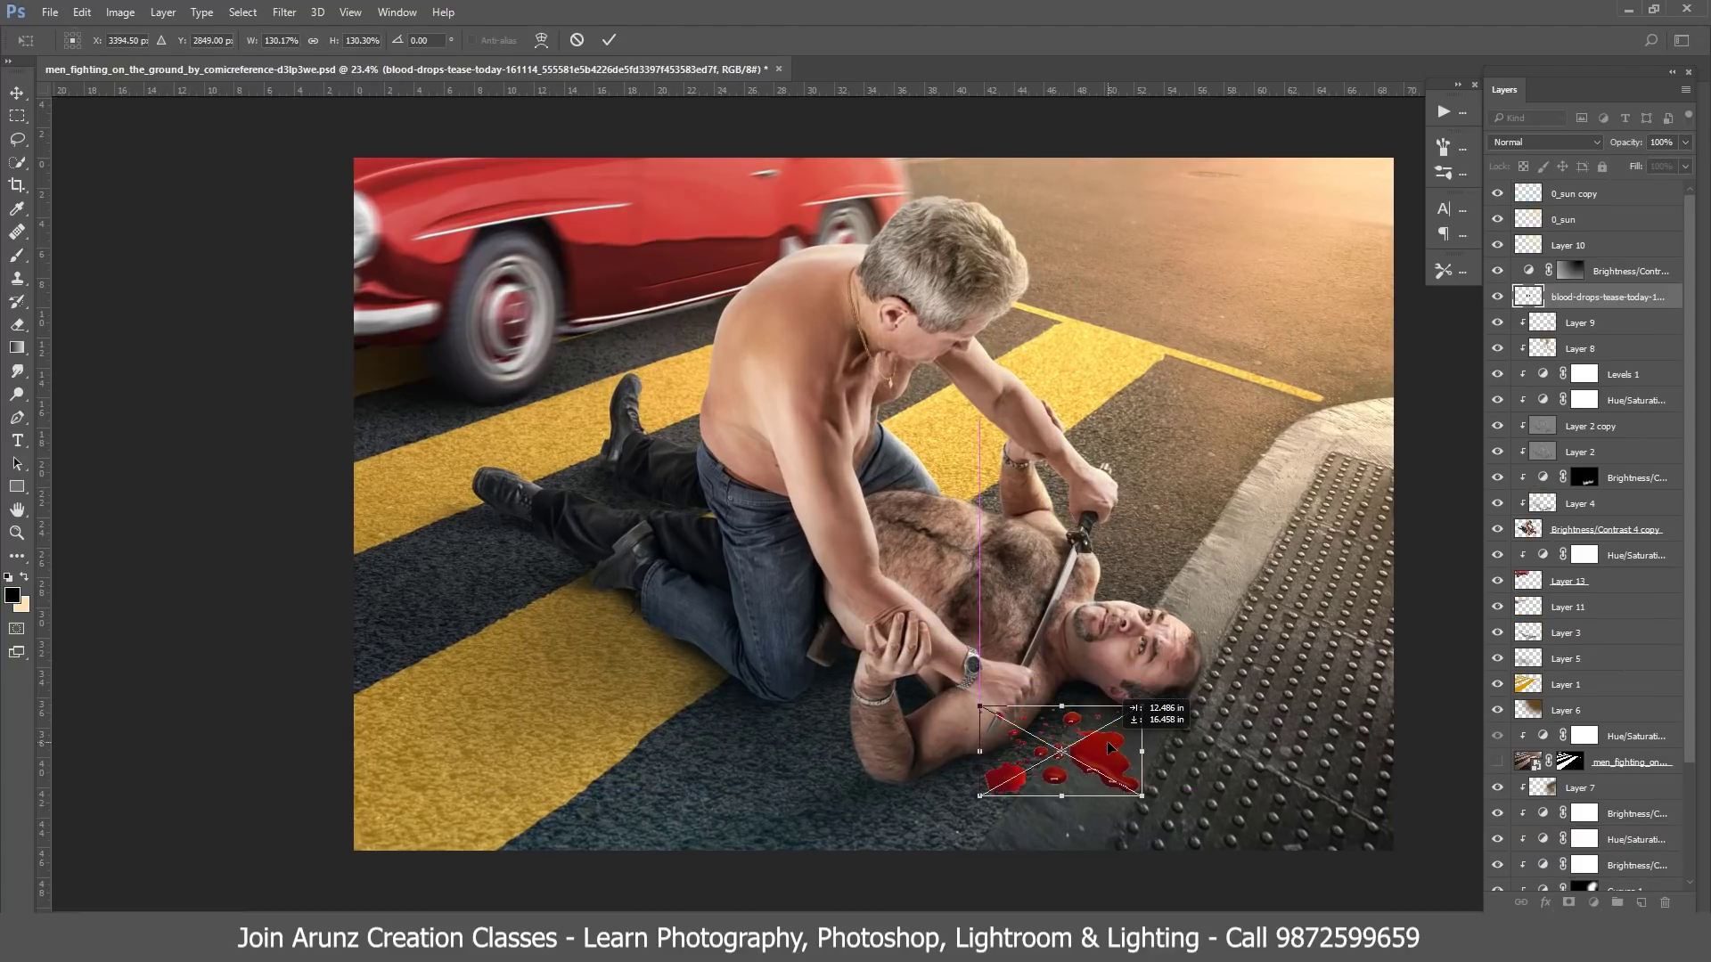
- Place the blood drops beside the man's head, below the Brightness/Contrast 4 copy layer
{"action": "left_click_drag", "start_coordinate": [1108, 729], "coordinate": [1094, 699]}
{"action": "key", "text": "Return"}
{"action": "key", "text": "b"}
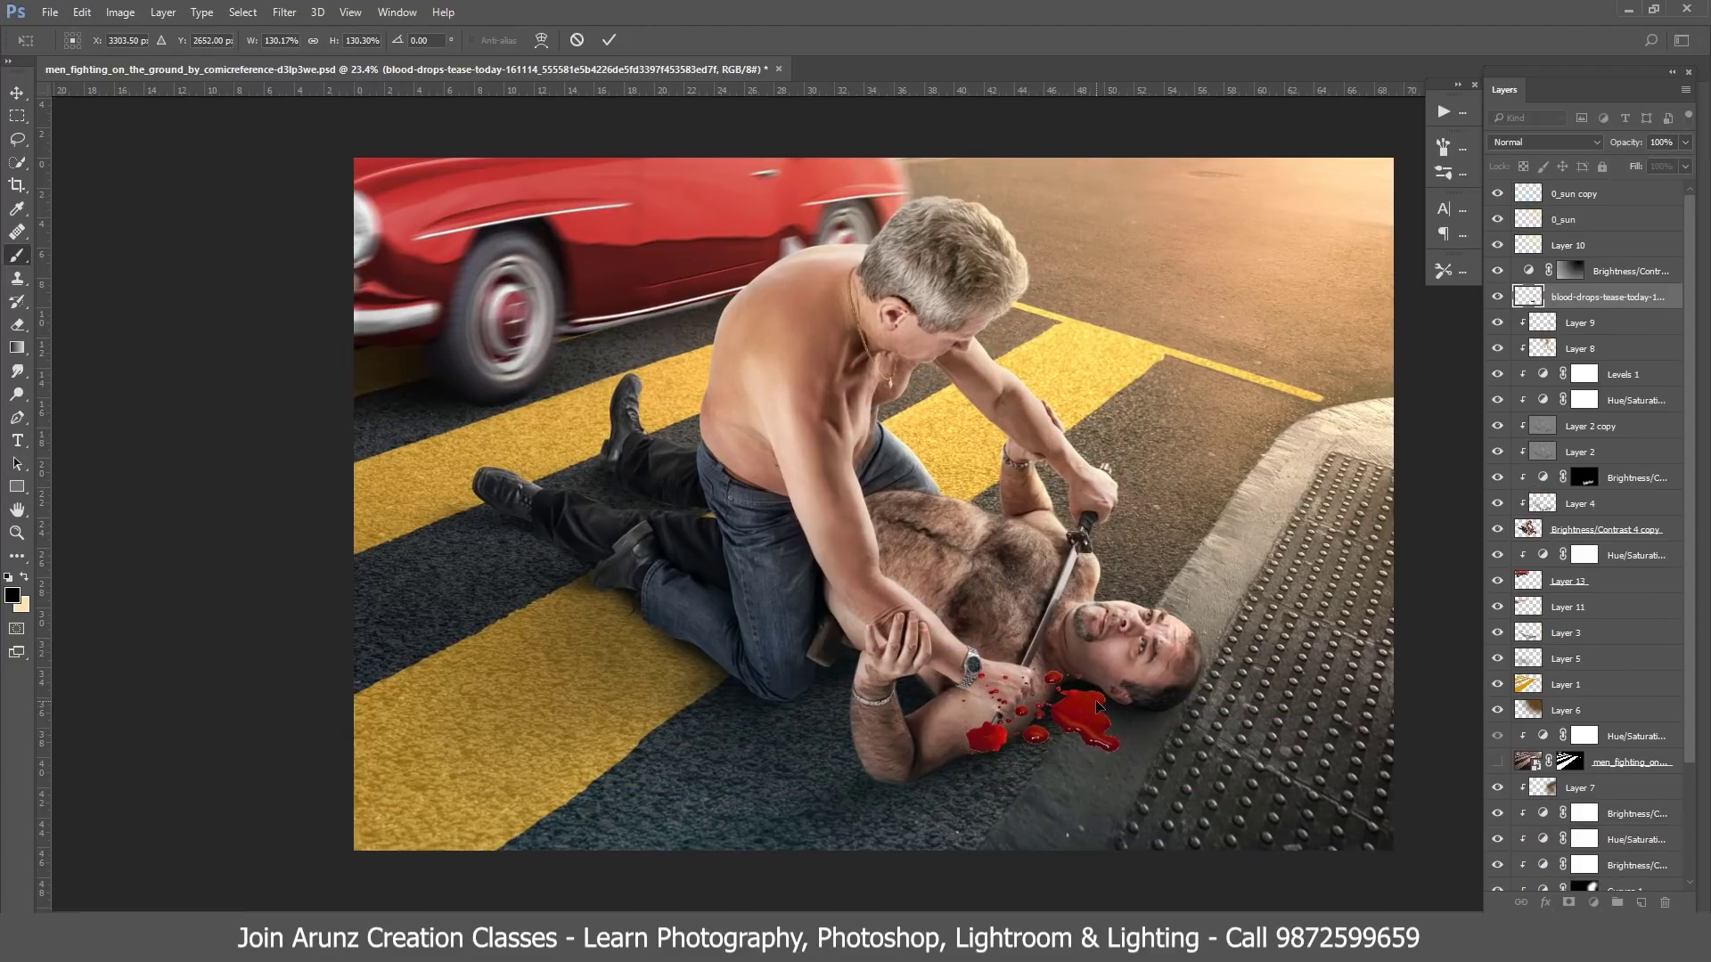
{"action": "left_click_drag", "start_coordinate": [1587, 297], "coordinate": [1595, 543]}
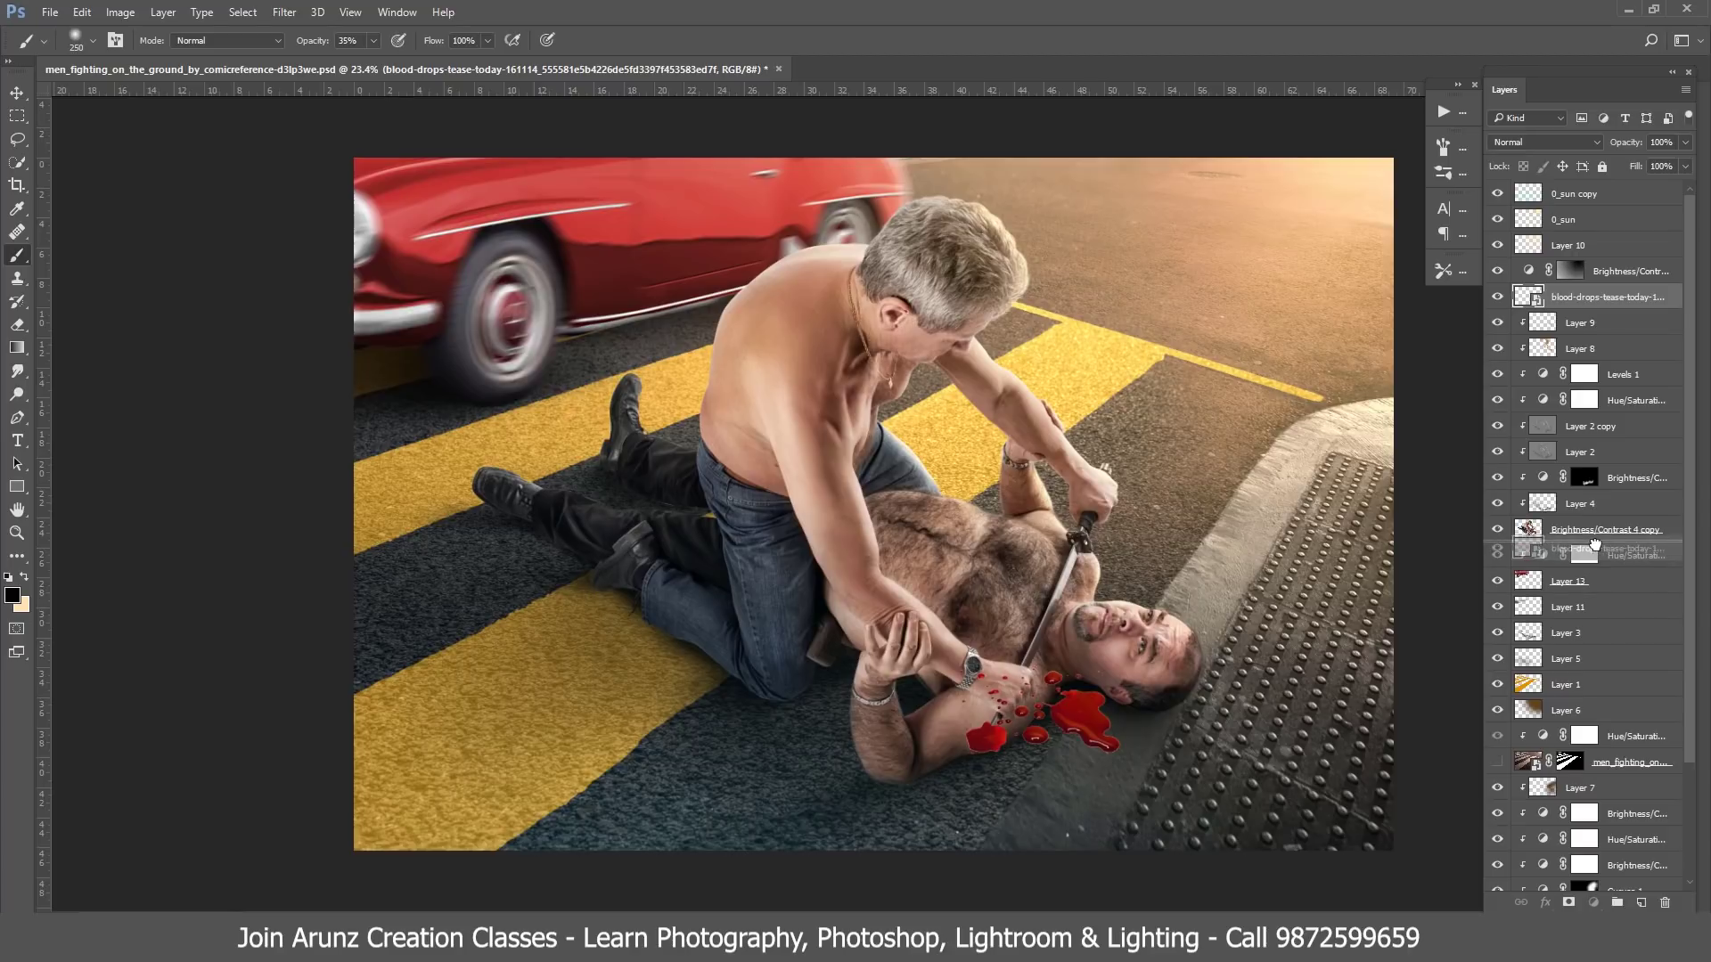
- Distort the blood drops' corners so the pool lies flat under the head
{"action": "key", "text": "ctrl+t"}
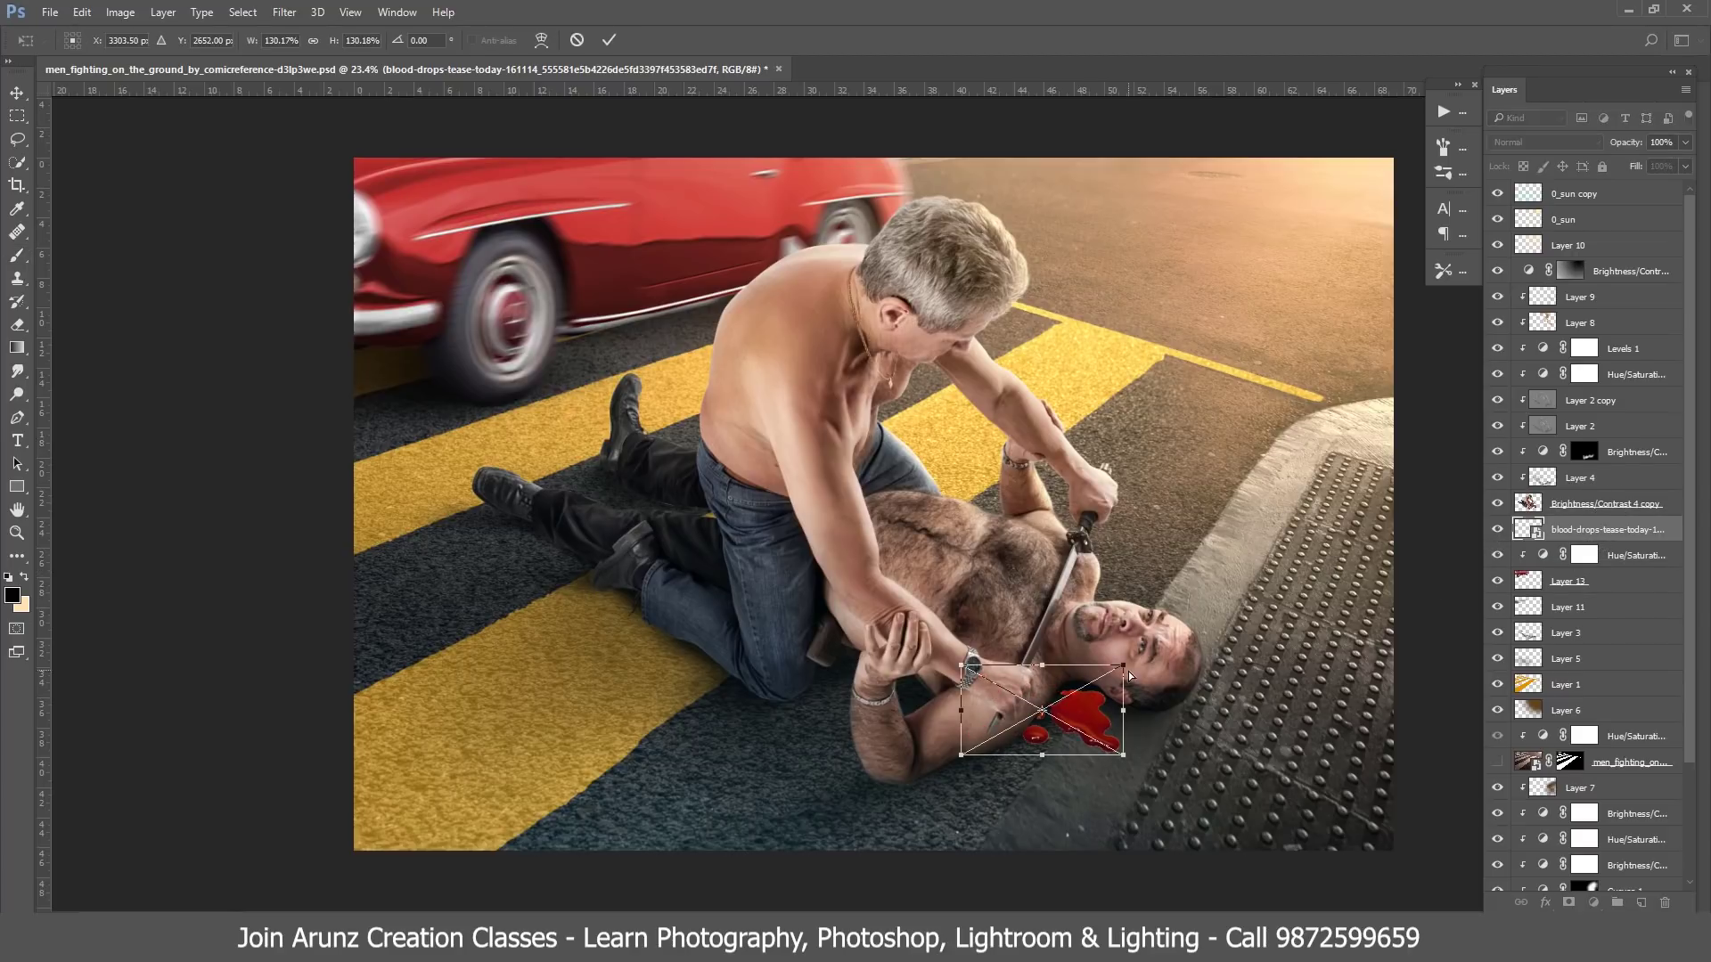
{"action": "left_click_drag", "start_coordinate": [1098, 724], "coordinate": [1105, 704]}
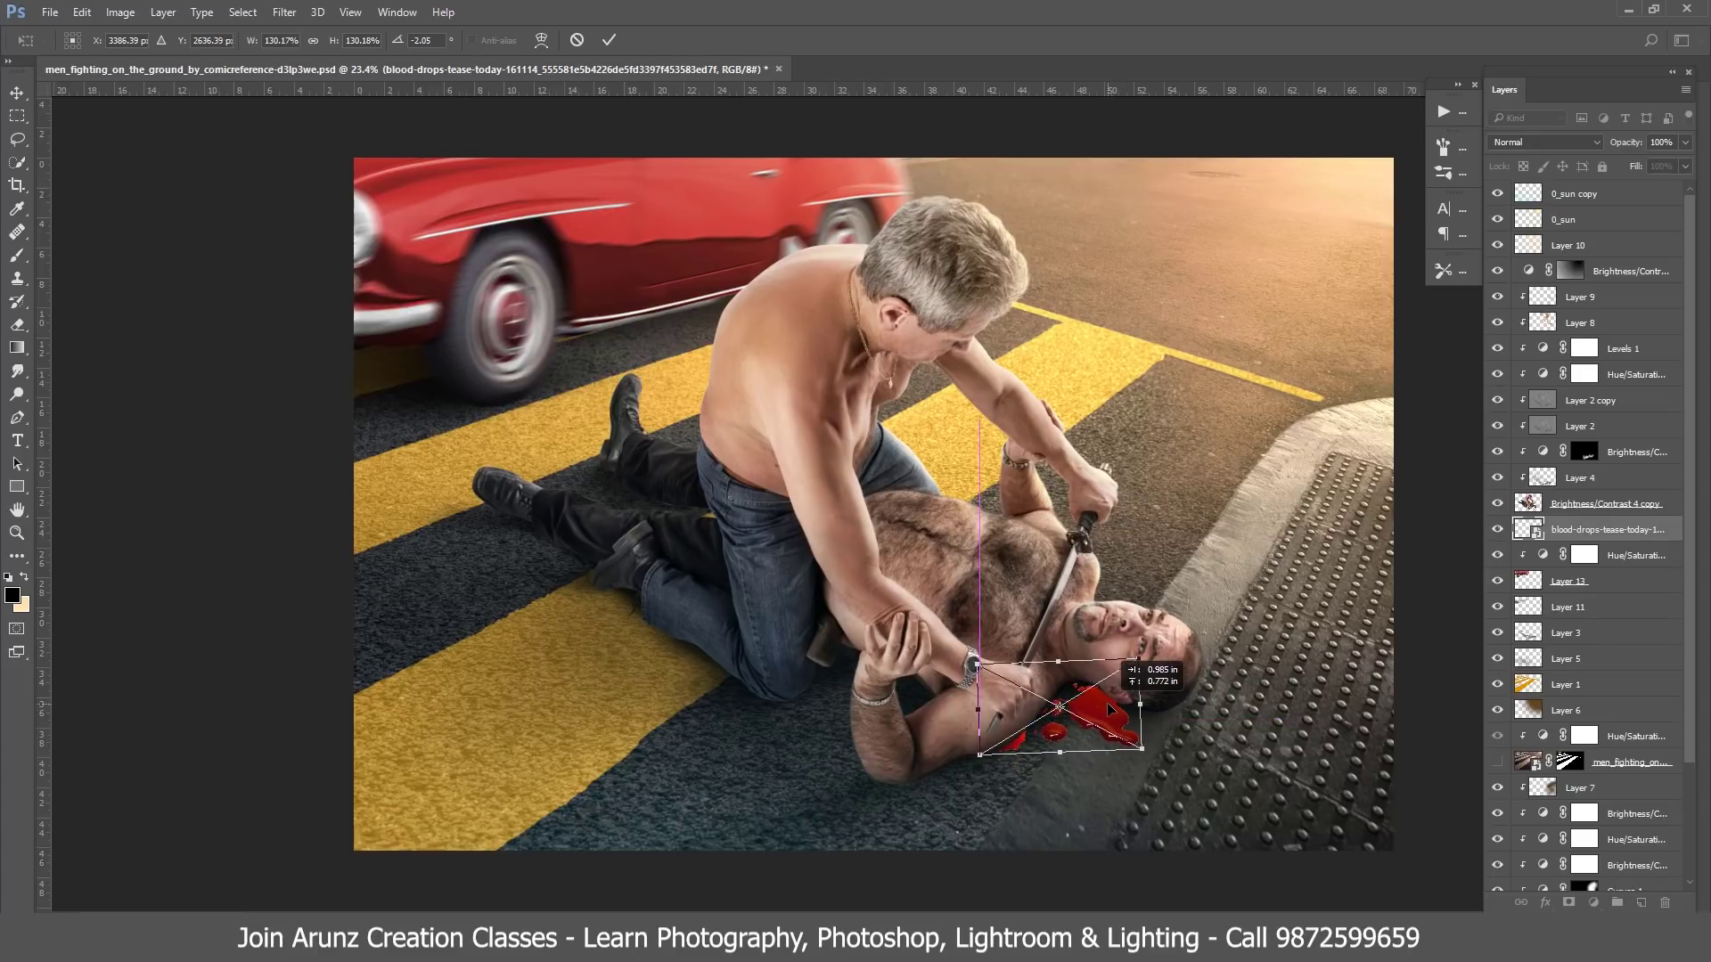
{"action": "left_click_drag", "start_coordinate": [1105, 704], "coordinate": [1107, 706]}
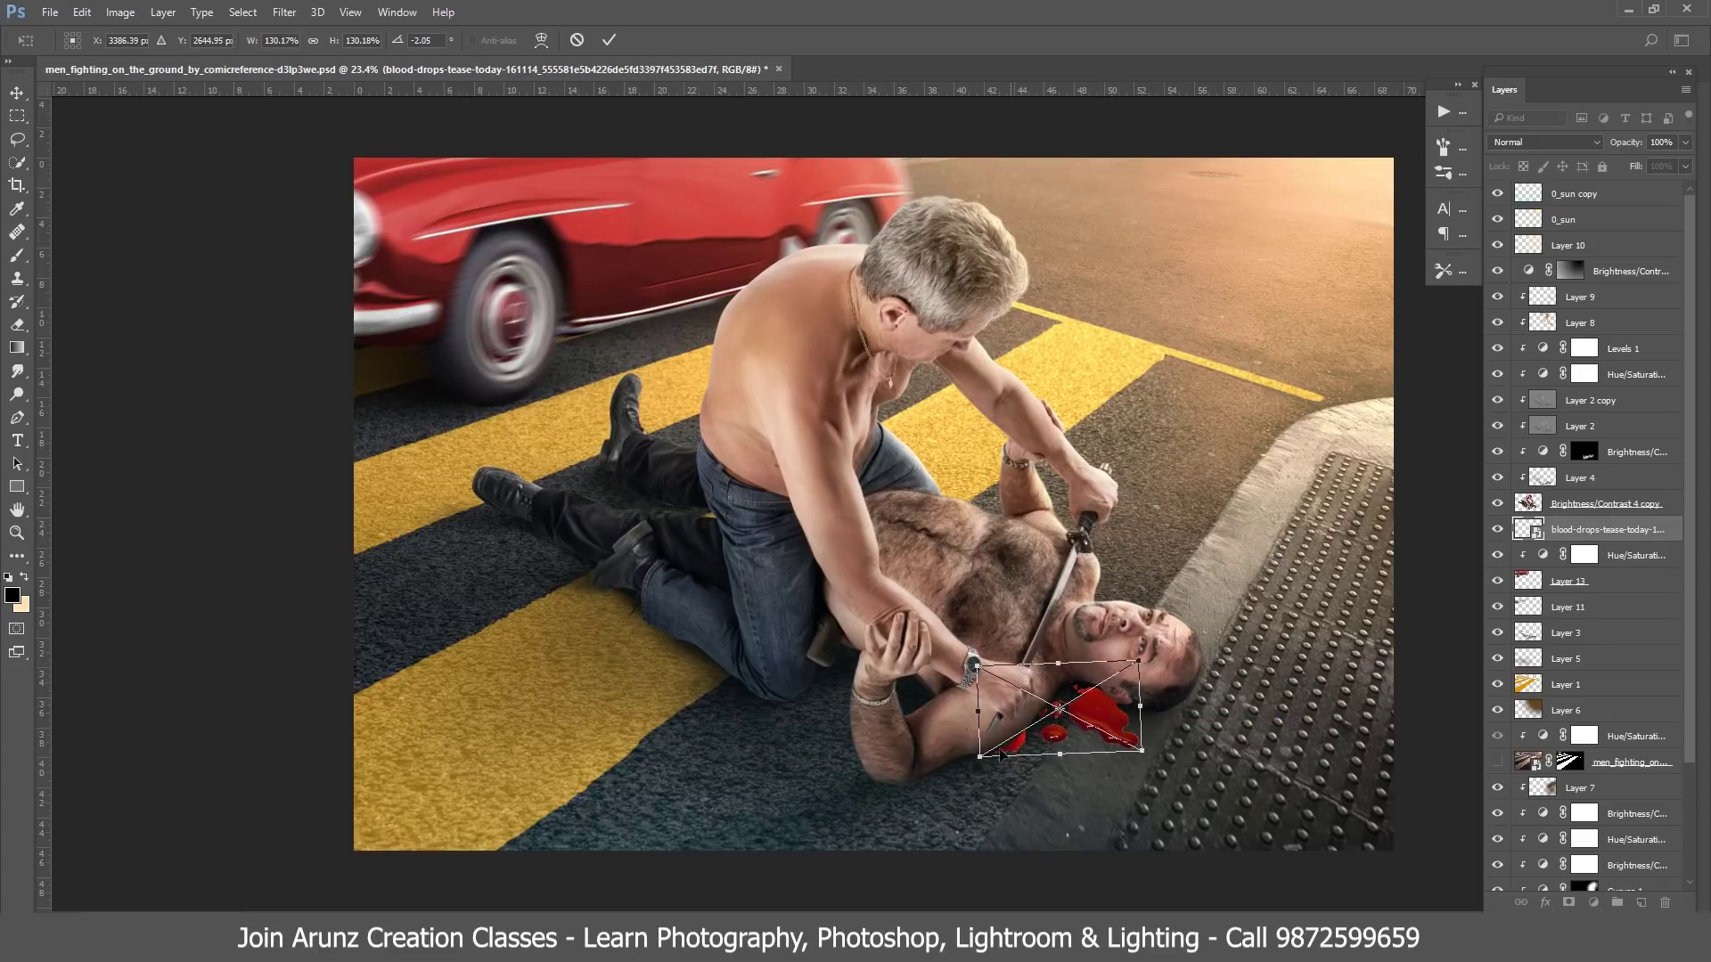
{"action": "left_click_drag", "start_coordinate": [983, 759], "coordinate": [991, 761]}
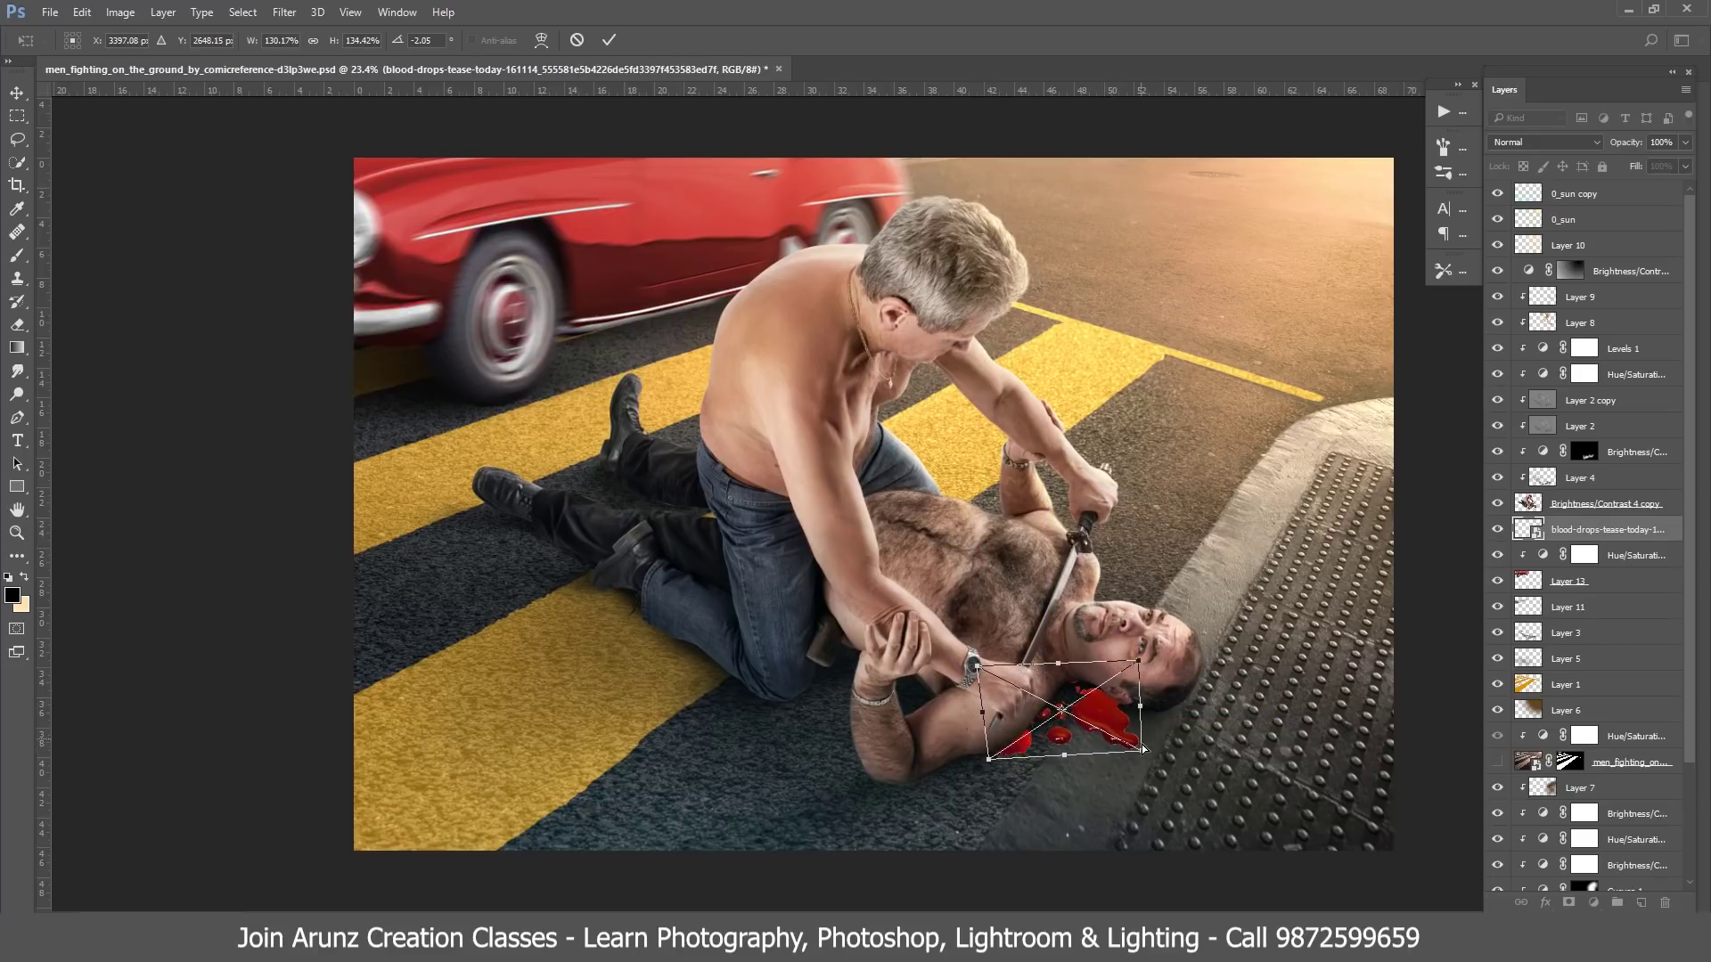
{"action": "left_click_drag", "start_coordinate": [1142, 745], "coordinate": [1139, 744]}
{"action": "left_click_drag", "start_coordinate": [1140, 661], "coordinate": [1134, 677]}
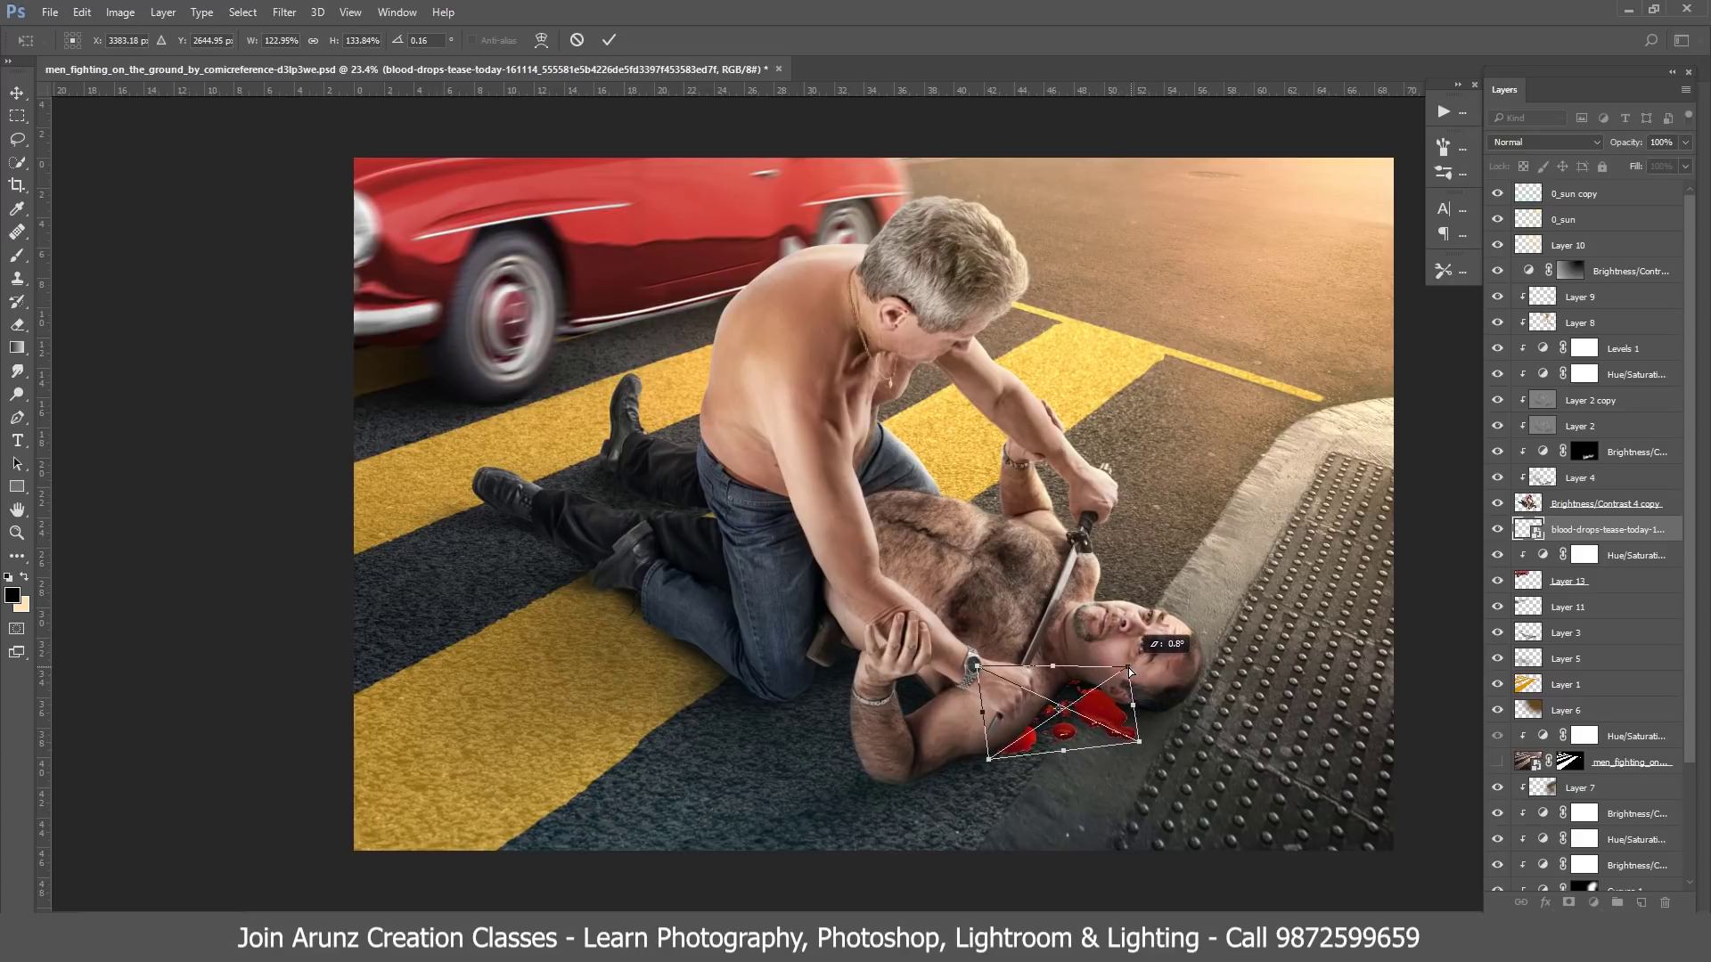
{"action": "left_click_drag", "start_coordinate": [1066, 753], "coordinate": [1057, 757]}
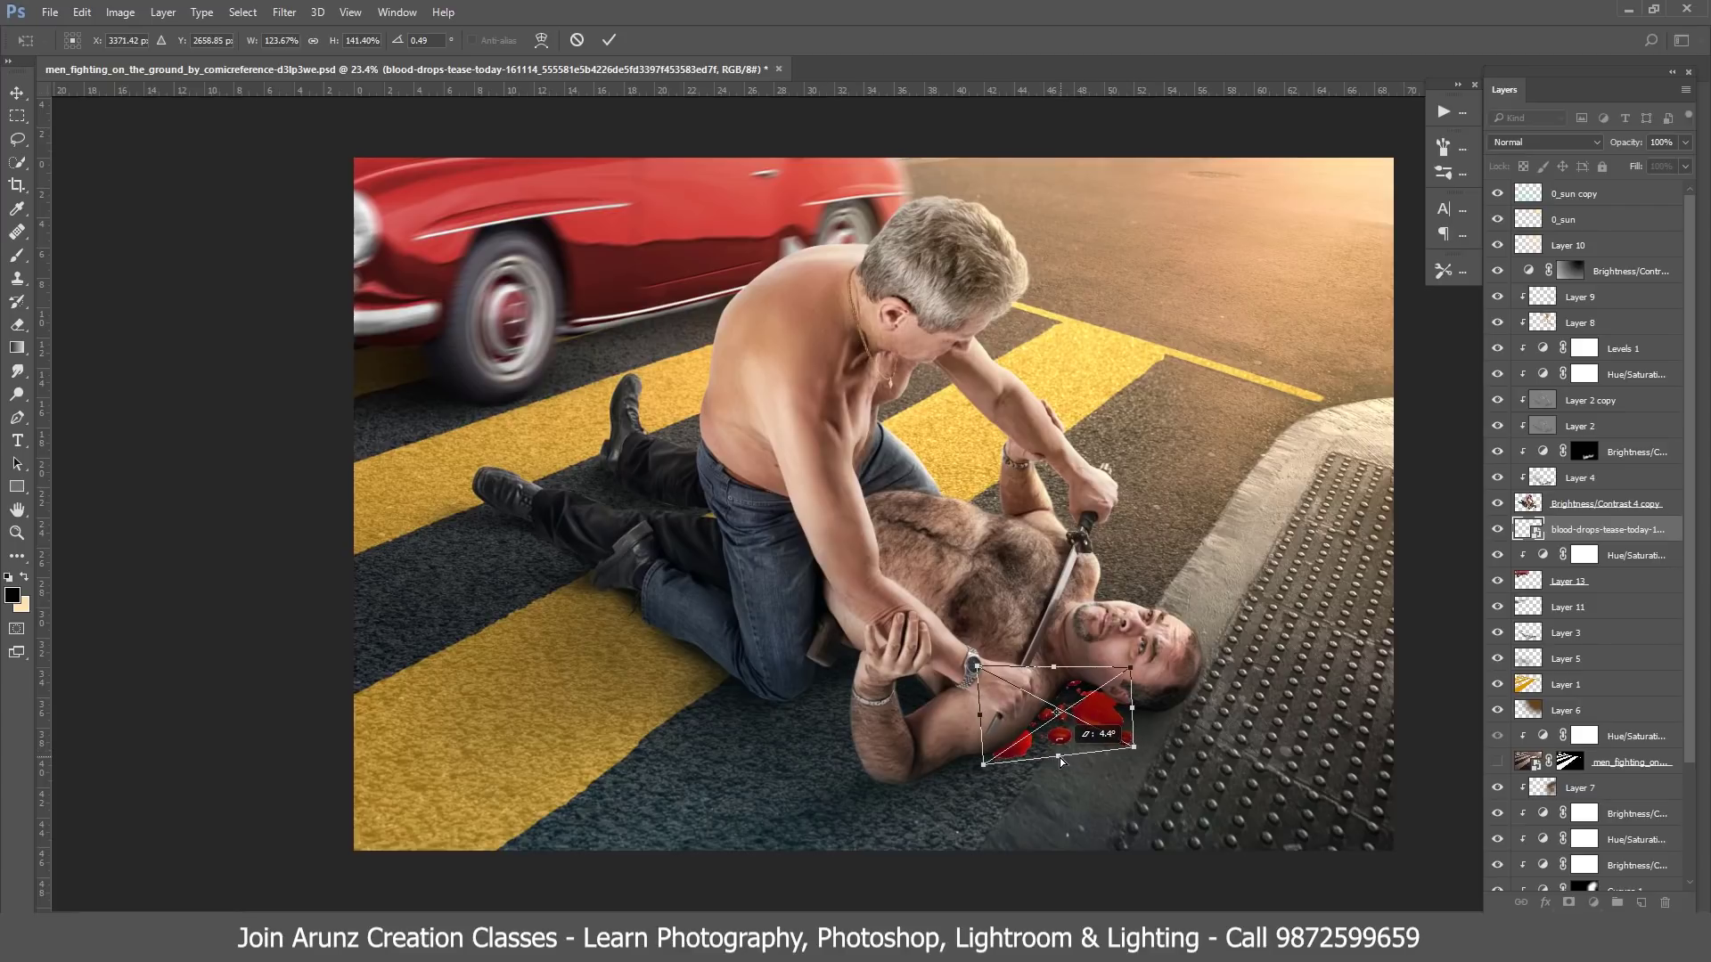
- Commit the reshaped pool, blend it in Multiply, and duplicate the layer
{"action": "key", "text": "Return"}
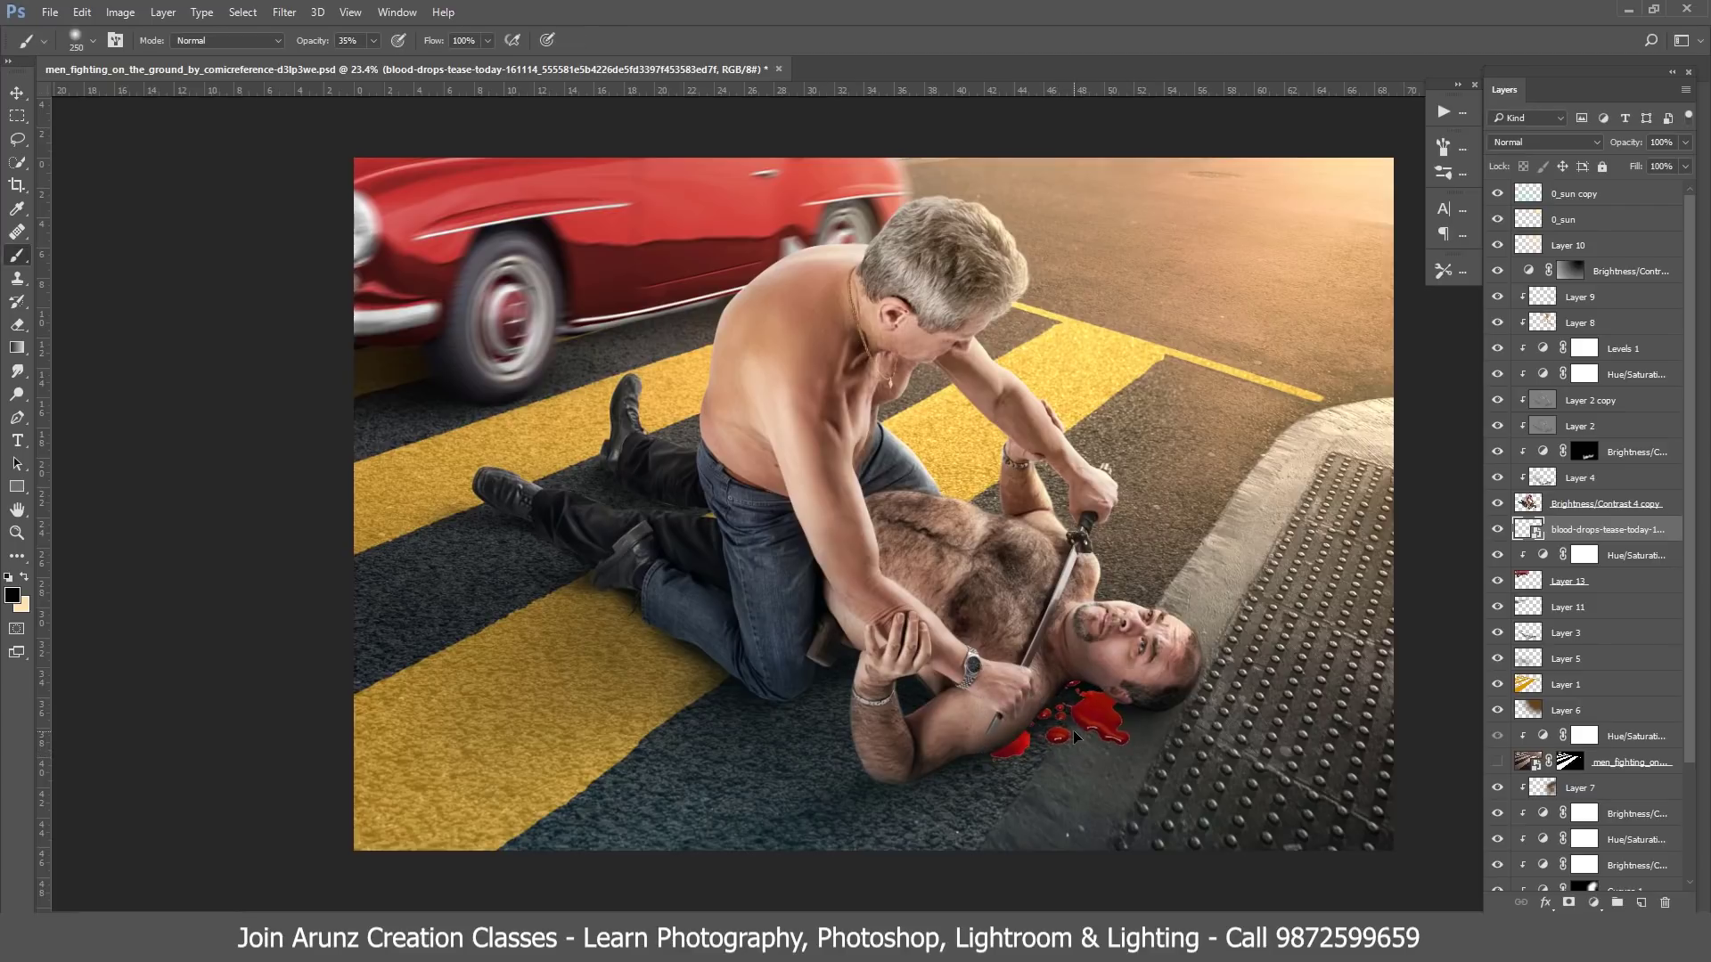
{"action": "left_click", "coordinate": [1546, 142]}
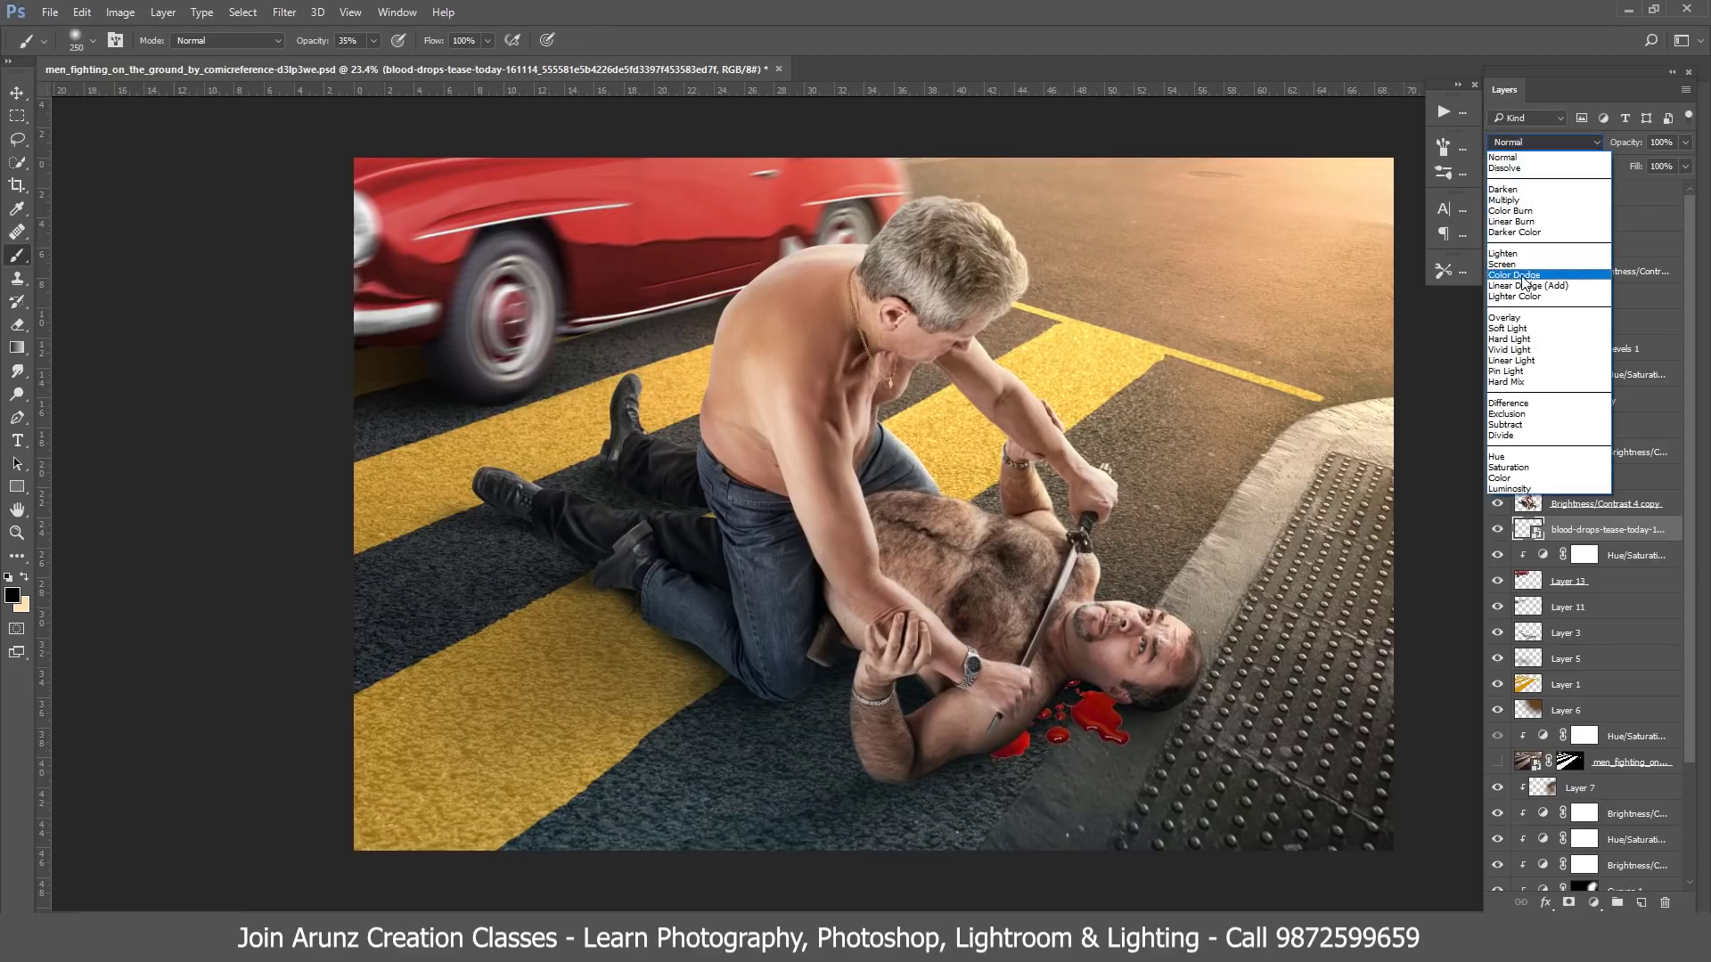
{"action": "left_click", "coordinate": [1525, 200]}
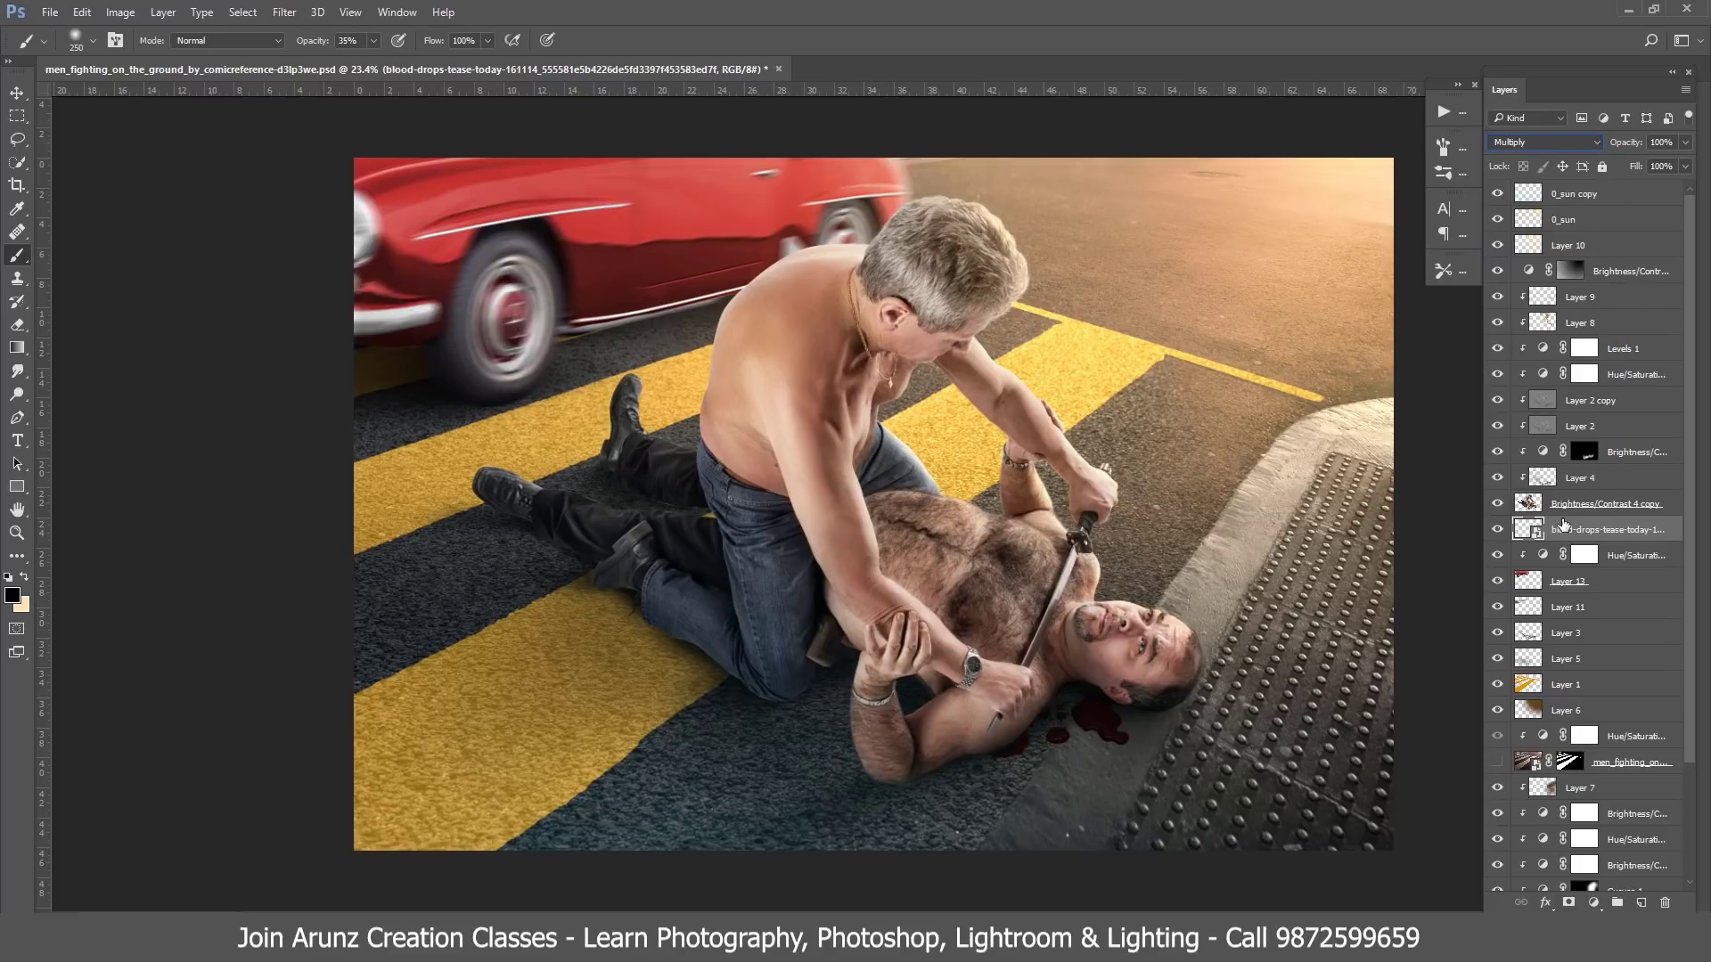
{"action": "key", "text": "ctrl+j"}
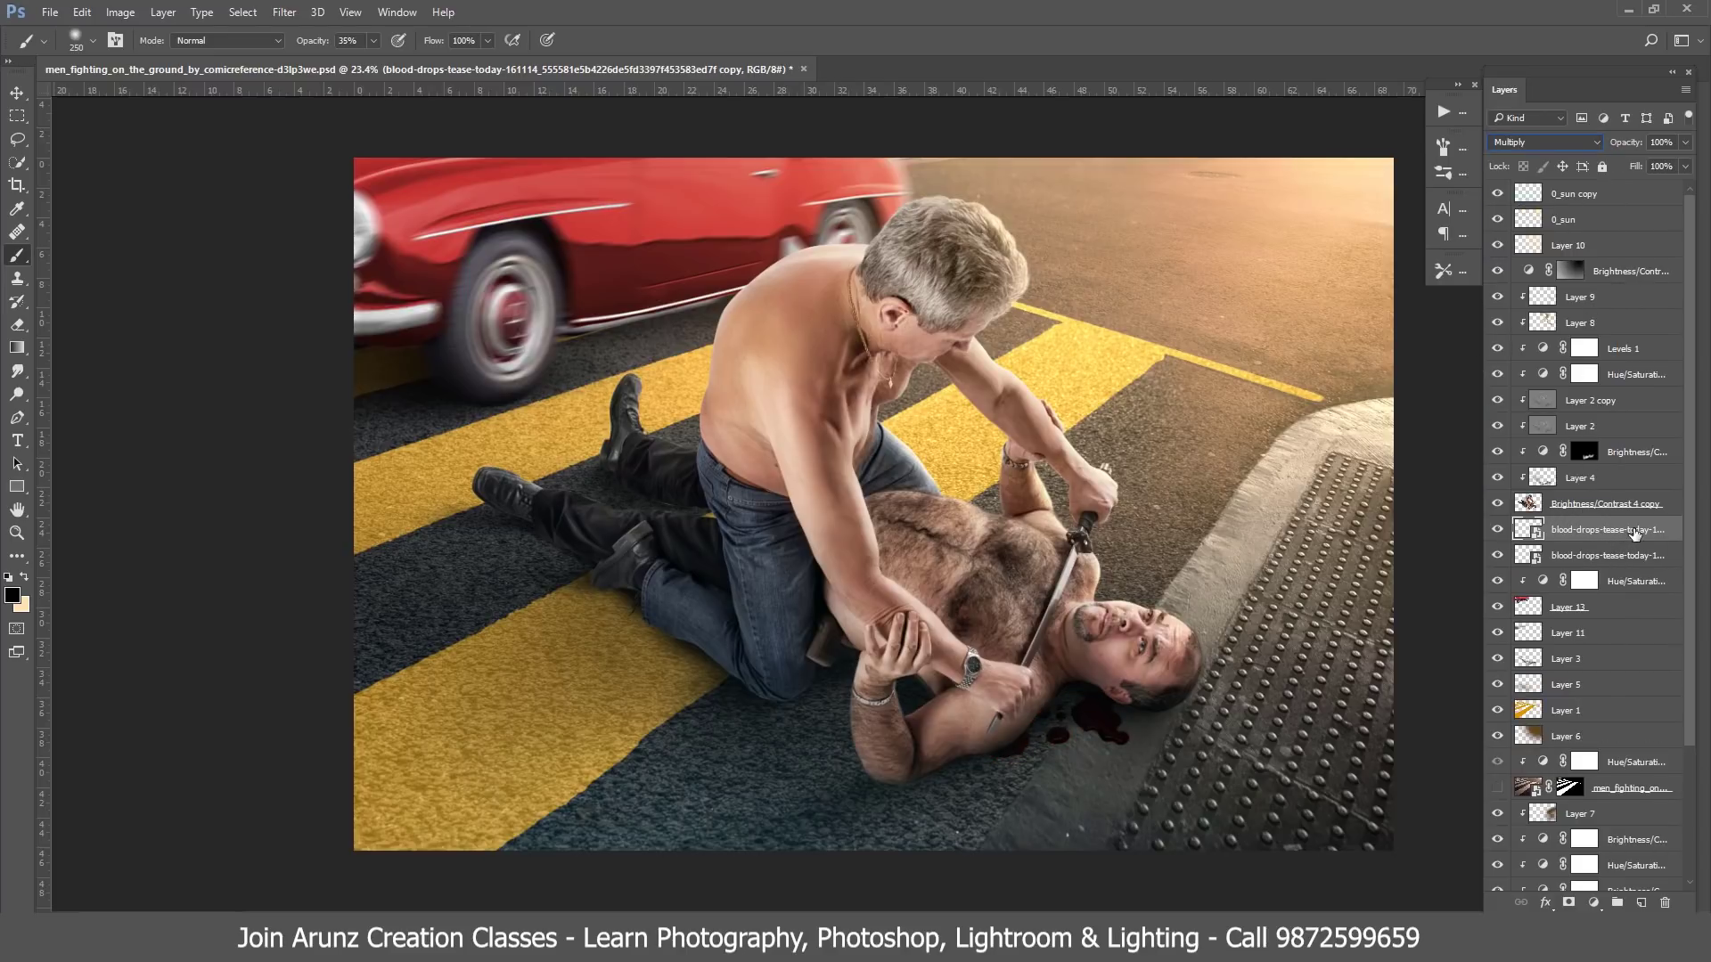
- Set the blood copy to Screen blend mode with Fill back at 100%
{"action": "left_click", "coordinate": [1523, 143]}
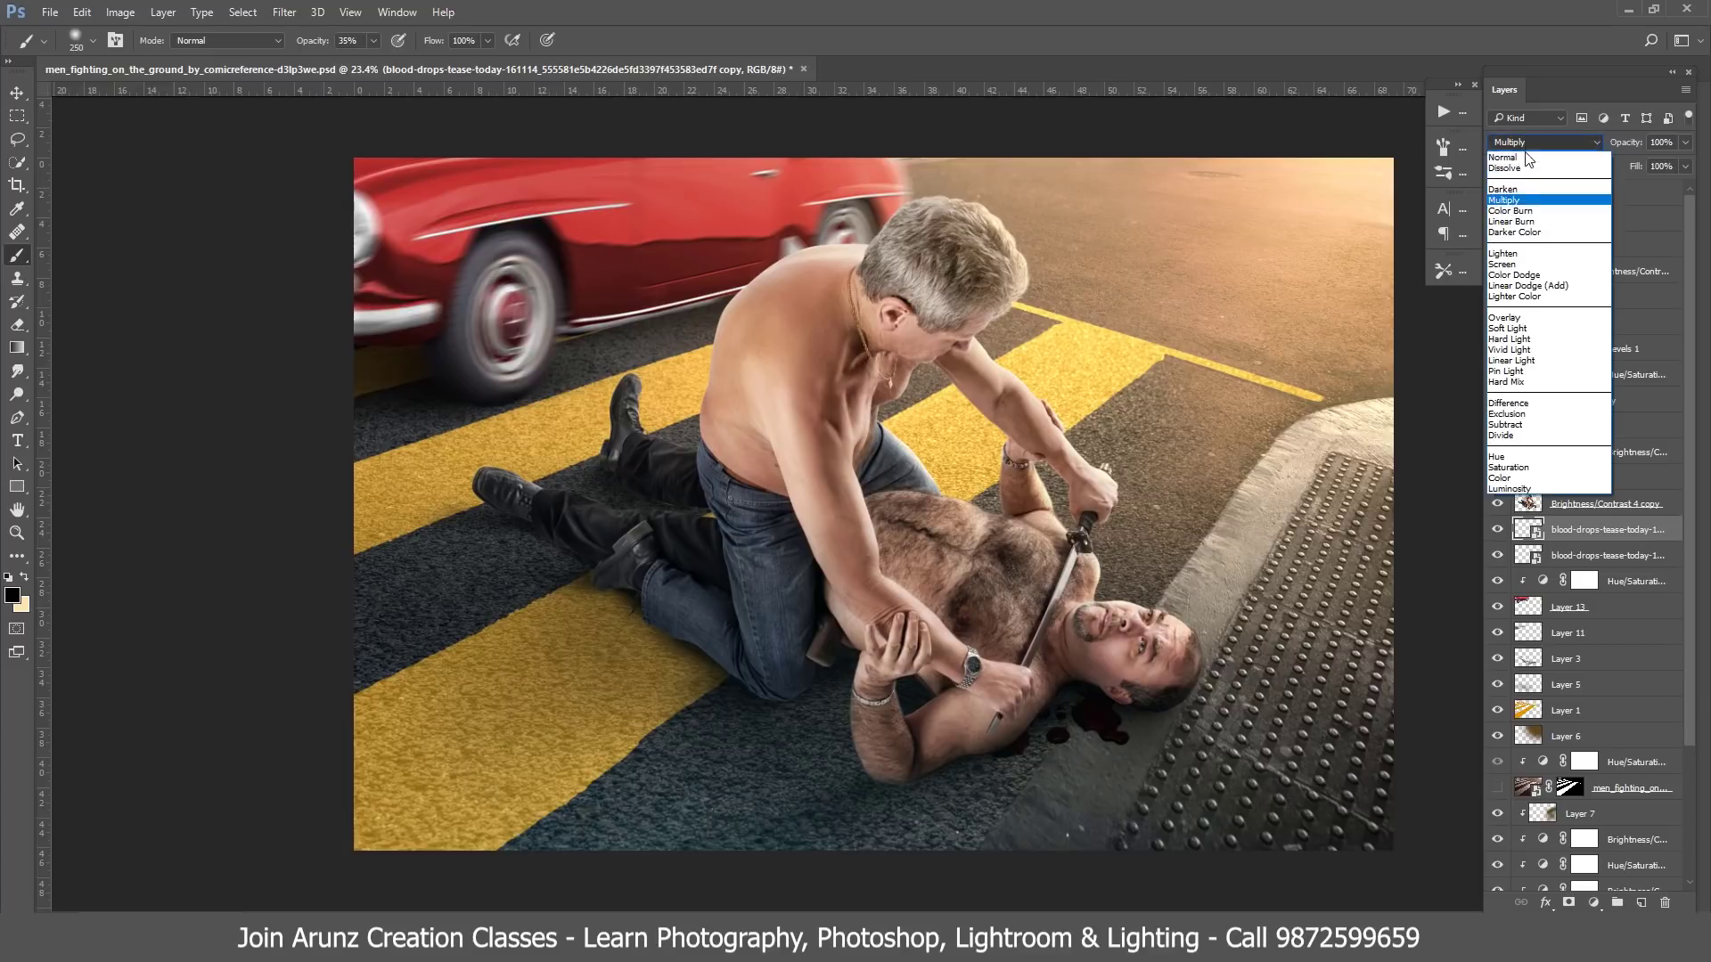
{"action": "left_click", "coordinate": [1526, 269]}
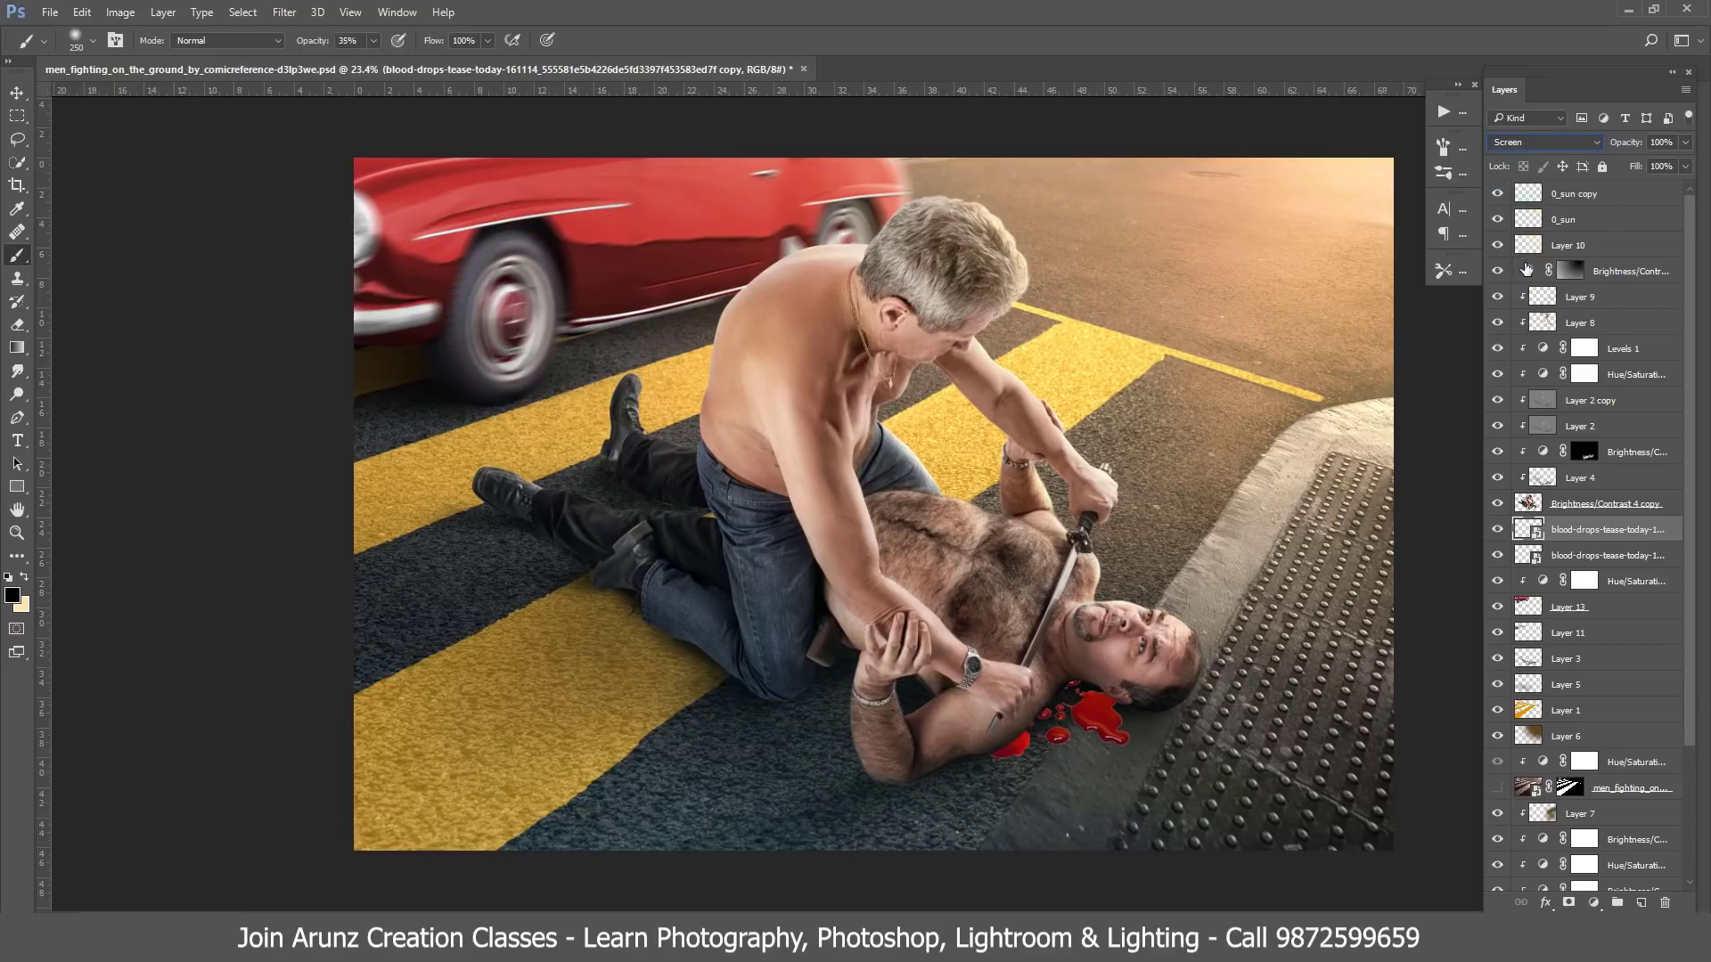
{"action": "left_click", "coordinate": [1685, 168]}
{"action": "left_click_drag", "start_coordinate": [1680, 187], "coordinate": [1617, 189]}
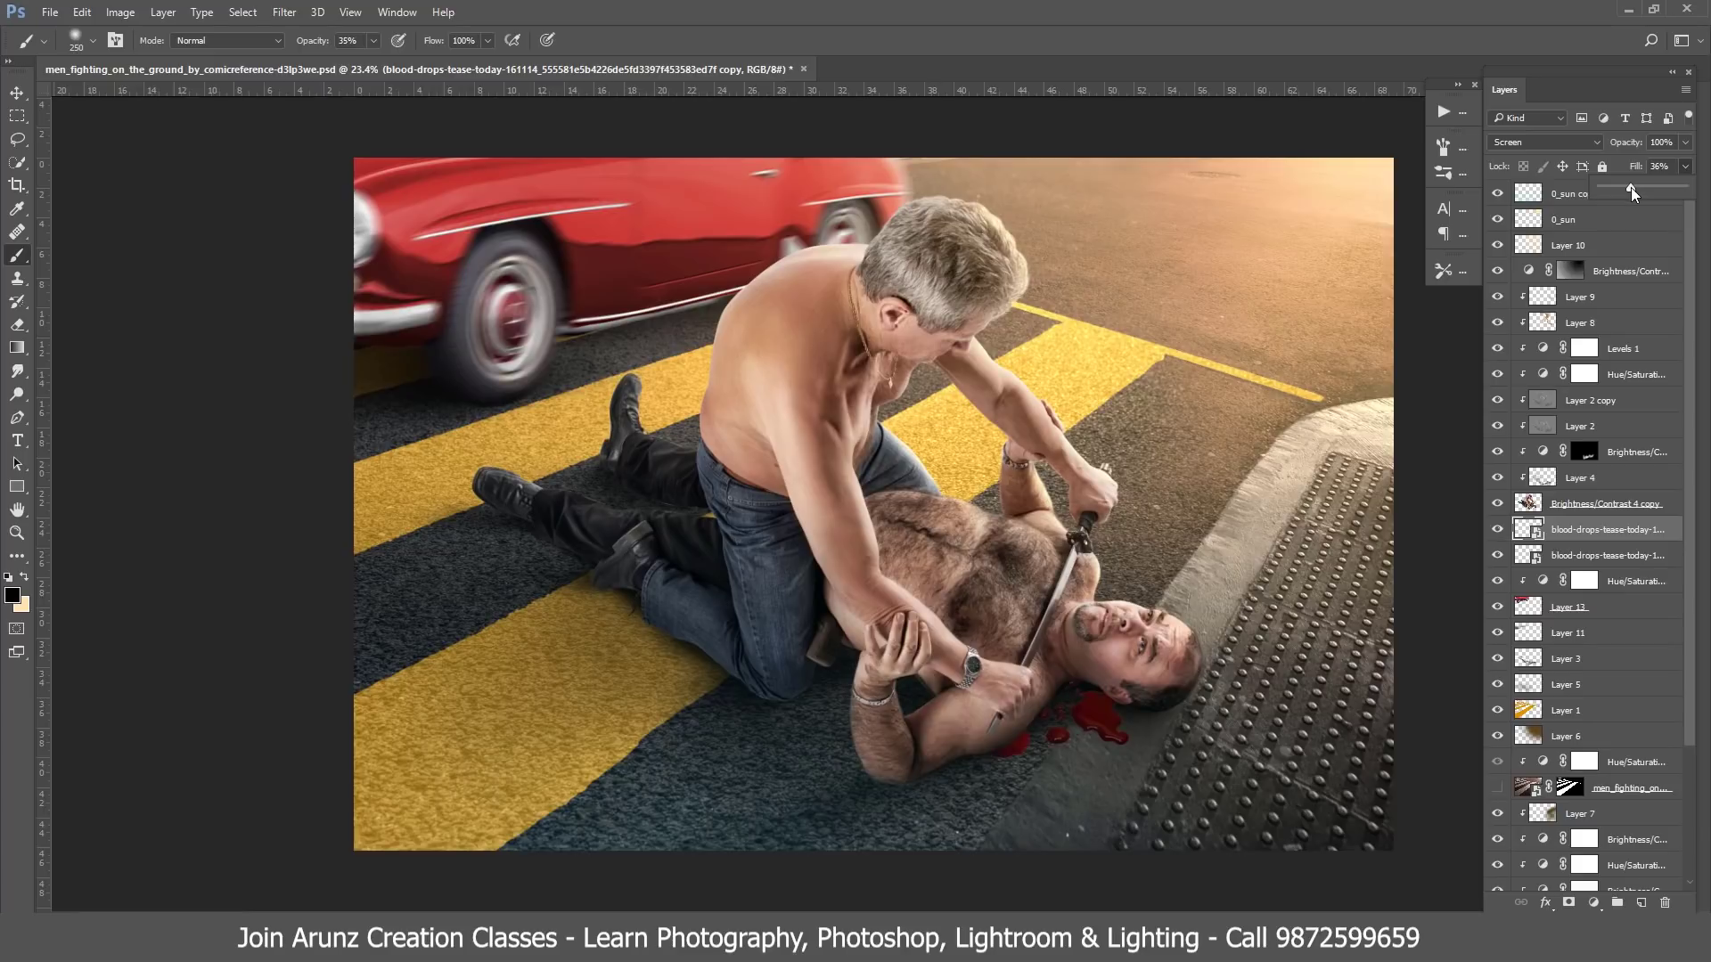
{"action": "left_click_drag", "start_coordinate": [1655, 188], "coordinate": [1691, 186]}
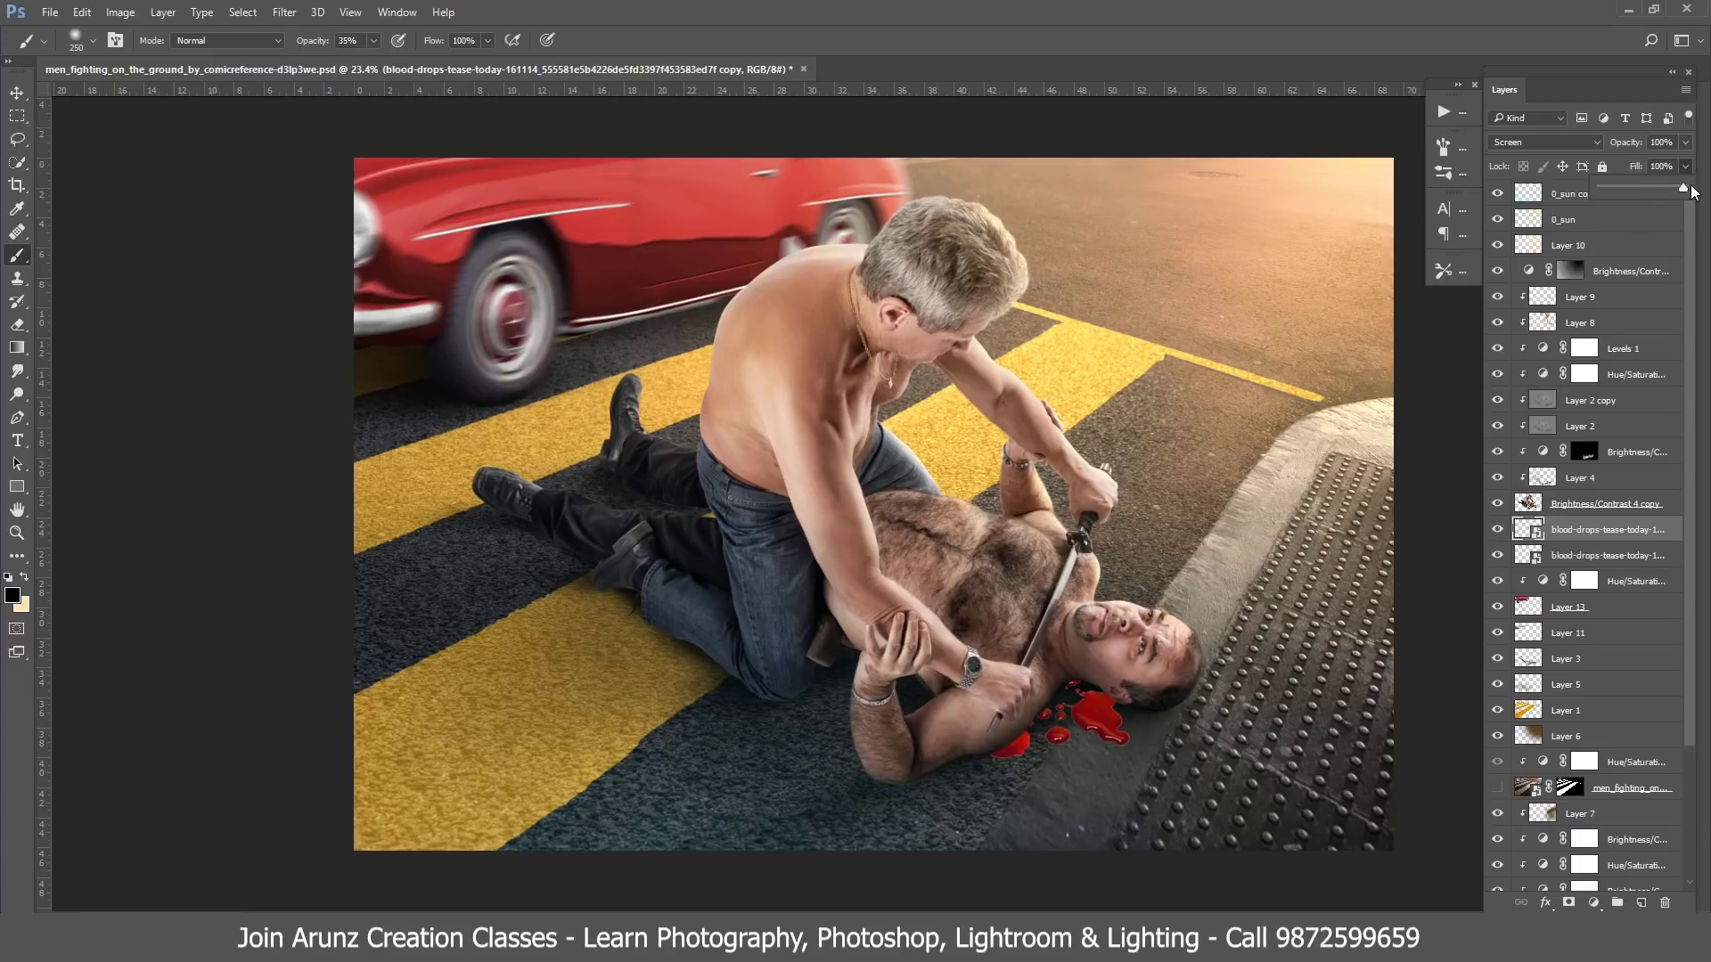
{"action": "left_click", "coordinate": [1663, 529]}
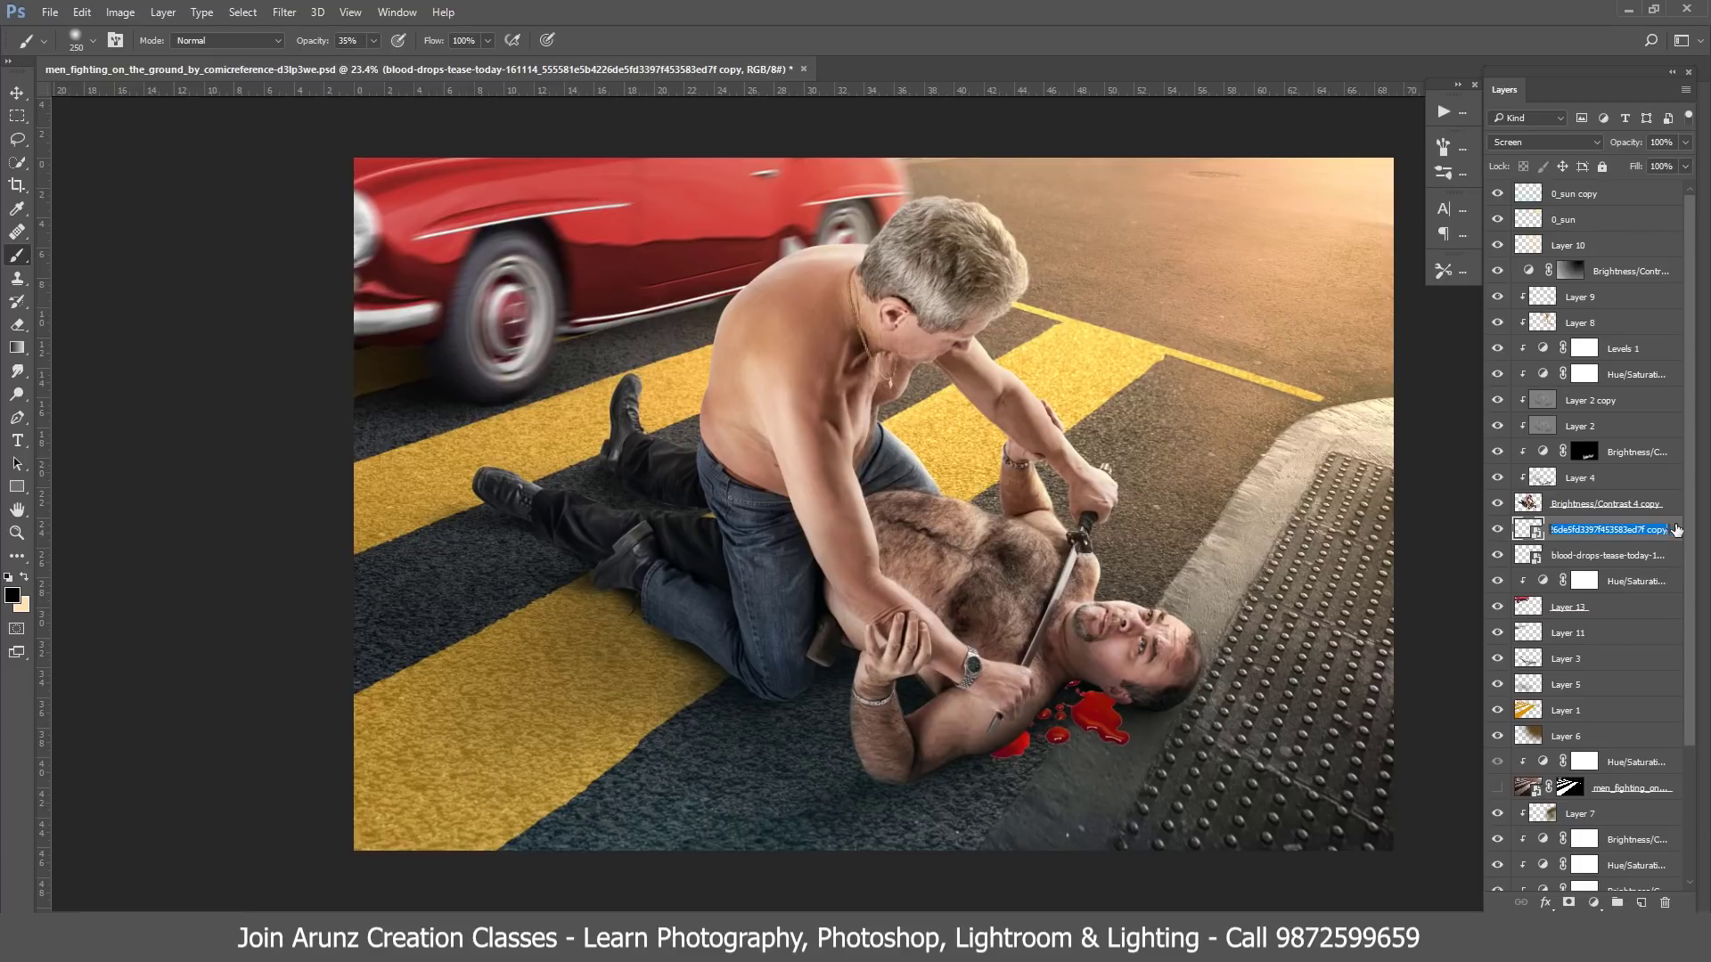
- Split the Underlying Layer black slider in Blend If to hide blood on dark asphalt
{"action": "double_click", "coordinate": [1675, 532]}
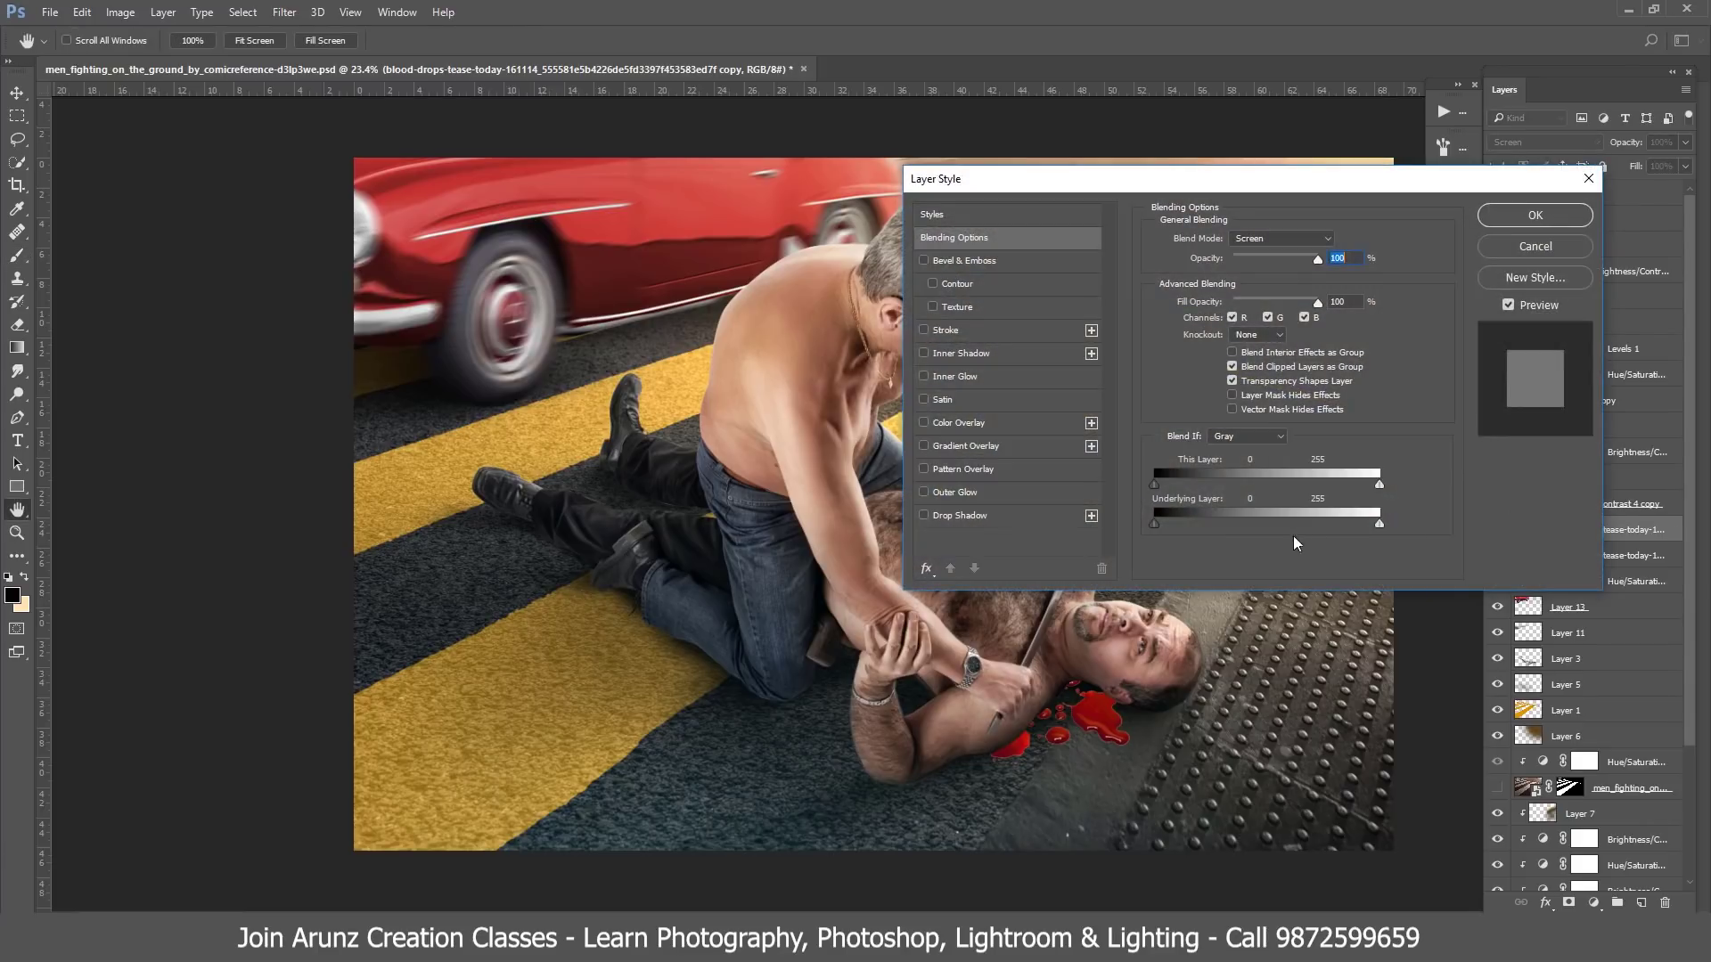
{"action": "mouse_move", "coordinate": [1155, 524]}
{"action": "left_mouse_down"}
{"action": "mouse_move", "coordinate": [1238, 524]}
{"action": "mouse_move", "coordinate": [1178, 525]}
{"action": "left_mouse_up"}
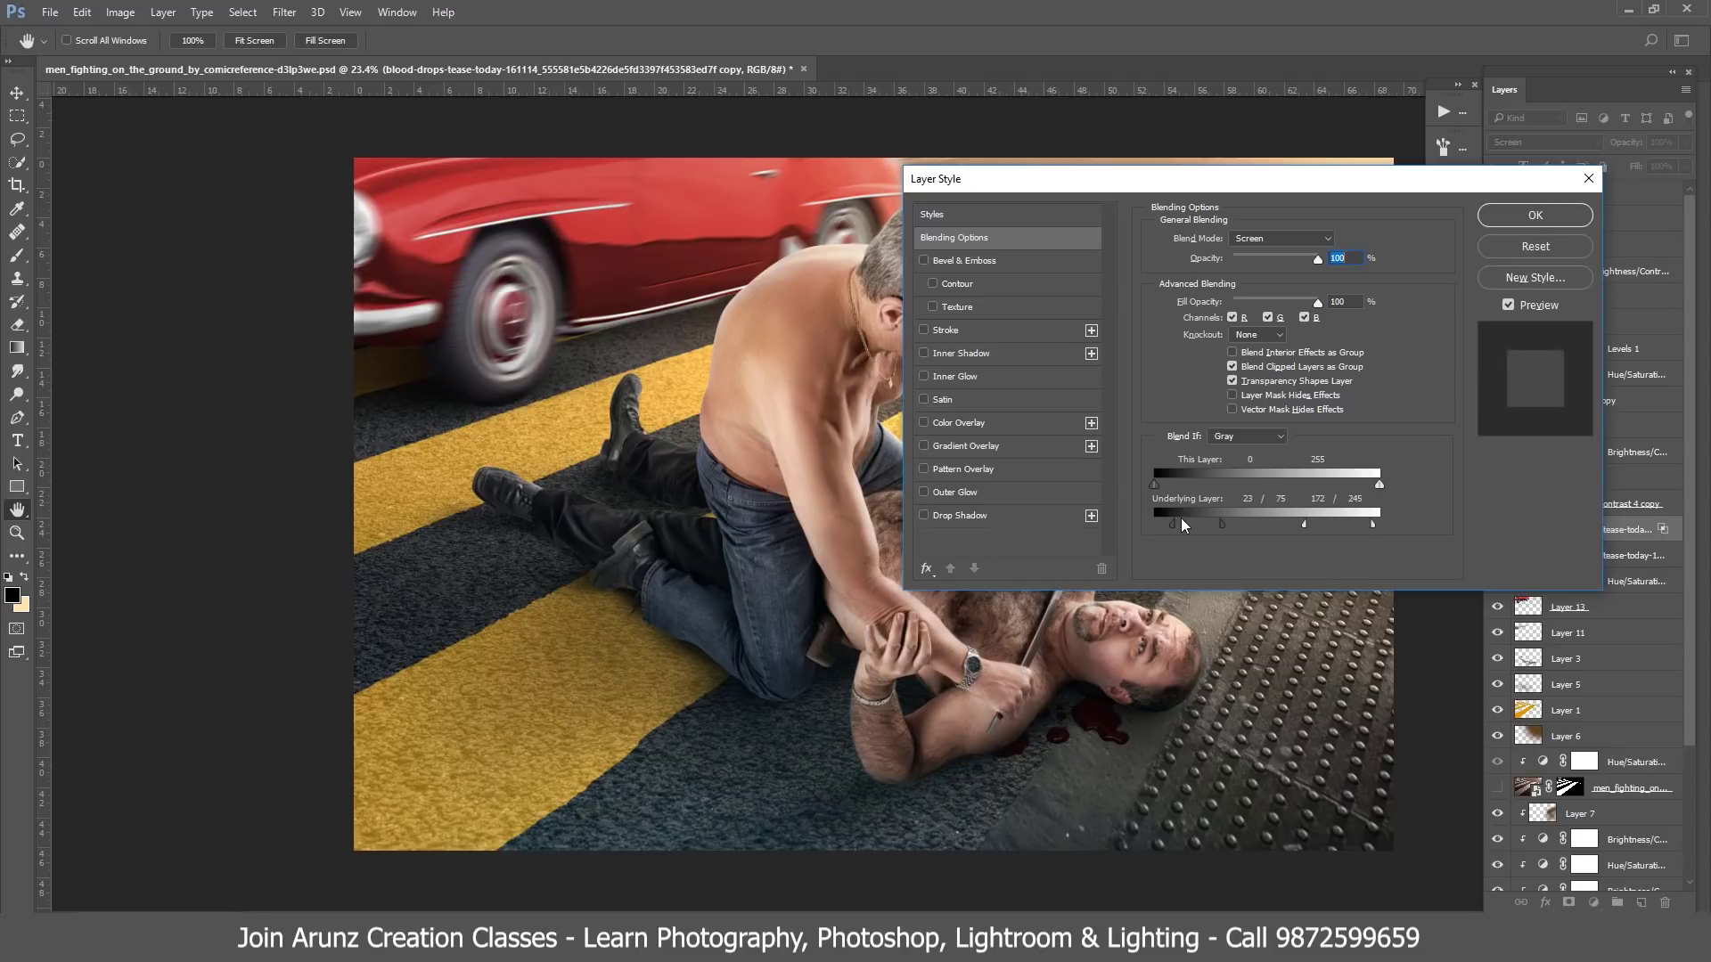
{"action": "left_click_drag", "start_coordinate": [1181, 524], "coordinate": [1157, 528]}
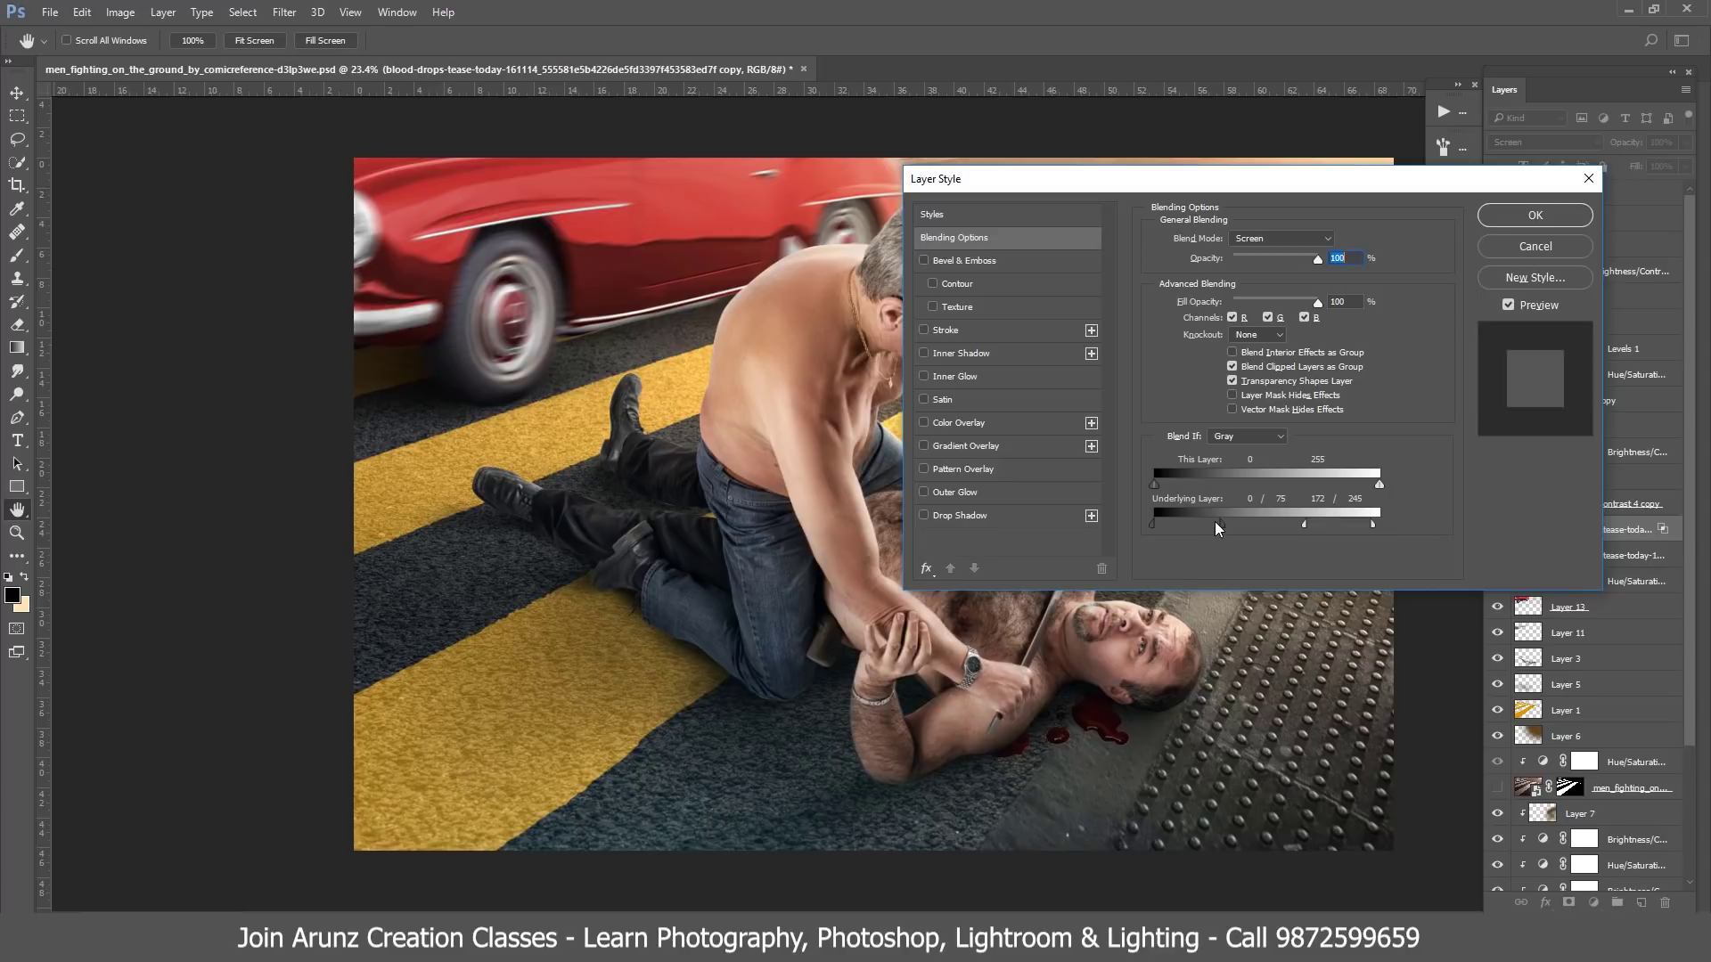
{"action": "left_click", "coordinate": [1510, 217]}
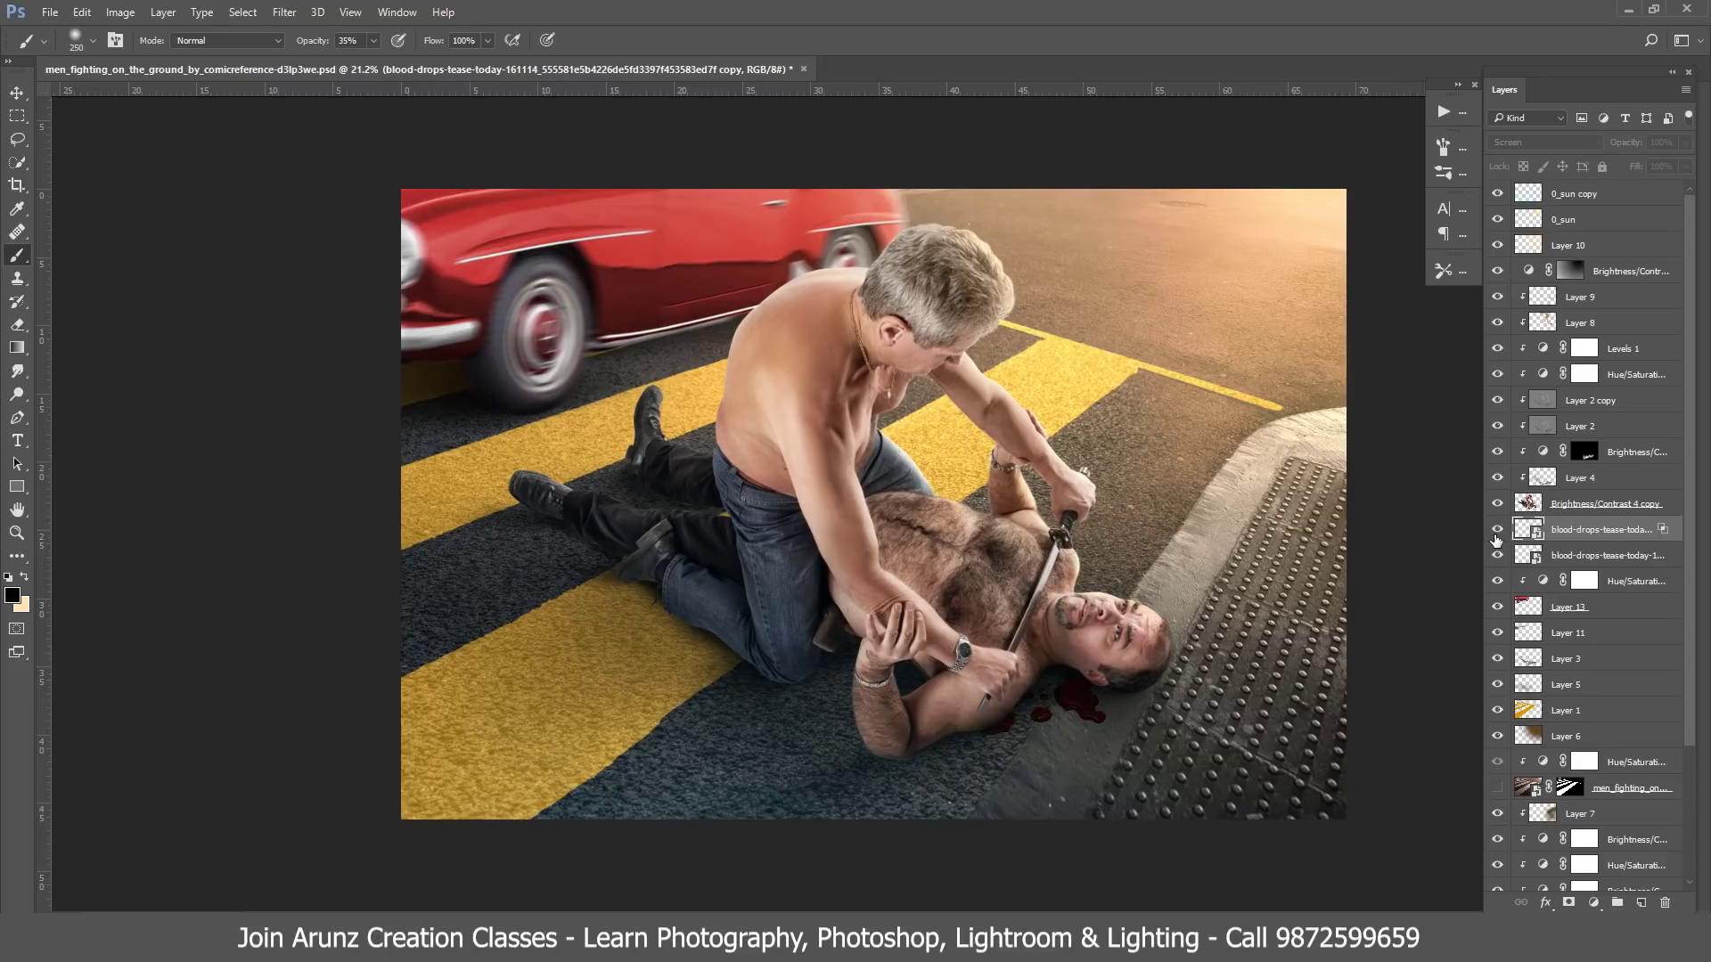
- Add a layer mask to the blood copy and adjust the brush size
{"action": "left_click", "coordinate": [1567, 904]}
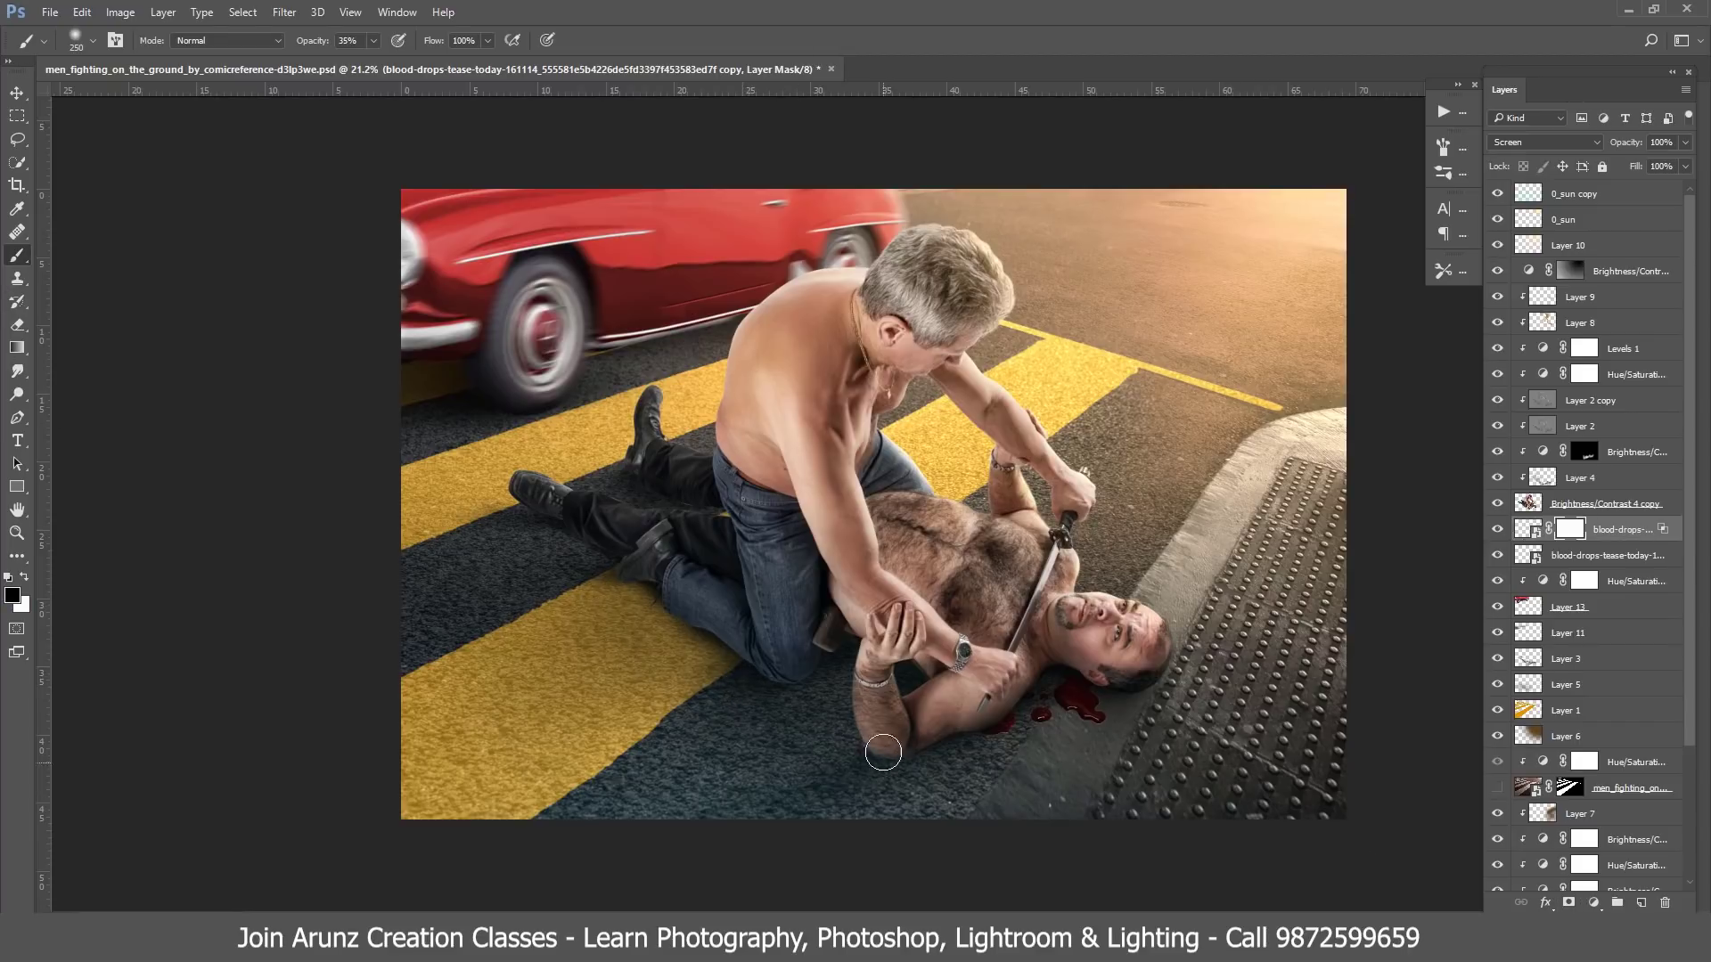
{"action": "key", "text": "bracketright"}
{"action": "key", "text": "bracketright"}
{"action": "key", "text": "bracketright"}
{"action": "key", "text": "bracketleft"}
{"action": "left_click", "coordinate": [16, 93]}
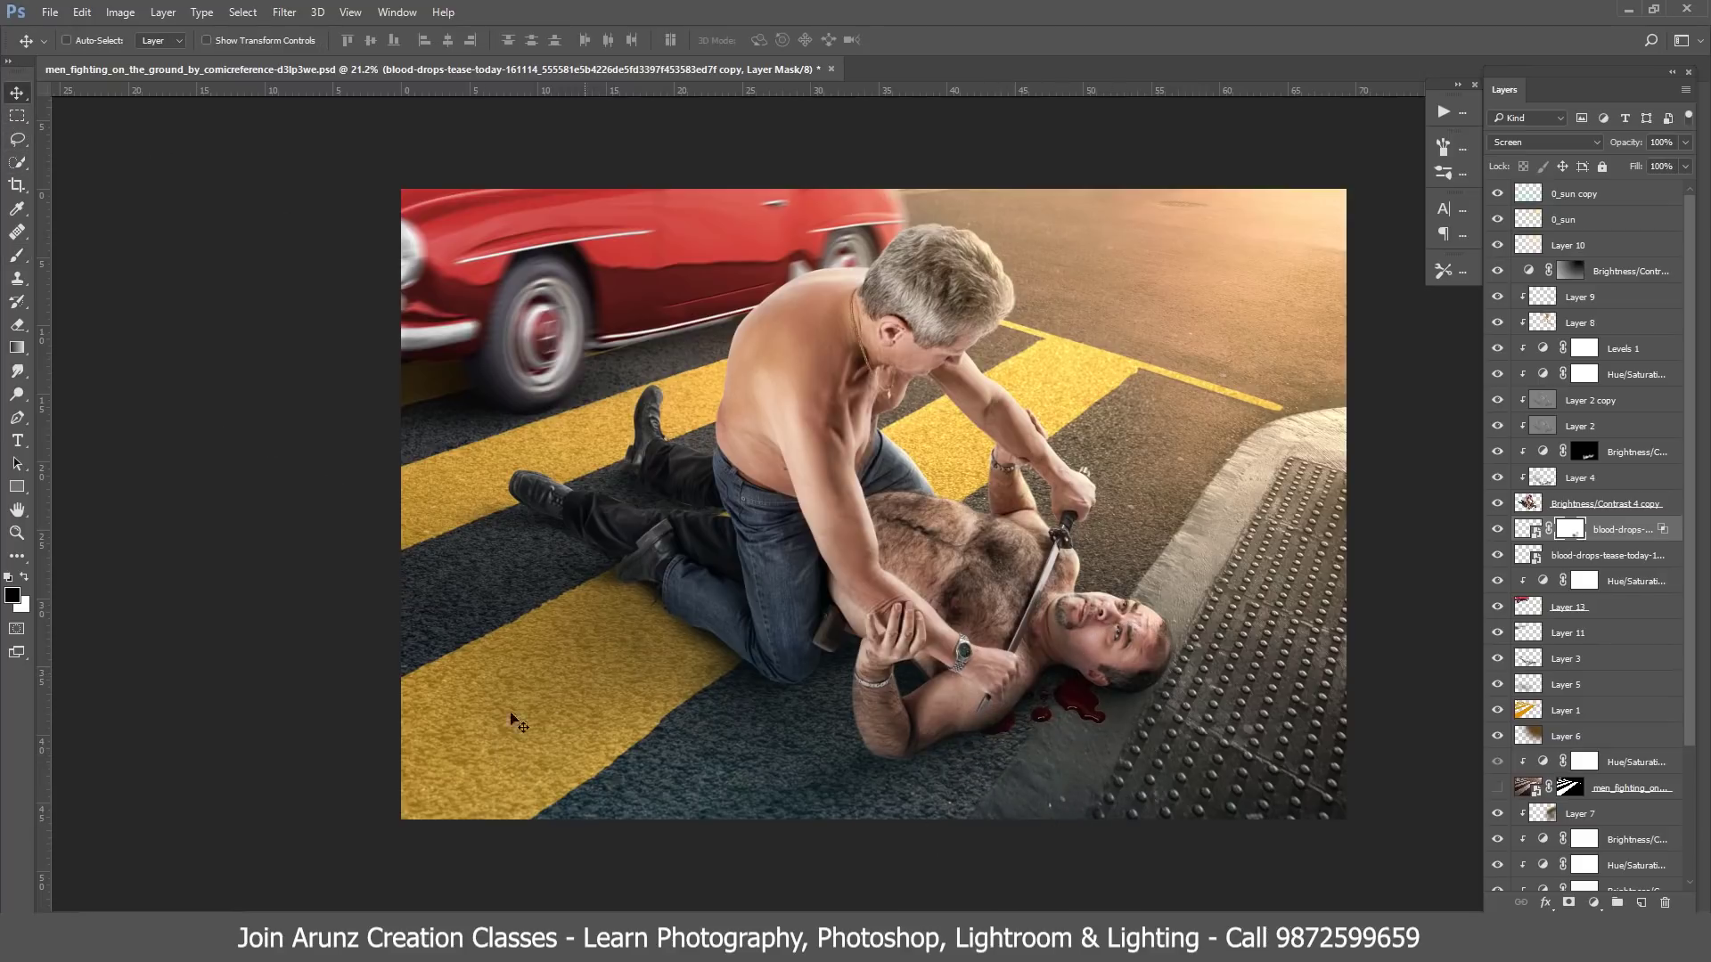
- Scale down the placed blood splatter and move its layer beneath Brightness/Contrast
{"action": "mouse_move", "coordinate": [1187, 285]}
{"action": "left_mouse_down"}
{"action": "mouse_move", "coordinate": [974, 455]}
{"action": "mouse_move", "coordinate": [939, 457]}
{"action": "mouse_move", "coordinate": [1074, 622]}
{"action": "left_mouse_up"}
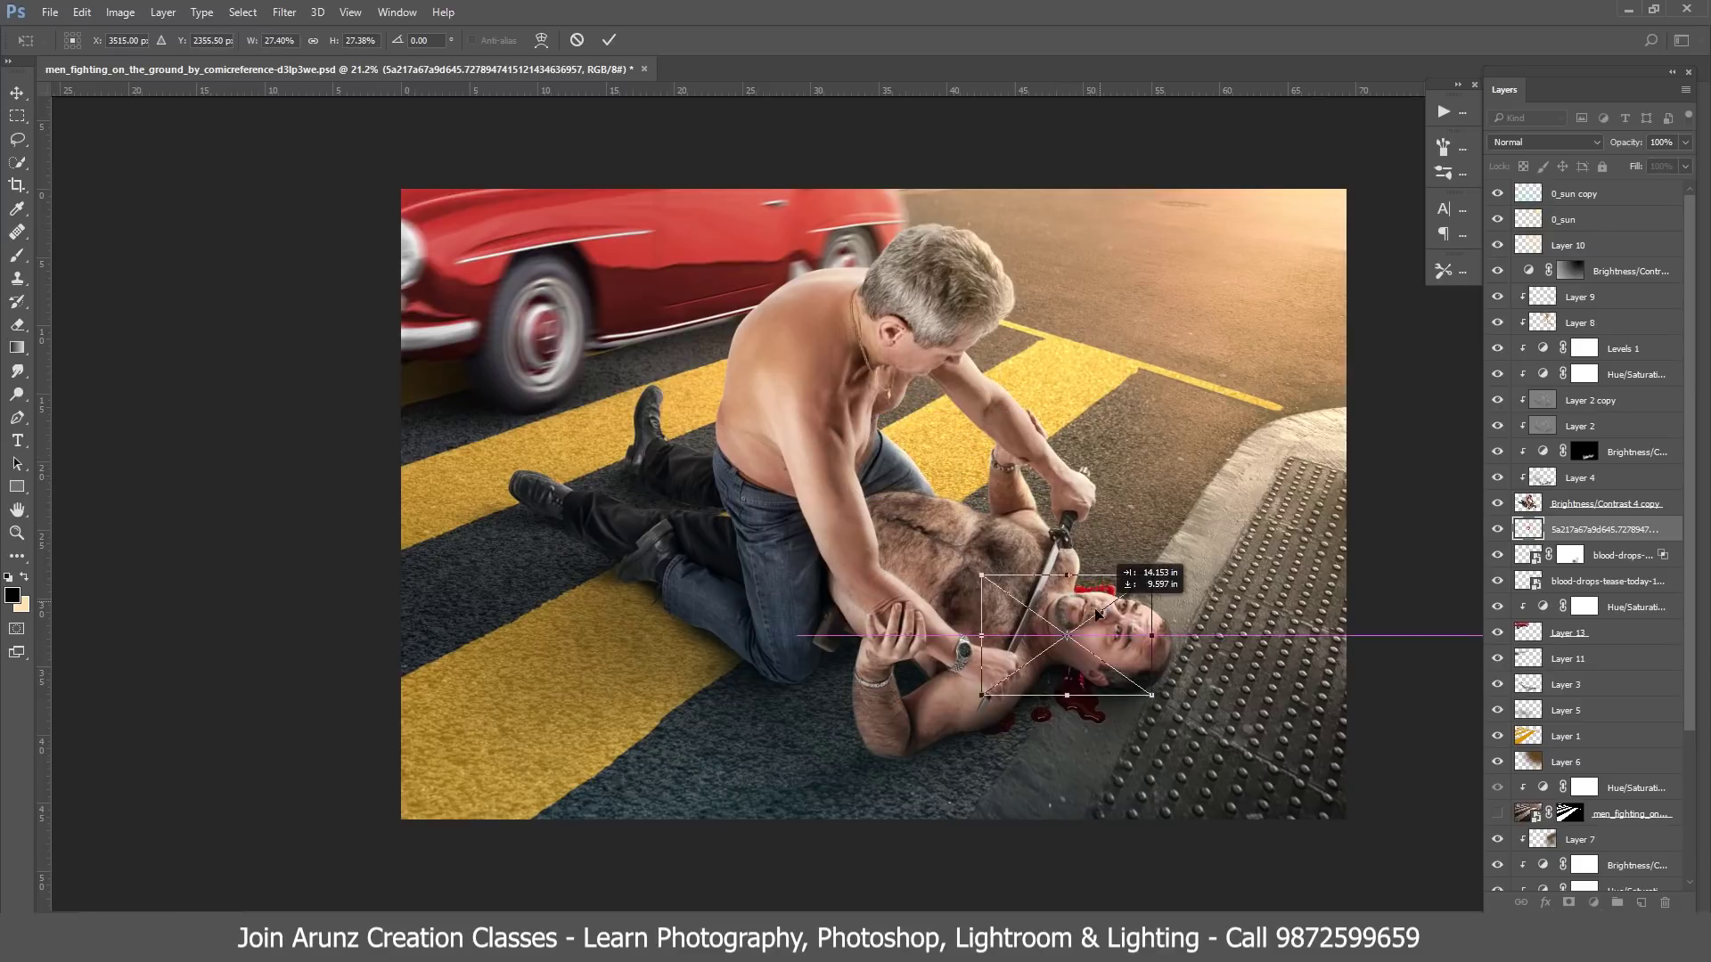
{"action": "key", "text": "Return"}
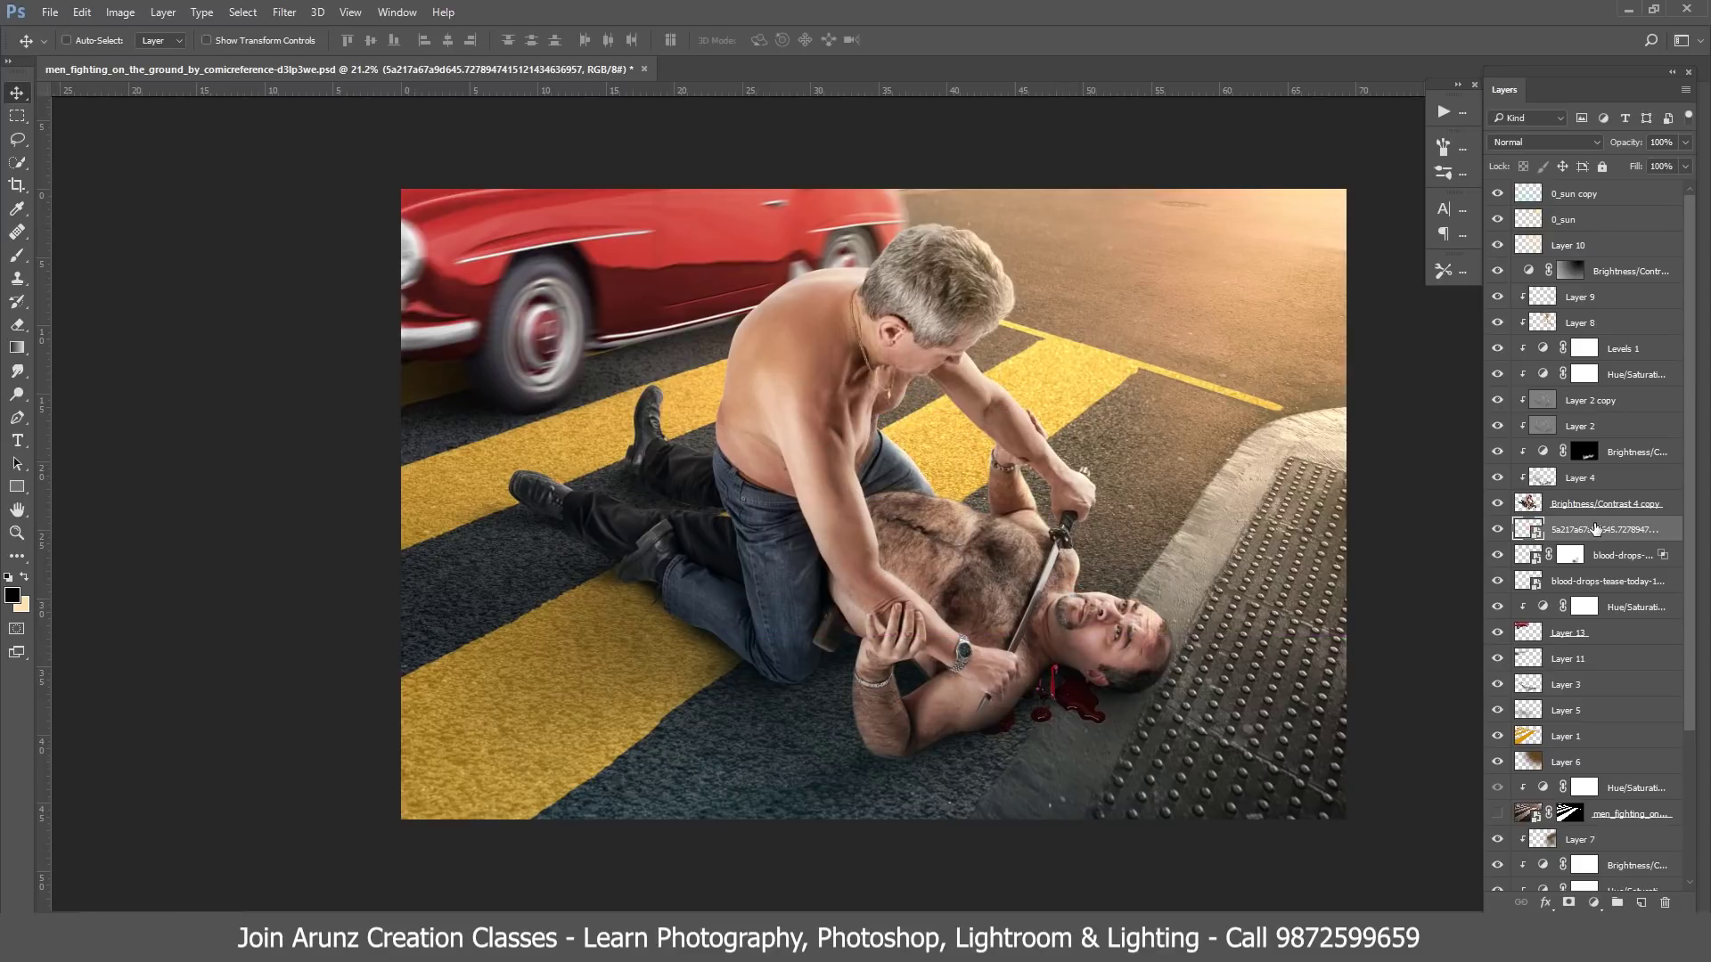
{"action": "left_click_drag", "start_coordinate": [1595, 529], "coordinate": [1595, 296]}
{"action": "scroll", "coordinate": [1132, 624], "scroll_direction": "up", "scroll_amount": 2}
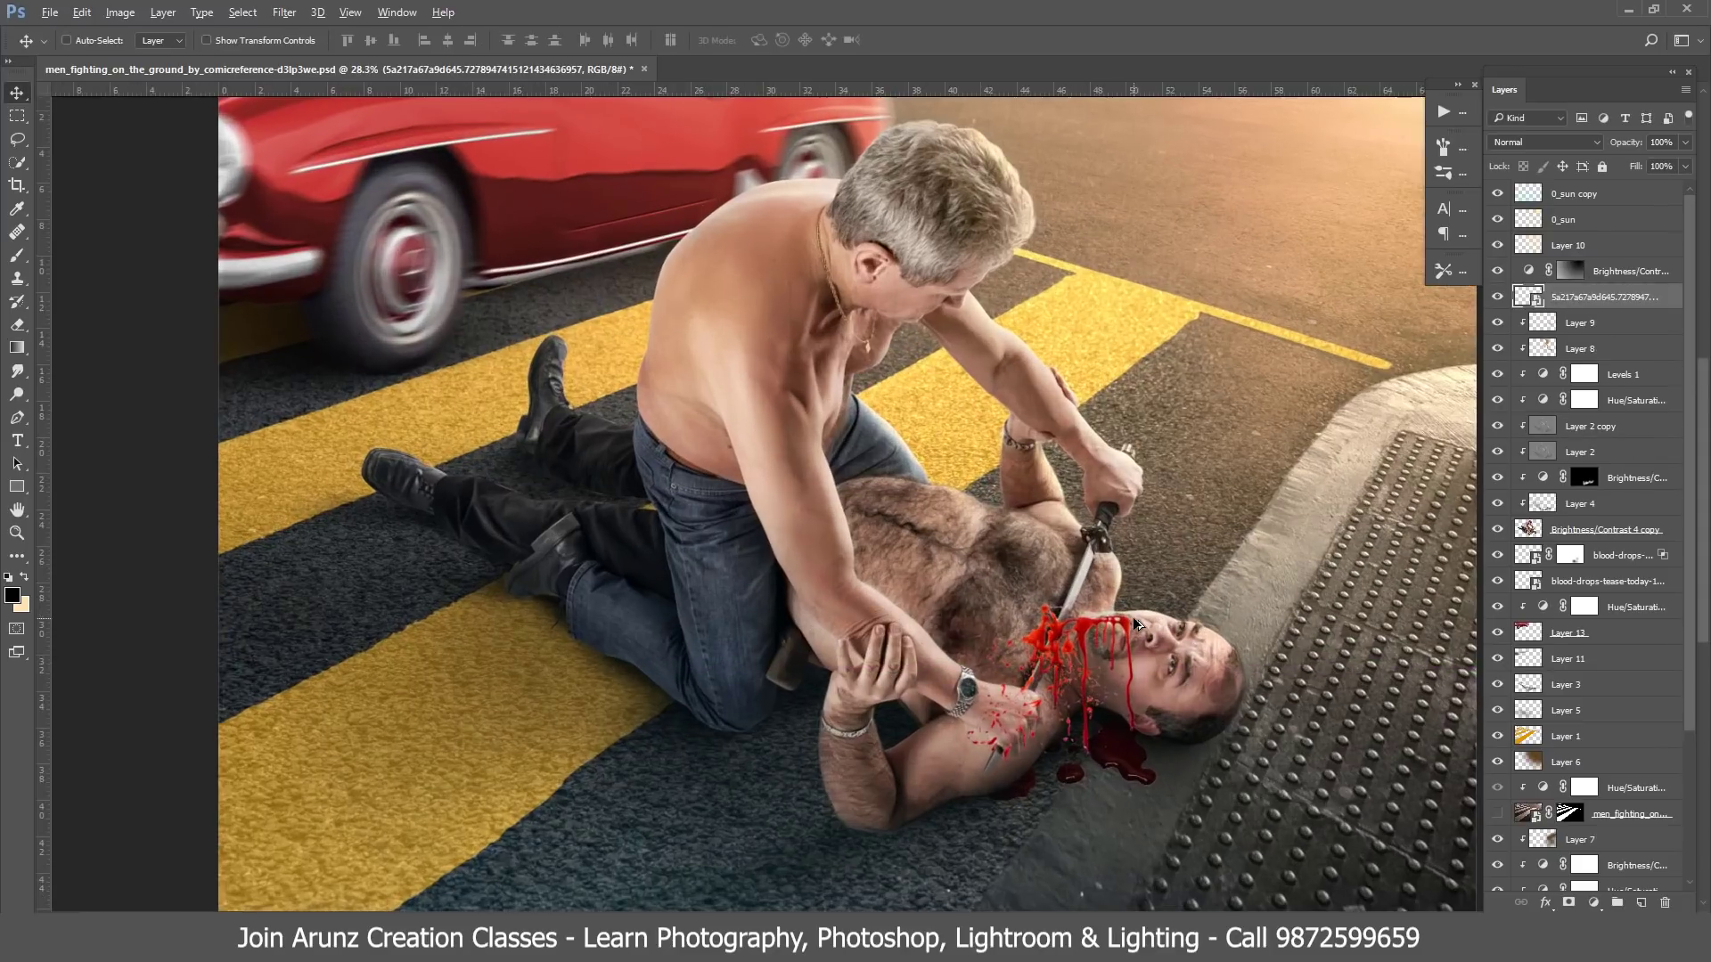
- Shrink the splatter to about a fifth and position it on the victim's neck
{"action": "key", "text": "ctrl+t"}
{"action": "mouse_move", "coordinate": [1151, 617]}
{"action": "left_mouse_down"}
{"action": "mouse_move", "coordinate": [1121, 656]}
{"action": "mouse_move", "coordinate": [1136, 704]}
{"action": "mouse_move", "coordinate": [1216, 674]}
{"action": "left_mouse_up"}
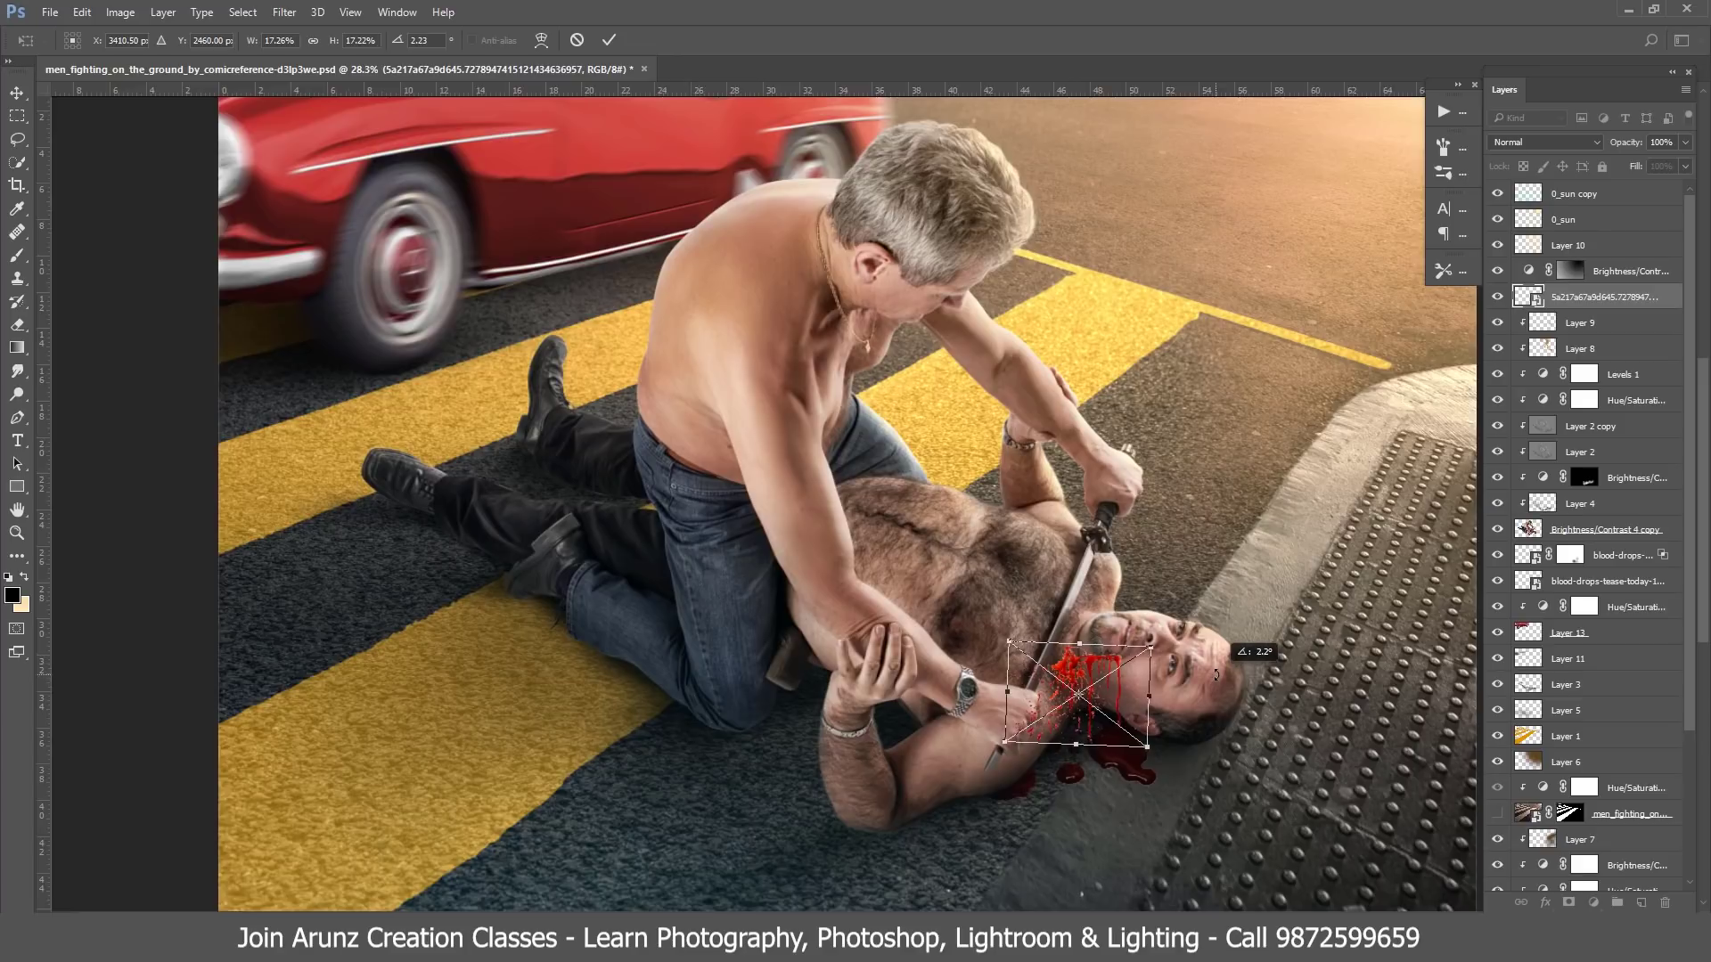
{"action": "key", "text": "Return"}
{"action": "scroll", "coordinate": [1134, 704], "scroll_direction": "up", "scroll_amount": 1}
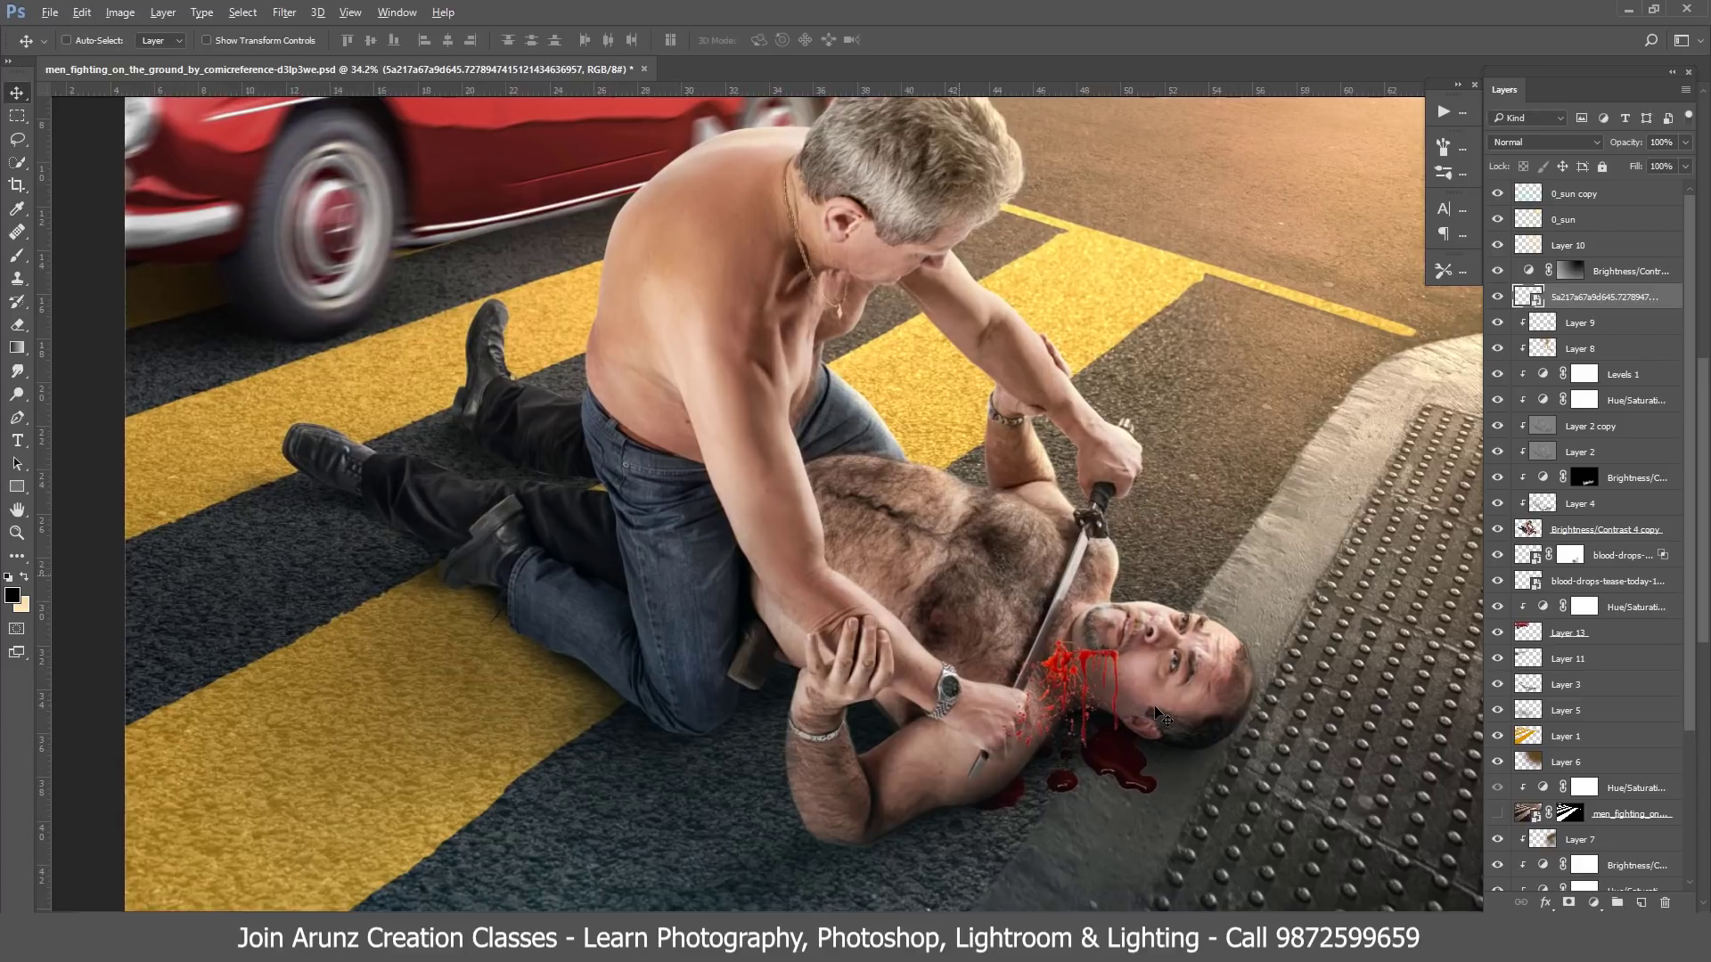
{"action": "scroll", "coordinate": [1134, 695], "scroll_direction": "up", "scroll_amount": 1}
{"action": "scroll", "coordinate": [1136, 688], "scroll_direction": "up", "scroll_amount": 1}
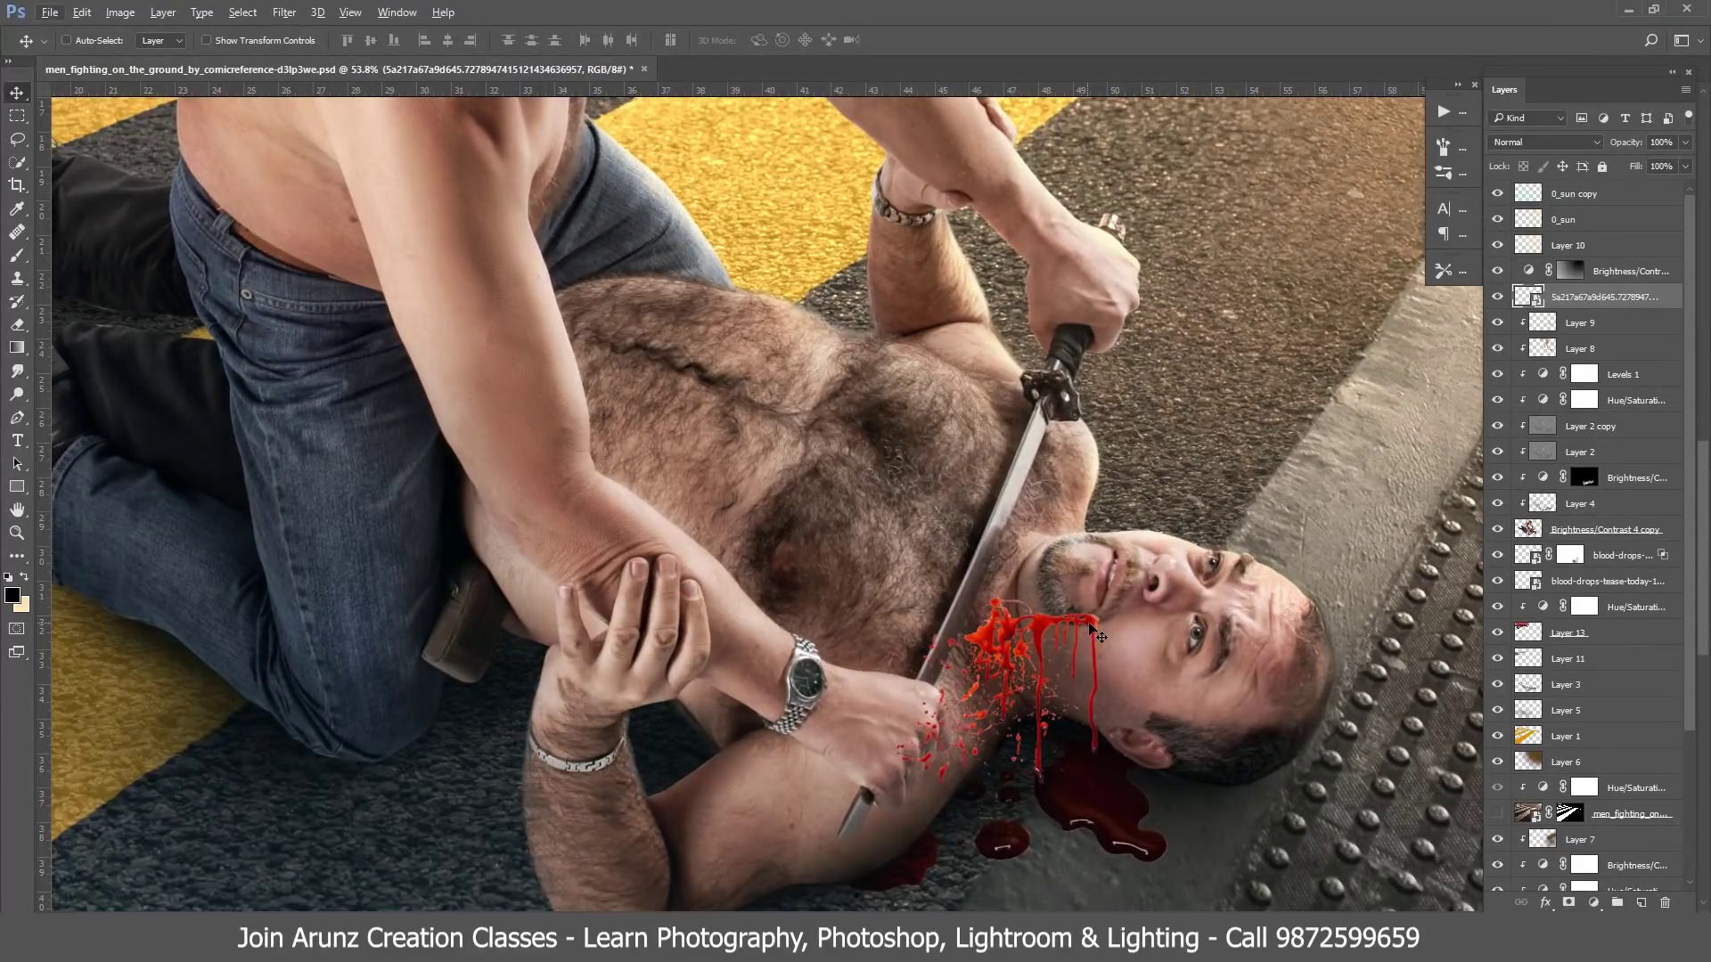
{"action": "left_click_drag", "start_coordinate": [1090, 625], "coordinate": [1096, 621]}
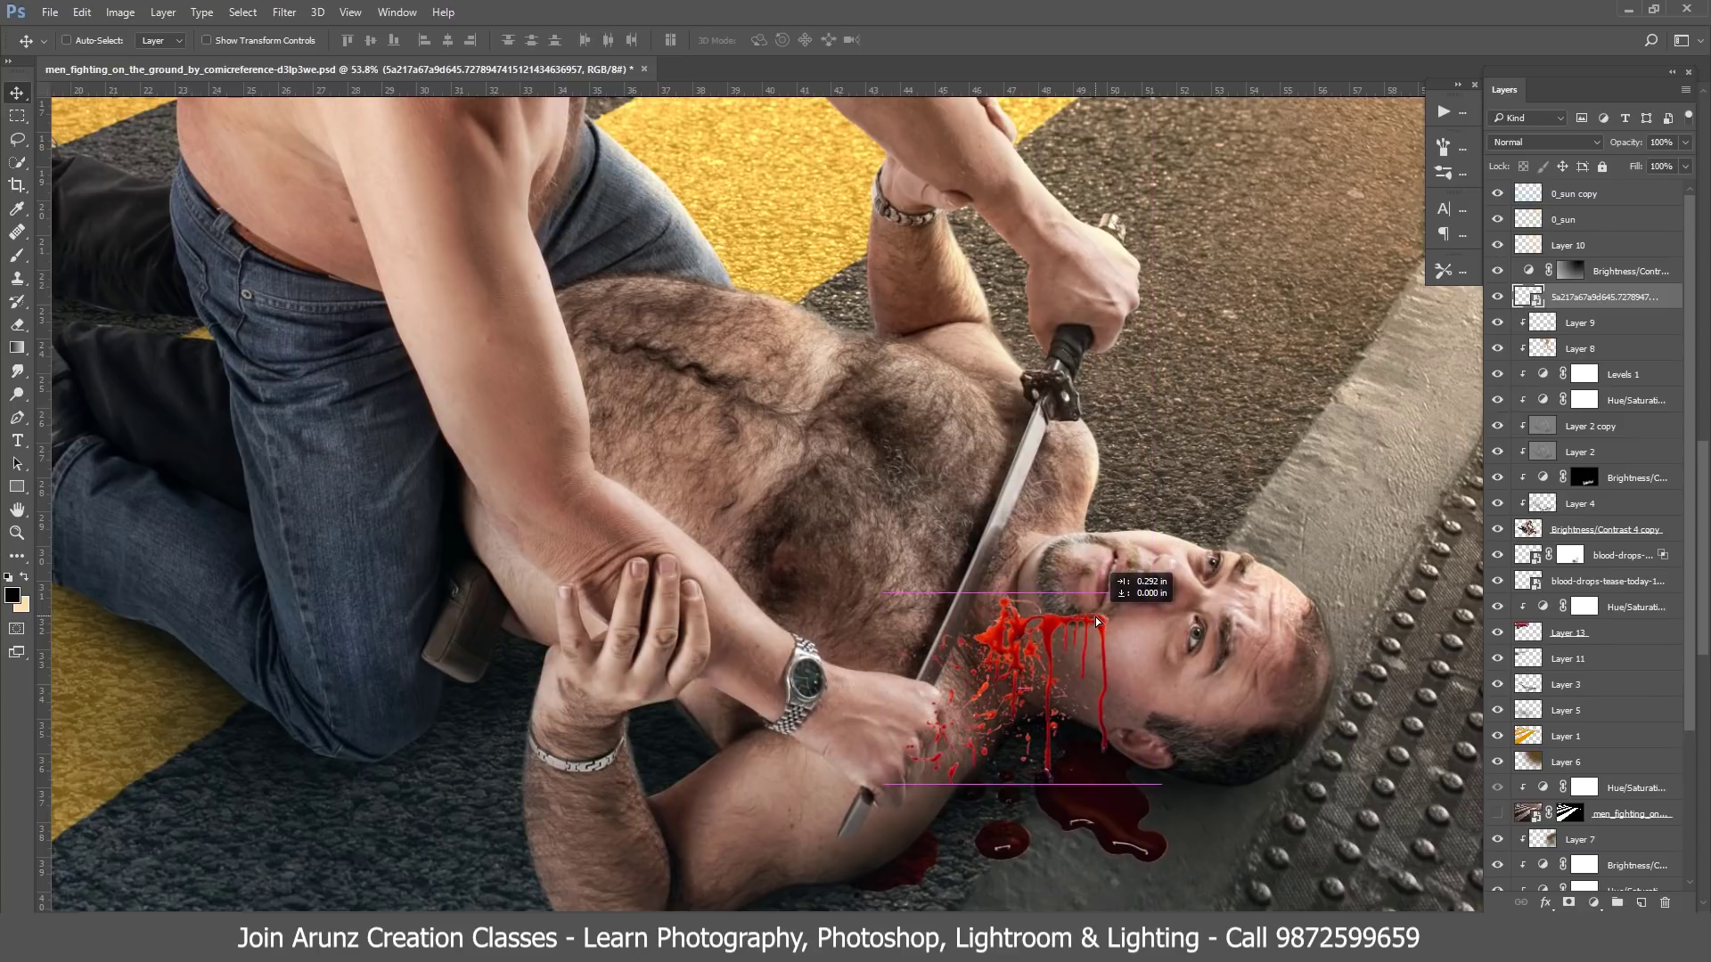
{"action": "left_click_drag", "start_coordinate": [1094, 617], "coordinate": [1096, 617]}
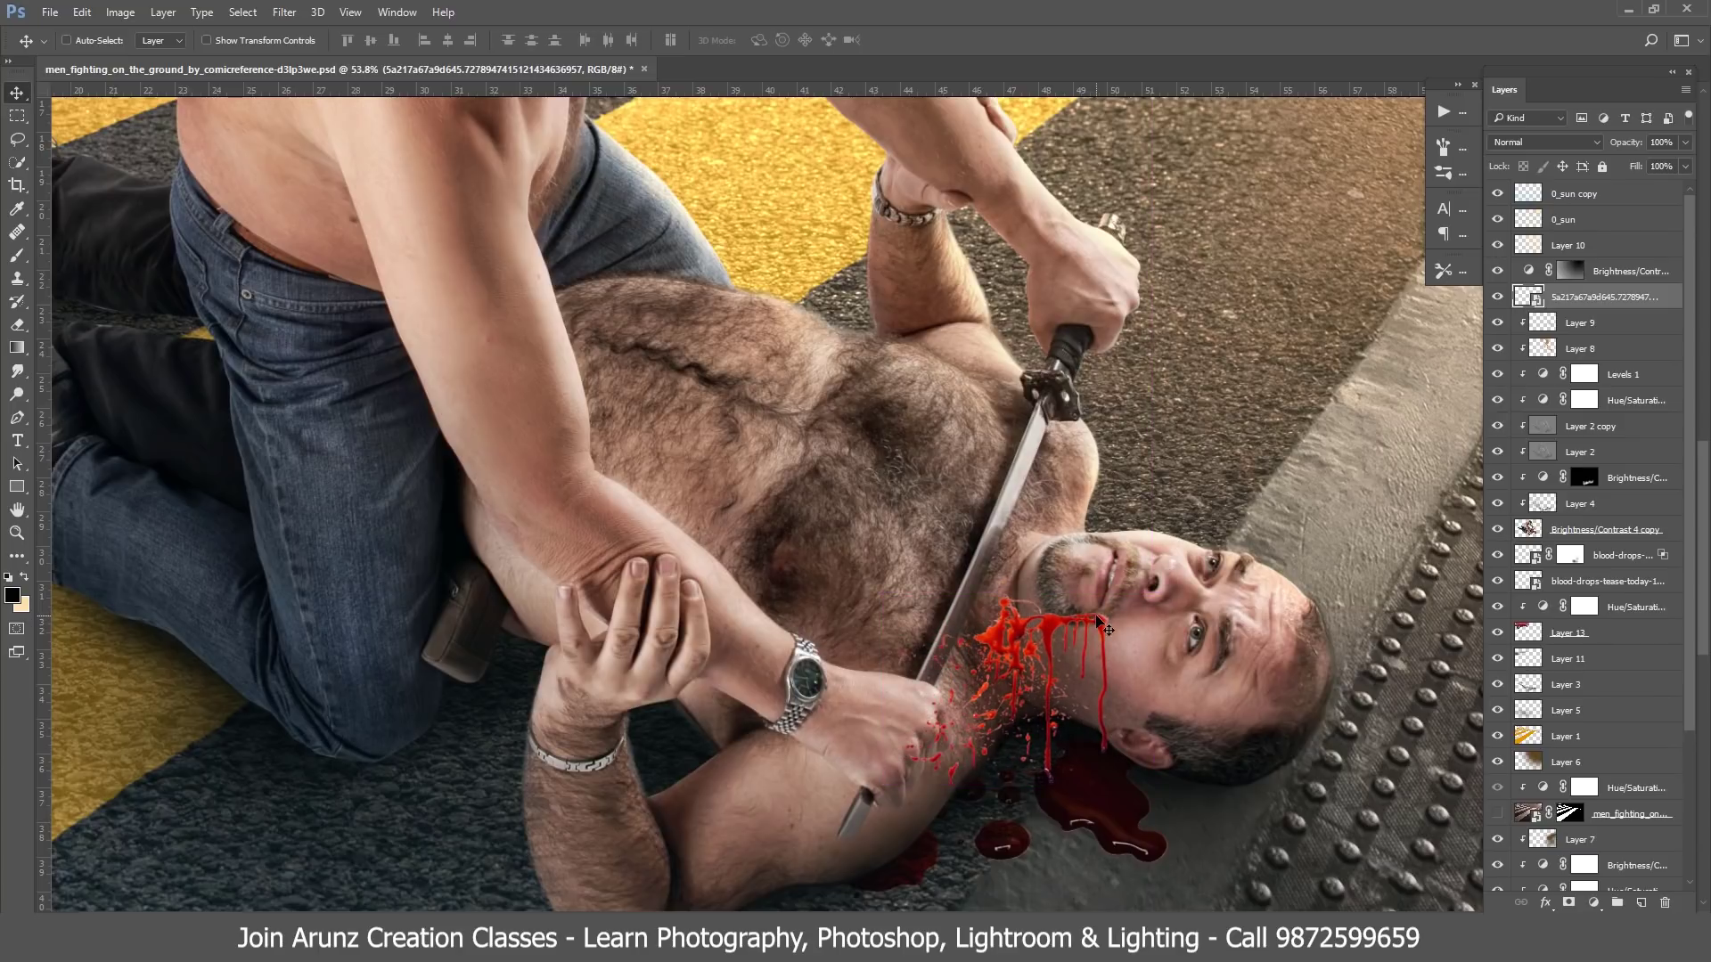
{"action": "left_click", "coordinate": [17, 325]}
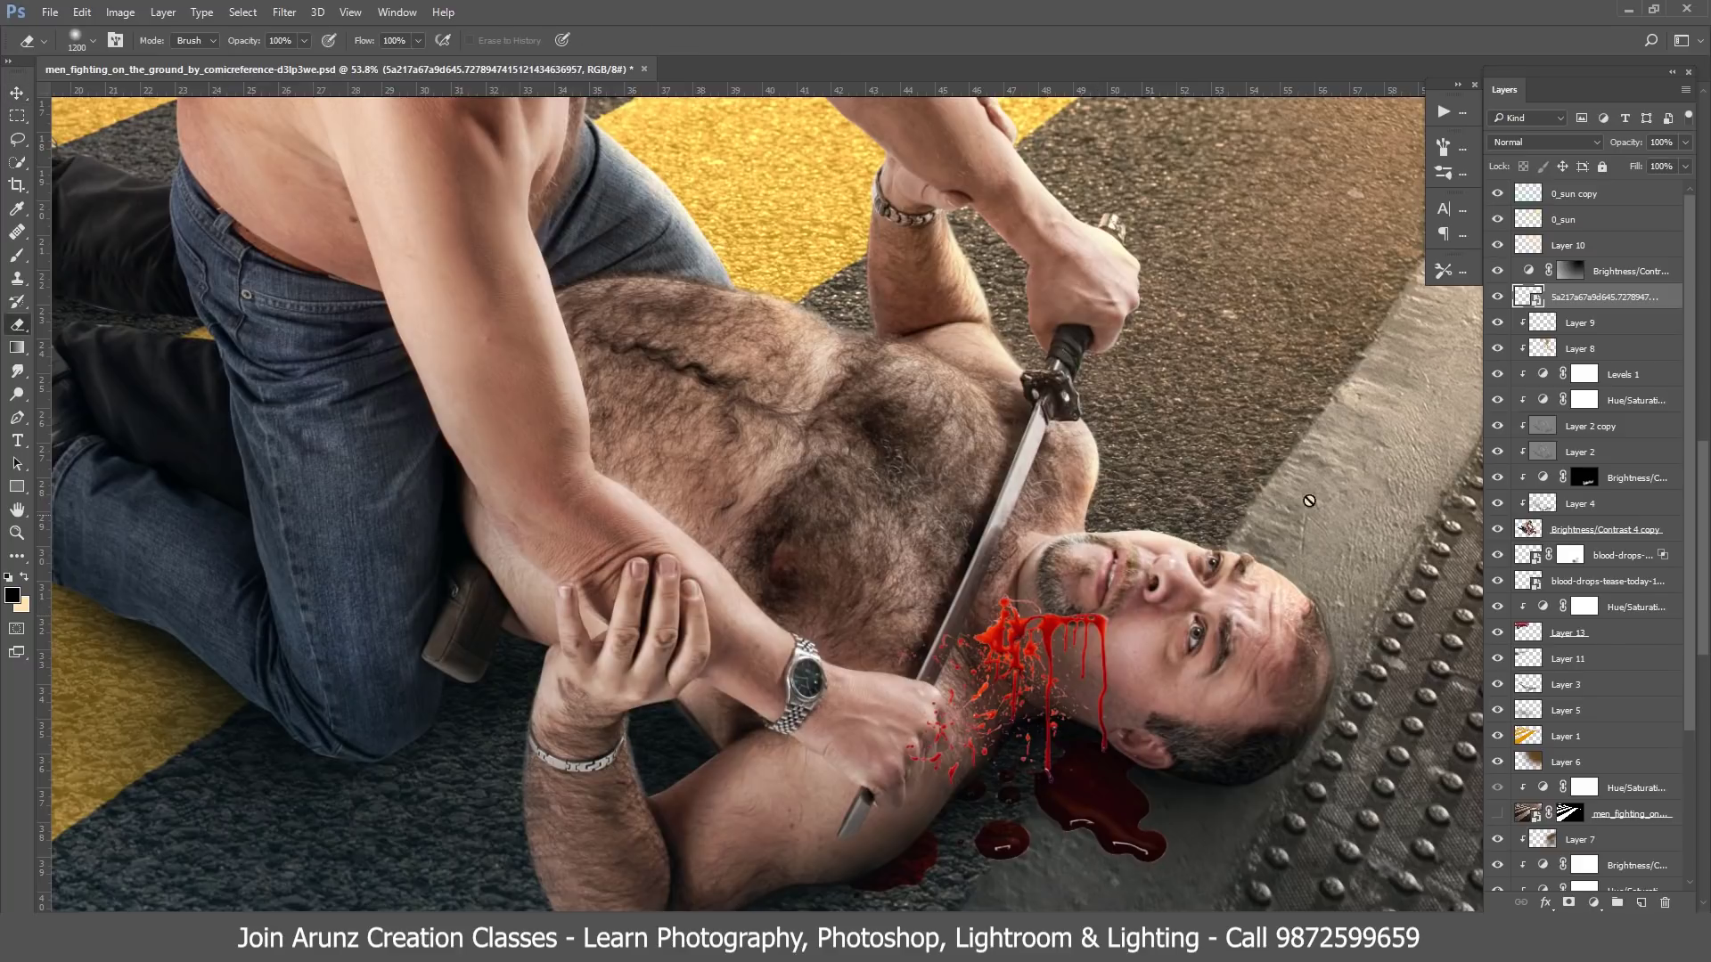
- Rasterize the splatter layer and erase the splatter around the neck and jaw
{"action": "right_click", "coordinate": [1648, 307]}
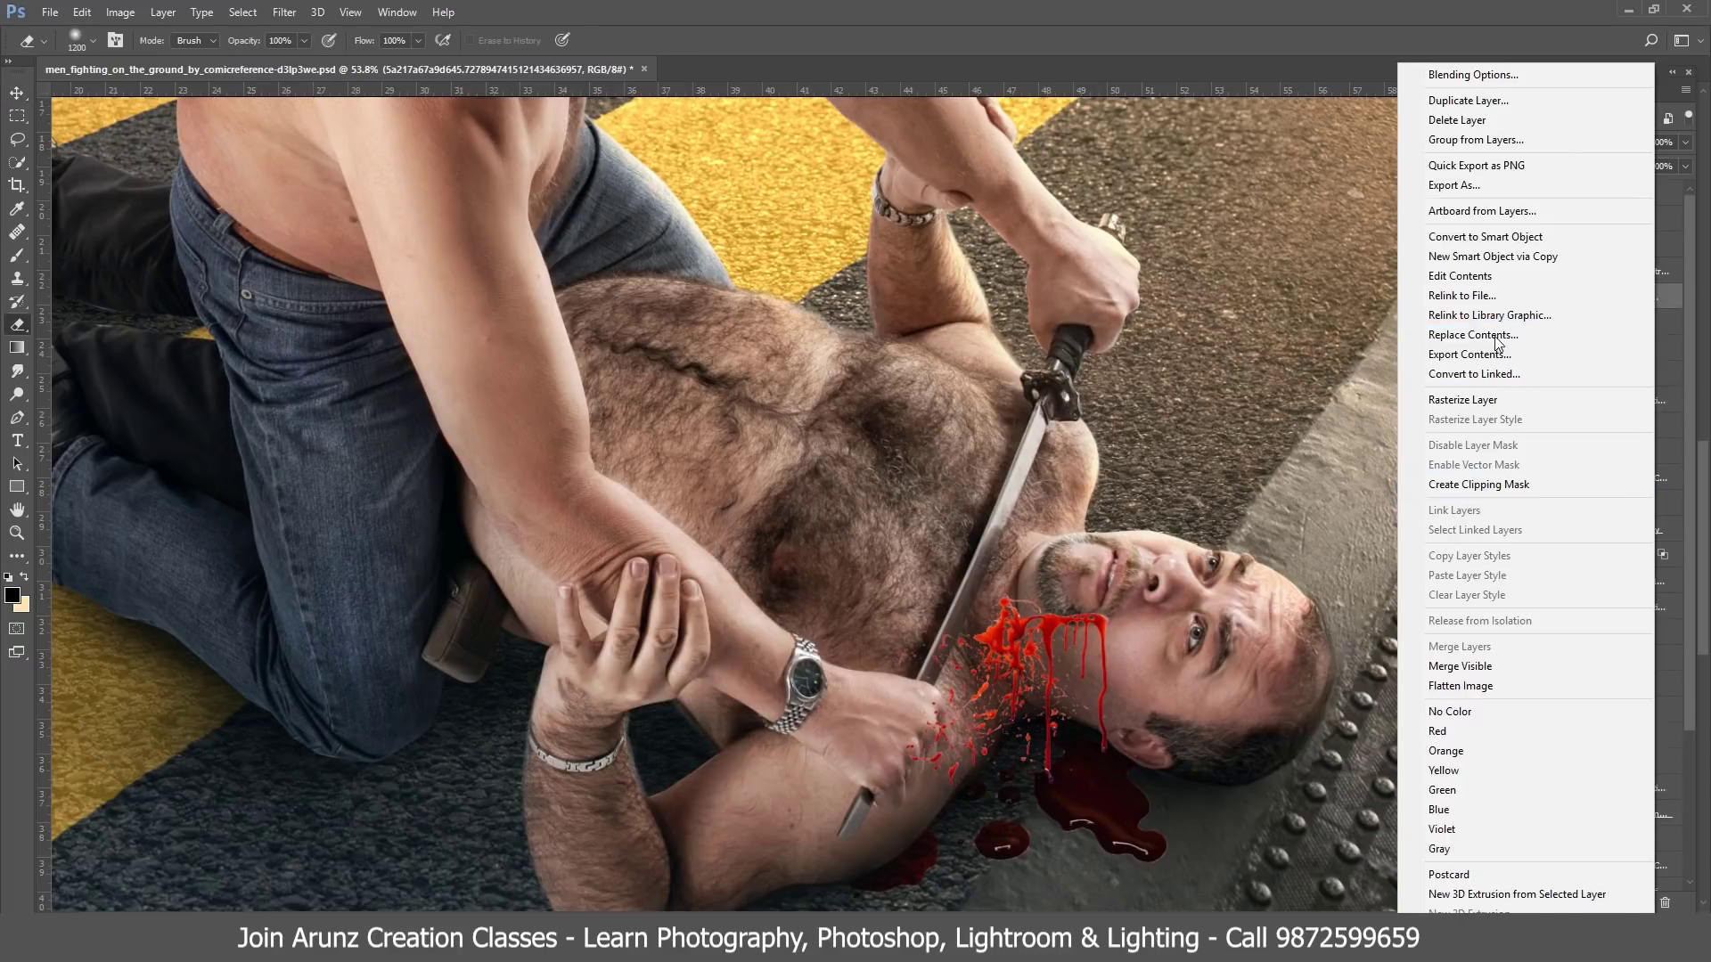
{"action": "left_click", "coordinate": [1483, 401]}
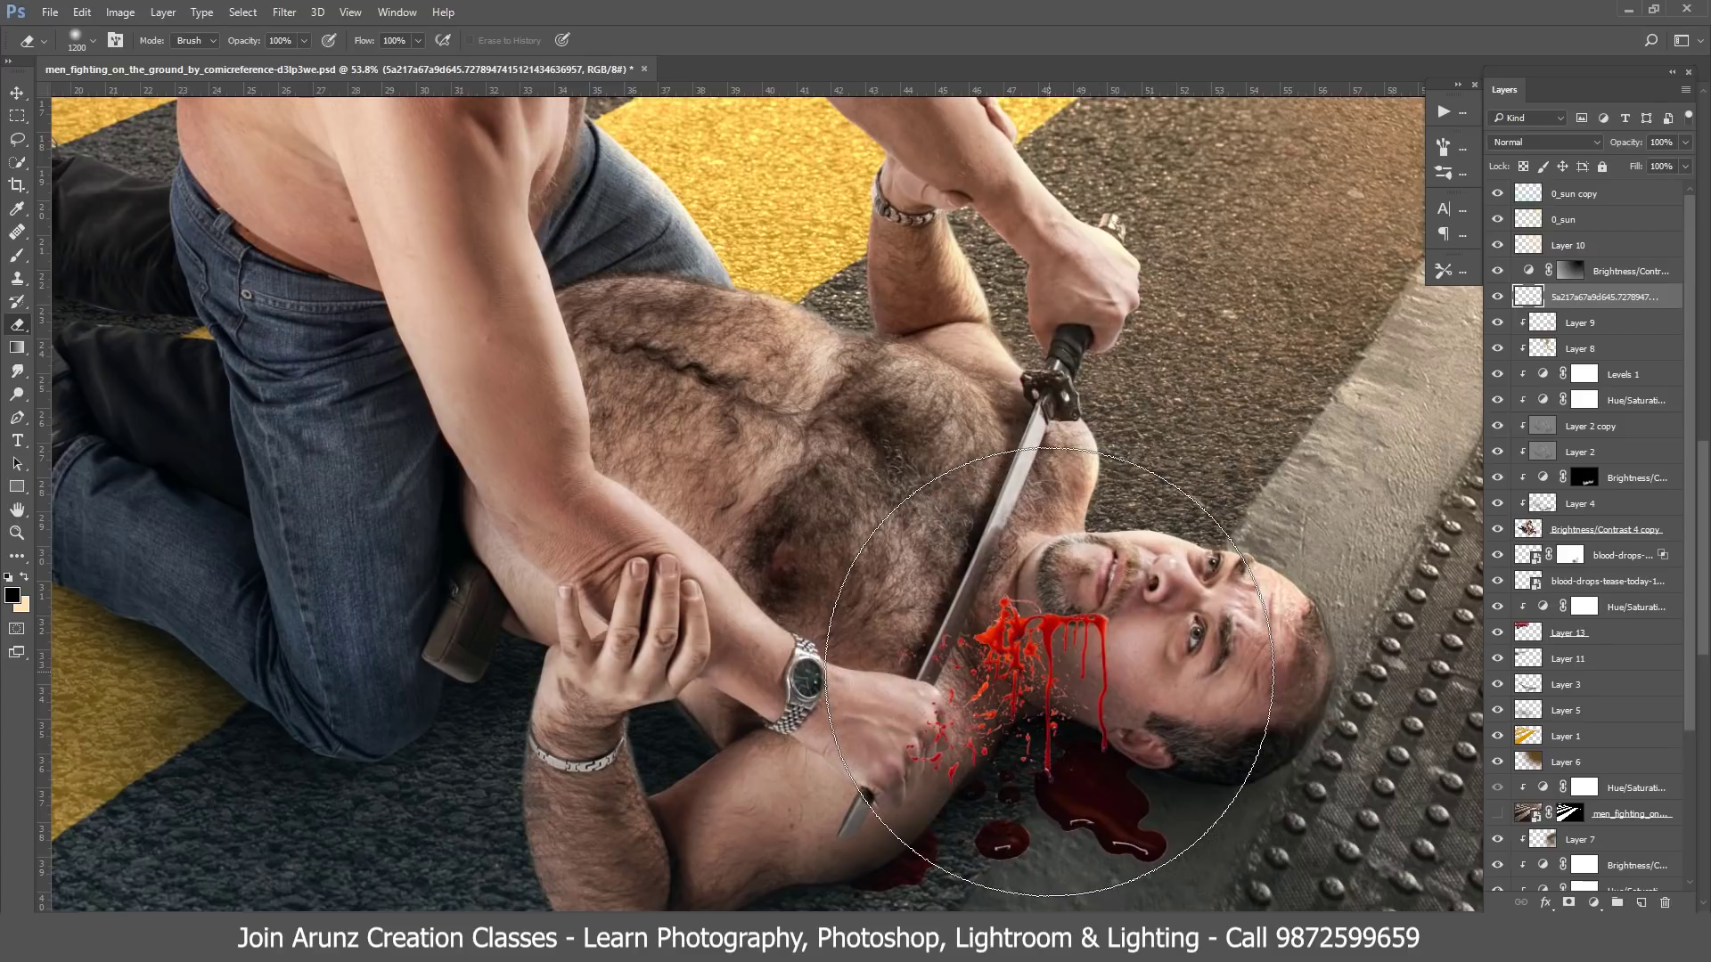
{"action": "key", "text": "bracketleft"}
{"action": "key", "text": "bracketleft"}
{"action": "key", "text": "bracketleft"}
{"action": "key", "text": "bracketleft"}
{"action": "key", "text": "bracketleft"}
{"action": "key", "text": "bracketleft"}
{"action": "key", "text": "bracketleft"}
{"action": "key", "text": "bracketleft"}
{"action": "key", "text": "bracketleft"}
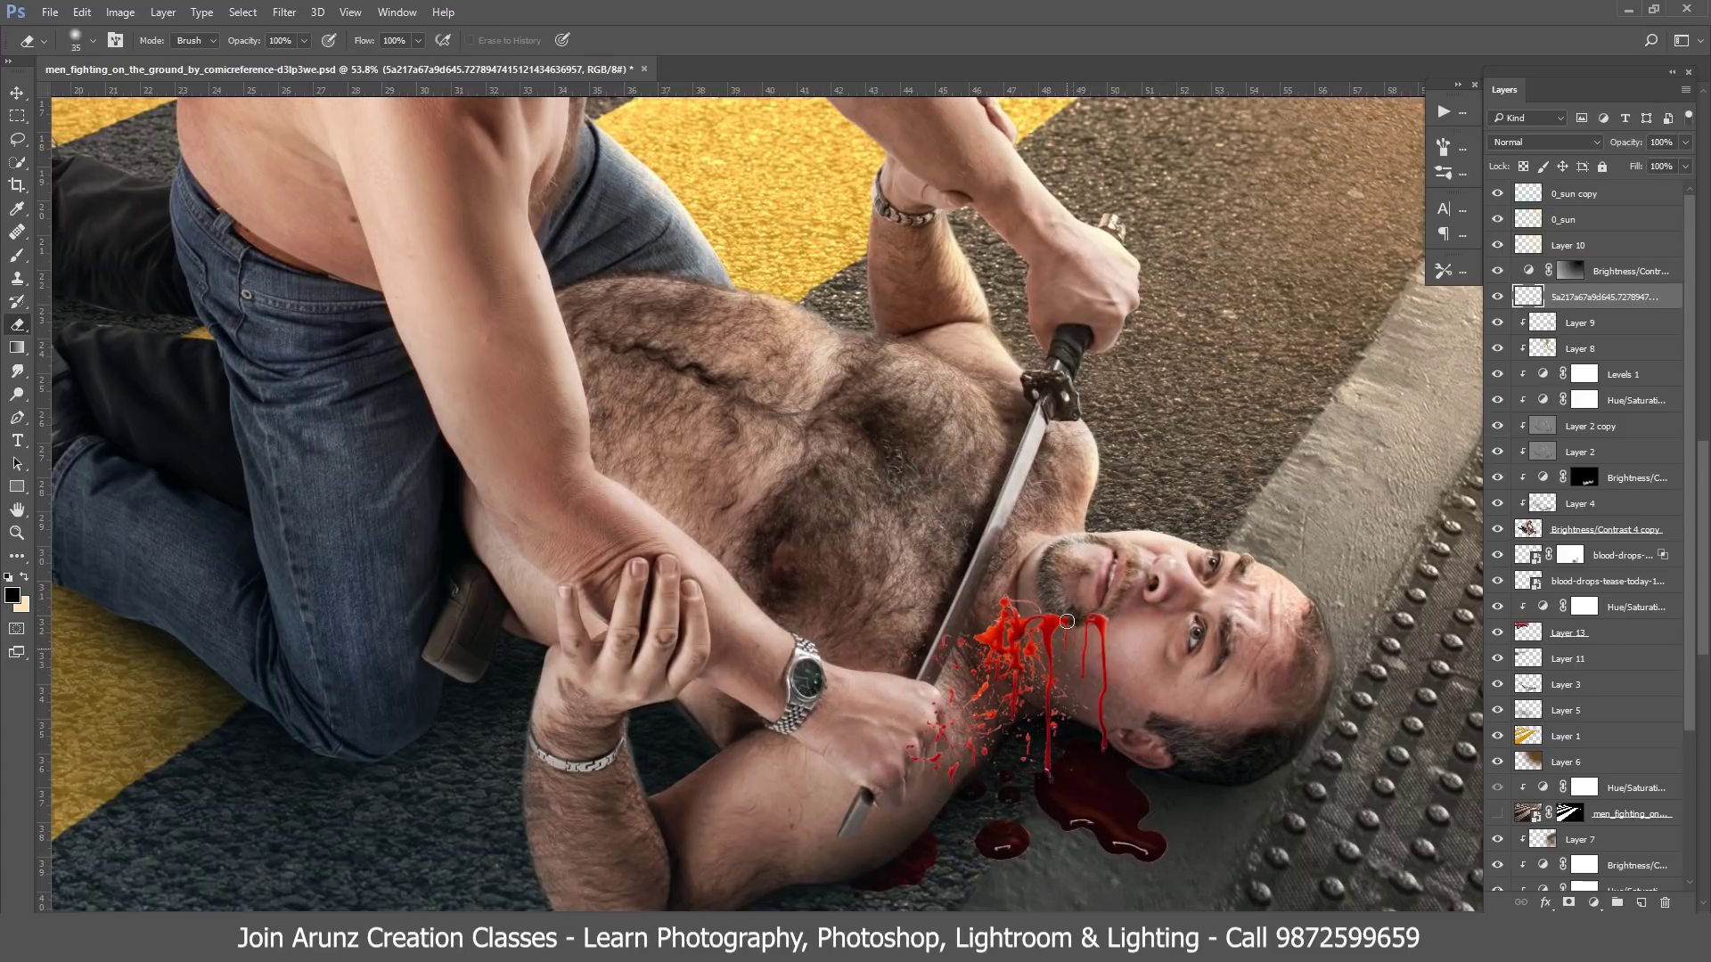
{"action": "key", "text": "bracketright"}
{"action": "key", "text": "bracketright"}
{"action": "key", "text": "bracketright"}
{"action": "mouse_move", "coordinate": [1052, 615]}
{"action": "left_mouse_down"}
{"action": "mouse_move", "coordinate": [1004, 718]}
{"action": "mouse_move", "coordinate": [1005, 553]}
{"action": "left_mouse_up"}
{"action": "key", "text": "bracketright"}
{"action": "key", "text": "bracketright"}
{"action": "key", "text": "bracketright"}
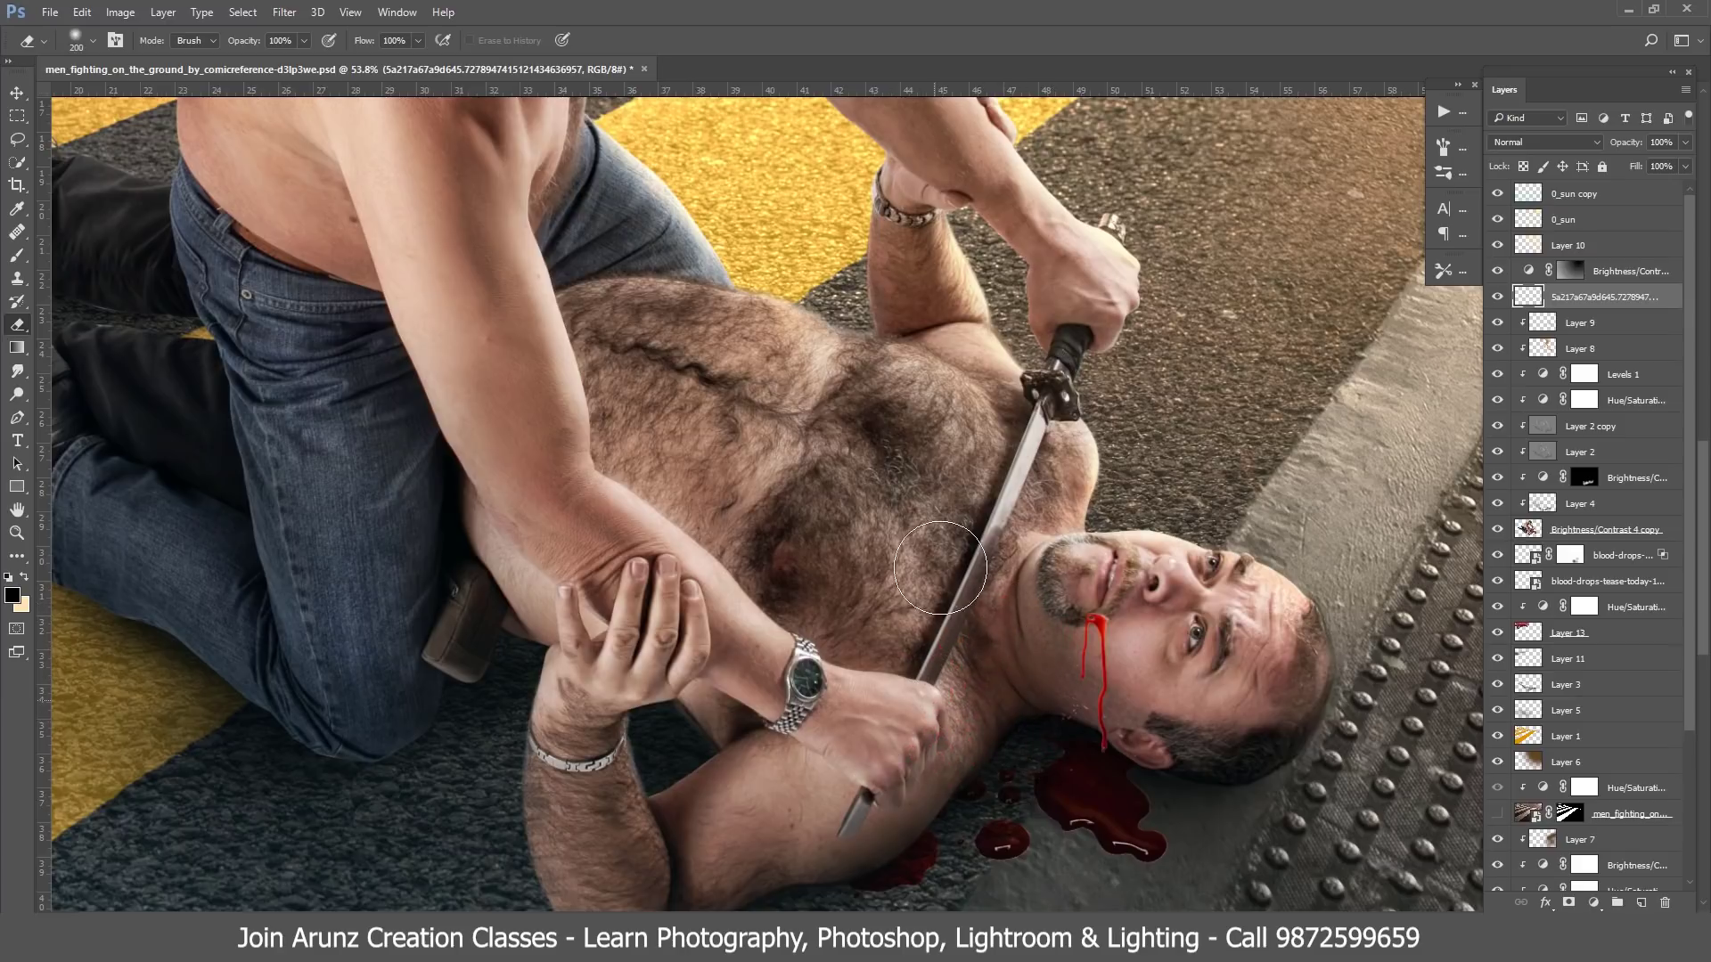
- Shrink and reshape the remaining drip, moving it up toward the mouth corner
{"action": "key", "text": "ctrl+t"}
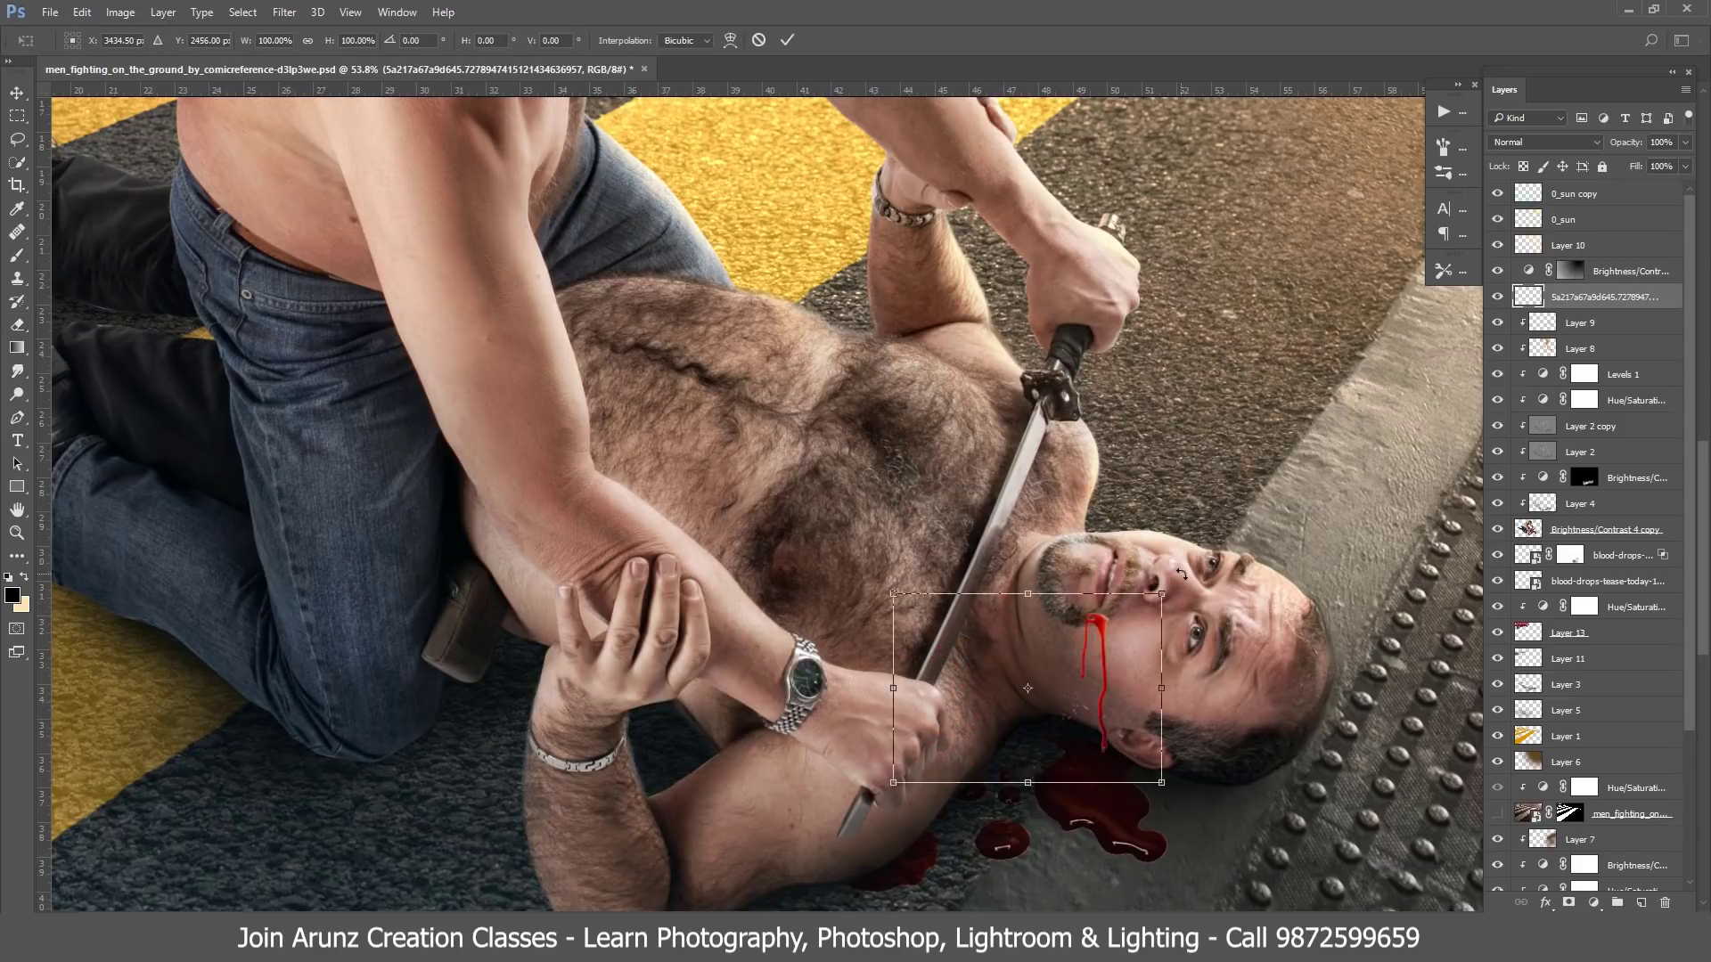
{"action": "left_click_drag", "start_coordinate": [1153, 603], "coordinate": [1140, 613]}
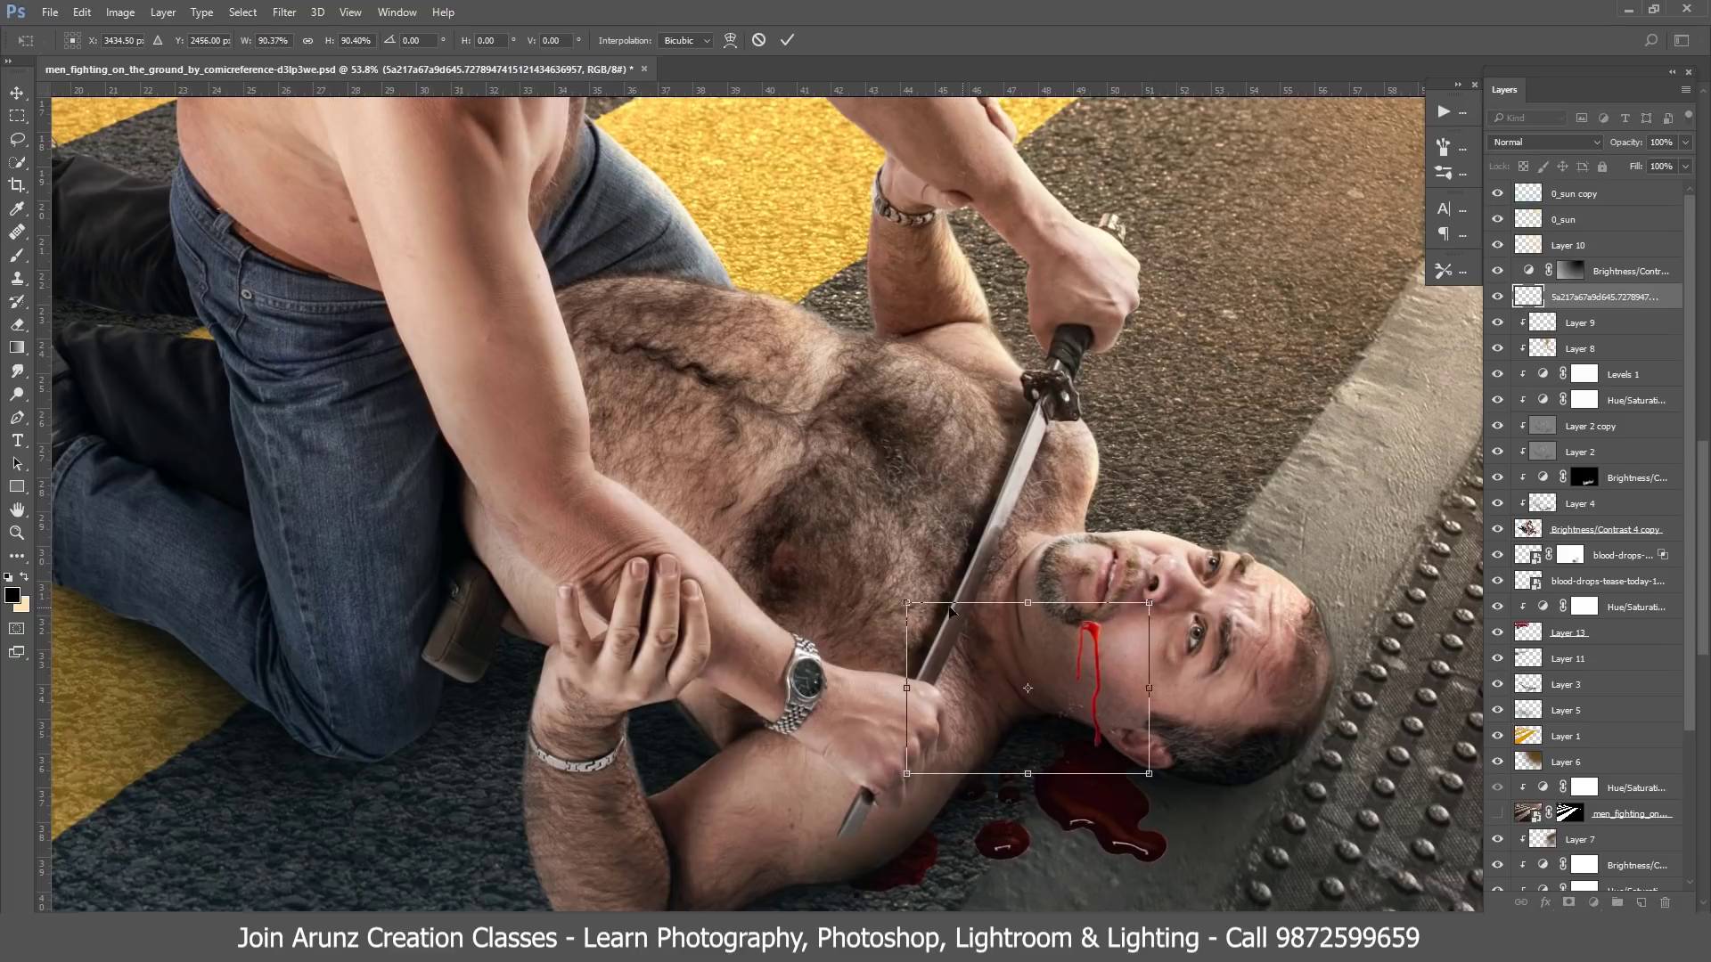
{"action": "left_click_drag", "start_coordinate": [915, 605], "coordinate": [929, 593]}
{"action": "left_click_drag", "start_coordinate": [1062, 640], "coordinate": [1064, 627]}
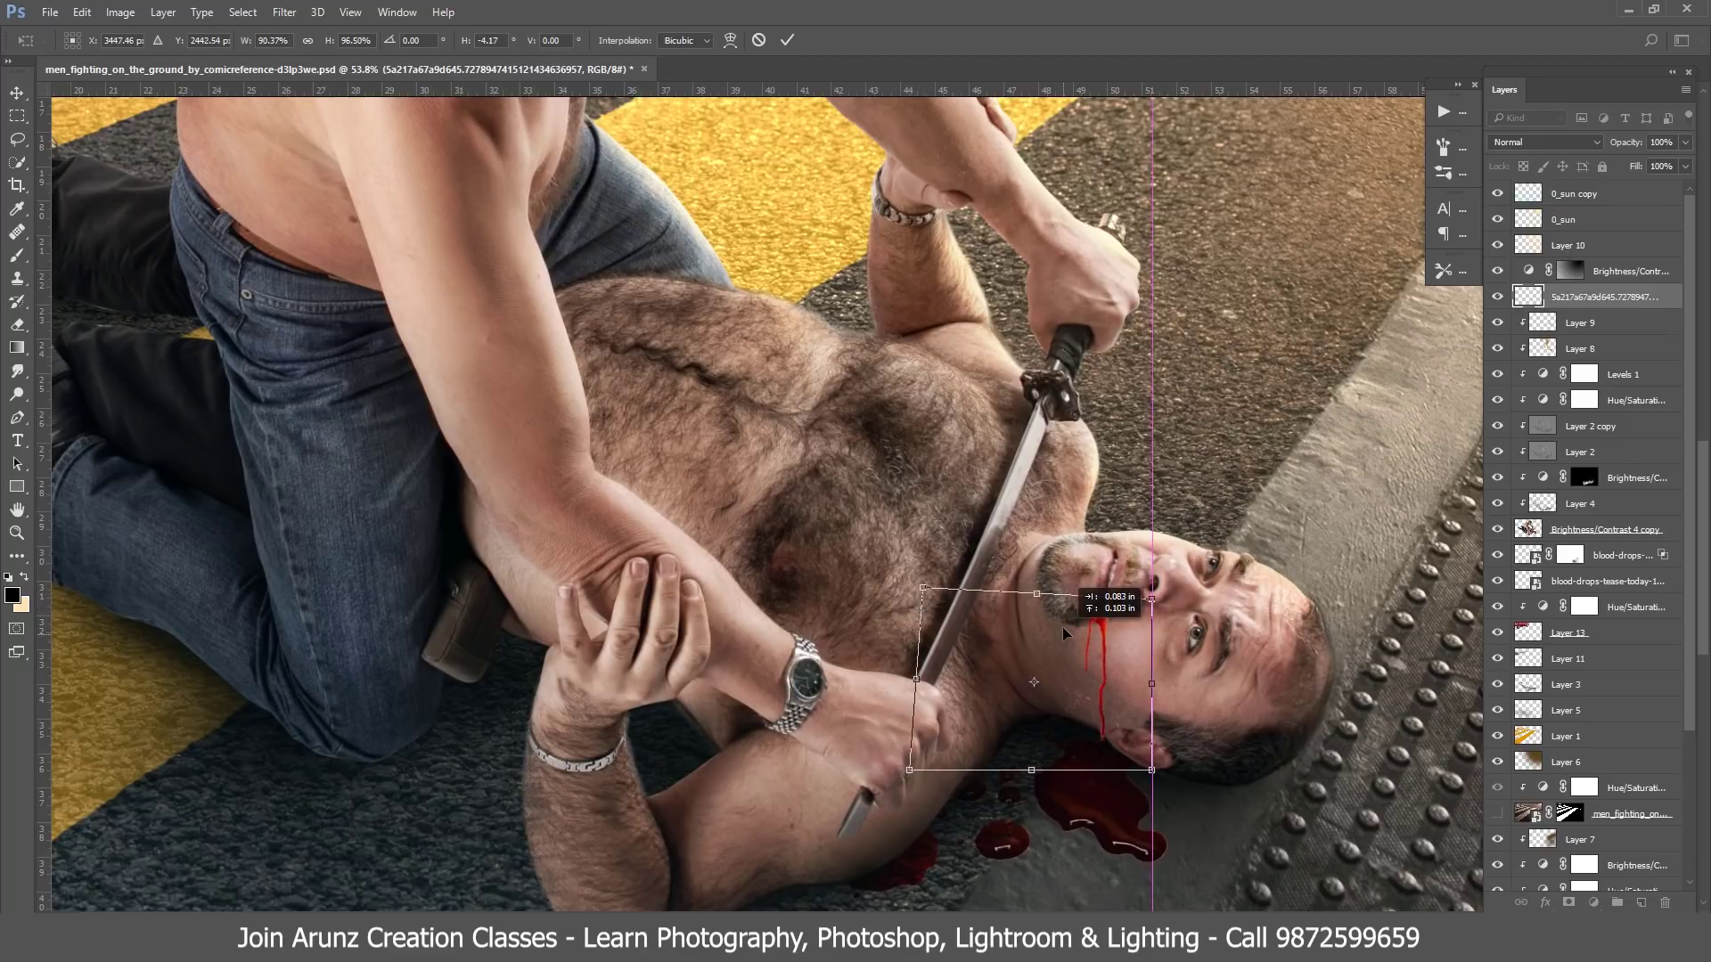
{"action": "key", "text": "Return"}
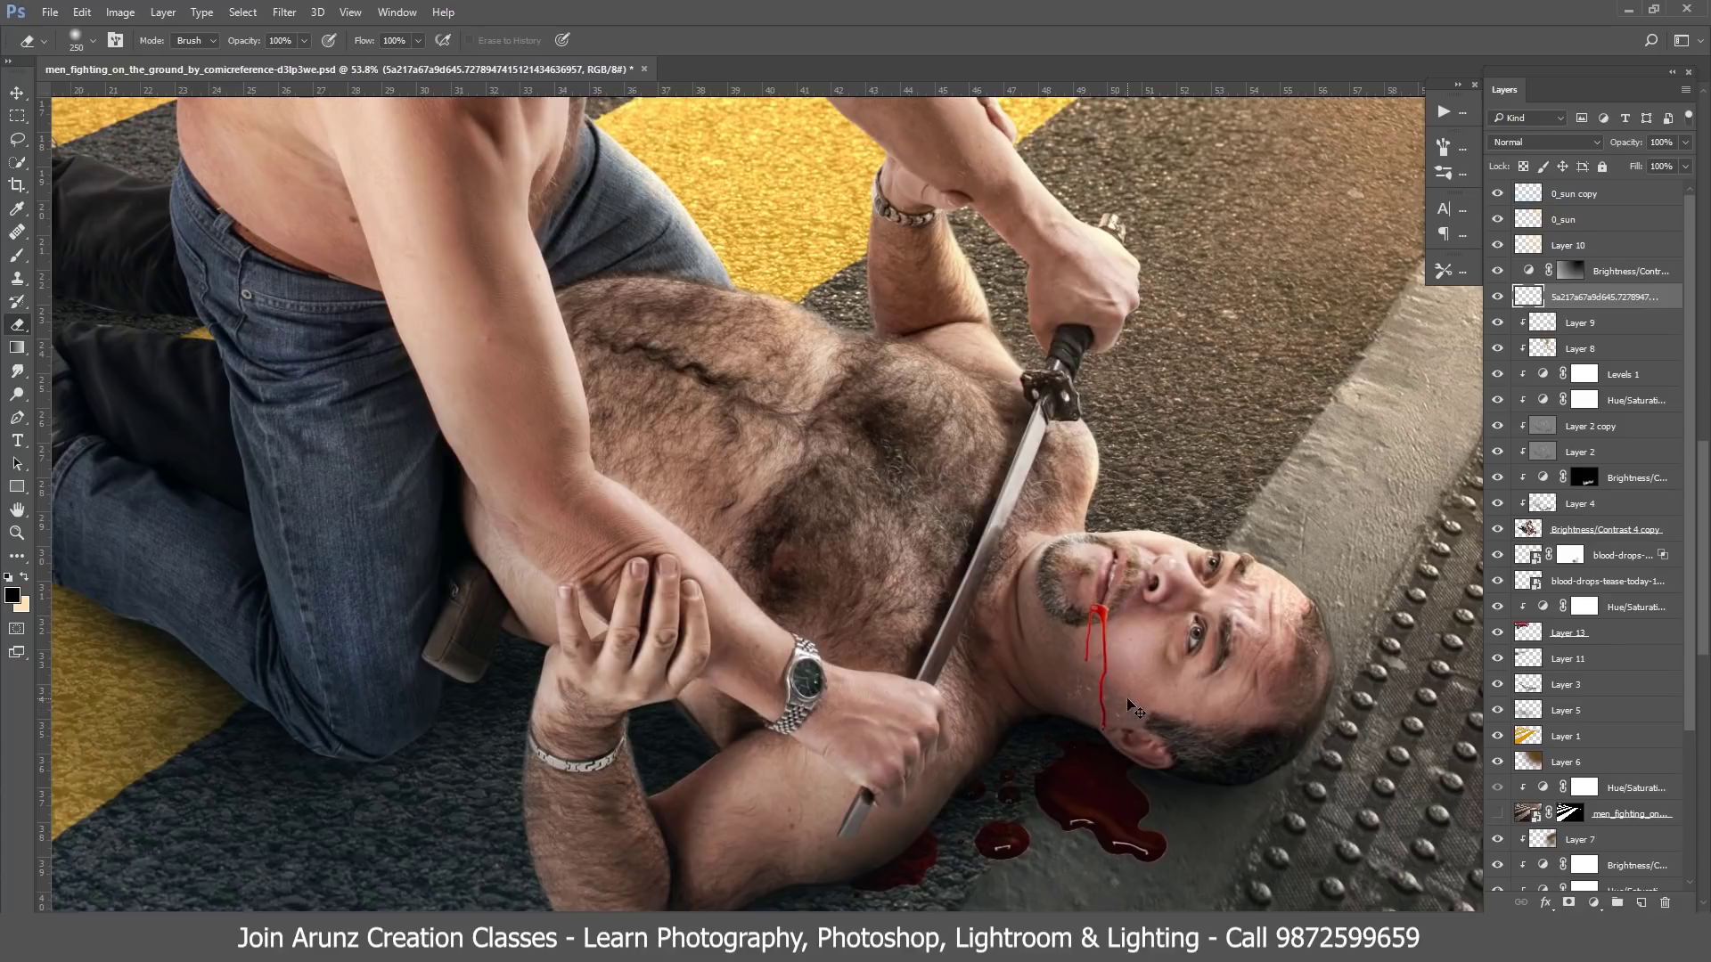
- Stretch the drip longer down the cheek and apply it
{"action": "key", "text": "ctrl+t"}
{"action": "left_click_drag", "start_coordinate": [1033, 763], "coordinate": [1029, 782]}
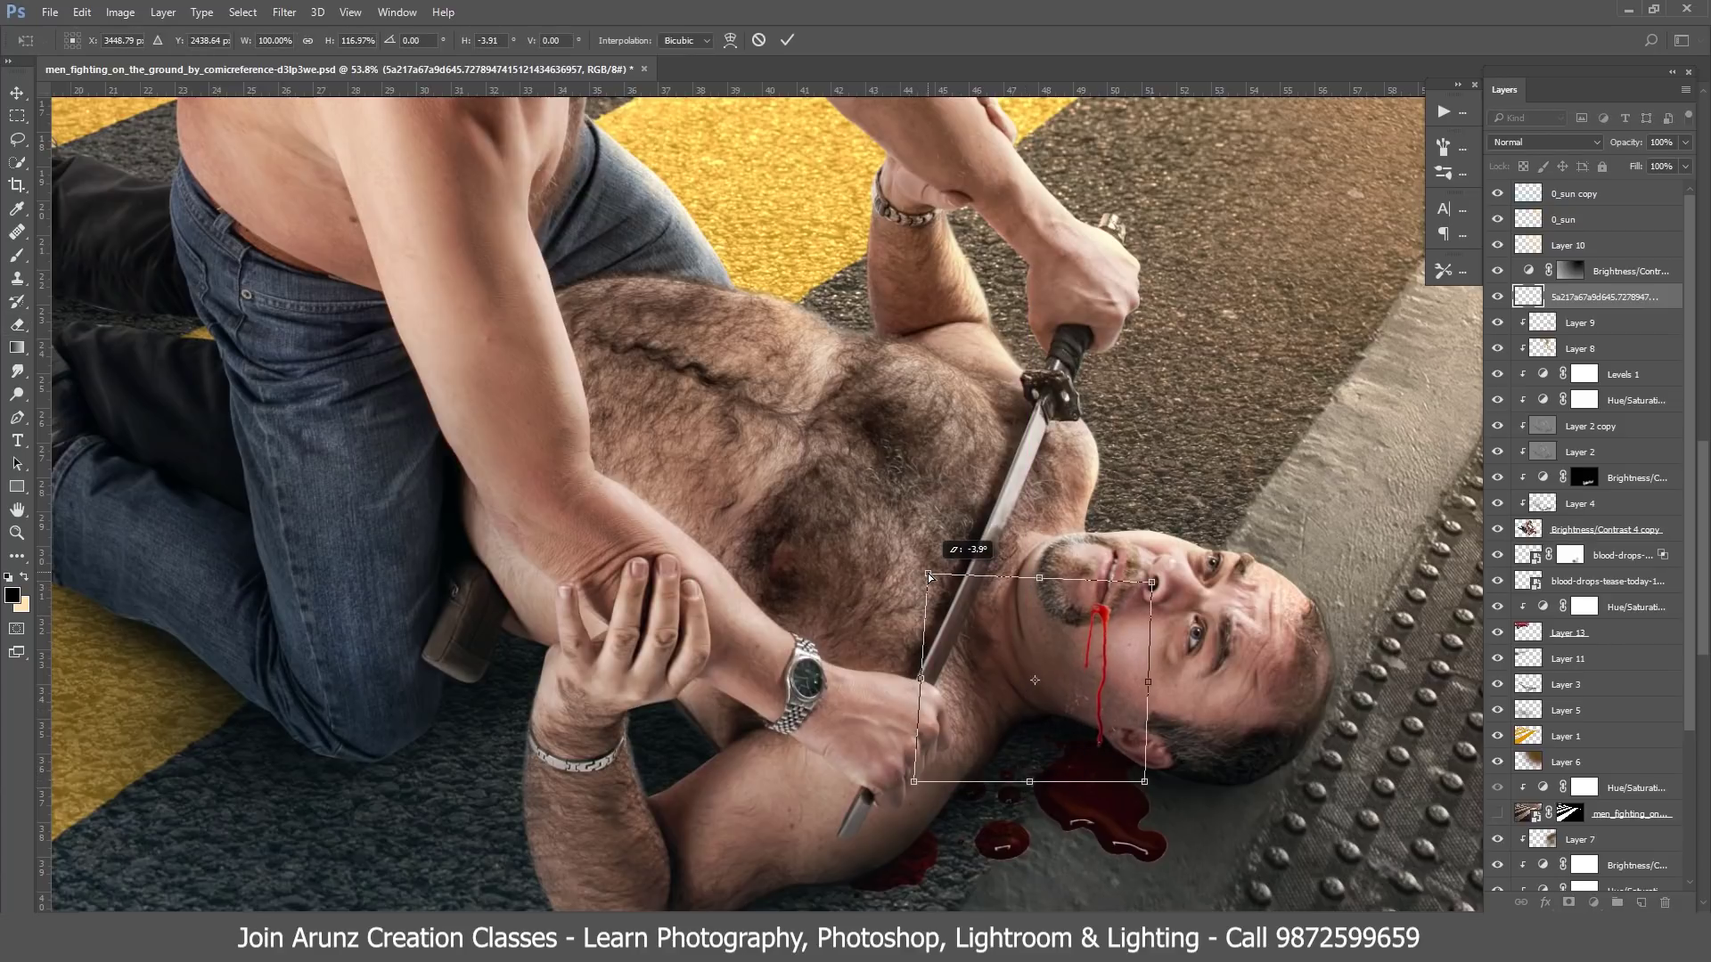
{"action": "key", "text": "Return"}
{"action": "key", "text": "e"}
{"action": "scroll", "coordinate": [1145, 628], "scroll_direction": "up", "scroll_amount": 2}
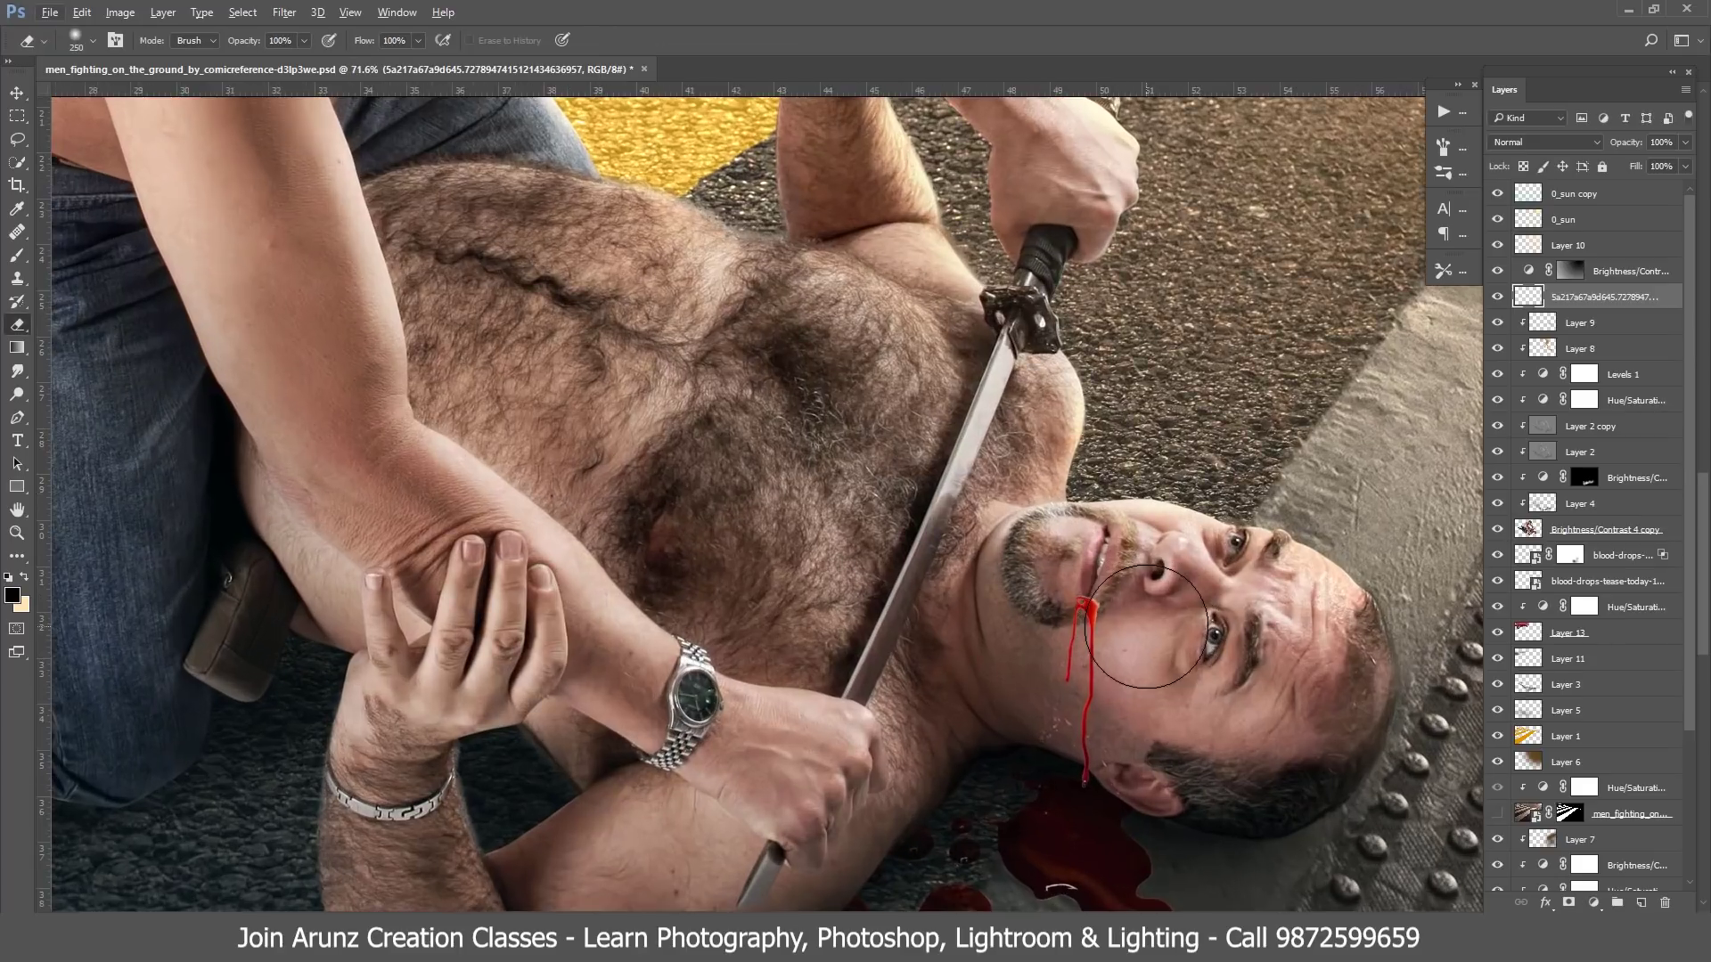
{"action": "key", "text": "bracketleft"}
{"action": "key", "text": "bracketleft"}
{"action": "key", "text": "bracketleft"}
{"action": "key", "text": "bracketleft"}
{"action": "key", "text": "bracketleft"}
{"action": "key", "text": "bracketleft"}
{"action": "key", "text": "bracketleft"}
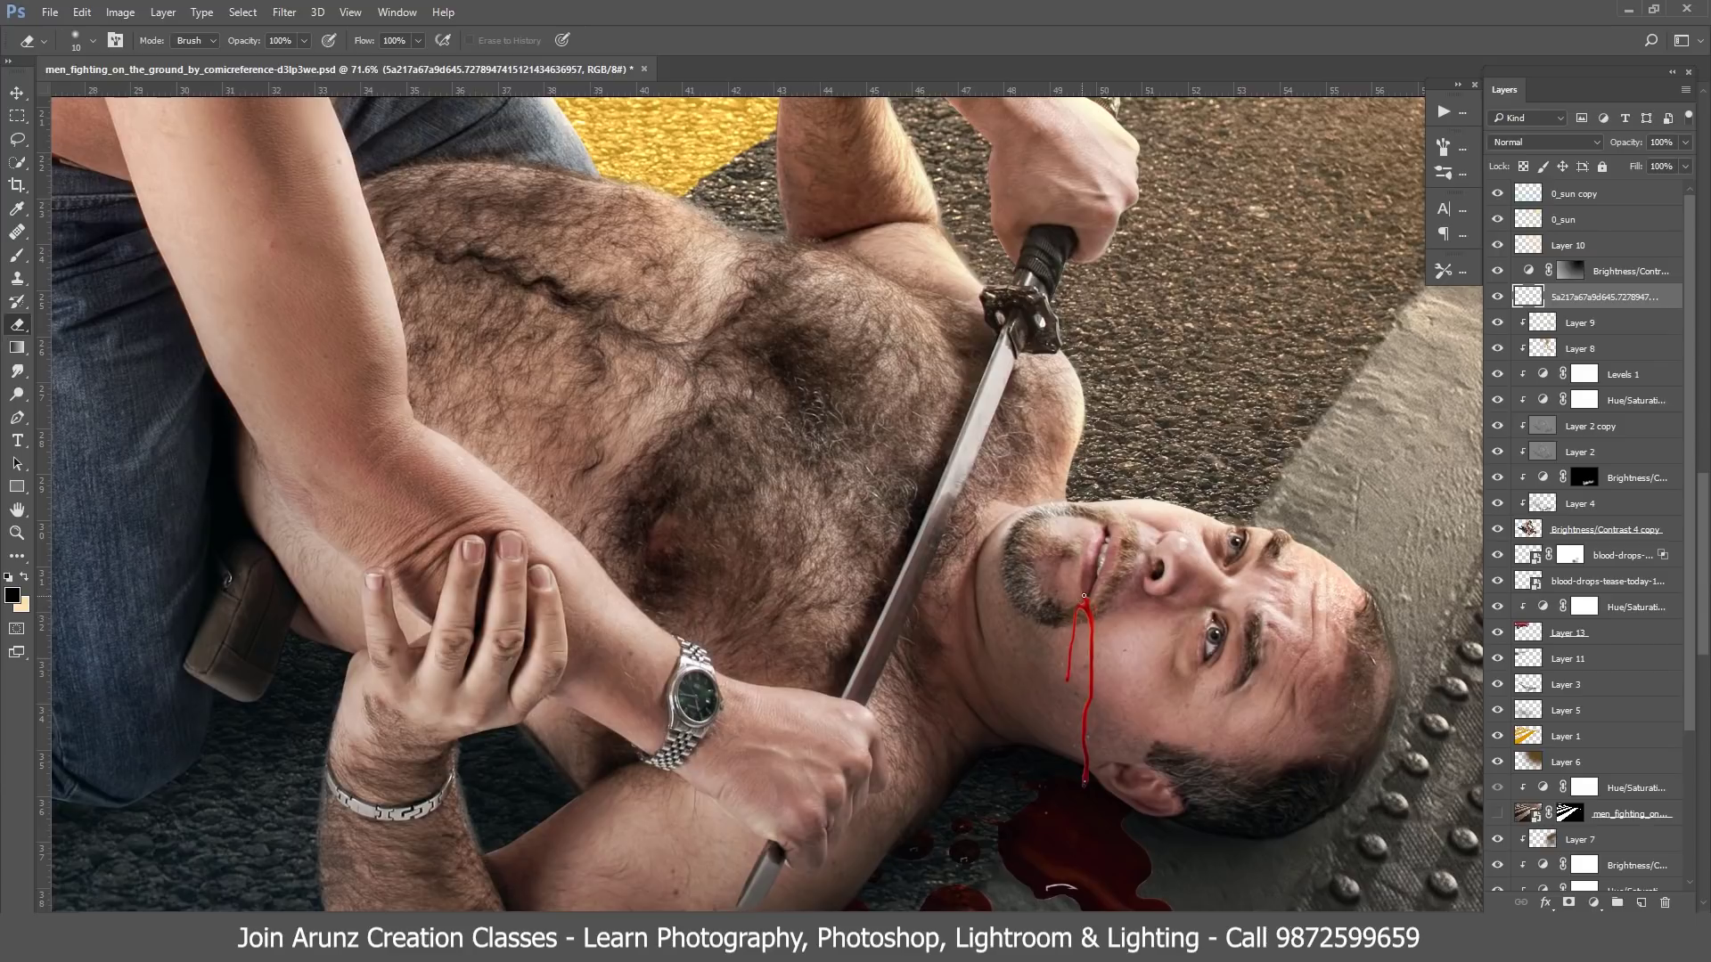
- Switch the blood layer on the man's face to Multiply after briefly trying Darken
{"action": "key", "text": "ctrl+0"}
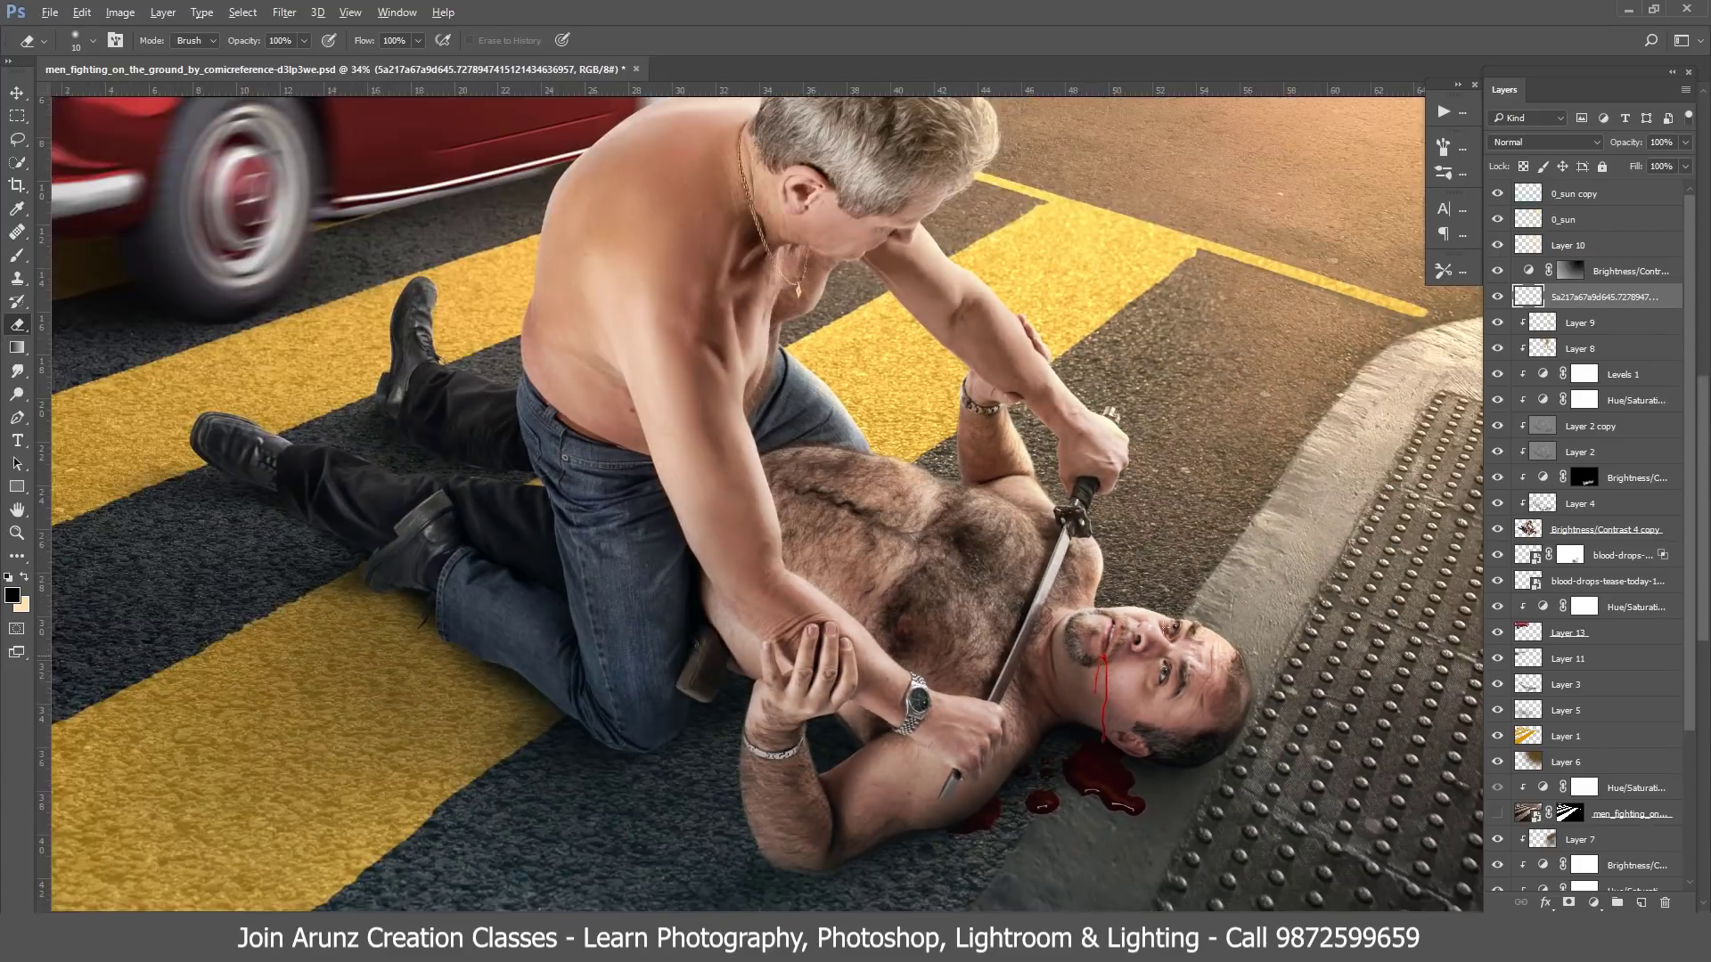
{"action": "left_click", "coordinate": [1546, 143]}
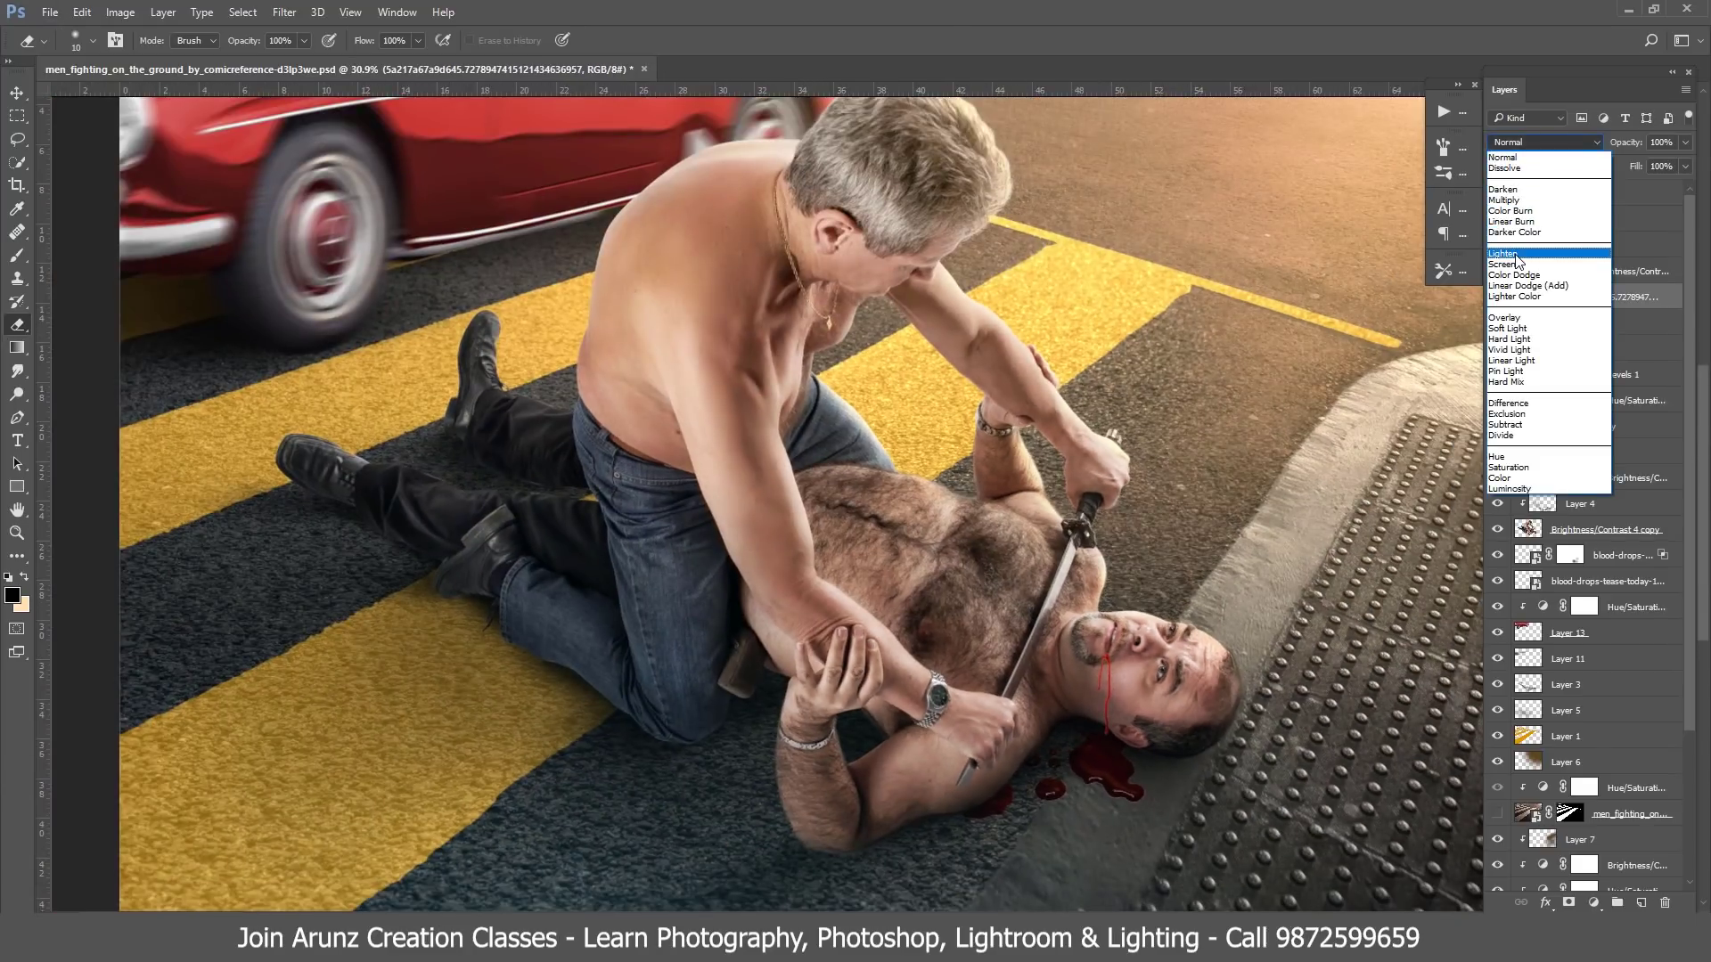
{"action": "left_click", "coordinate": [1523, 199]}
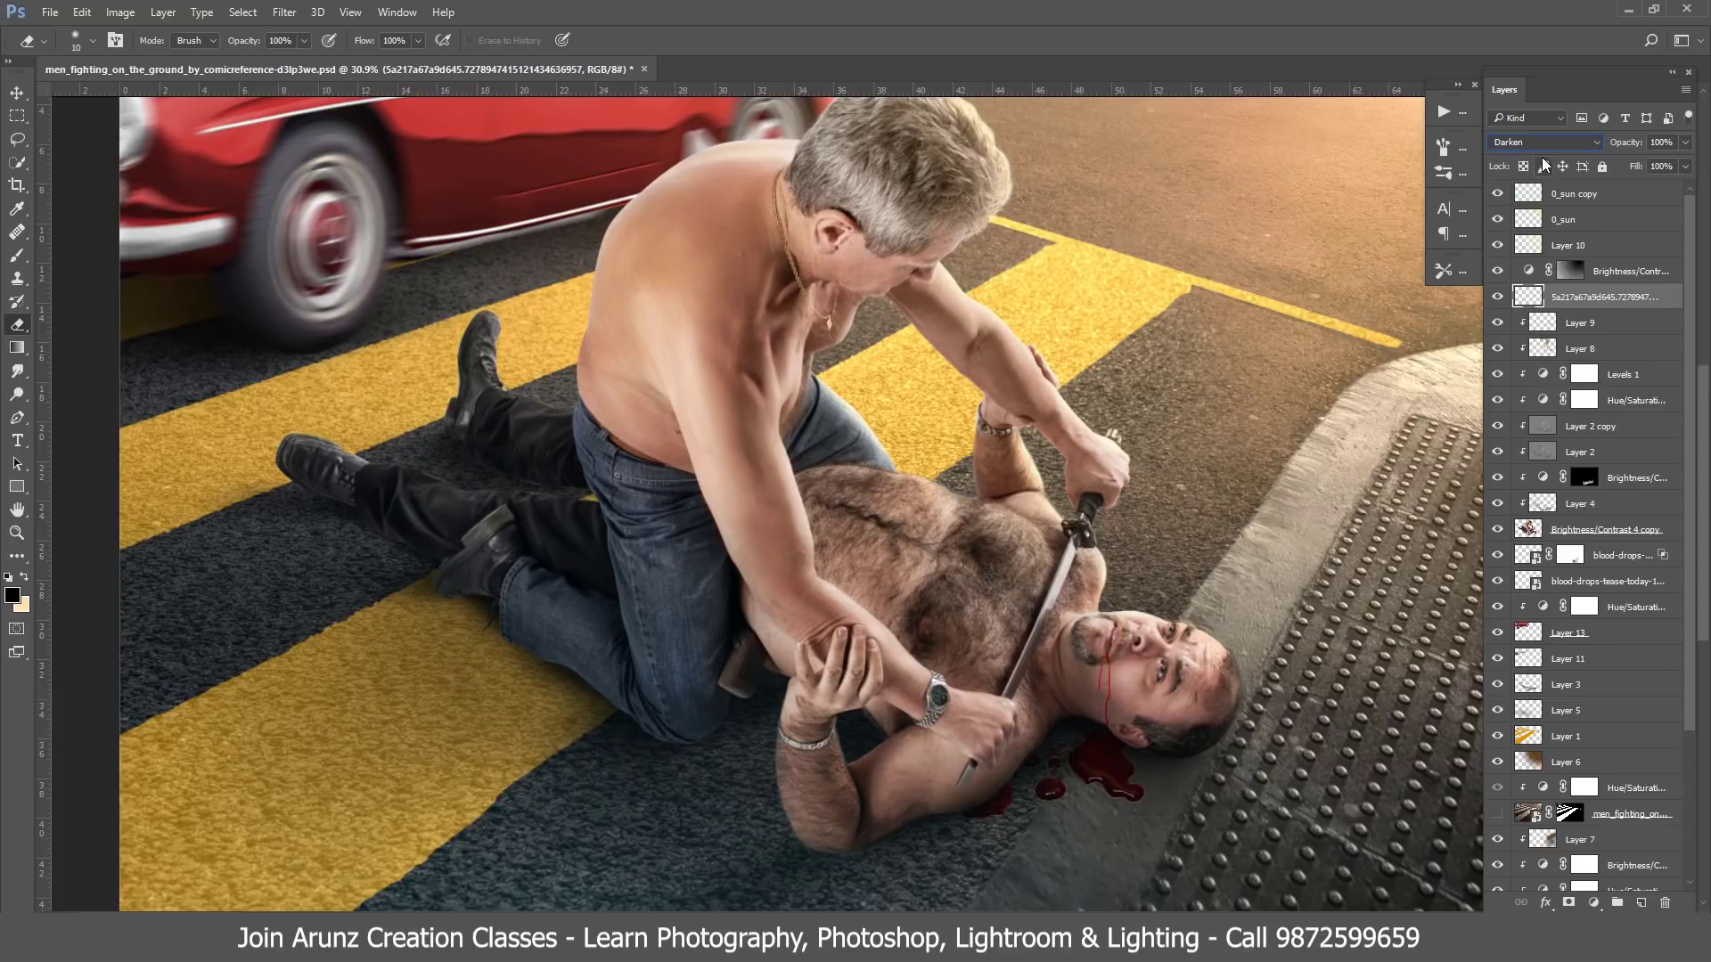
{"action": "left_click", "coordinate": [1543, 143]}
{"action": "left_click", "coordinate": [1536, 210]}
{"action": "scroll", "coordinate": [1185, 572], "scroll_direction": "down", "scroll_amount": 2}
{"action": "scroll", "coordinate": [1179, 656], "scroll_direction": "up", "scroll_amount": 4}
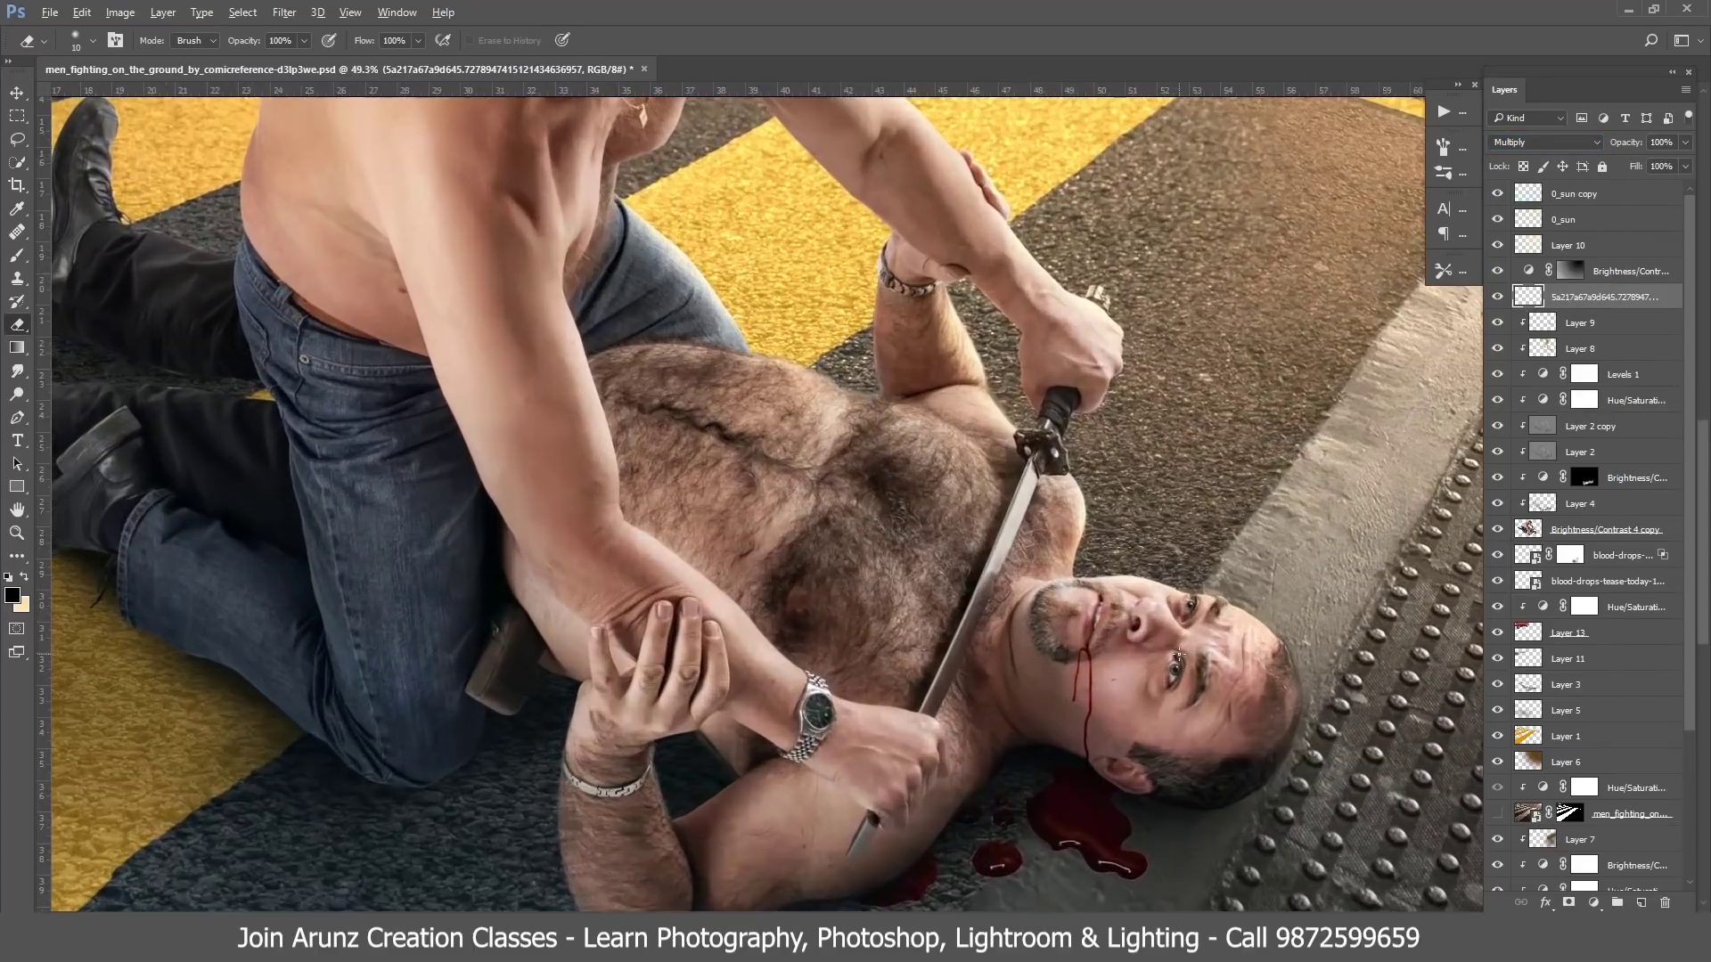
{"action": "left_click_drag", "start_coordinate": [1179, 657], "coordinate": [1134, 635]}
{"action": "scroll", "coordinate": [1057, 617], "scroll_direction": "down", "scroll_amount": 2}
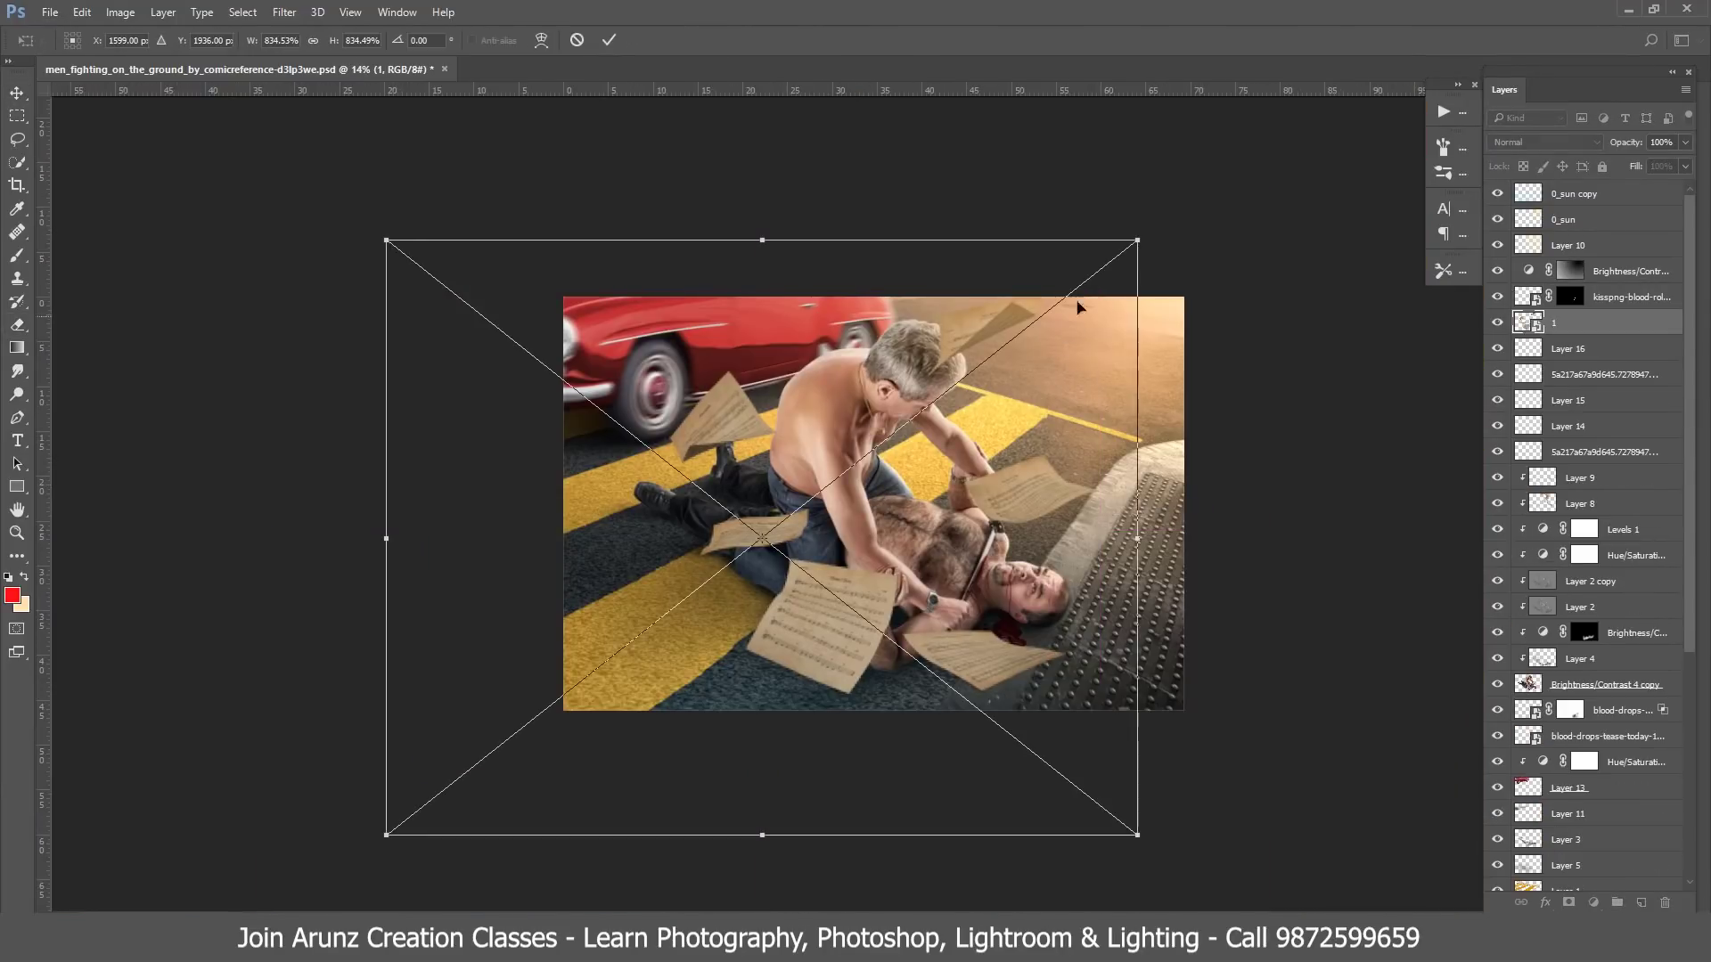
- Shrink the combined sheet-music layer to fit the scene and rasterize it
{"action": "left_click_drag", "start_coordinate": [1023, 332], "coordinate": [1033, 339]}
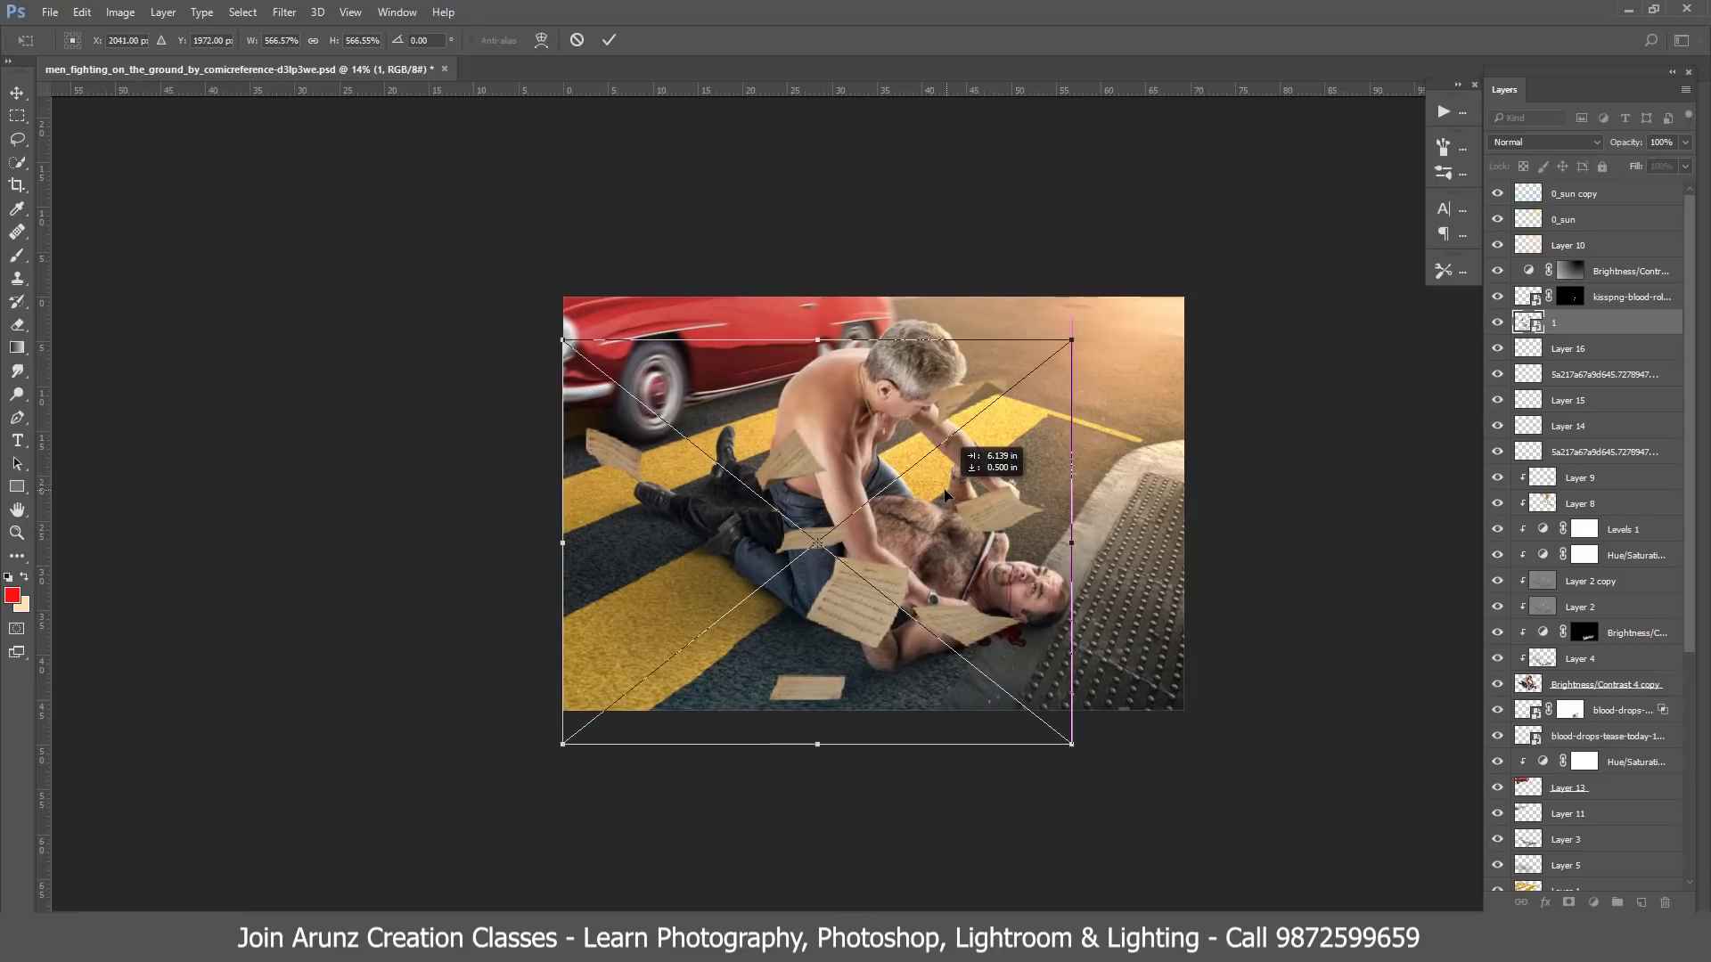
{"action": "key", "text": "Return"}
{"action": "scroll", "coordinate": [959, 514], "scroll_direction": "up", "scroll_amount": 1}
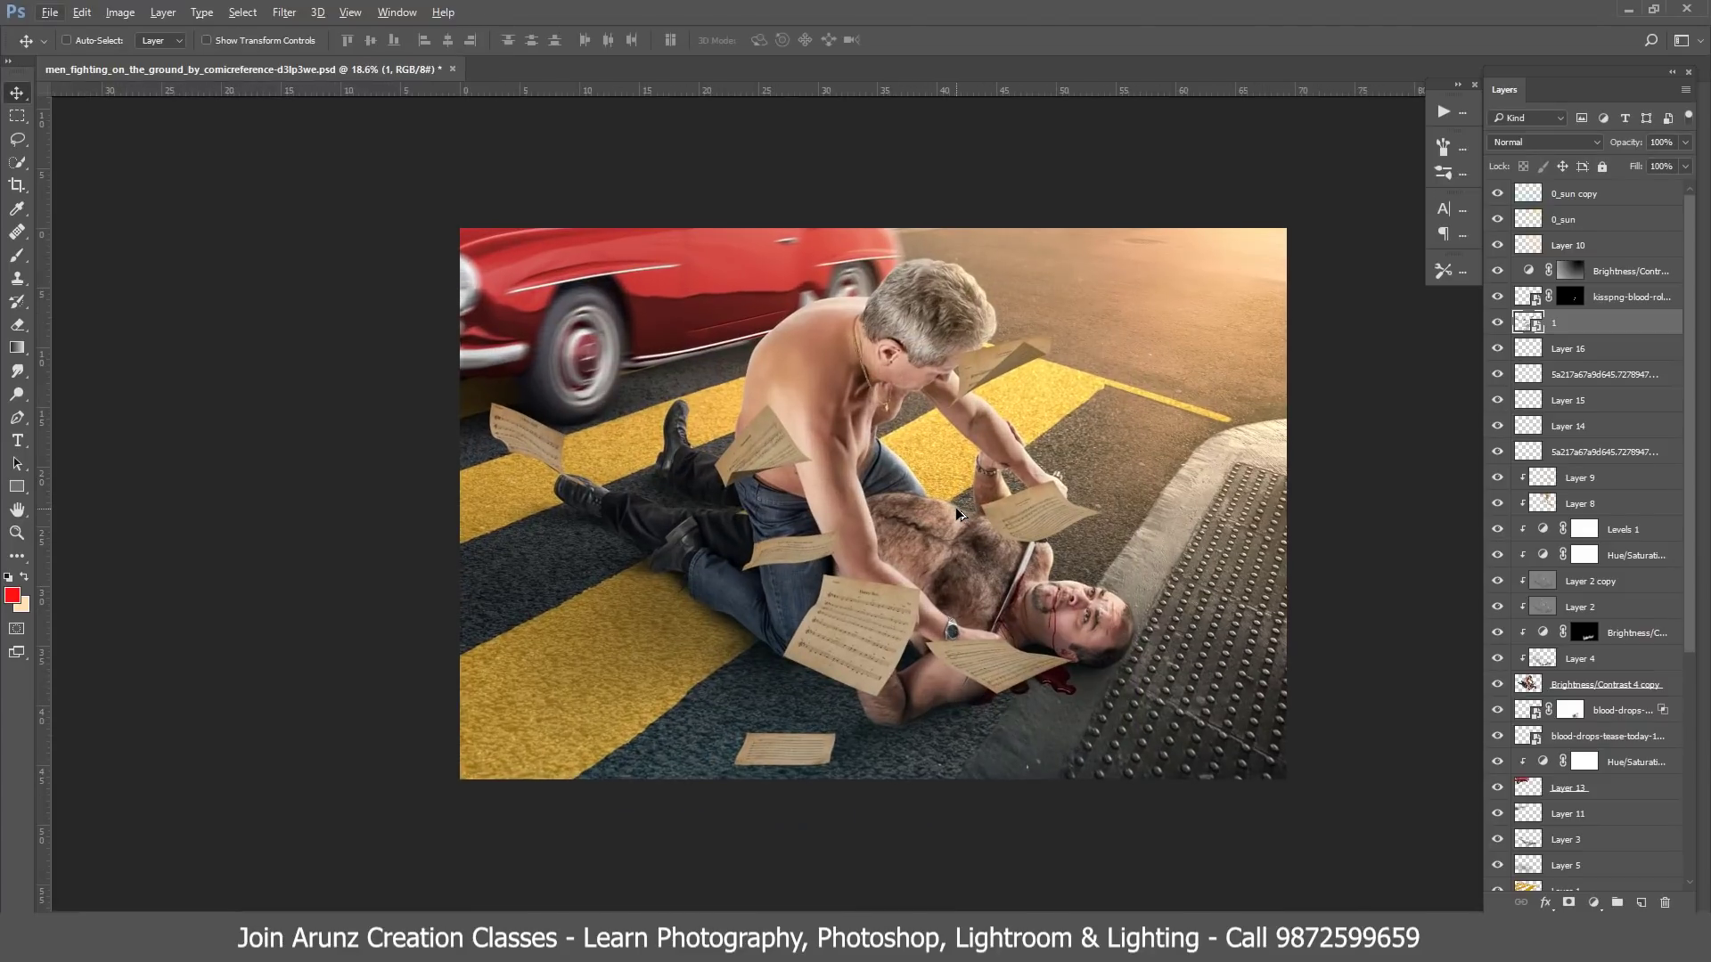
{"action": "right_click", "coordinate": [1601, 329]}
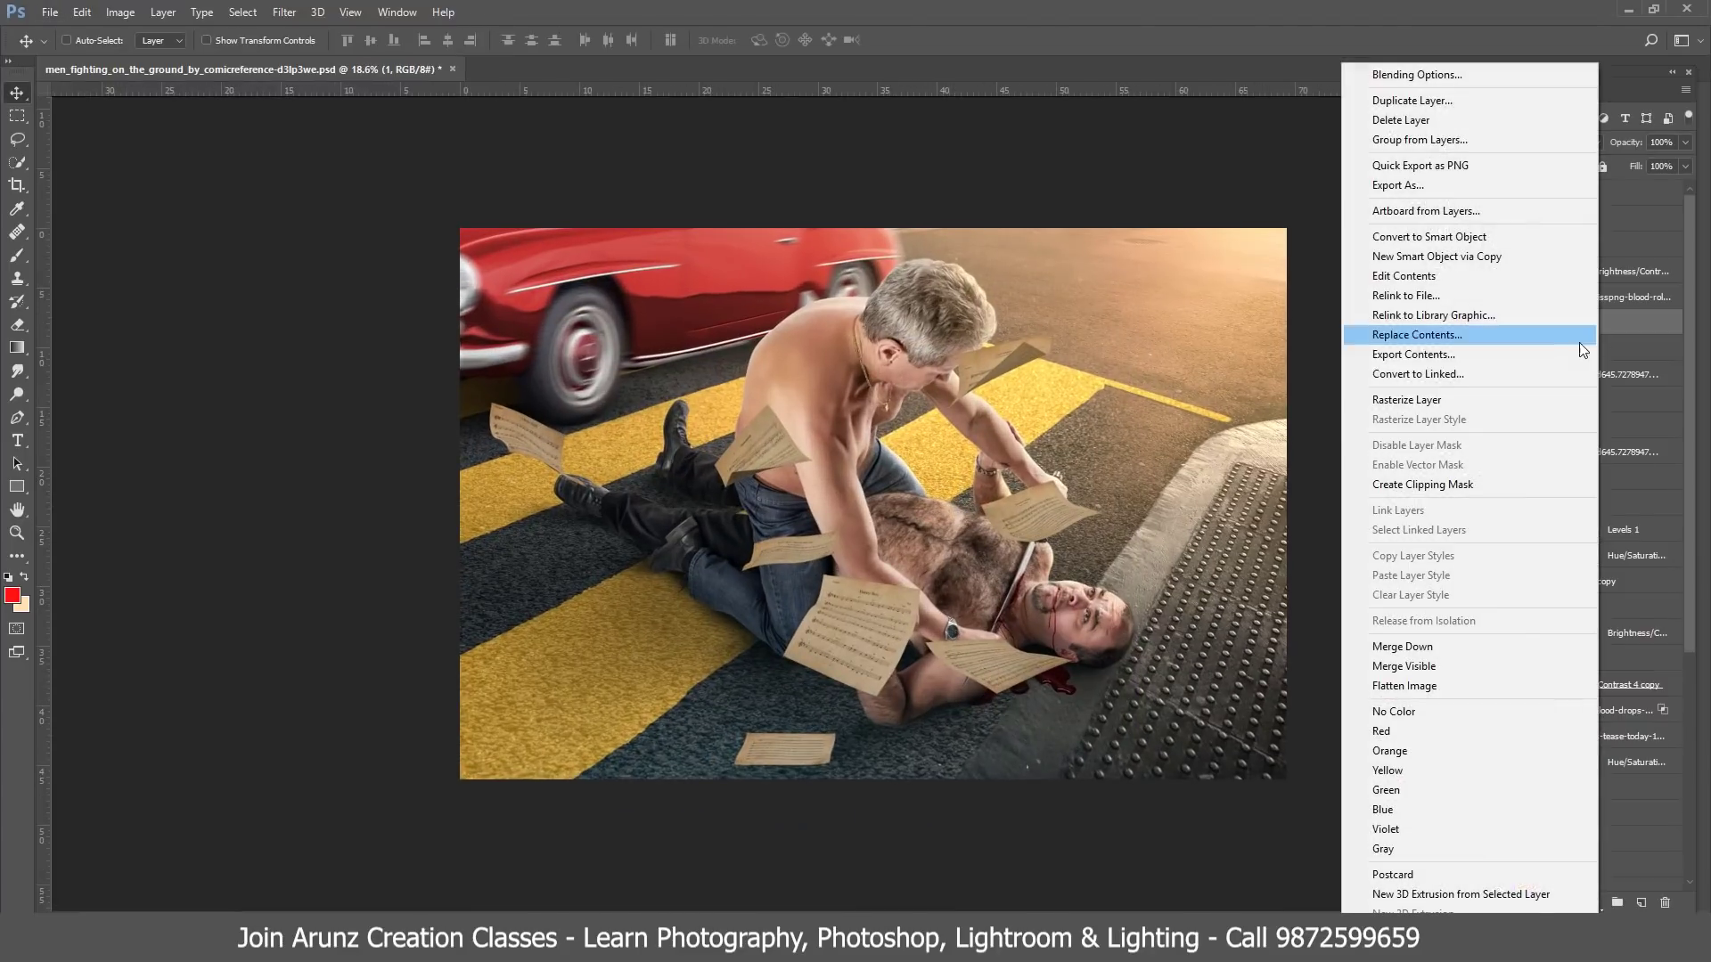
{"action": "left_click", "coordinate": [1475, 401]}
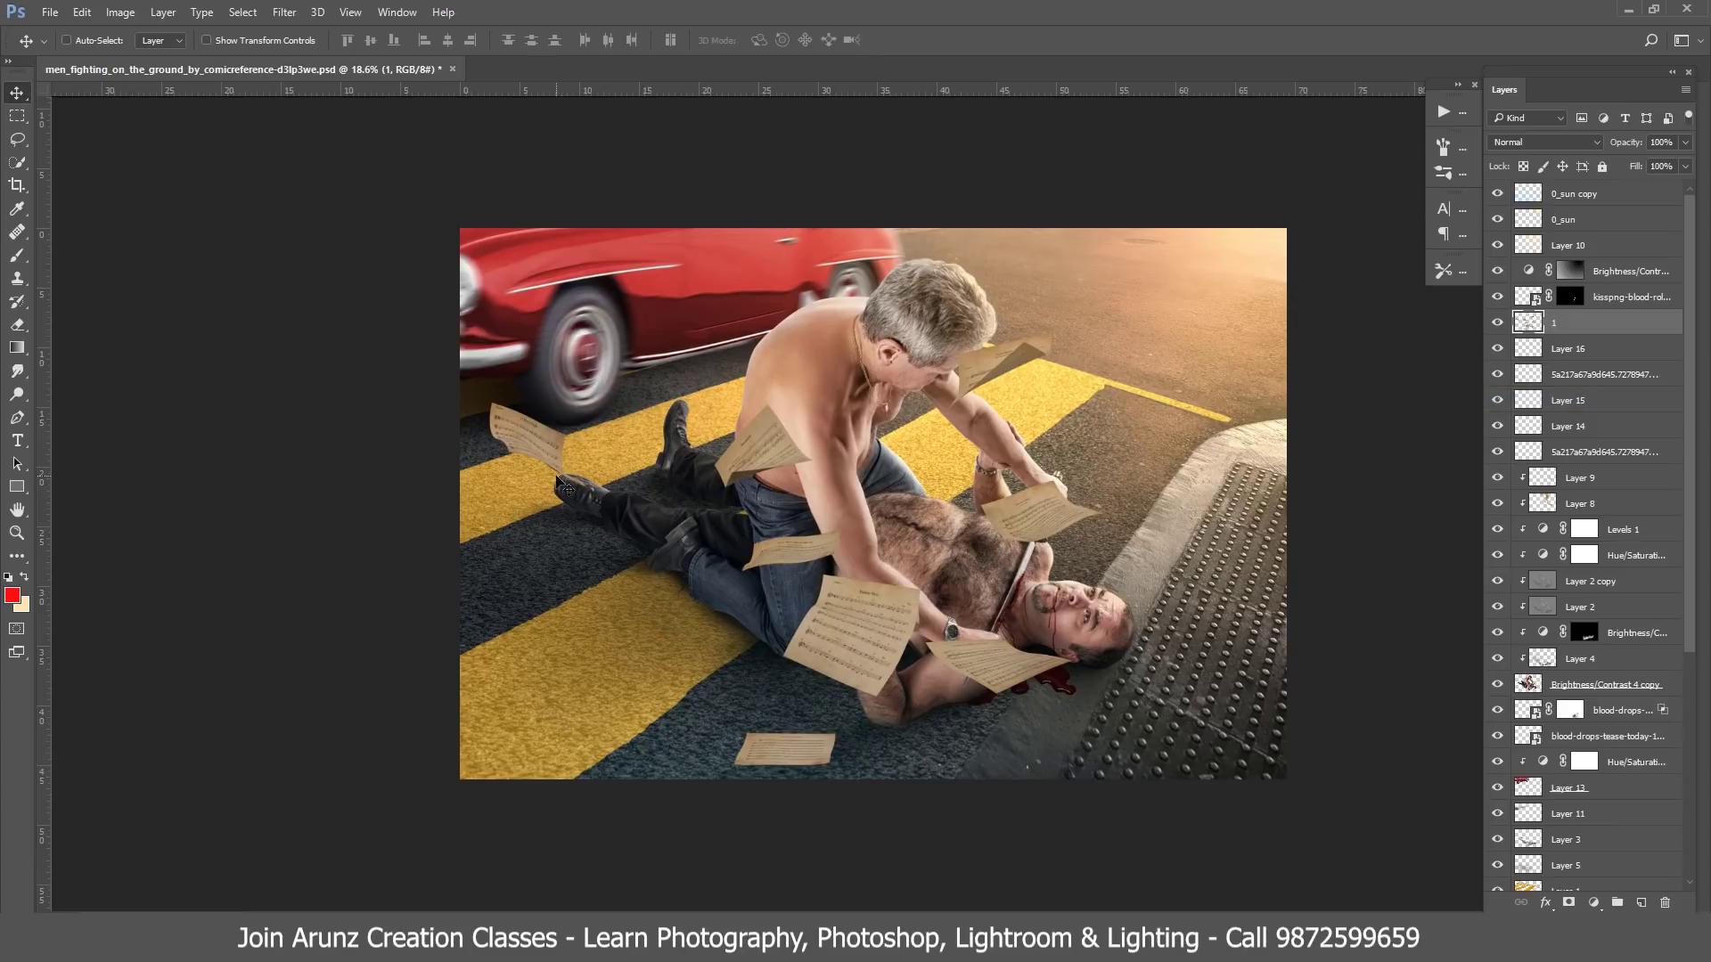
- Lasso the first three paper sheets and cut each onto its own layer
{"action": "left_click", "coordinate": [17, 139]}
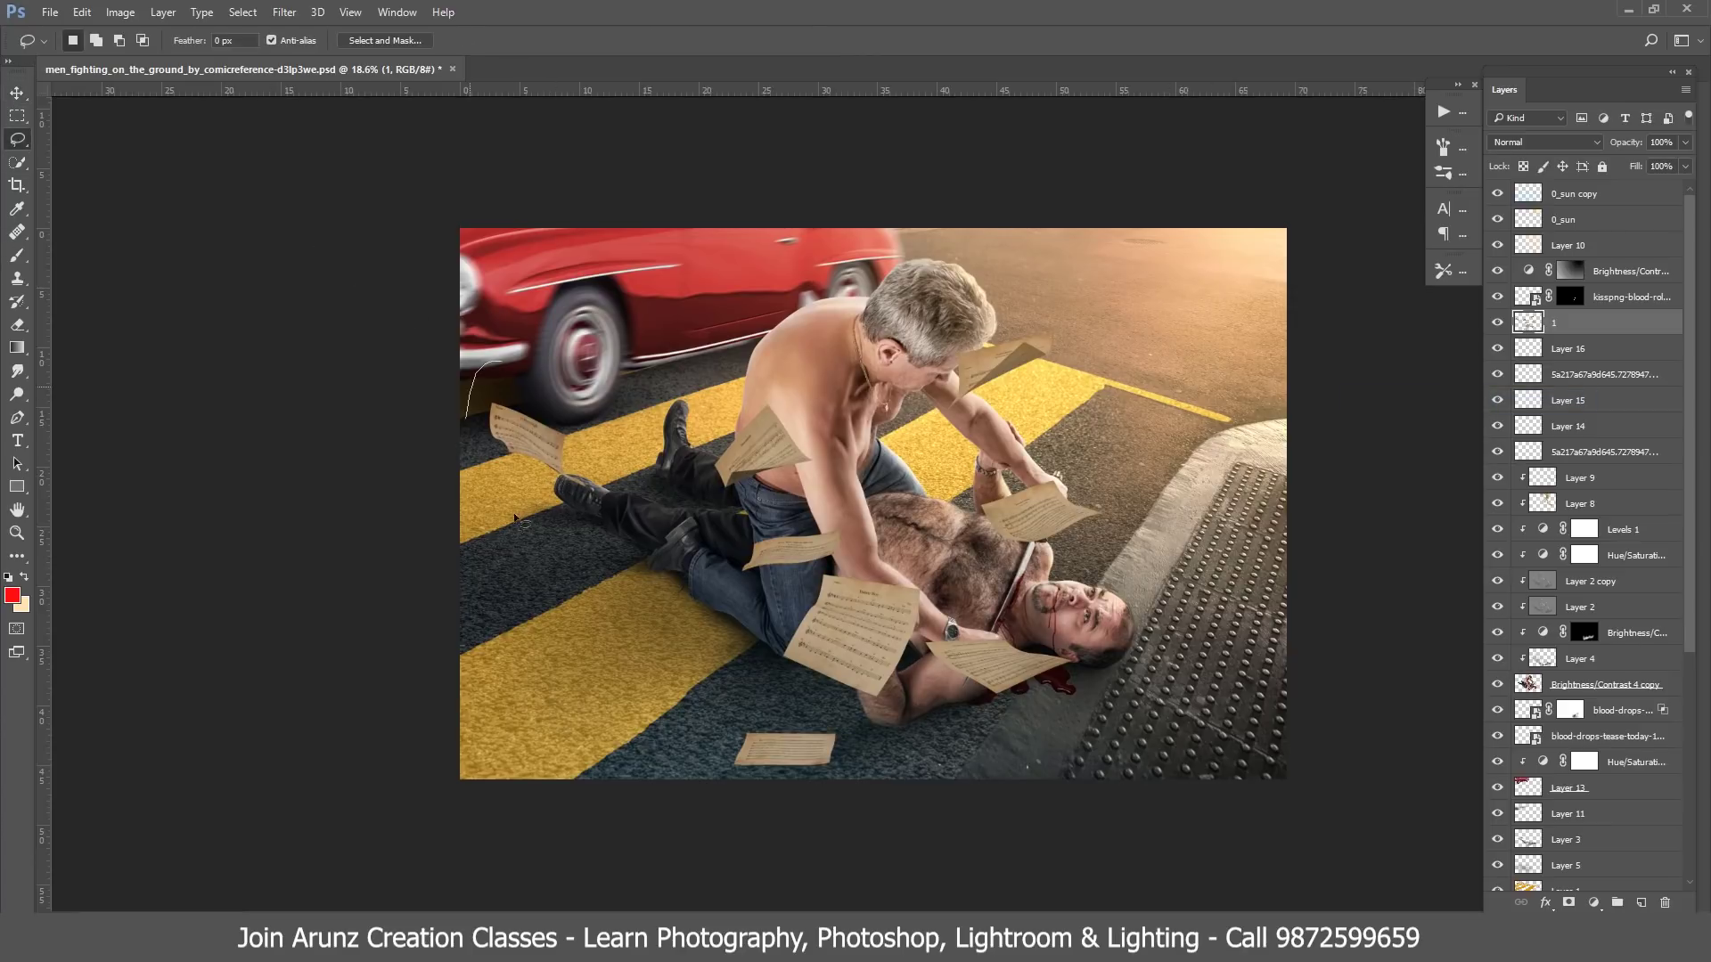
{"action": "left_click_drag", "start_coordinate": [519, 315], "coordinate": [496, 402]}
{"action": "key", "text": "ctrl+j"}
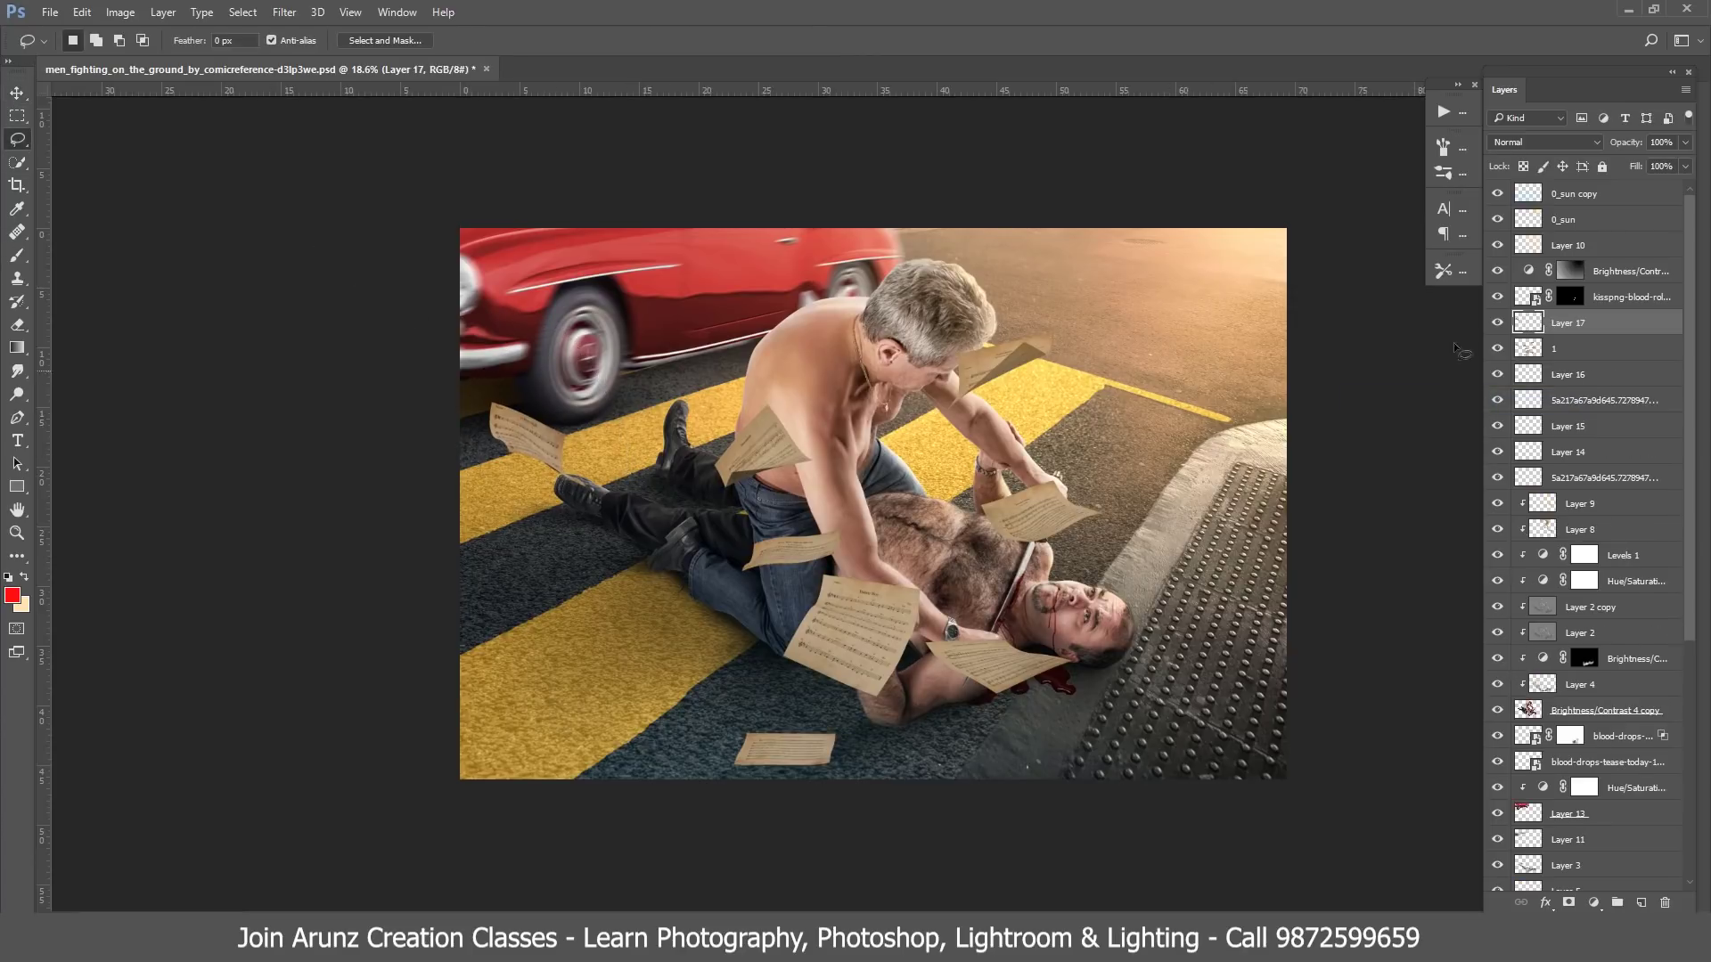
{"action": "left_click", "coordinate": [1558, 350]}
{"action": "left_click_drag", "start_coordinate": [769, 450], "coordinate": [722, 460]}
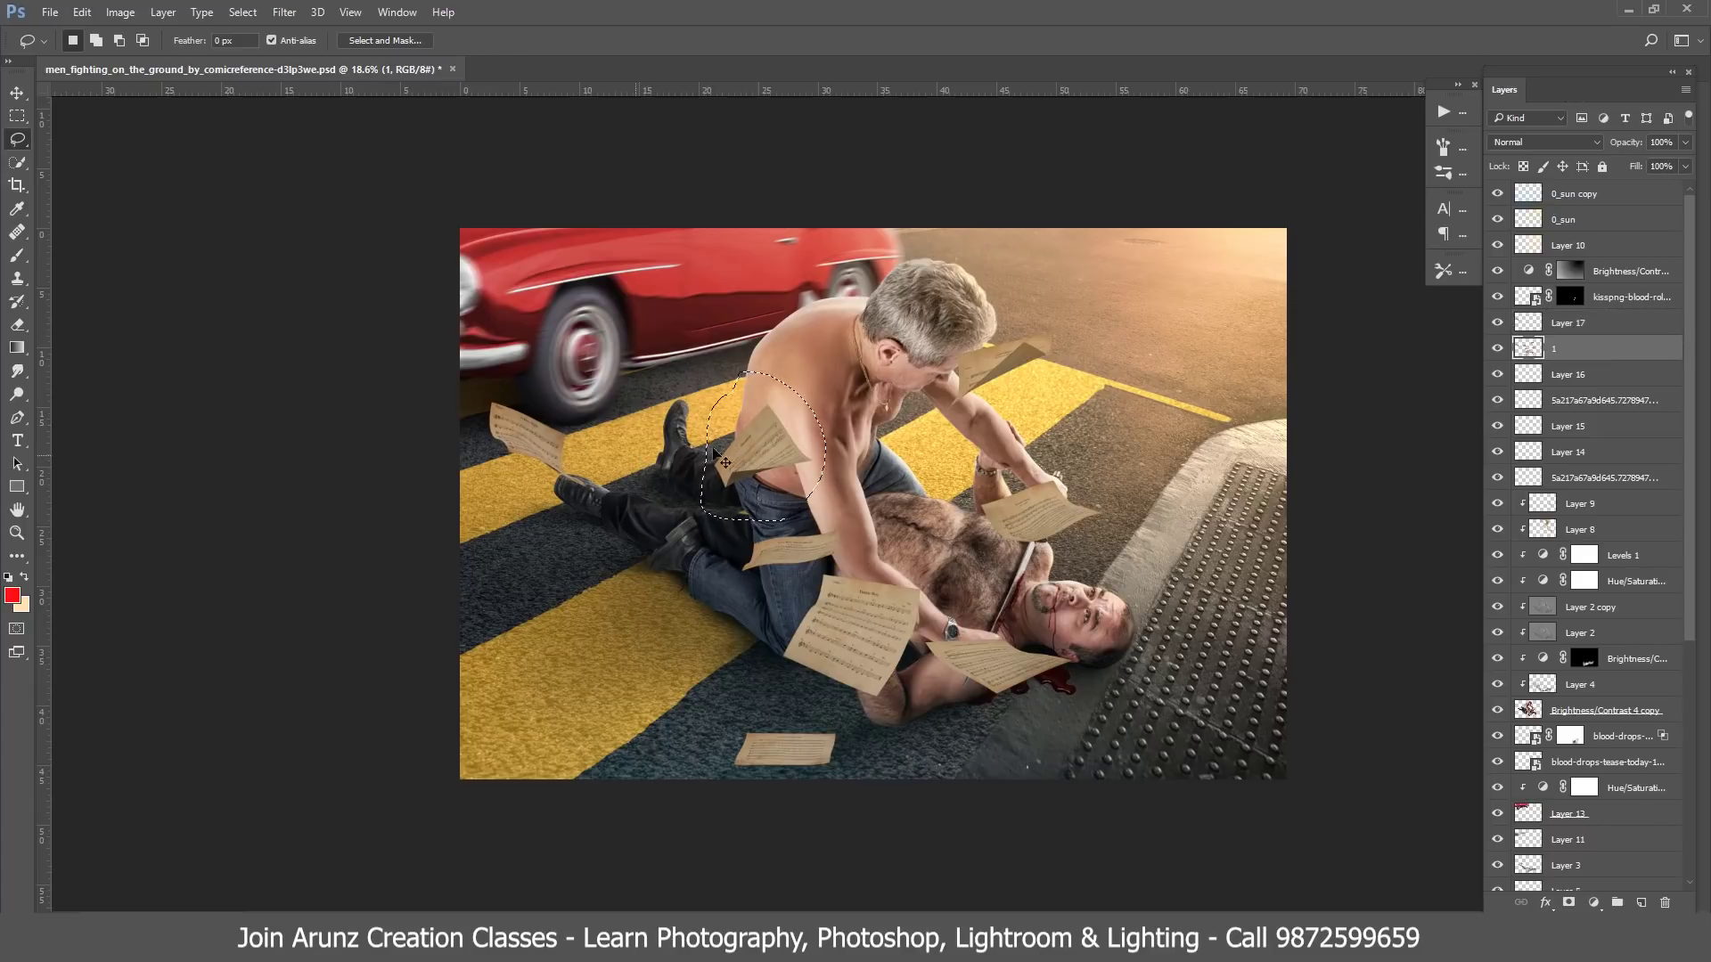
{"action": "key", "text": "ctrl+j"}
{"action": "left_click", "coordinate": [1569, 382]}
{"action": "mouse_move", "coordinate": [775, 517]}
{"action": "left_mouse_down"}
{"action": "mouse_move", "coordinate": [713, 557]}
{"action": "mouse_move", "coordinate": [930, 572]}
{"action": "left_mouse_up"}
{"action": "key", "text": "ctrl+j"}
- Cut three more sheets, including the one near the man's face, onto separate layers
{"action": "left_click", "coordinate": [1580, 405]}
{"action": "key", "text": "ctrl+j"}
{"action": "left_click", "coordinate": [1569, 426]}
{"action": "left_click_drag", "start_coordinate": [1109, 624], "coordinate": [1114, 622]}
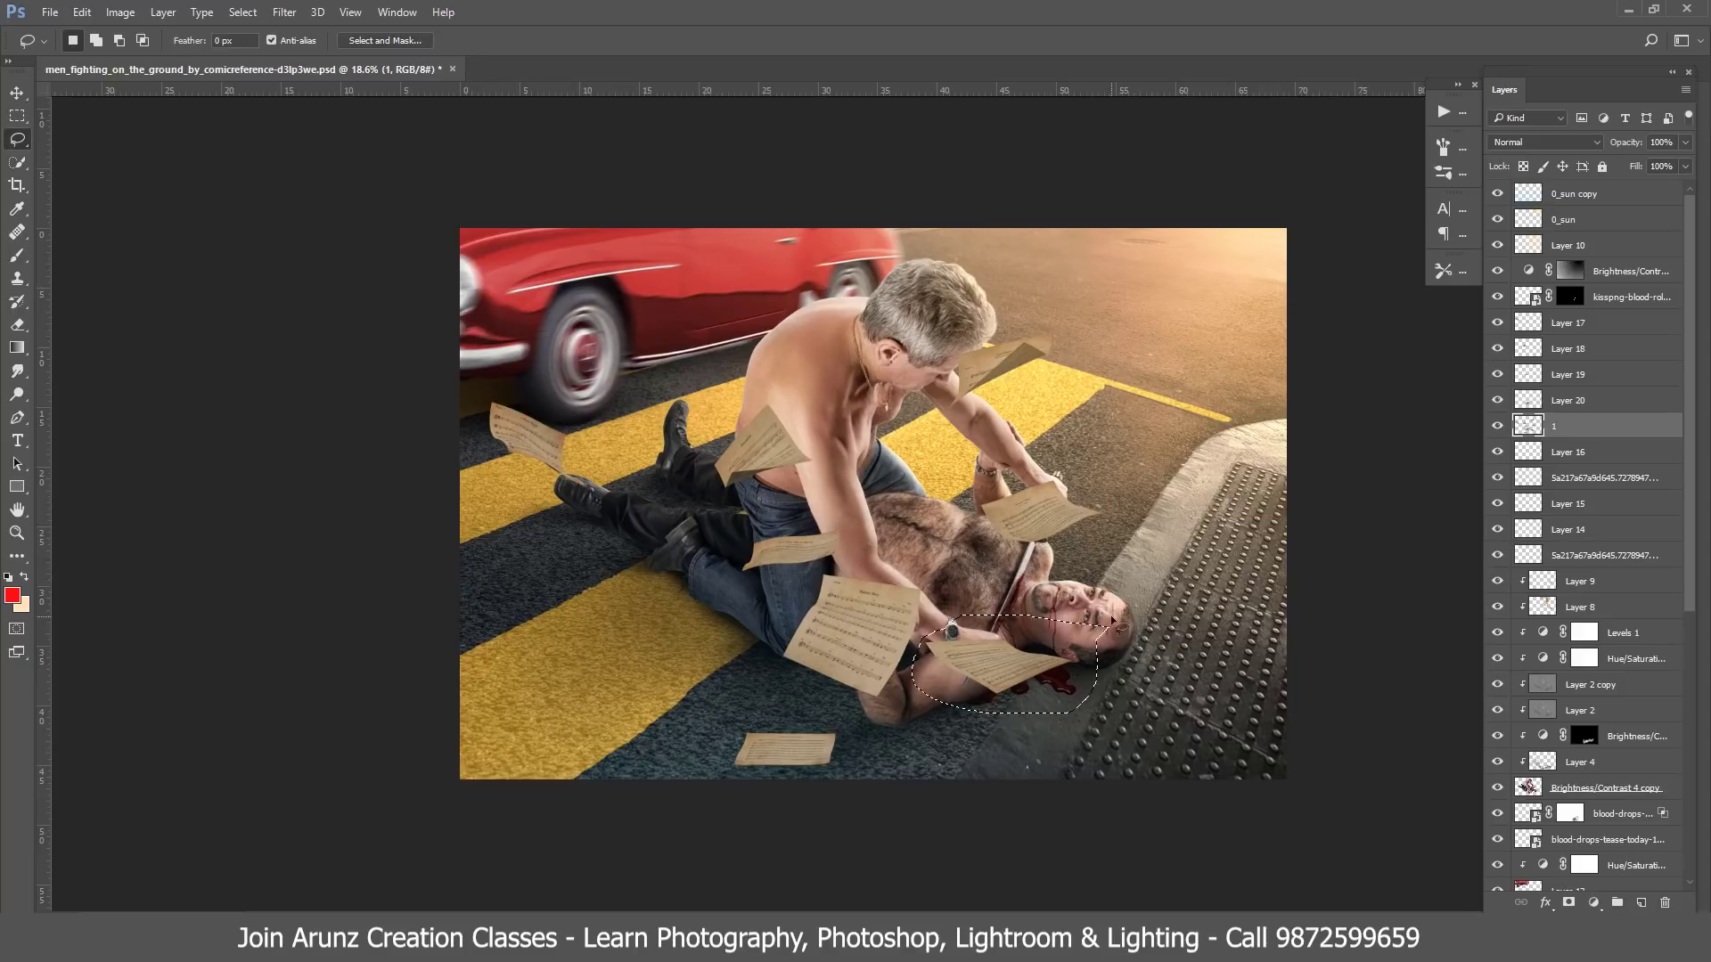
{"action": "key", "text": "ctrl+j"}
{"action": "left_click", "coordinate": [1566, 451]}
{"action": "key", "text": "ctrl+j"}
- Split off the last sheet, delete the empty combined layer, and select the left sheet
{"action": "key", "text": "ctrl+j"}
{"action": "left_click", "coordinate": [1566, 504]}
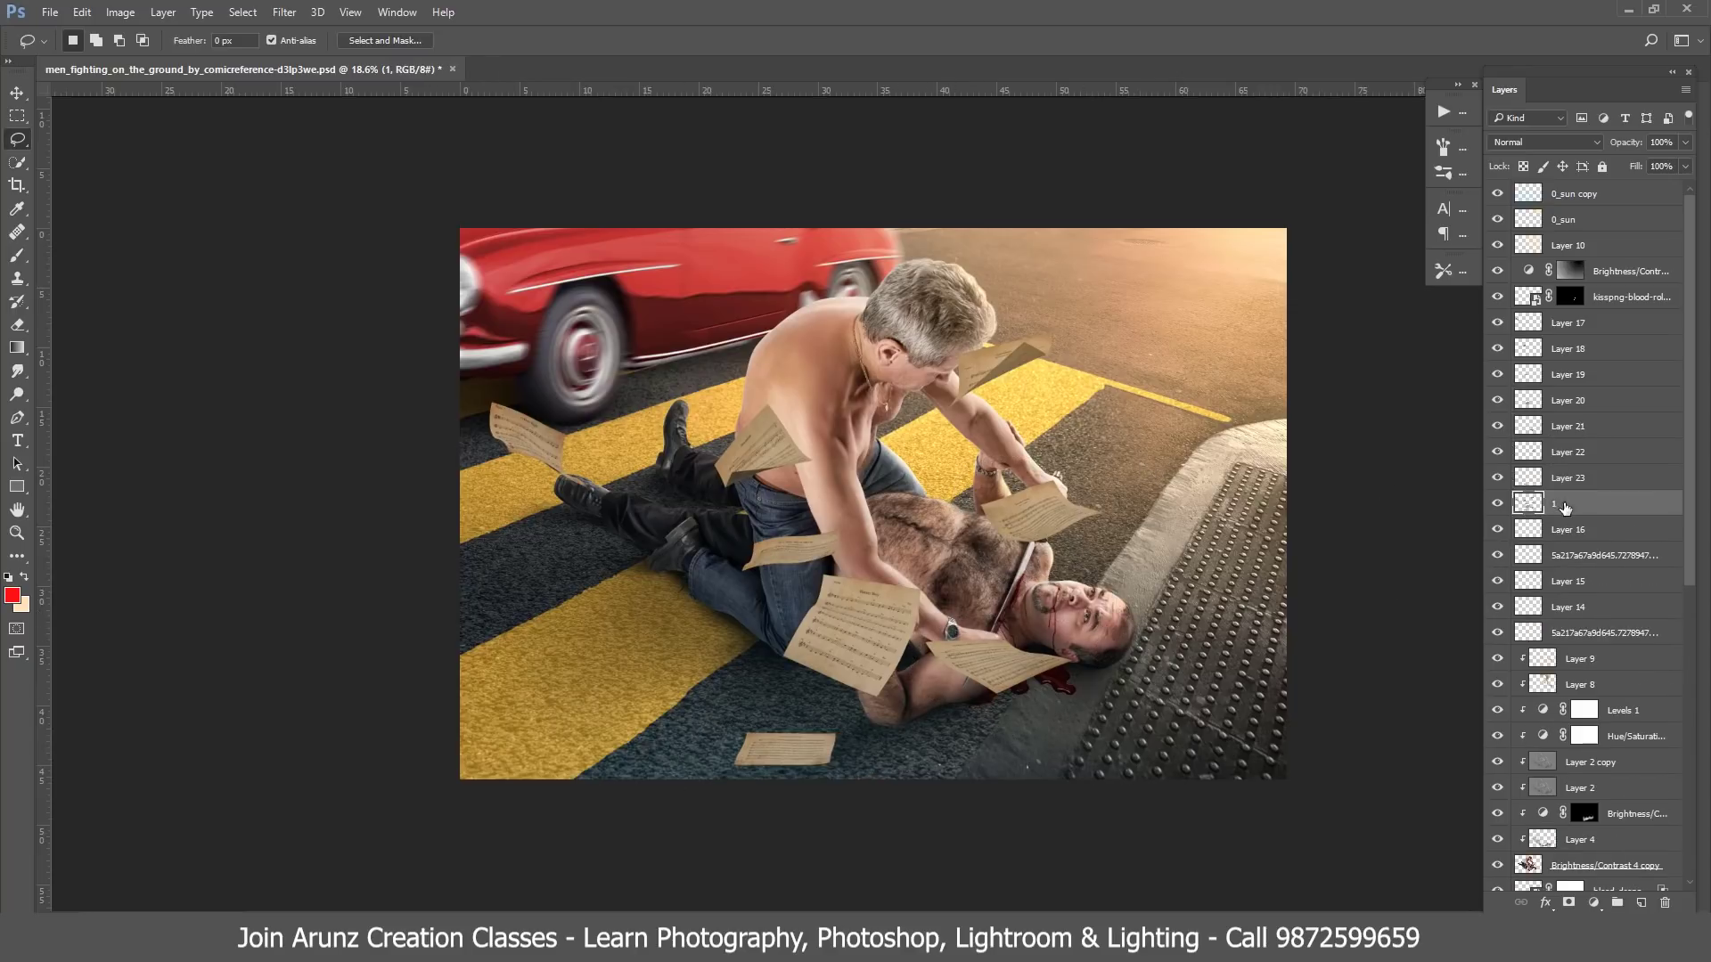
{"action": "left_click_drag", "start_coordinate": [909, 392], "coordinate": [918, 352]}
{"action": "key", "text": "ctrl+j"}
{"action": "left_click", "coordinate": [1630, 539]}
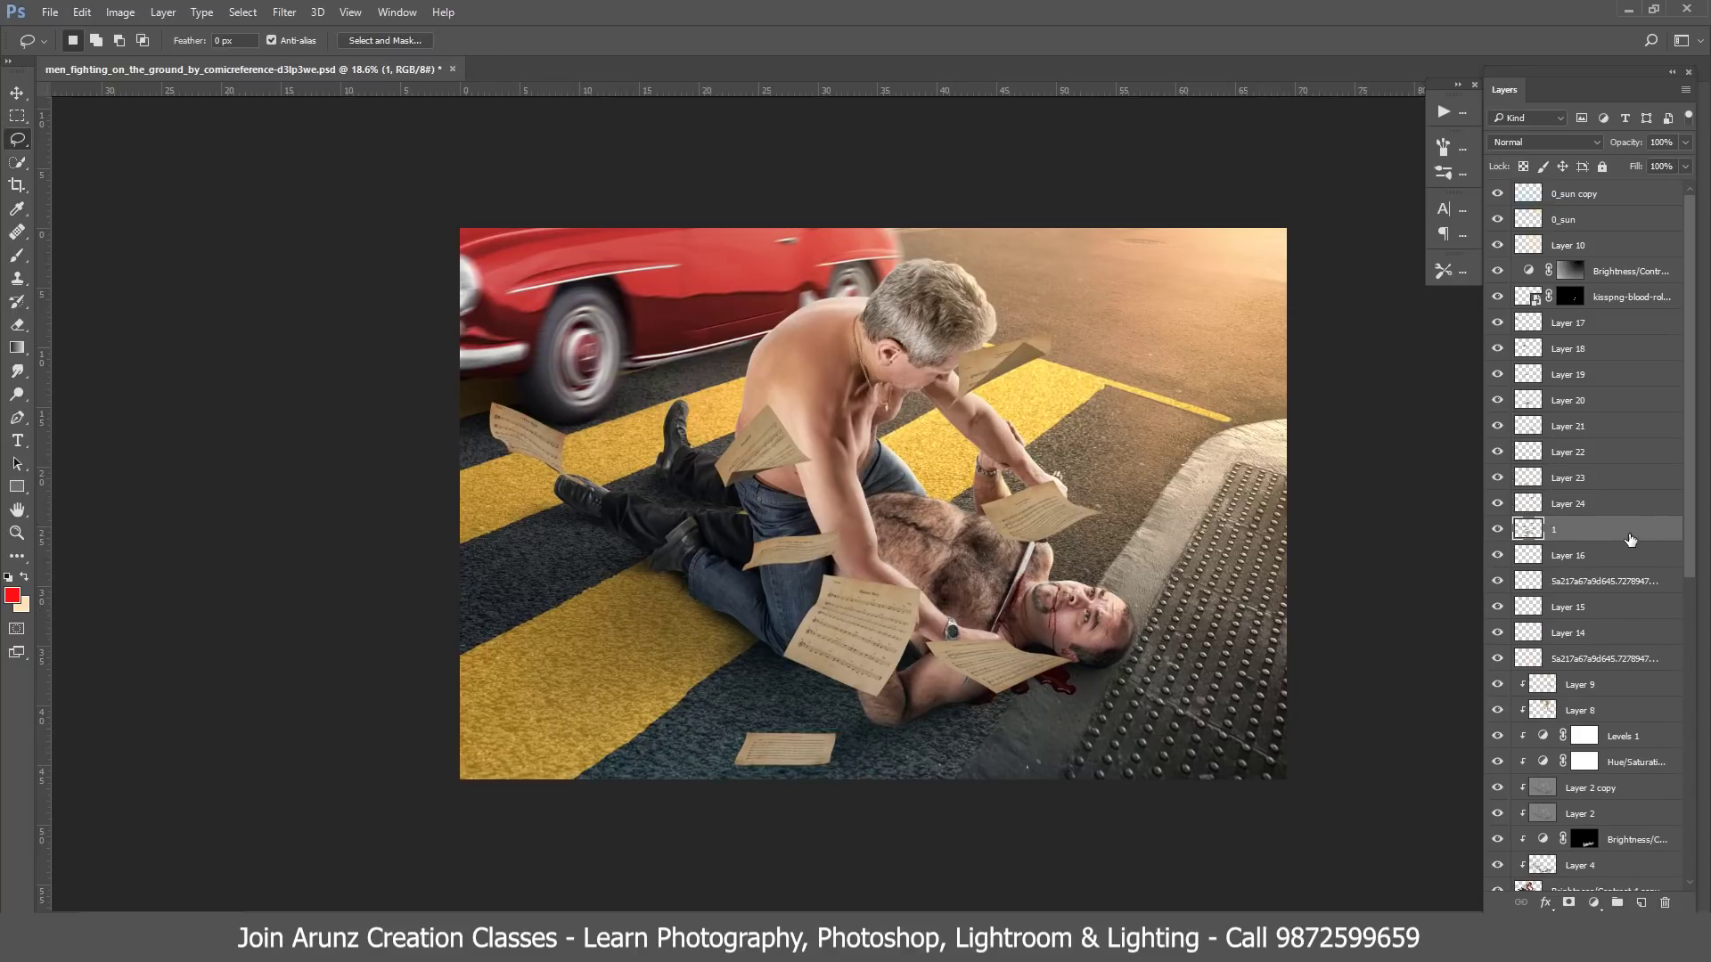
{"action": "key", "text": "Delete"}
{"action": "key", "text": "v"}
{"action": "right_click", "coordinate": [527, 435]}
{"action": "left_click", "coordinate": [573, 465]}
- Move the left sheet out to the image edge and reposition the chest-area sheet
{"action": "key", "text": "ctrl+t"}
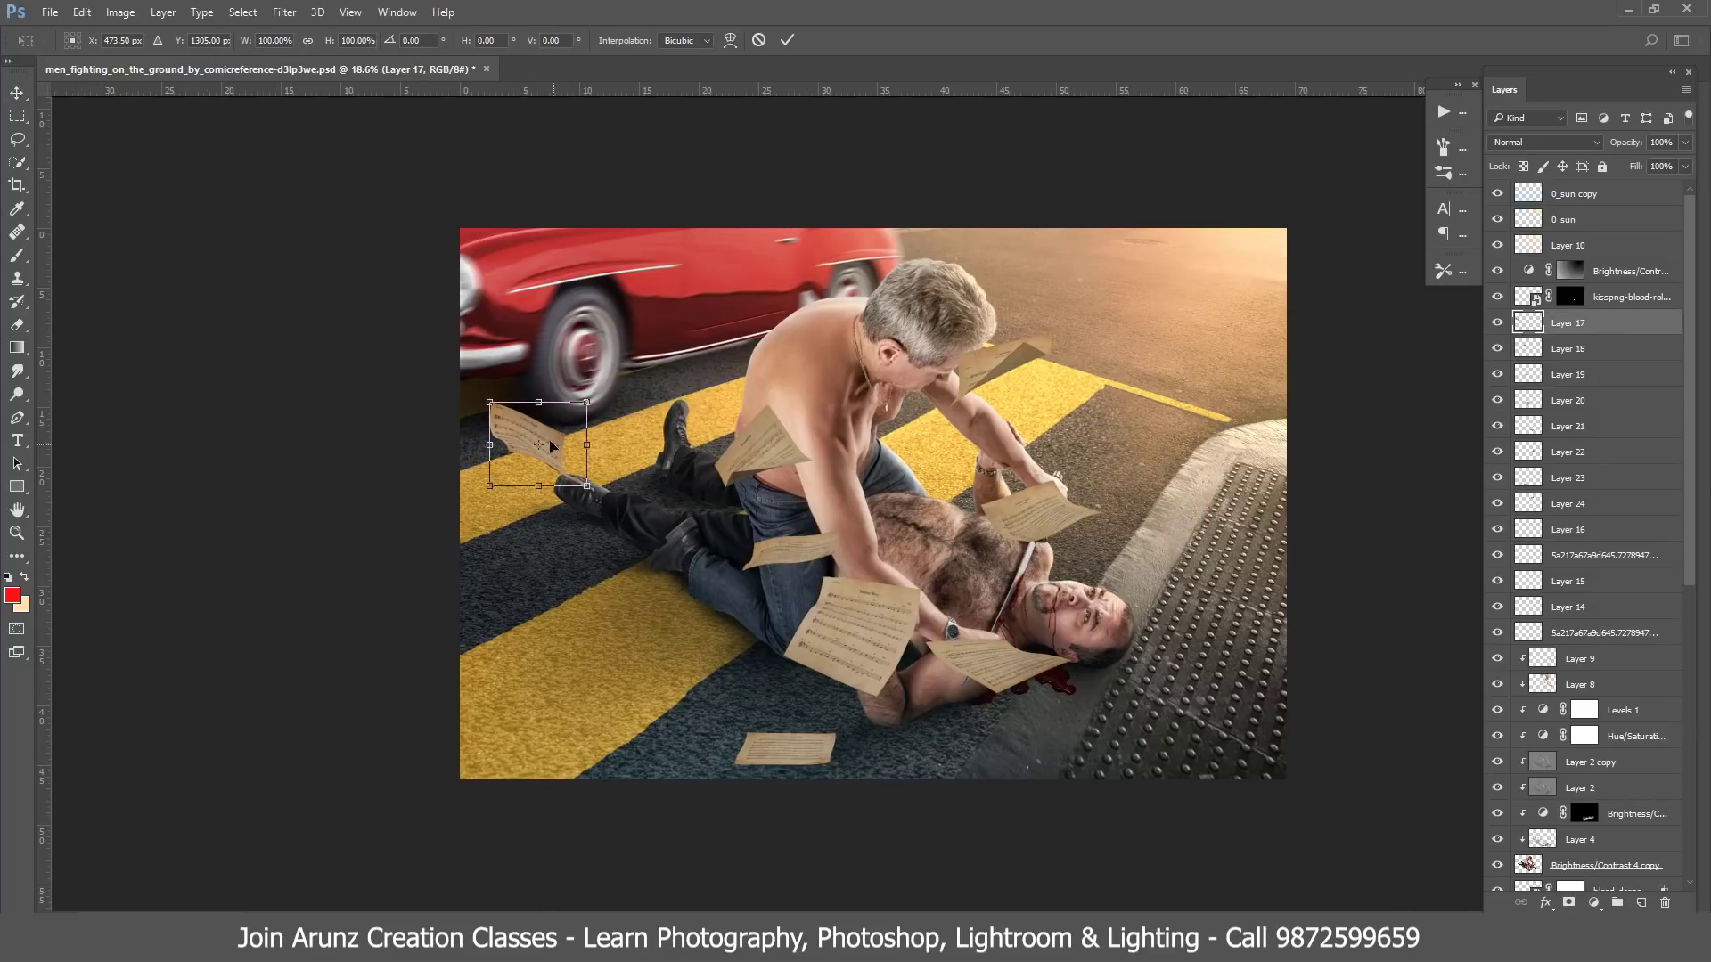
{"action": "left_click_drag", "start_coordinate": [549, 445], "coordinate": [520, 434]}
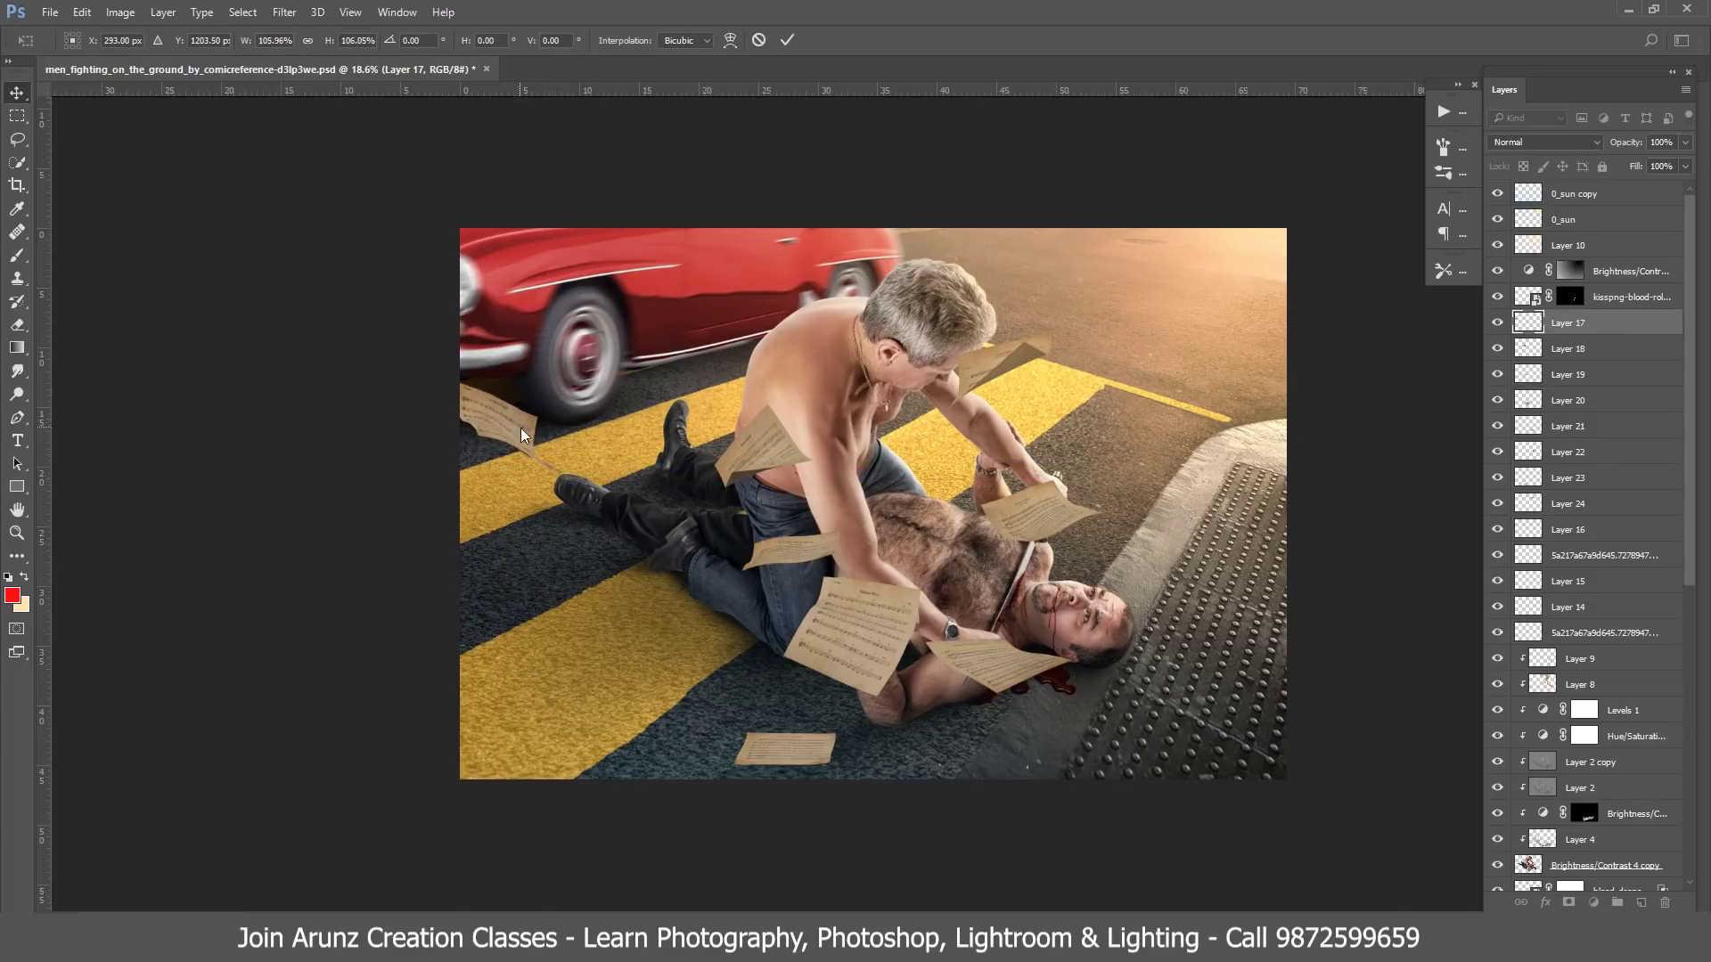
{"action": "key", "text": "Return"}
{"action": "mouse_move", "coordinate": [758, 446]}
{"action": "left_mouse_down"}
{"action": "mouse_move", "coordinate": [629, 437]}
{"action": "mouse_move", "coordinate": [712, 374]}
{"action": "left_mouse_up"}
{"action": "key", "text": "ctrl+t"}
{"action": "key", "text": "Return"}
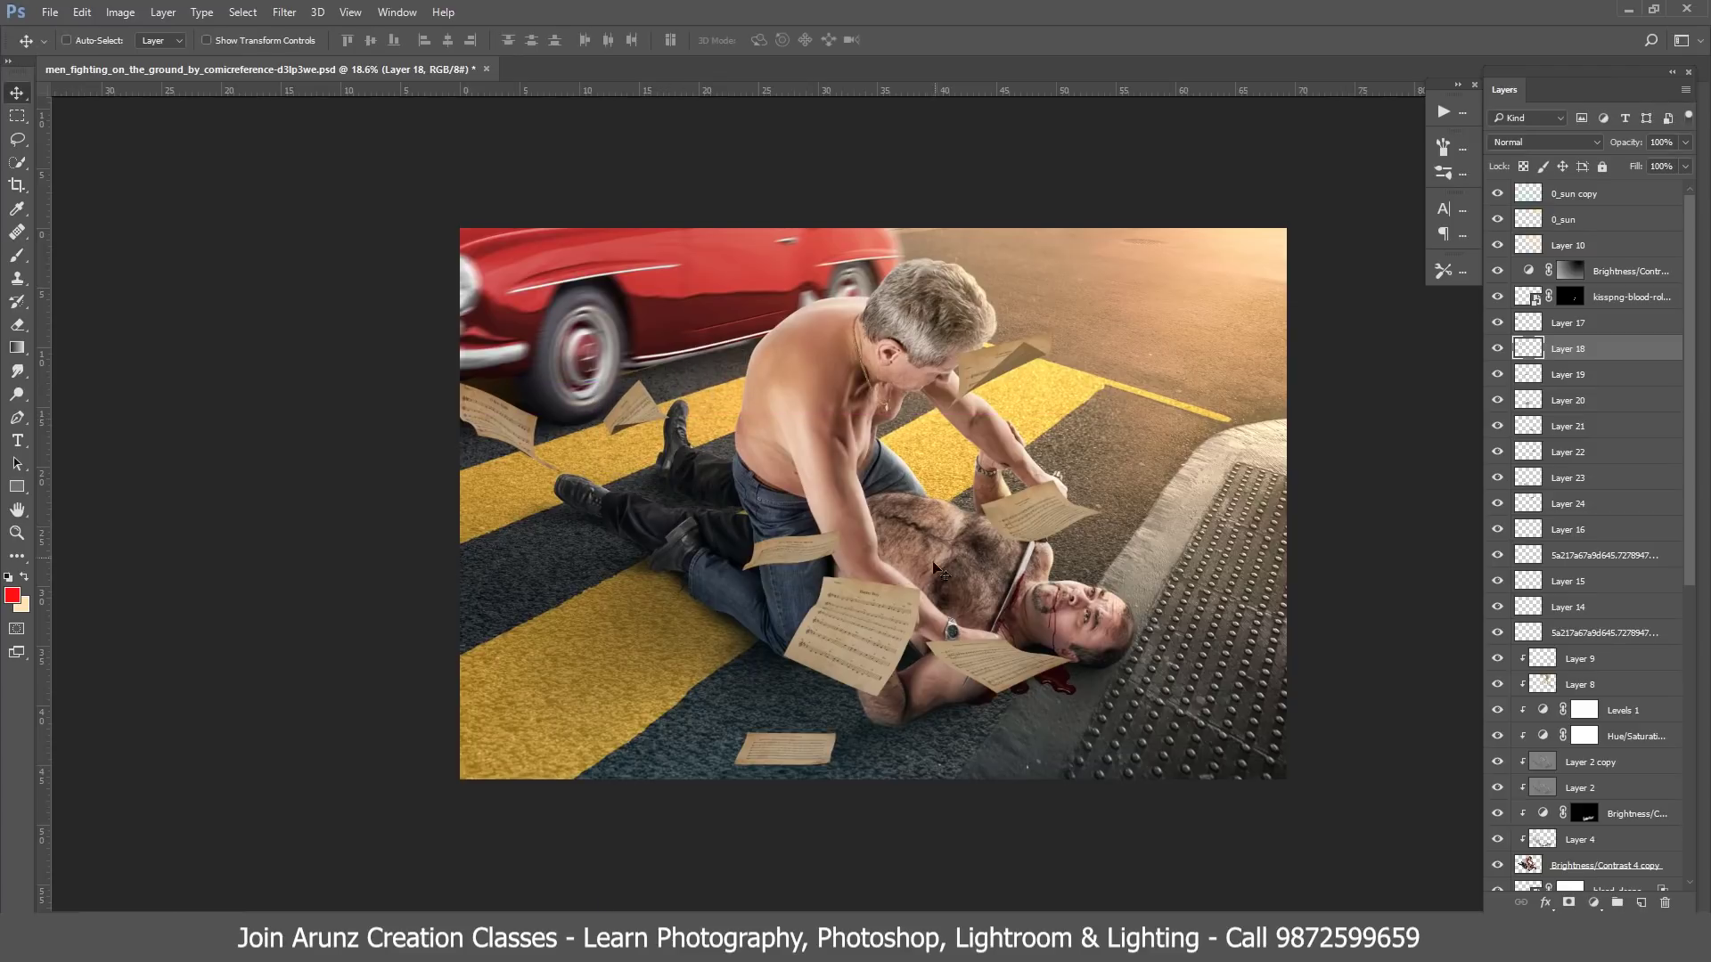
- Scale the left paper sheet down
{"action": "right_click", "coordinate": [510, 433]}
{"action": "left_click", "coordinate": [548, 458]}
{"action": "key", "text": "ctrl+t"}
{"action": "left_click_drag", "start_coordinate": [582, 378], "coordinate": [550, 397]}
{"action": "key", "text": "Return"}
- Place a paper piece at the lower-left edge, below the fighters, enlarged and tilted
{"action": "right_click", "coordinate": [836, 565]}
{"action": "left_click_drag", "start_coordinate": [891, 271], "coordinate": [783, 349]}
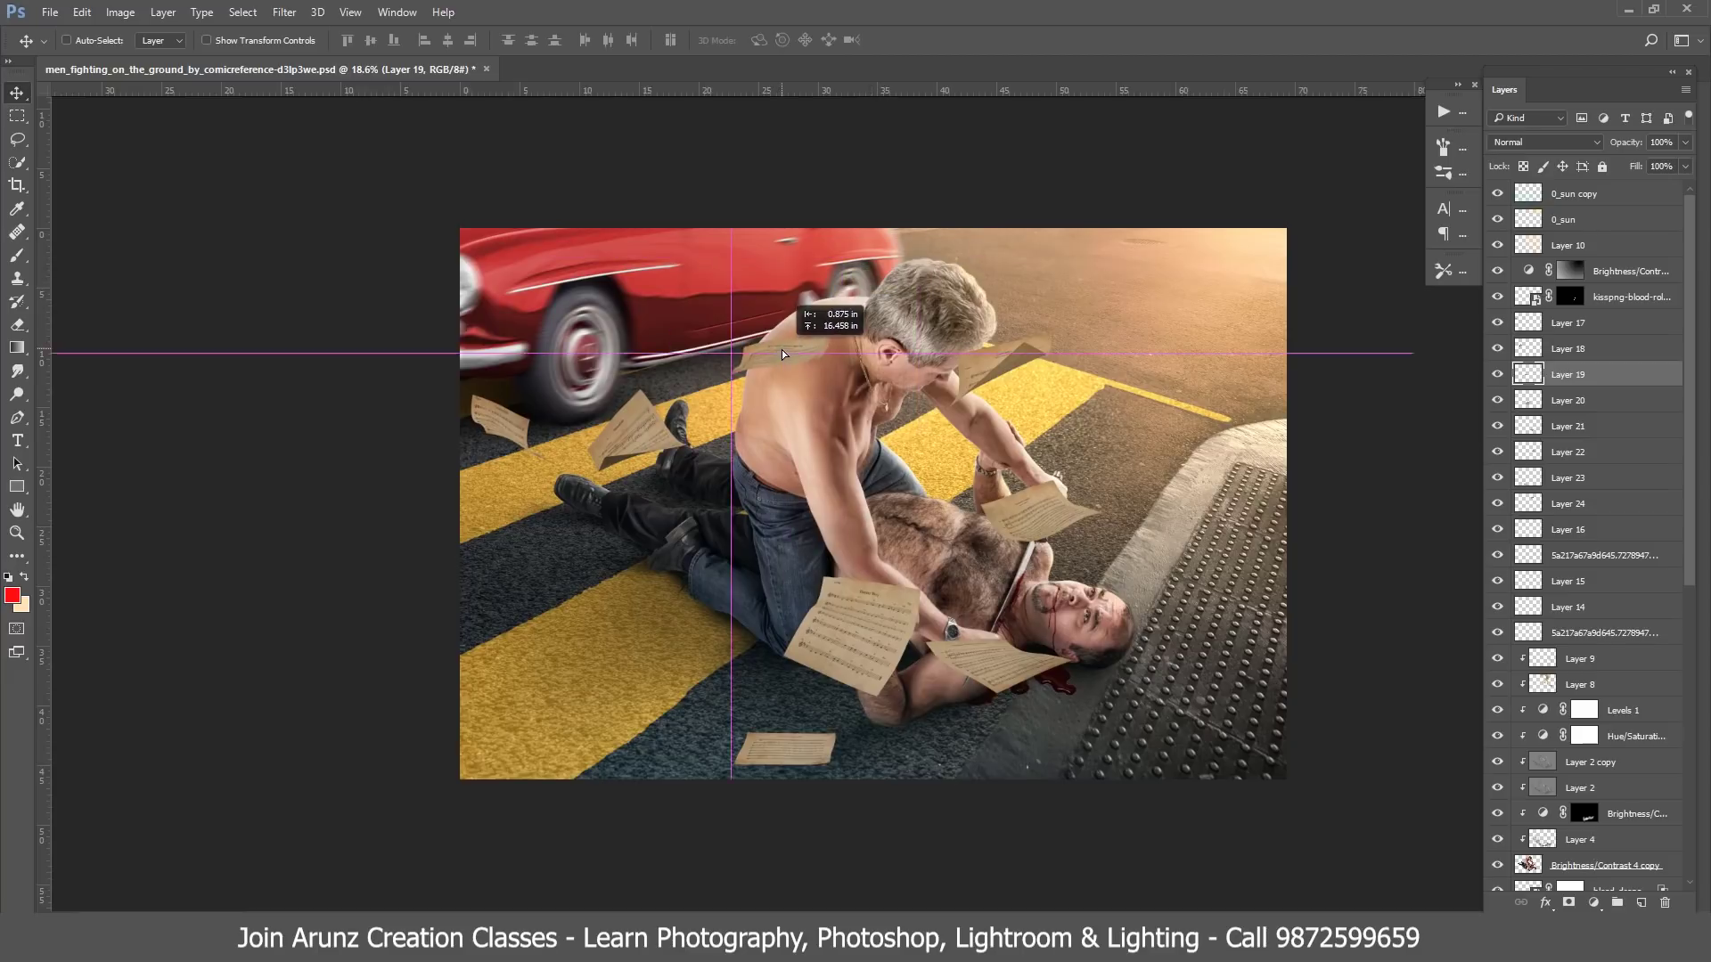
{"action": "left_click_drag", "start_coordinate": [1568, 374], "coordinate": [1595, 856]}
{"action": "key", "text": "ctrl+t"}
{"action": "mouse_move", "coordinate": [757, 356]}
{"action": "left_mouse_down"}
{"action": "mouse_move", "coordinate": [474, 617]}
{"action": "mouse_move", "coordinate": [573, 267]}
{"action": "mouse_move", "coordinate": [115, 321]}
{"action": "left_mouse_up"}
{"action": "mouse_move", "coordinate": [481, 570]}
{"action": "left_mouse_down"}
{"action": "mouse_move", "coordinate": [467, 526]}
{"action": "mouse_move", "coordinate": [481, 793]}
{"action": "mouse_move", "coordinate": [498, 588]}
{"action": "left_mouse_up"}
{"action": "key", "text": "Return"}
- Move the sheet over the fighters' hands to the right edge on the top layer
{"action": "left_click", "coordinate": [864, 653], "text": "ctrl"}
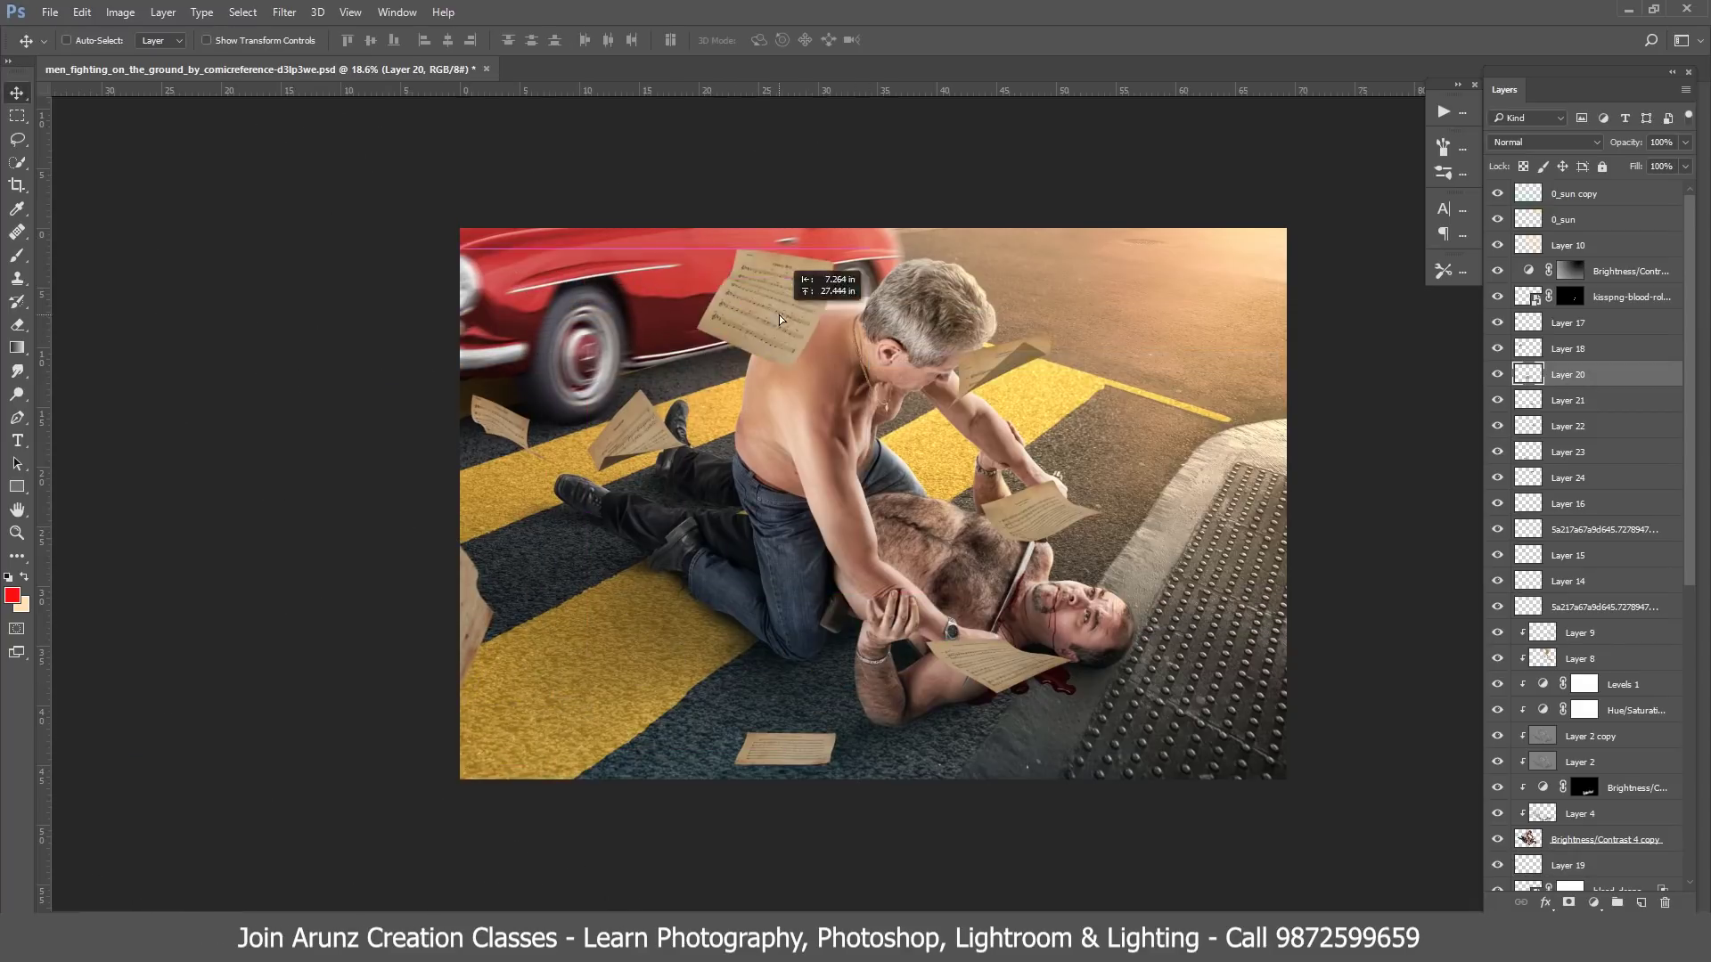
{"action": "left_click_drag", "start_coordinate": [864, 653], "coordinate": [1129, 321]}
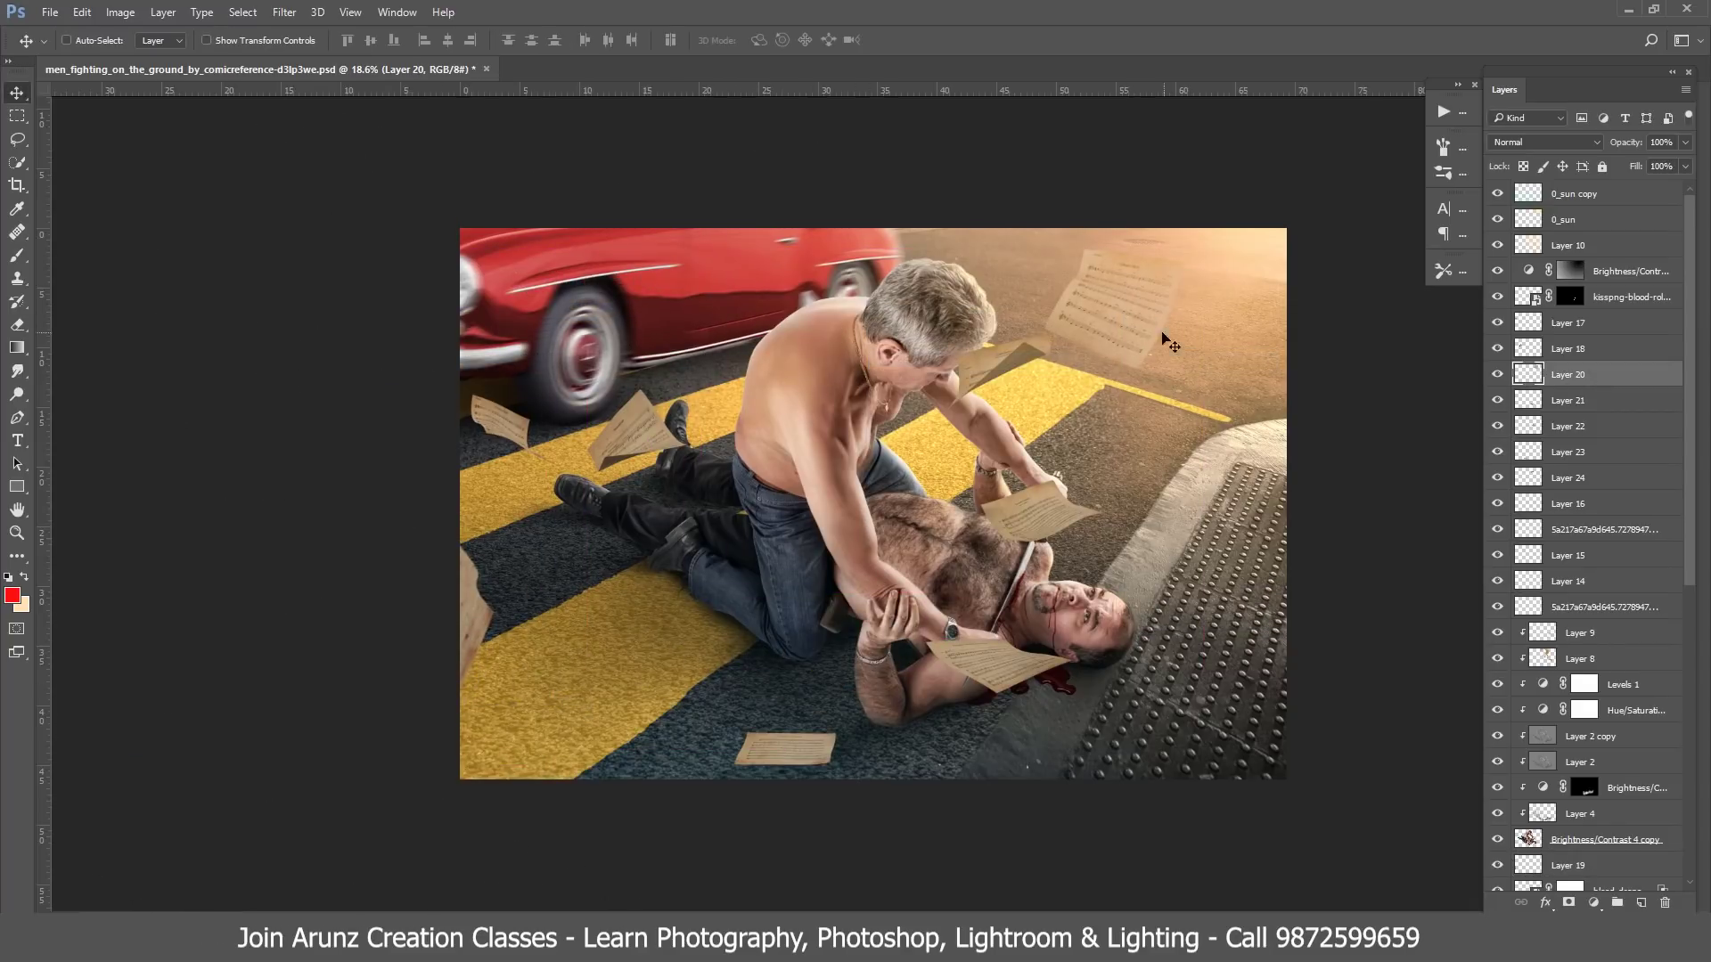
{"action": "left_click_drag", "start_coordinate": [1607, 381], "coordinate": [1577, 189]}
{"action": "left_click_drag", "start_coordinate": [1136, 318], "coordinate": [1317, 471]}
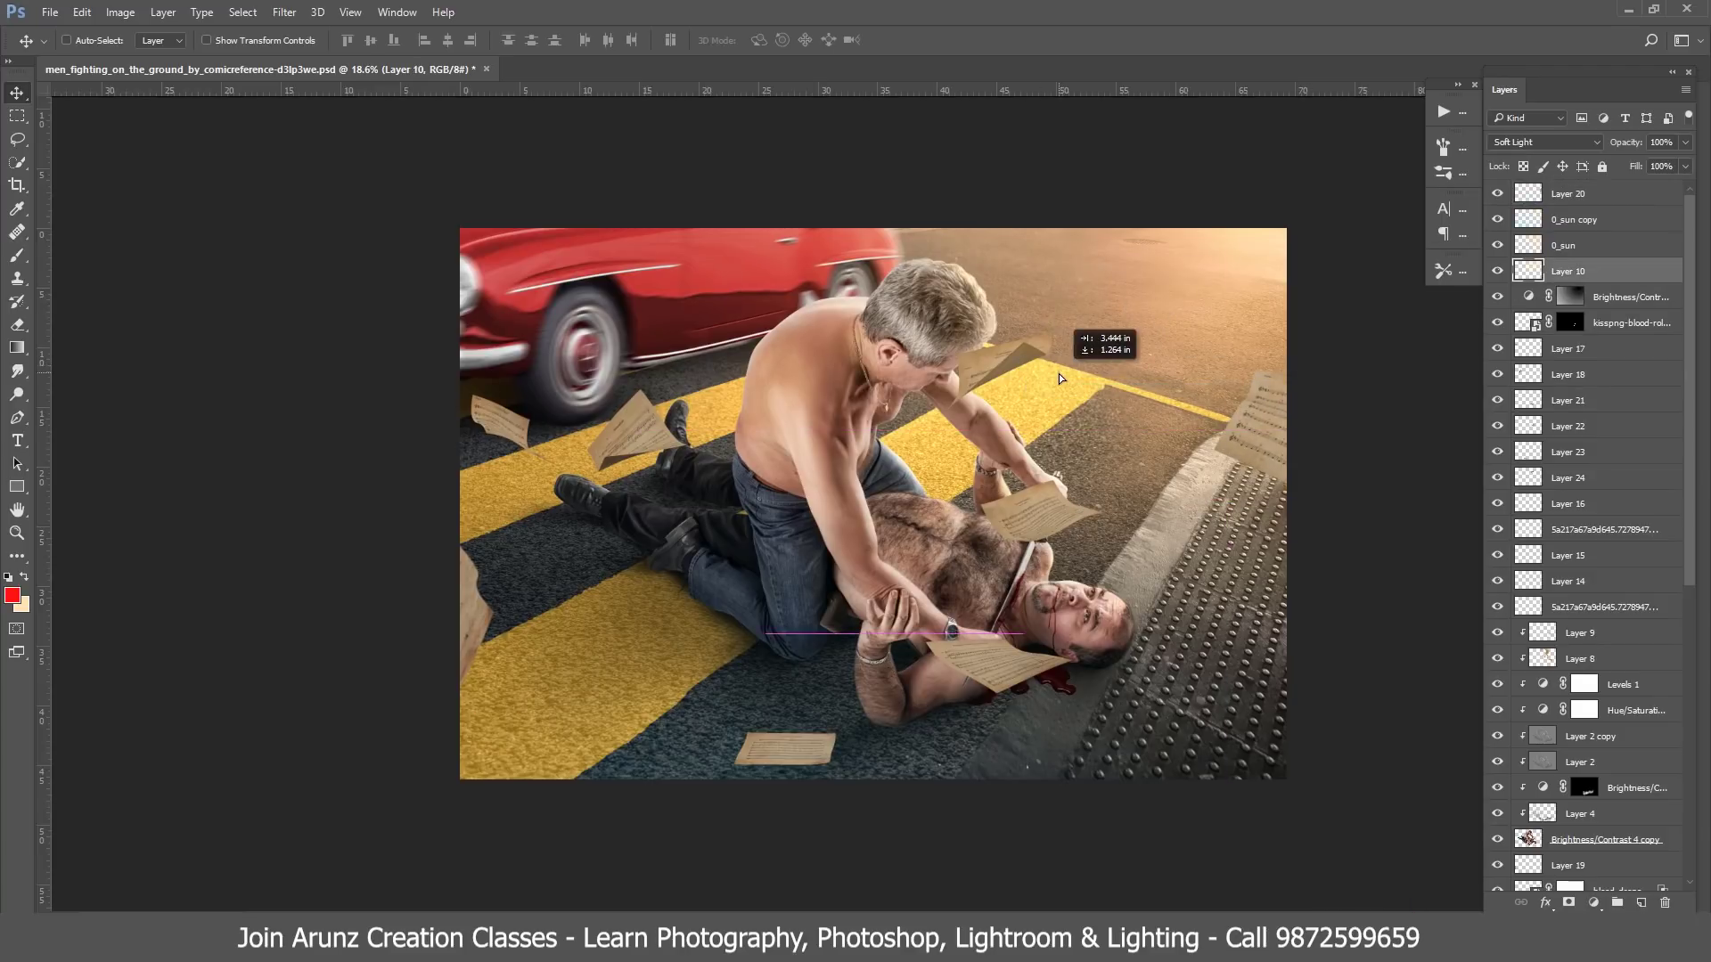
- Move the corner paper near the knife and hands, and another paper below the fighters
{"action": "right_click", "coordinate": [970, 378]}
{"action": "left_click", "coordinate": [1008, 425]}
{"action": "mouse_move", "coordinate": [1008, 426]}
{"action": "left_mouse_down"}
{"action": "mouse_move", "coordinate": [1255, 783]}
{"action": "mouse_move", "coordinate": [1067, 537]}
{"action": "left_mouse_up"}
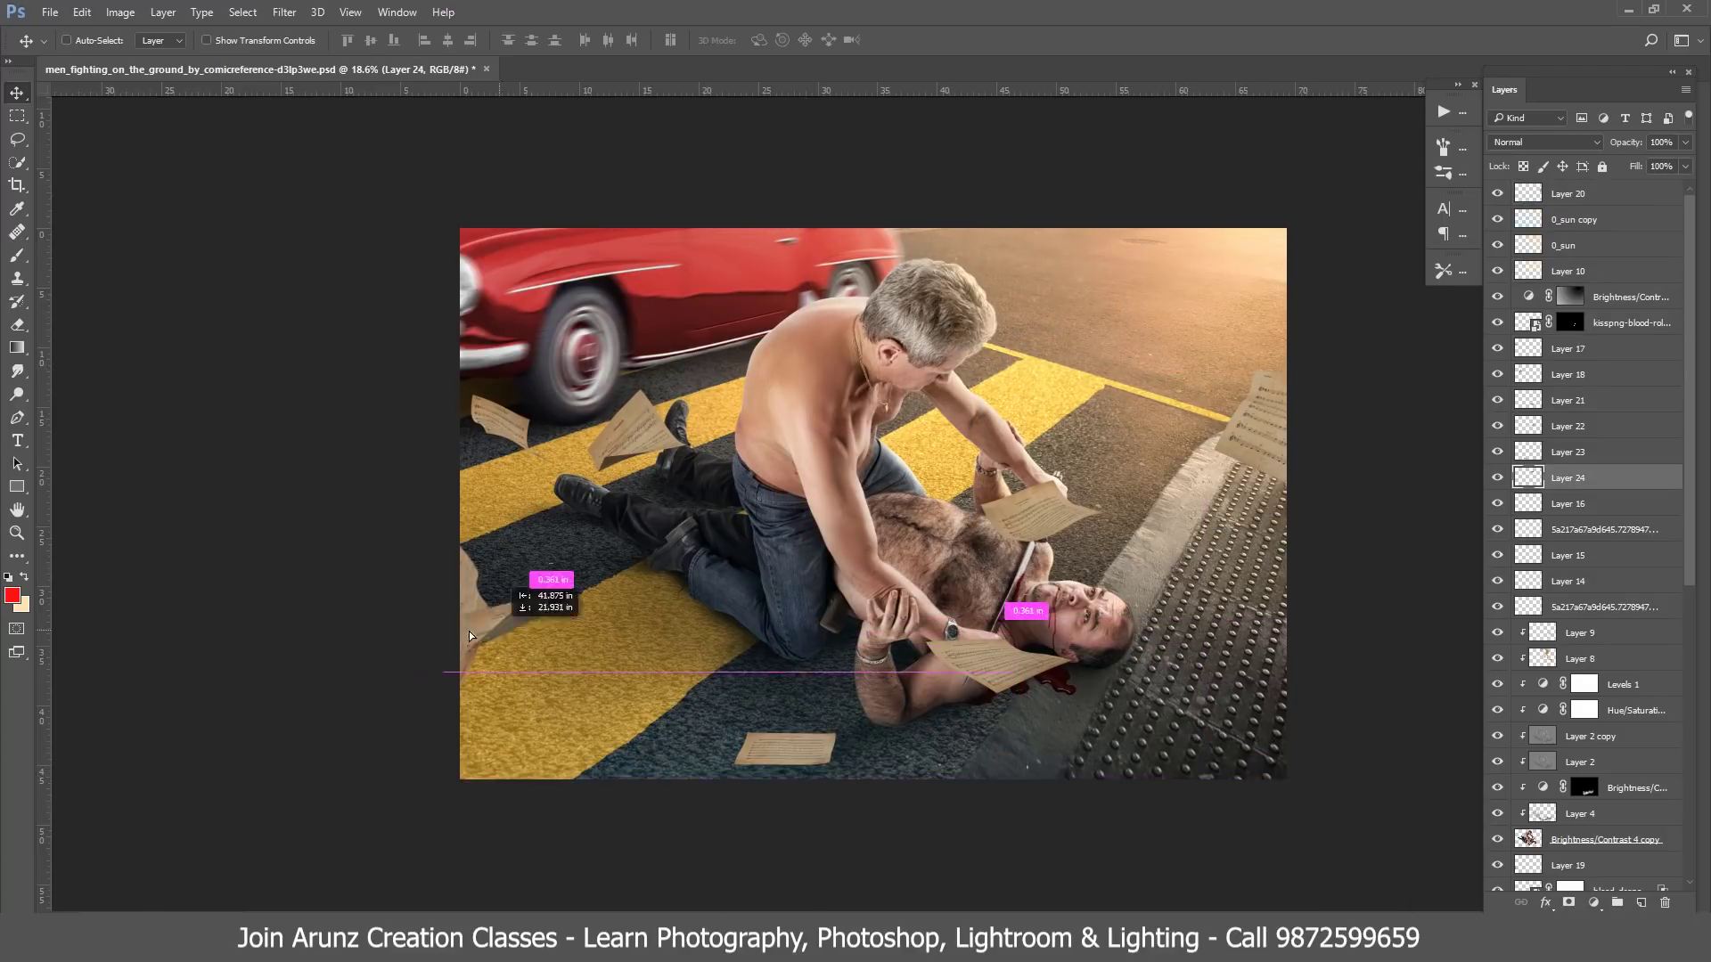
{"action": "left_click", "coordinate": [1612, 438]}
{"action": "left_click_drag", "start_coordinate": [1612, 438], "coordinate": [1604, 852]}
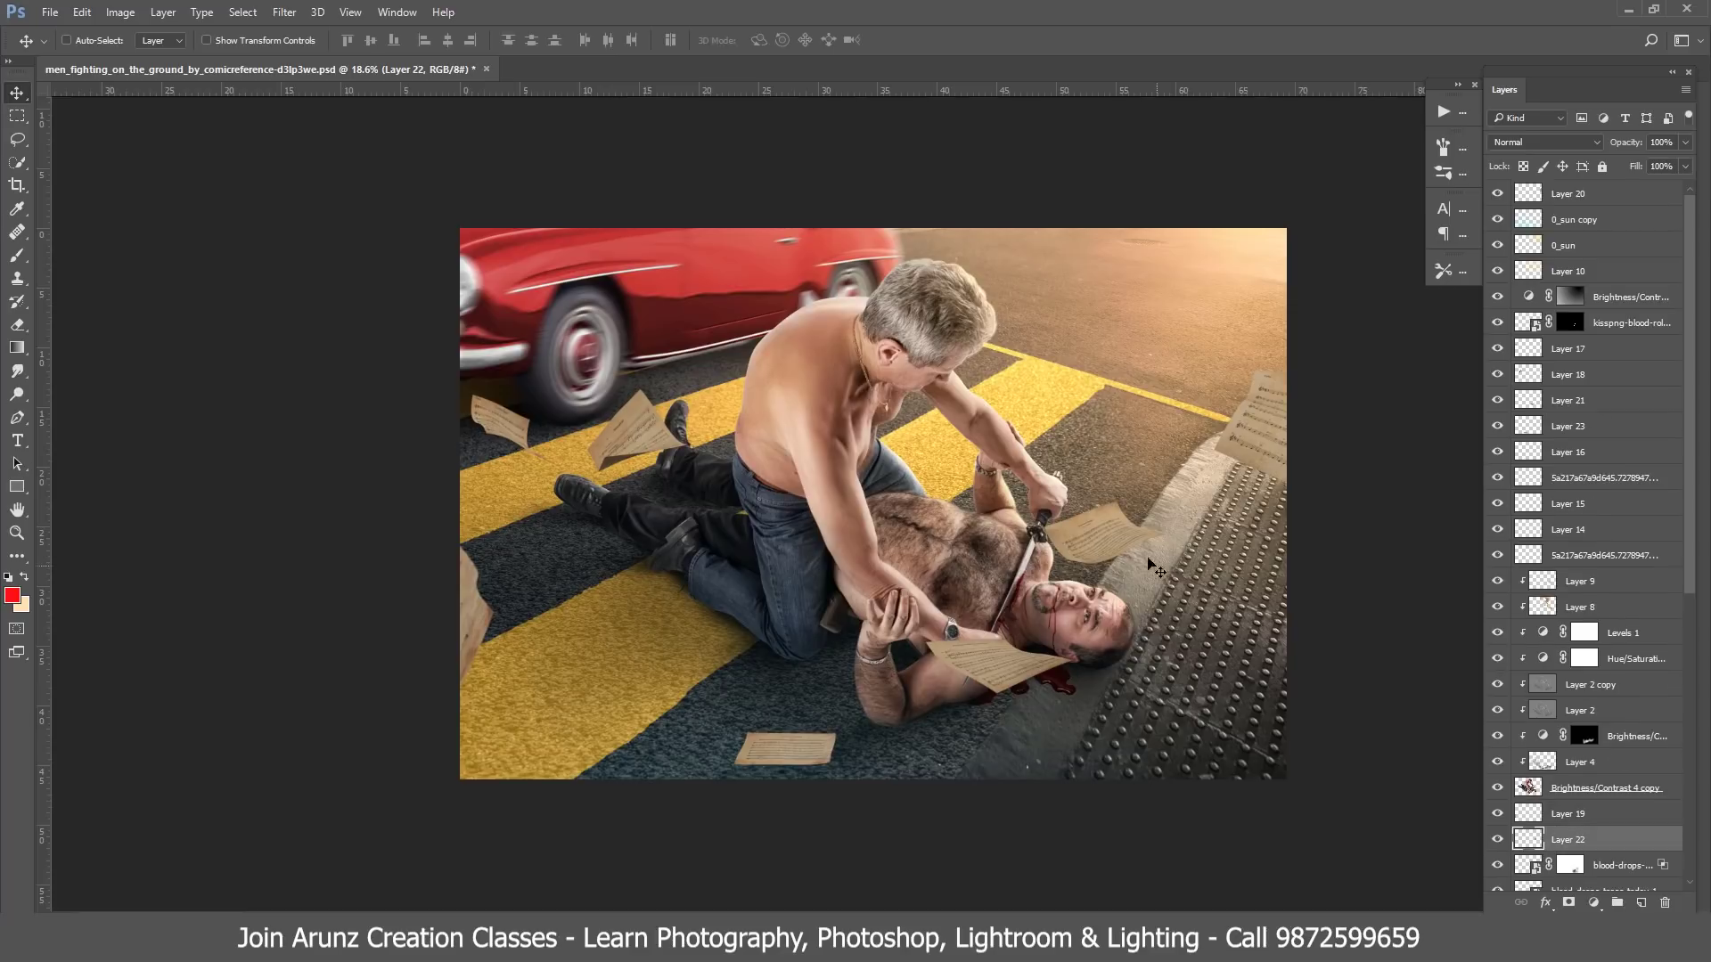
{"action": "left_click_drag", "start_coordinate": [1096, 535], "coordinate": [1128, 481]}
- Try a paper beside the older man's head, then delete it
{"action": "right_click", "coordinate": [998, 314]}
{"action": "left_click", "coordinate": [1046, 362]}
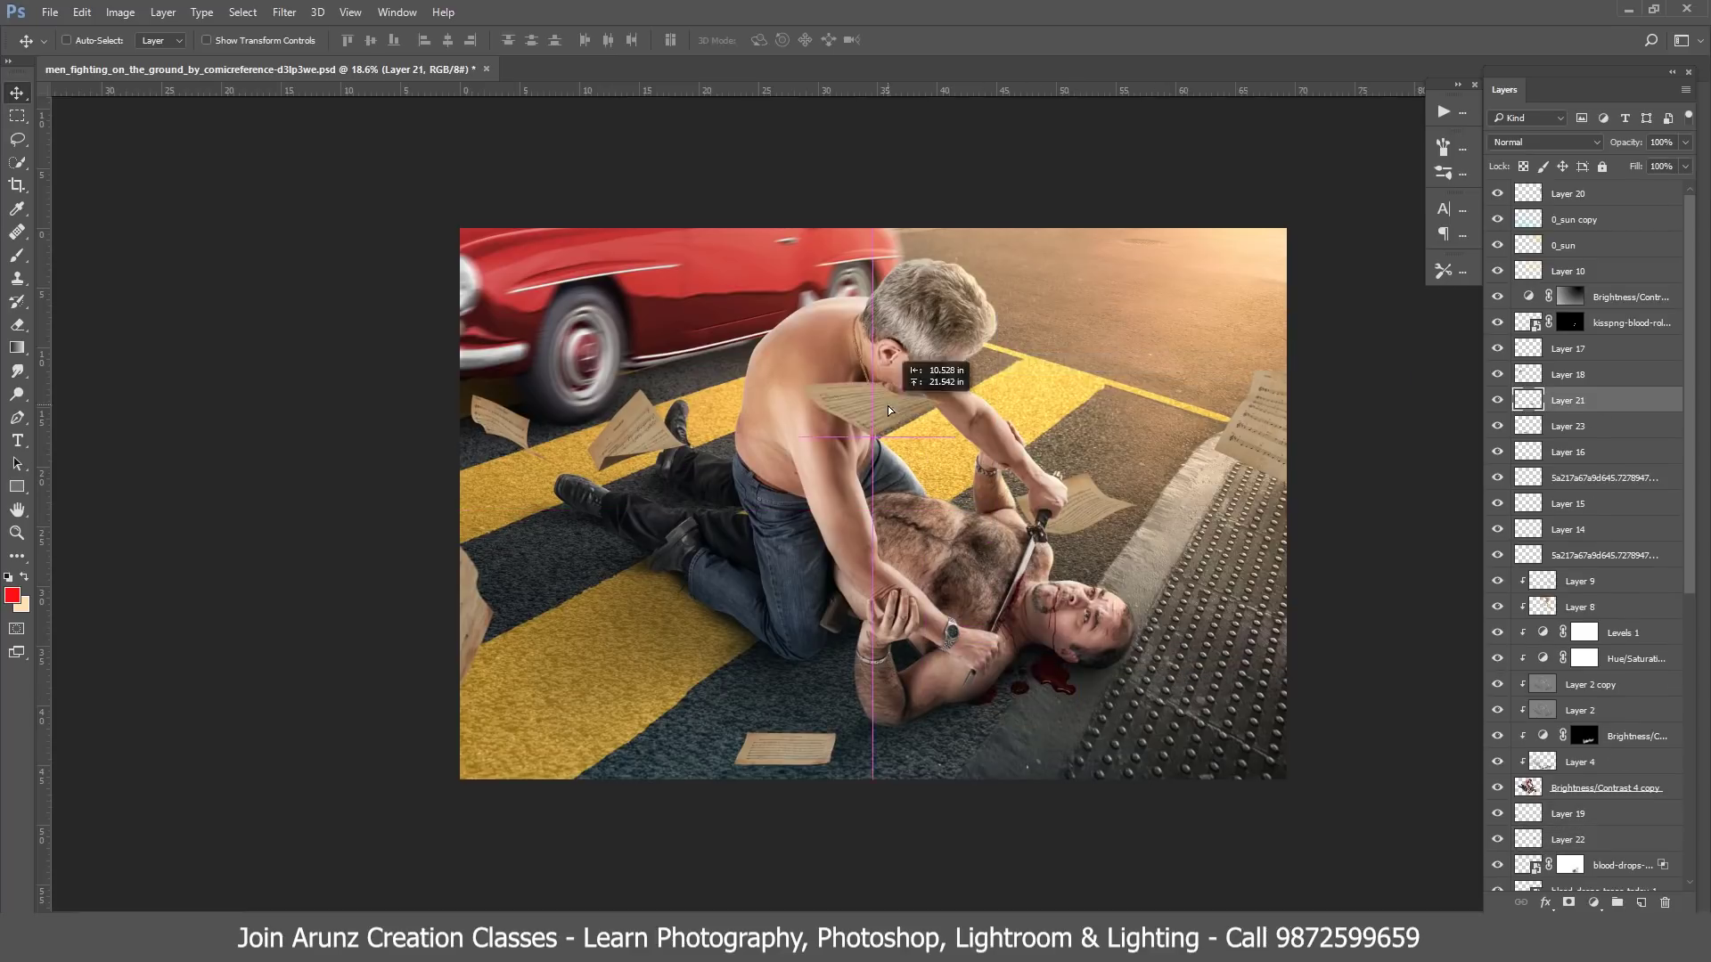
{"action": "mouse_move", "coordinate": [888, 405]}
{"action": "left_mouse_down"}
{"action": "mouse_move", "coordinate": [996, 440]}
{"action": "mouse_move", "coordinate": [855, 310]}
{"action": "left_mouse_up"}
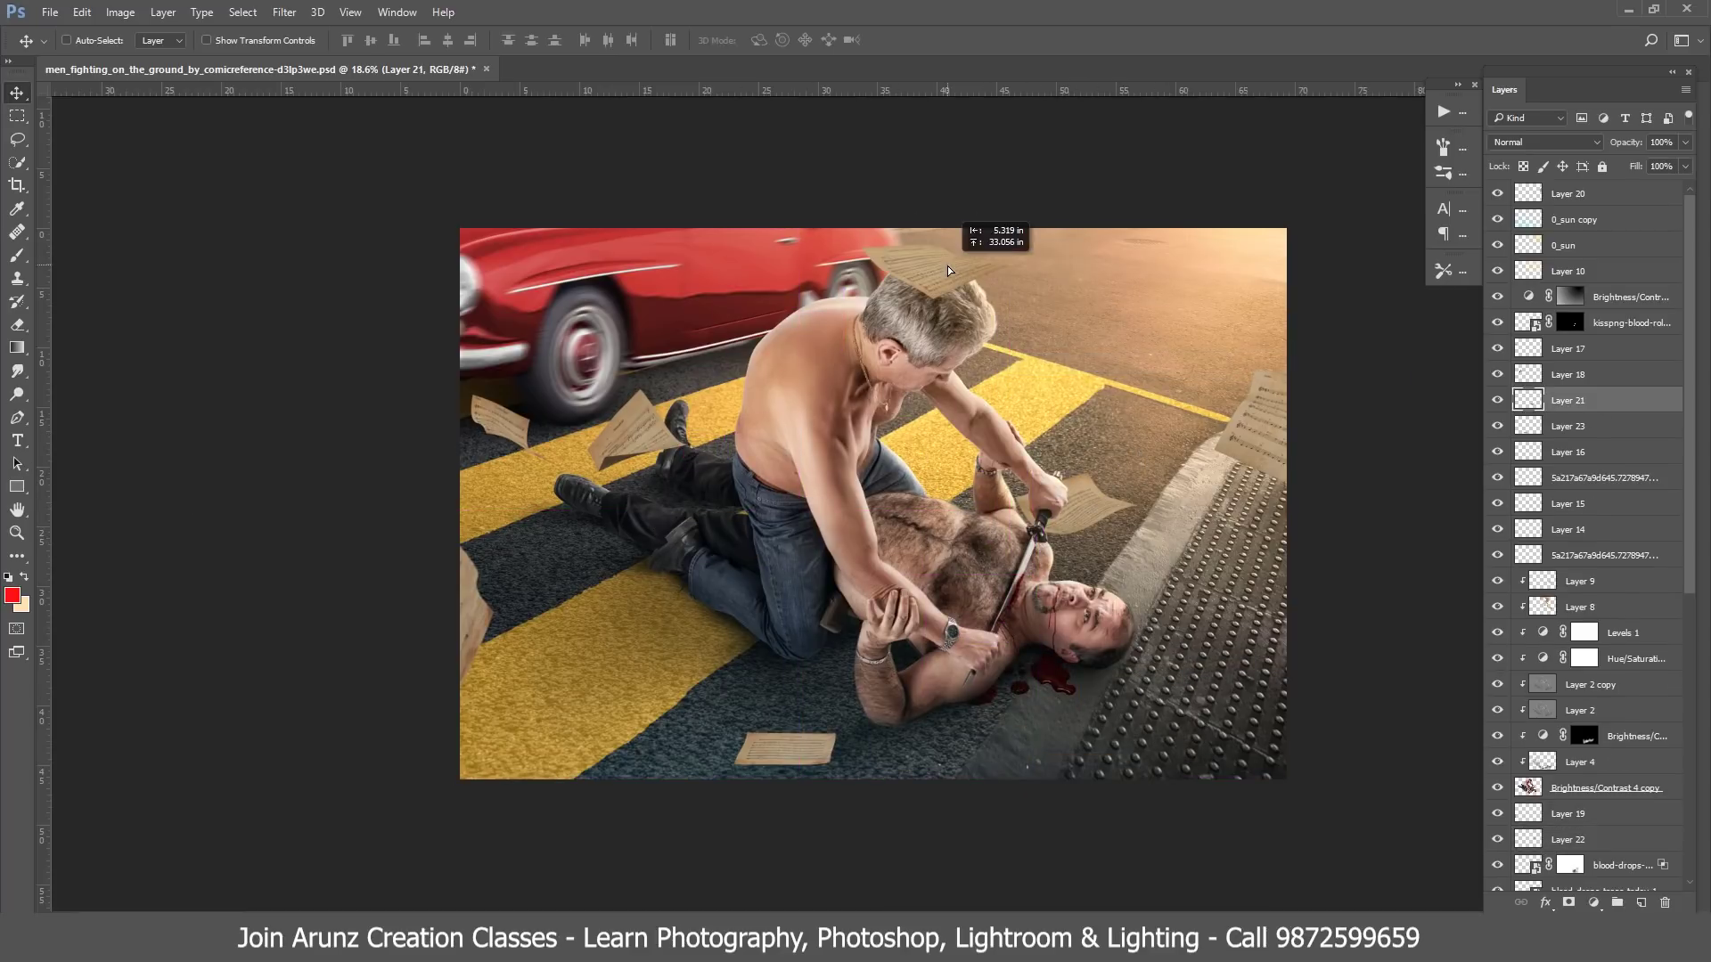
{"action": "key", "text": "Delete"}
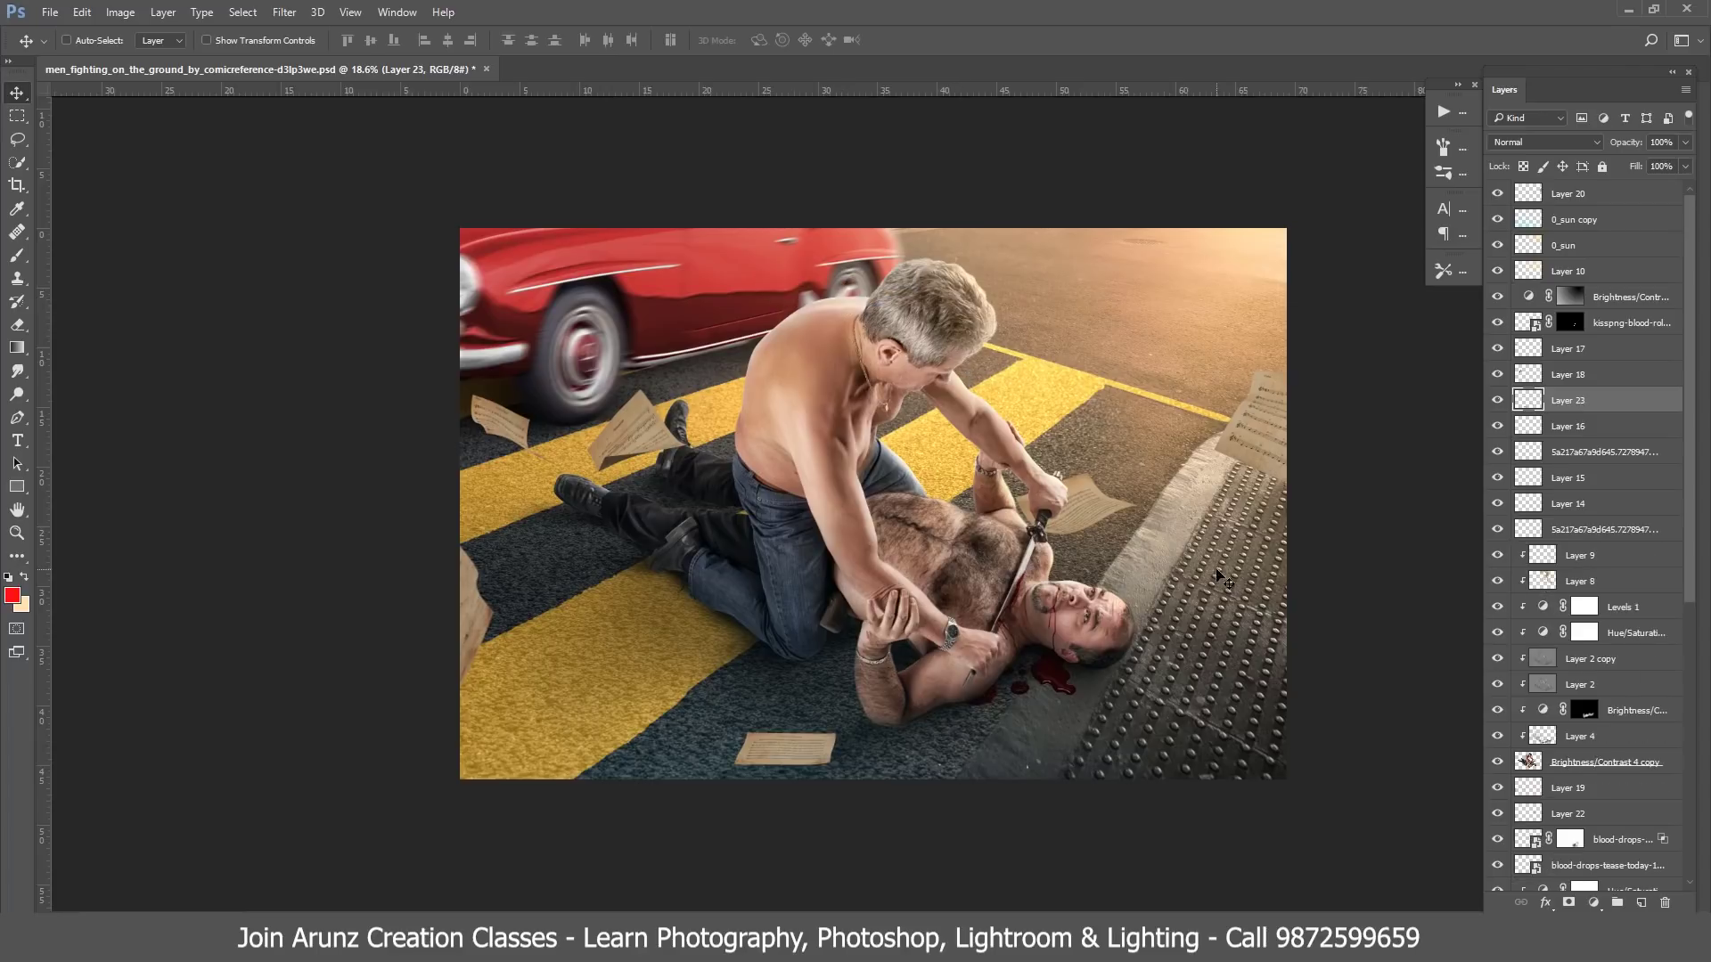
- Duplicate and scale a paper page at the lower right, then delete the duplicate
{"action": "right_click", "coordinate": [1257, 443]}
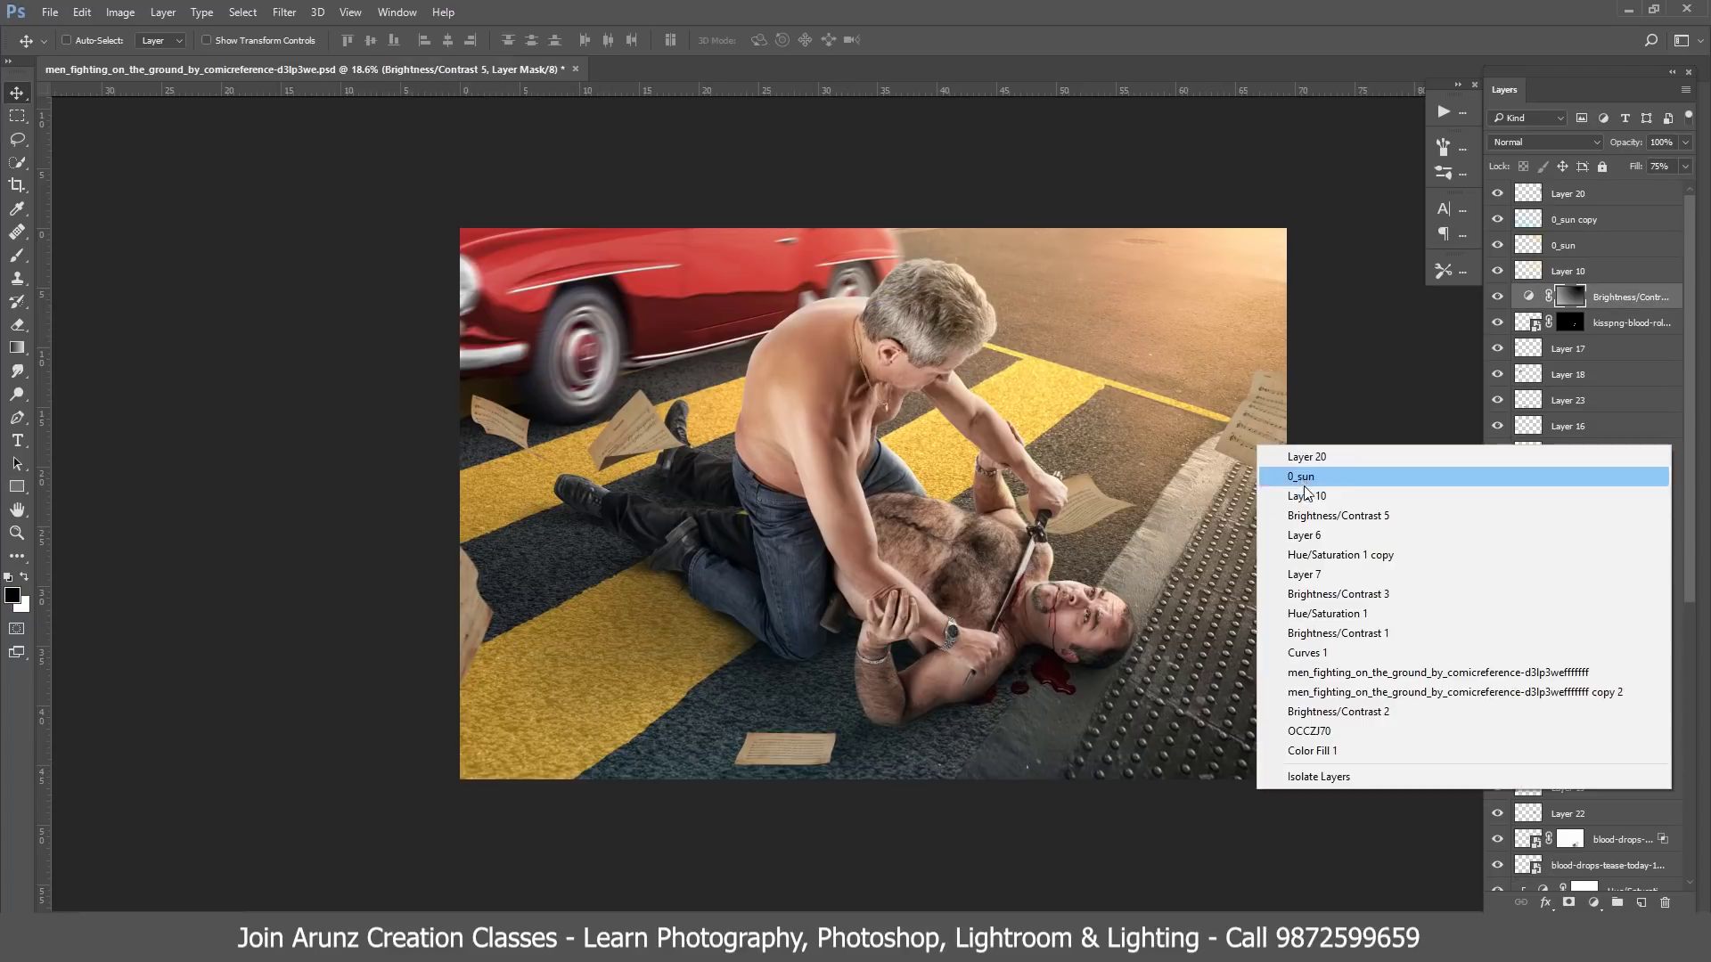
{"action": "left_click", "coordinate": [1283, 477]}
{"action": "key", "text": "ctrl+alt+t"}
{"action": "mouse_move", "coordinate": [1470, 611]}
{"action": "left_mouse_down"}
{"action": "mouse_move", "coordinate": [1372, 720]}
{"action": "mouse_move", "coordinate": [743, 838]}
{"action": "mouse_move", "coordinate": [1250, 745]}
{"action": "mouse_move", "coordinate": [570, 722]}
{"action": "mouse_move", "coordinate": [643, 780]}
{"action": "mouse_move", "coordinate": [624, 631]}
{"action": "mouse_move", "coordinate": [695, 533]}
{"action": "left_mouse_up"}
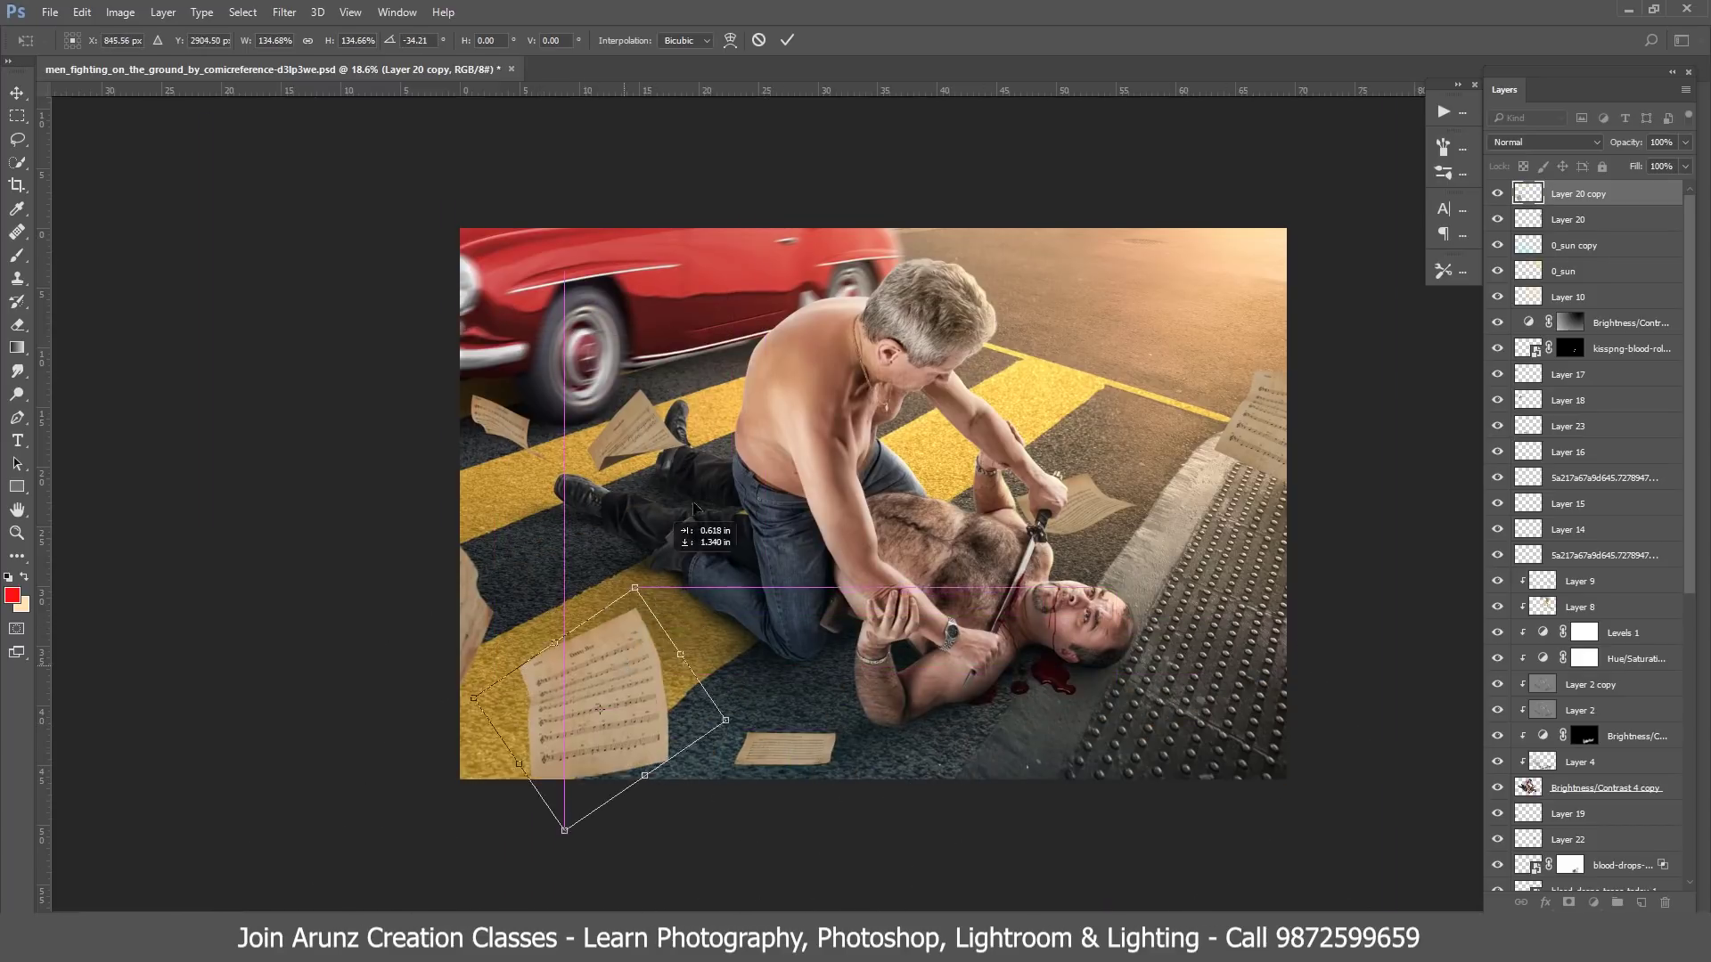
{"action": "key", "text": "Return"}
{"action": "key", "text": "Delete"}
- Show Layer 20 and give it a Motion Blur of 25° angle, 36 px distance
{"action": "left_click", "coordinate": [1501, 197]}
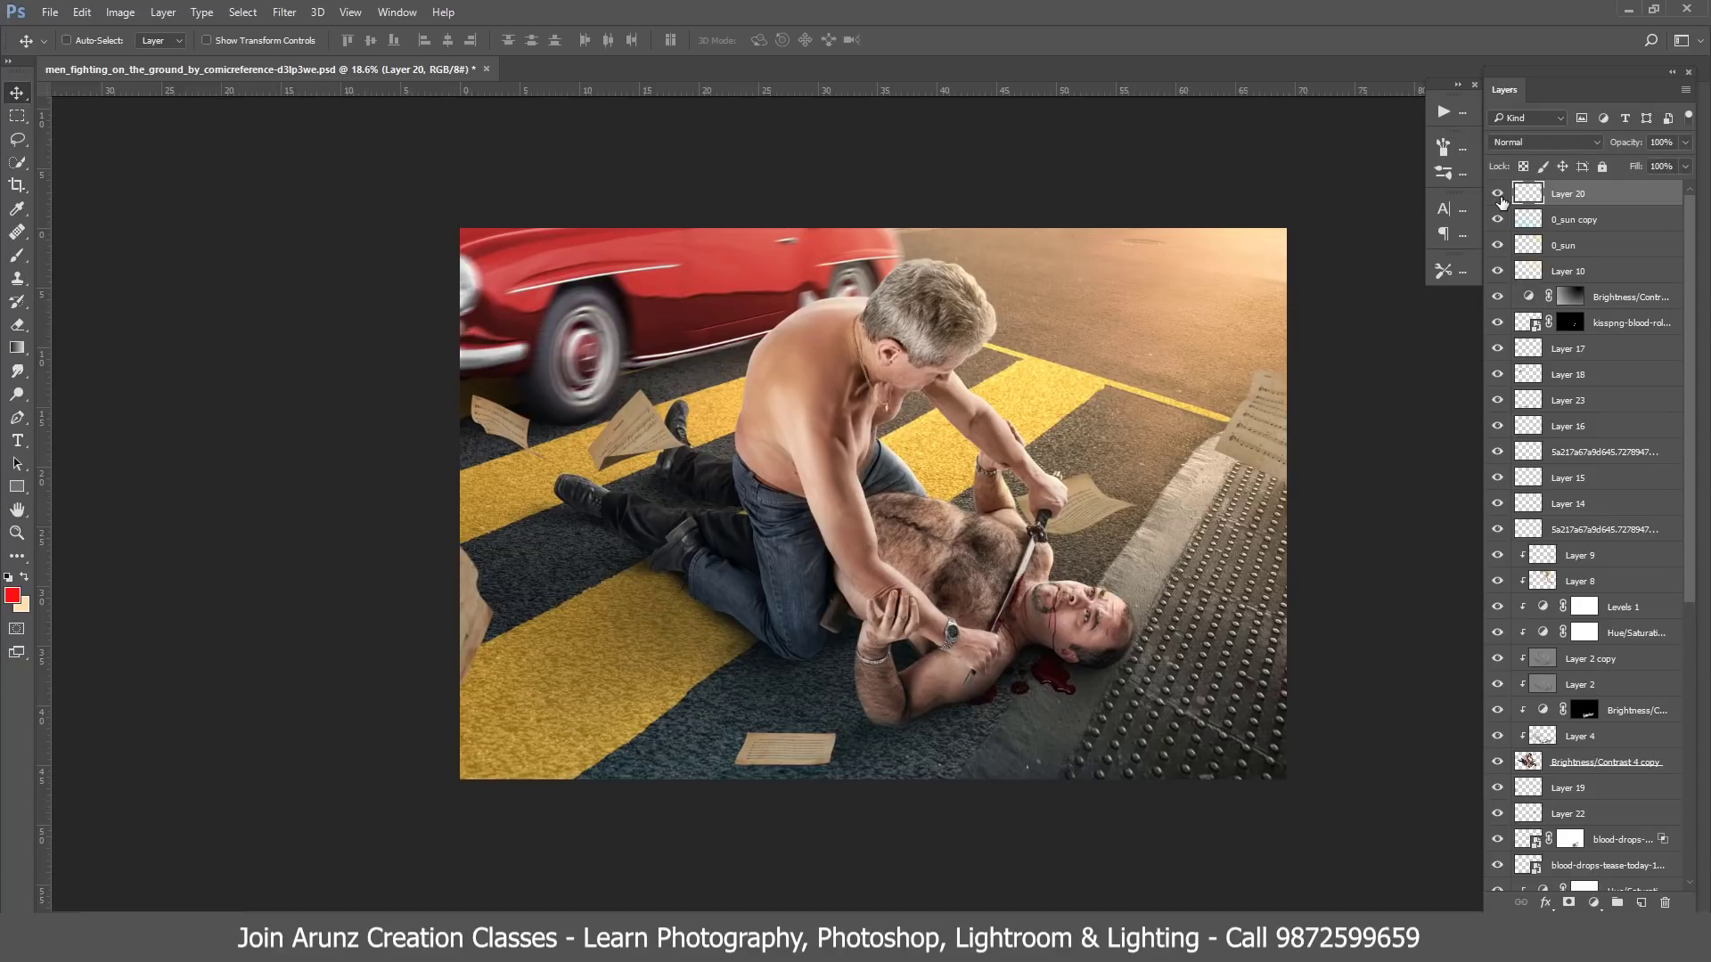
{"action": "left_click", "coordinate": [284, 12]}
{"action": "mouse_move", "coordinate": [347, 208]}
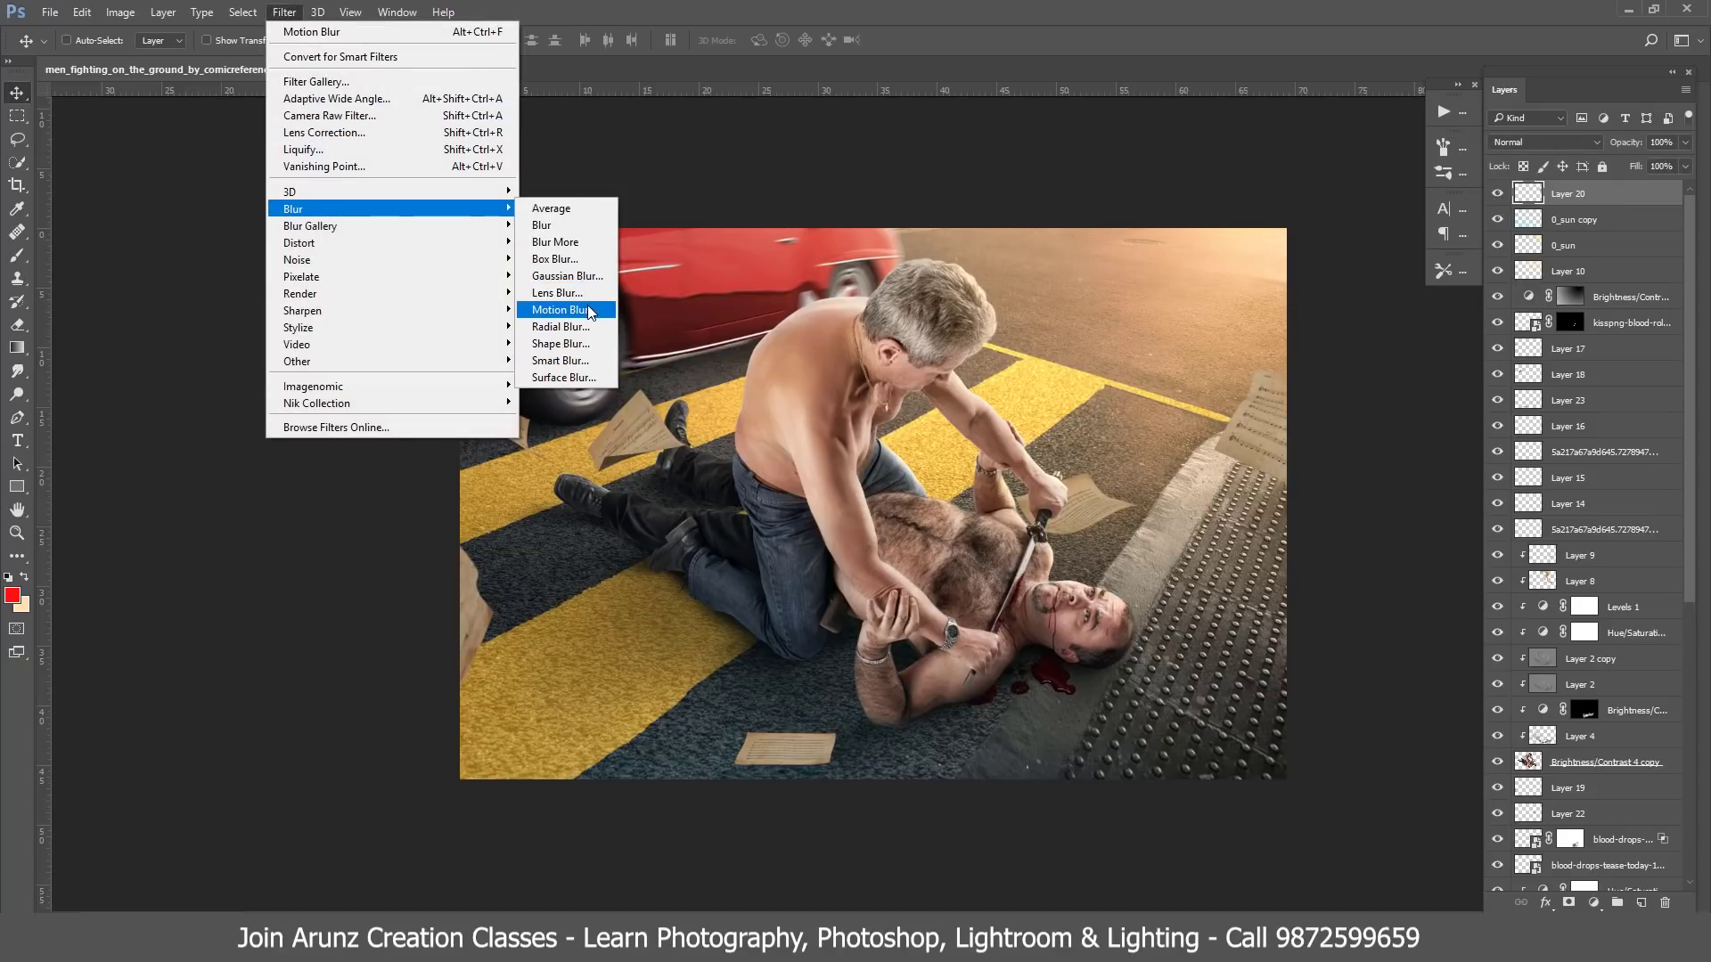
{"action": "left_click", "coordinate": [586, 304]}
{"action": "left_click_drag", "start_coordinate": [1149, 220], "coordinate": [881, 214]}
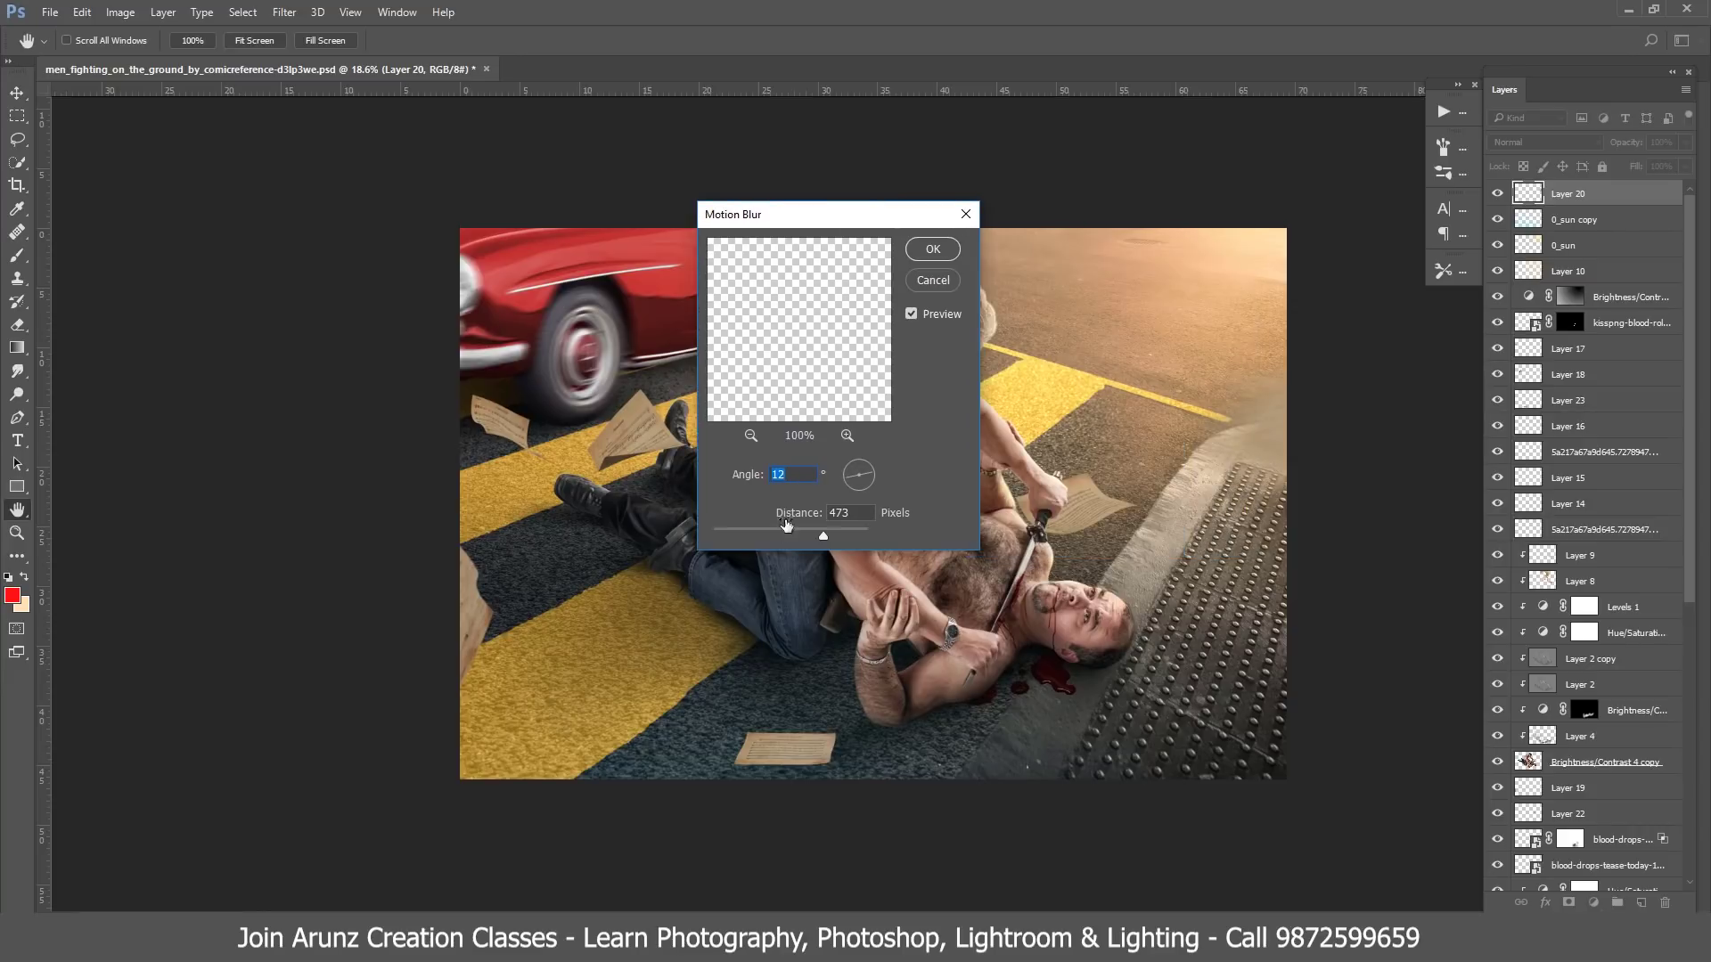
{"action": "left_click", "coordinate": [725, 531]}
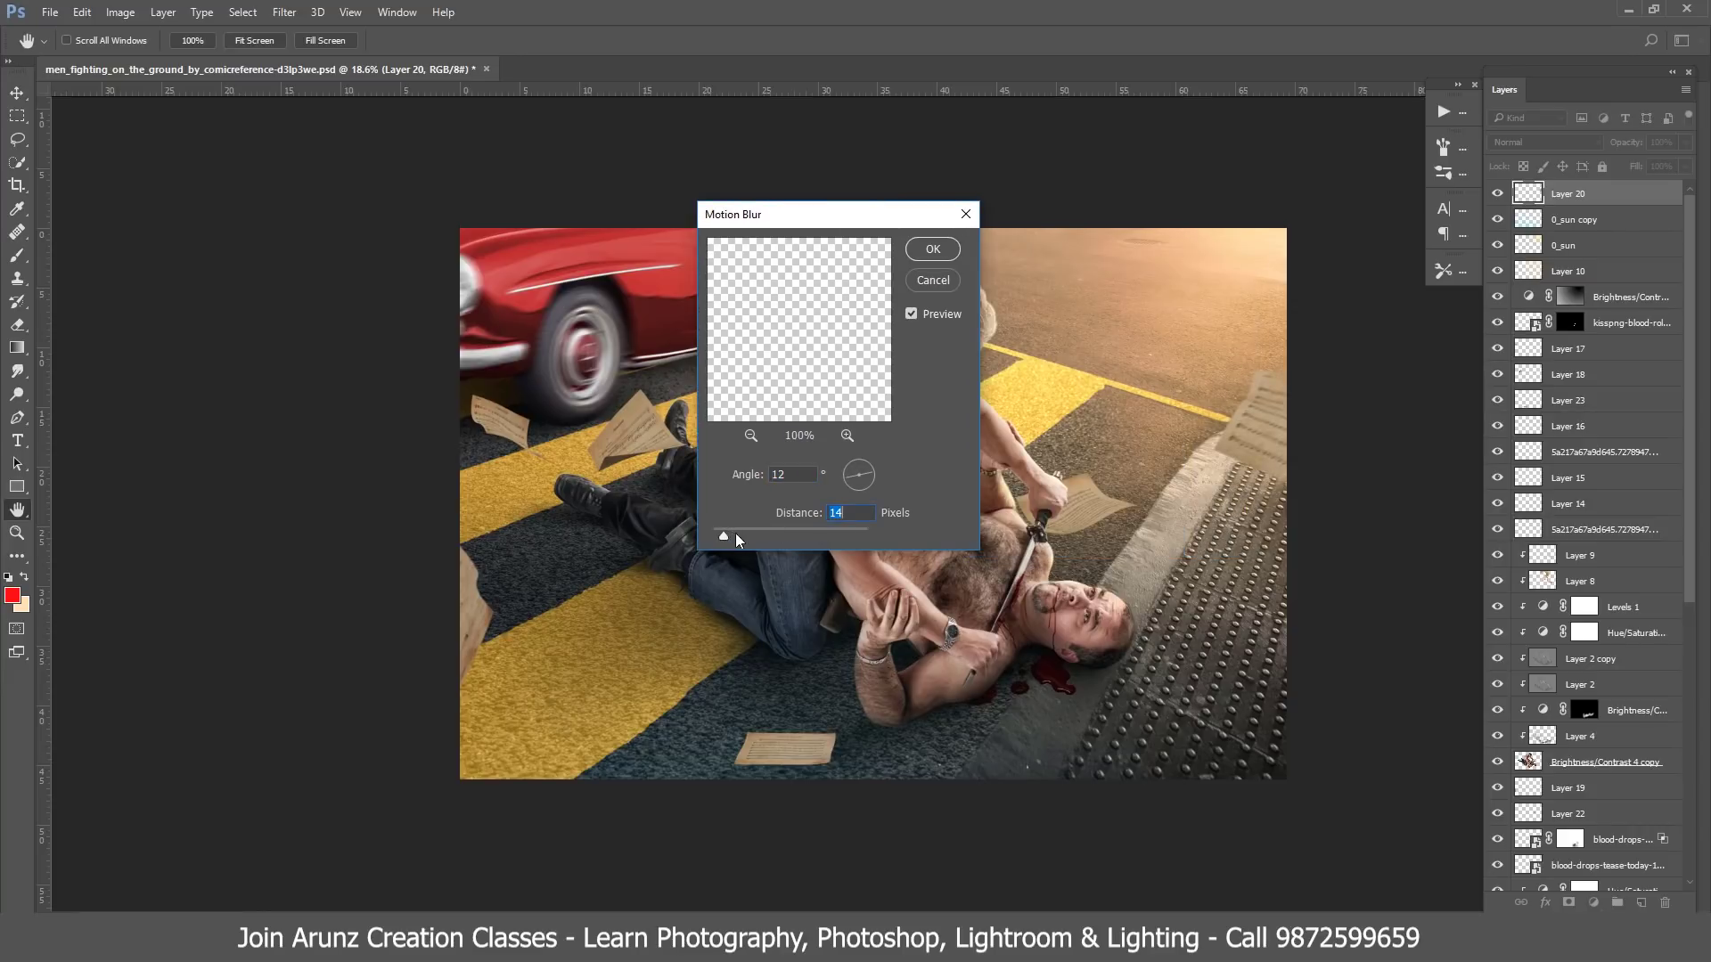
{"action": "left_click", "coordinate": [870, 480]}
{"action": "left_click", "coordinate": [869, 468]}
{"action": "left_click", "coordinate": [743, 533]}
{"action": "key", "text": "Return"}
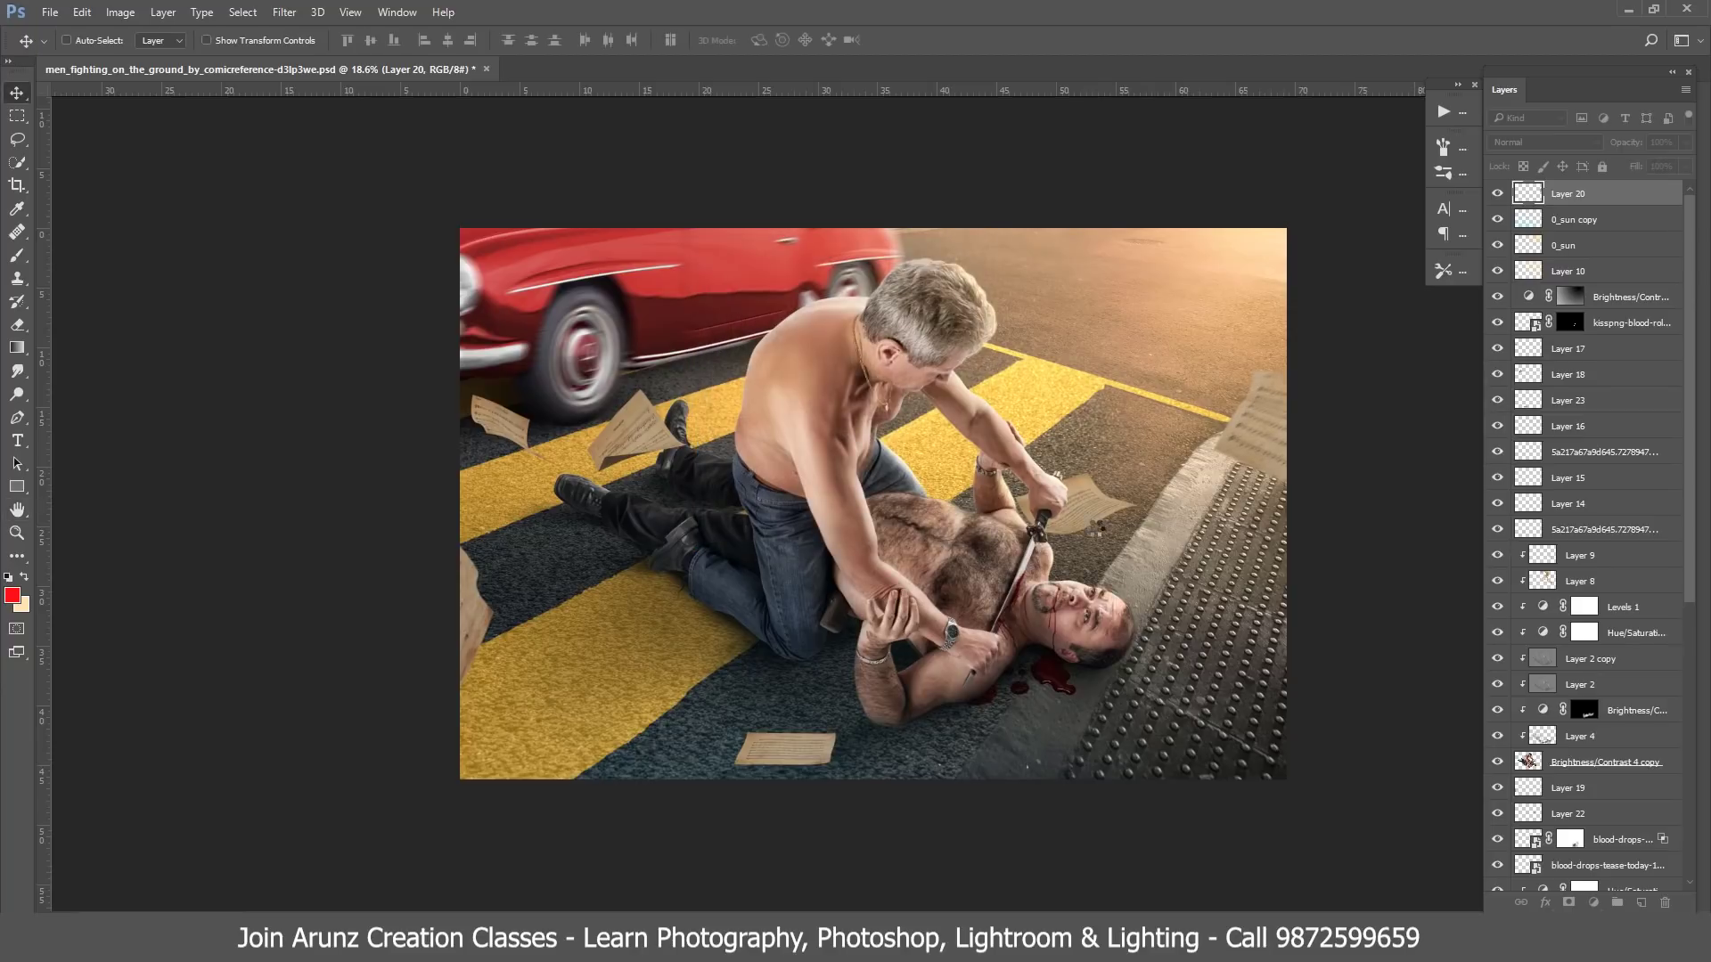
- Compare the warm glow Layer 10 on and off, then select paper Layer 22
{"action": "right_click", "coordinate": [1099, 516], "text": "ctrl"}
{"action": "left_click", "coordinate": [1123, 525]}
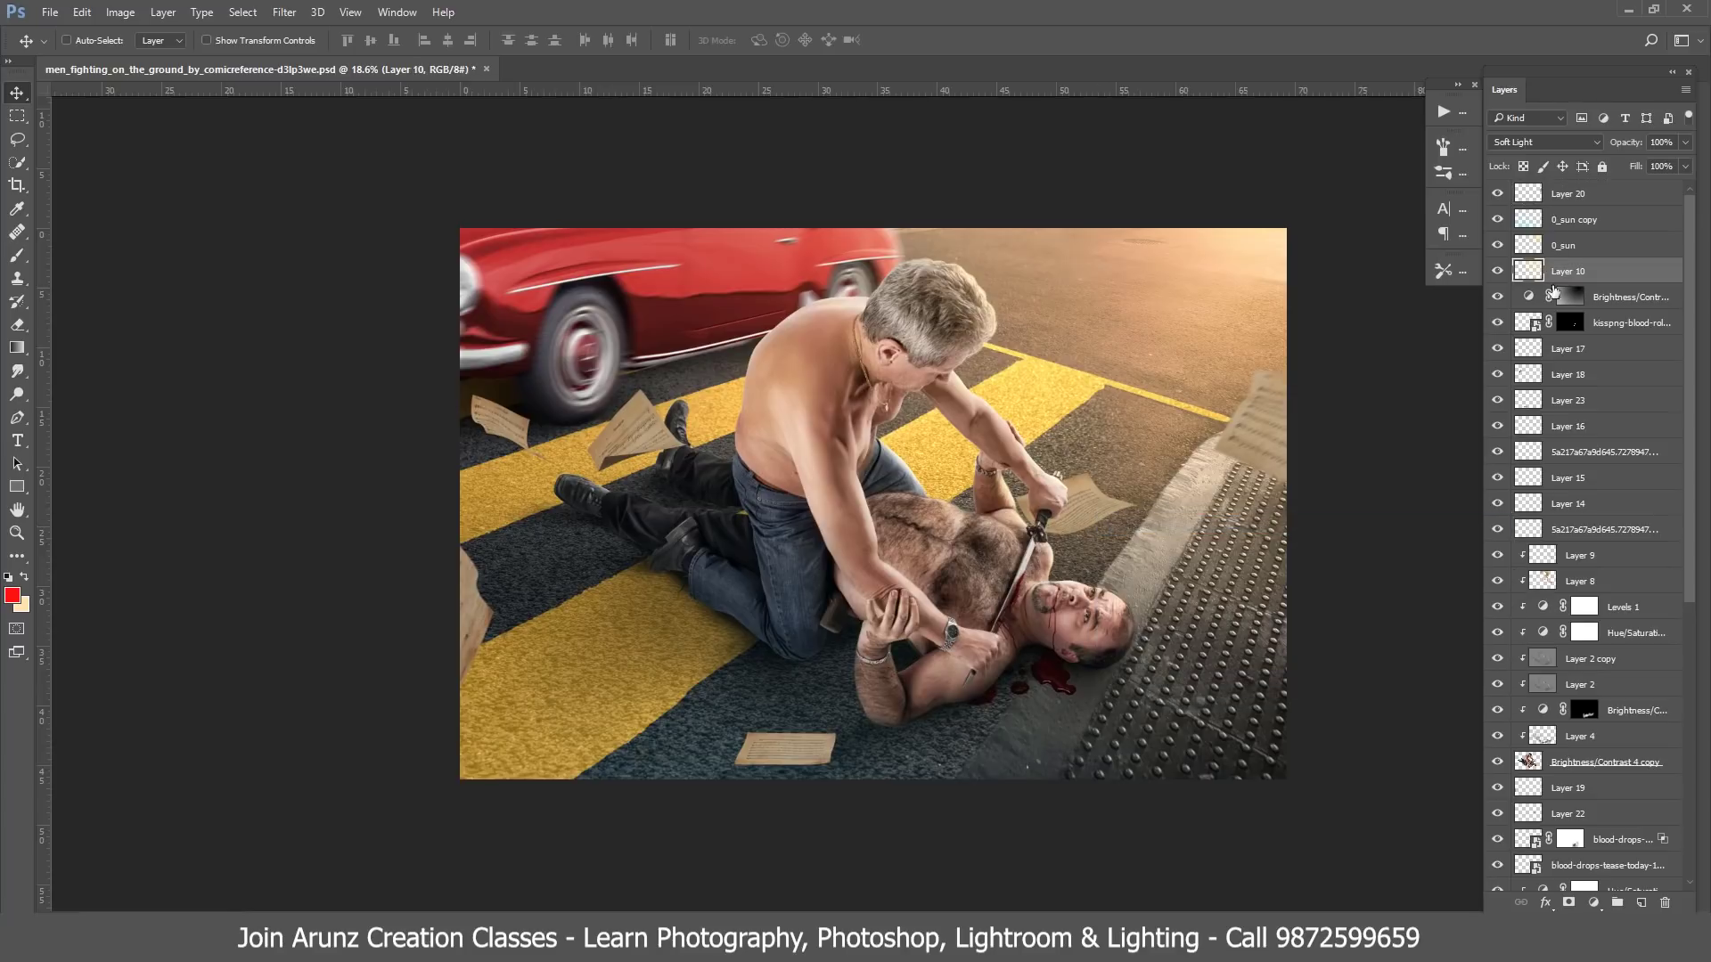
{"action": "left_click", "coordinate": [1495, 272]}
{"action": "right_click", "coordinate": [1077, 513], "text": "ctrl"}
{"action": "left_click", "coordinate": [1116, 563]}
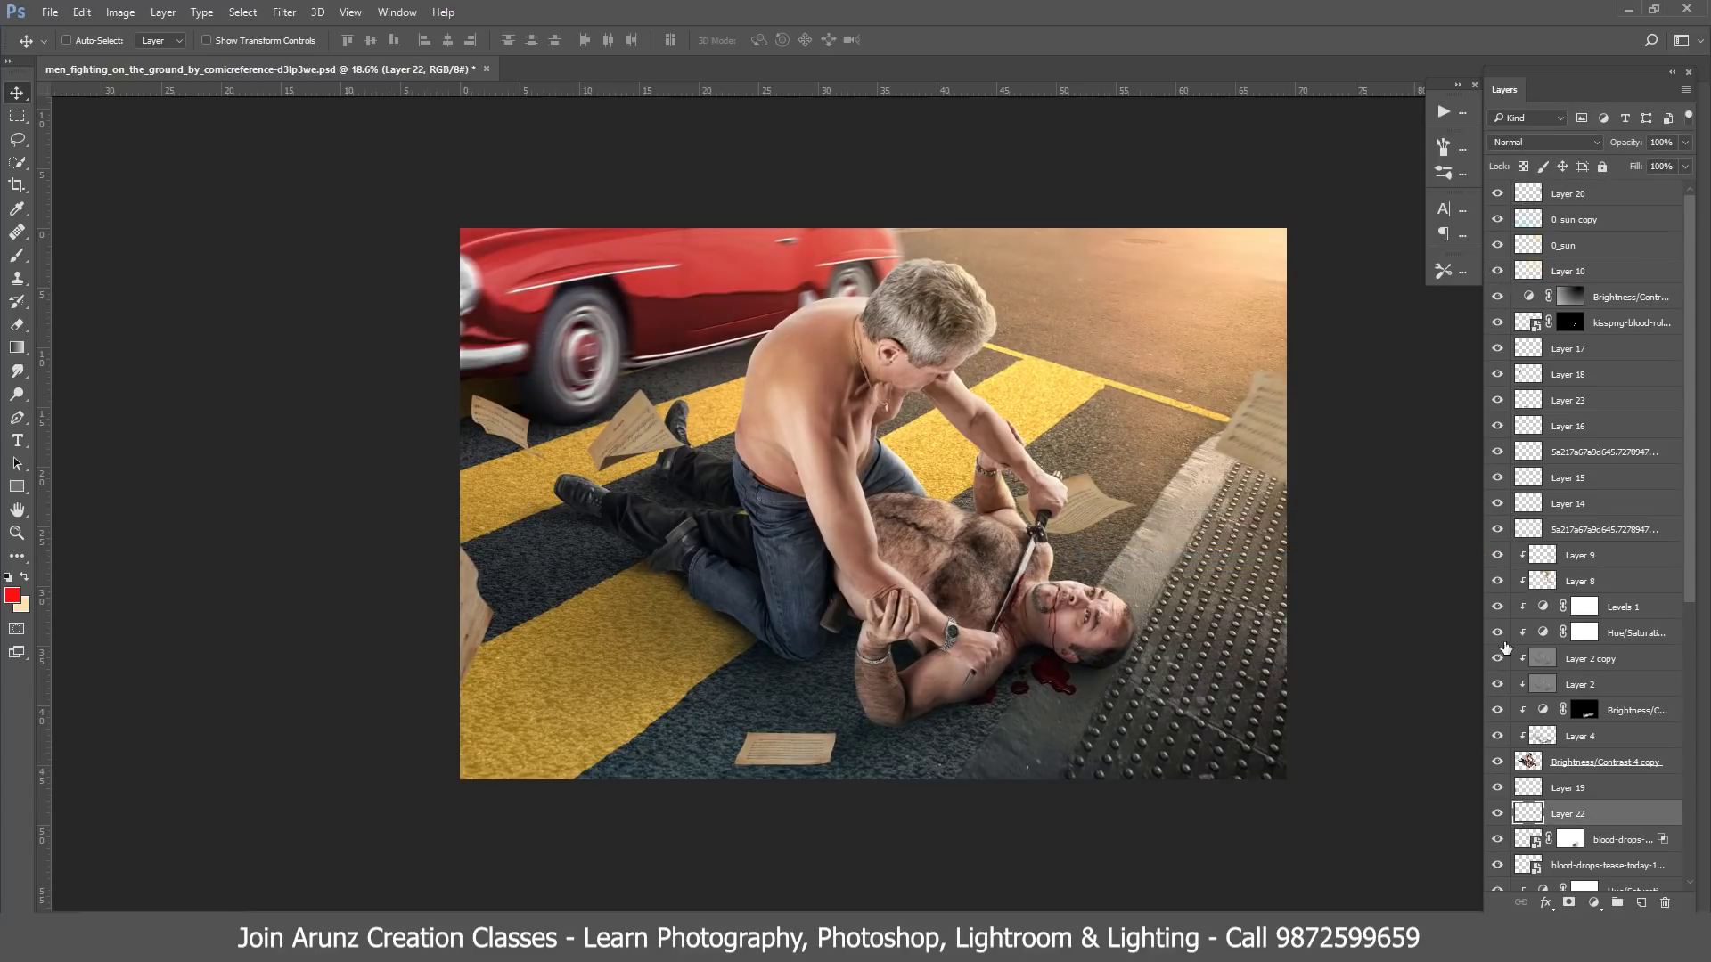
- Apply a Motion Blur of about 20 px distance to Layer 22
{"action": "left_click", "coordinate": [286, 13]}
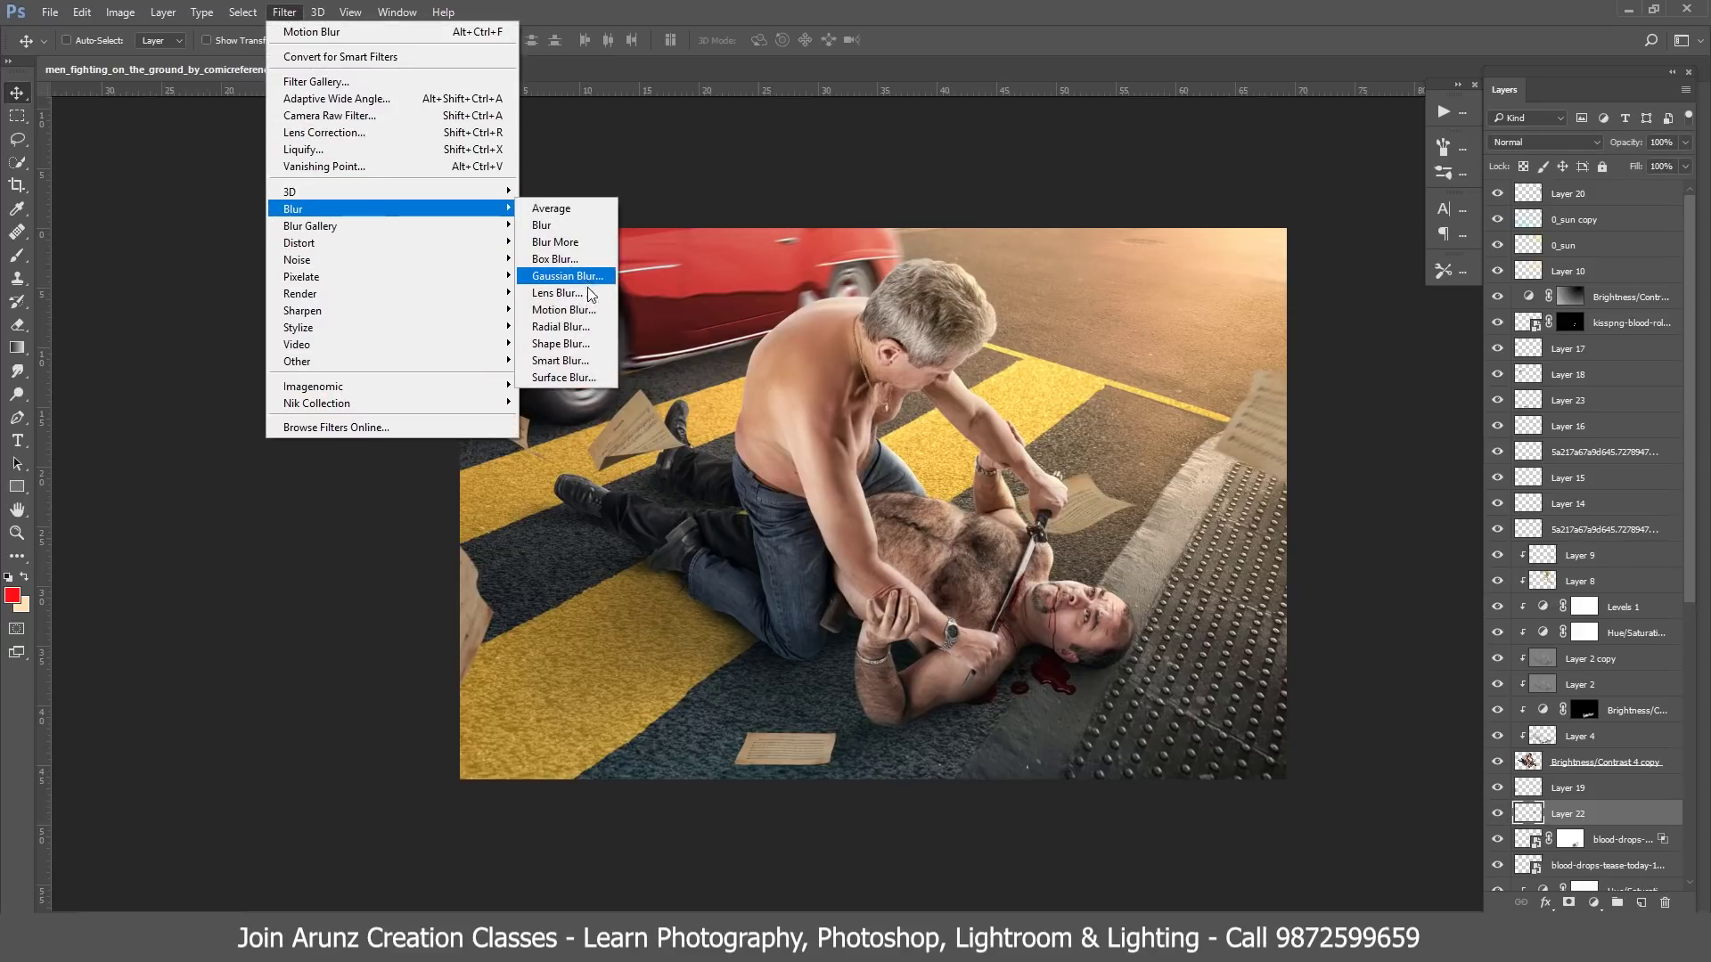
{"action": "left_click", "coordinate": [591, 306]}
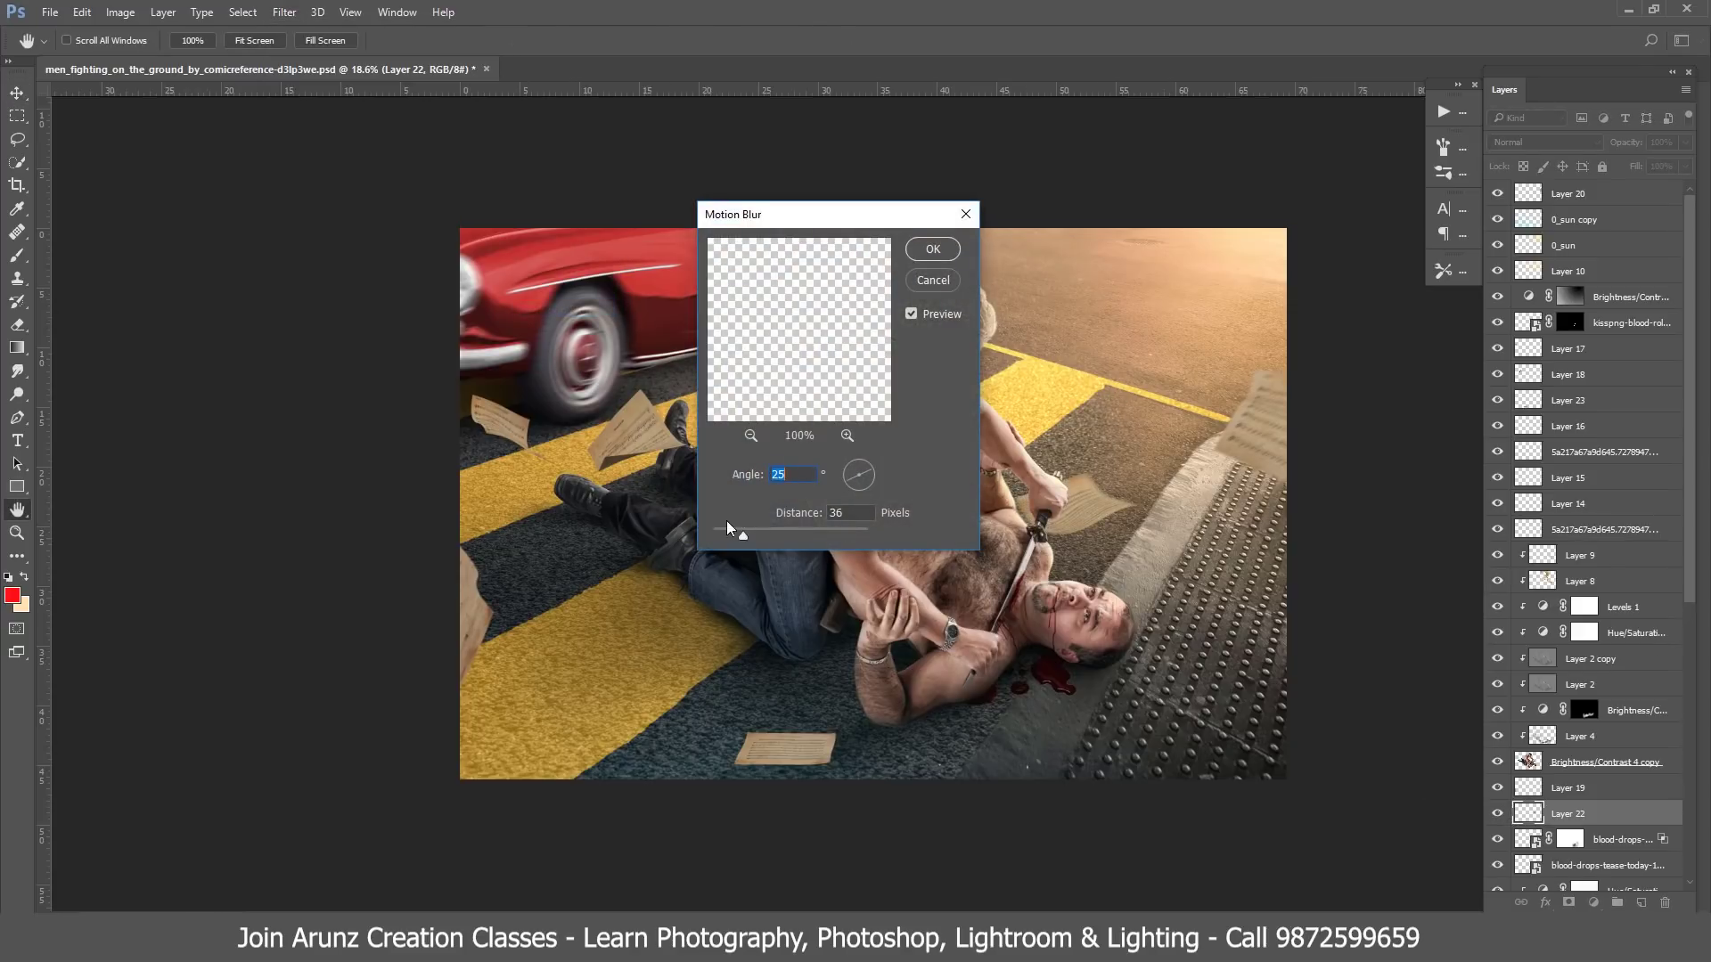
{"action": "left_click", "coordinate": [729, 532]}
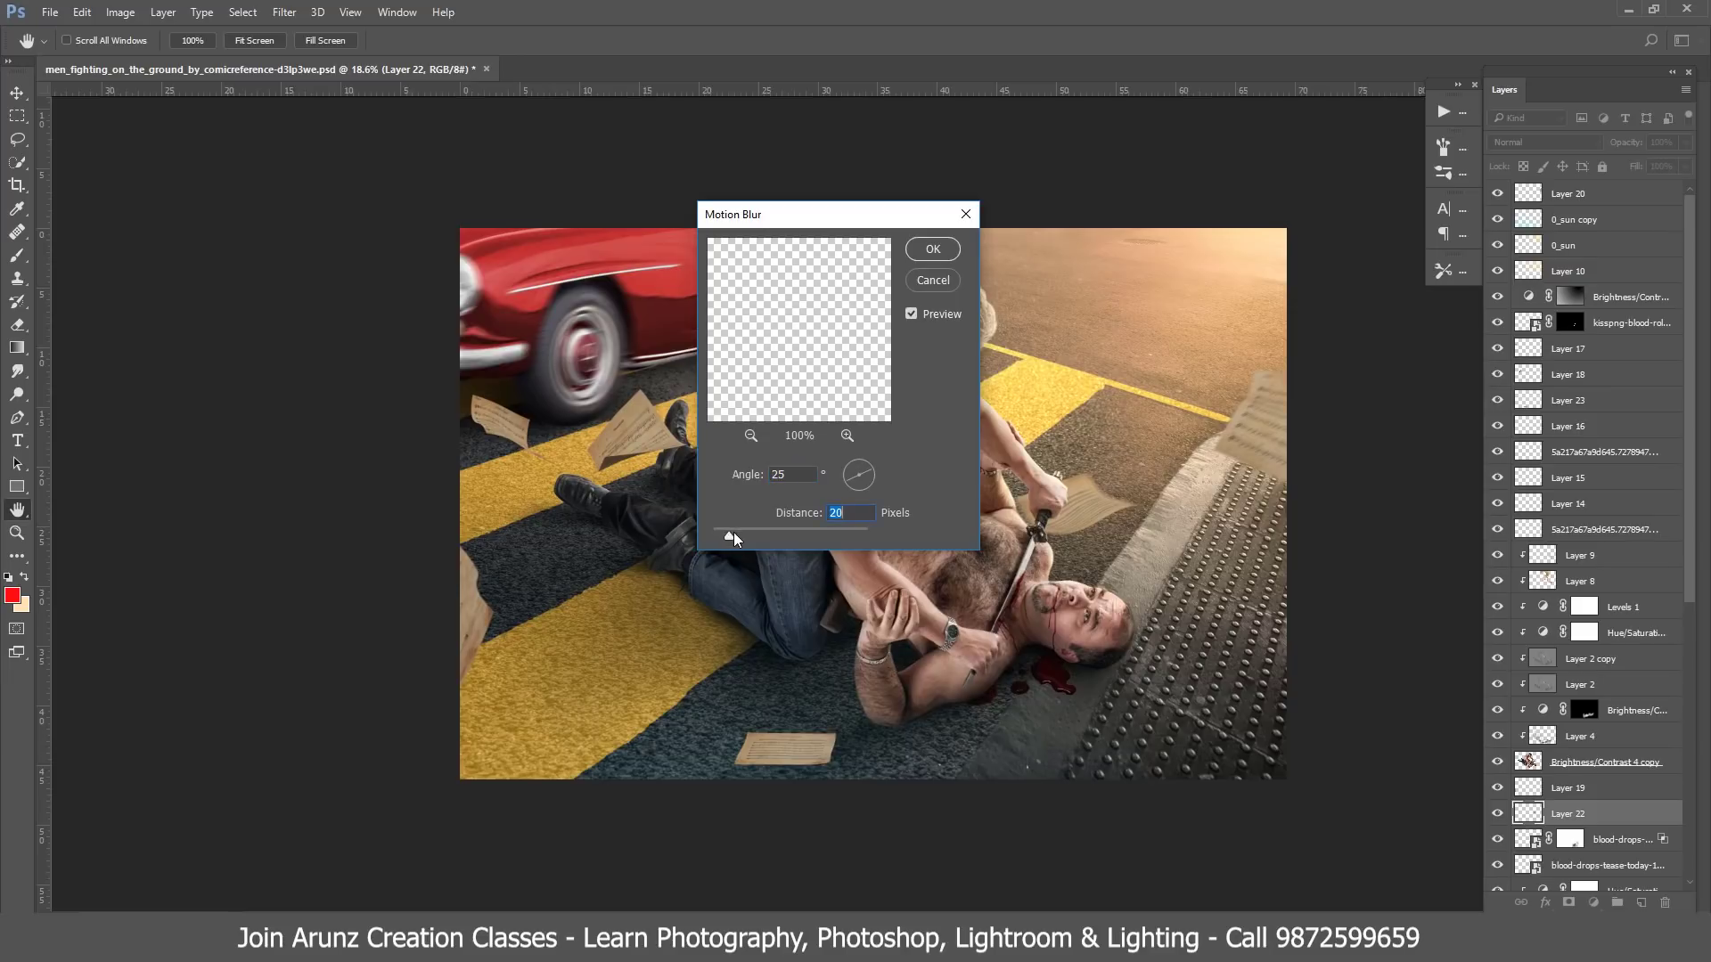
{"action": "left_click", "coordinate": [933, 249]}
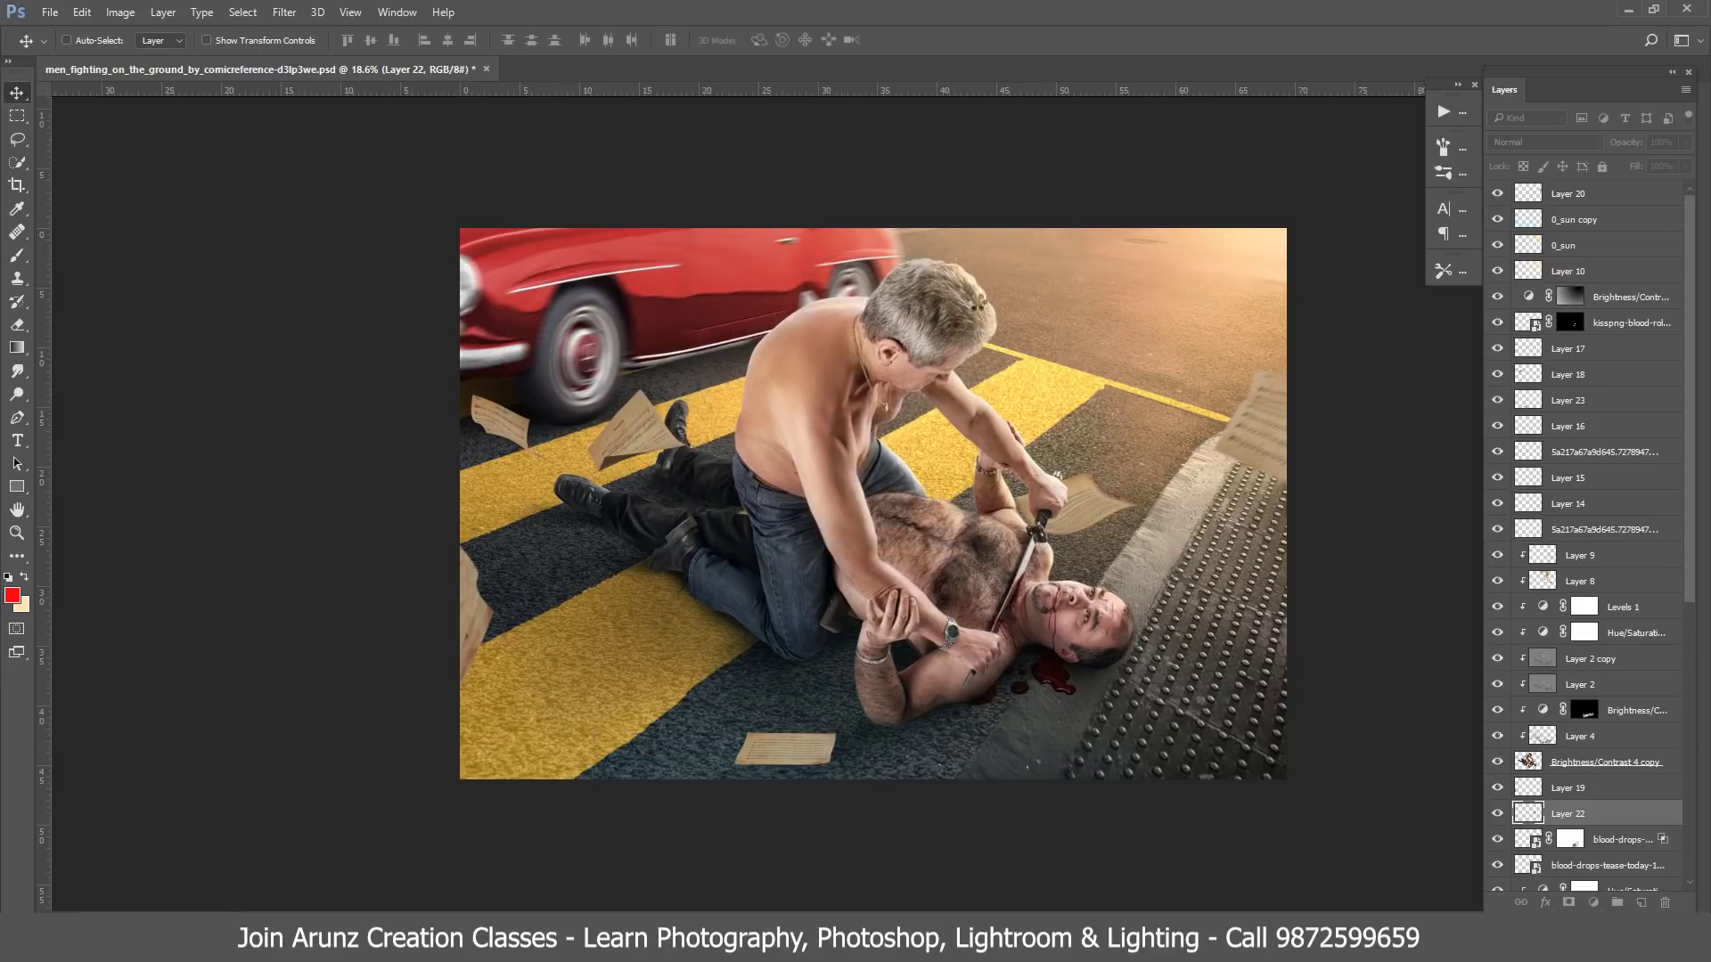
- Select the left-edge page, Layer 19, and motion blur it with 288 px distance
{"action": "right_click", "coordinate": [788, 759]}
{"action": "key", "text": "Escape"}
{"action": "right_click", "coordinate": [487, 614]}
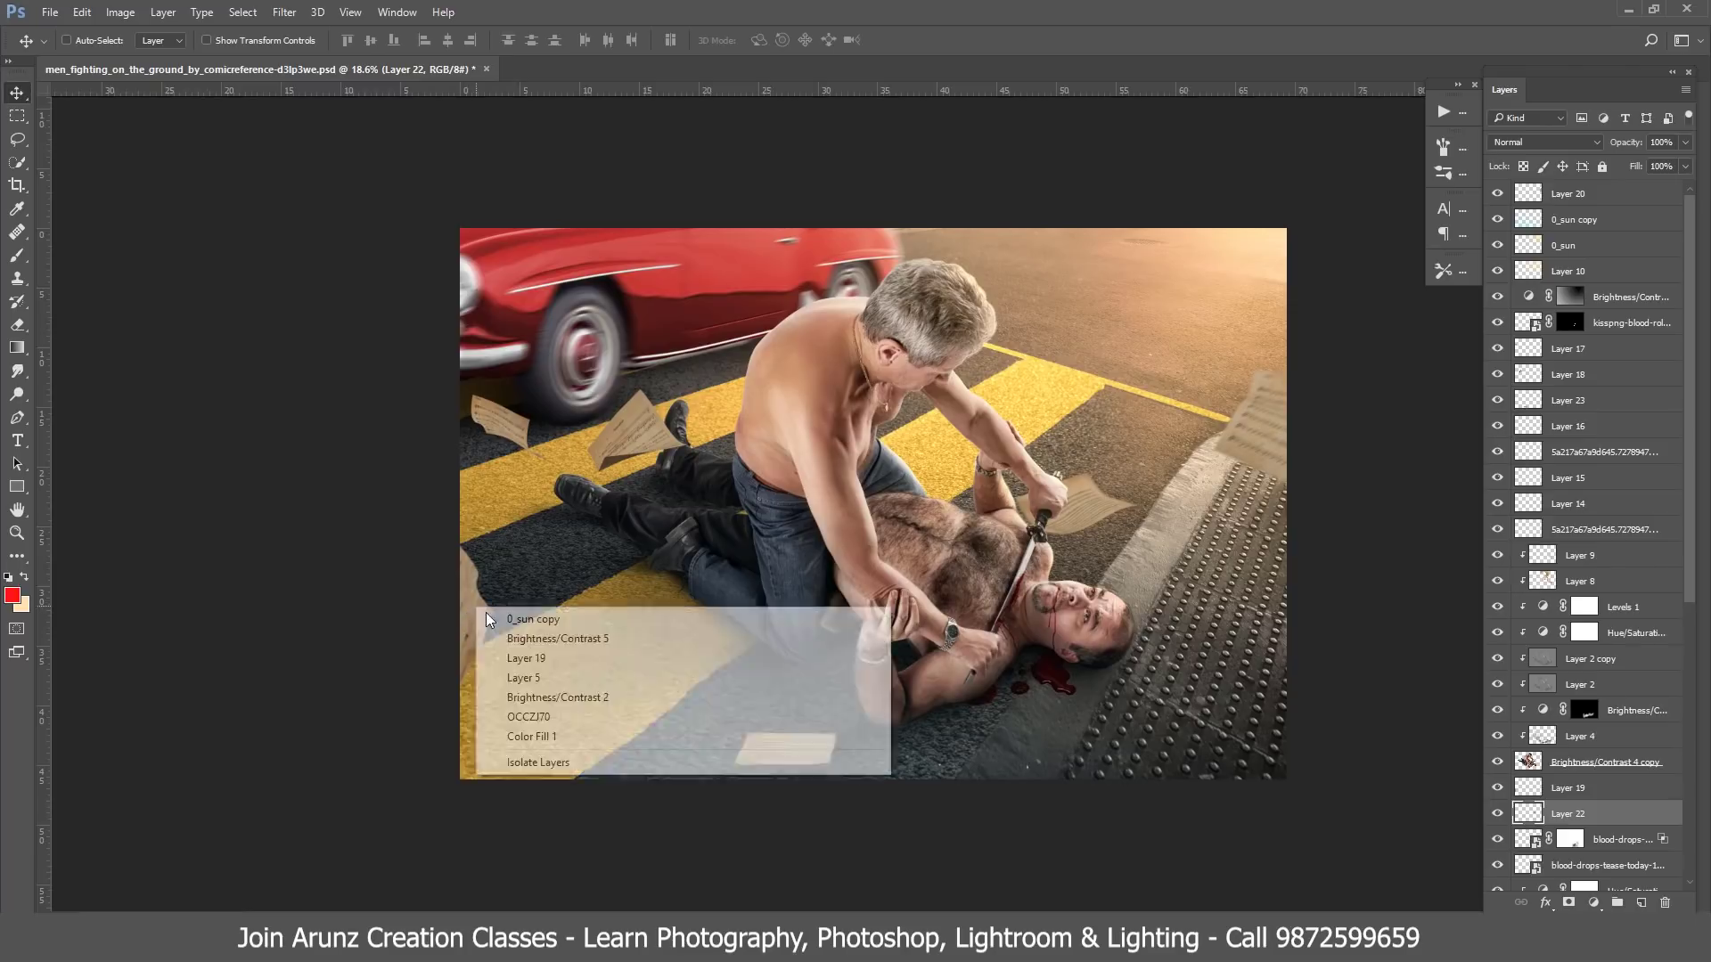
{"action": "left_click", "coordinate": [517, 657]}
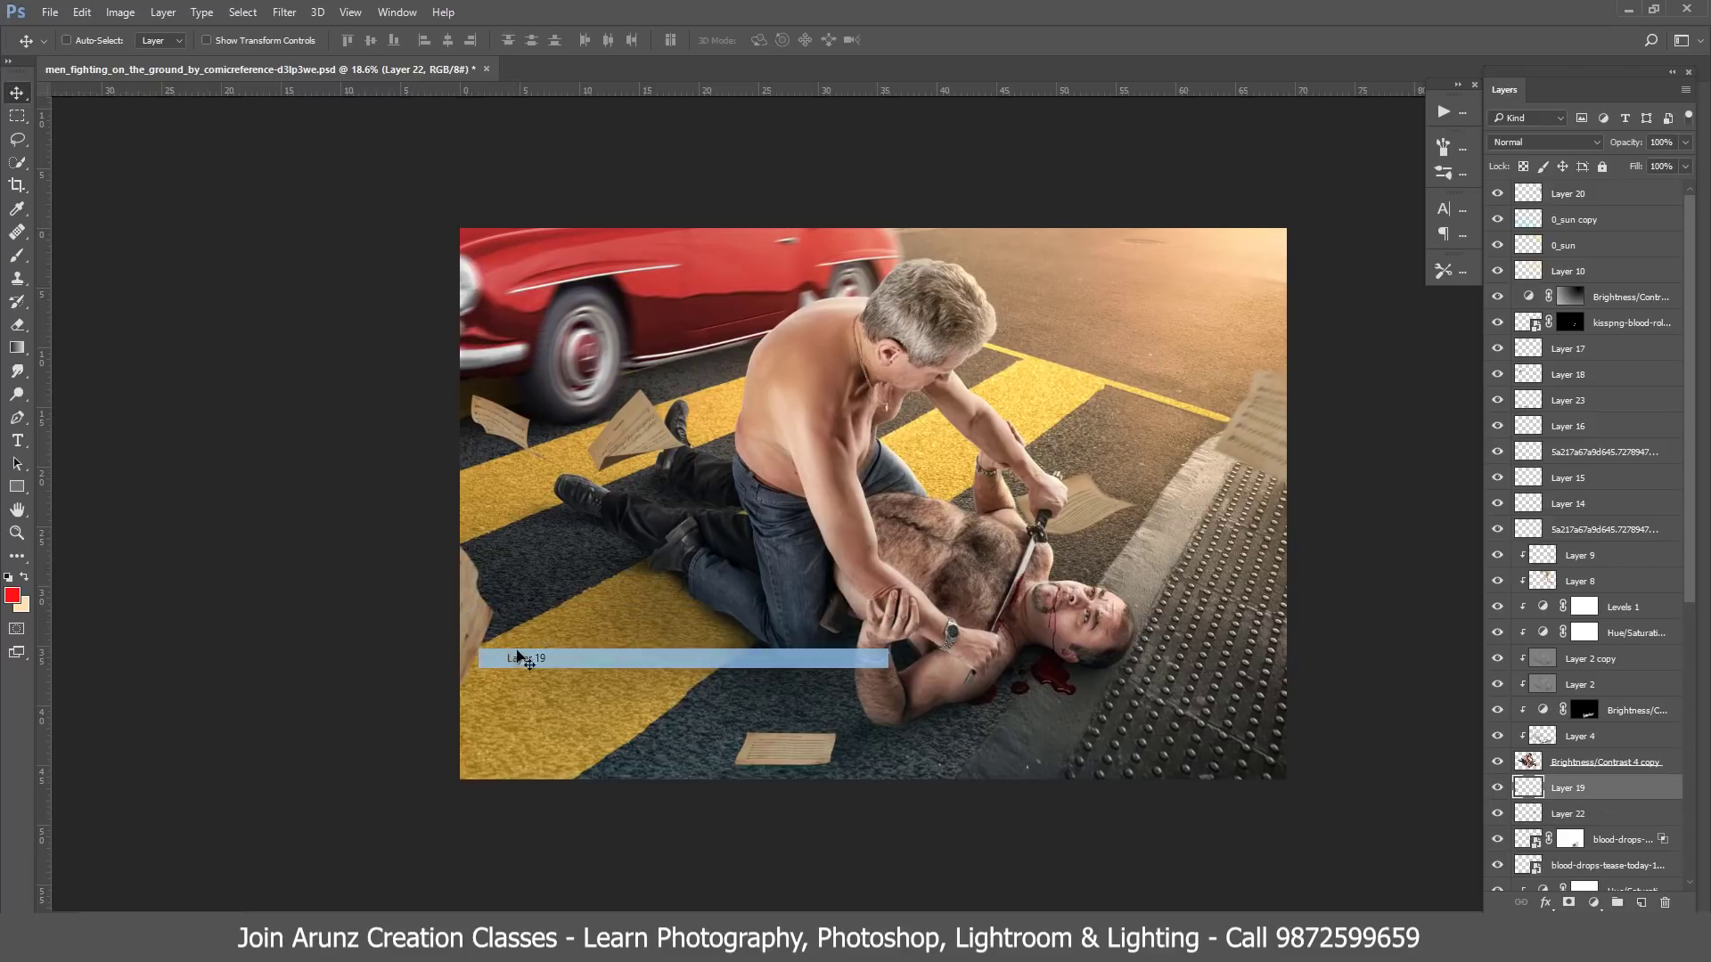
{"action": "left_click", "coordinate": [1497, 789]}
{"action": "left_click", "coordinate": [1497, 789]}
{"action": "left_click", "coordinate": [1496, 789]}
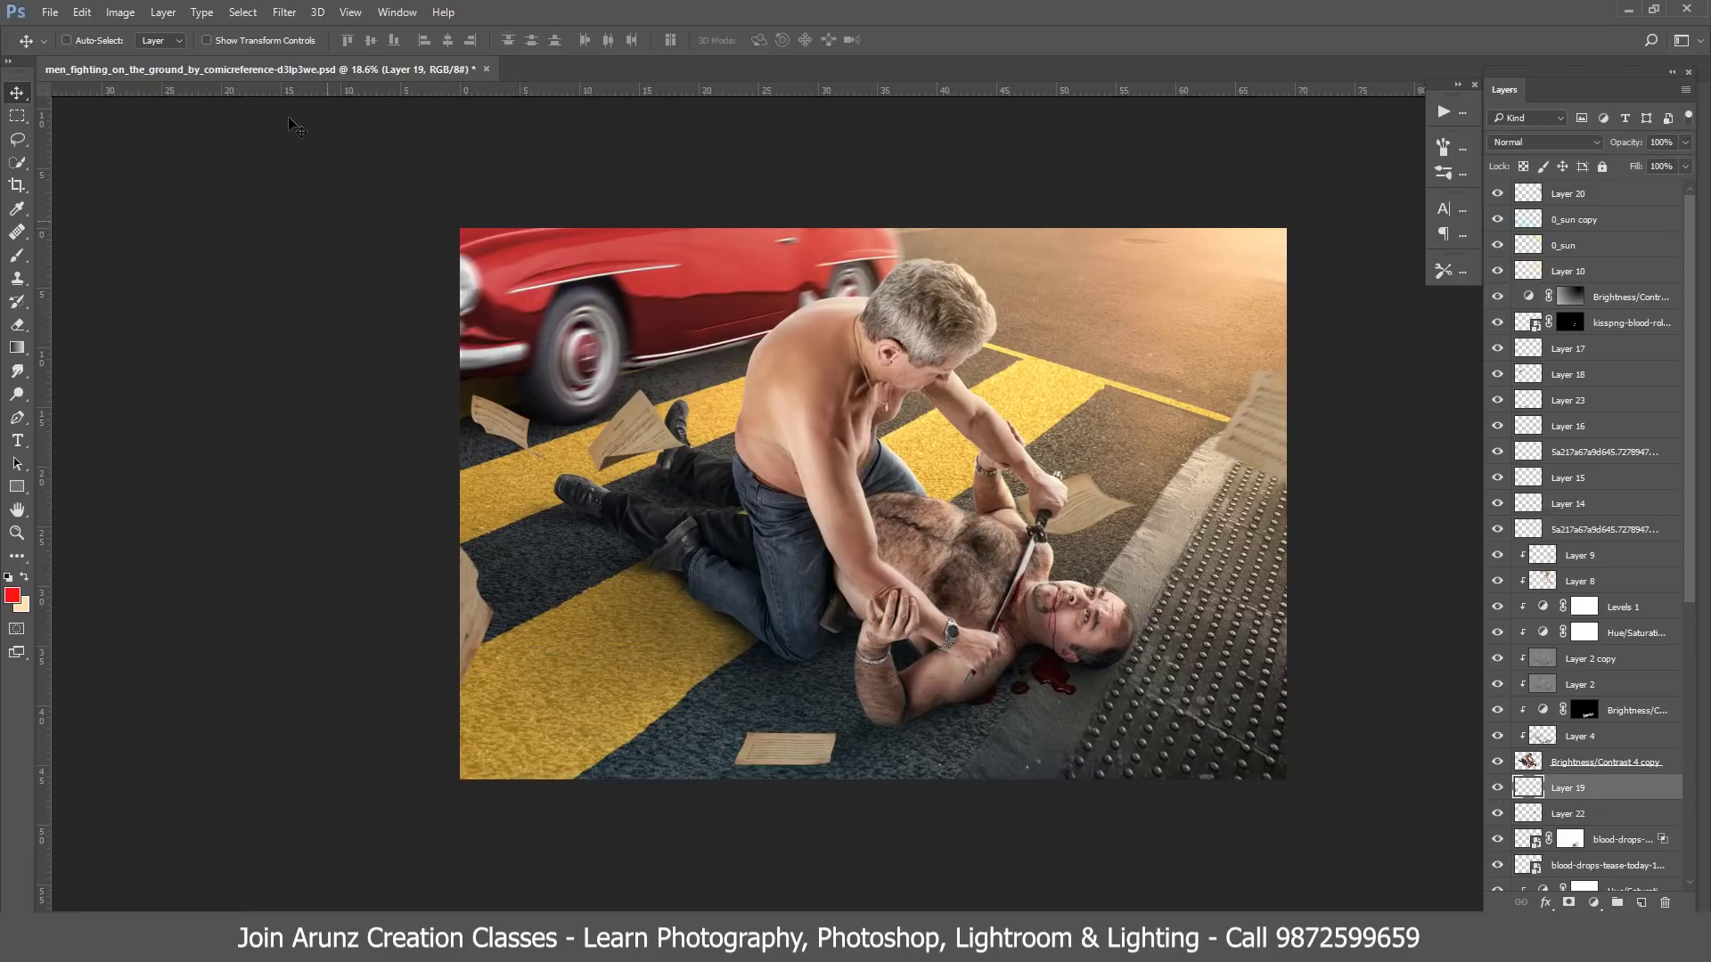
{"action": "left_click", "coordinate": [284, 12]}
{"action": "mouse_move", "coordinate": [390, 209]}
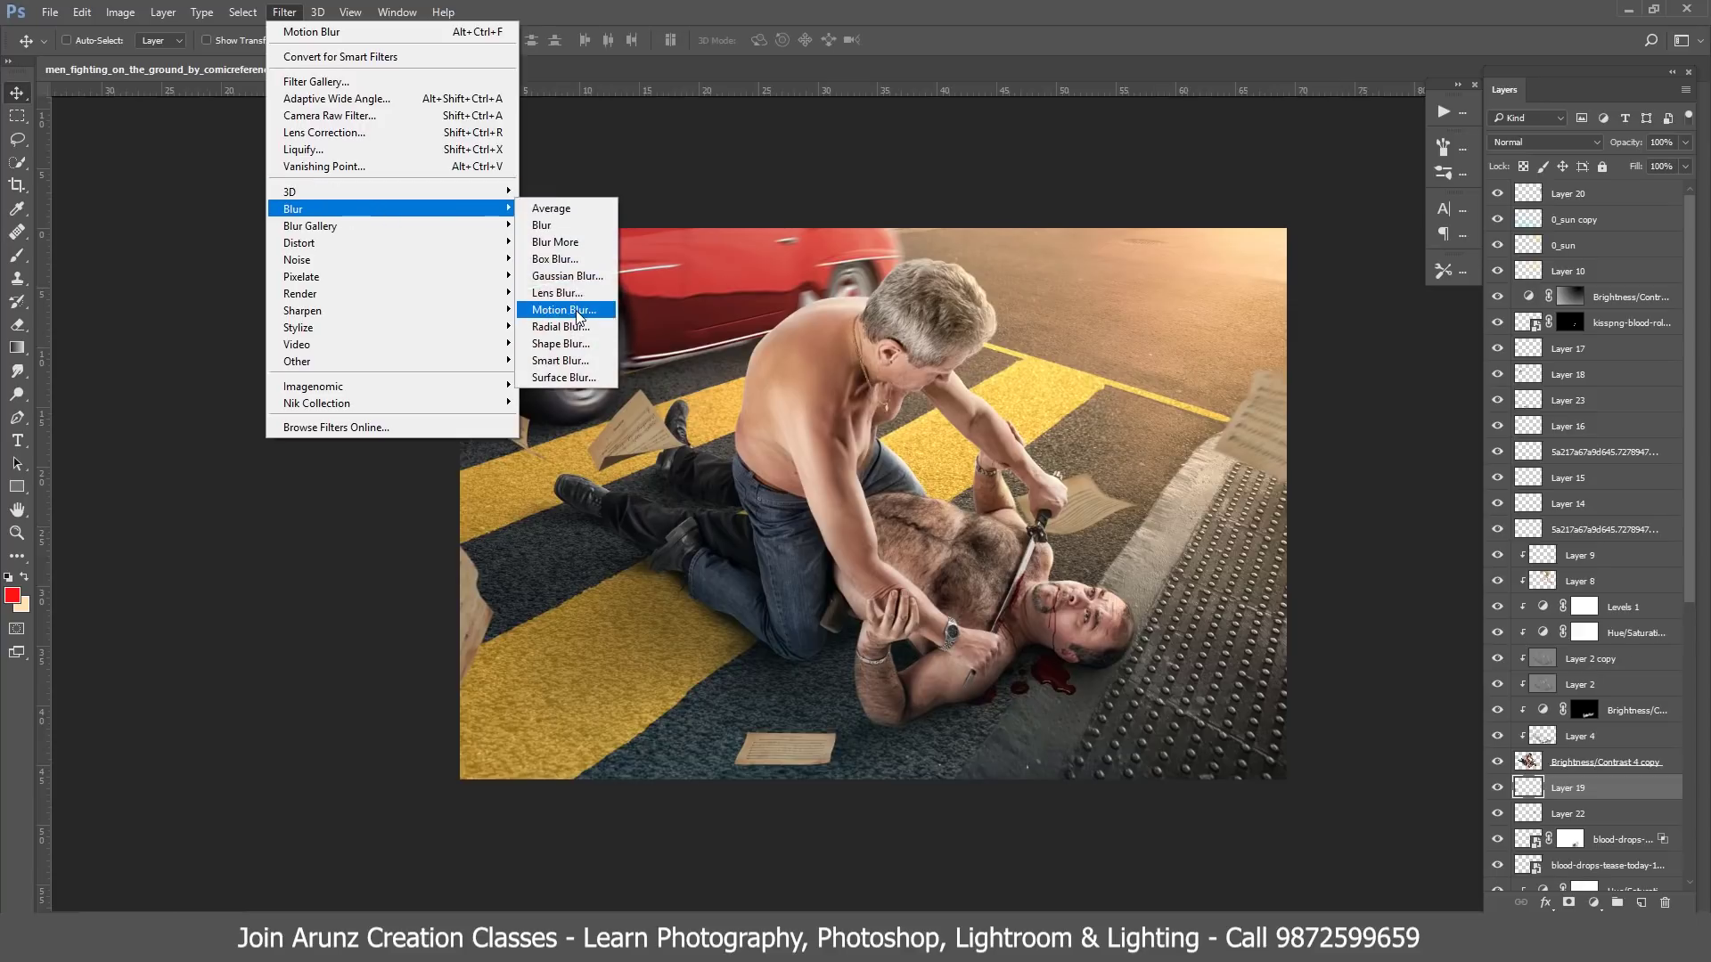
{"action": "left_click", "coordinate": [577, 312]}
{"action": "left_click", "coordinate": [816, 531]}
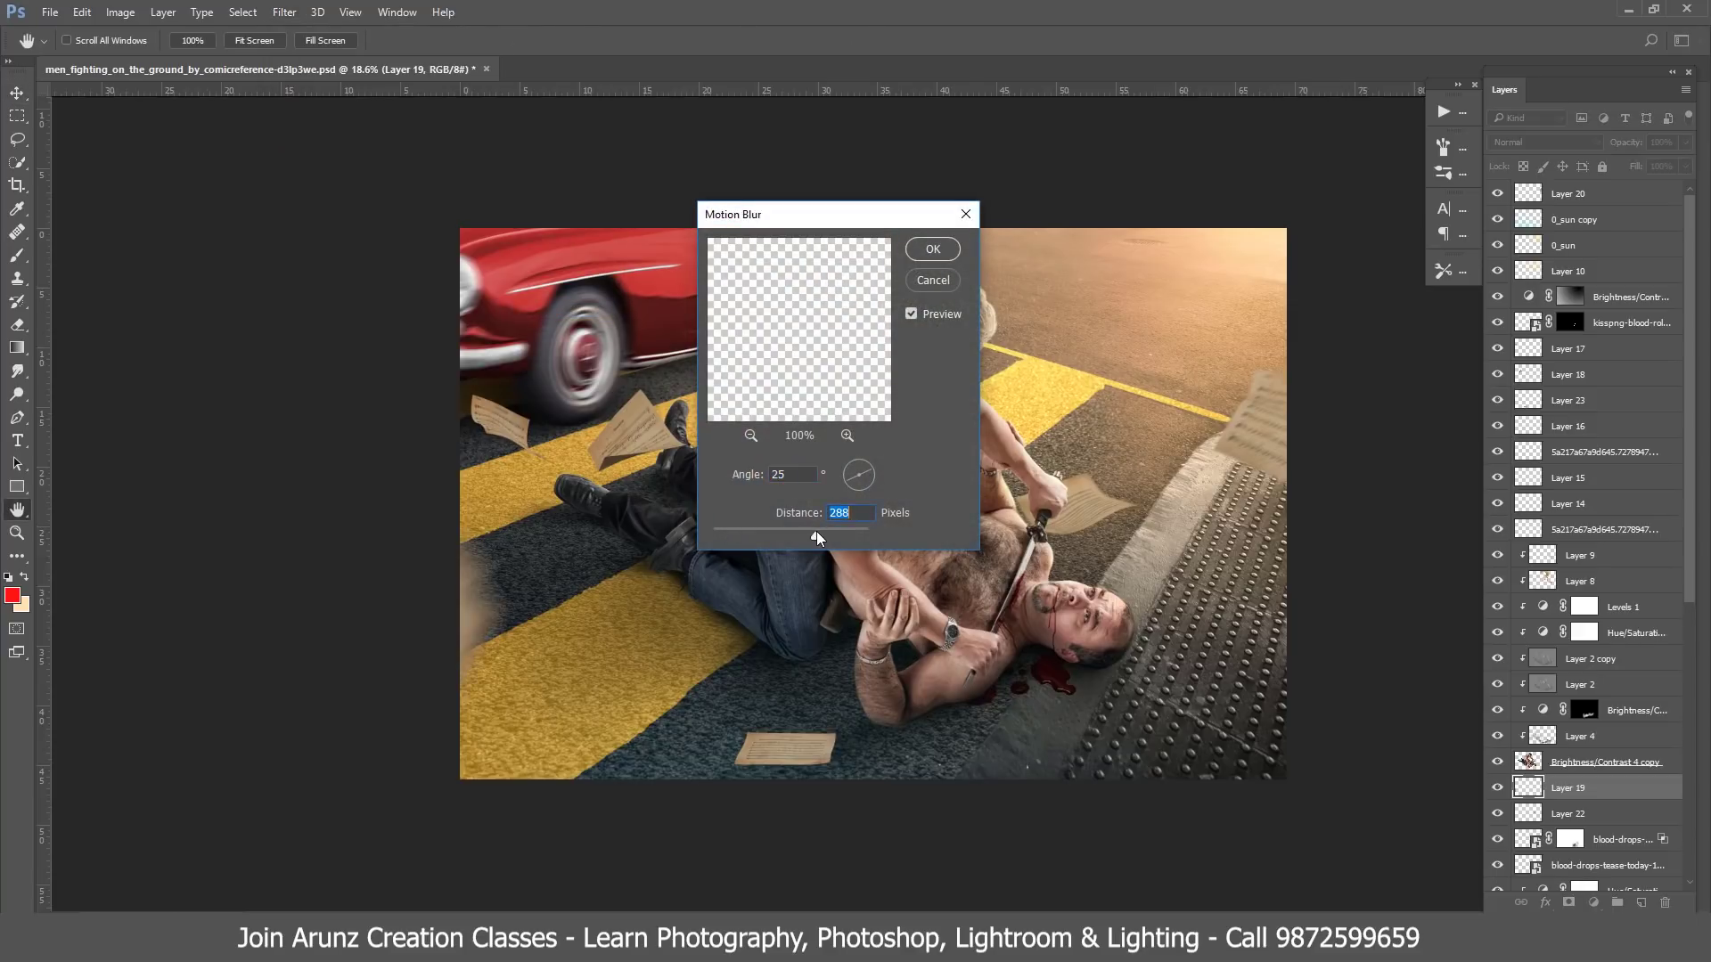
{"action": "left_click", "coordinate": [939, 250]}
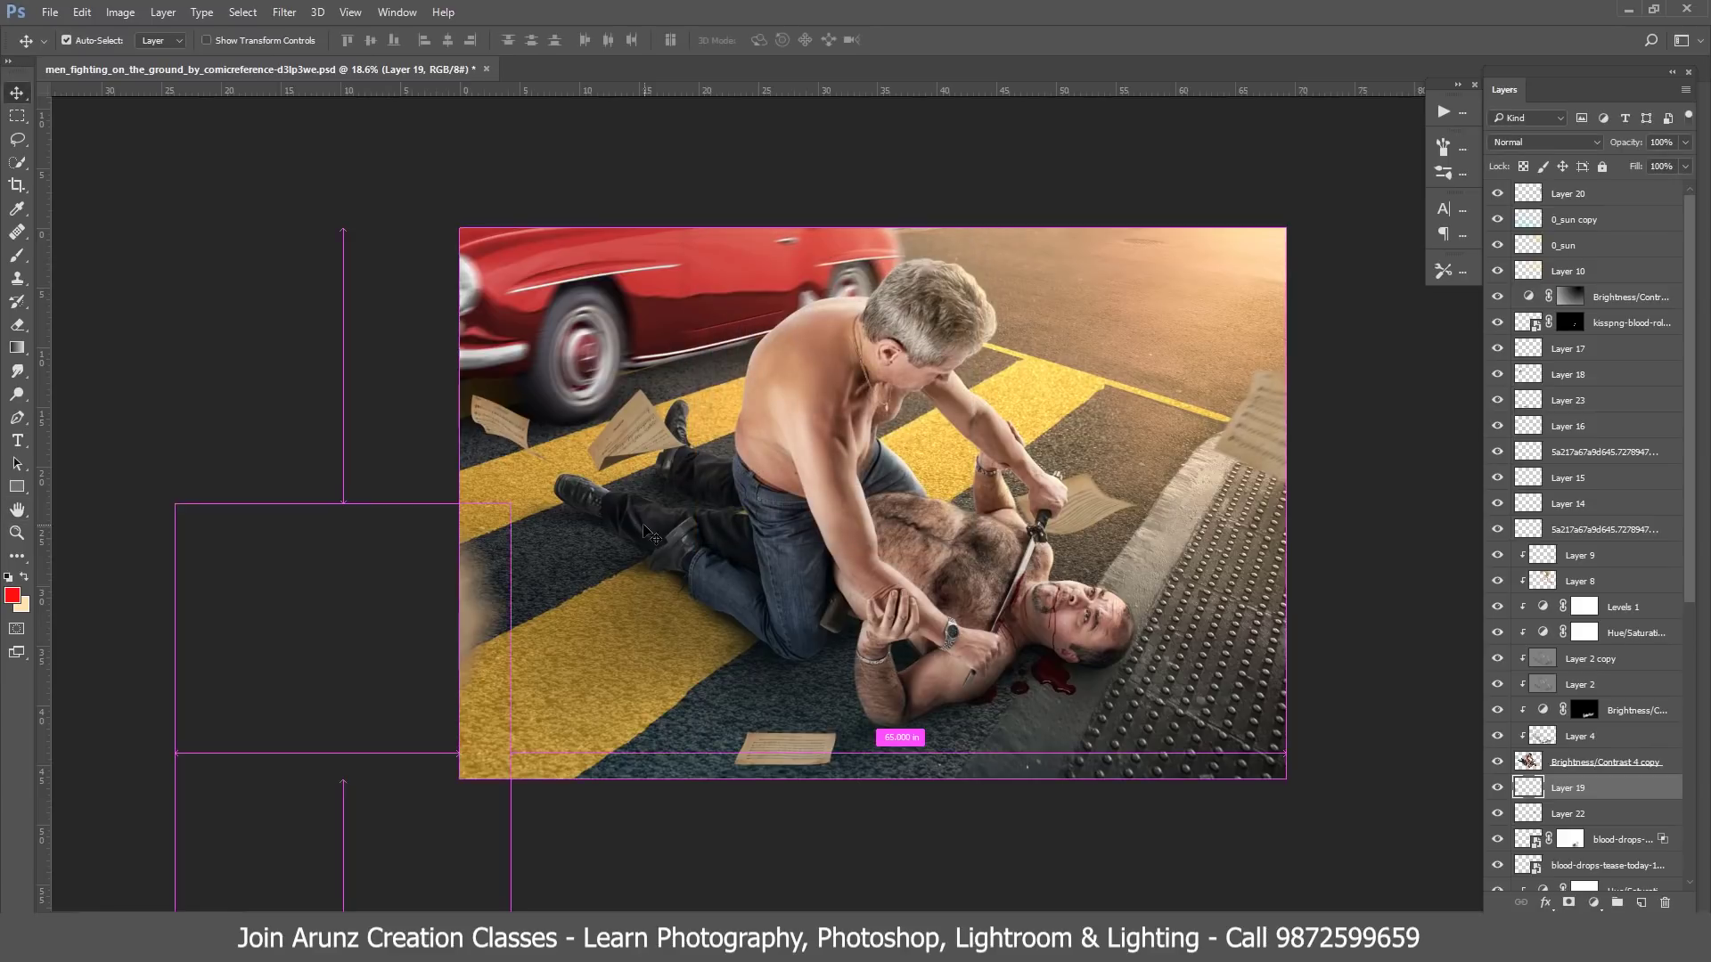
- Enlarge Layer 19 to about 116%
{"action": "key", "text": "ctrl+t"}
{"action": "left_click_drag", "start_coordinate": [510, 506], "coordinate": [508, 634]}
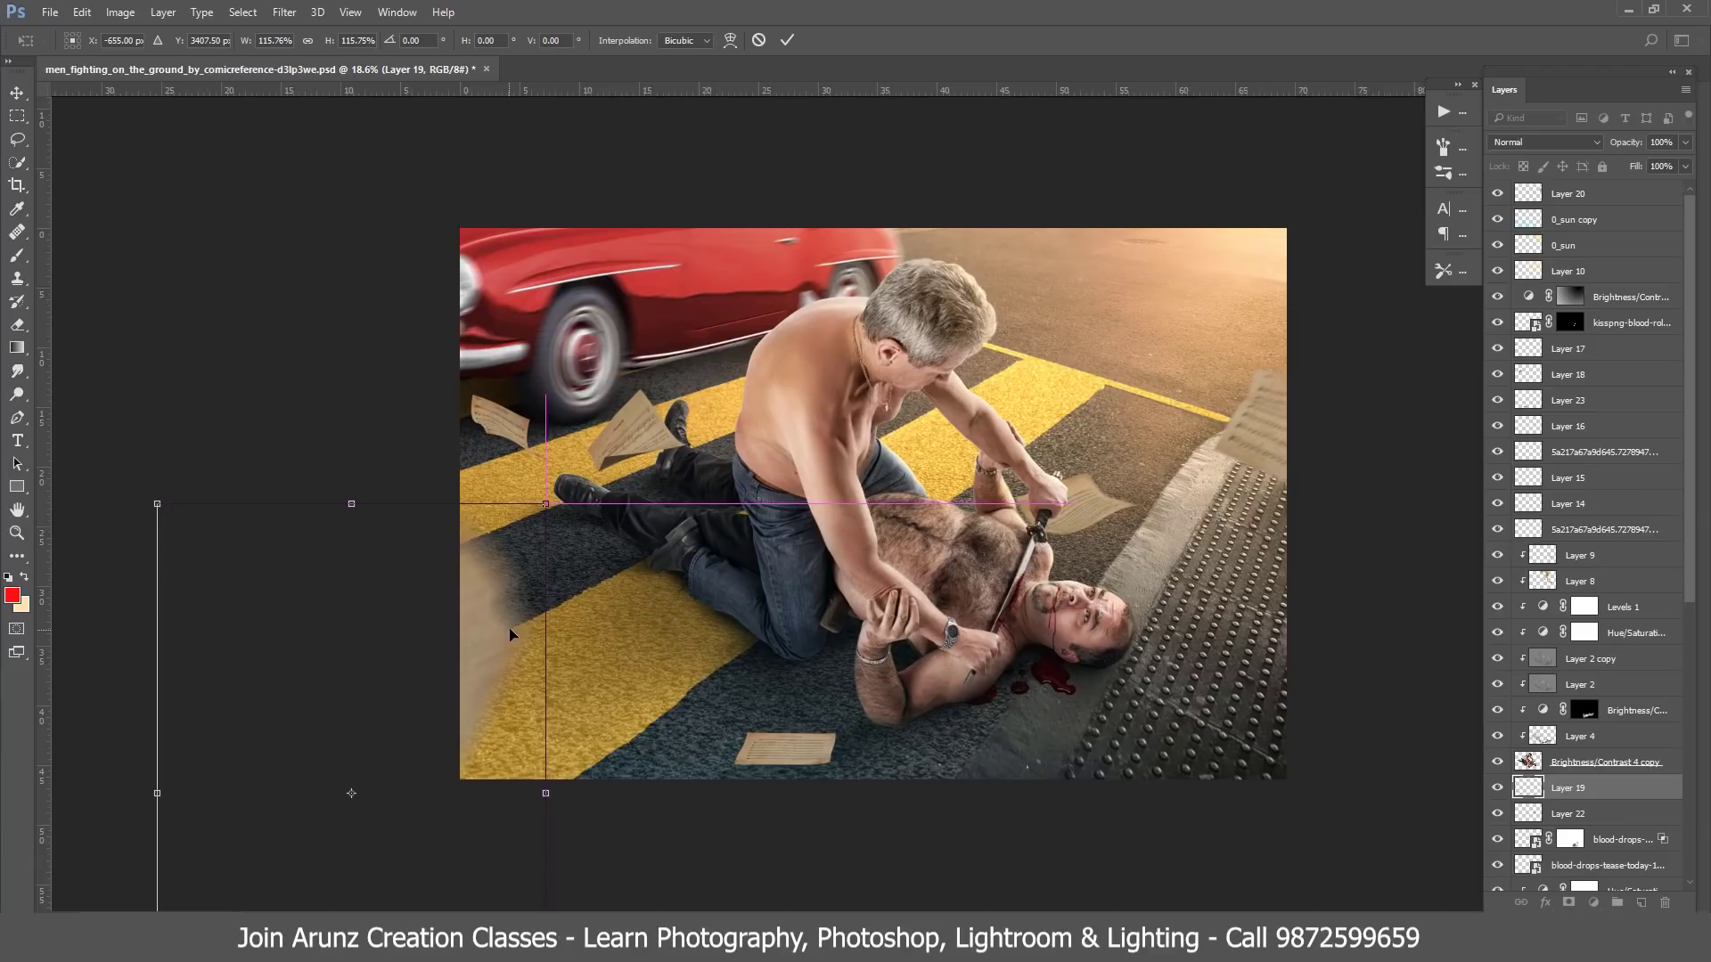
{"action": "key", "text": "Return"}
- Motion blur Layer 17 with 82 px distance at a -14° angle
{"action": "right_click", "coordinate": [515, 428]}
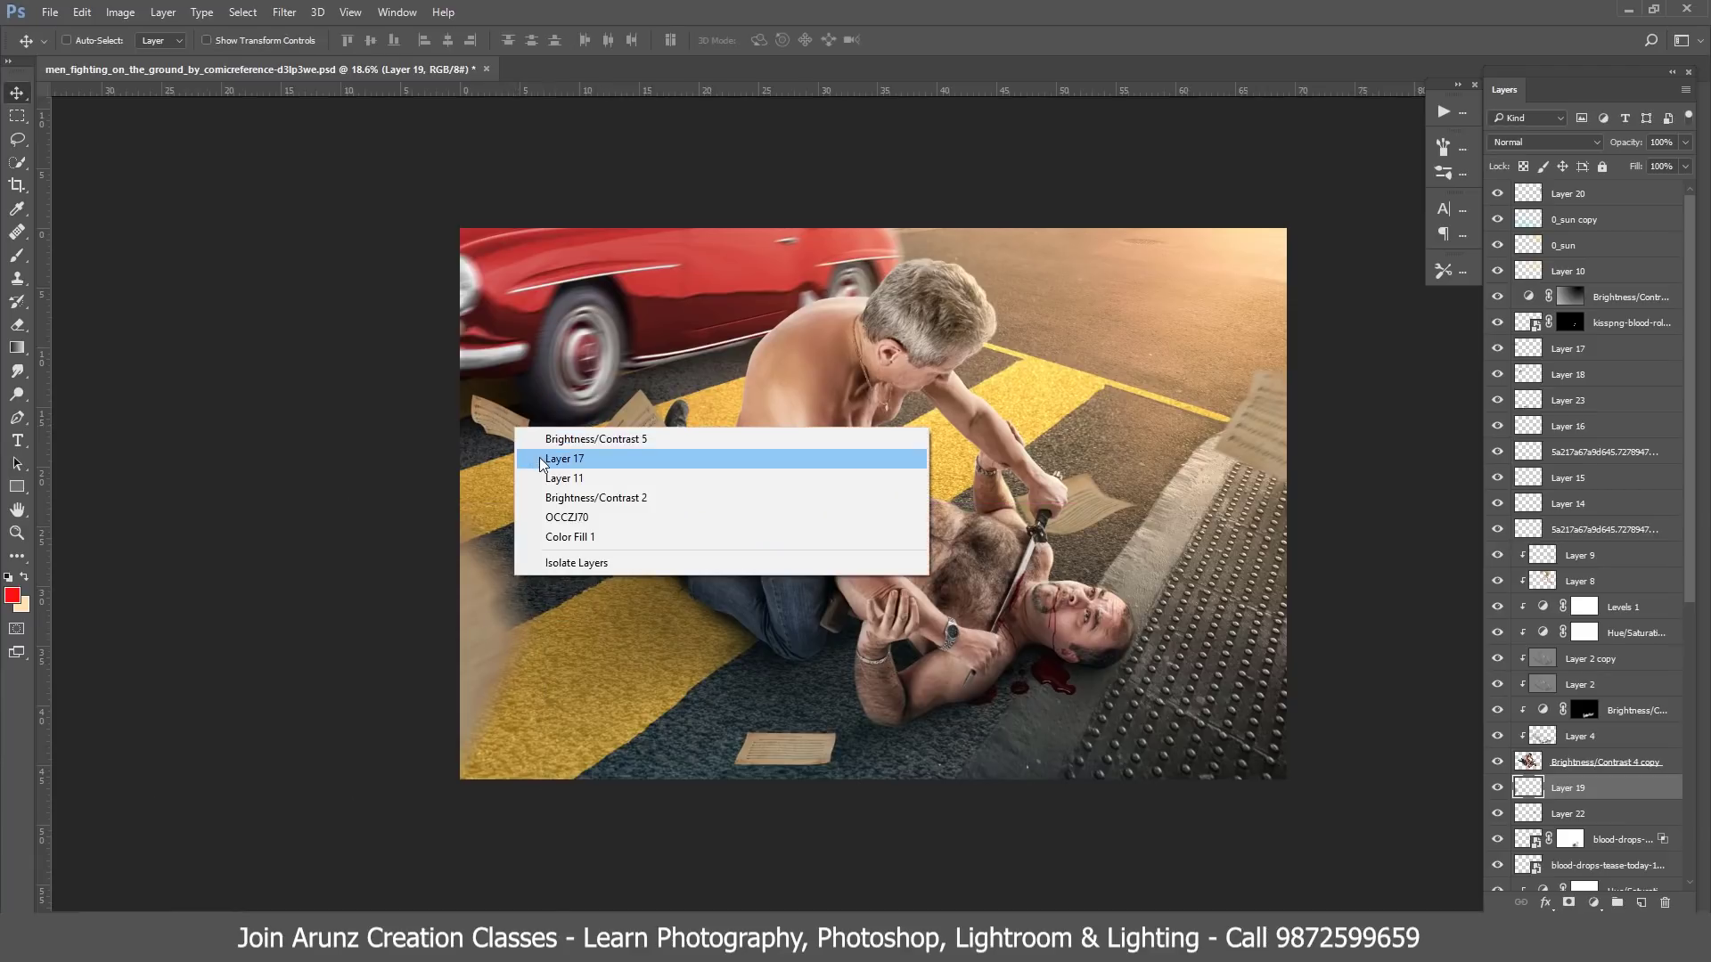
{"action": "left_click", "coordinate": [538, 457]}
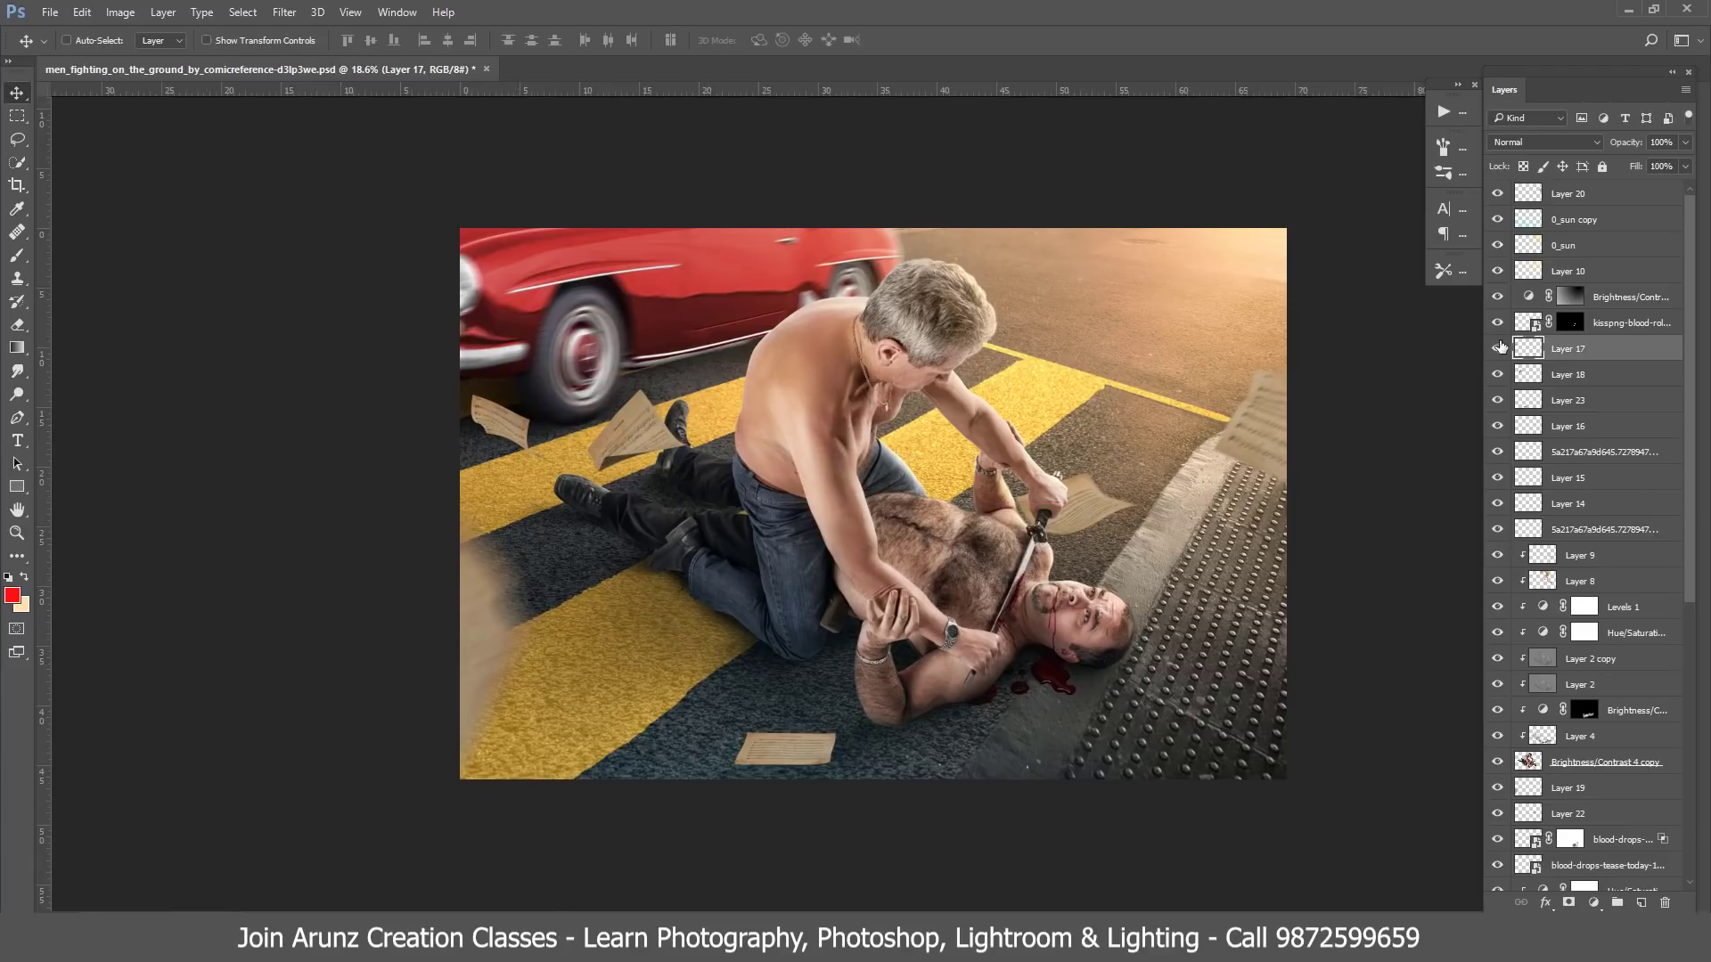
{"action": "left_click", "coordinate": [287, 15]}
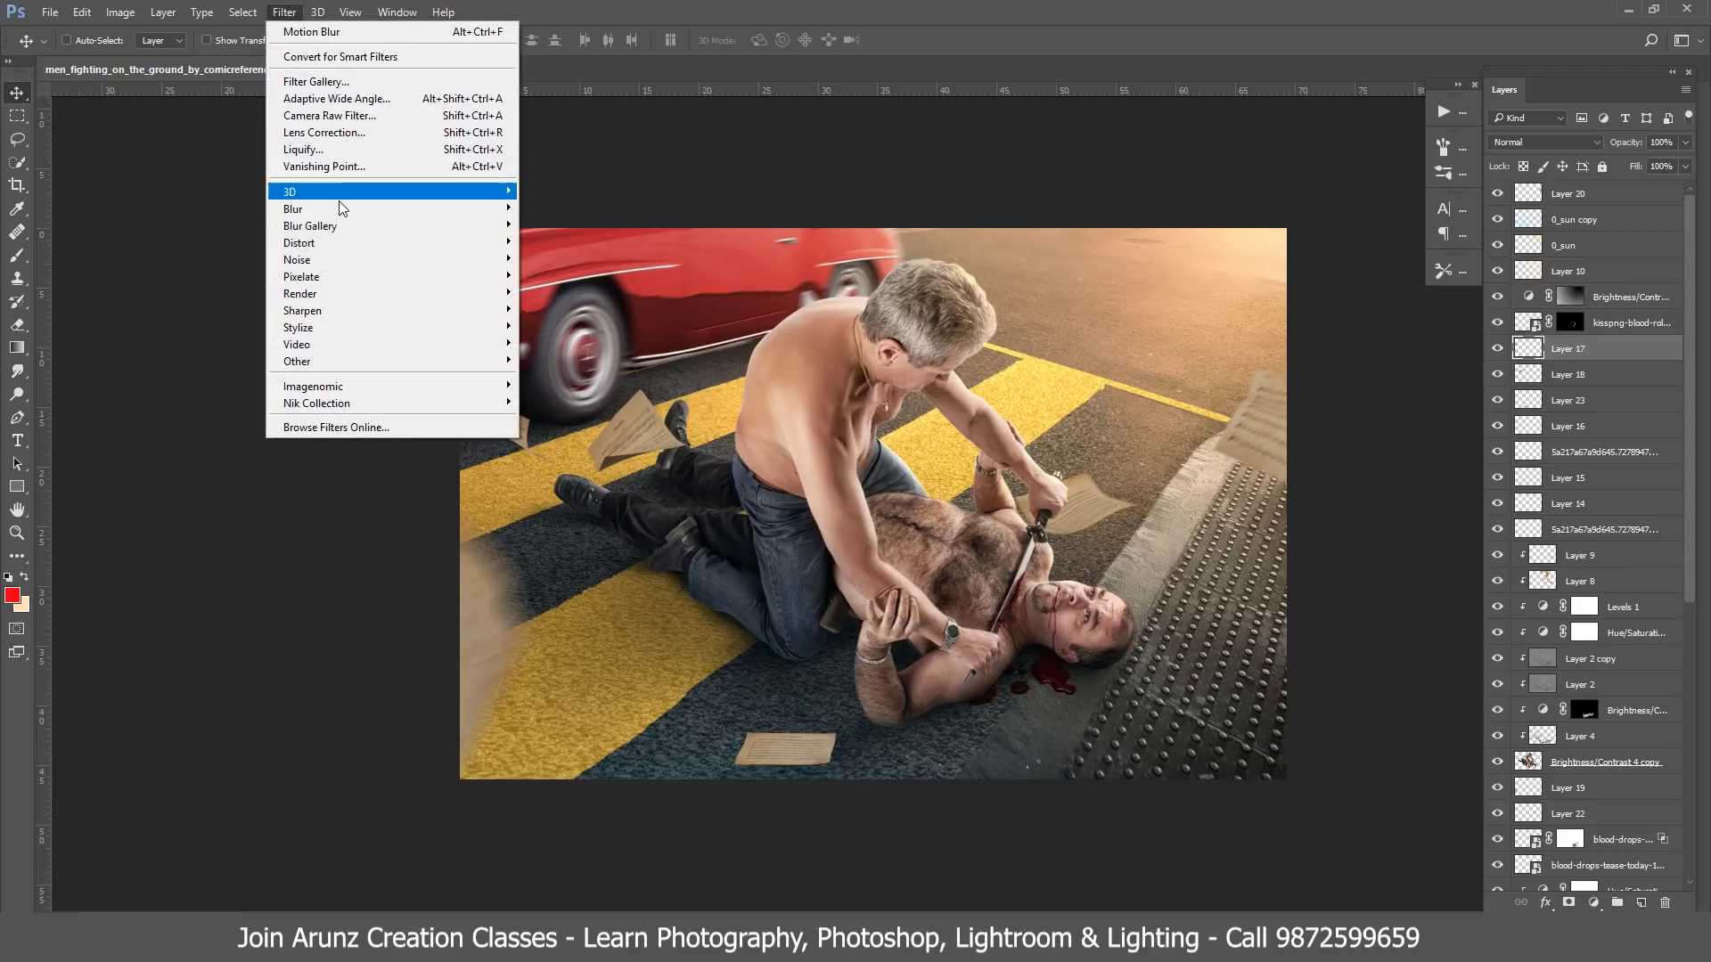
{"action": "left_click", "coordinate": [591, 307]}
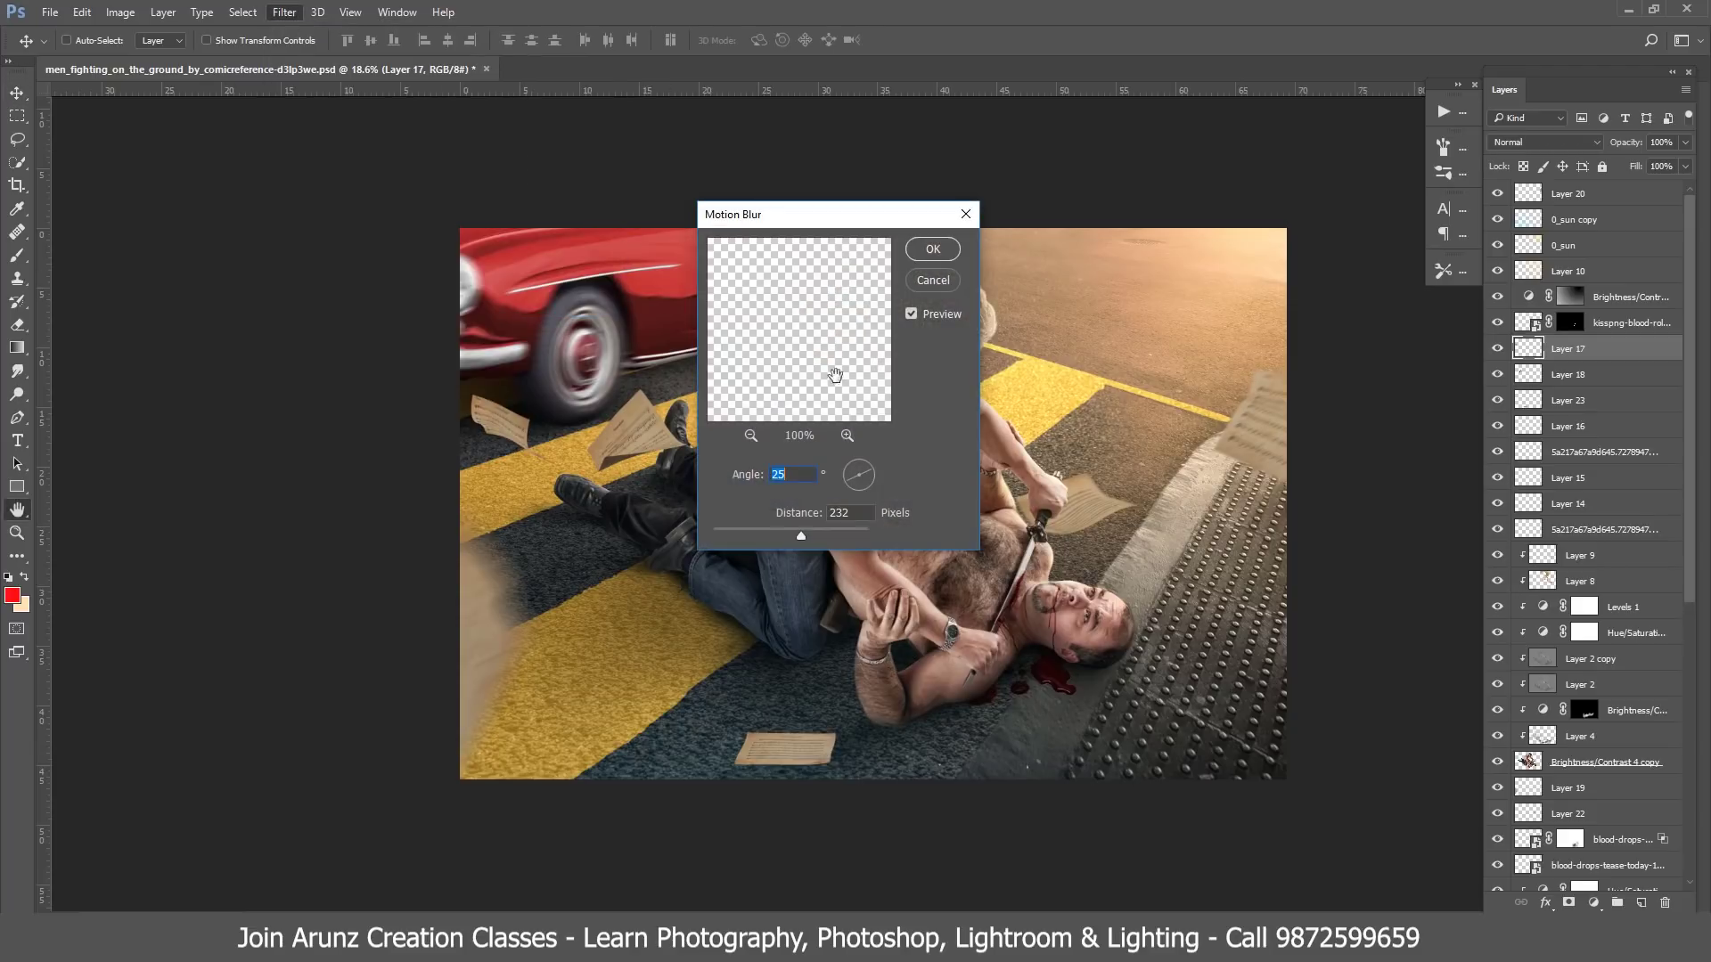
{"action": "left_click_drag", "start_coordinate": [734, 536], "coordinate": [763, 537]}
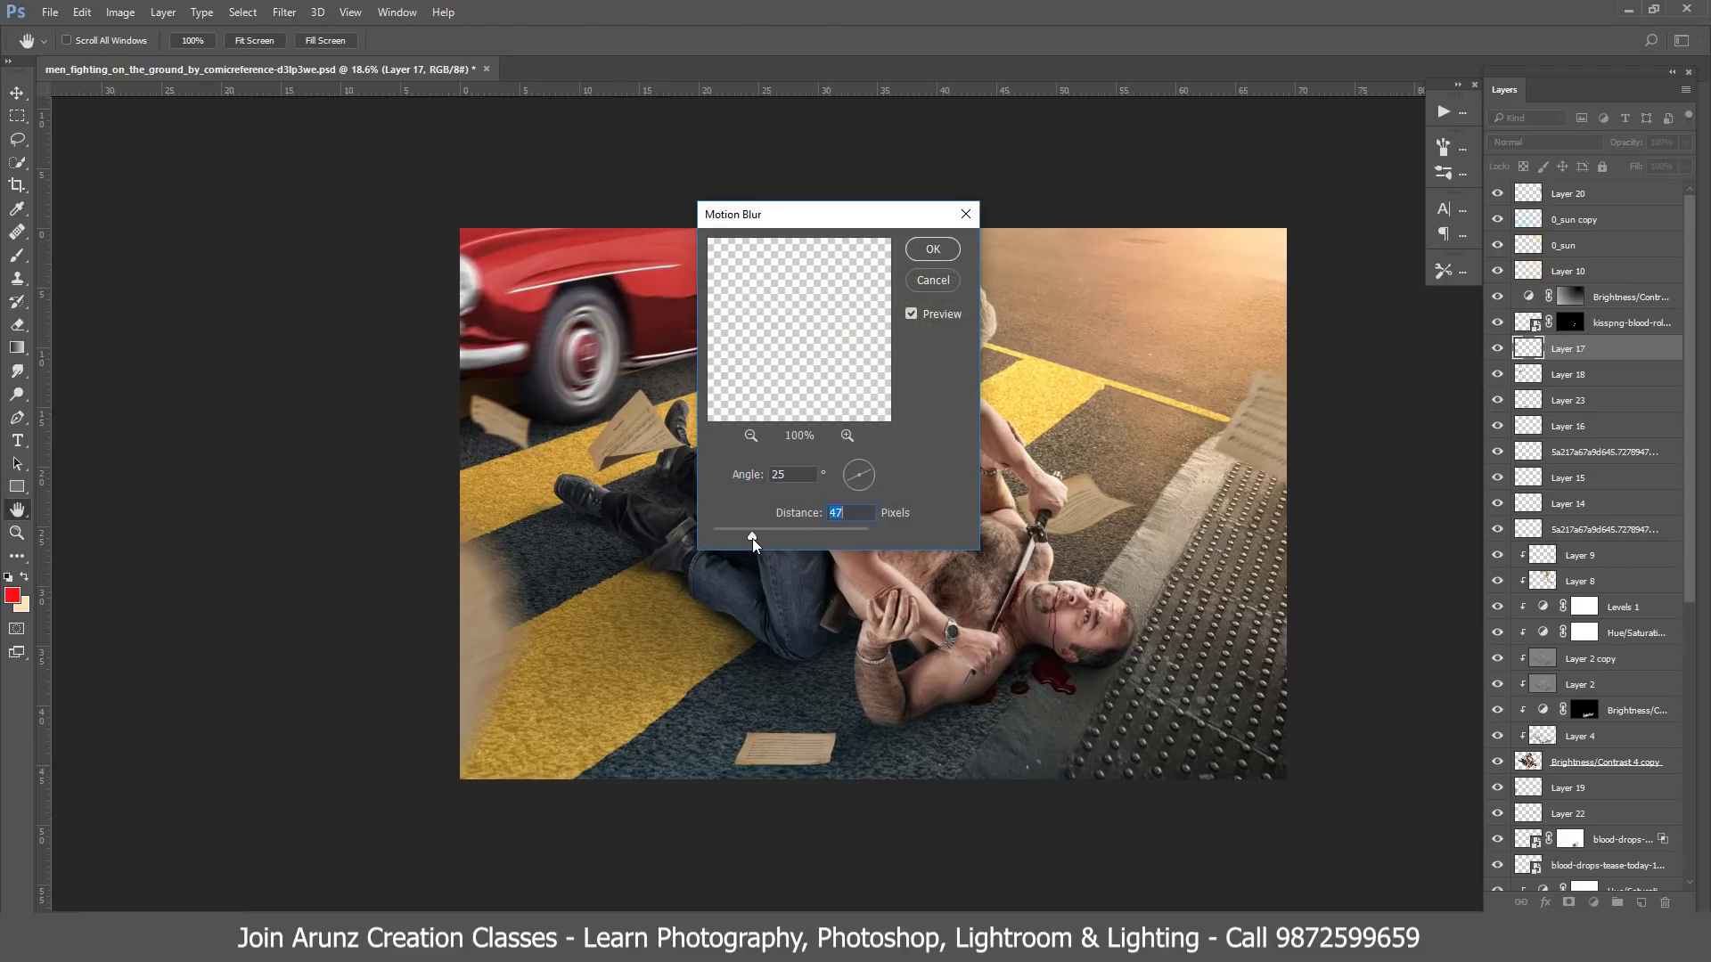
{"action": "left_click", "coordinate": [873, 479]}
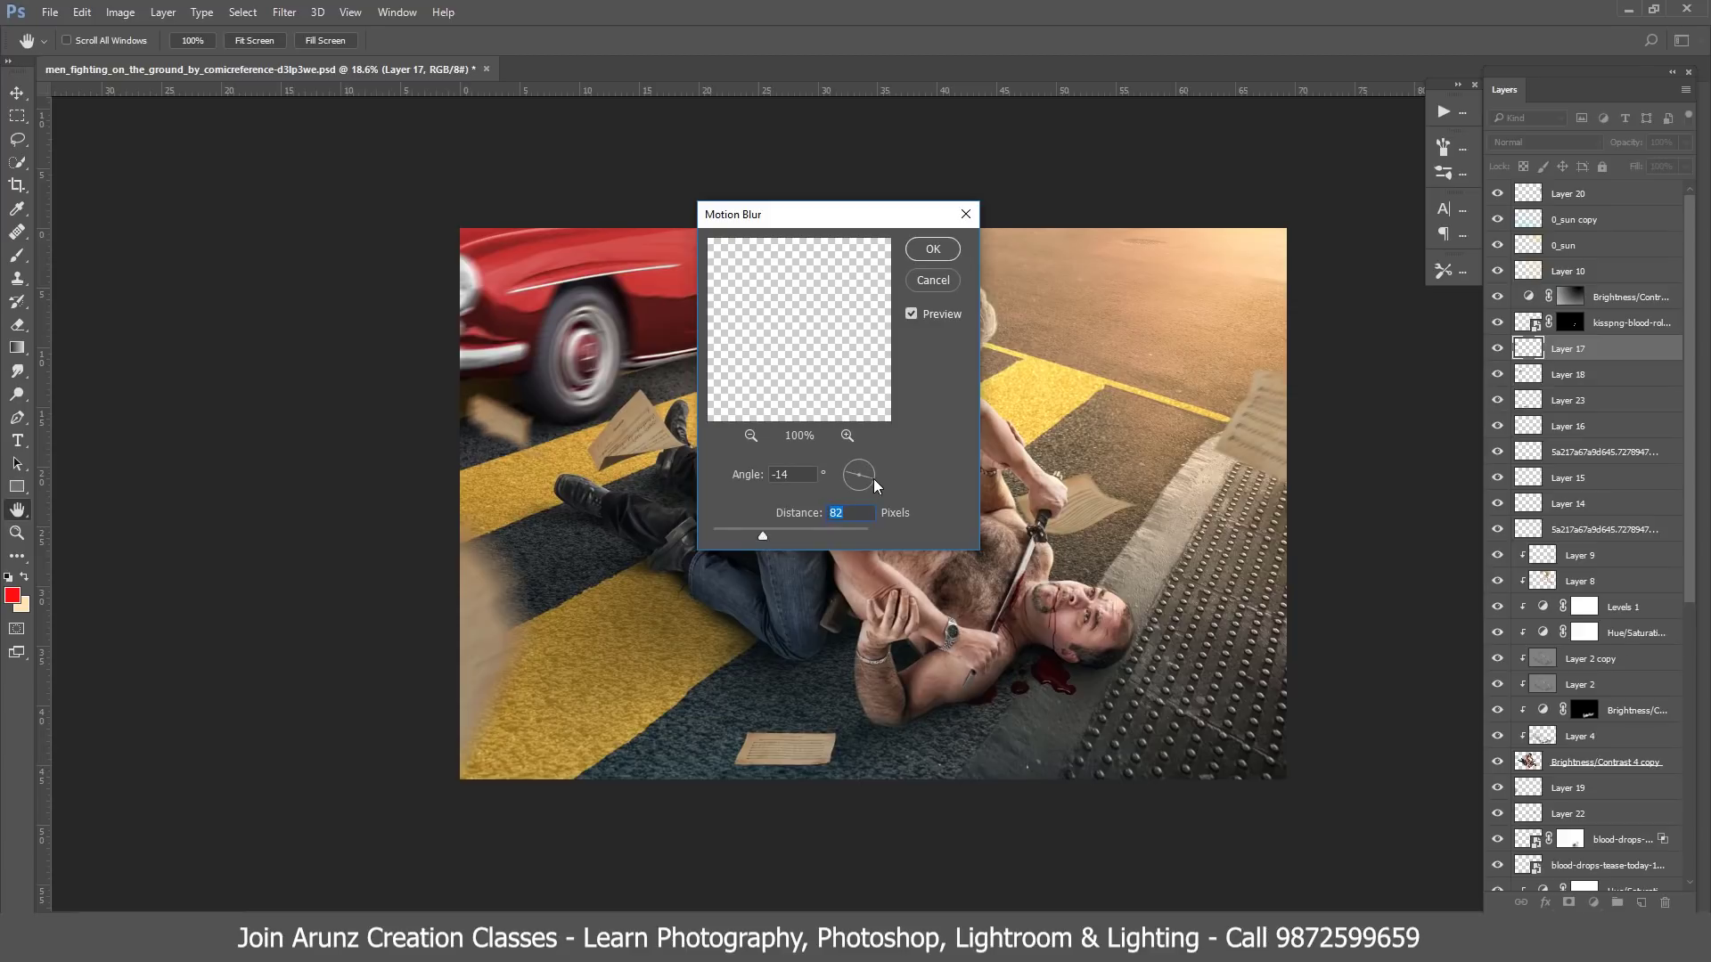
{"action": "left_click", "coordinate": [948, 246]}
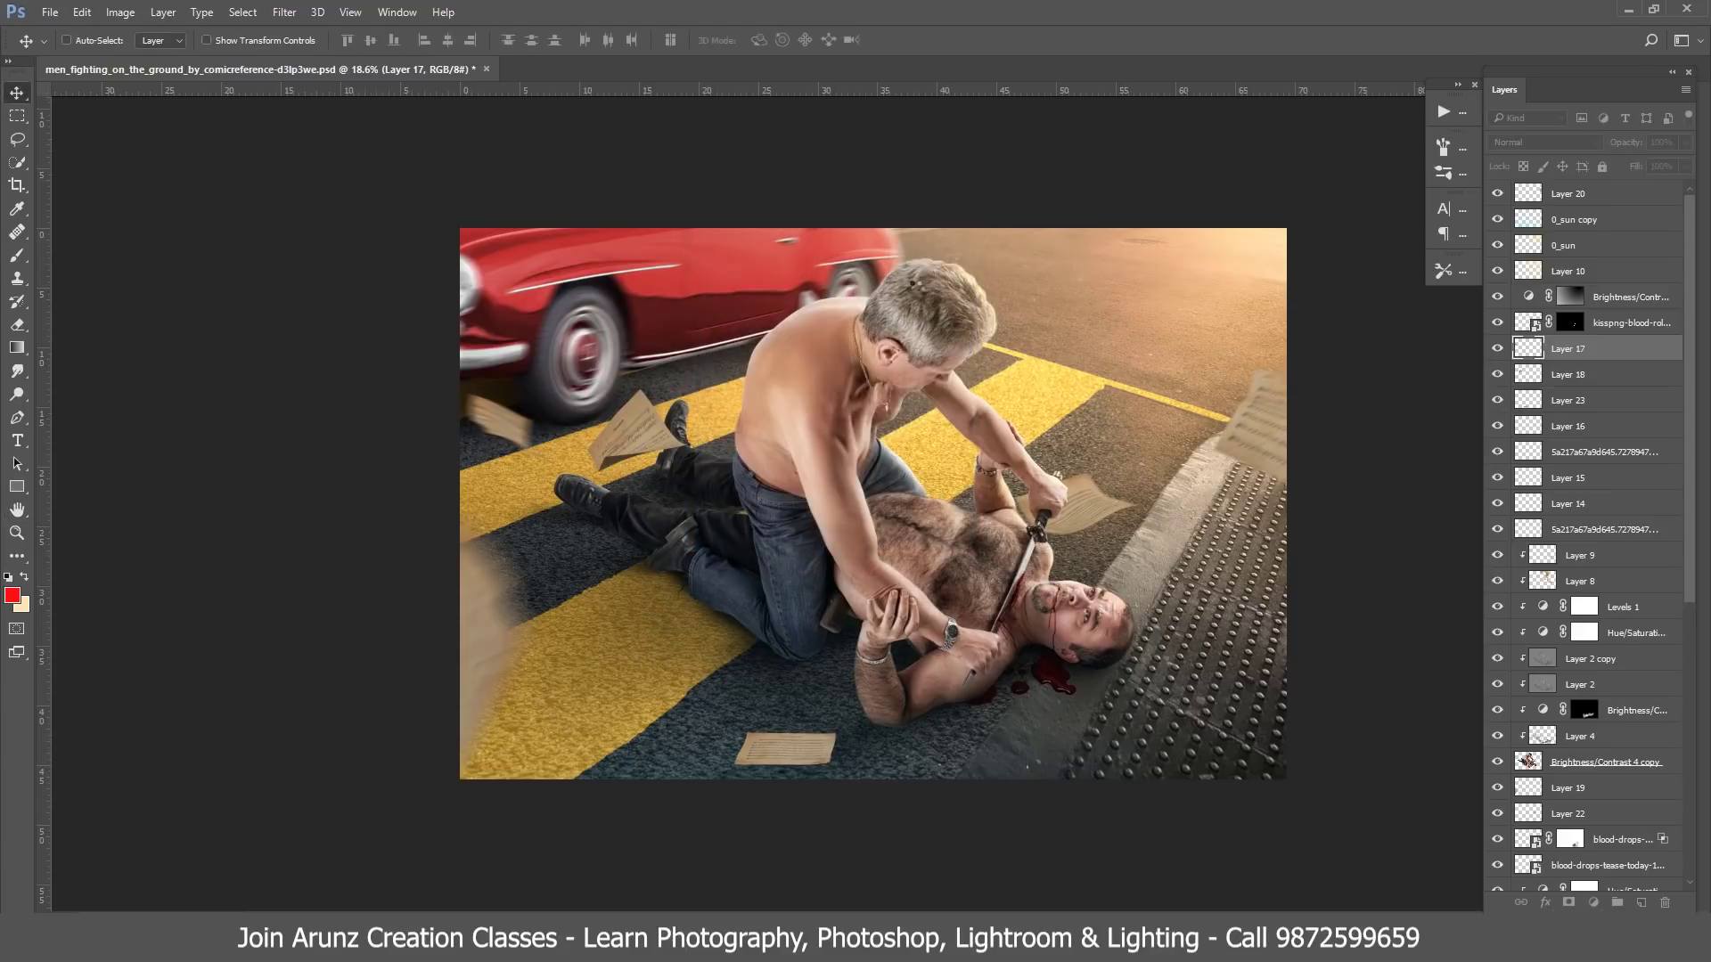
- Motion blur Layer 18 with 19 px distance at a 35° angle
{"action": "right_click", "coordinate": [668, 449]}
{"action": "left_click", "coordinate": [681, 464]}
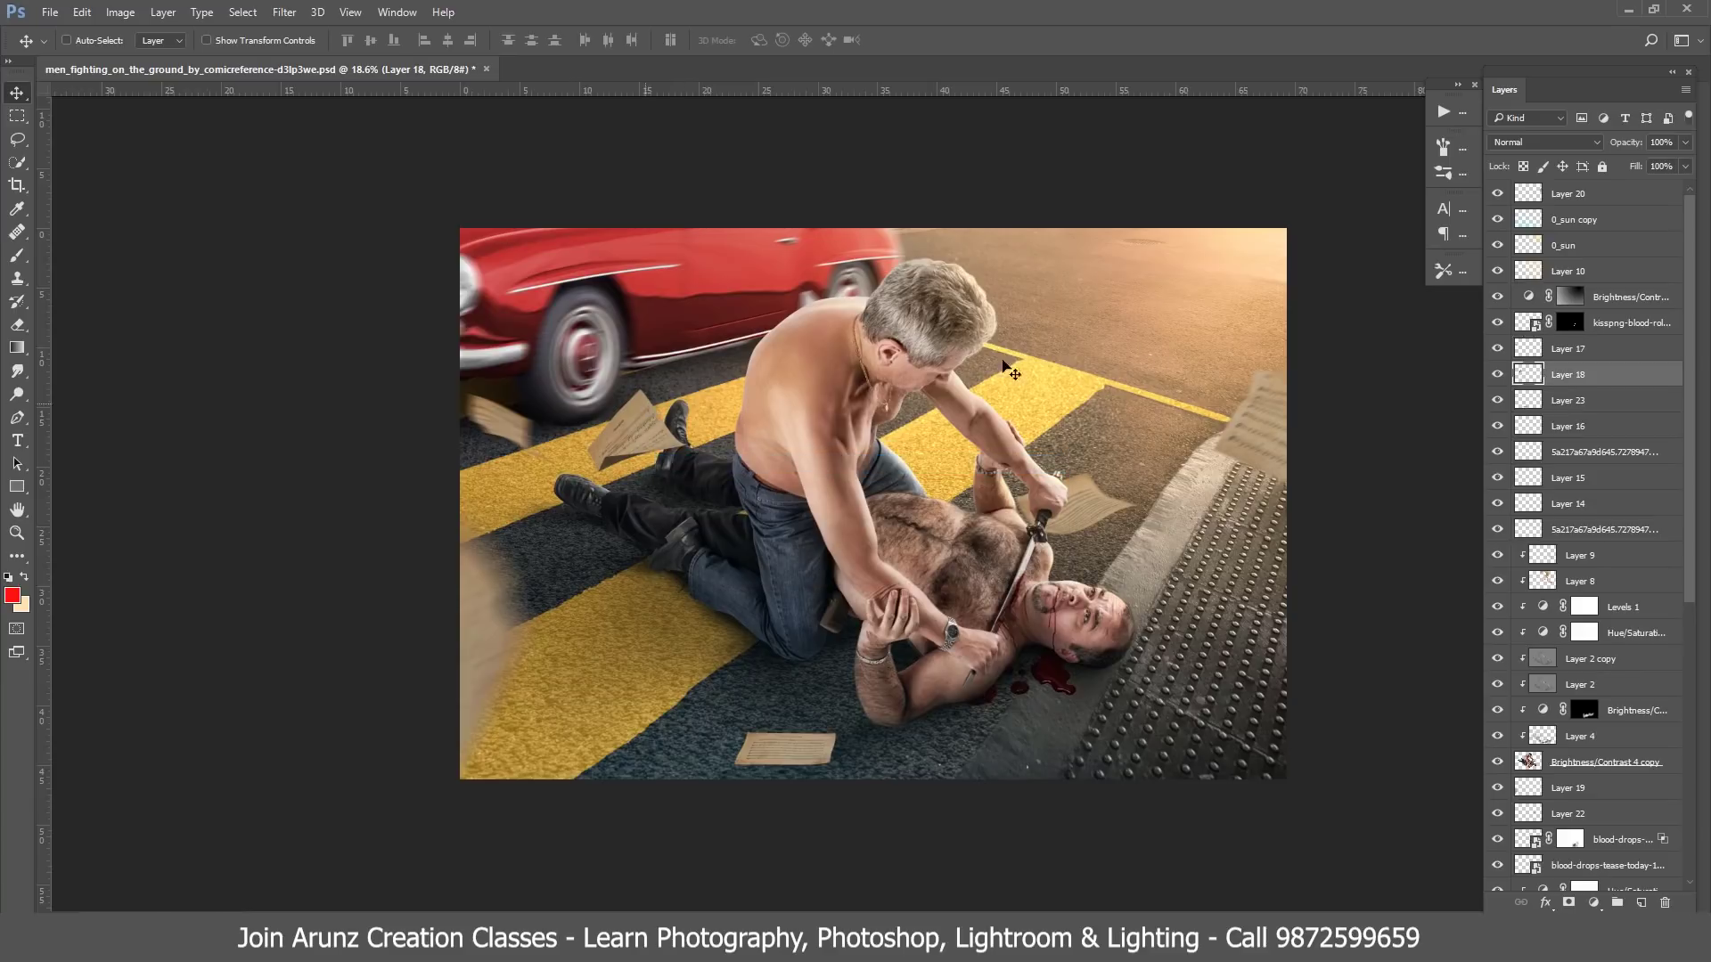
{"action": "left_click", "coordinate": [285, 11]}
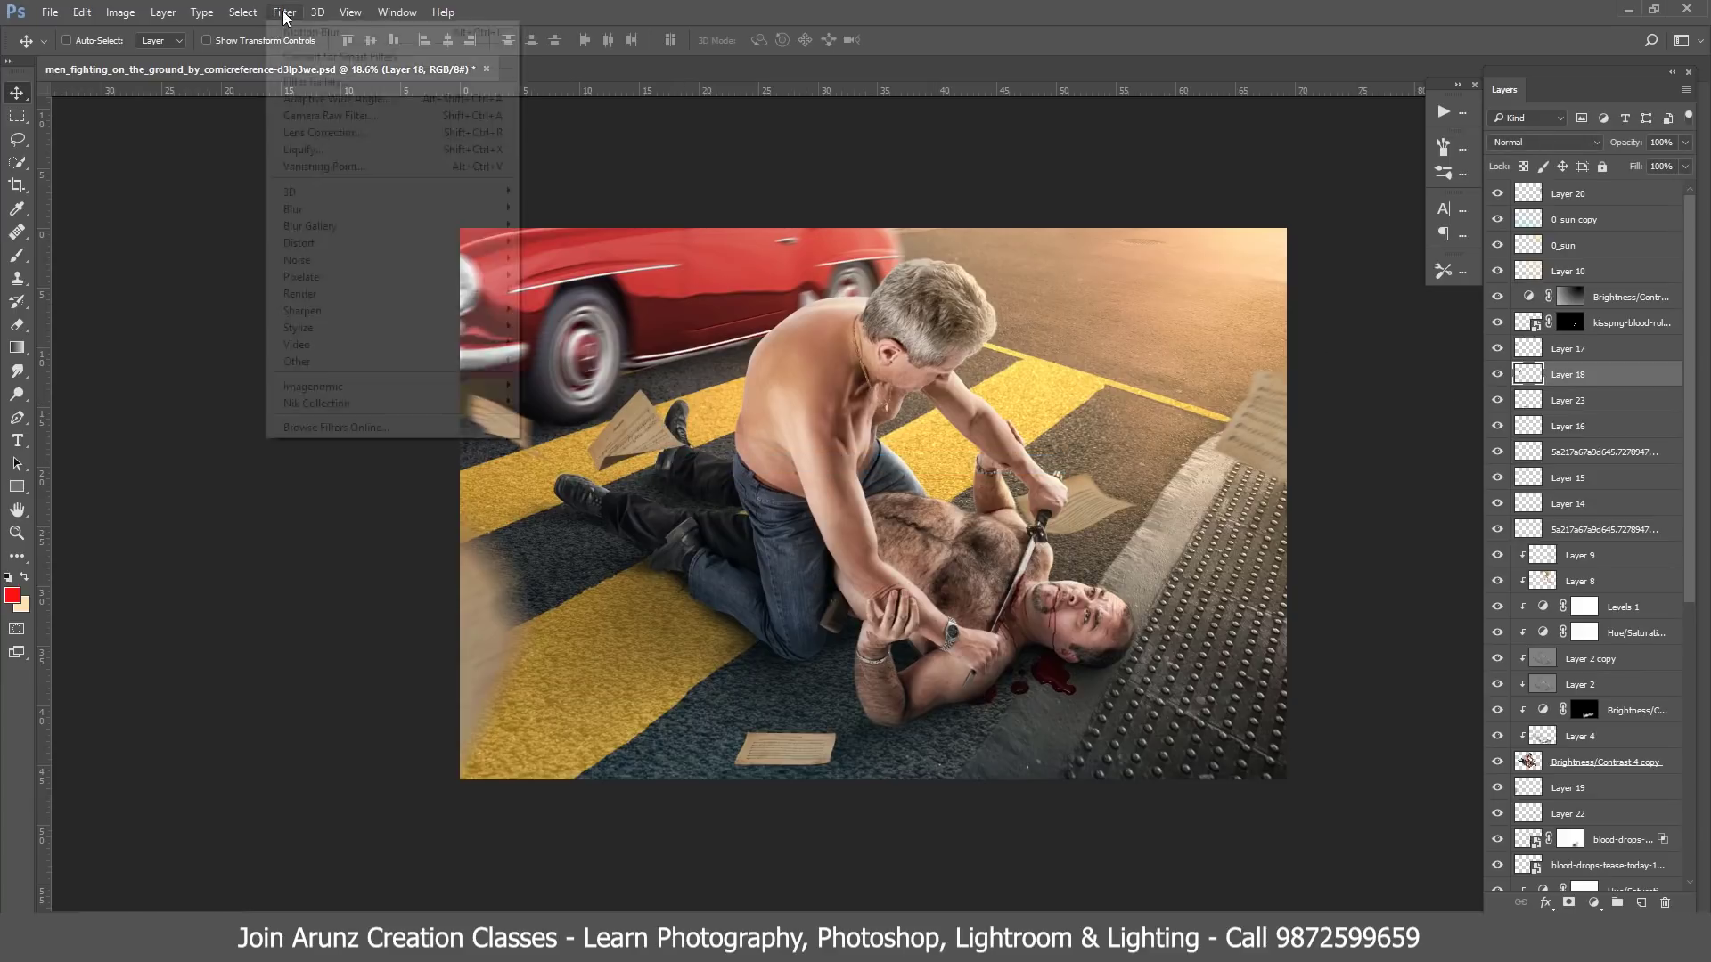
{"action": "mouse_move", "coordinate": [293, 208]}
{"action": "left_click", "coordinate": [561, 310]}
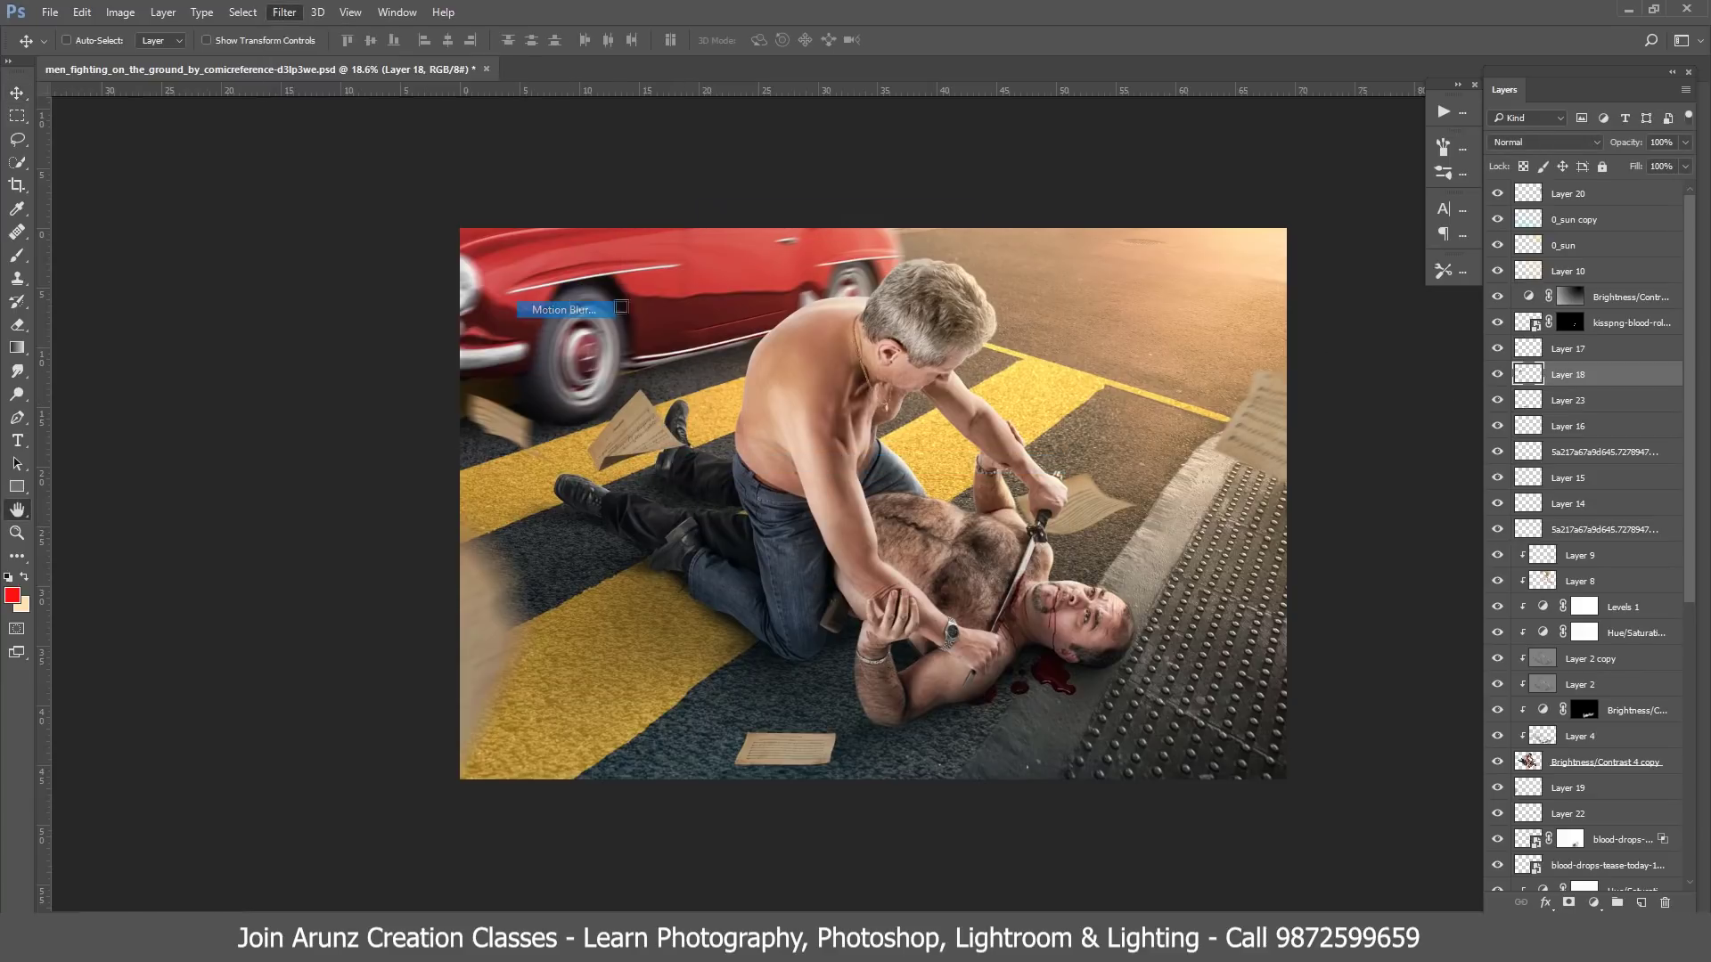
{"action": "key", "text": "Tab"}
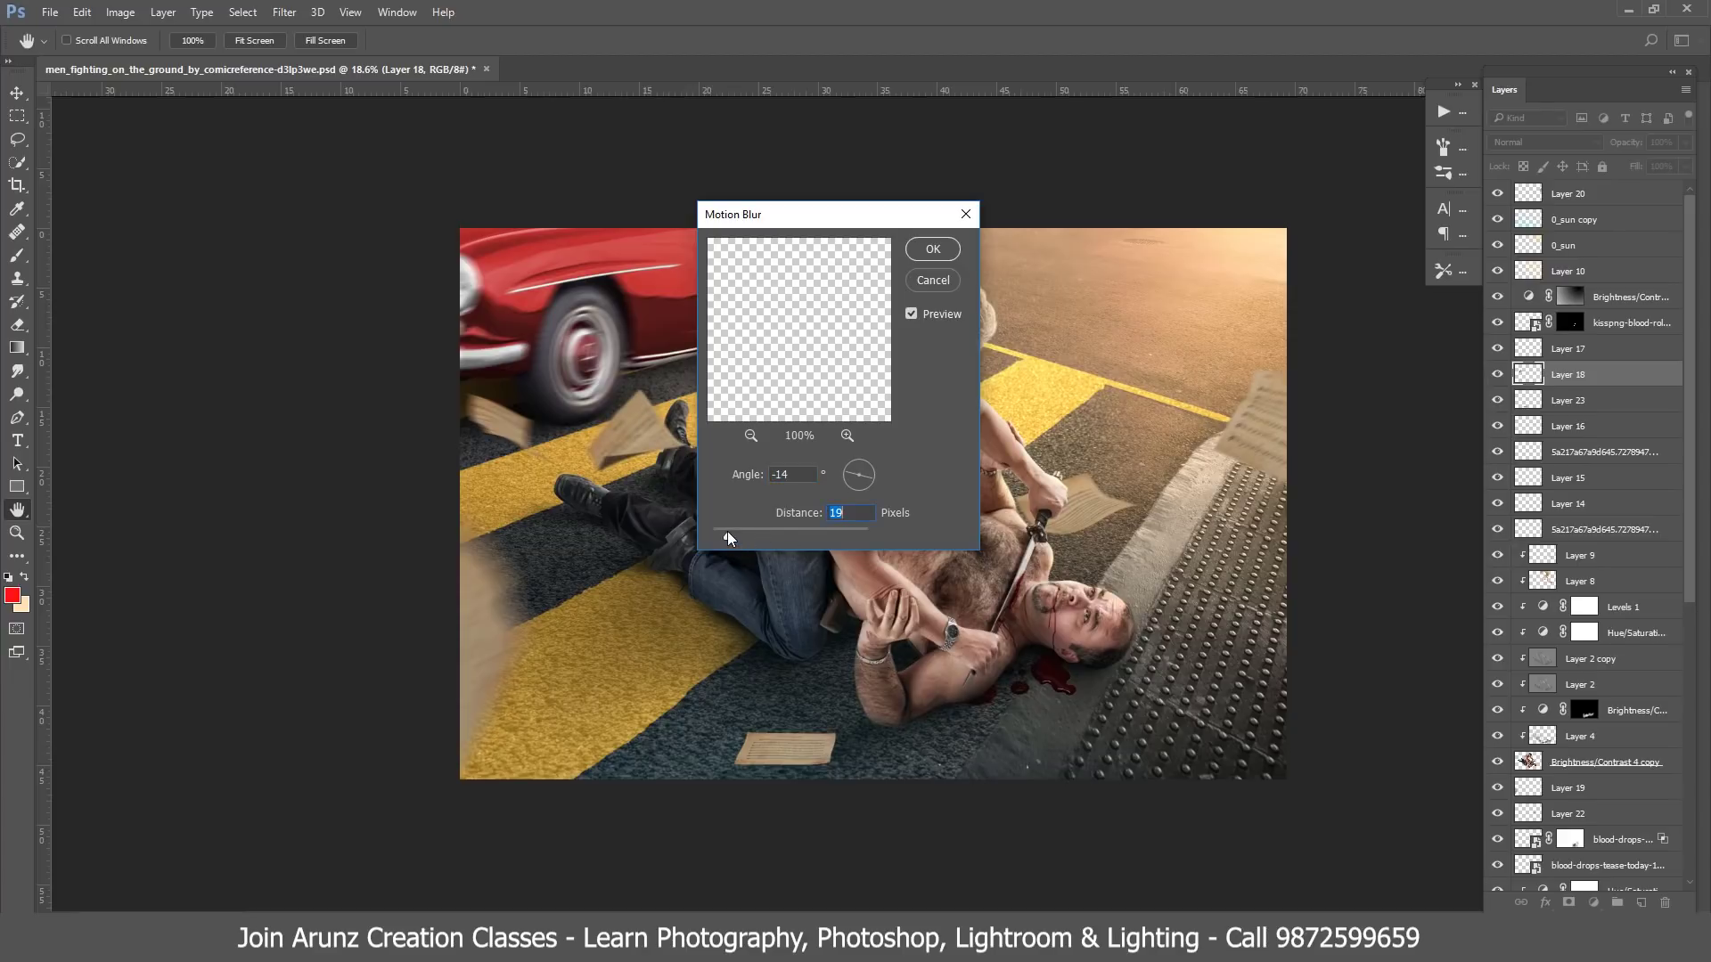
{"action": "left_click", "coordinate": [868, 468]}
{"action": "left_click", "coordinate": [935, 247]}
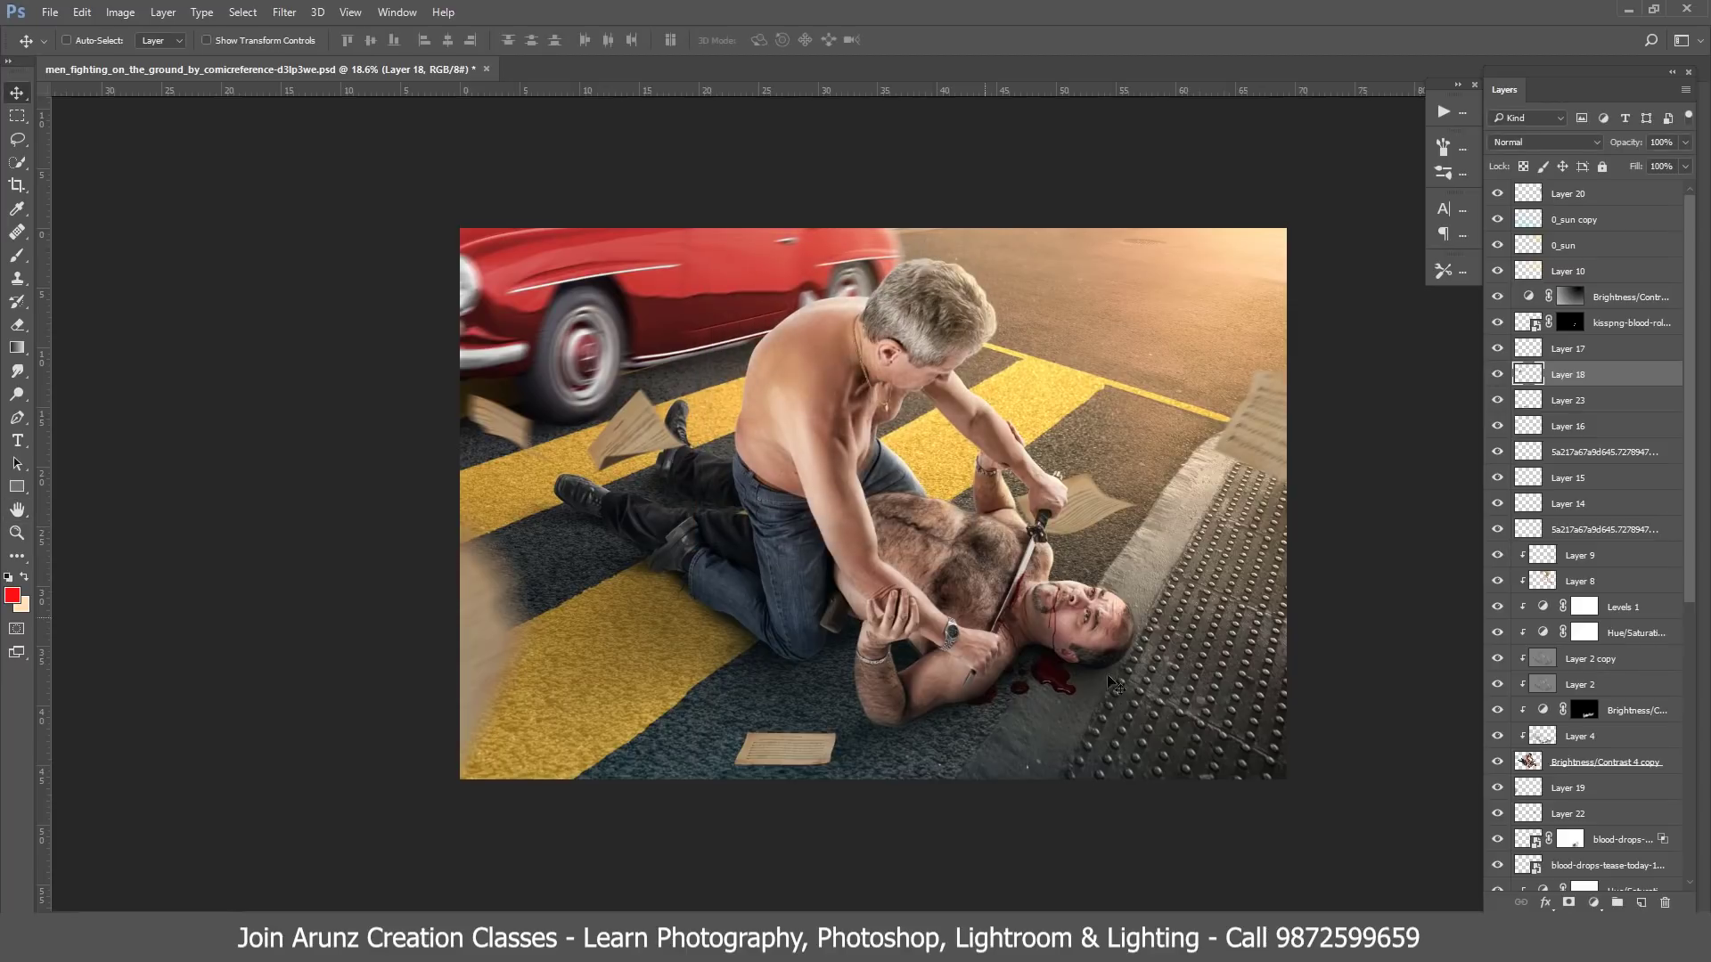
- Add a Color Lookup adjustment above Layer 9 using the TealOrangePlusContrast LUT
{"action": "scroll", "coordinate": [1634, 447], "scroll_direction": "down", "scroll_amount": 2}
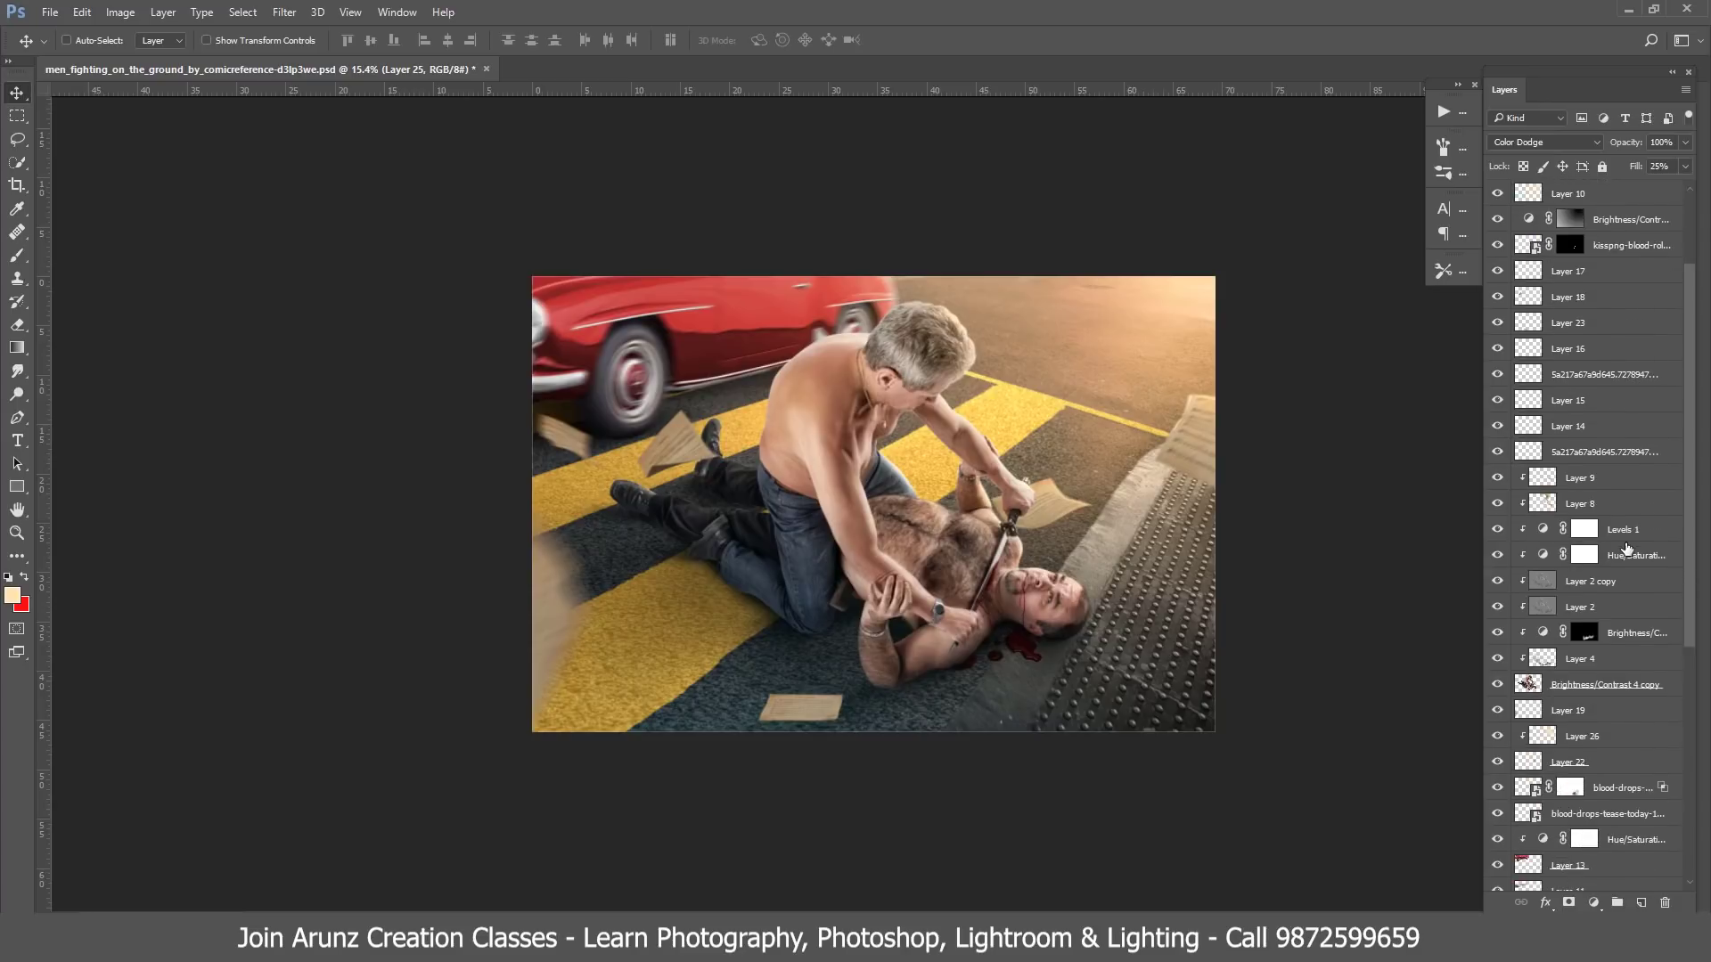
{"action": "scroll", "coordinate": [1634, 447], "scroll_direction": "down", "scroll_amount": 2}
{"action": "left_click", "coordinate": [1607, 659]}
{"action": "left_click", "coordinate": [1603, 450]}
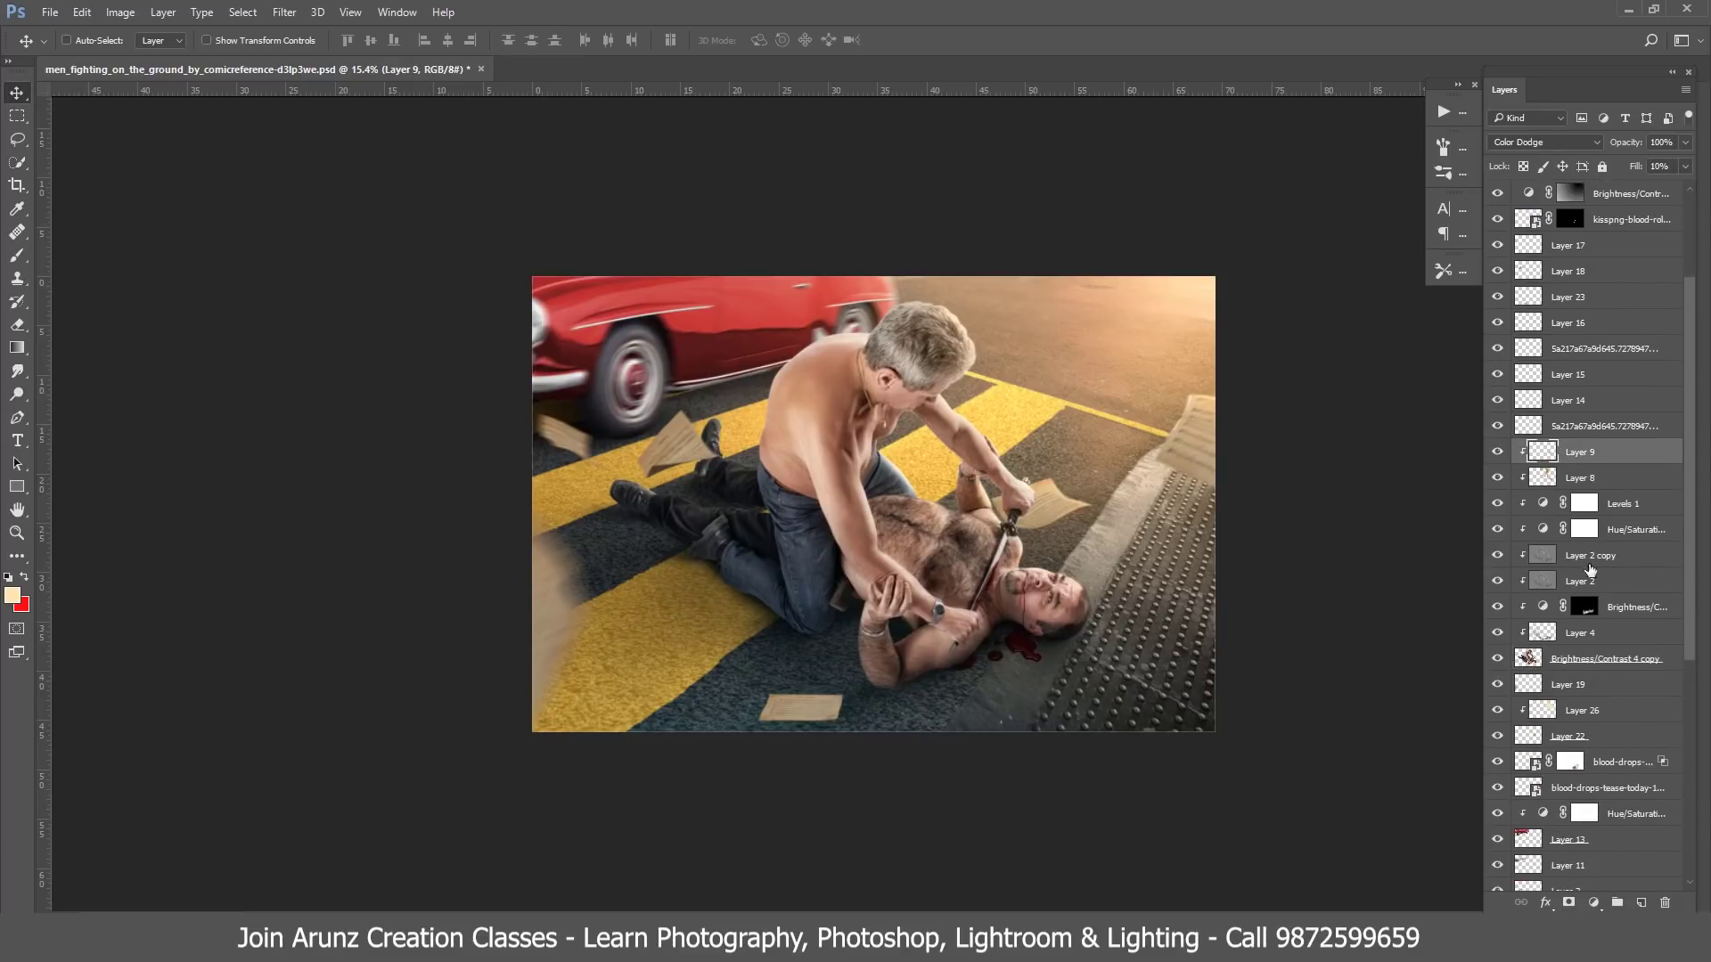
{"action": "left_click", "coordinate": [1593, 905]}
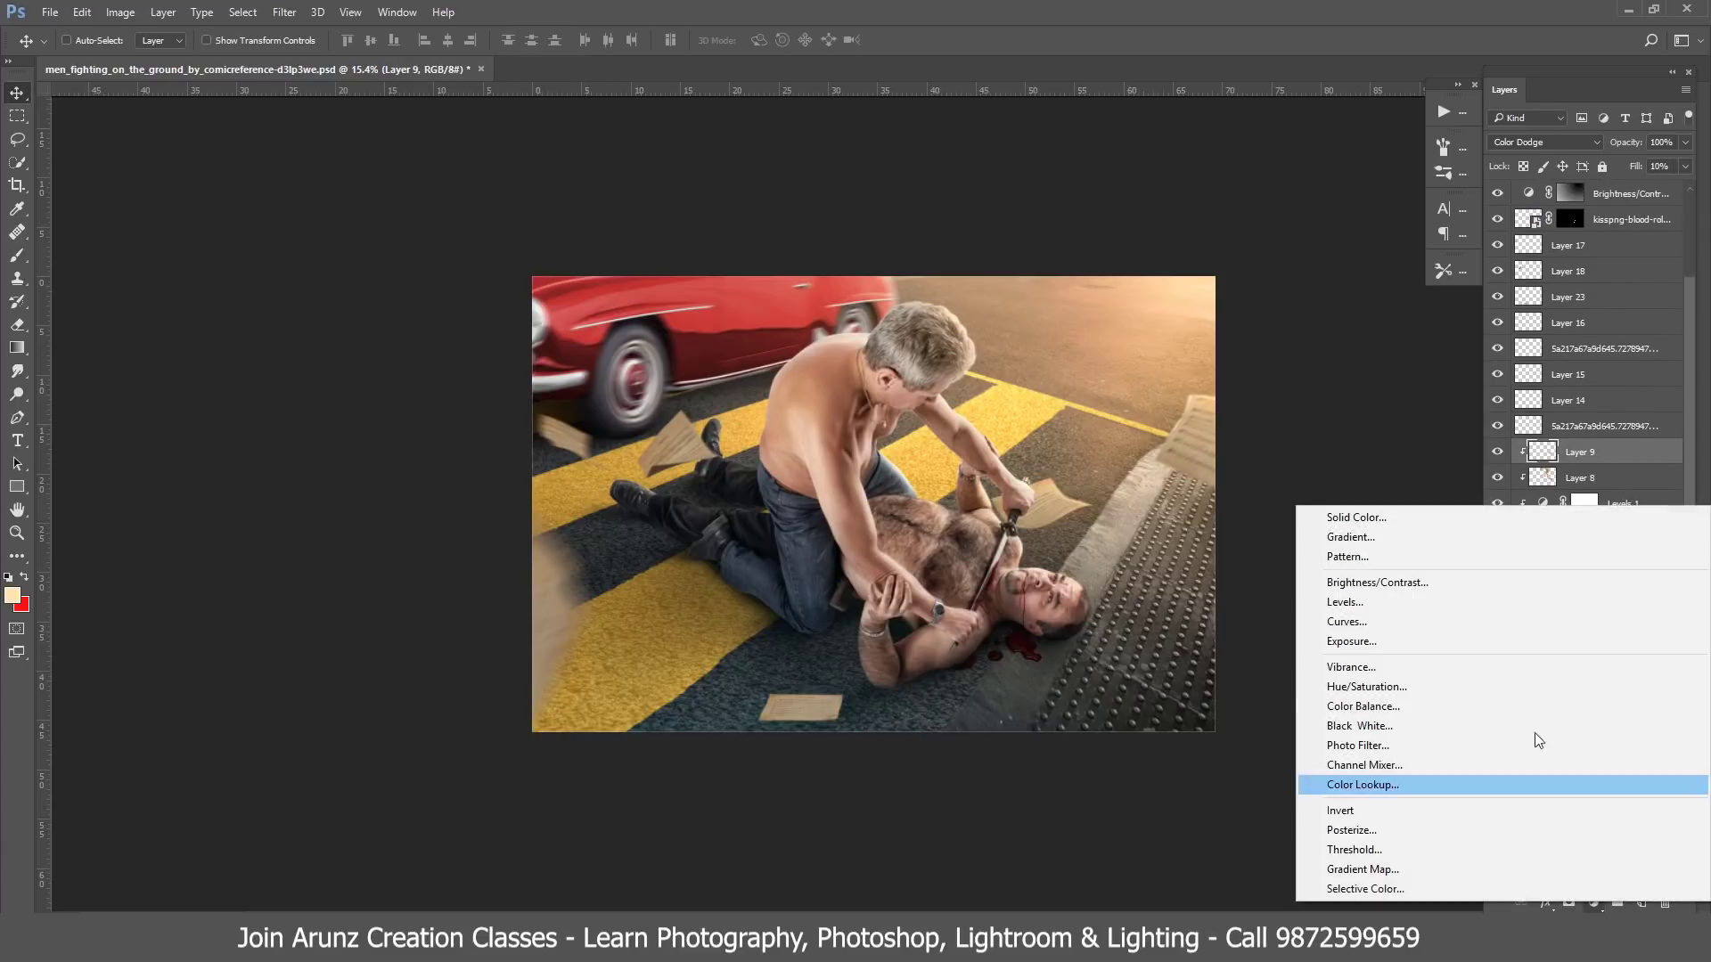
{"action": "left_click", "coordinate": [1434, 785]}
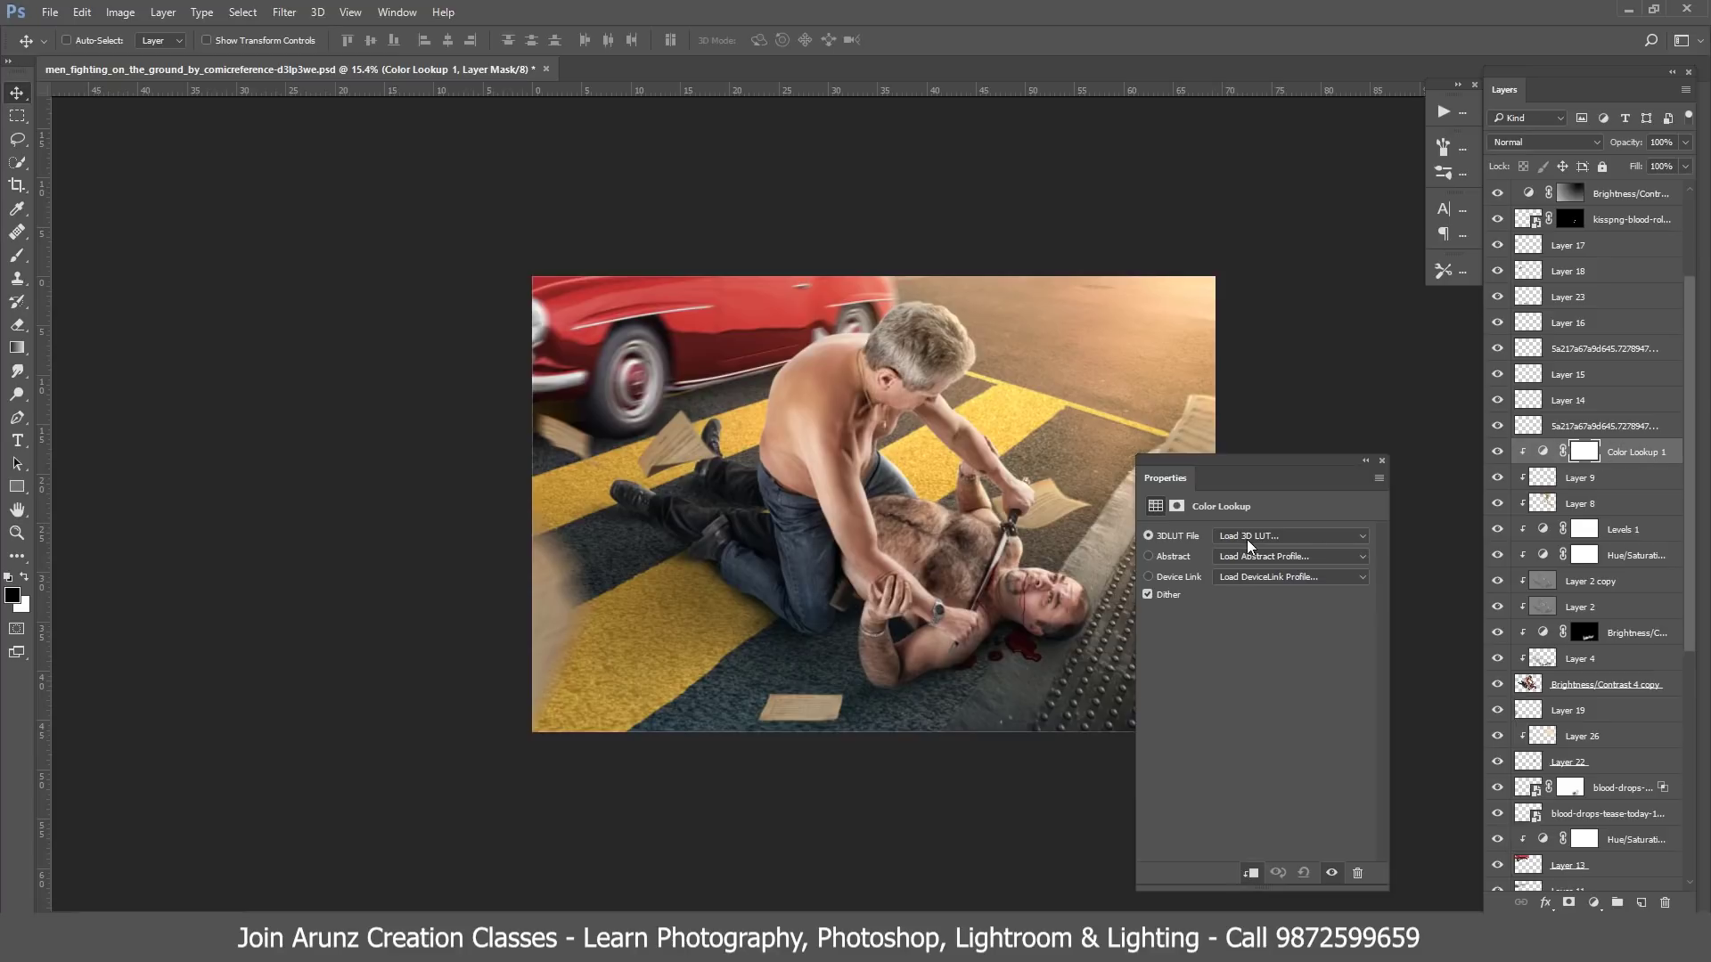
{"action": "left_click", "coordinate": [1247, 536]}
{"action": "left_click", "coordinate": [1270, 501]}
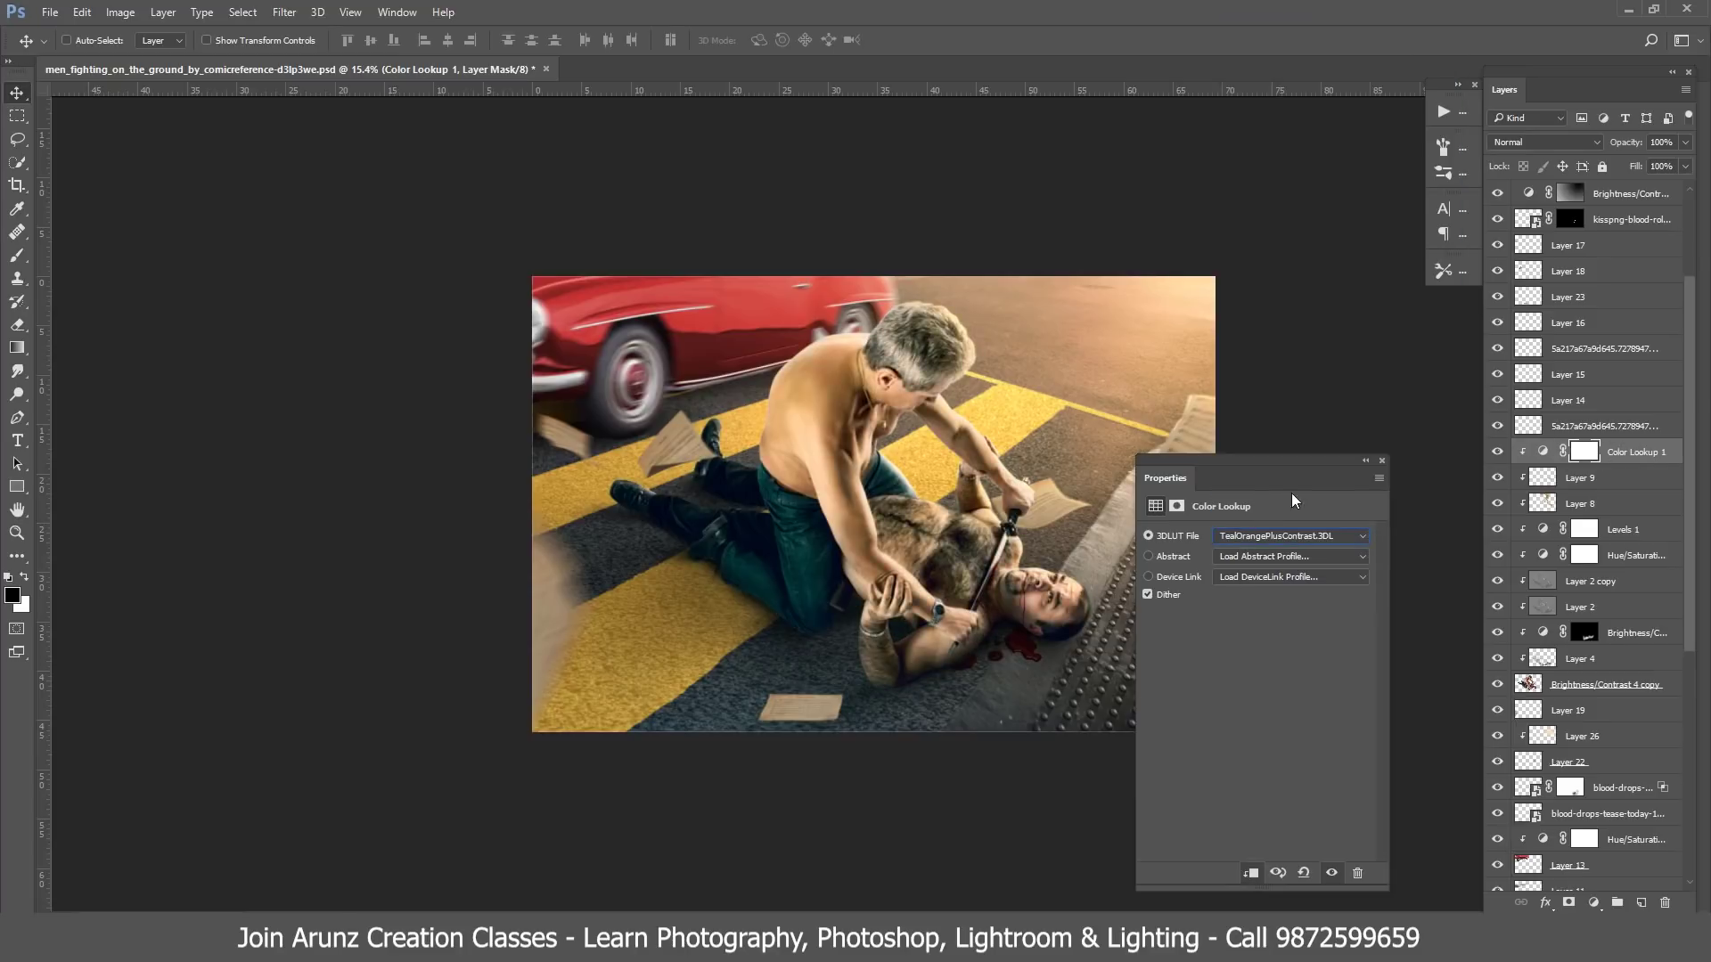
{"action": "left_click", "coordinate": [1382, 461]}
- Lower the lookup layer's fill to about 29%, then select Layer 25 at the top
{"action": "left_click", "coordinate": [1685, 166]}
{"action": "mouse_move", "coordinate": [1686, 187]}
{"action": "left_mouse_down"}
{"action": "mouse_move", "coordinate": [1591, 191]}
{"action": "mouse_move", "coordinate": [1624, 190]}
{"action": "left_mouse_up"}
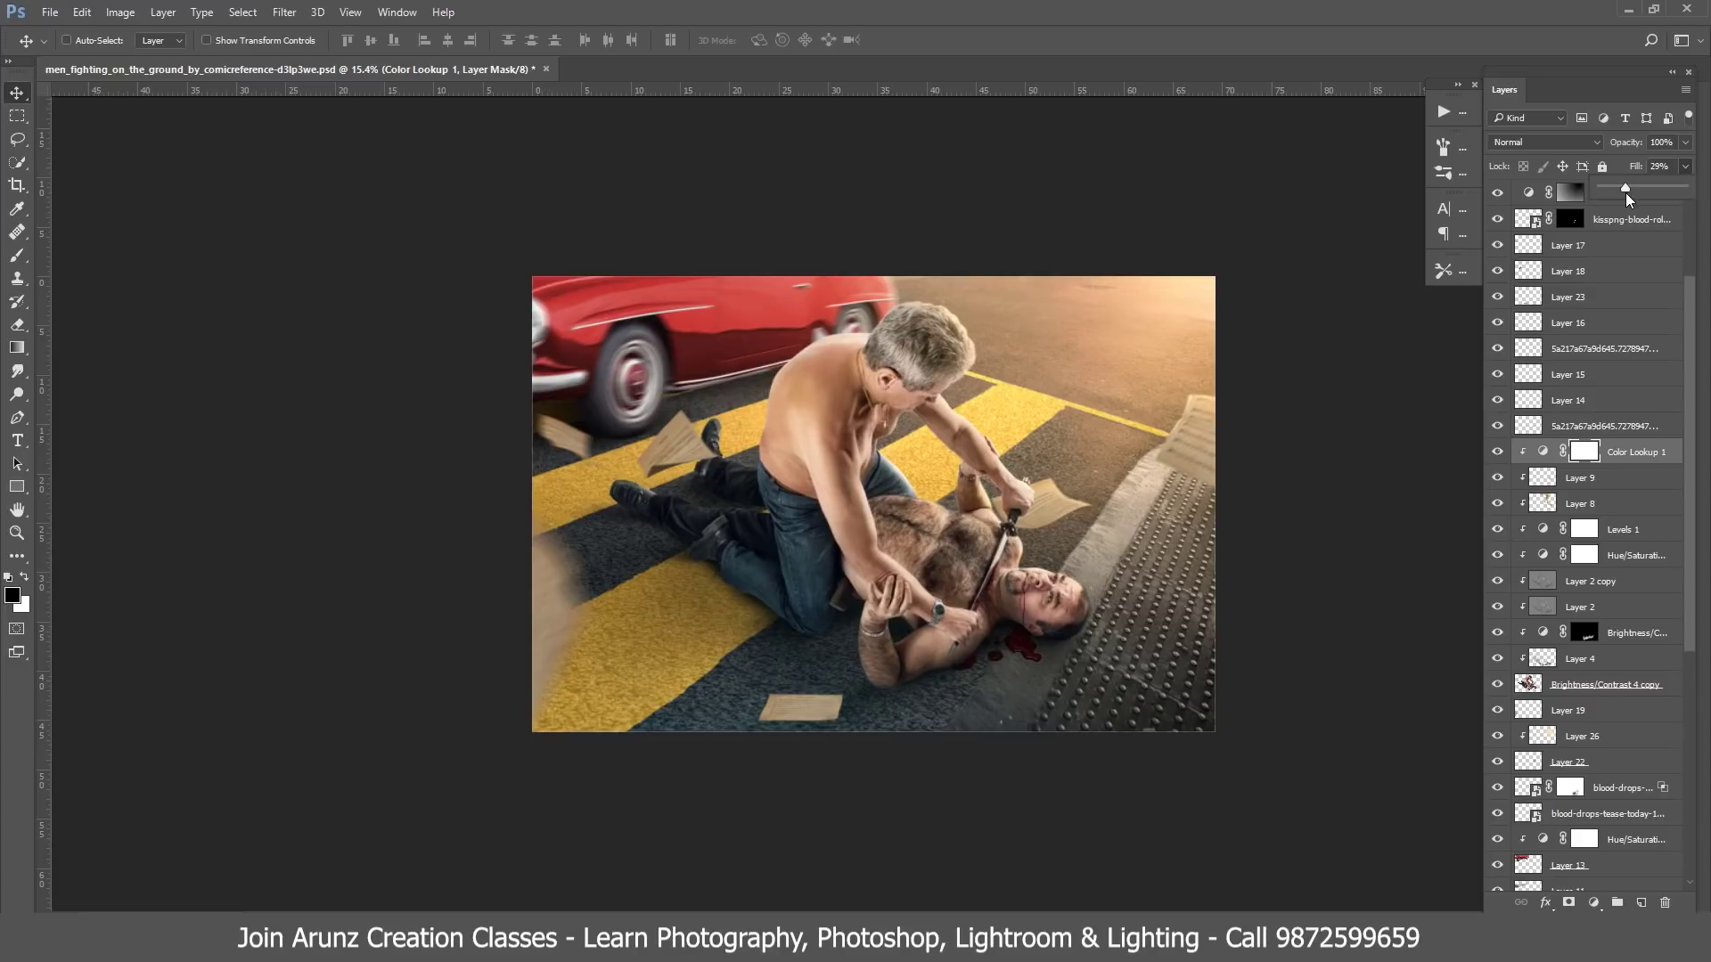
{"action": "left_click", "coordinate": [1503, 204]}
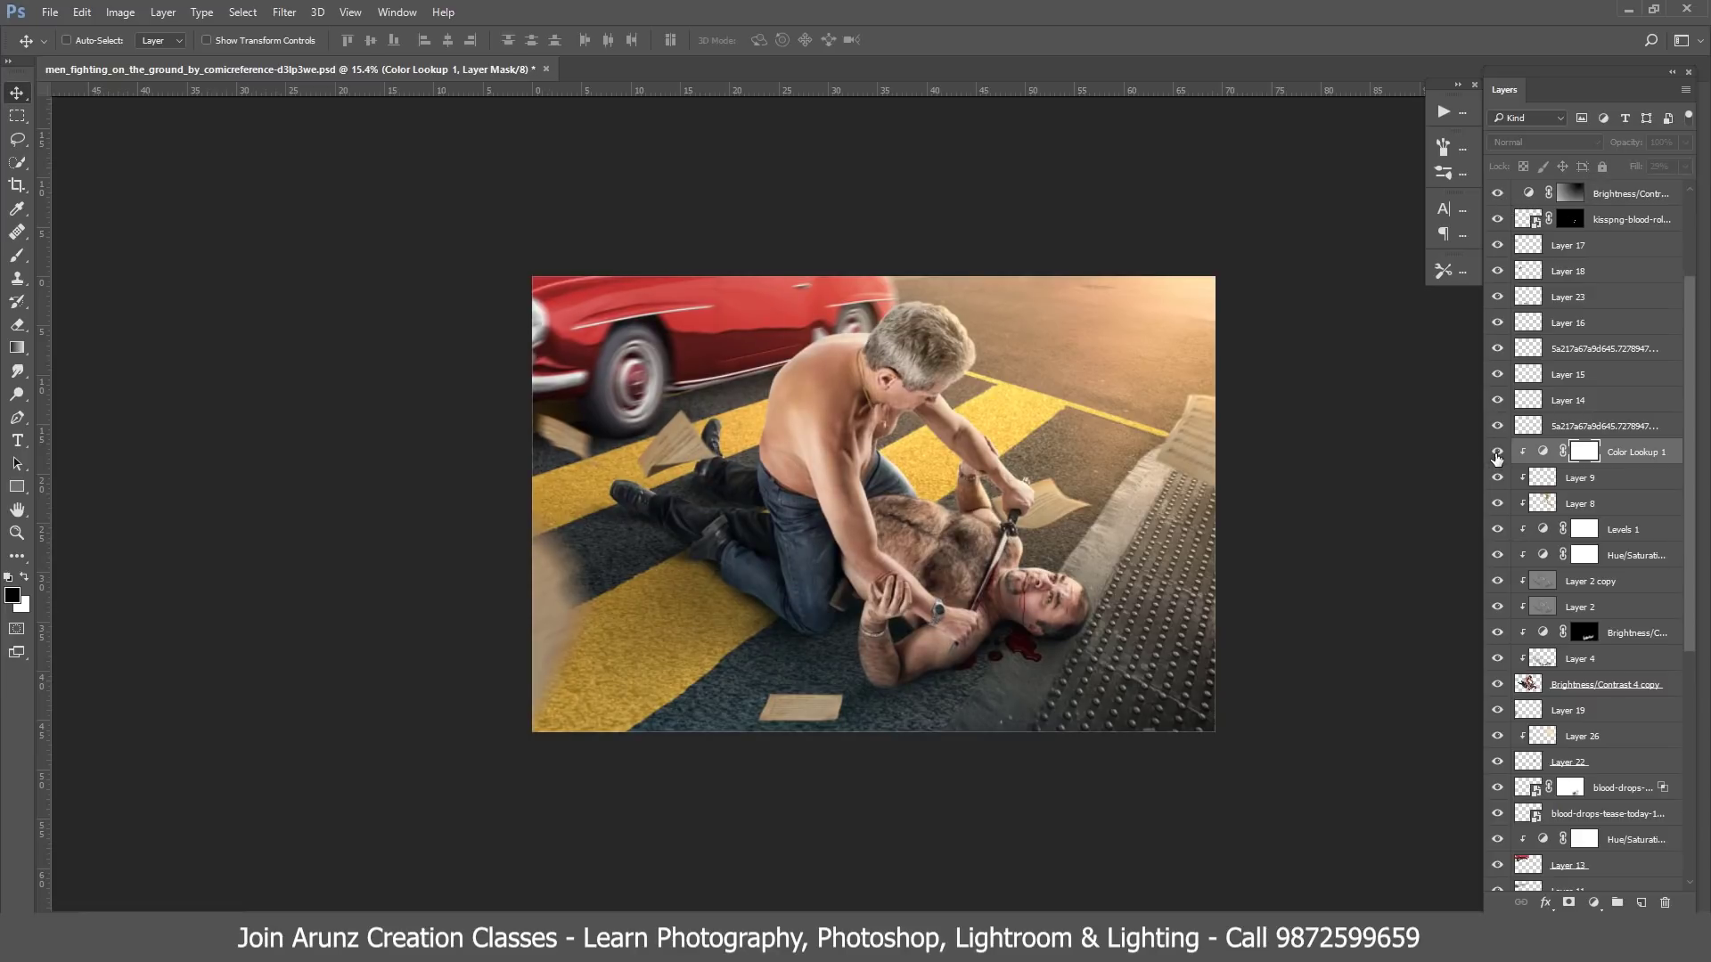
{"action": "left_click", "coordinate": [1655, 198]}
{"action": "scroll", "coordinate": [1654, 198], "scroll_direction": "up", "scroll_amount": 5}
{"action": "scroll", "coordinate": [1654, 198], "scroll_direction": "up", "scroll_amount": 1}
- Add a TealOrangePlusContrast.3DL Color Lookup above Layer 25 and fade its opacity to about 2%
{"action": "left_click", "coordinate": [1655, 194]}
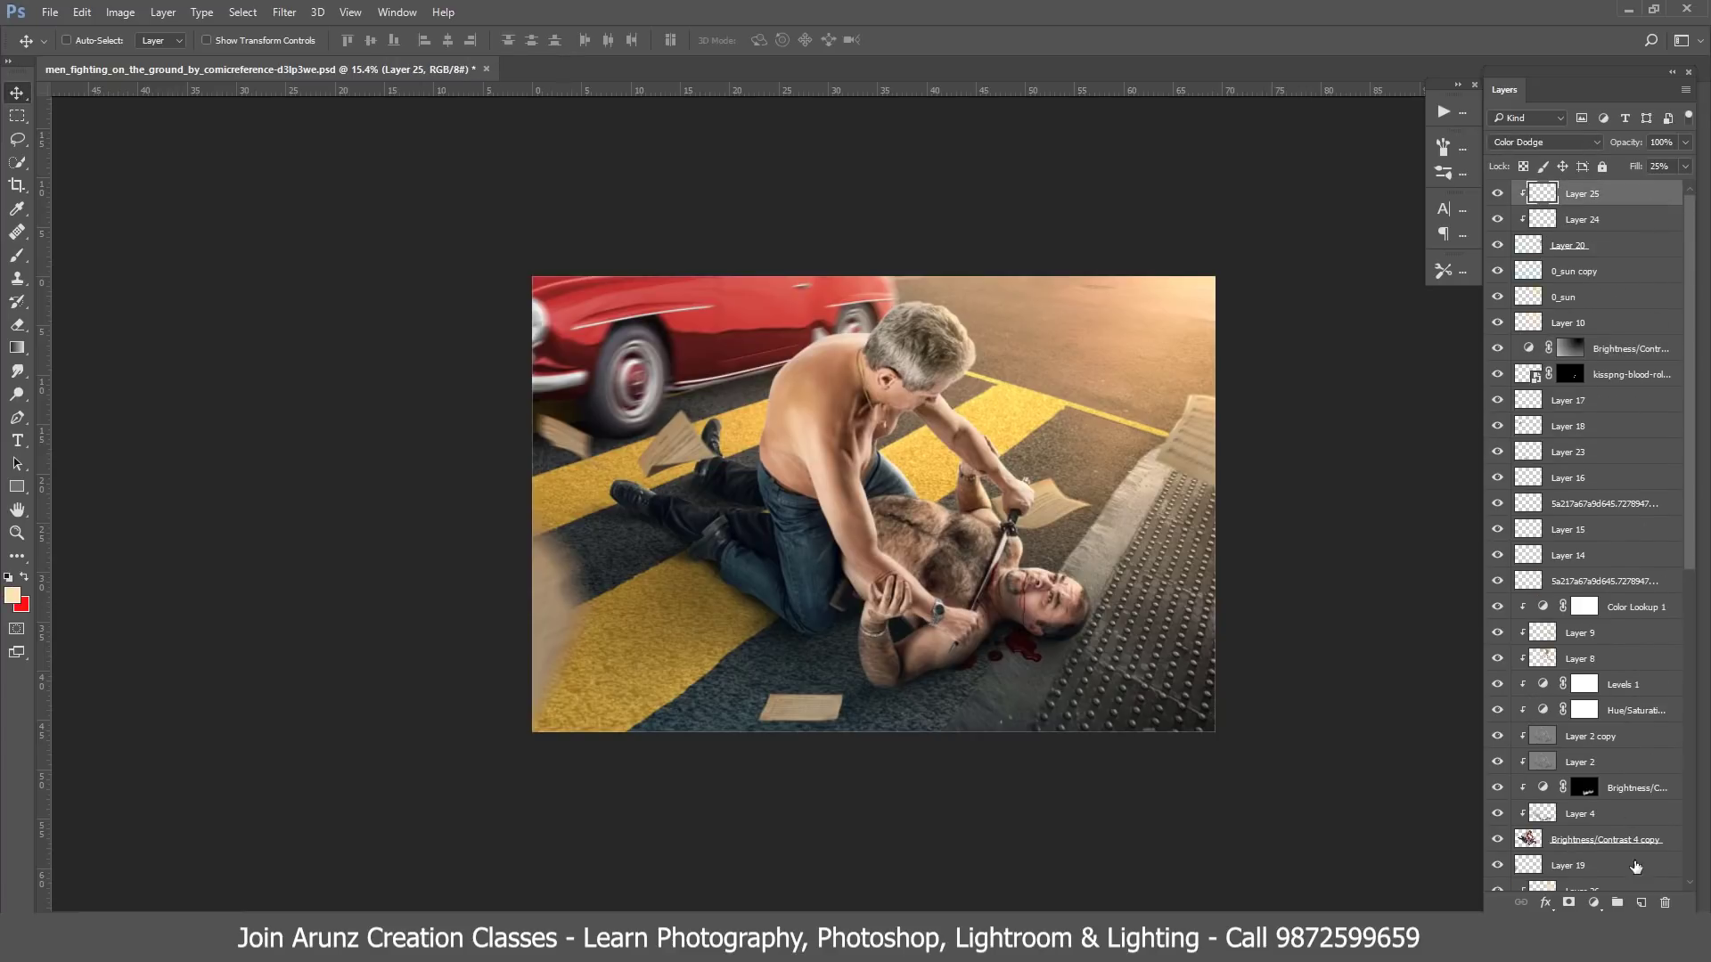
{"action": "left_click", "coordinate": [1594, 903]}
{"action": "left_click", "coordinate": [1504, 783]}
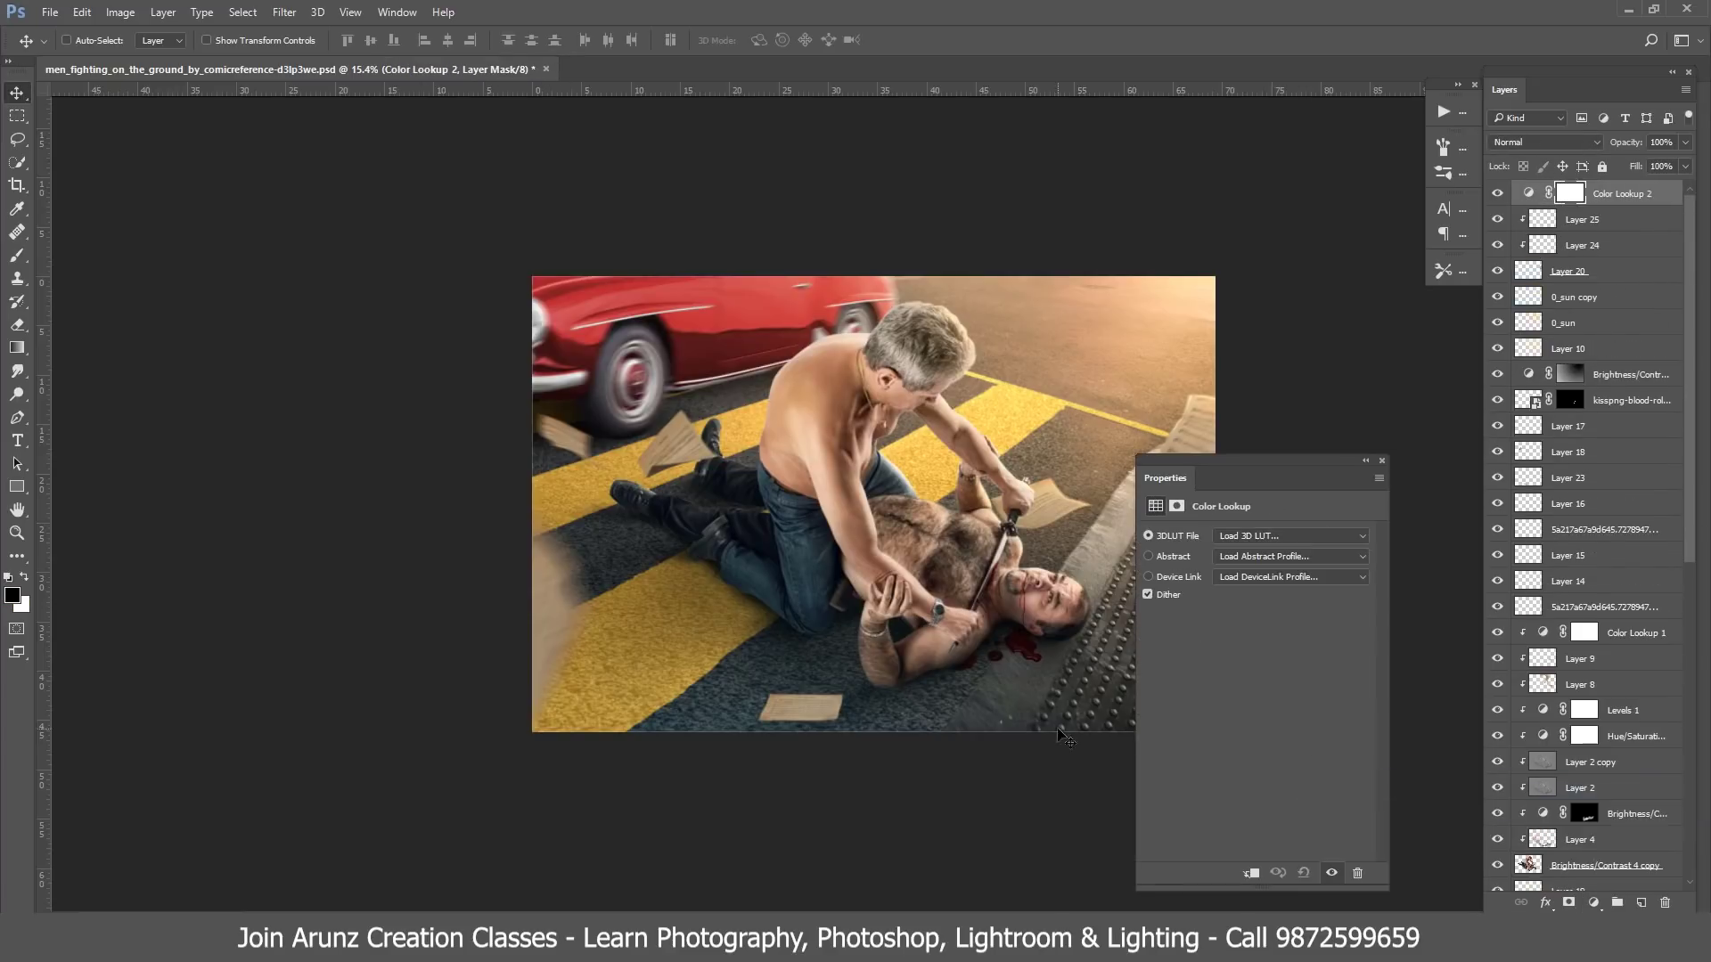
{"action": "left_click", "coordinate": [1285, 534]}
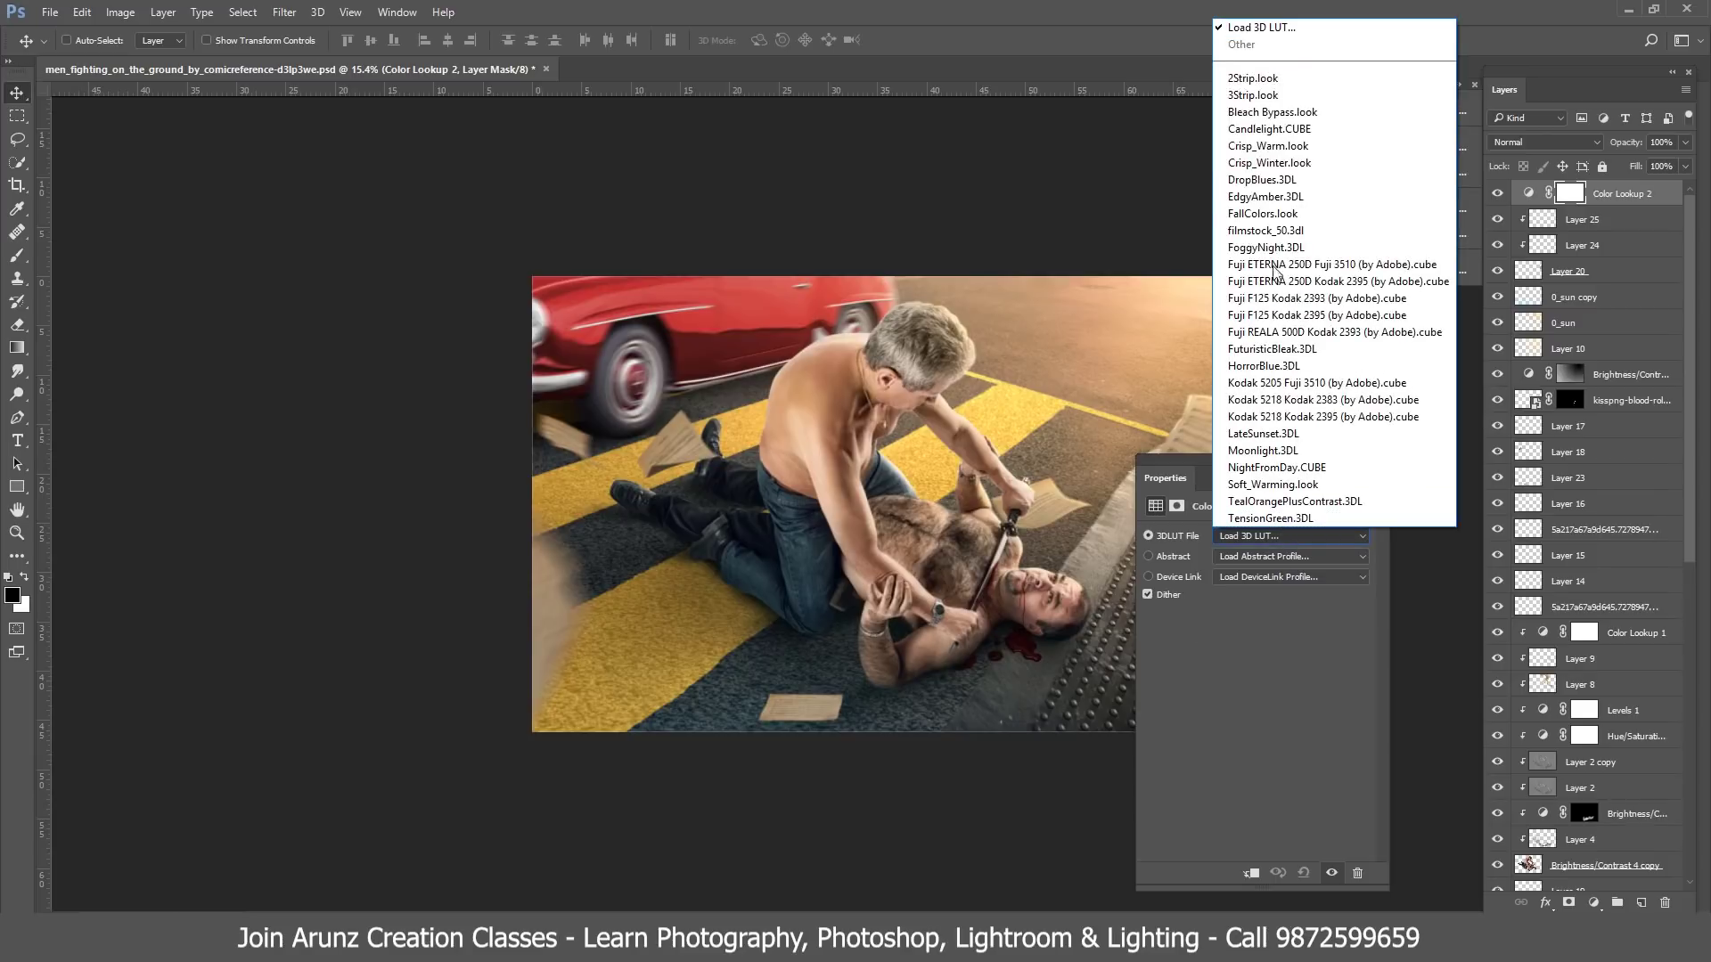
{"action": "key", "text": "Escape"}
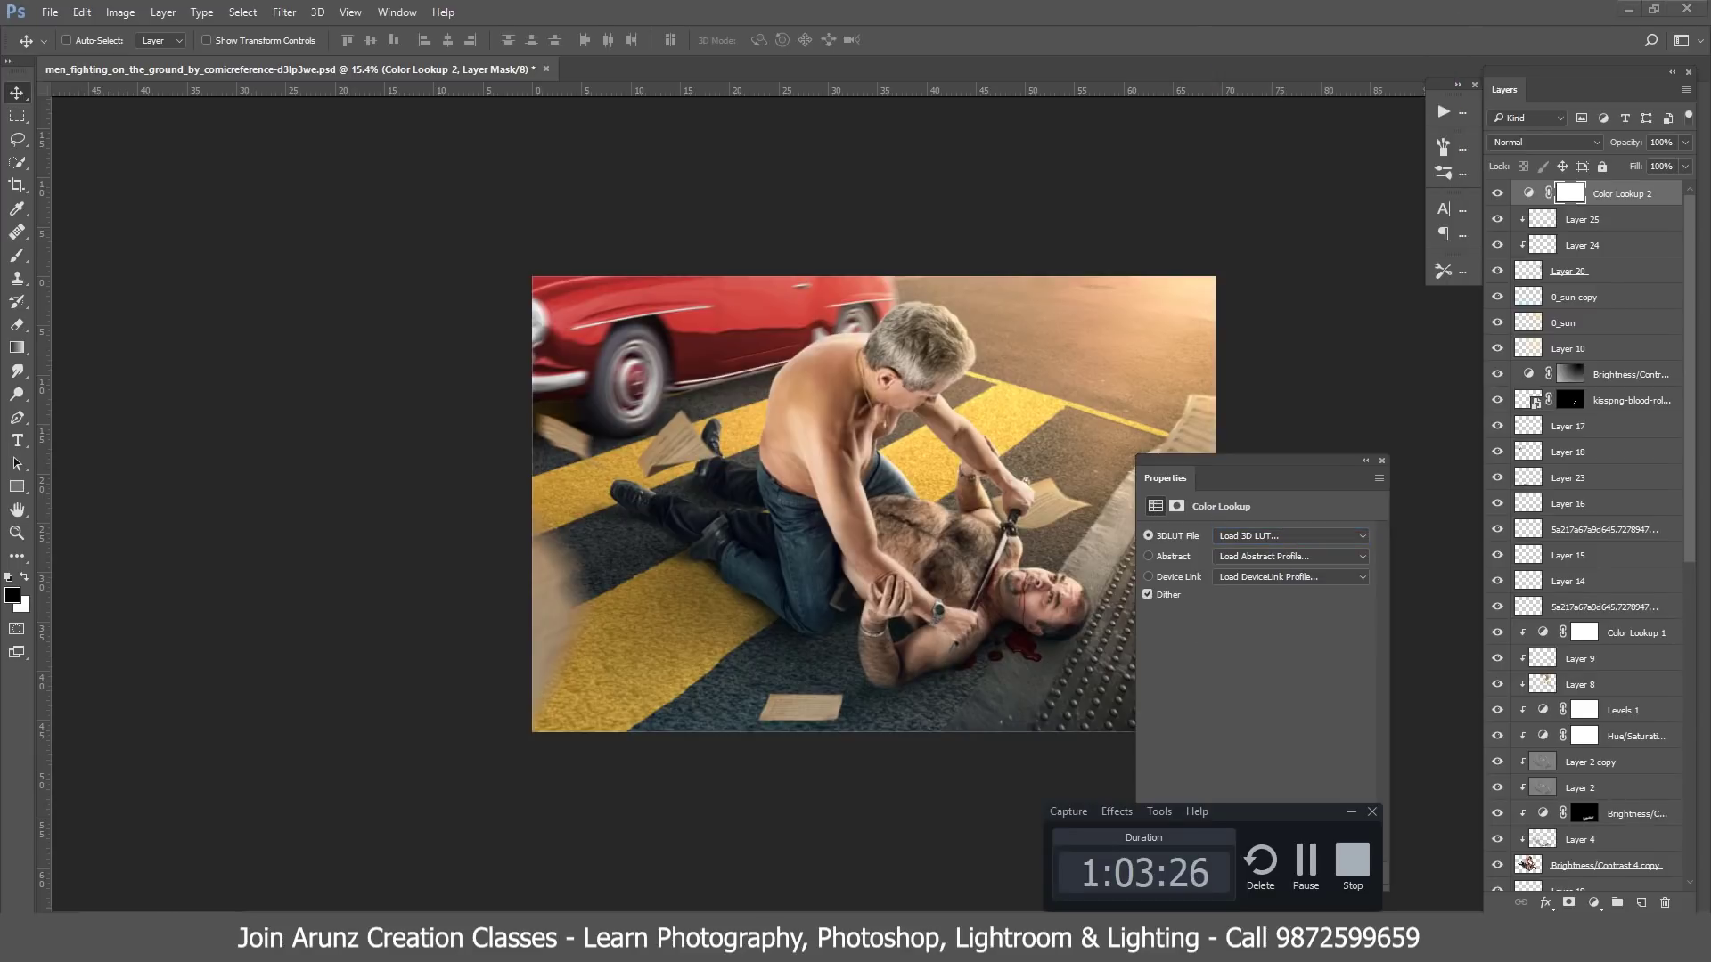
{"action": "left_click", "coordinate": [1322, 536]}
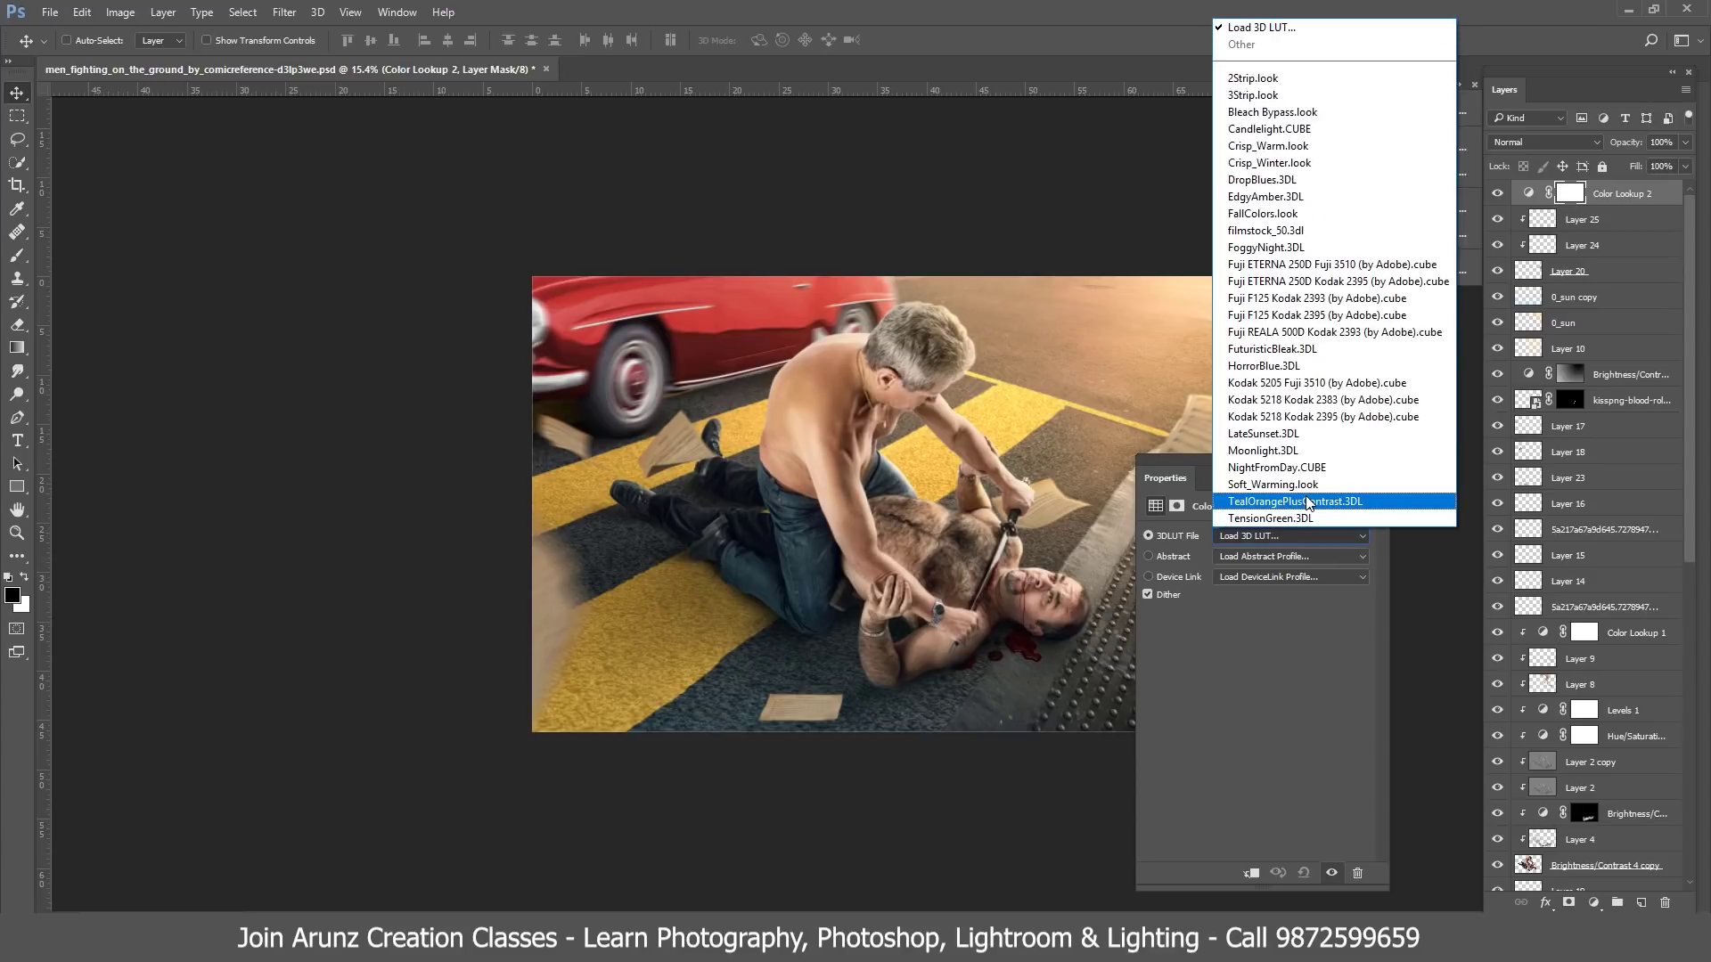
{"action": "left_click", "coordinate": [1317, 499]}
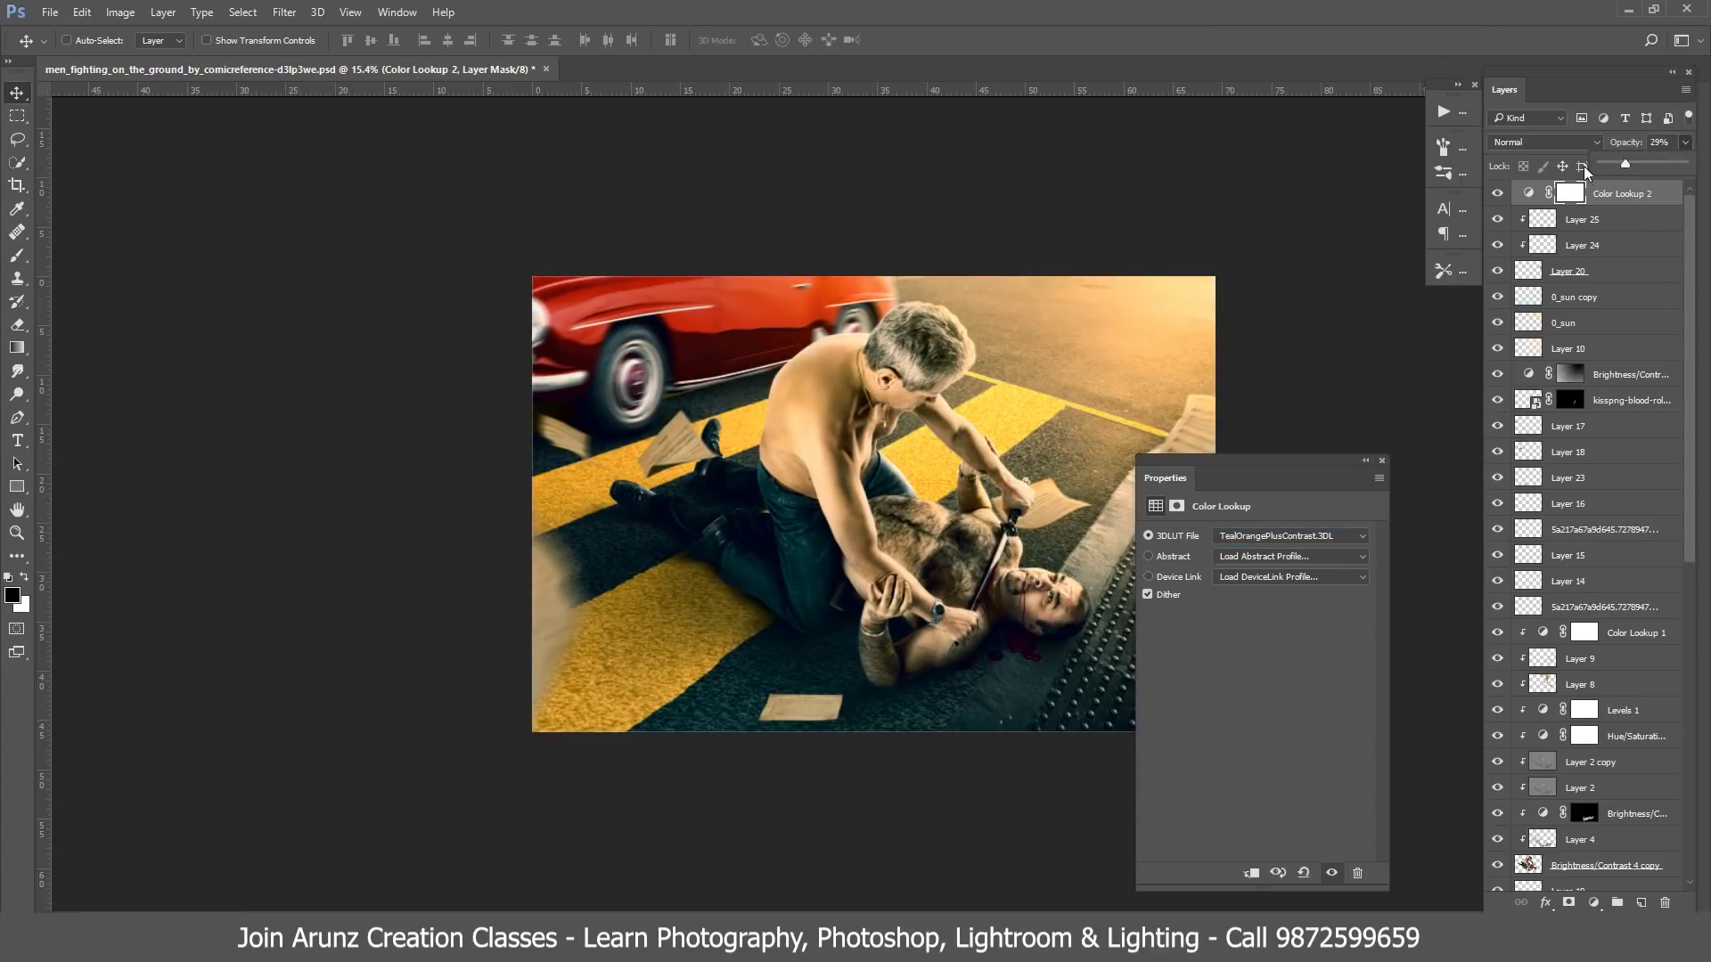
{"action": "left_click_drag", "start_coordinate": [1585, 171], "coordinate": [1613, 167]}
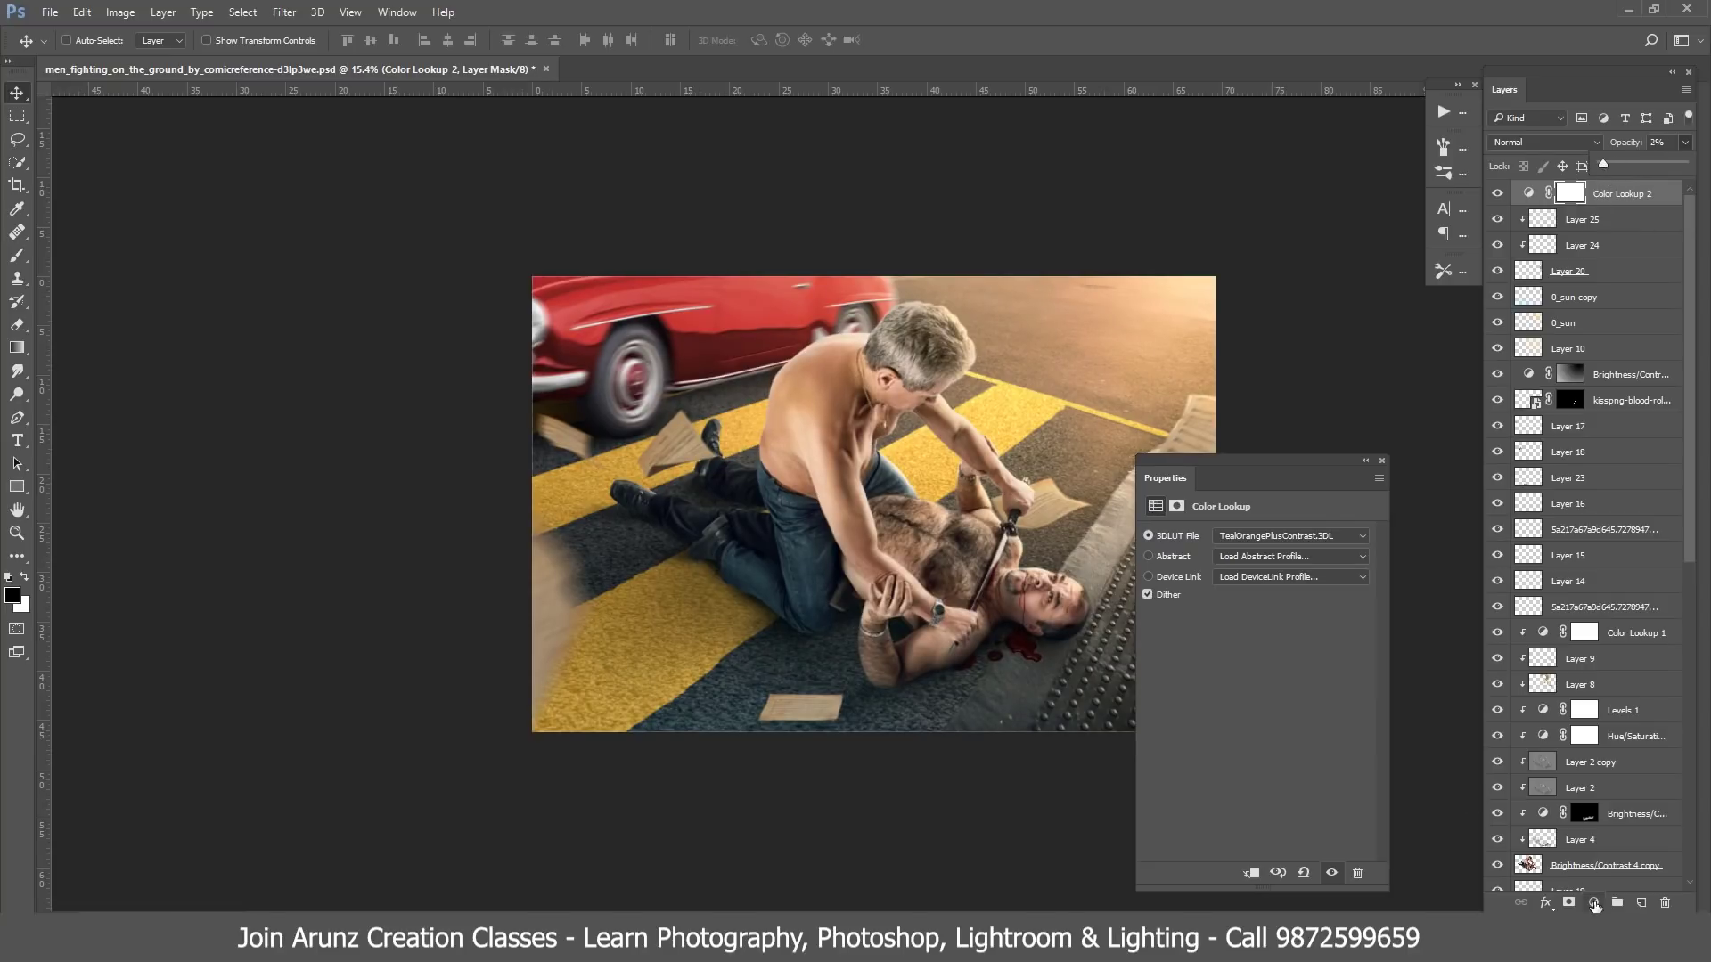
{"action": "left_click", "coordinate": [1594, 902]}
- Add a third Color Lookup layer, previewing looks before settling on FoggyNight.3DL
{"action": "left_click", "coordinate": [1355, 783]}
{"action": "left_click", "coordinate": [1249, 535]}
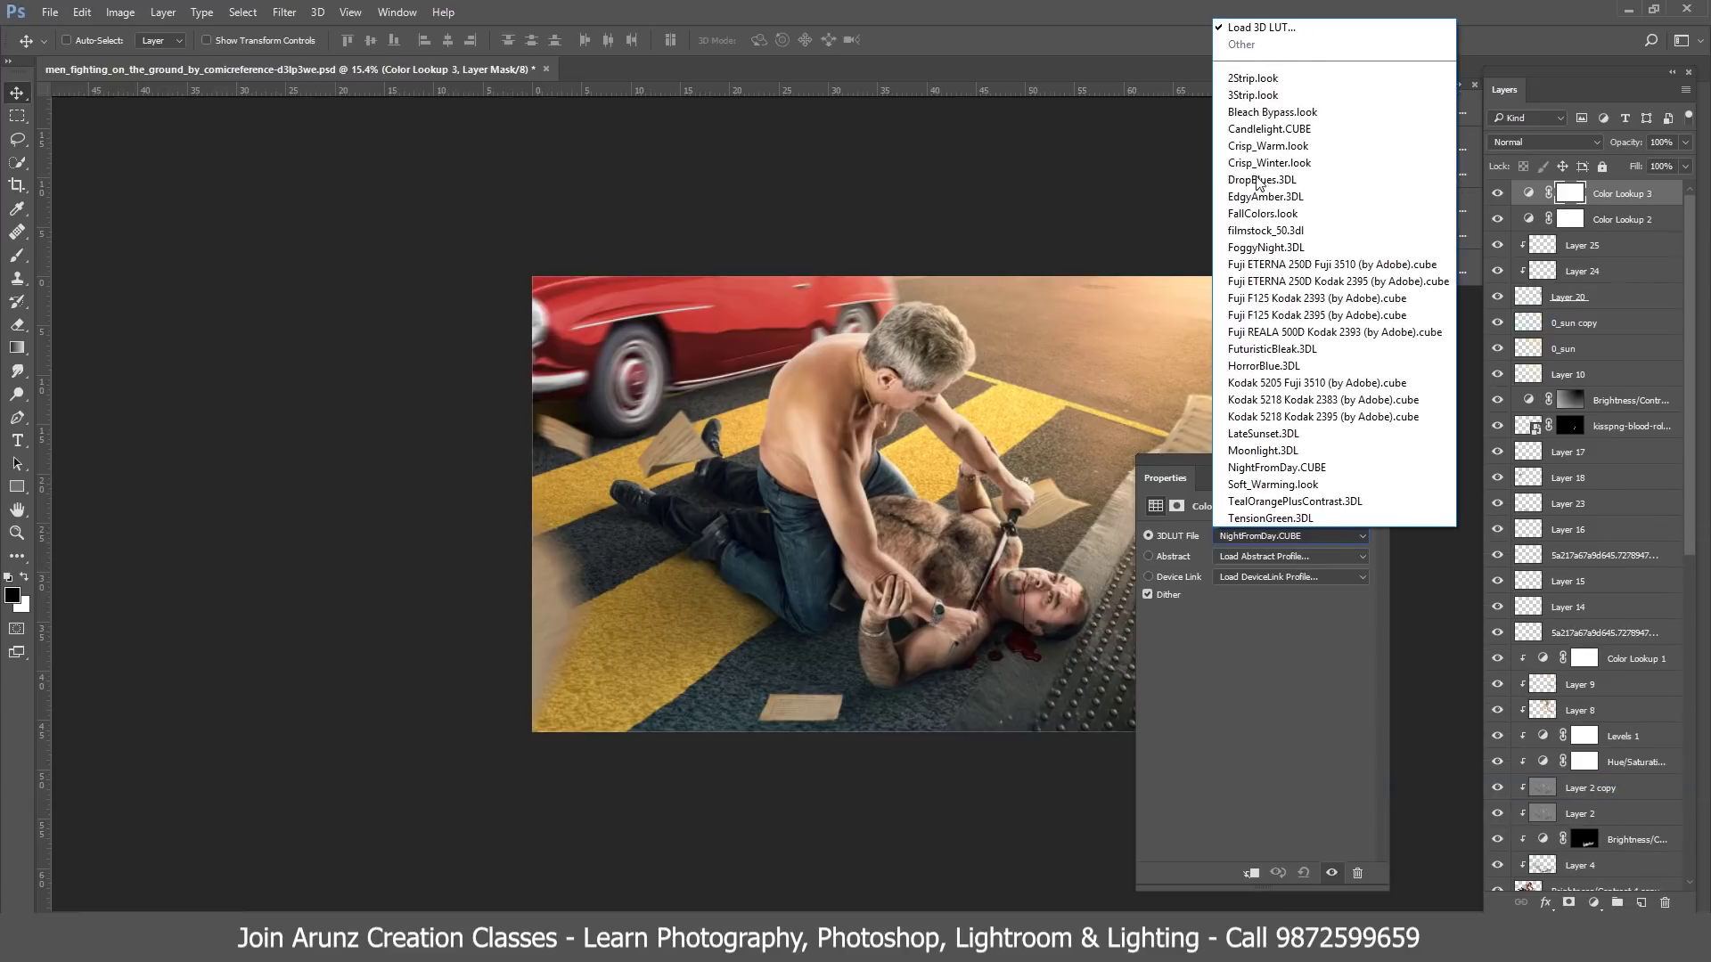
{"action": "left_click", "coordinate": [1276, 151]}
{"action": "key", "text": "Down"}
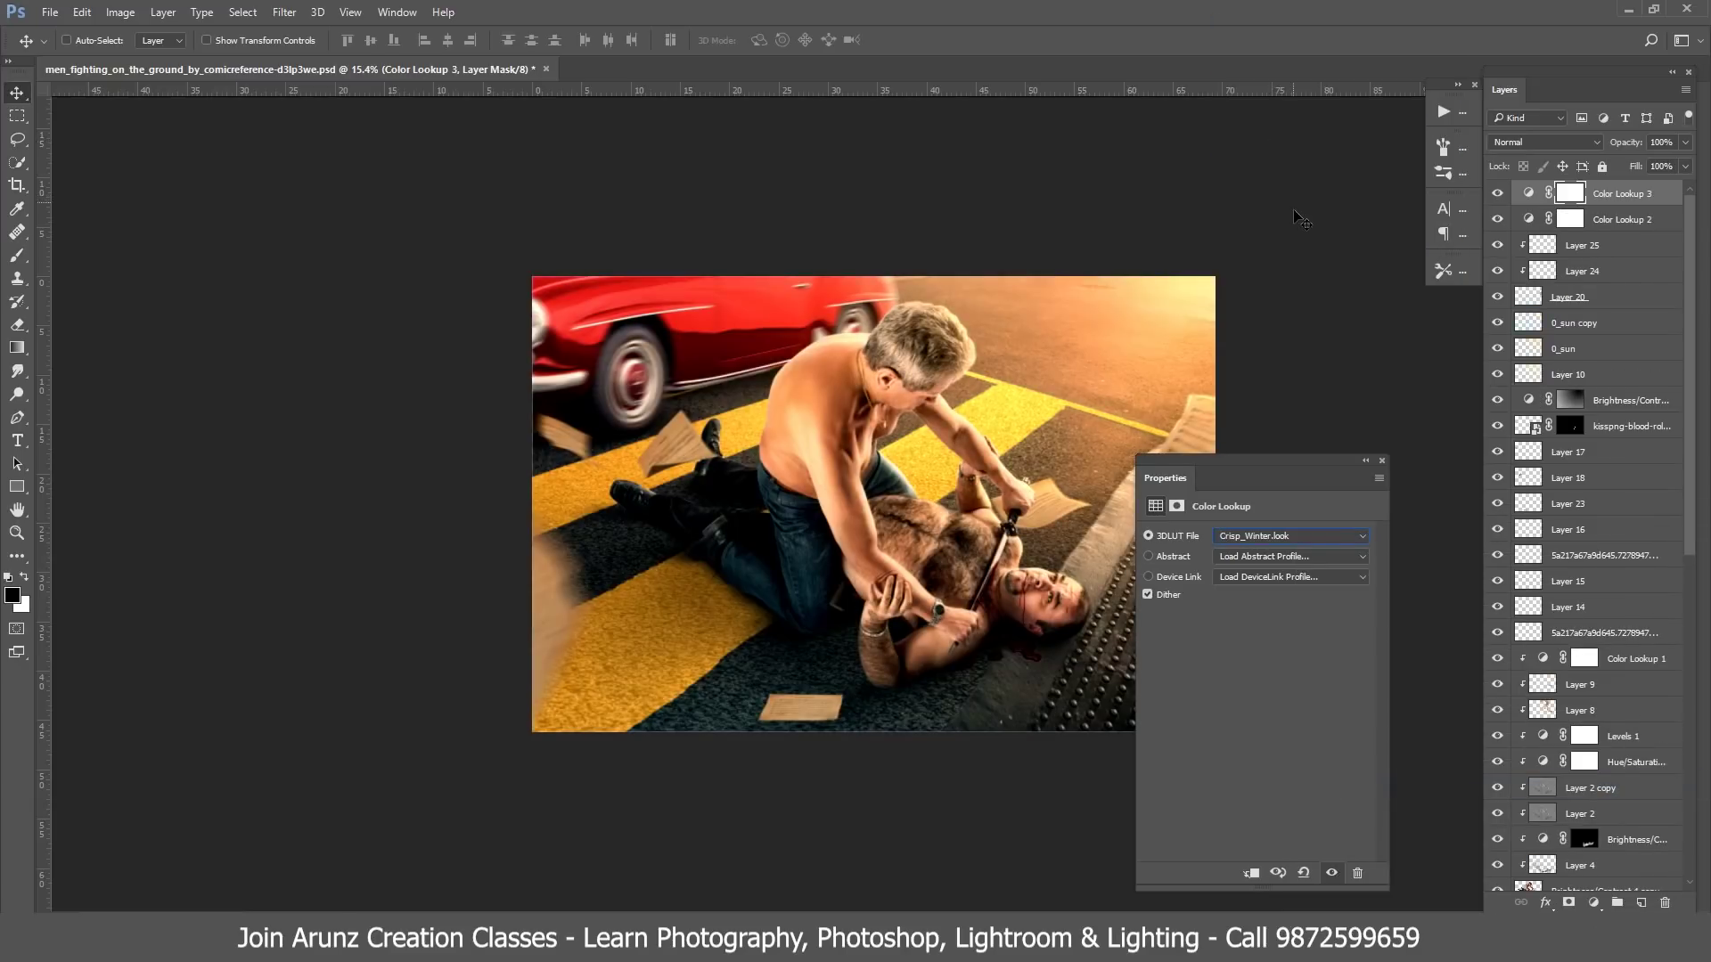
{"action": "key", "text": "Down"}
{"action": "key", "text": "Down"}
{"action": "key", "text": "Down"}
{"action": "key", "text": "Down"}
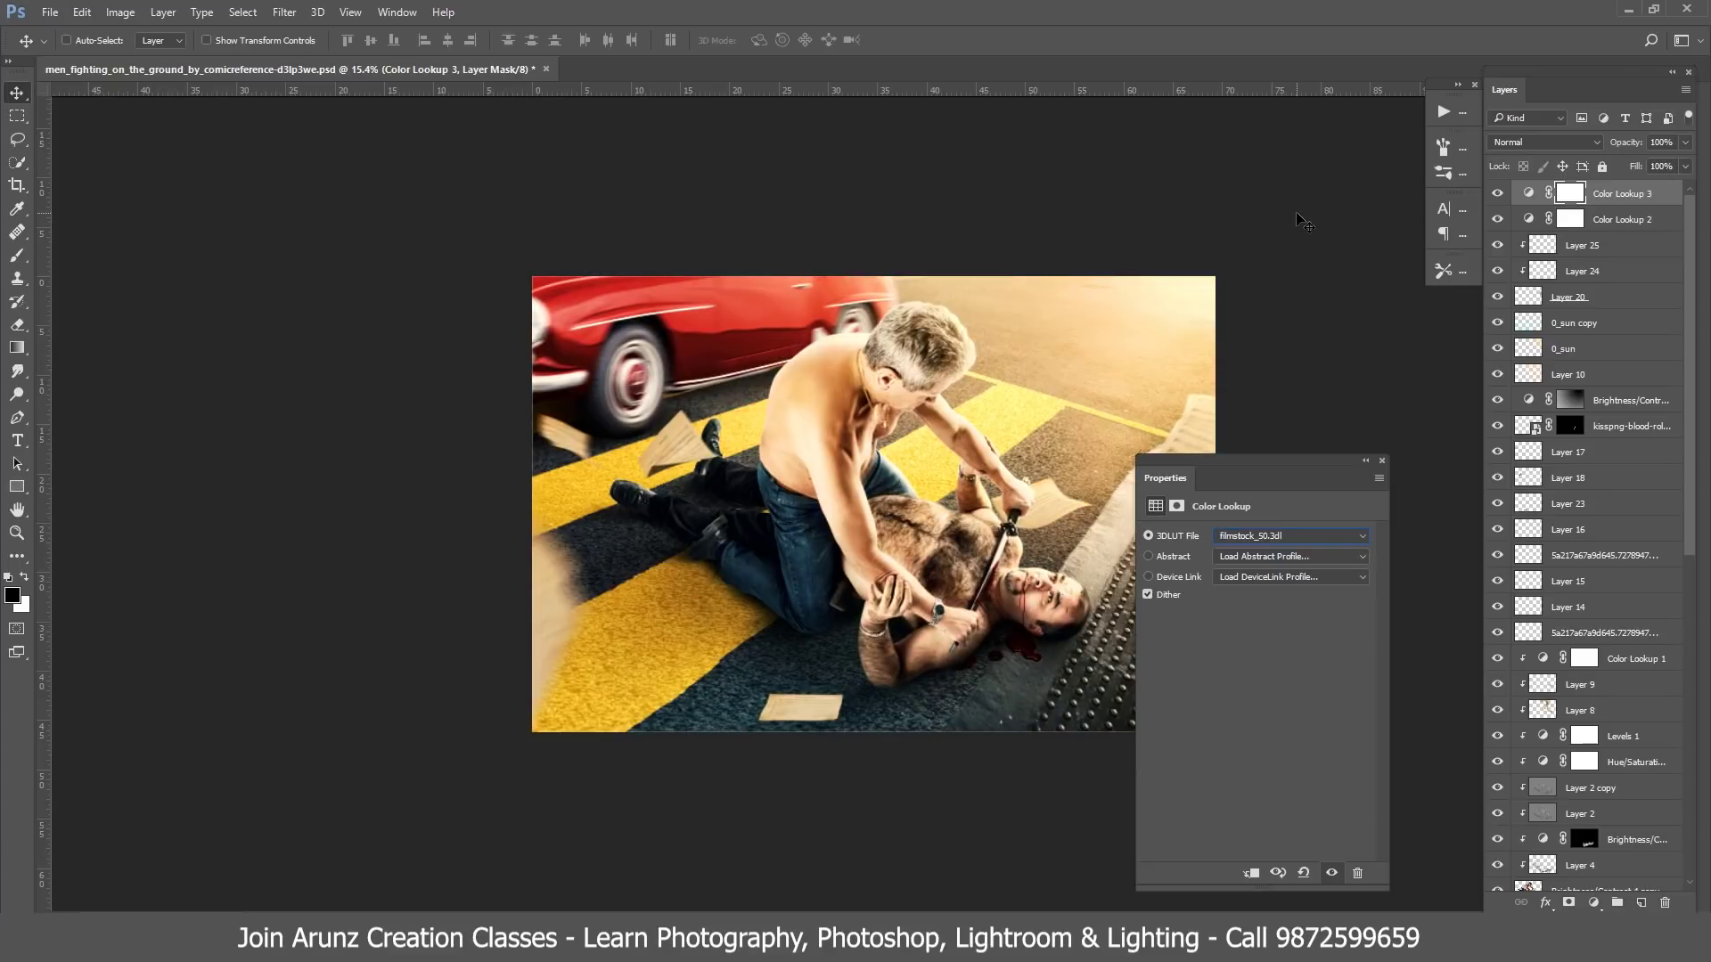
{"action": "key", "text": "Down"}
{"action": "key", "text": "Down"}
{"action": "key", "text": "Down"}
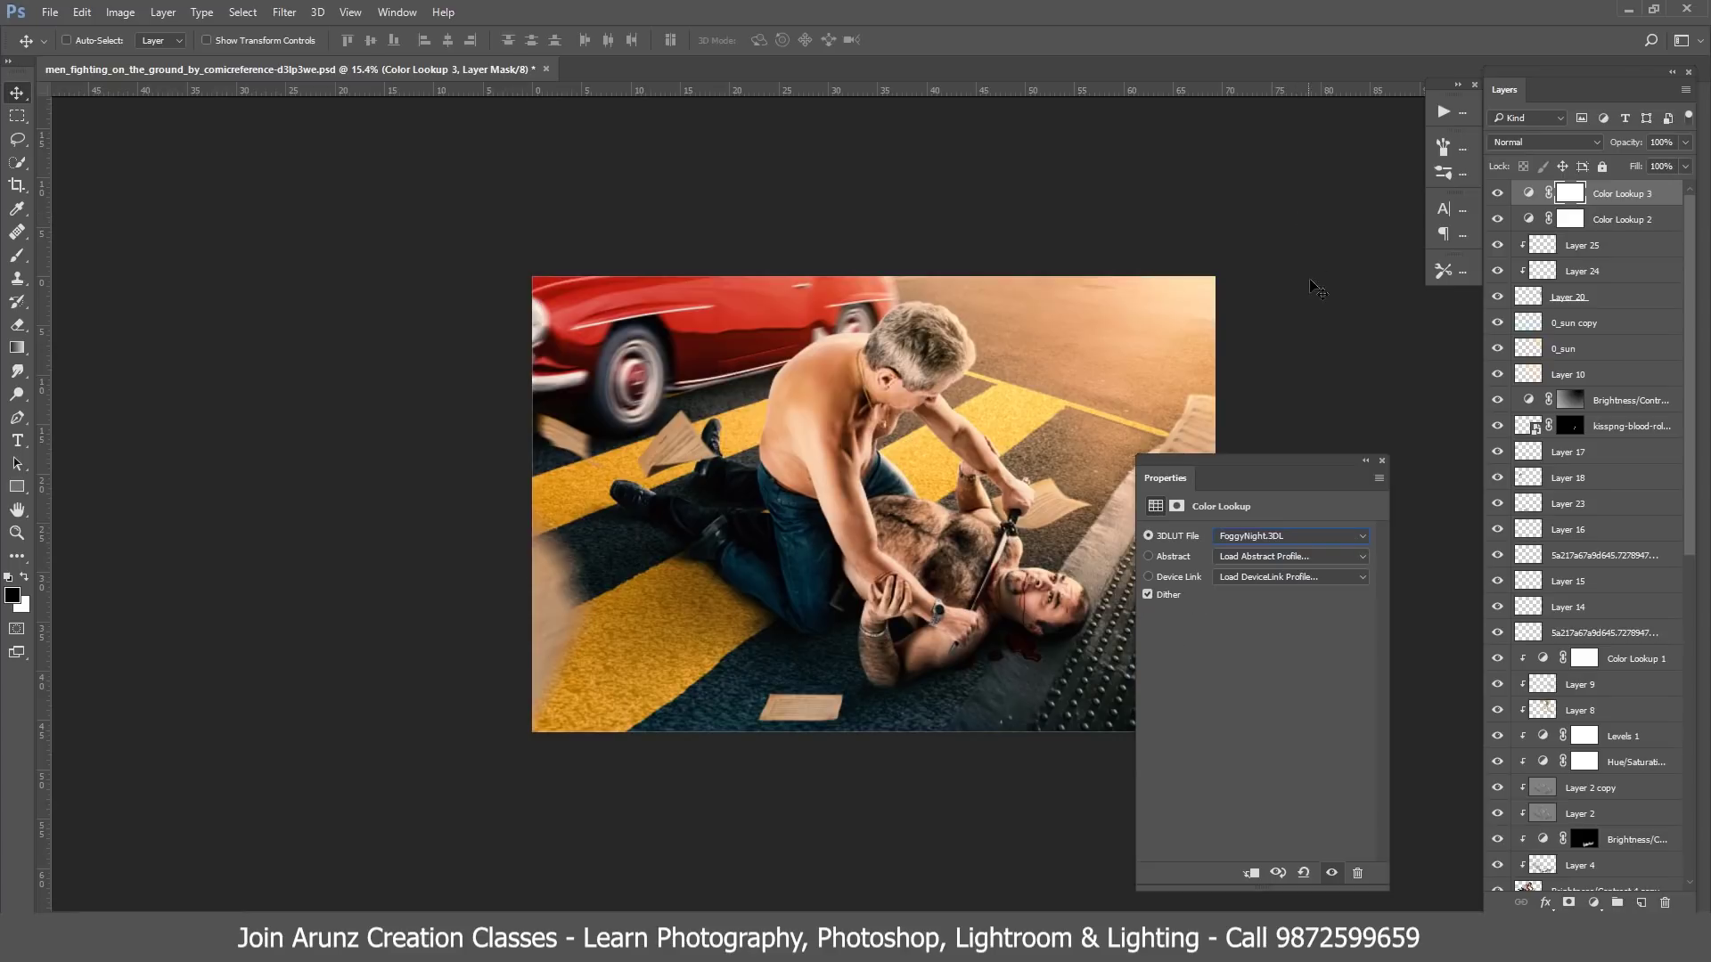
{"action": "key", "text": "Up"}
{"action": "left_click", "coordinate": [1382, 461]}
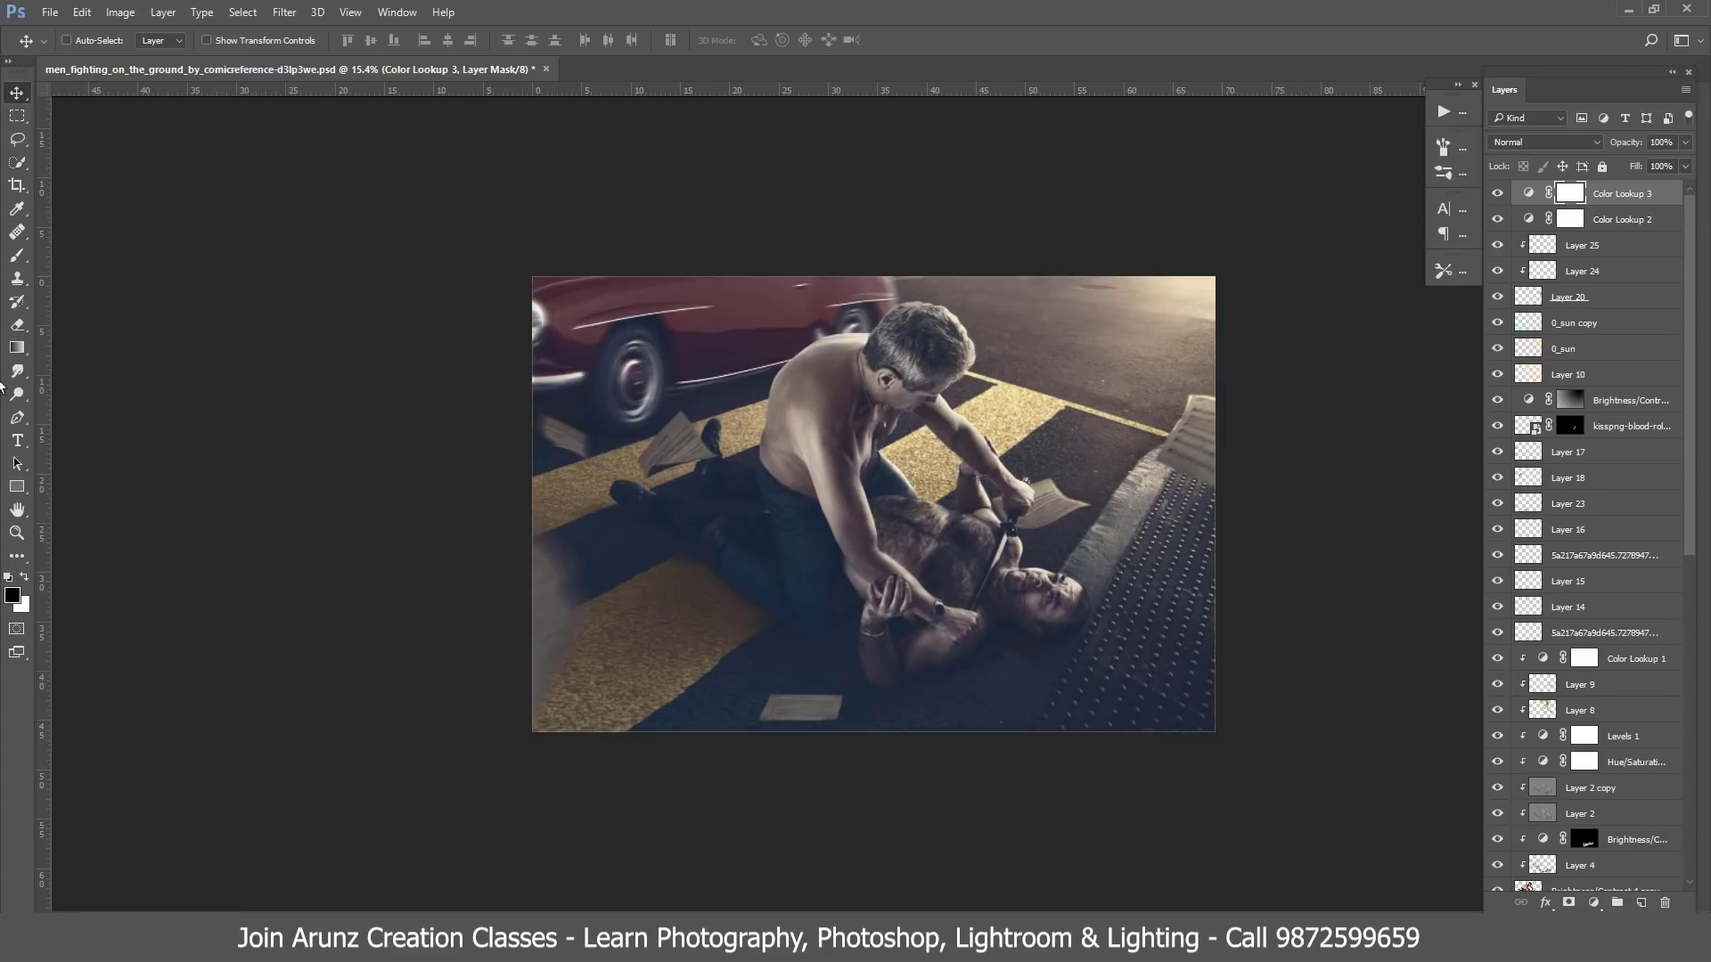
- Fade the Color Lookup 3 mask with a gradient drawn at 65% gradient opacity
{"action": "left_click", "coordinate": [17, 347]}
{"action": "left_click_drag", "start_coordinate": [404, 848], "coordinate": [1121, 344]}
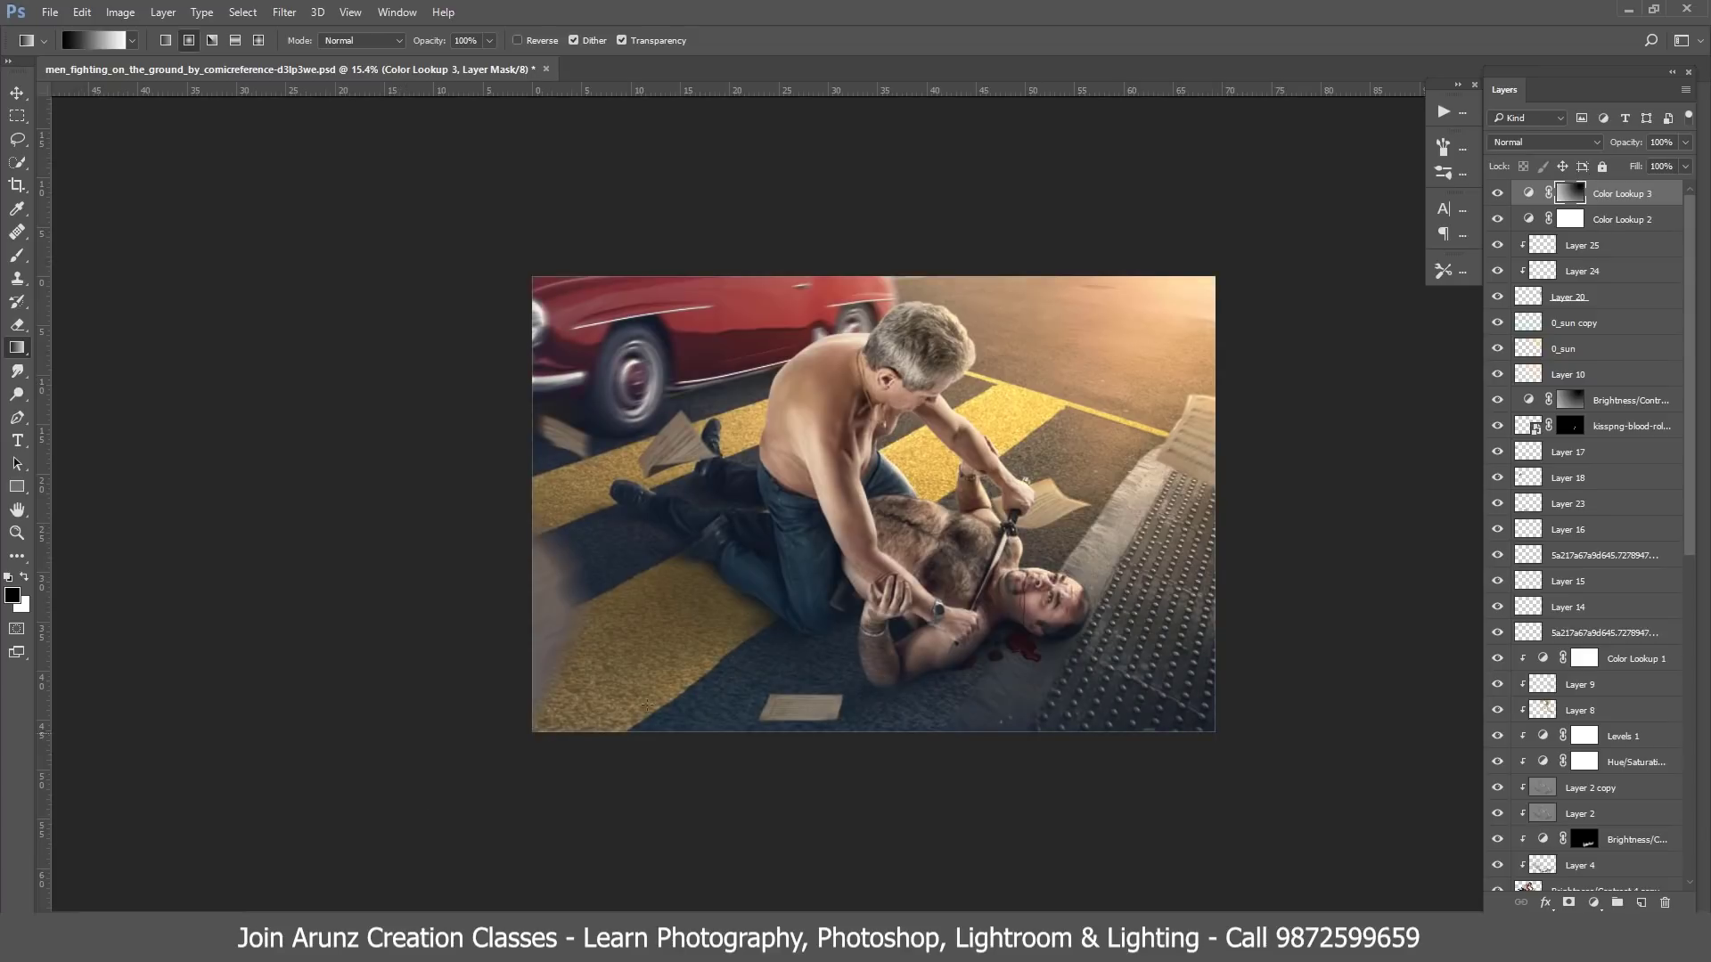
{"action": "key", "text": "ctrl+z"}
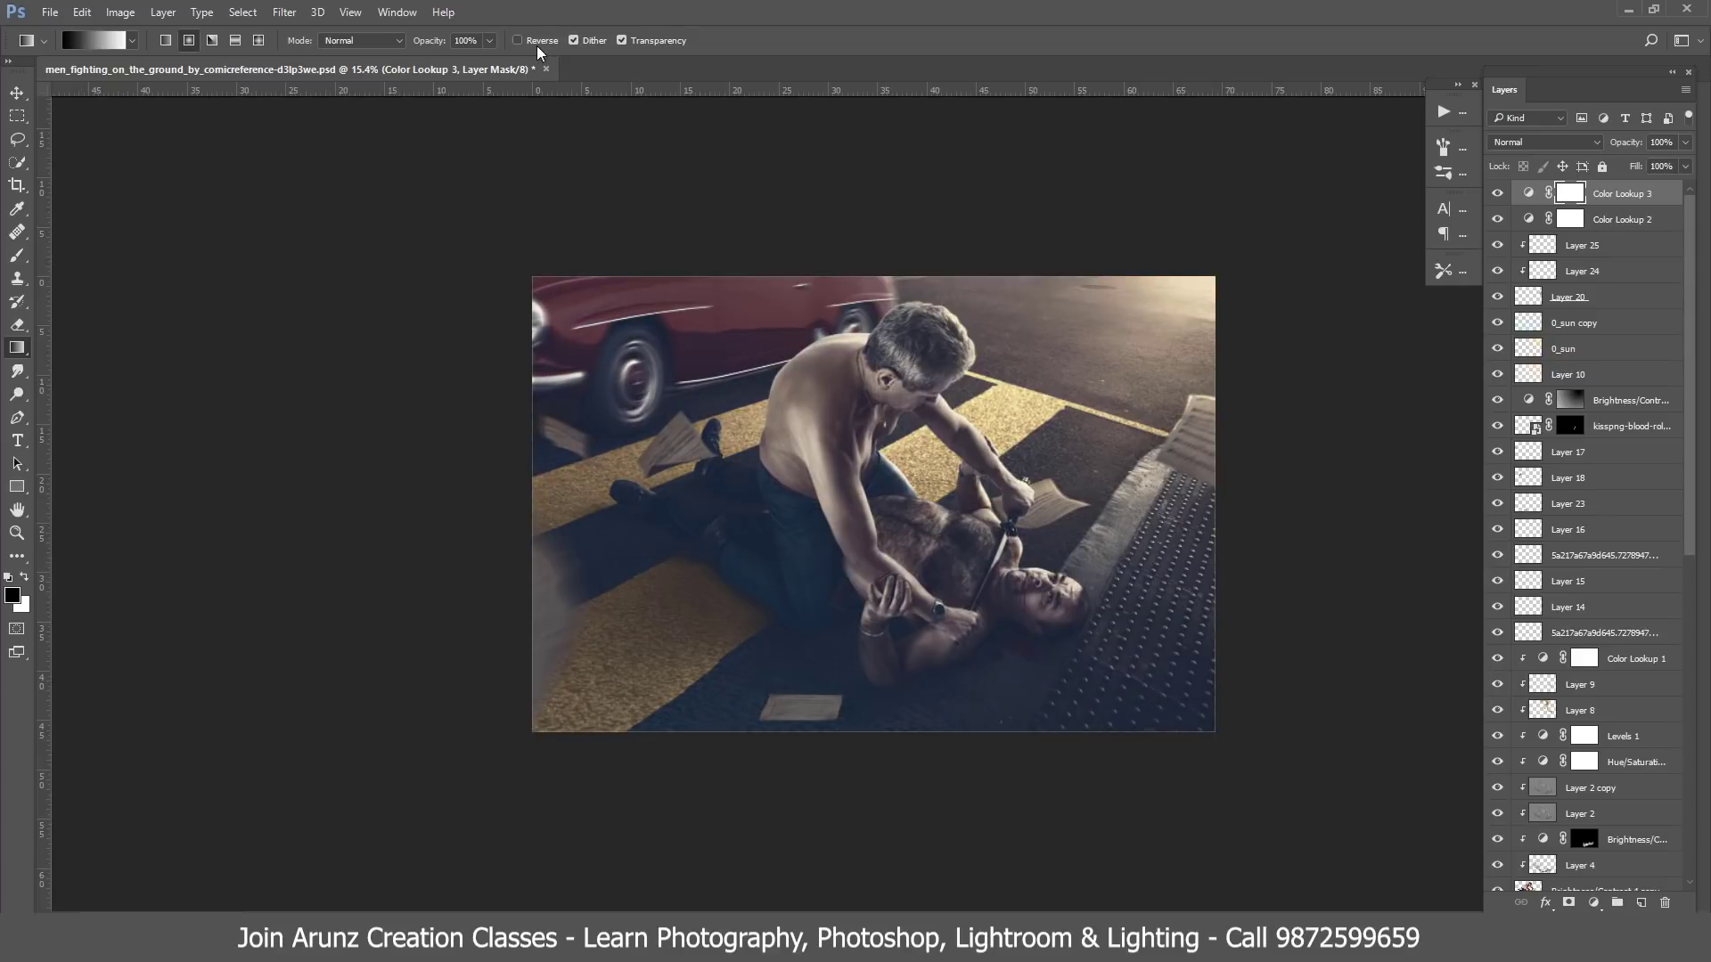
{"action": "left_click_drag", "start_coordinate": [492, 40], "coordinate": [410, 65]}
{"action": "left_click_drag", "start_coordinate": [324, 901], "coordinate": [1050, 331]}
{"action": "left_click", "coordinate": [488, 41]}
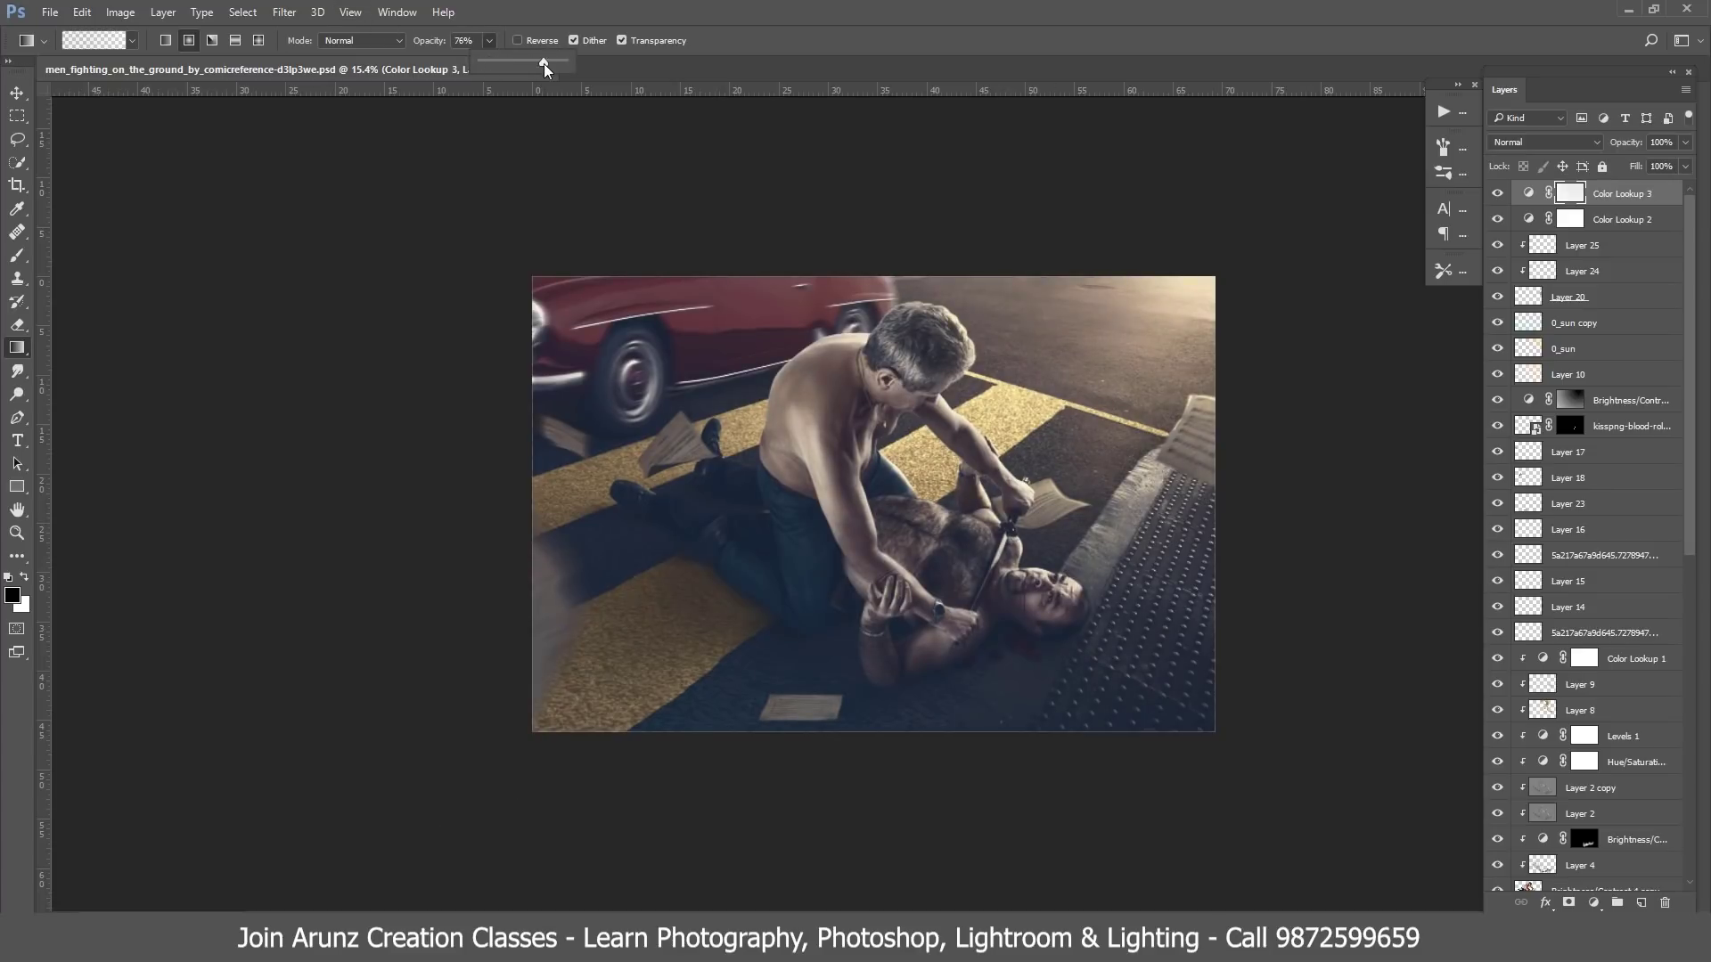
{"action": "left_click_drag", "start_coordinate": [544, 63], "coordinate": [534, 63]}
{"action": "left_click_drag", "start_coordinate": [1051, 349], "coordinate": [659, 761]}
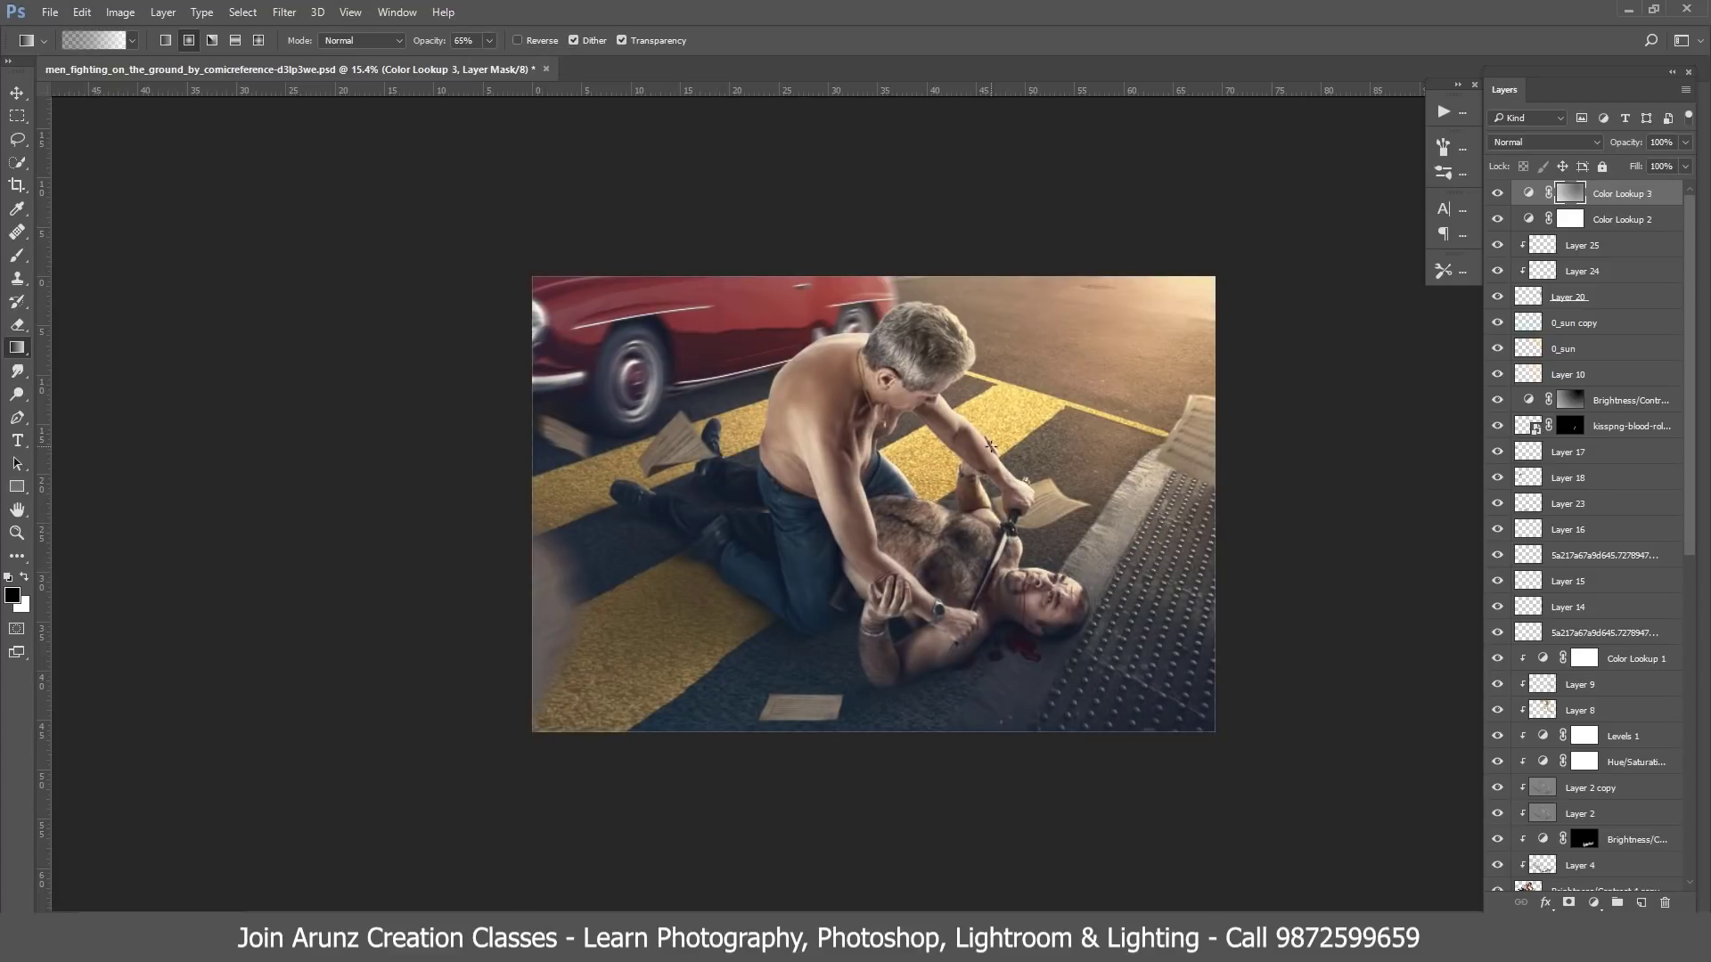
- Set Color Lookup 3 to Soft Light blending and lower its fill
{"action": "left_click", "coordinate": [1685, 167]}
{"action": "left_click_drag", "start_coordinate": [1692, 185], "coordinate": [1630, 183]}
{"action": "left_click", "coordinate": [1560, 143]}
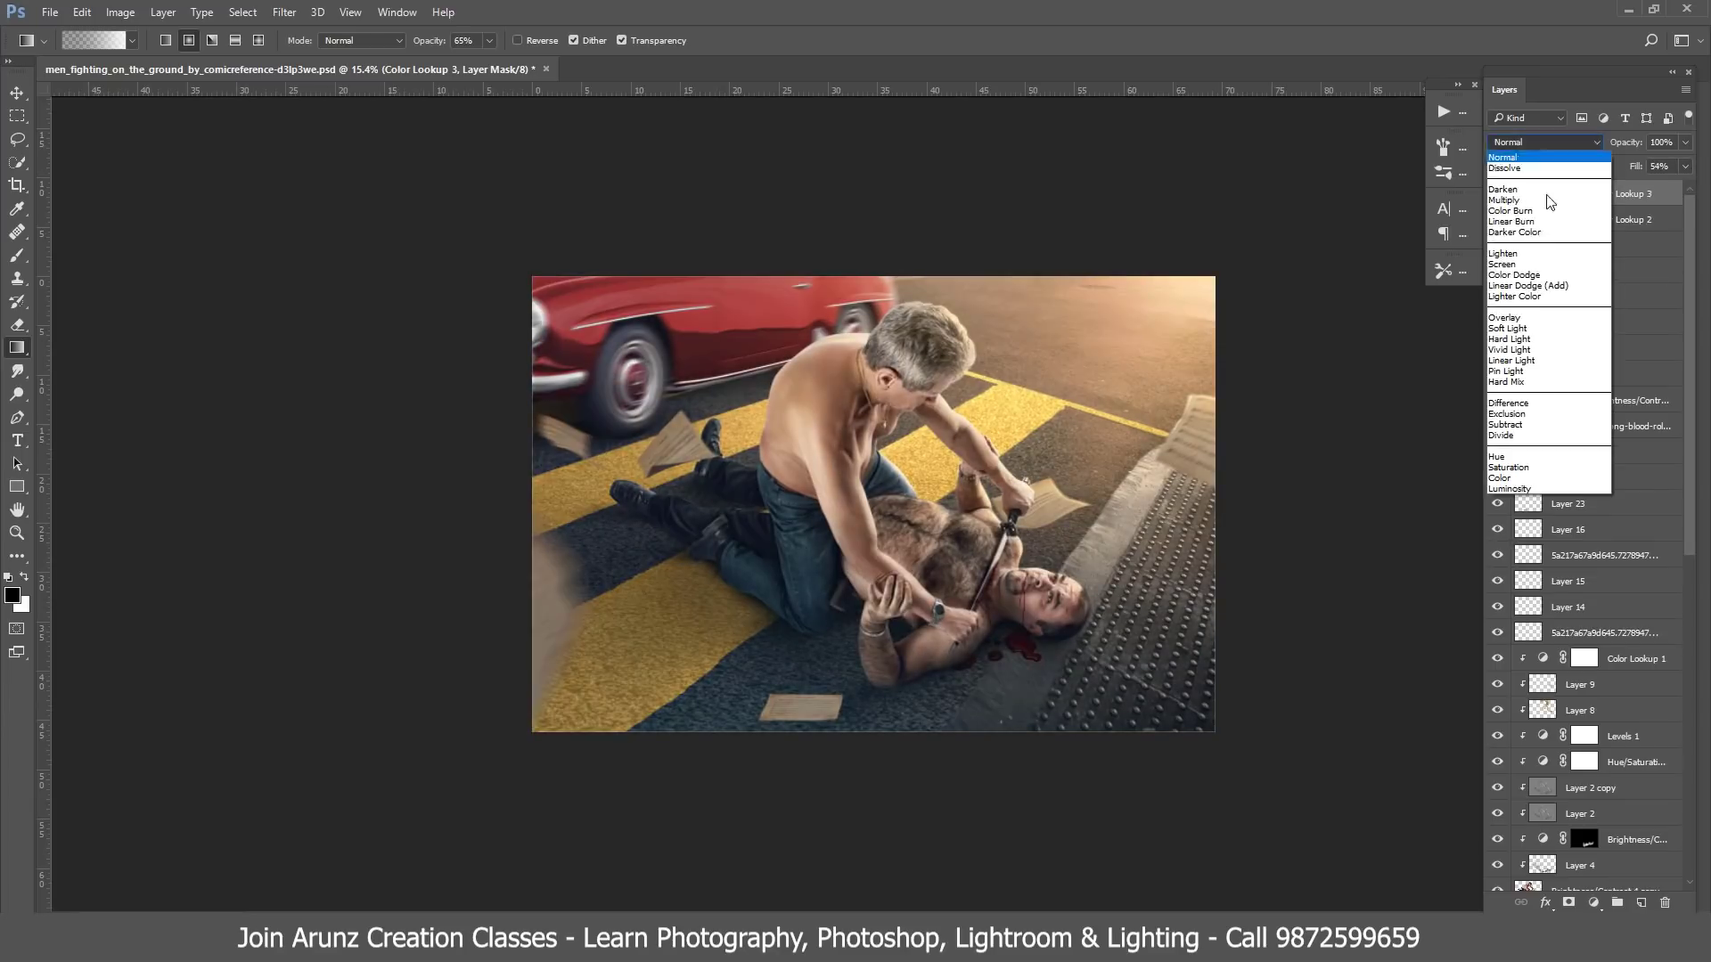
{"action": "left_click", "coordinate": [1550, 328]}
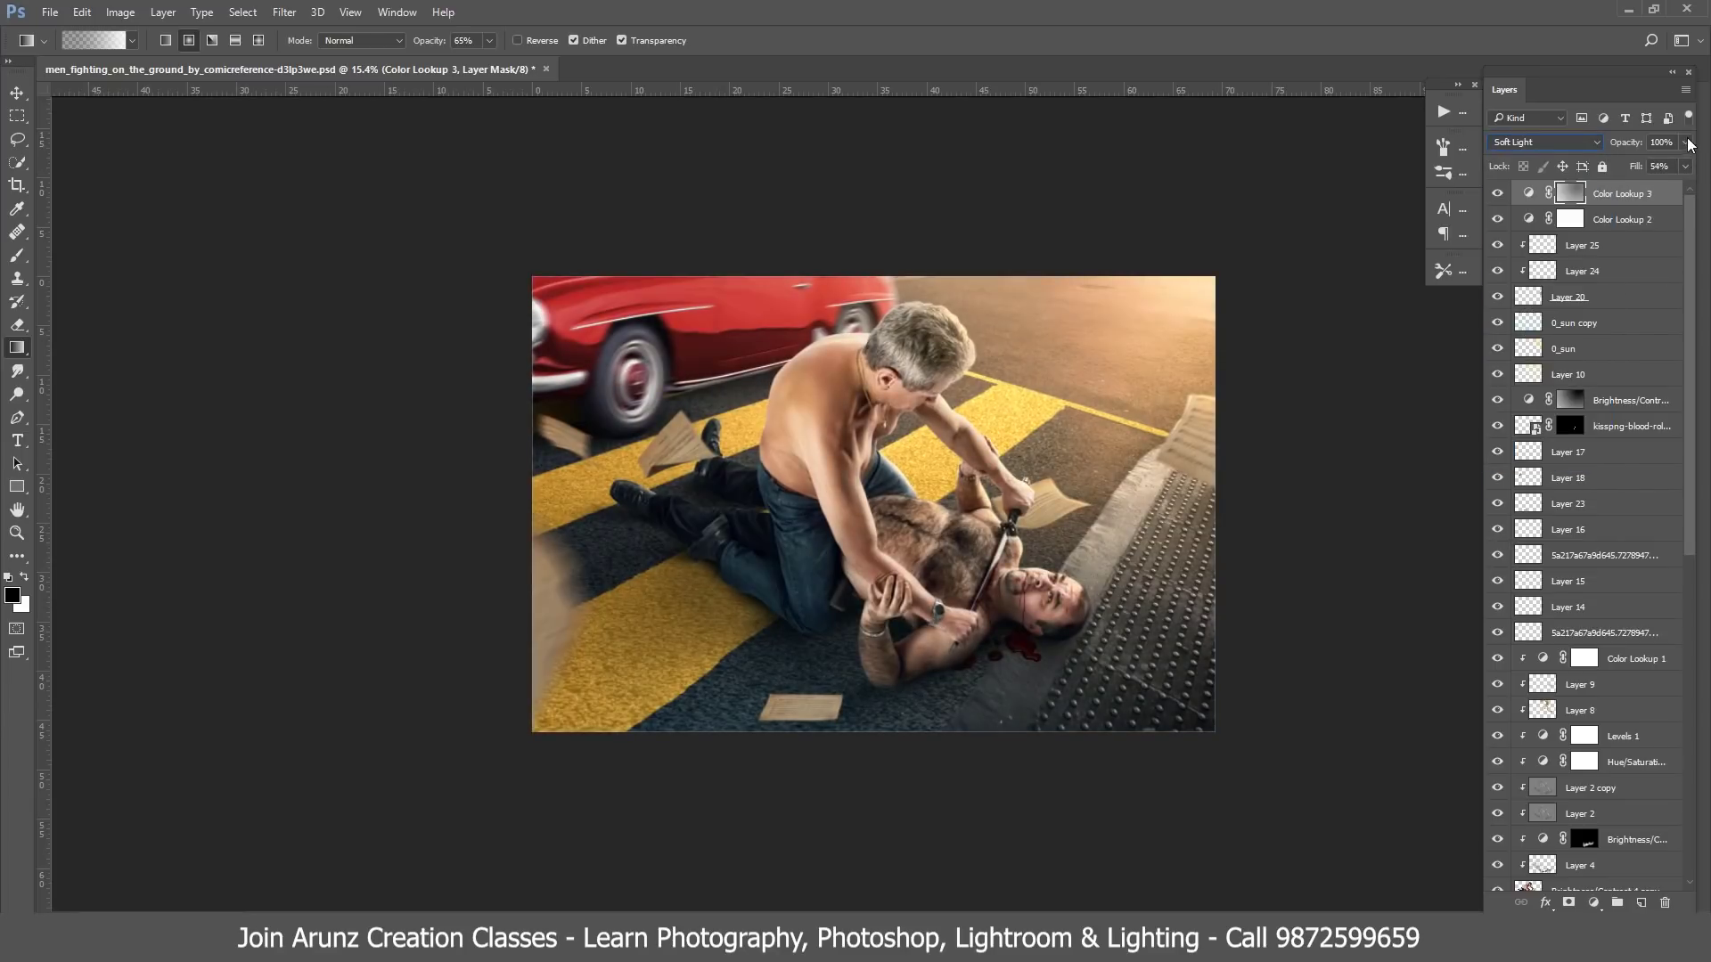
{"action": "left_click", "coordinate": [1685, 167]}
{"action": "left_click_drag", "start_coordinate": [1675, 187], "coordinate": [1643, 200]}
{"action": "left_click", "coordinate": [1634, 205]}
- Duplicate Color Lookup 3 and set the copy to Normal blending at 29% fill
{"action": "key", "text": "ctrl+j"}
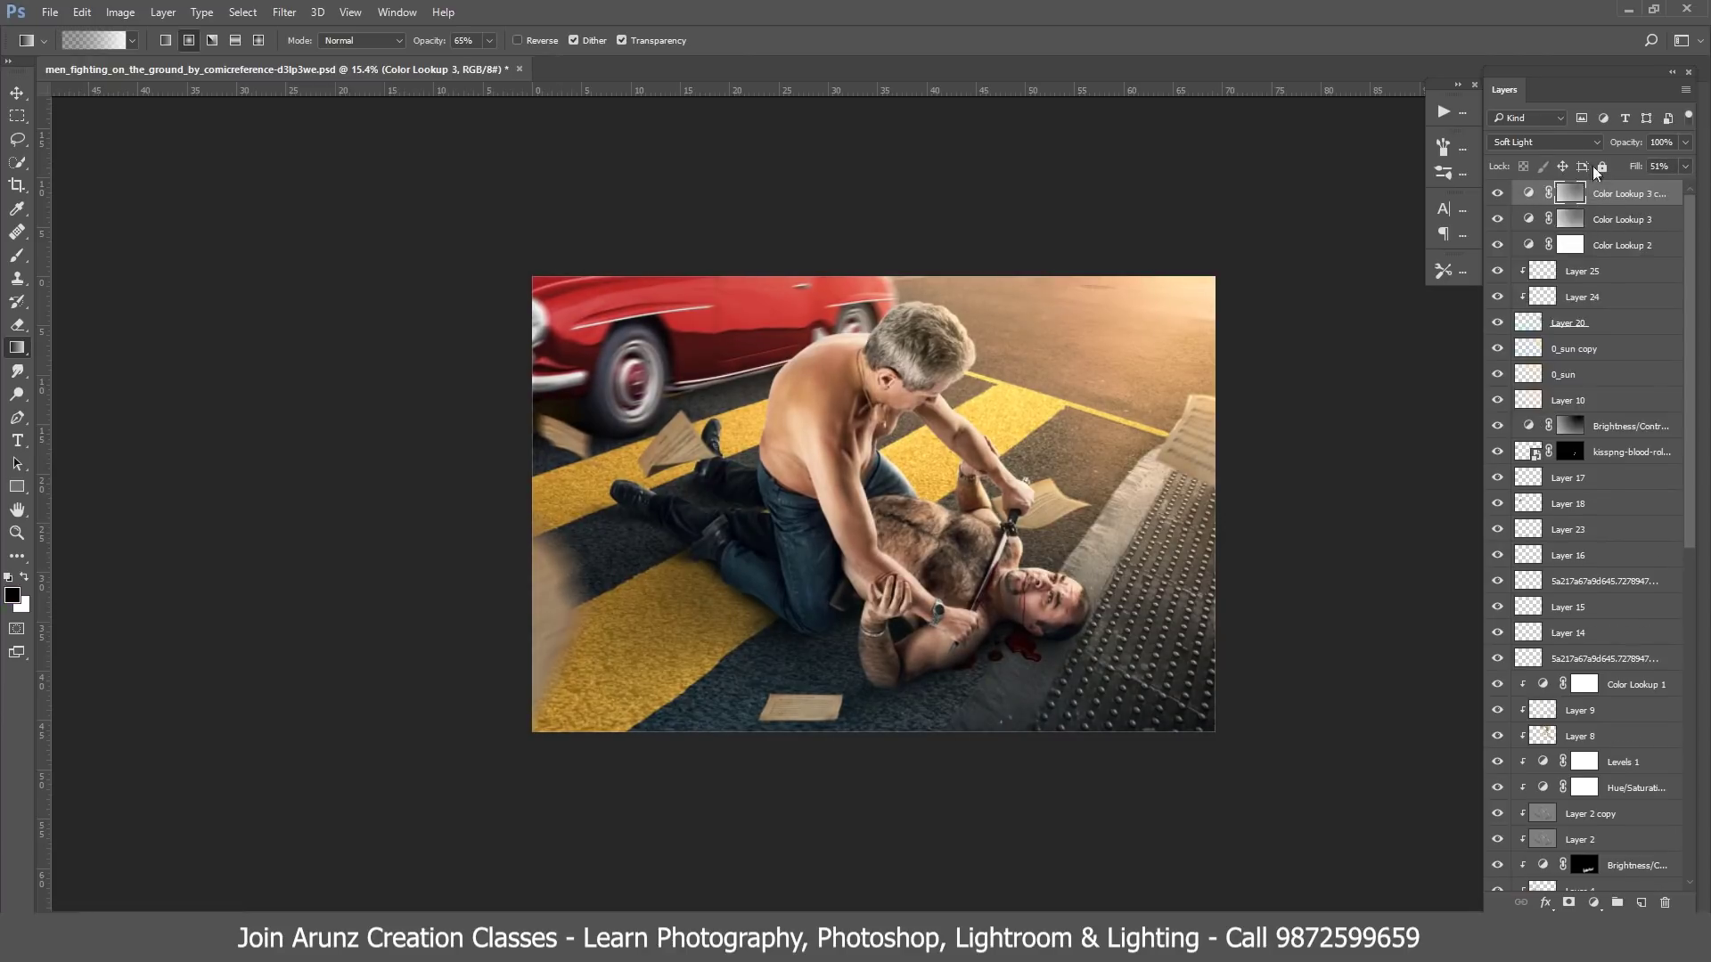
{"action": "left_click", "coordinate": [1542, 141]}
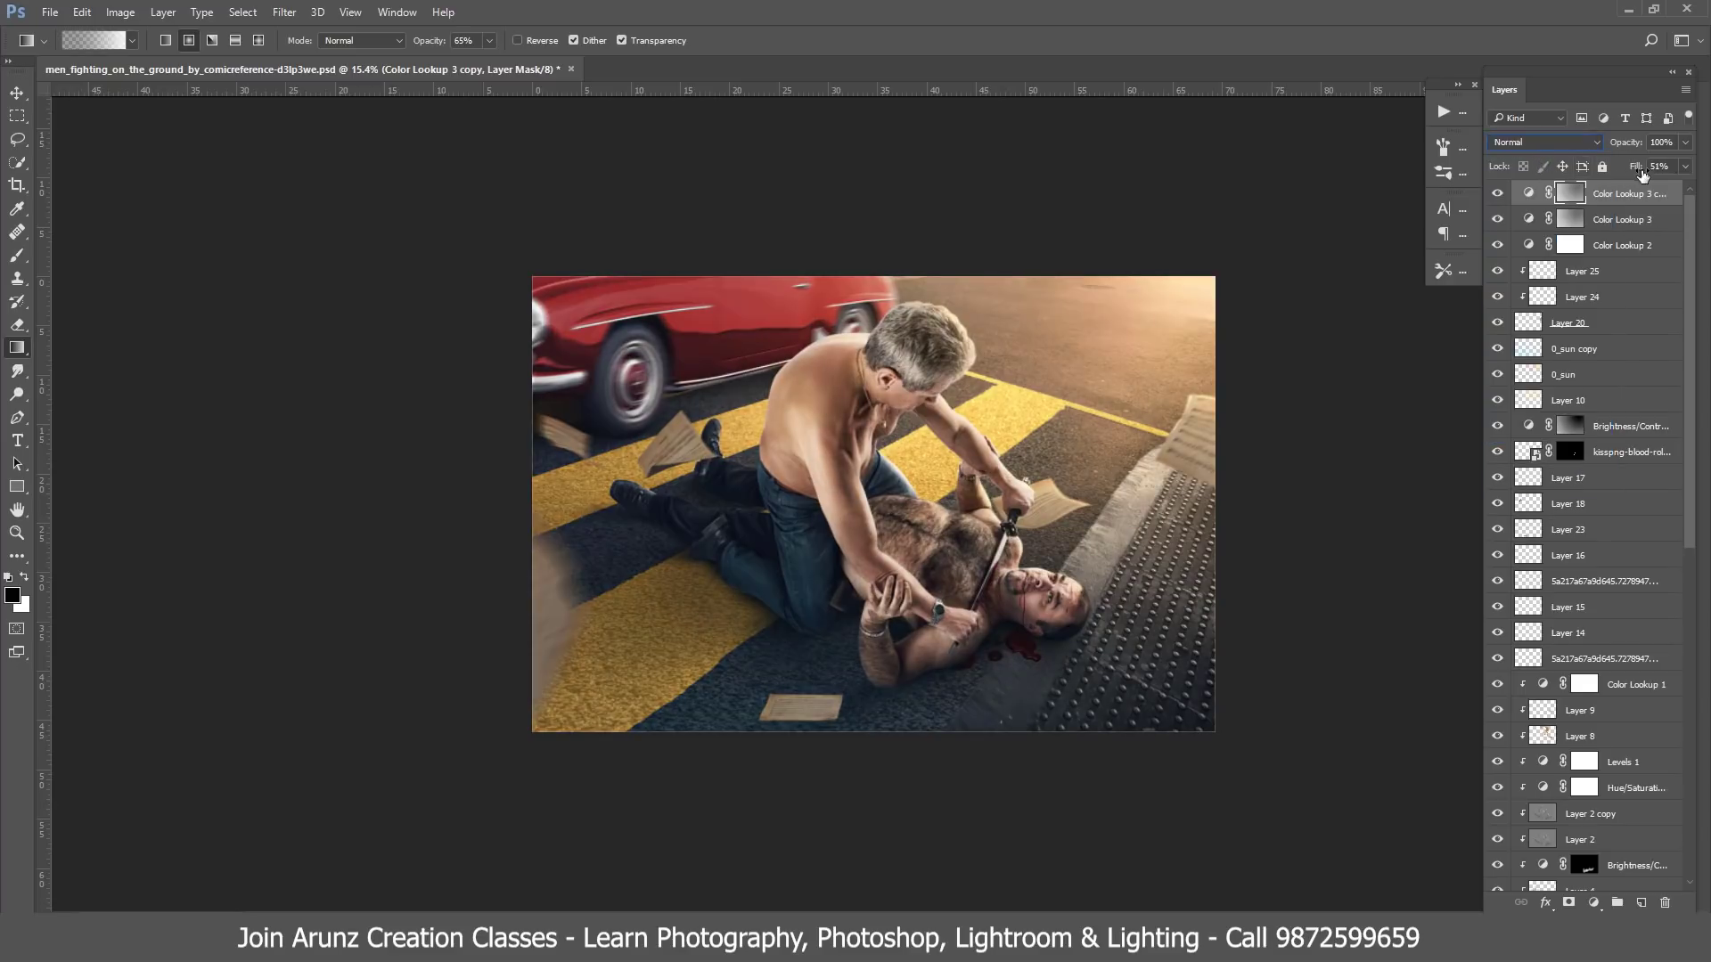
{"action": "left_click", "coordinate": [1684, 168]}
{"action": "left_click_drag", "start_coordinate": [1616, 189], "coordinate": [1608, 188]}
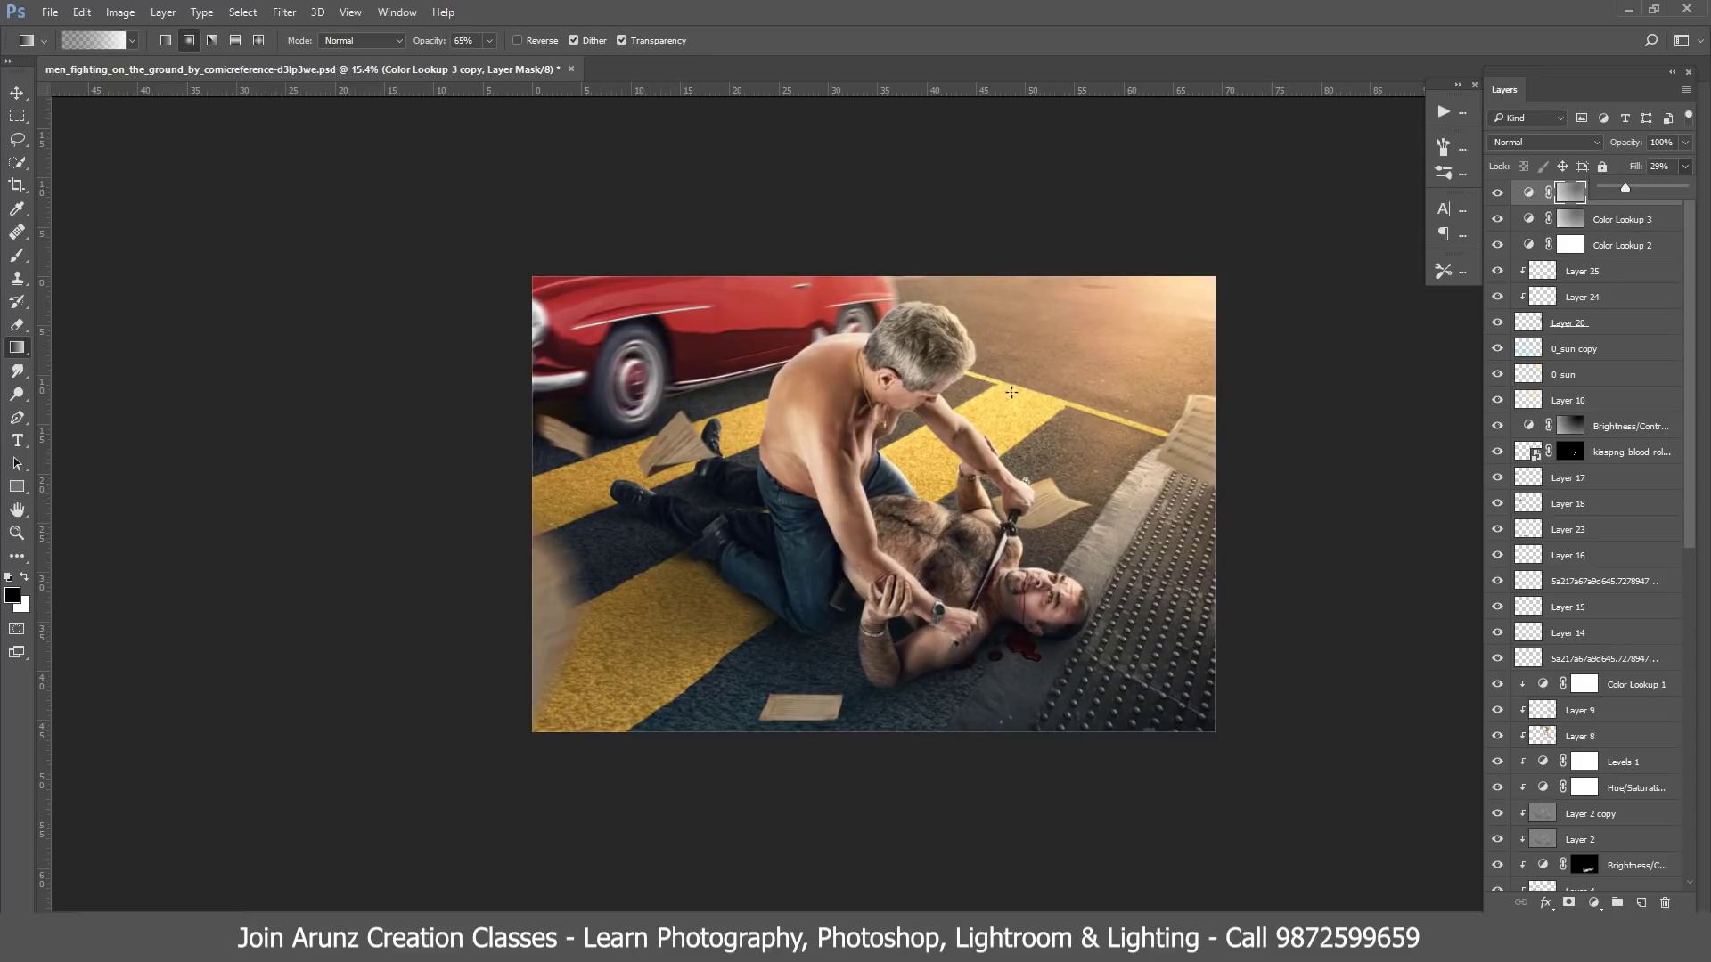
{"action": "left_click", "coordinate": [17, 93]}
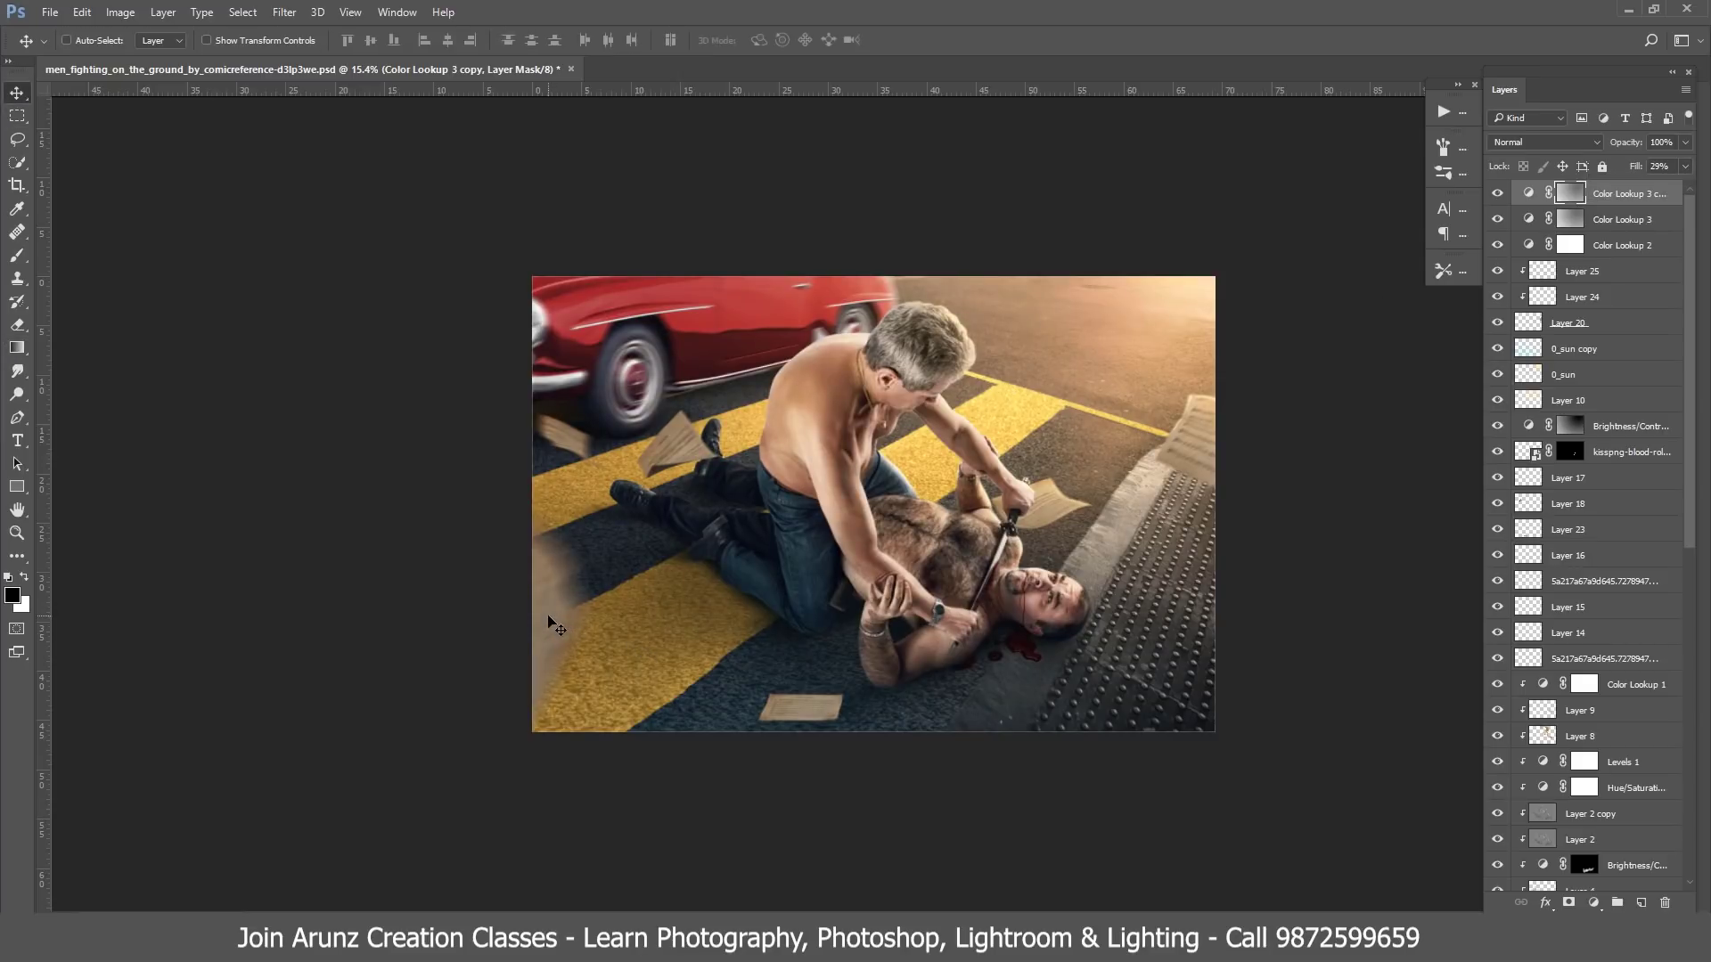